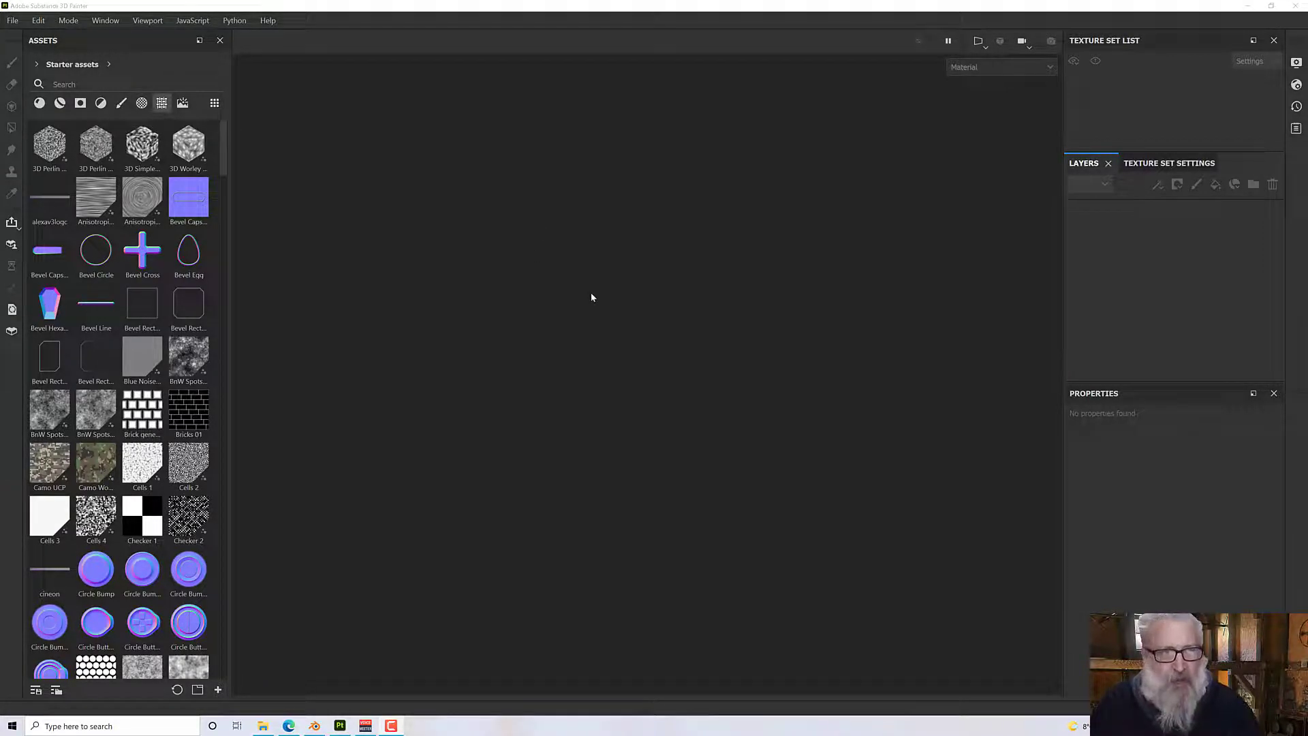
Create a new project from the Waterbottle.obj mesh, keeping the 2048 document resolution and DirectX normal map format.
left_click(12, 20)
left_click(44, 41)
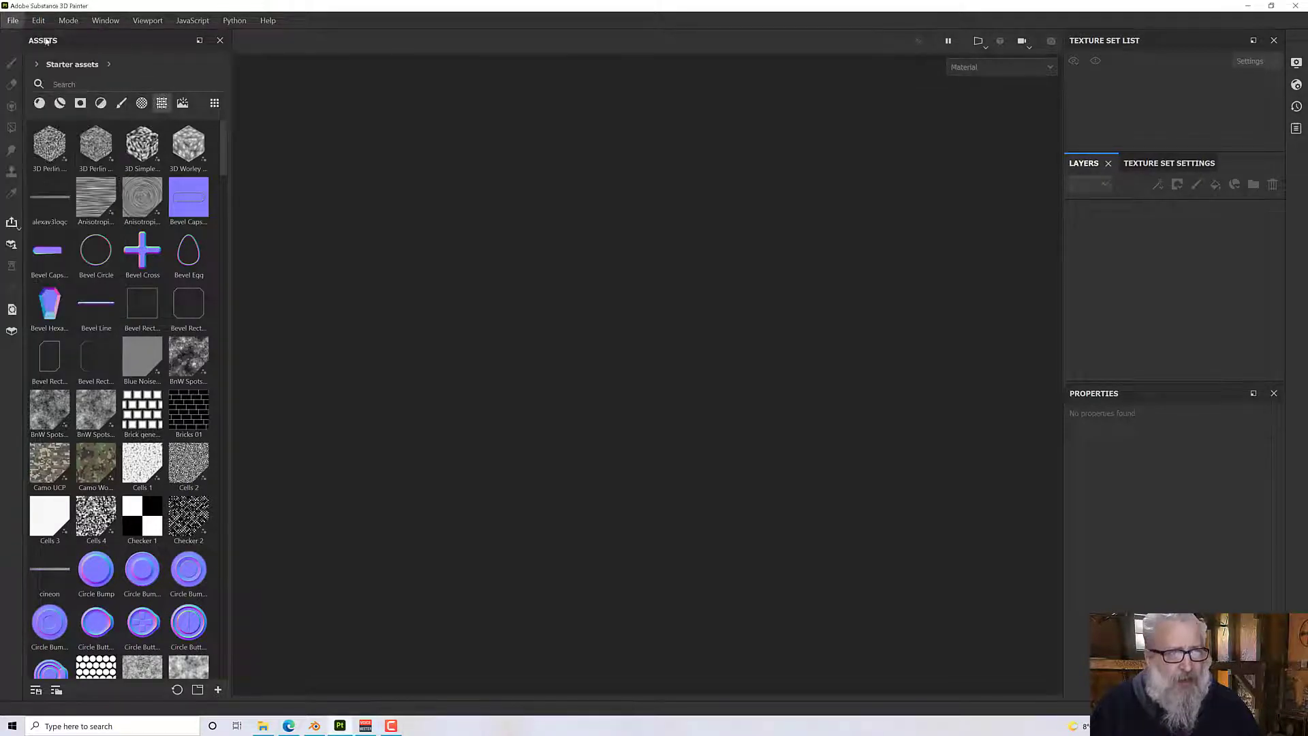
left_click(792, 209)
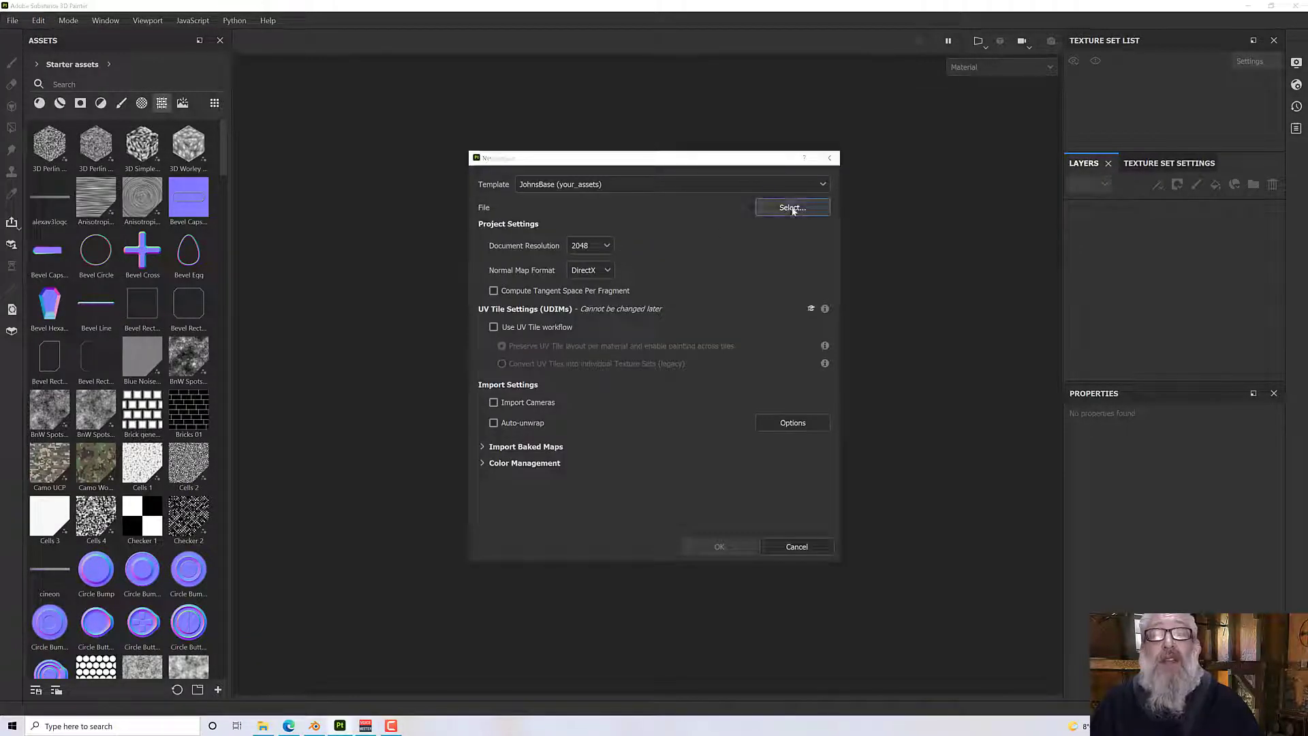
double_click(627, 242)
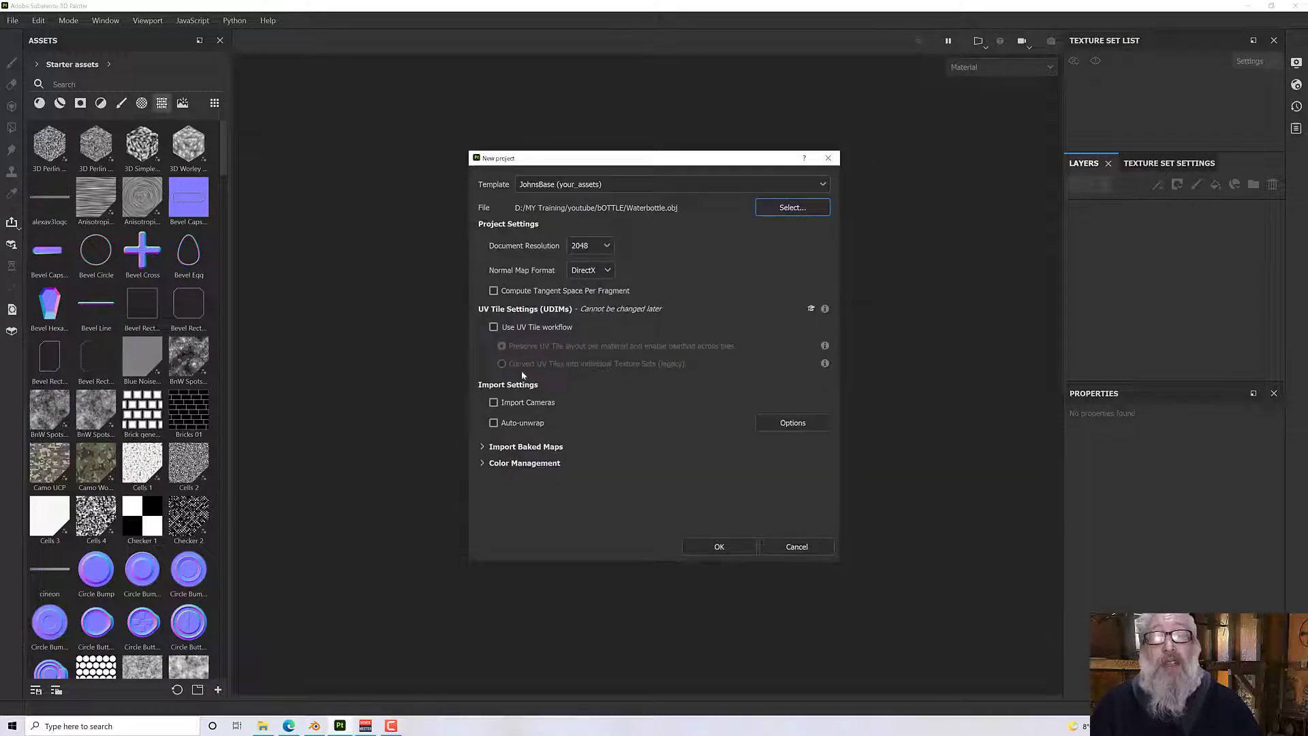
left_click(718, 547)
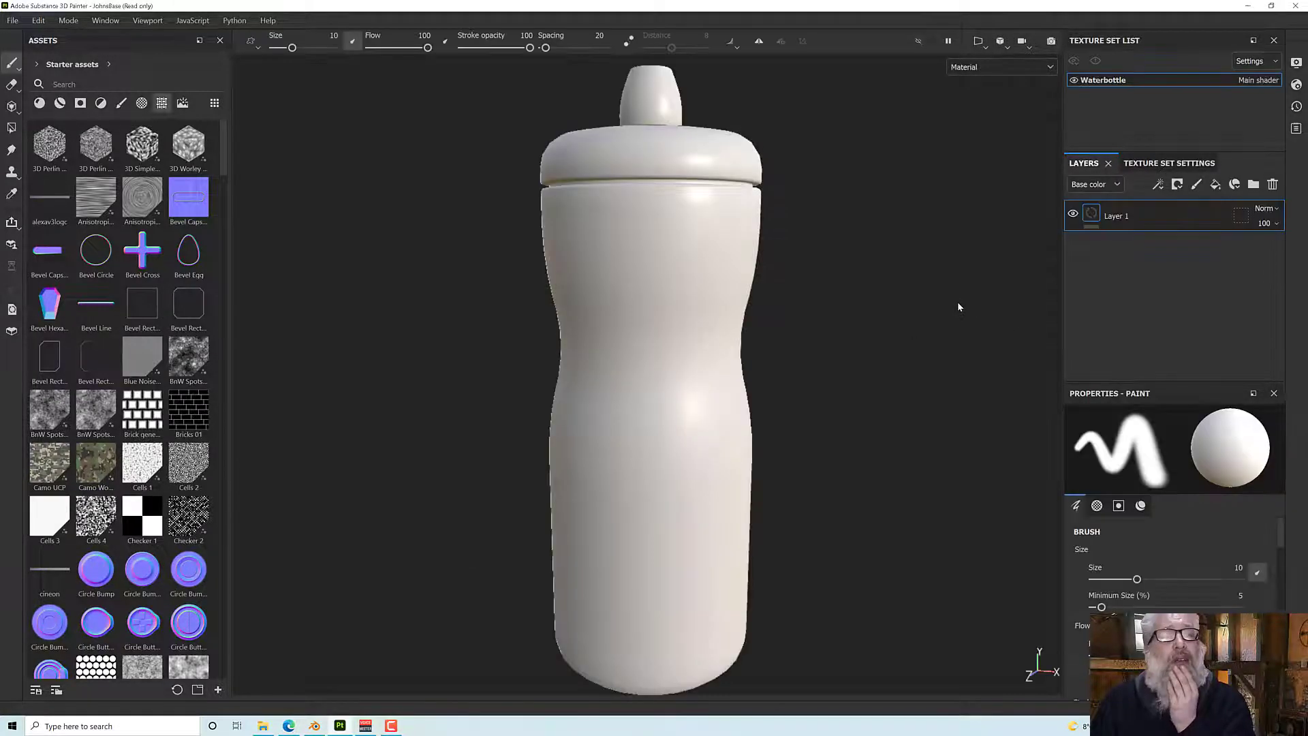
Bake the Waterbottle mesh maps at 2048: normal, world space normal, ambient occlusion, curvature, position and thickness, without ID.
left_click(1158, 166)
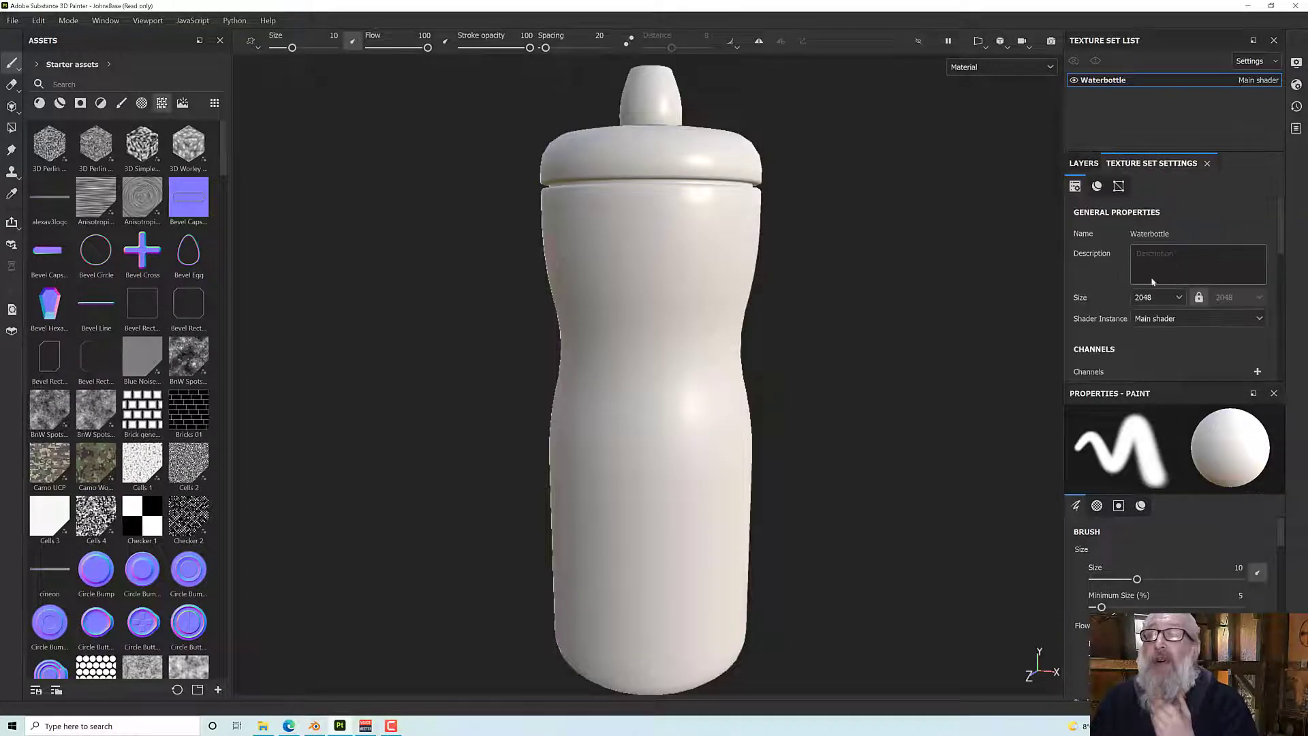
left_click(1120, 187)
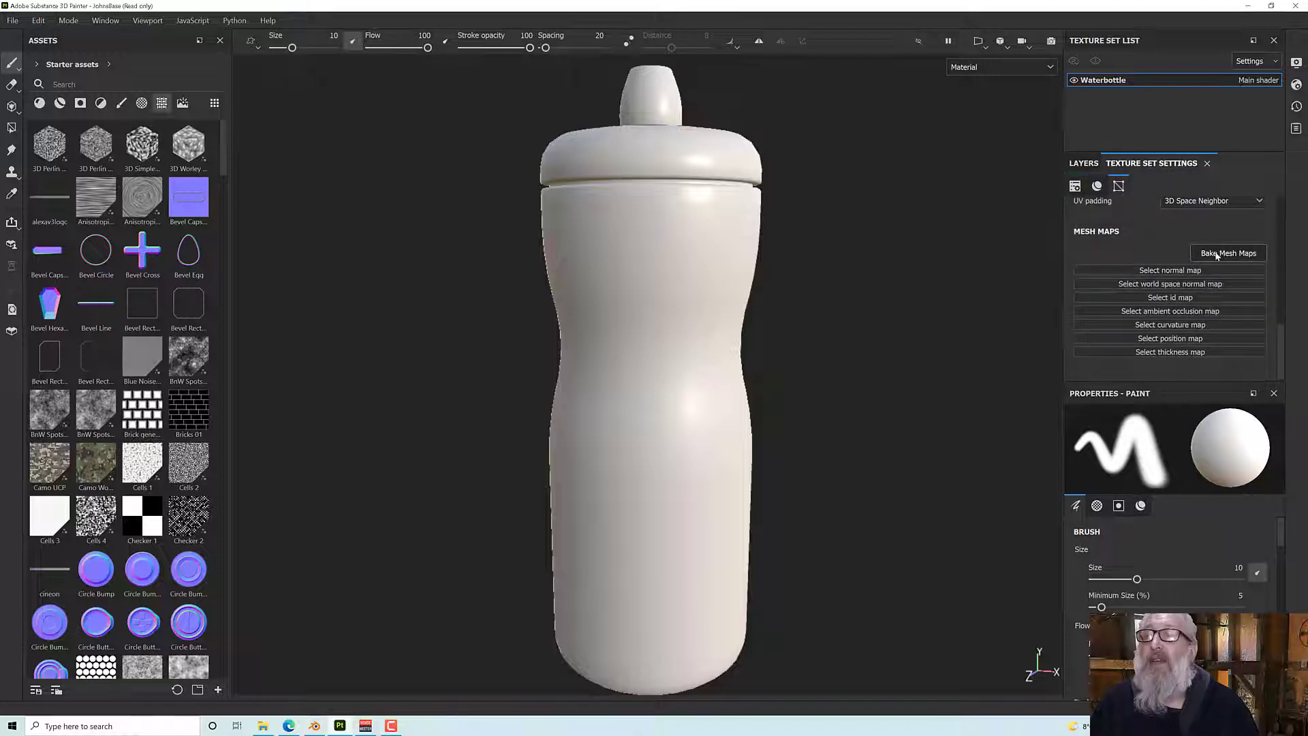
left_click(1218, 254)
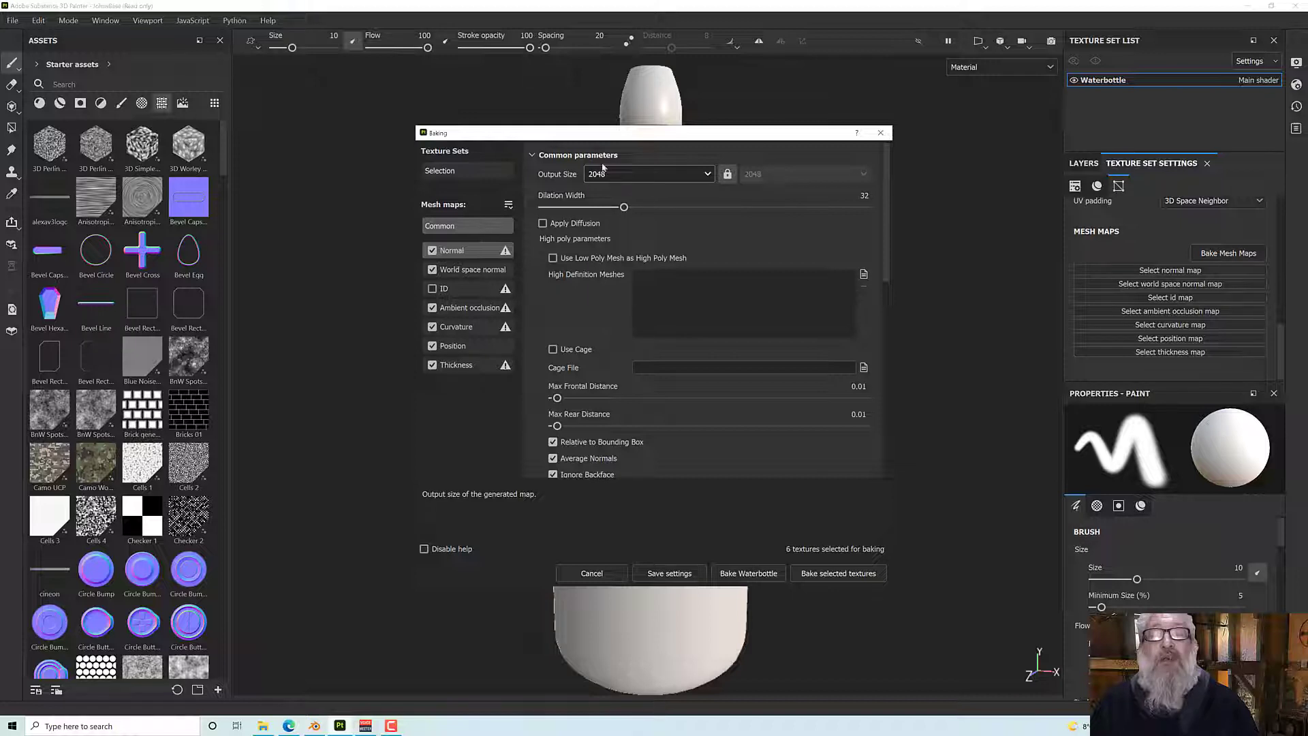
left_click(473, 308)
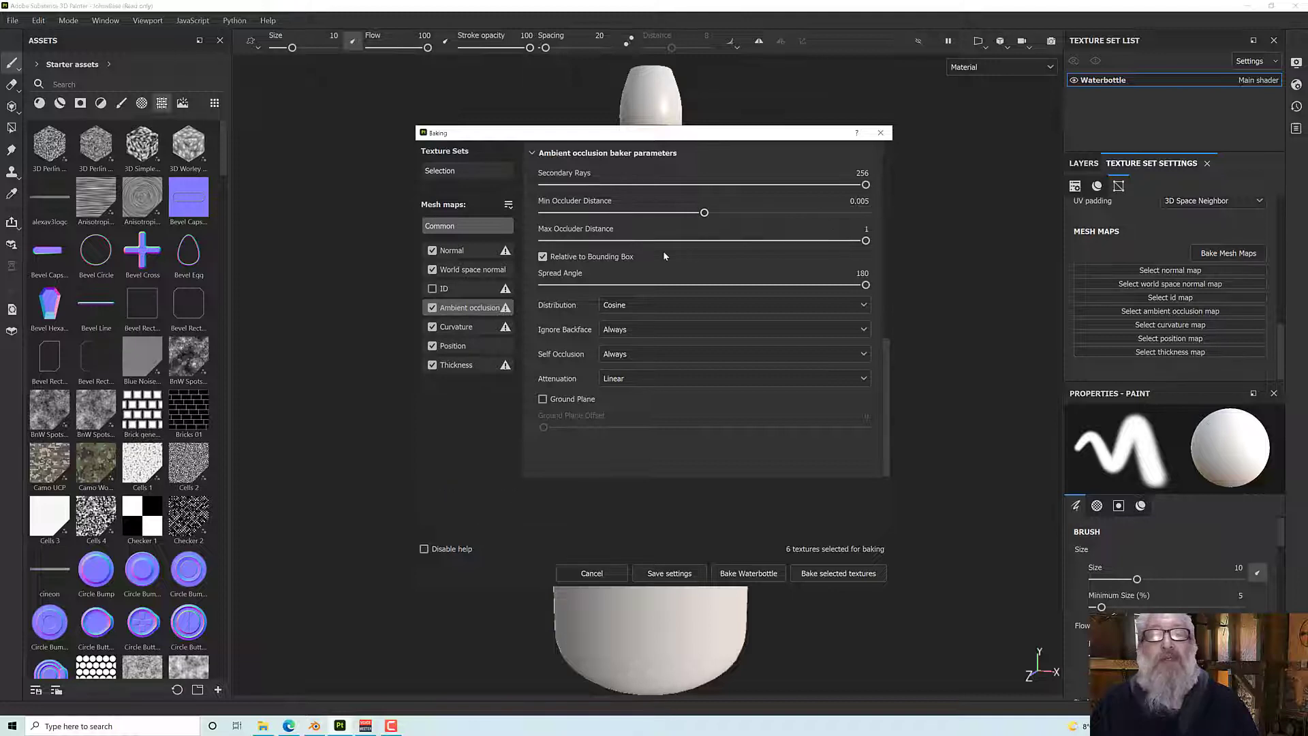
left_click(473, 328)
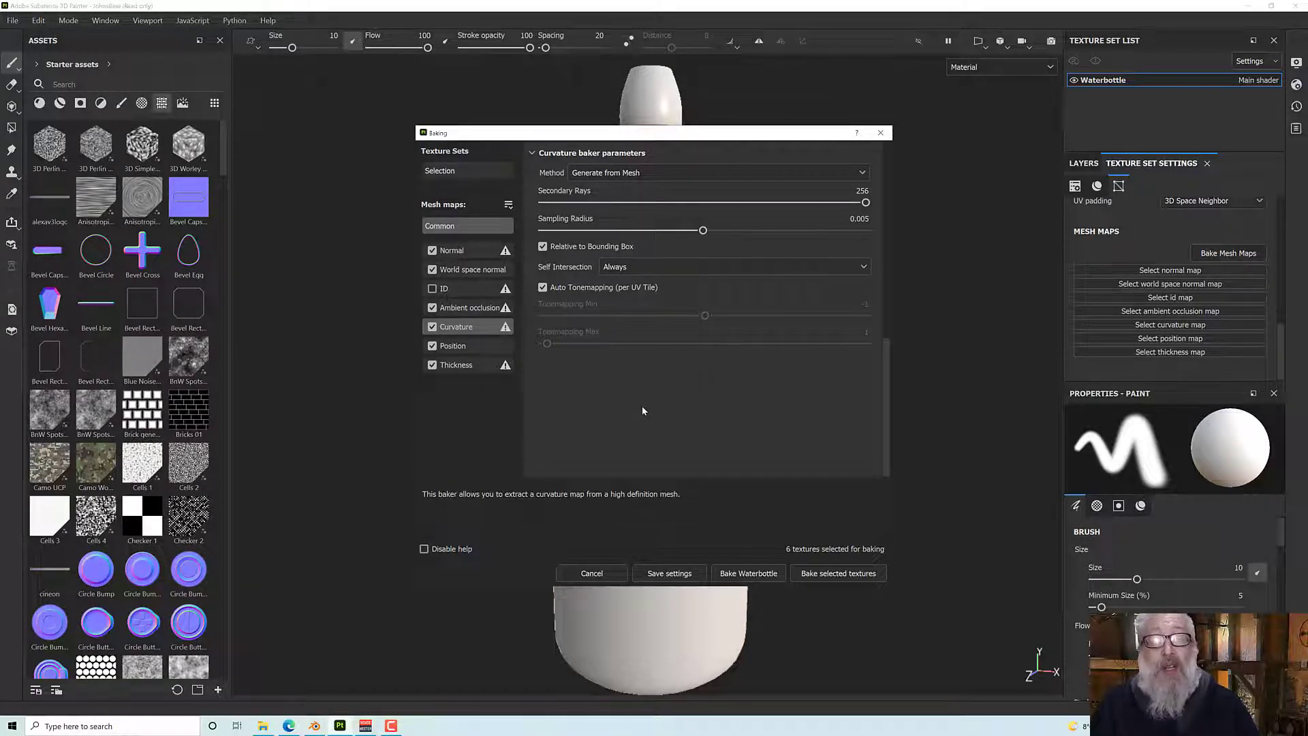
left_click(839, 573)
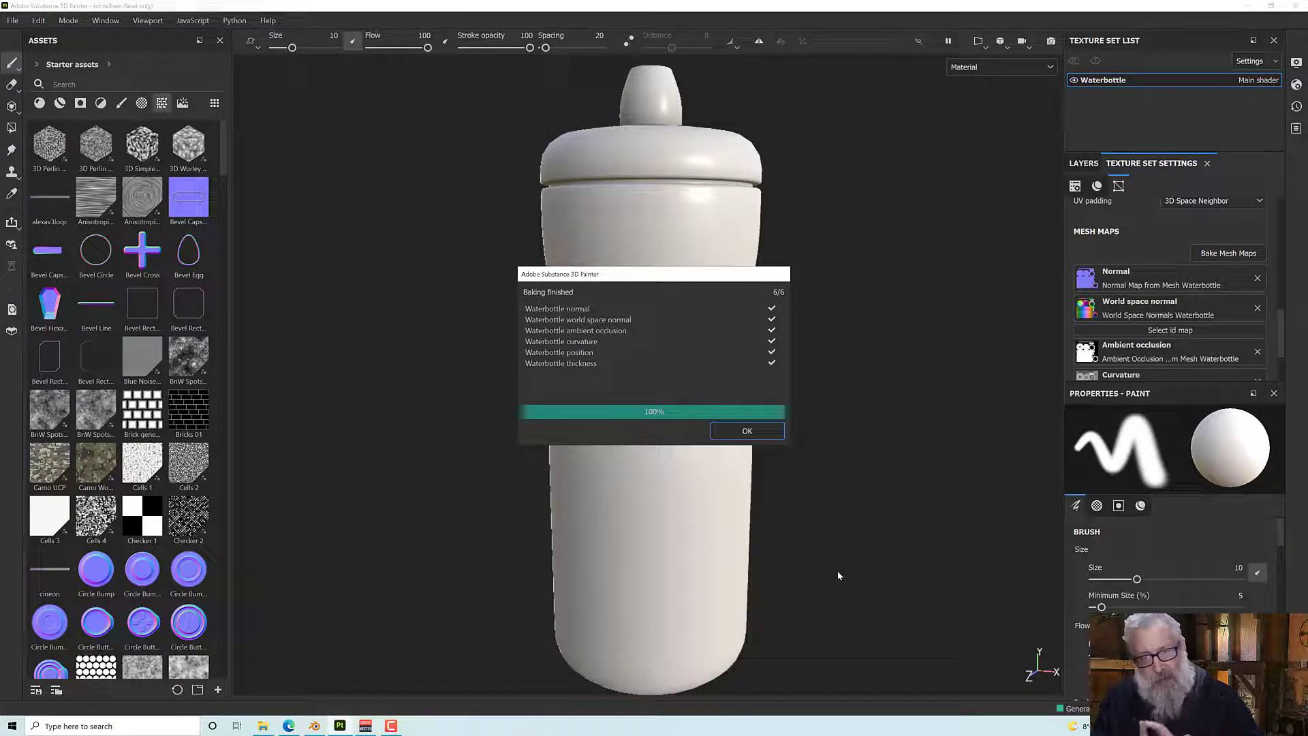
left_click(757, 430)
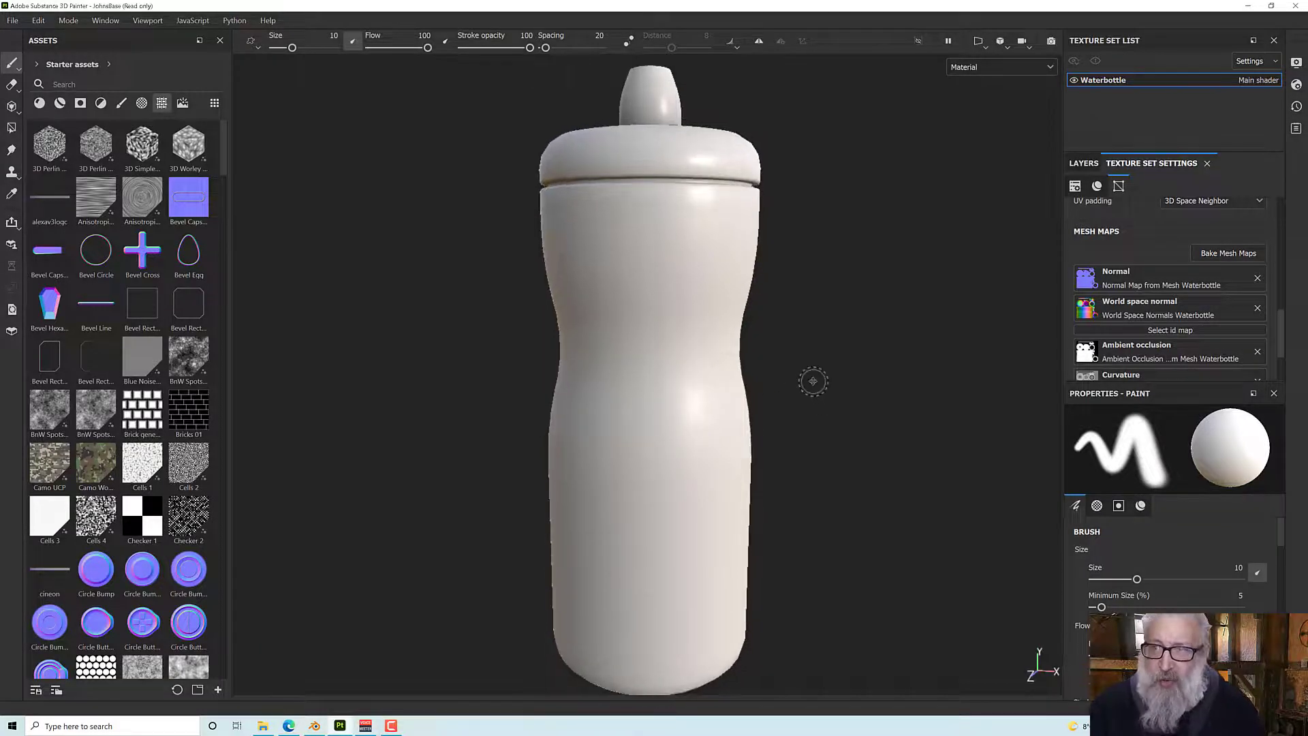
Delete the default Layer 1 from the layer stack and add a new fill layer in its place.
left_click(1083, 163)
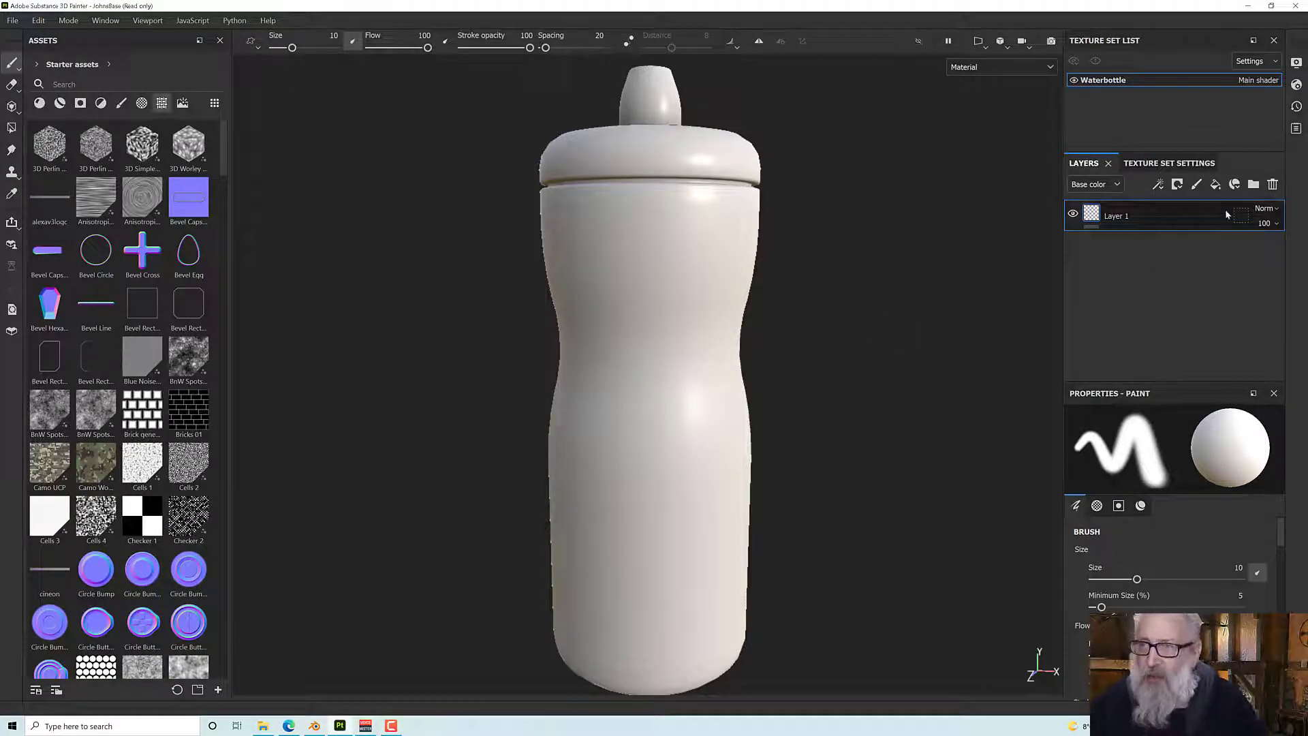
left_click(1272, 185)
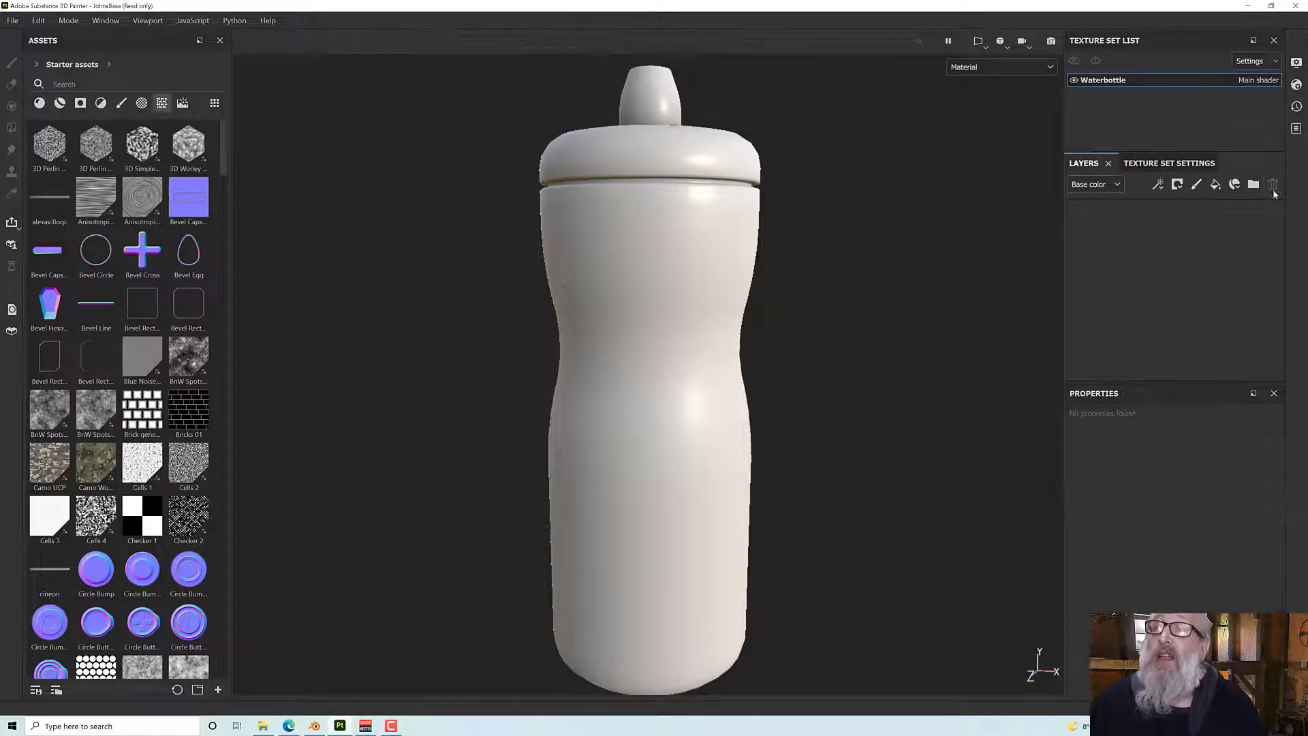
scroll(621, 457, "down", 3)
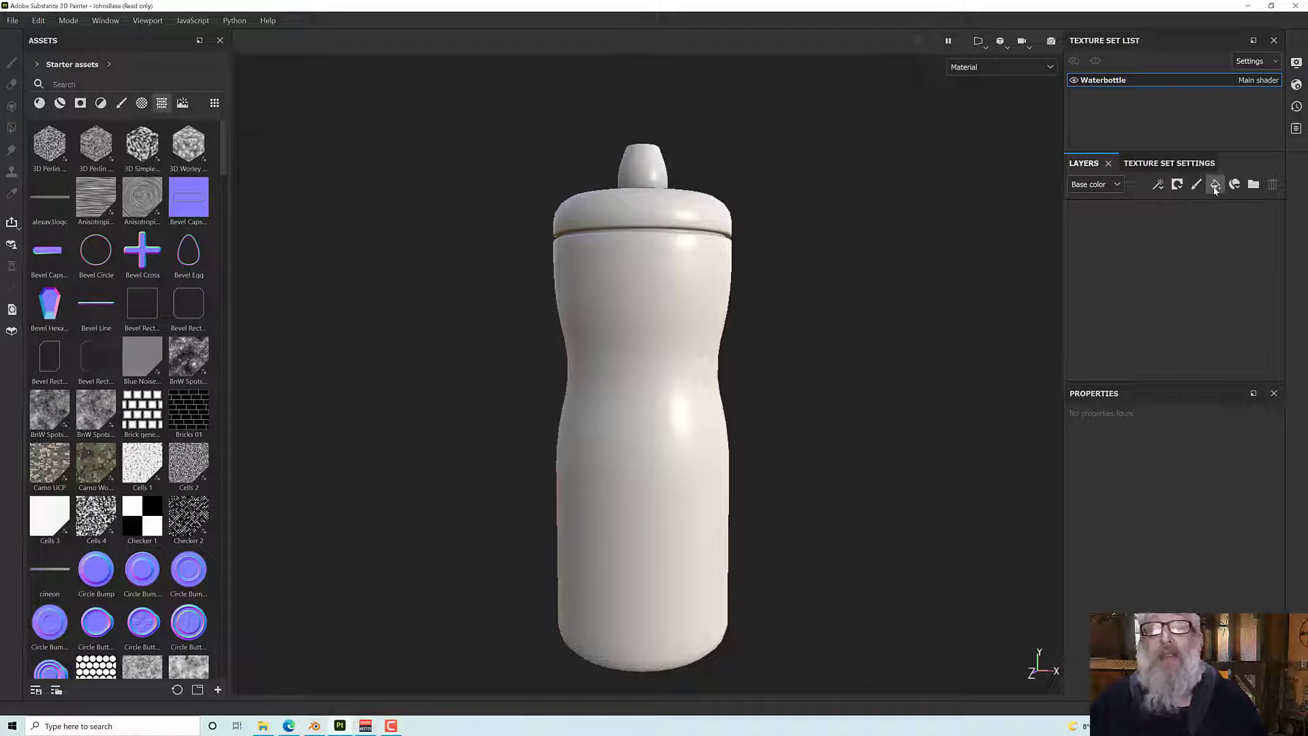
left_click(1216, 186)
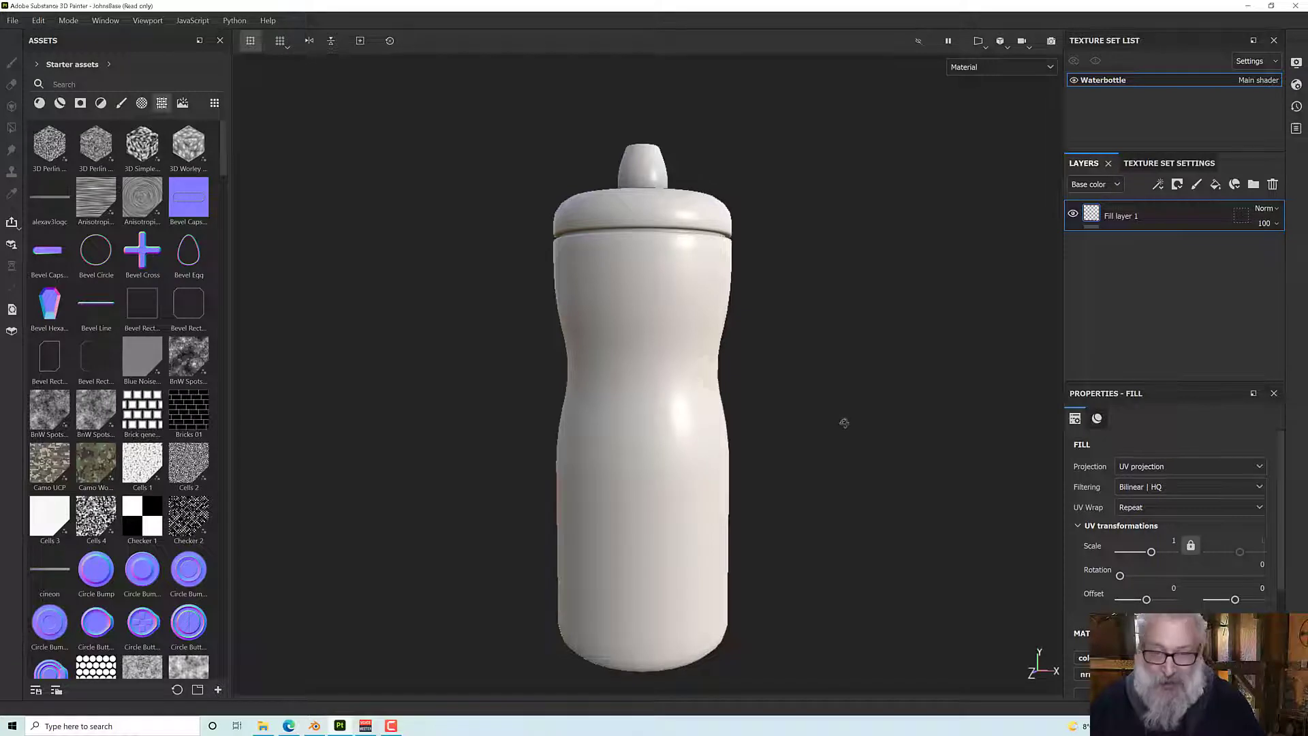
key("f")
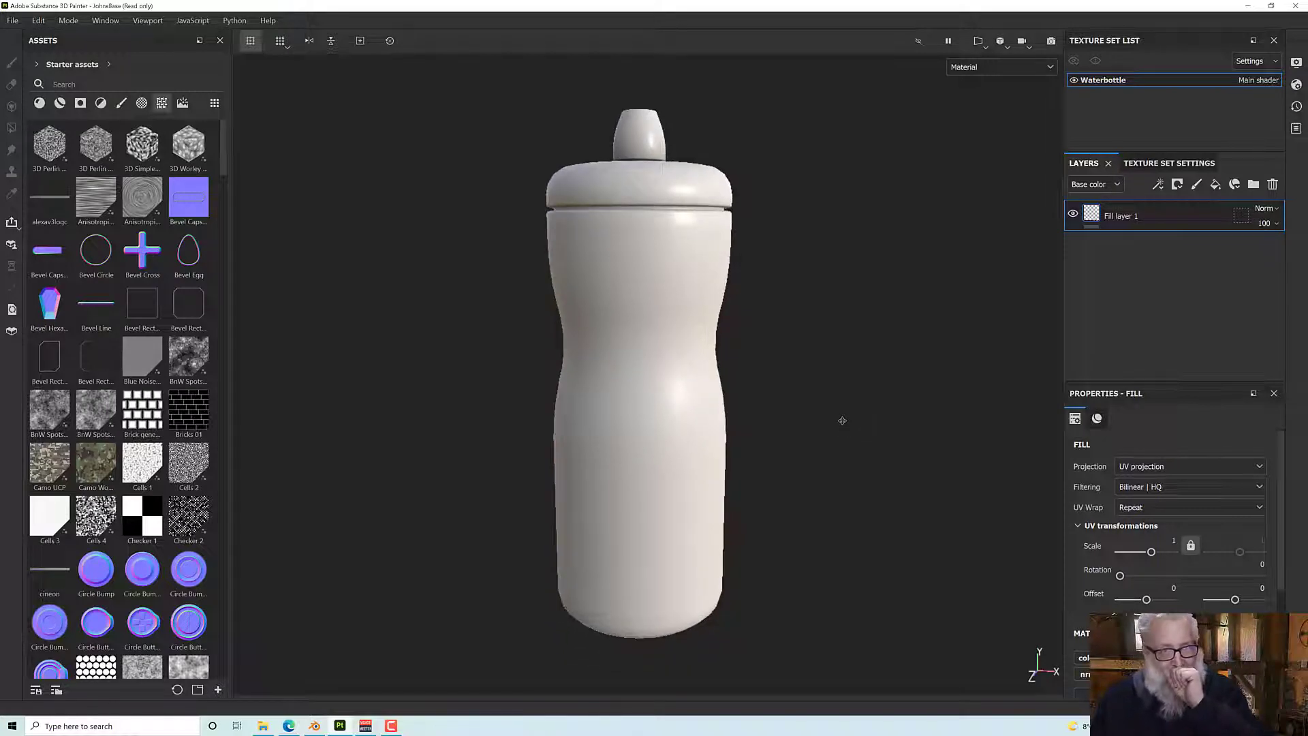
Set the new fill layer's projection to Cylindrical projection.
left_click(1097, 418)
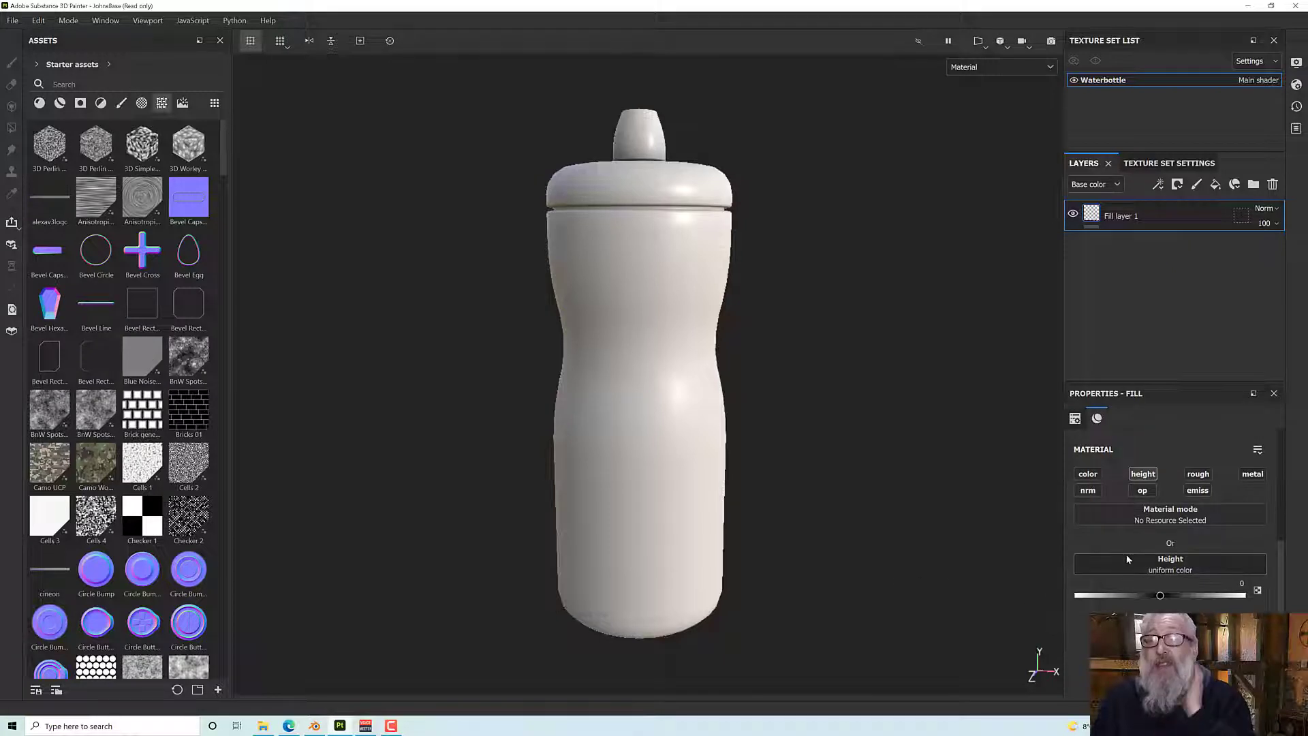
scroll(1127, 559, "up", 2)
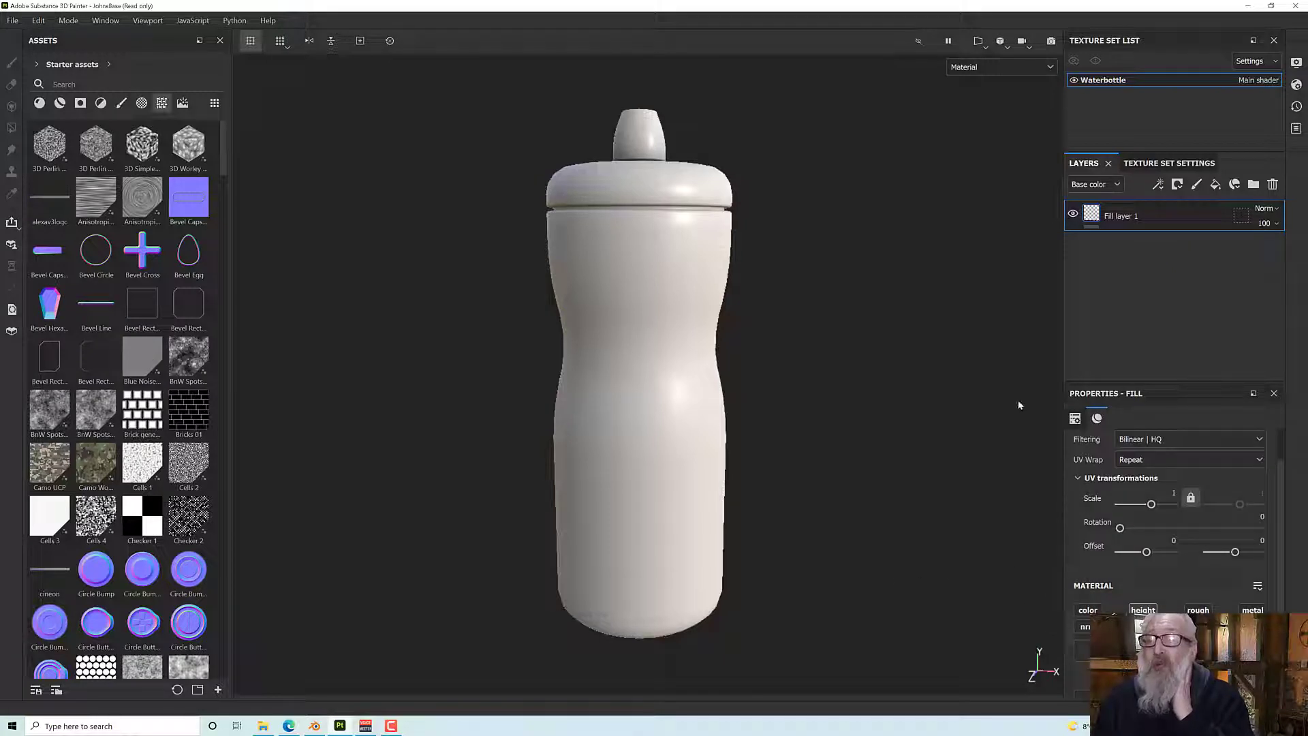
scroll(1149, 492, "up", 1)
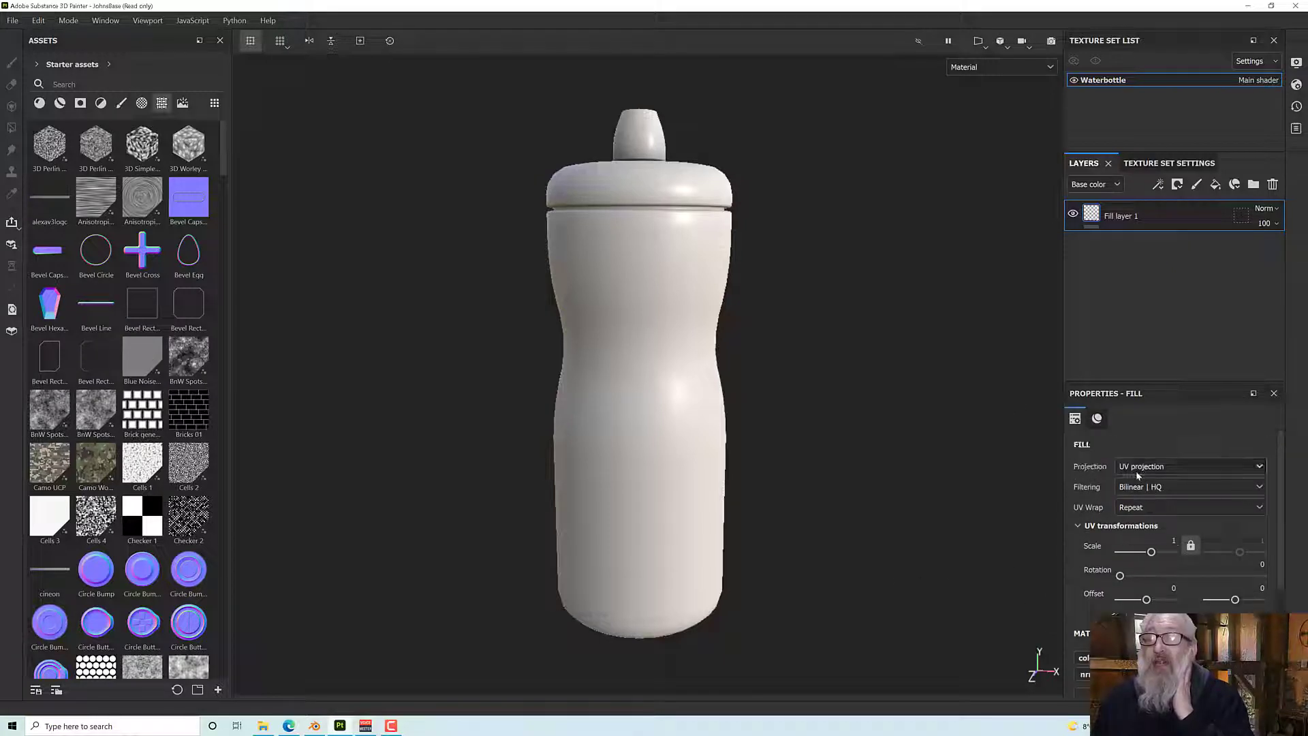
left_click(1137, 468)
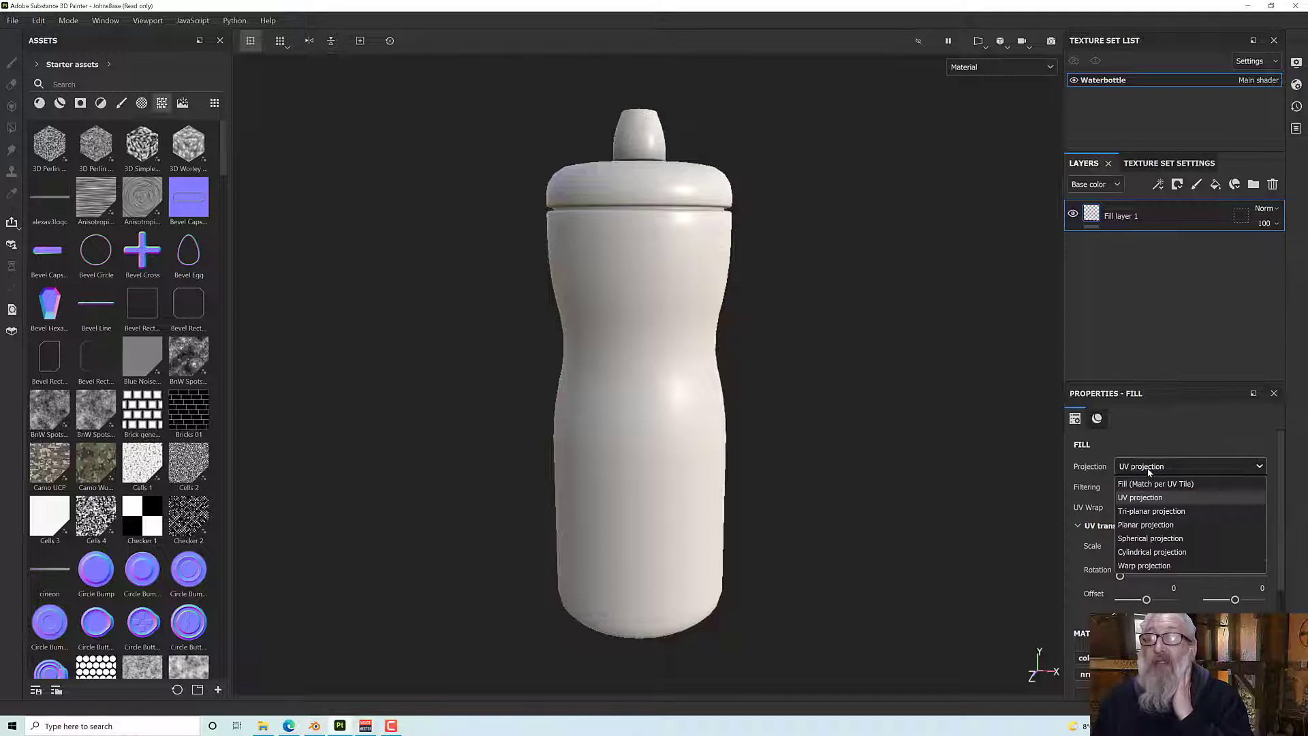
left_click(1151, 552)
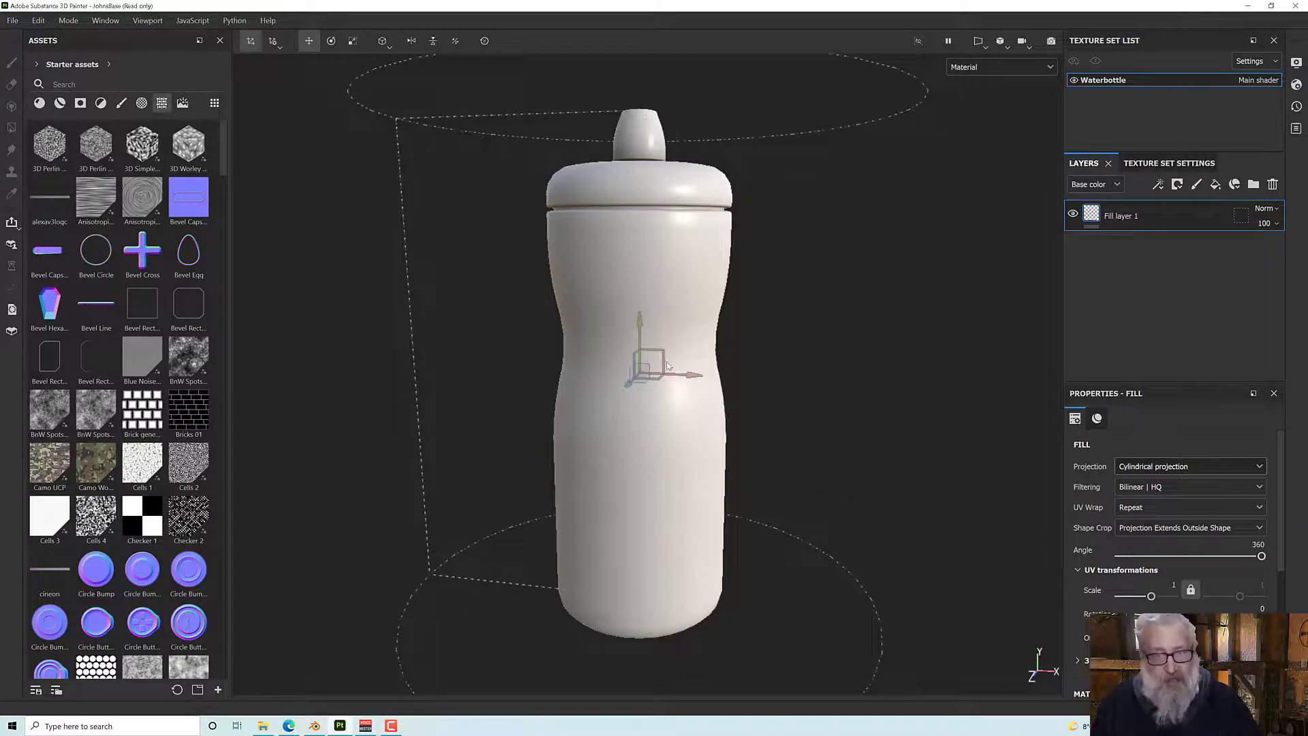
Scale the cylindrical projection down uniformly so it fits closely around the water bottle.
left_click_drag(783, 415, 681, 484, "alt")
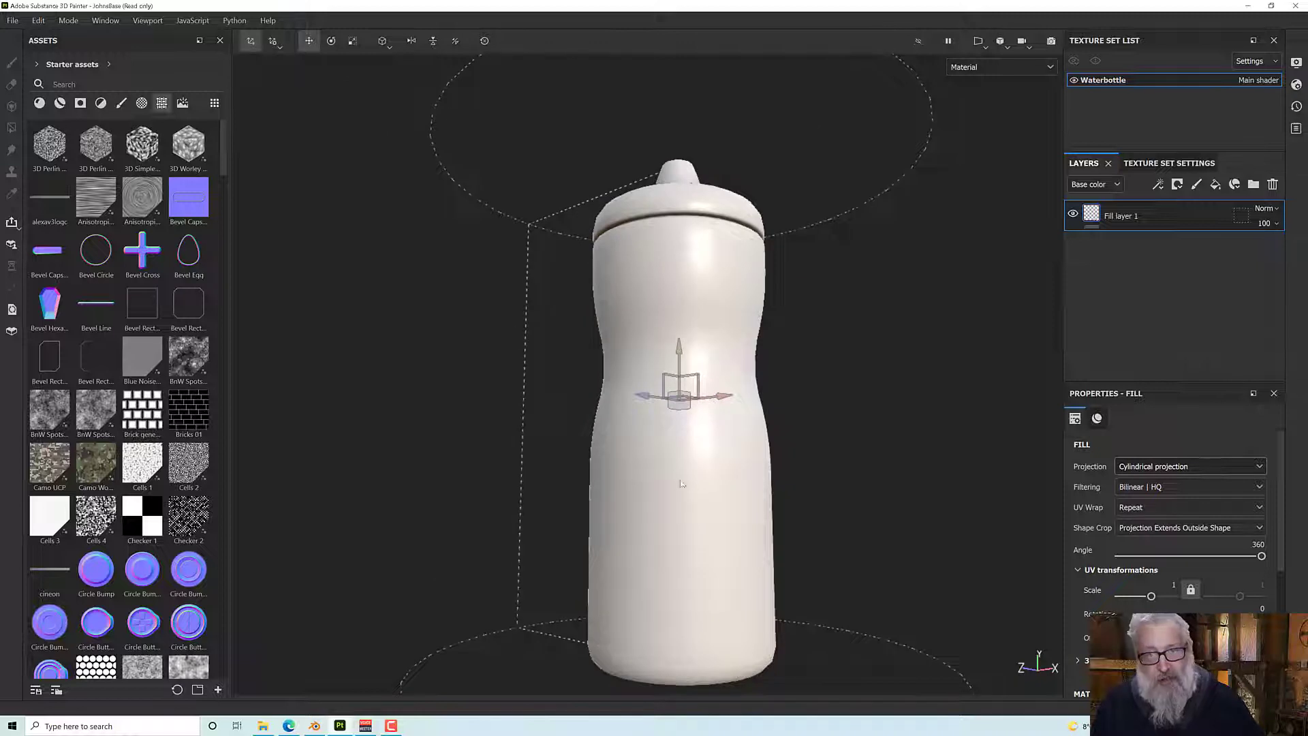
scroll(822, 361, "down", 3)
left_click_drag(822, 361, 859, 432, "alt")
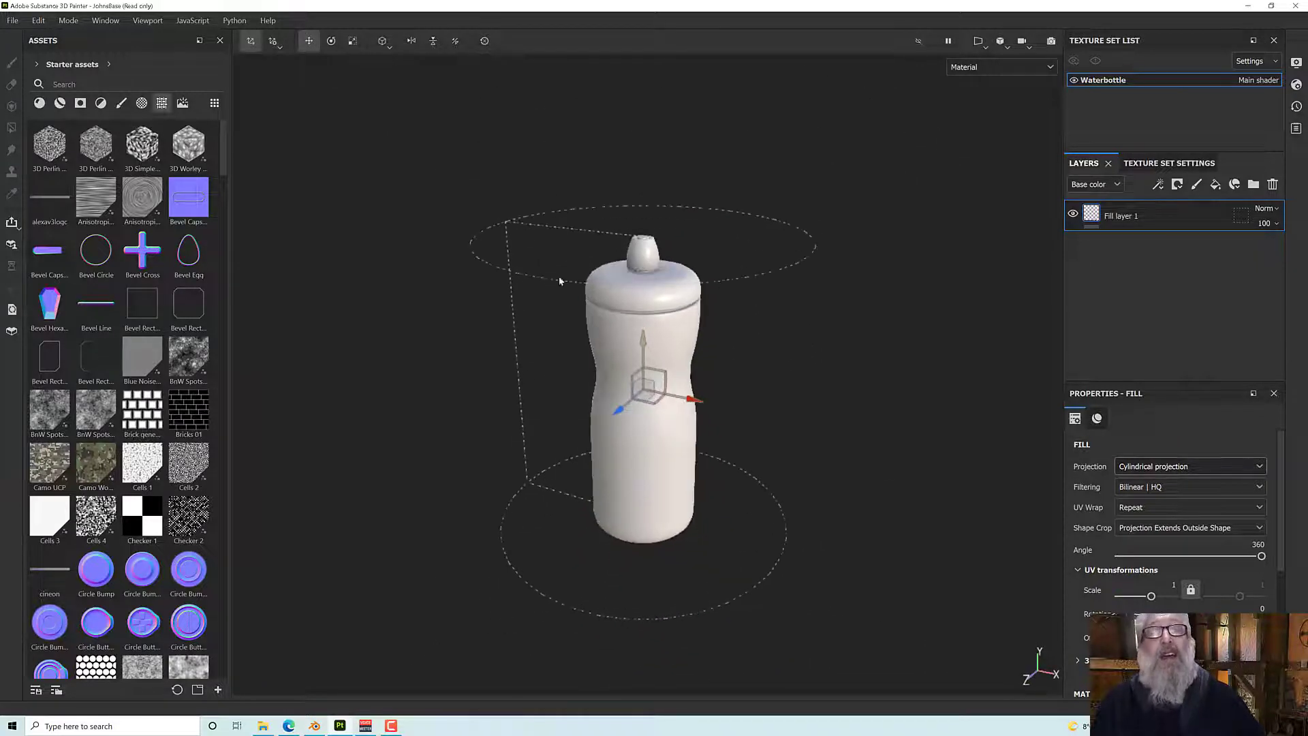
left_click(353, 41)
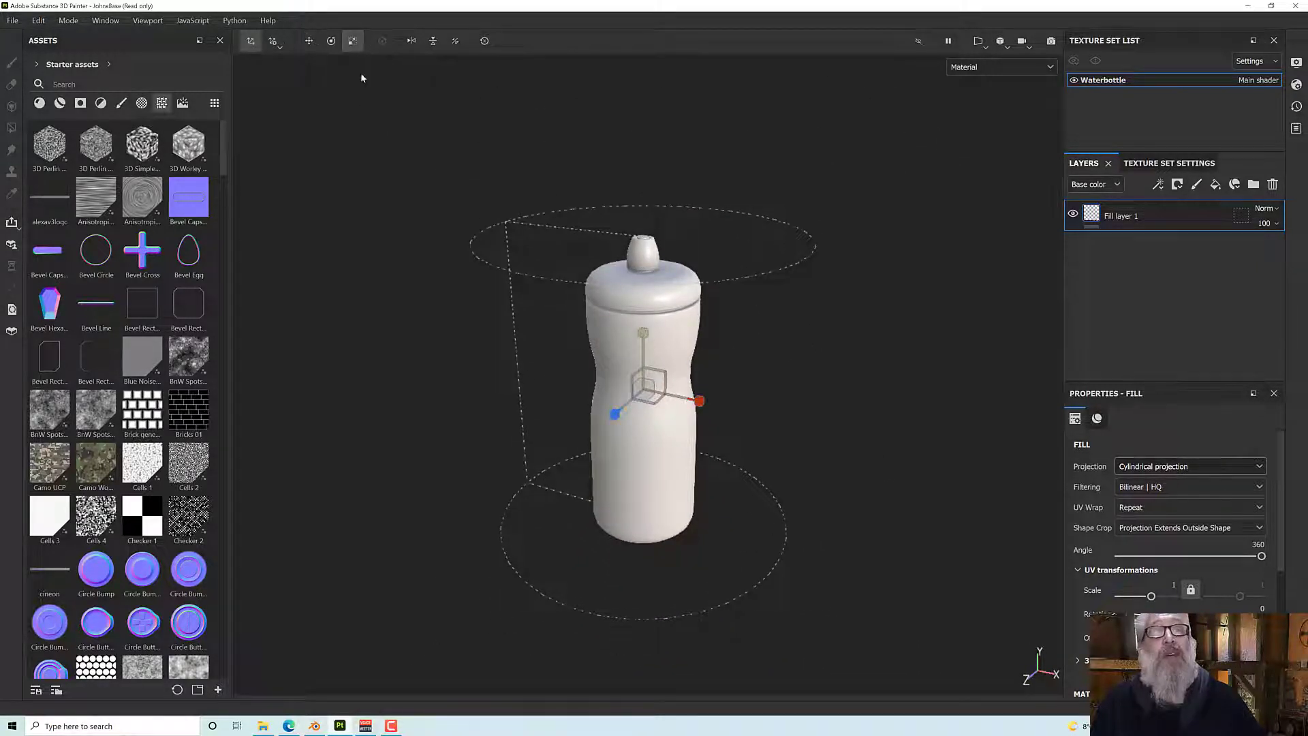
left_click_drag(646, 387, 623, 304)
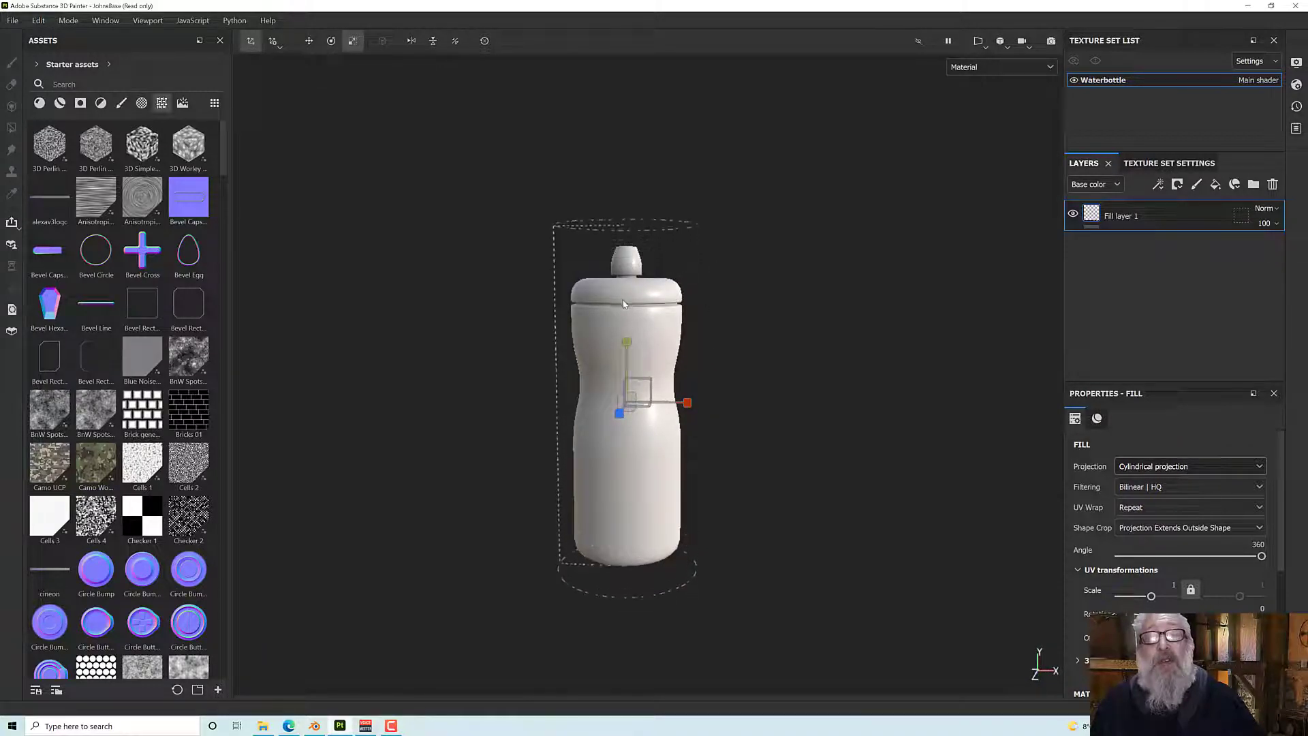
Move the projection cylinder slightly upward along the bottle's vertical axis and switch to its rotation manipulator.
left_click(311, 41)
left_click_drag(630, 363, 563, 289)
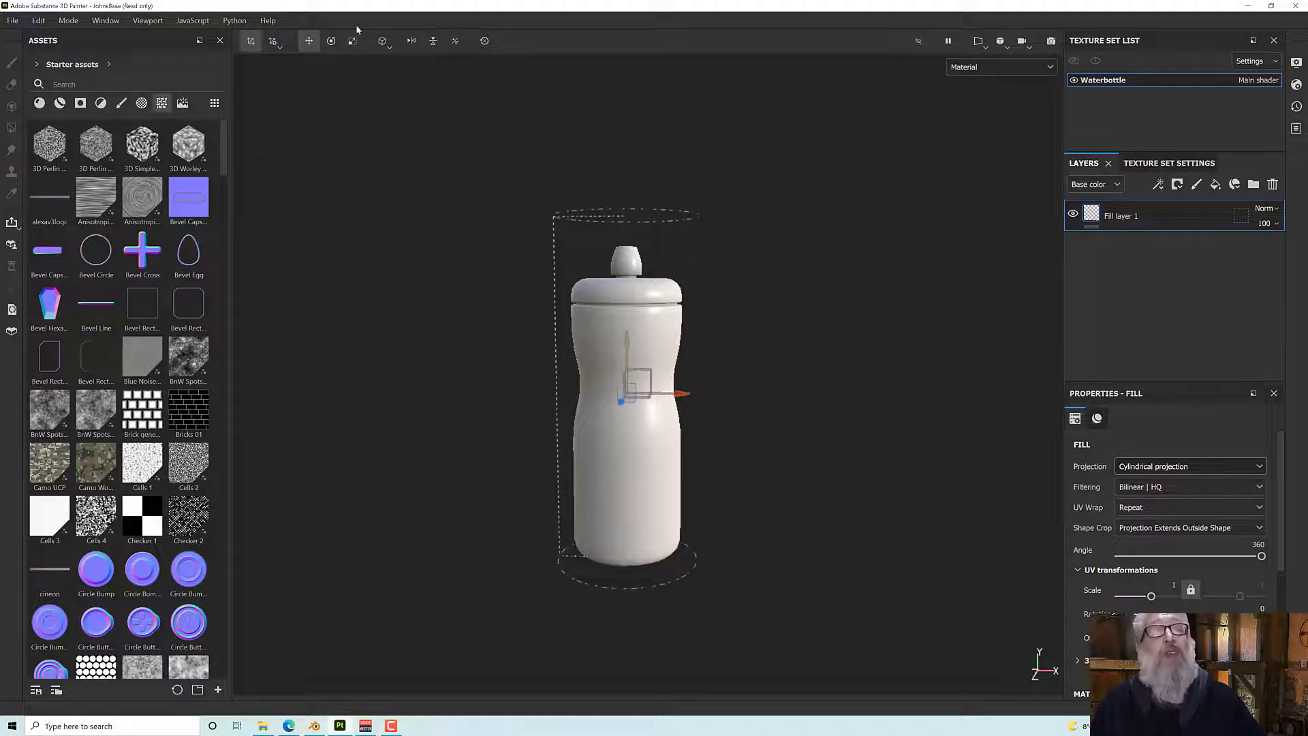
left_click(331, 41)
left_click_drag(780, 327, 664, 373, "alt")
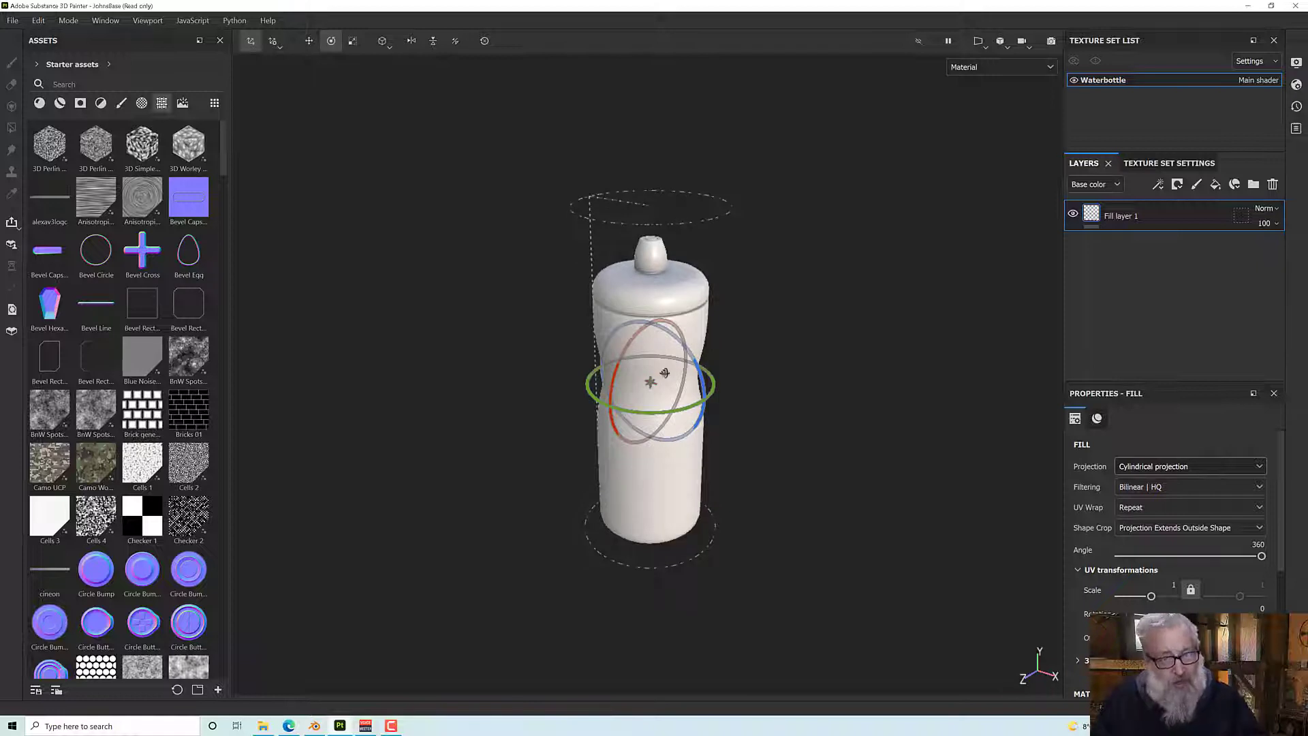
left_click_drag(807, 374, 873, 300, "alt")
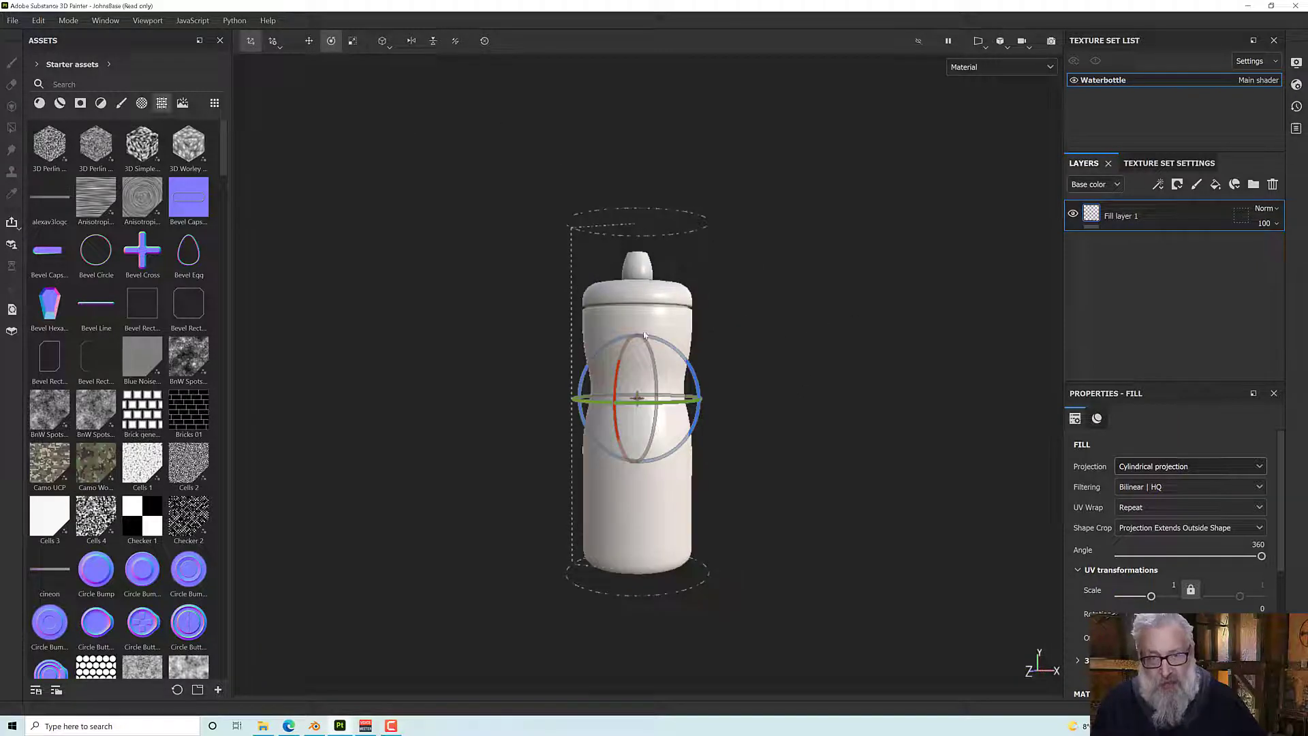
left_click_drag(640, 414, 710, 422, "alt")
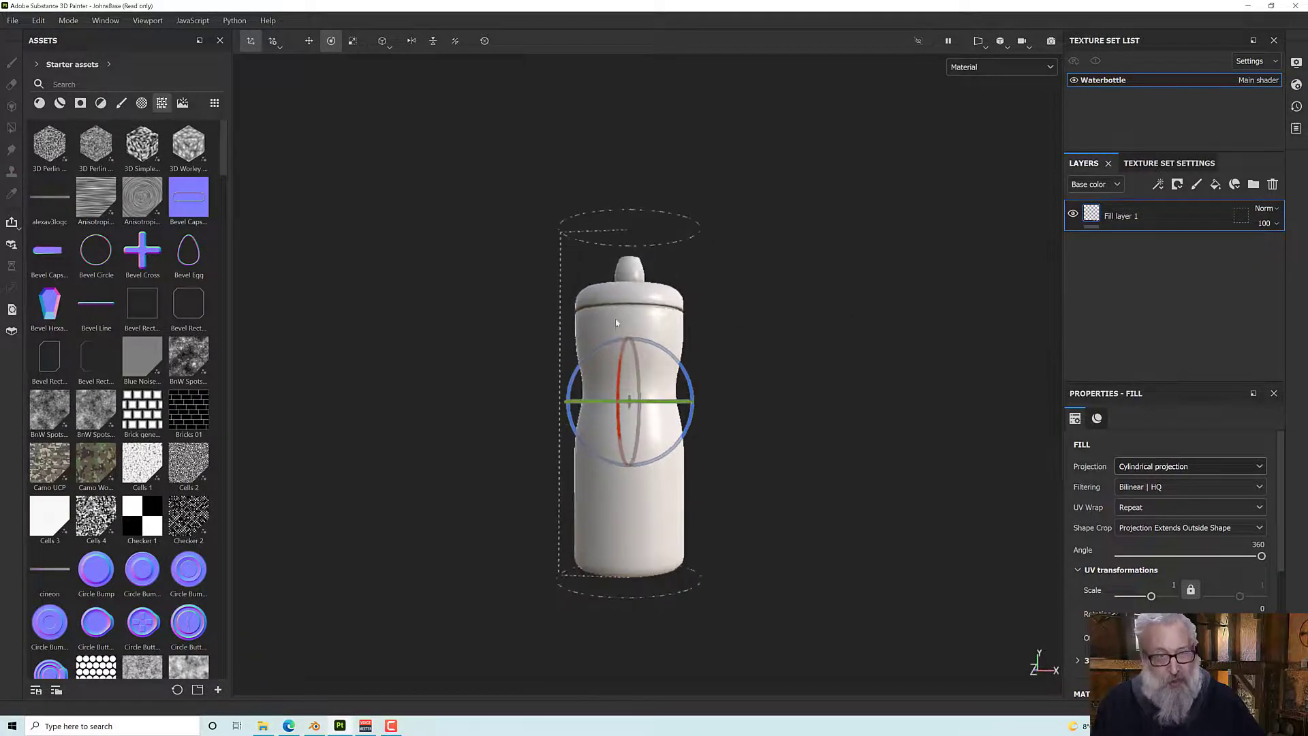
left_click_drag(615, 322, 648, 342, "alt")
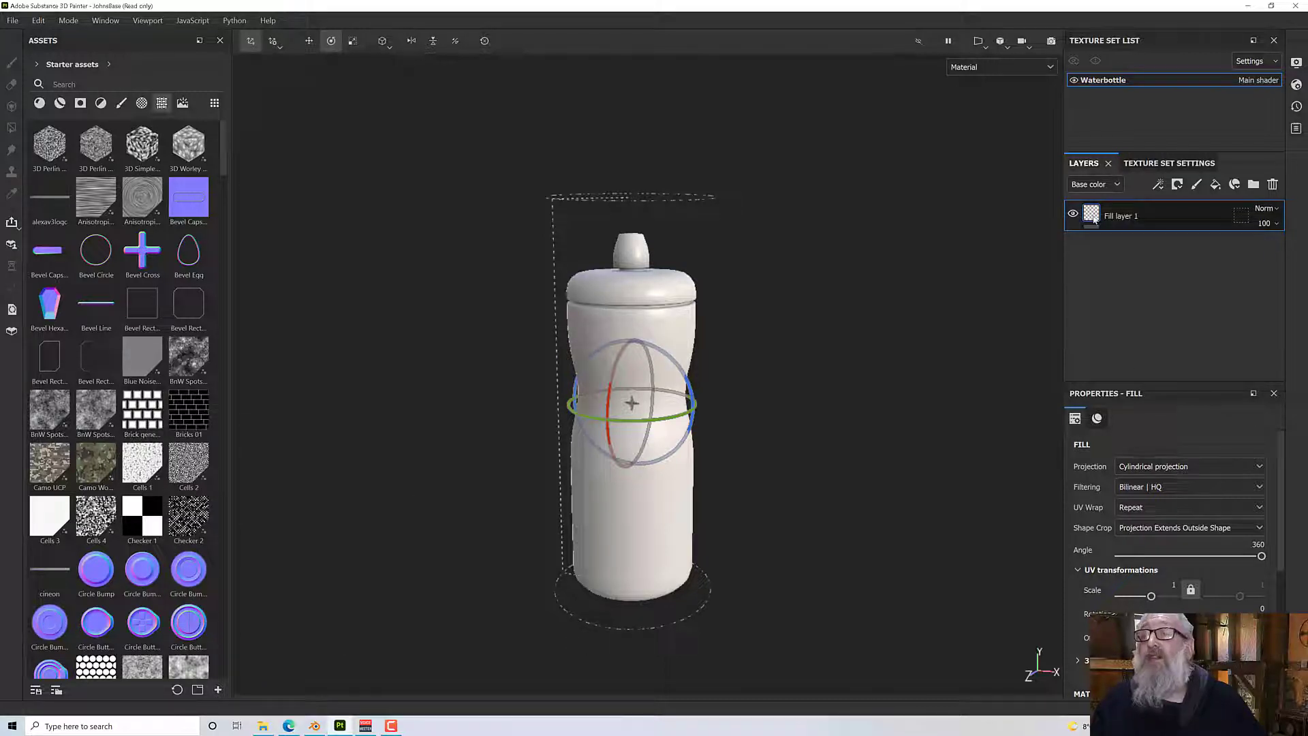
left_click(1218, 188)
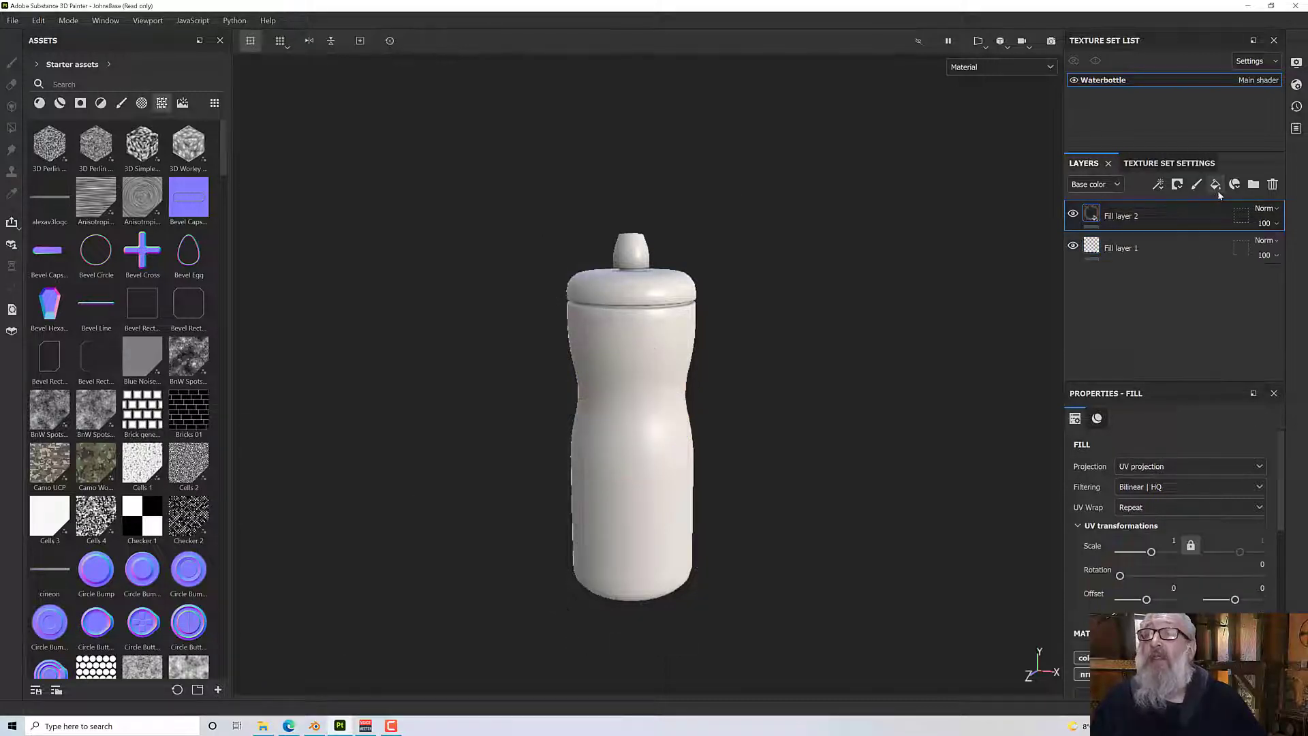
left_click(1147, 248)
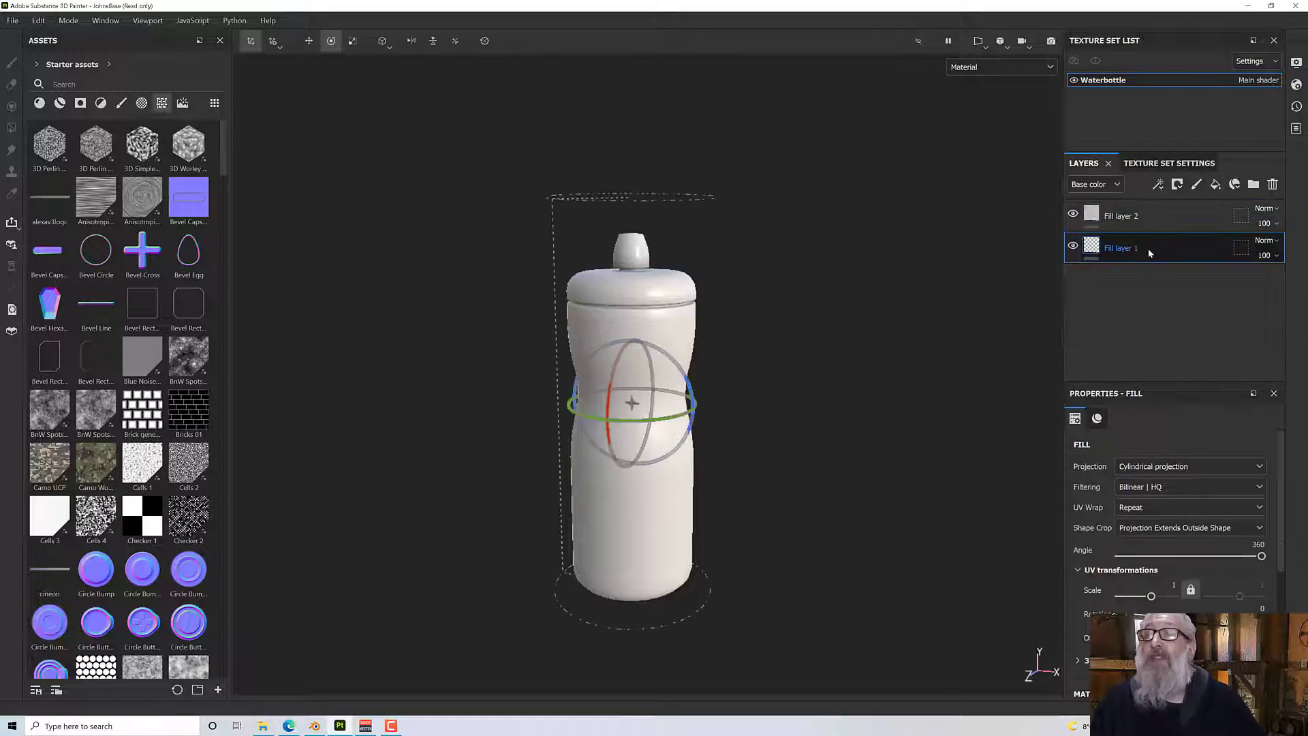
key("ctrl+z")
Add a fill effect to Fill layer 1 and set its projection to Cylindrical projection.
right_click(1094, 217)
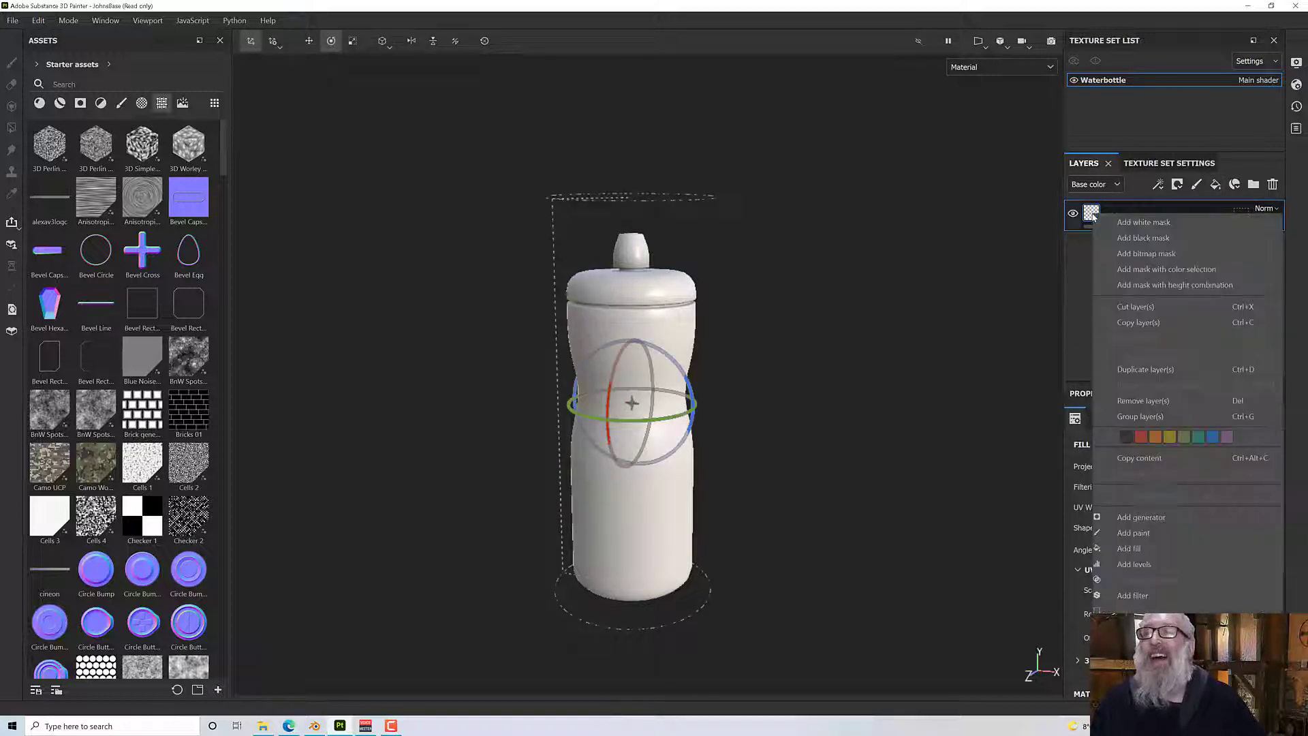
left_click(1141, 549)
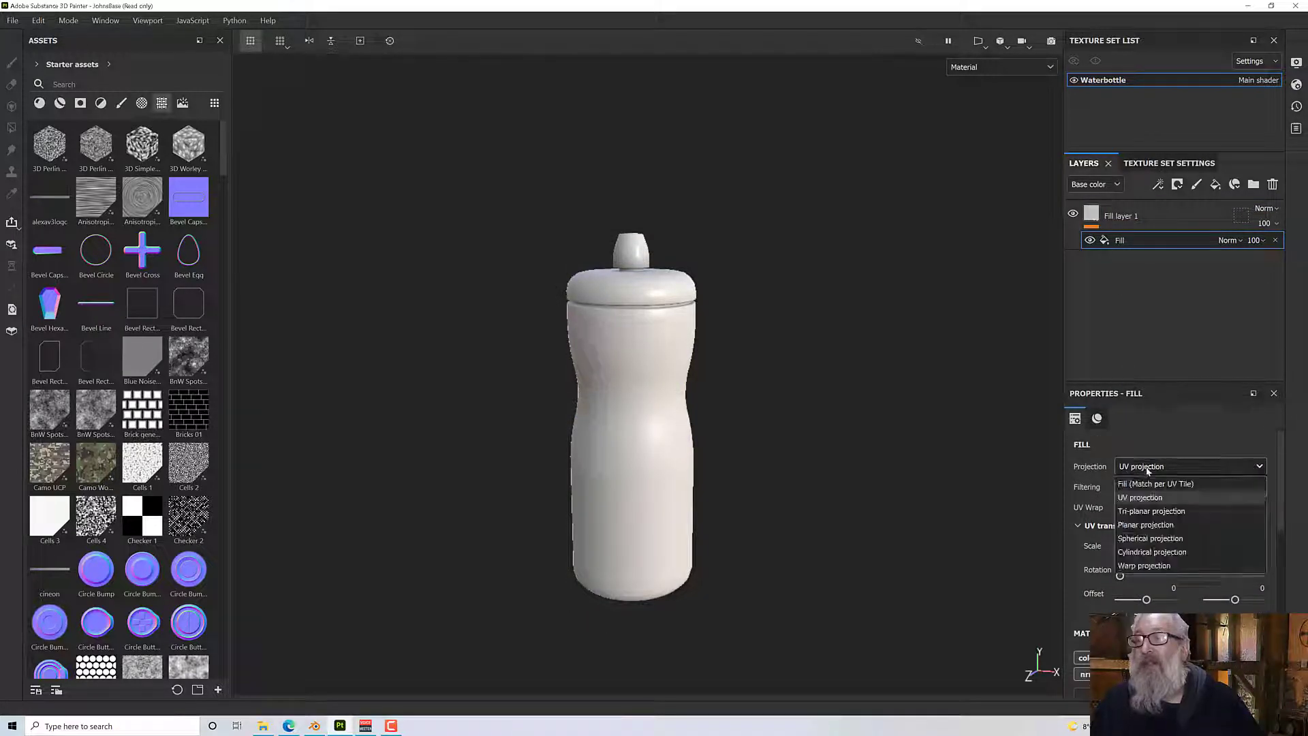
left_click(1143, 466)
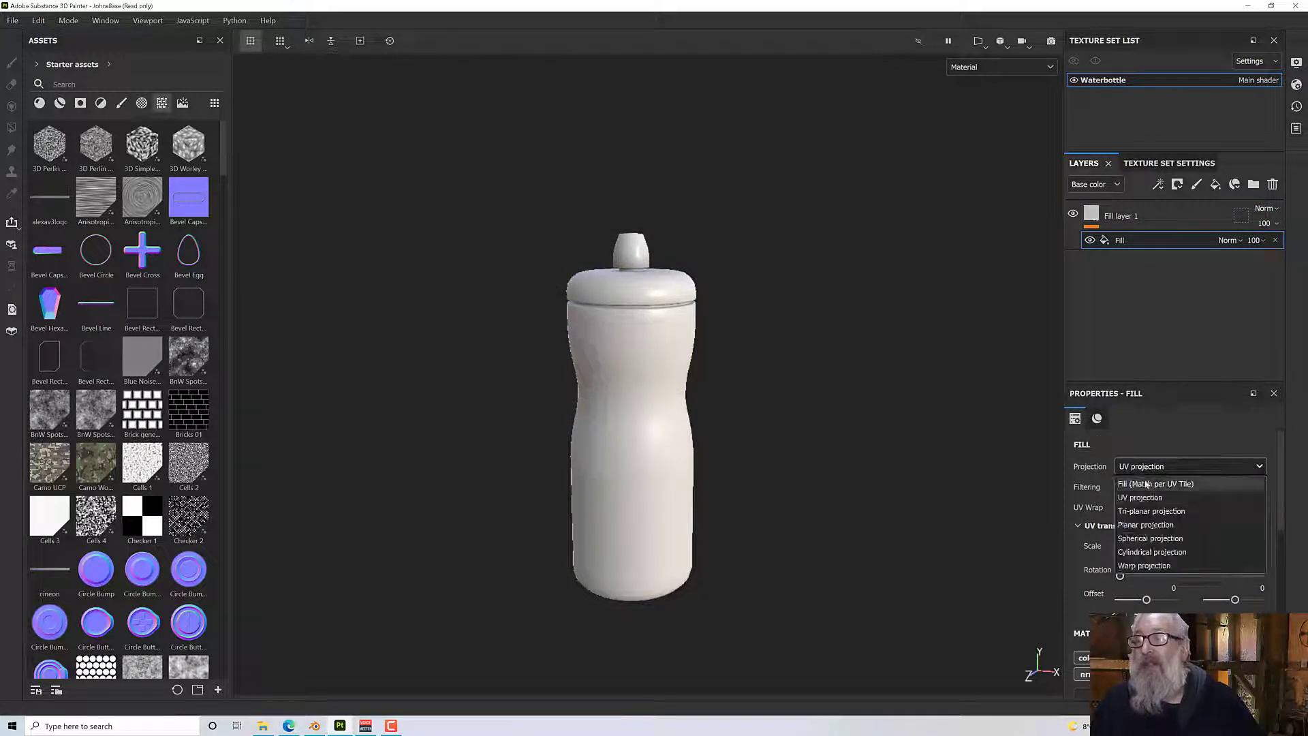
left_click(1152, 552)
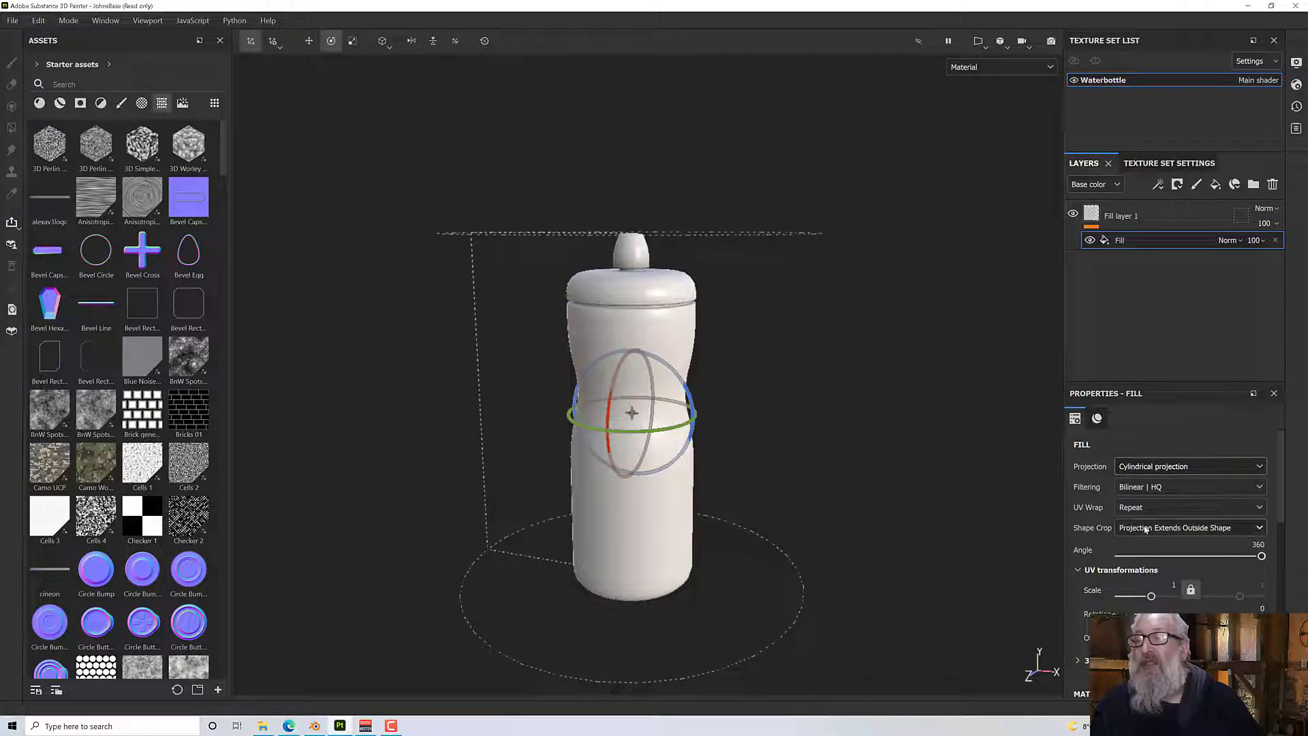
Scale the fill effect's projection cylinder down uniformly so it fits closely around the bottle.
left_click(353, 41)
mouse_move(641, 420)
left_mouse_down()
mouse_move(605, 391)
mouse_move(651, 419)
left_mouse_up()
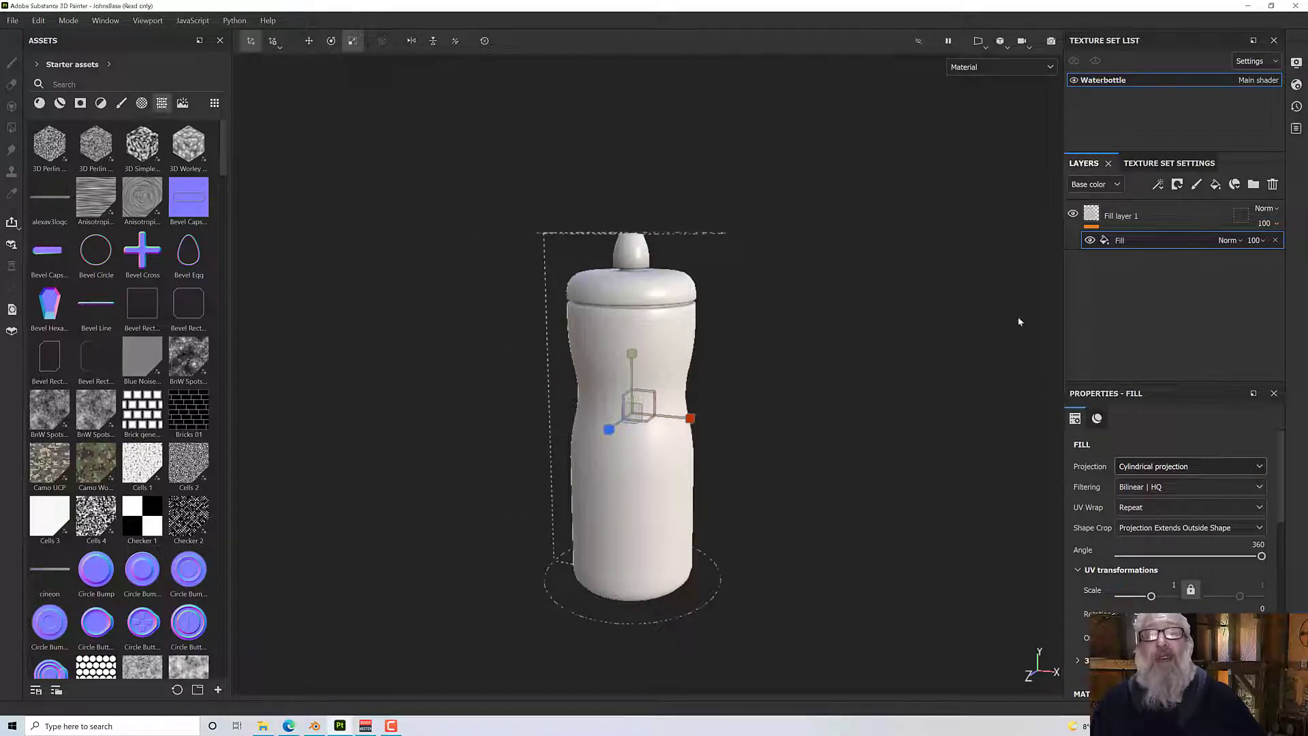
Keep only the height channel active in the fill effect and assign the Brick generator texture to it.
scroll(1151, 582, "down", 3)
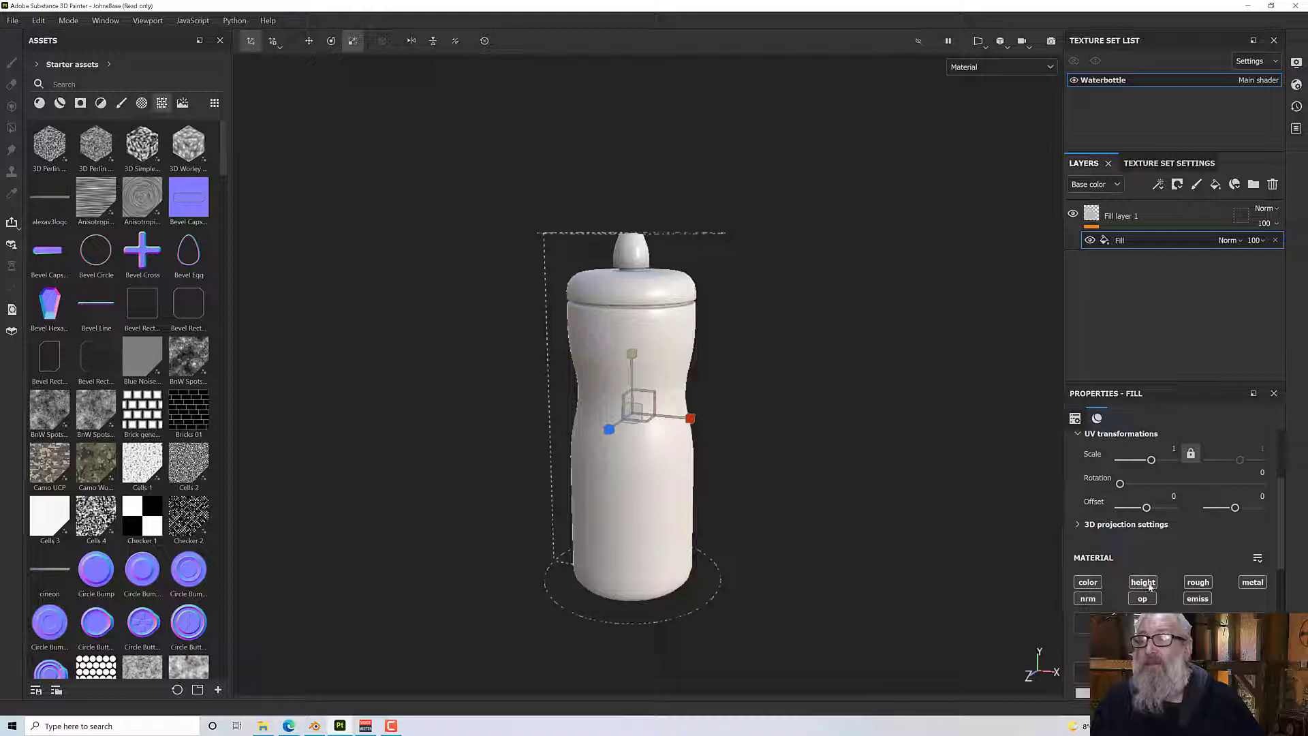
scroll(1124, 559, "down", 2)
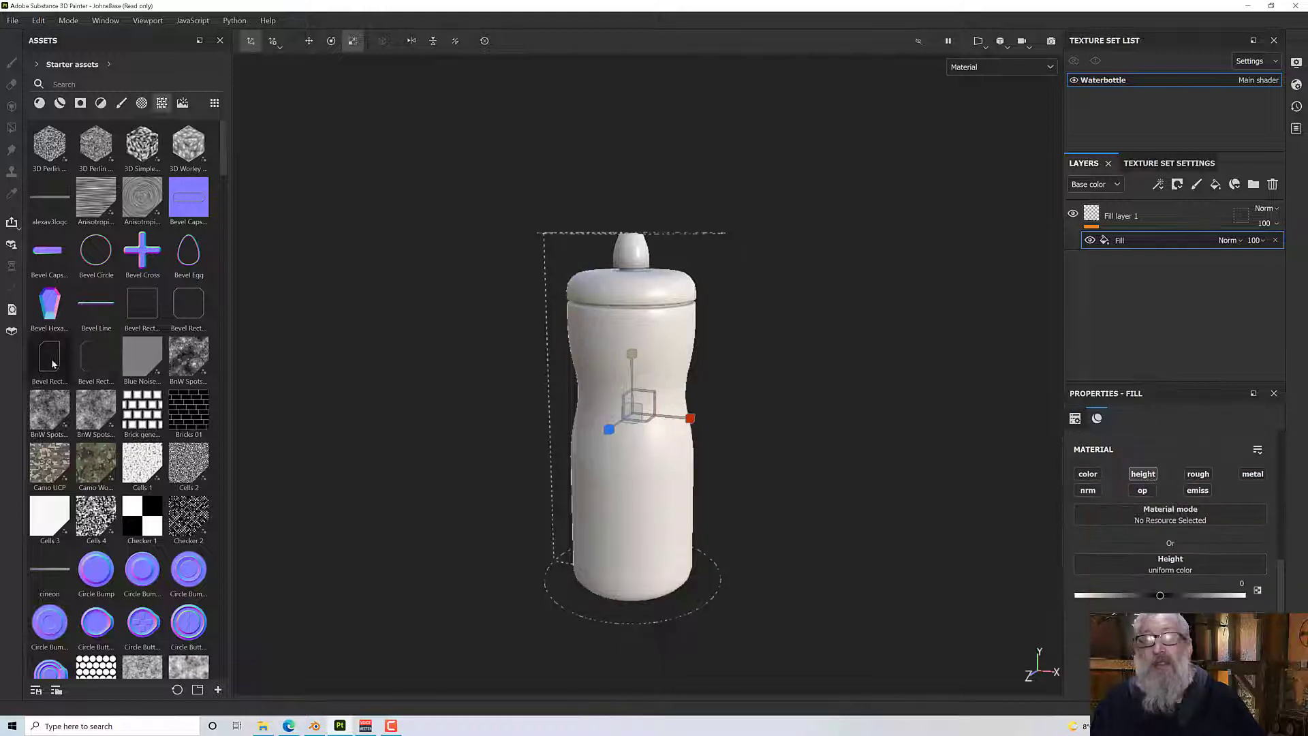
left_click_drag(136, 417, 1140, 578)
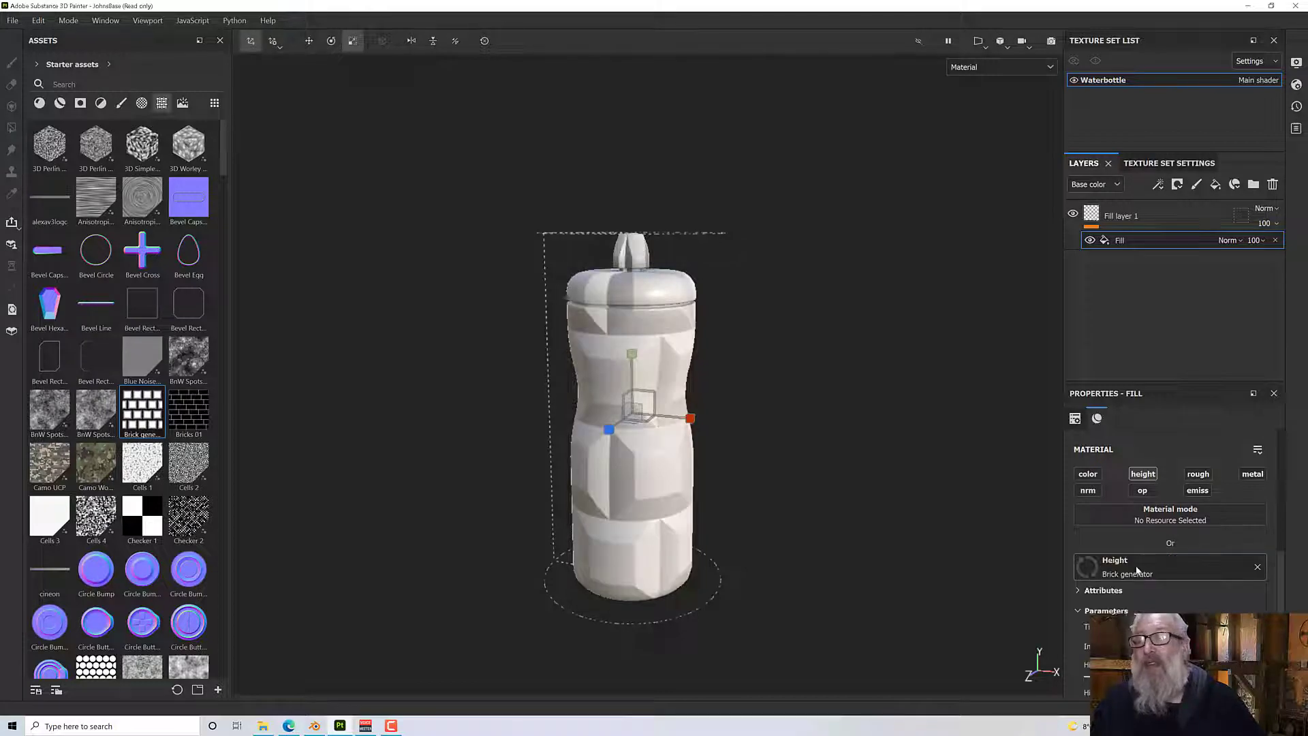
mouse_move(726, 494)
left_mouse_down("alt")
mouse_move(695, 470)
mouse_move(738, 508)
left_mouse_up("alt")
scroll(614, 339, "up", 5)
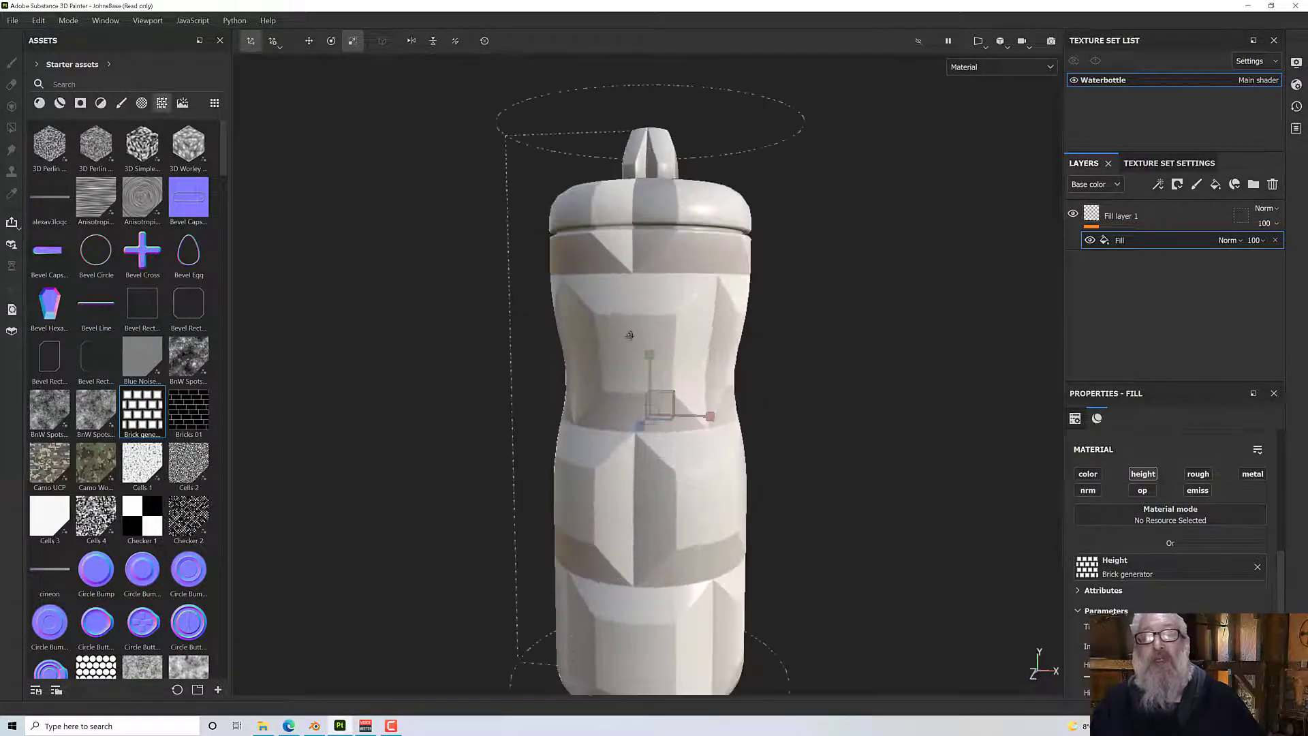
scroll(613, 338, "down", 3)
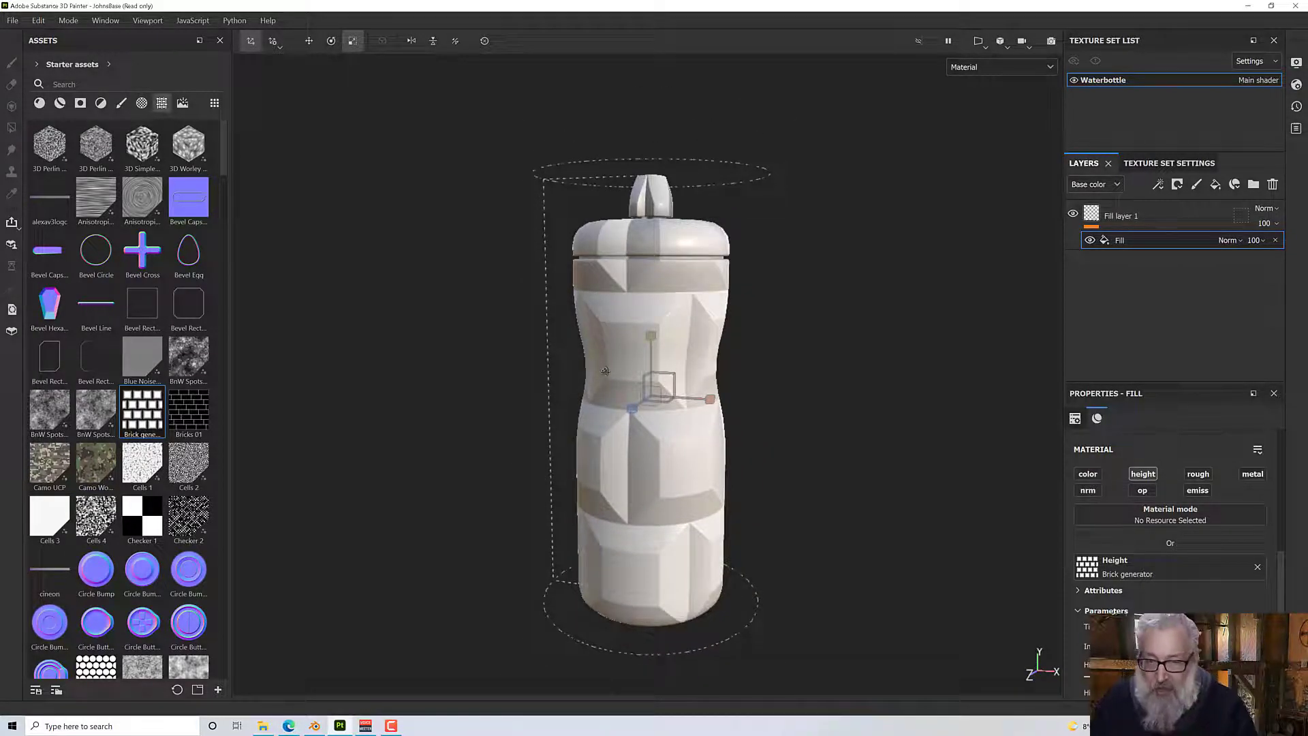
Set the Brick generator's Bricks X to 1 and Bricks Y to 30 to form horizontal rings around the bottle.
scroll(1170, 518, "down", 1)
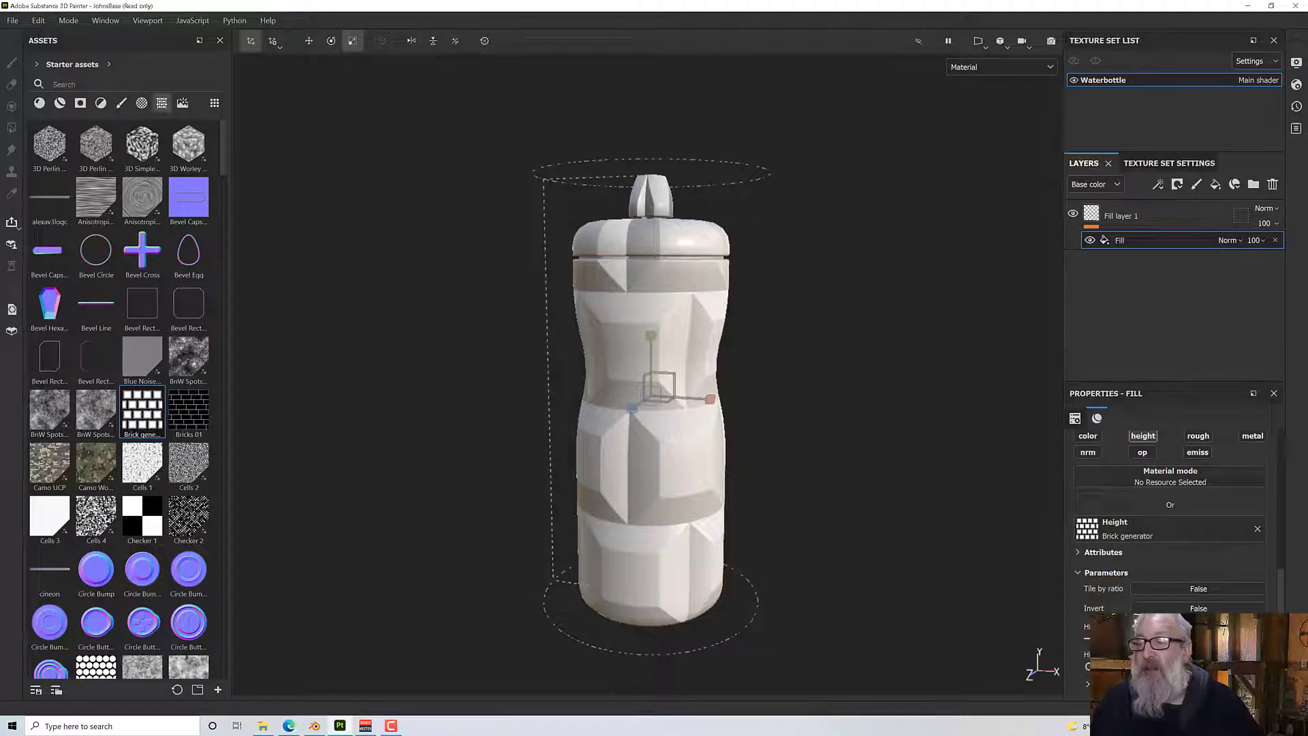
scroll(1100, 571, "down", 4)
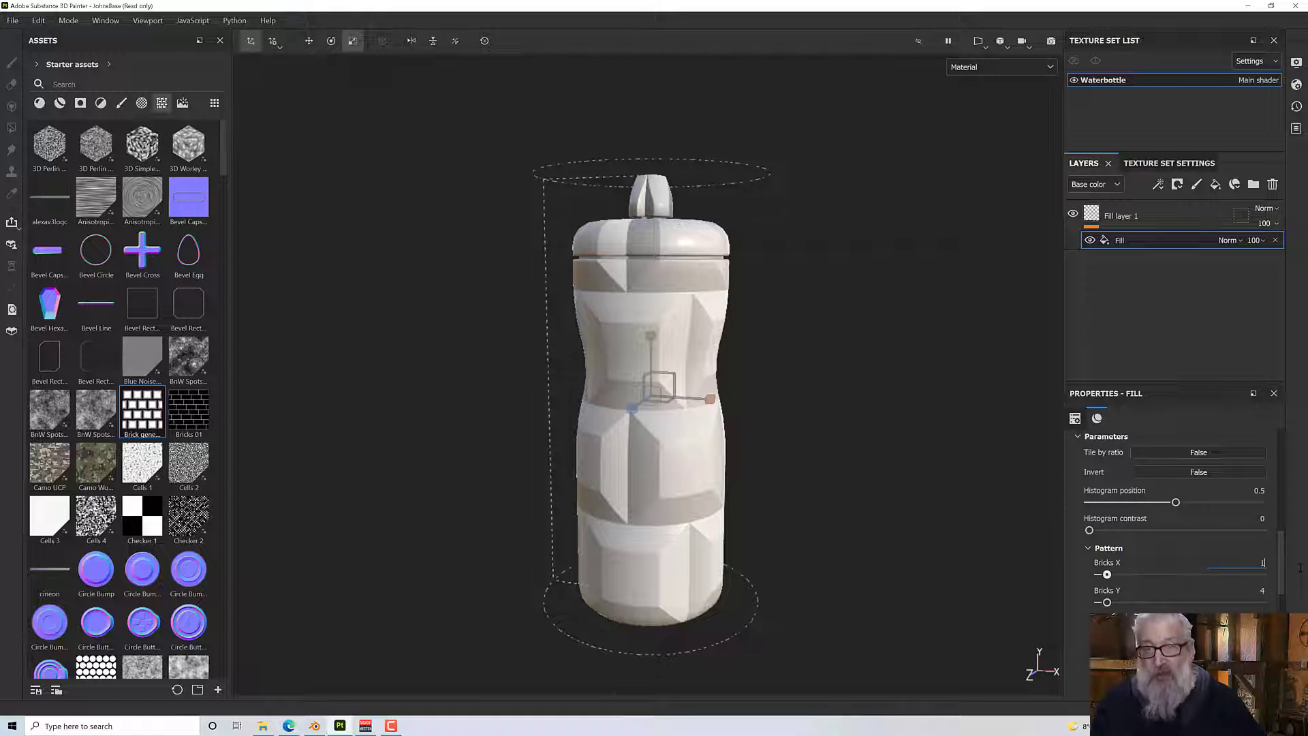
type("1")
key("Return")
left_click_drag(811, 497, 1066, 542, "alt")
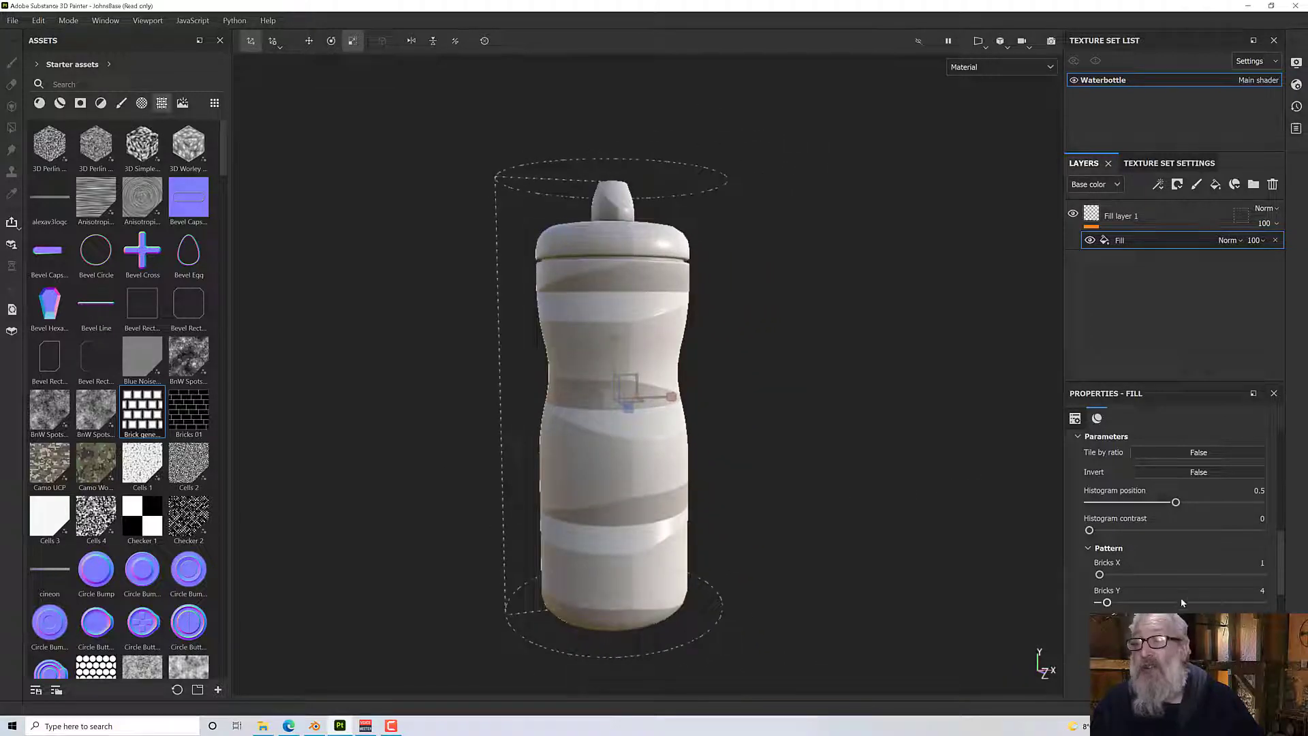
left_click_drag(1107, 604, 1174, 605)
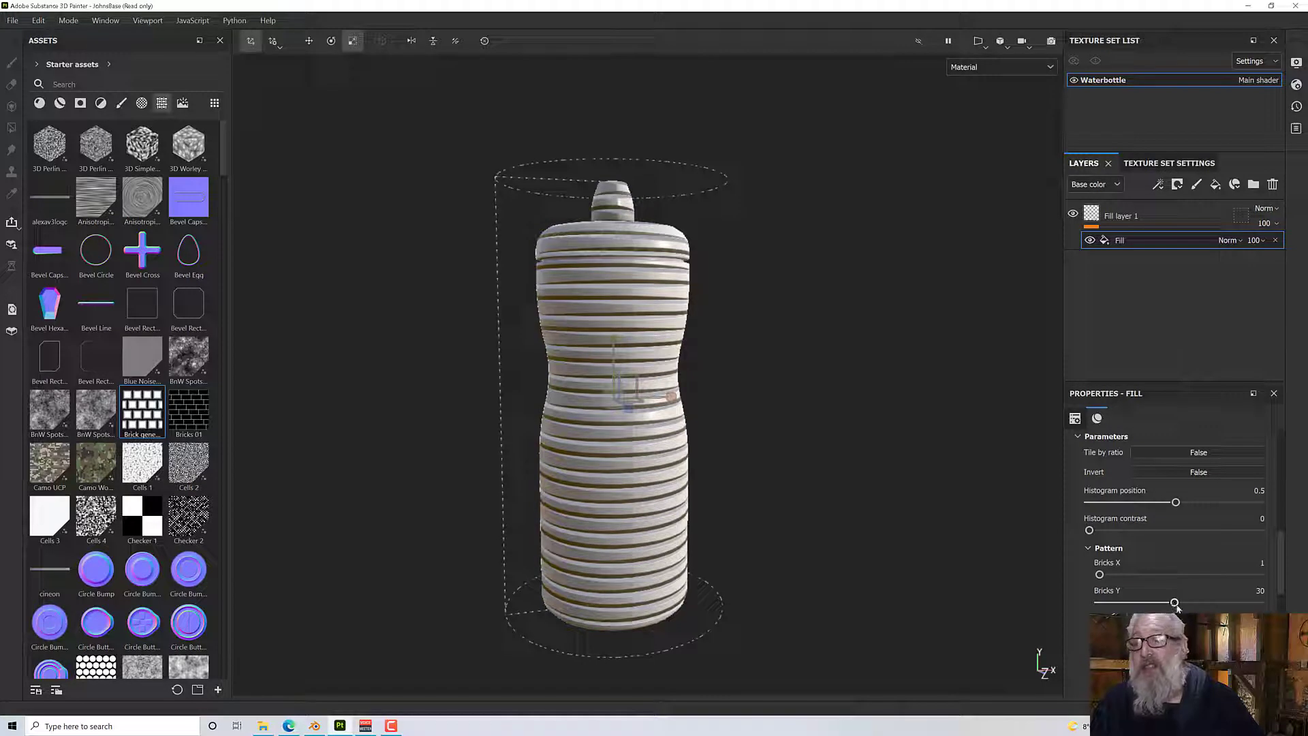
Set the brick pattern's Bevel Y to 0.27 and inspect the rings around the bottle.
scroll(1184, 545, "down", 1)
left_click_drag(1128, 609, 1067, 610)
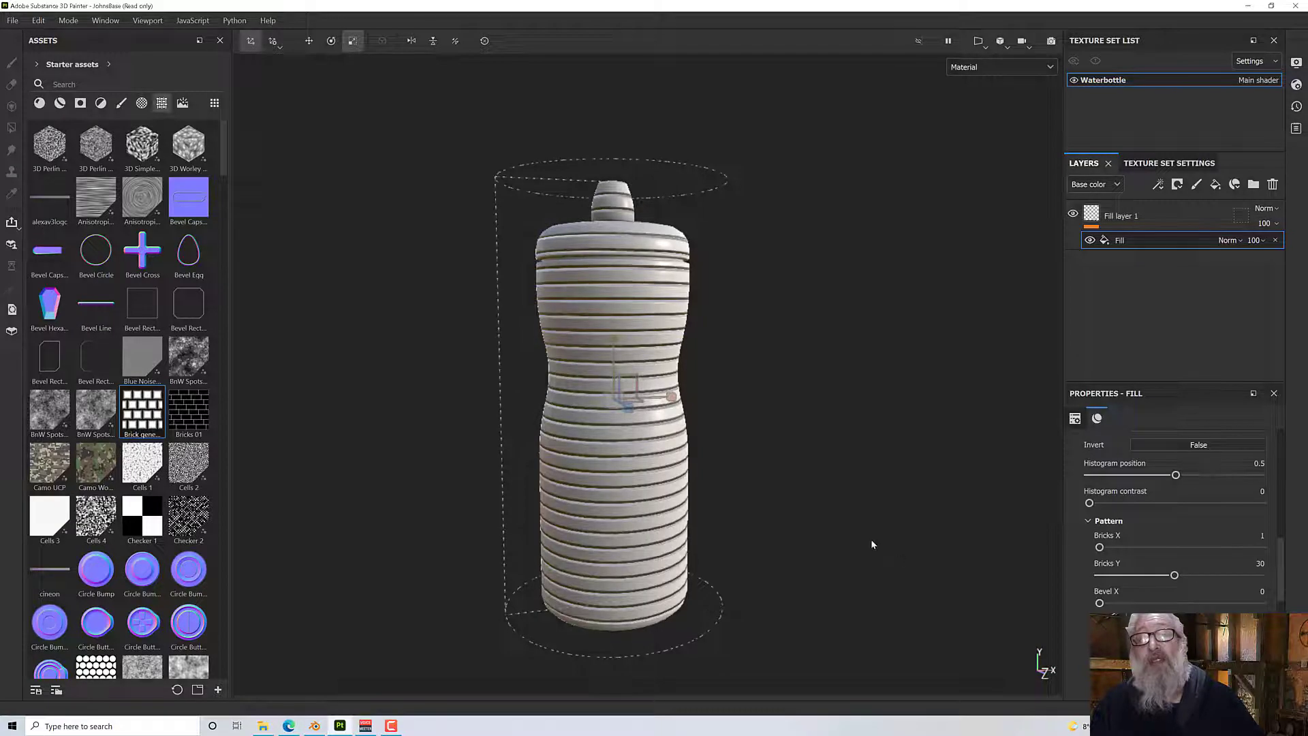
left_click_drag(871, 544, 572, 391, "alt")
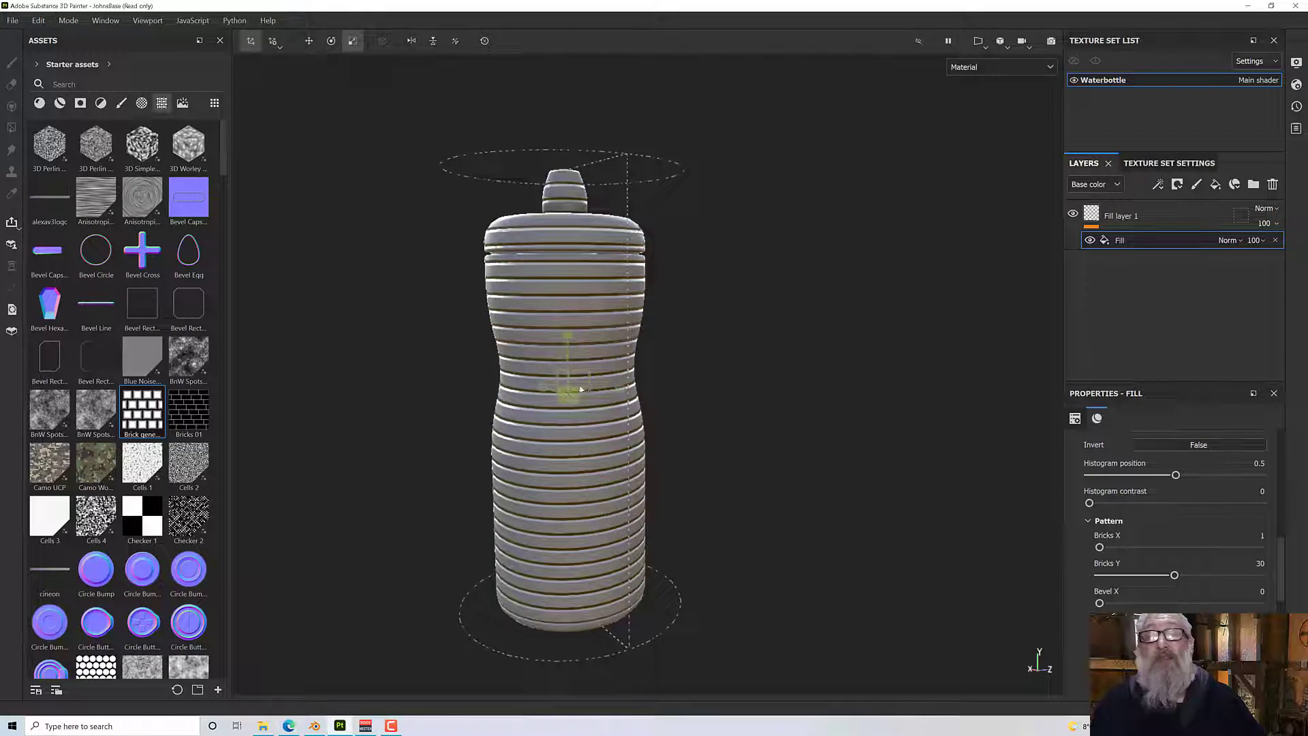
right_click_drag(580, 390, 599, 378, "alt")
left_click_drag(598, 378, 604, 369, "alt")
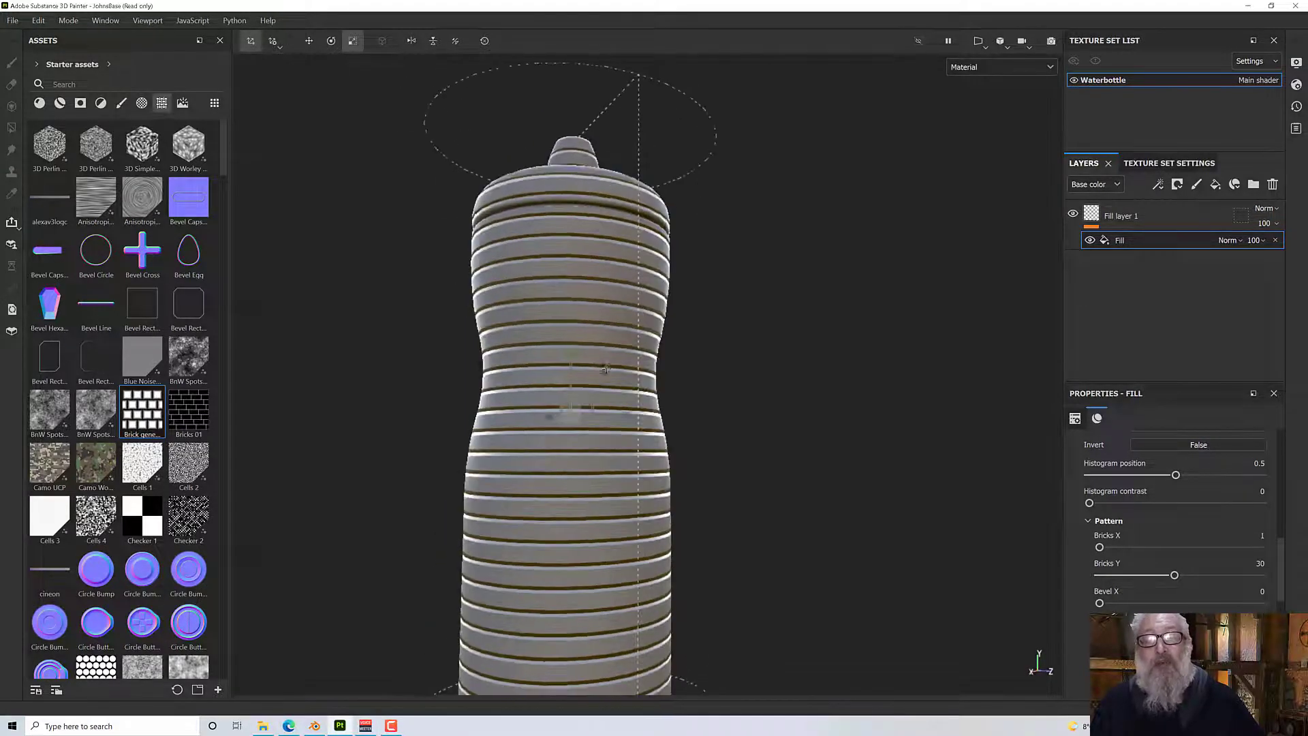
right_click_drag(604, 369, 608, 401, "alt")
left_click_drag(608, 400, 768, 412, "alt")
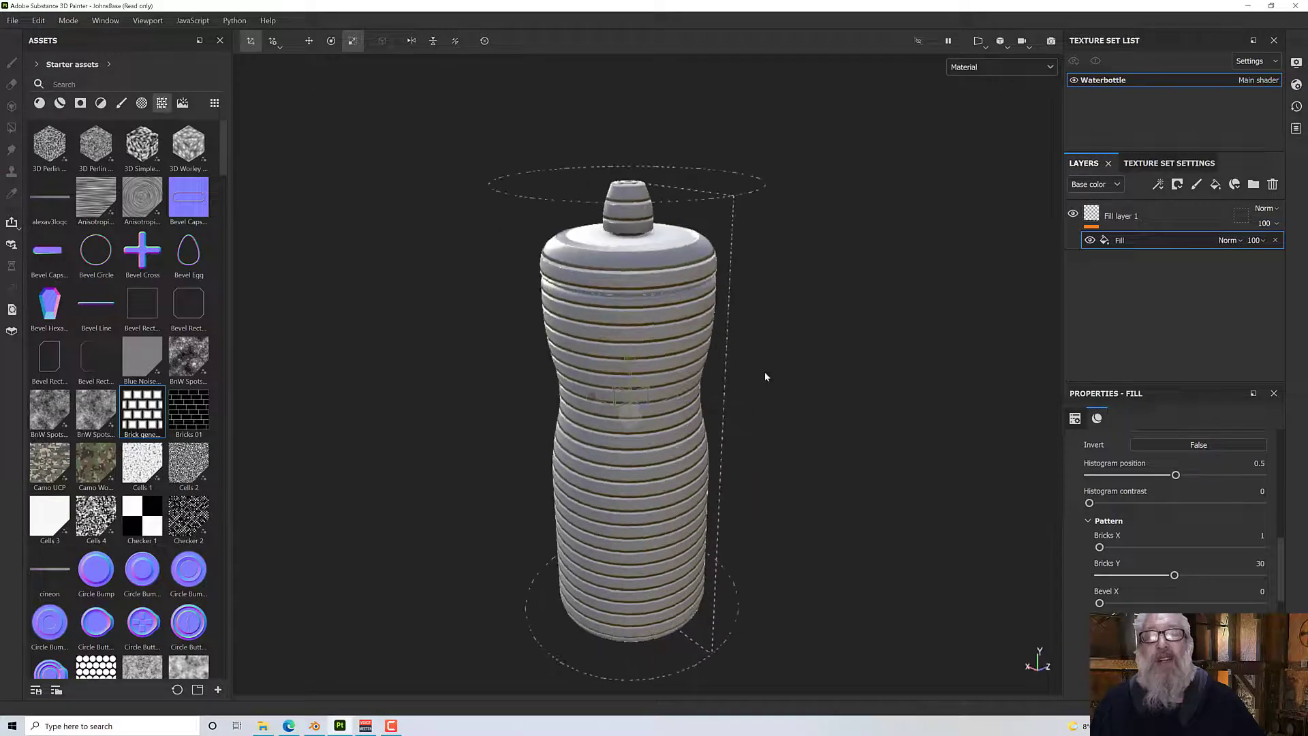
right_click_drag(765, 377, 791, 316, "alt")
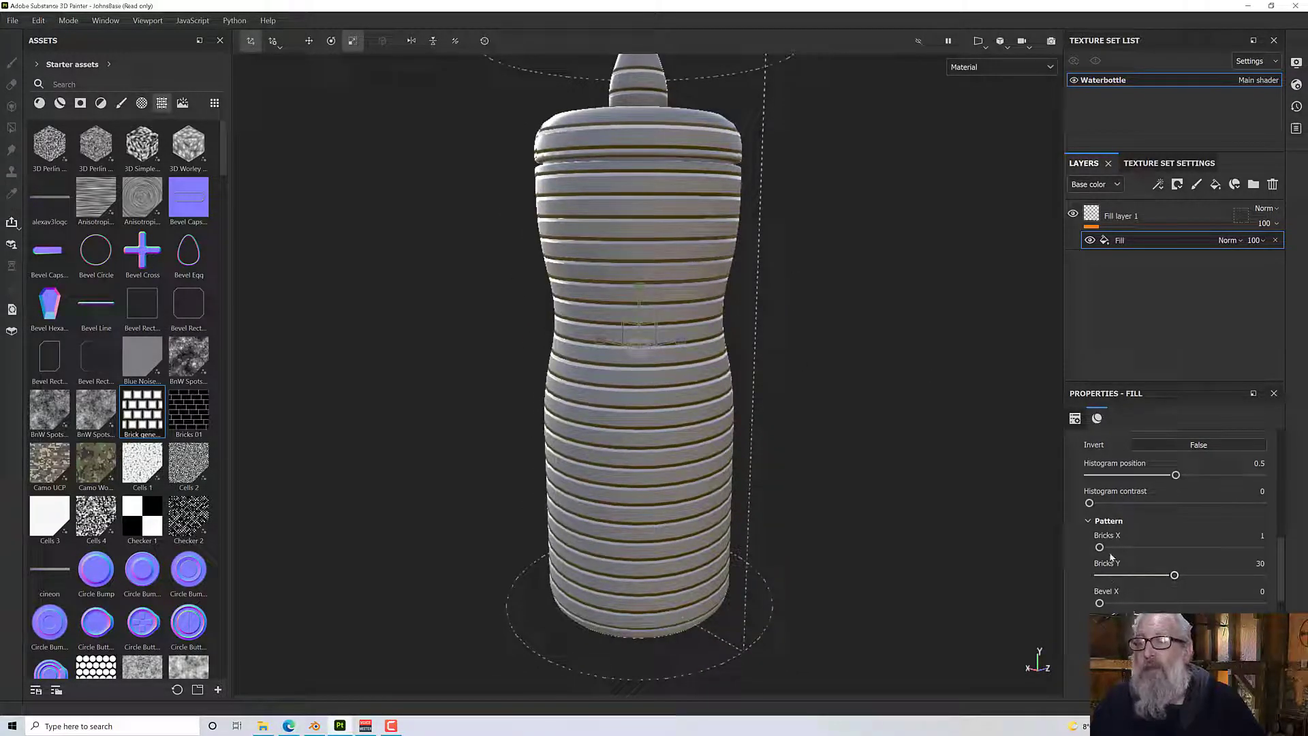
Try a much higher Bricks X value on the ring pattern and return it to 1.
left_click_drag(1098, 551, 1114, 551)
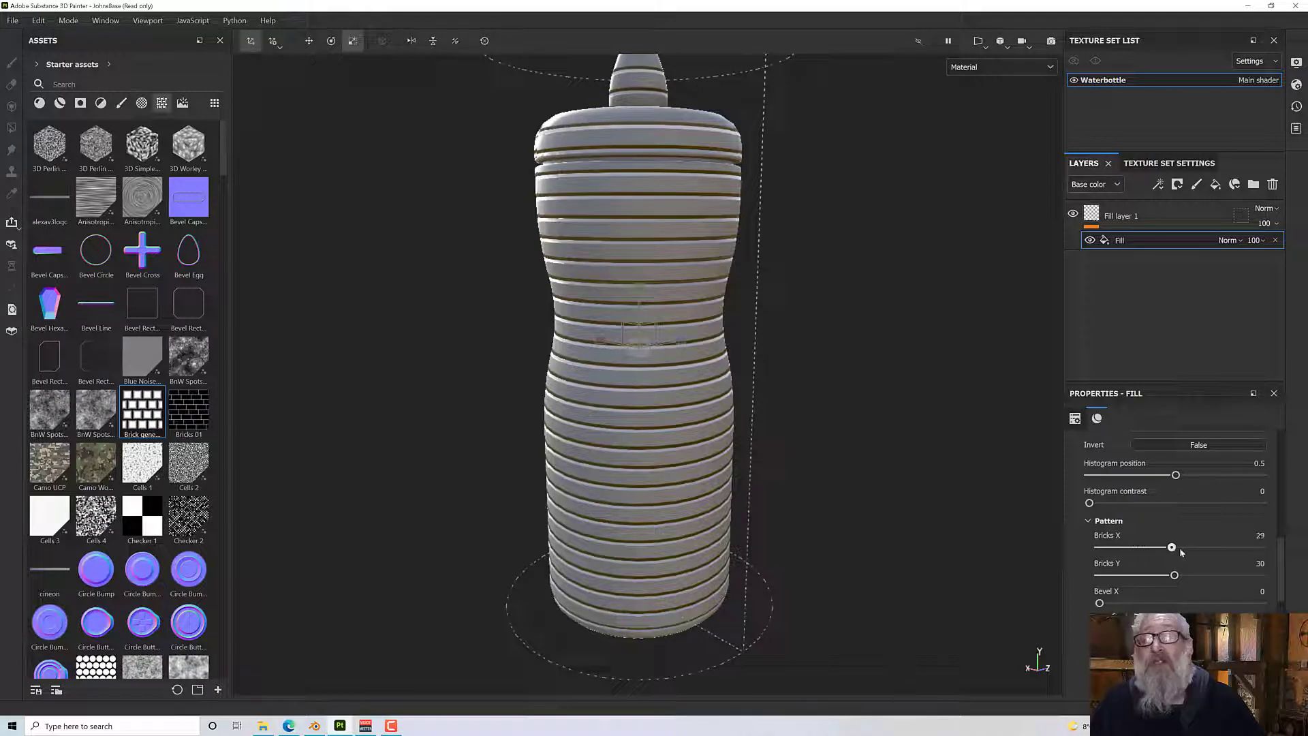
left_click_drag(1249, 559, 1157, 560)
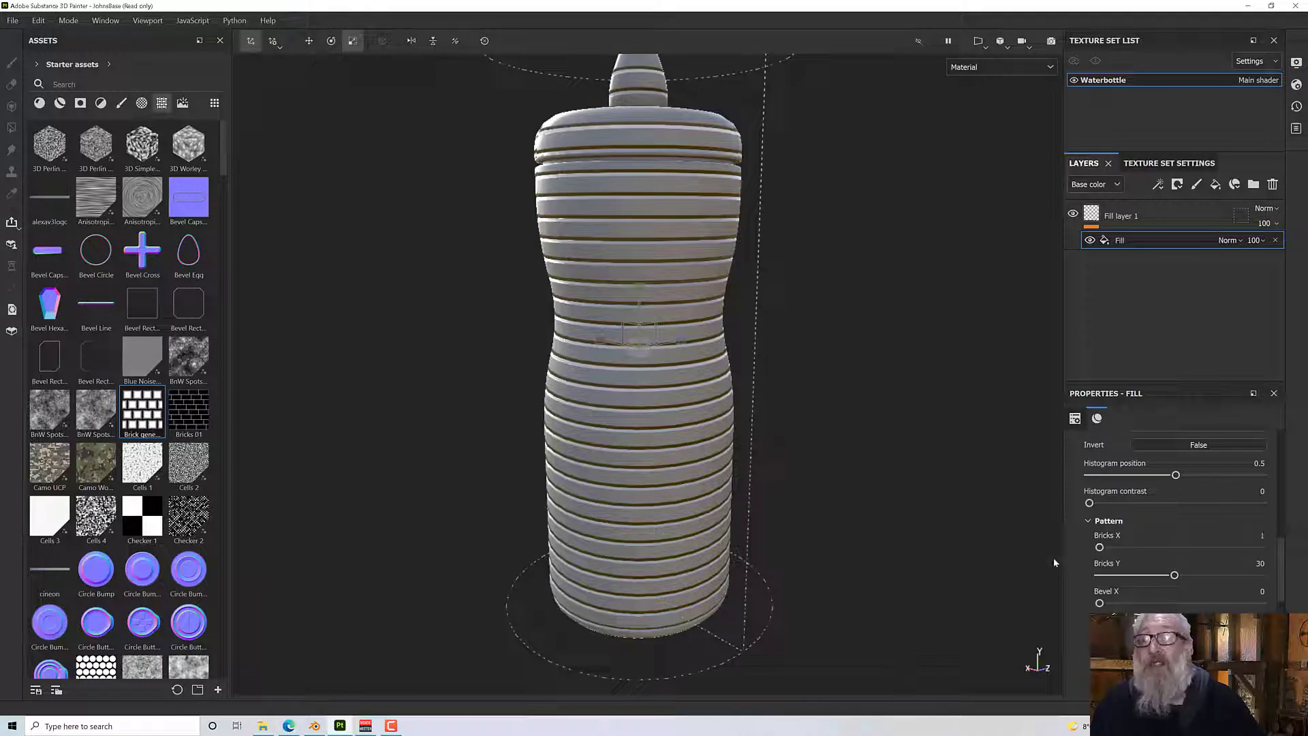
left_click_drag(1054, 562, 1002, 535, "alt")
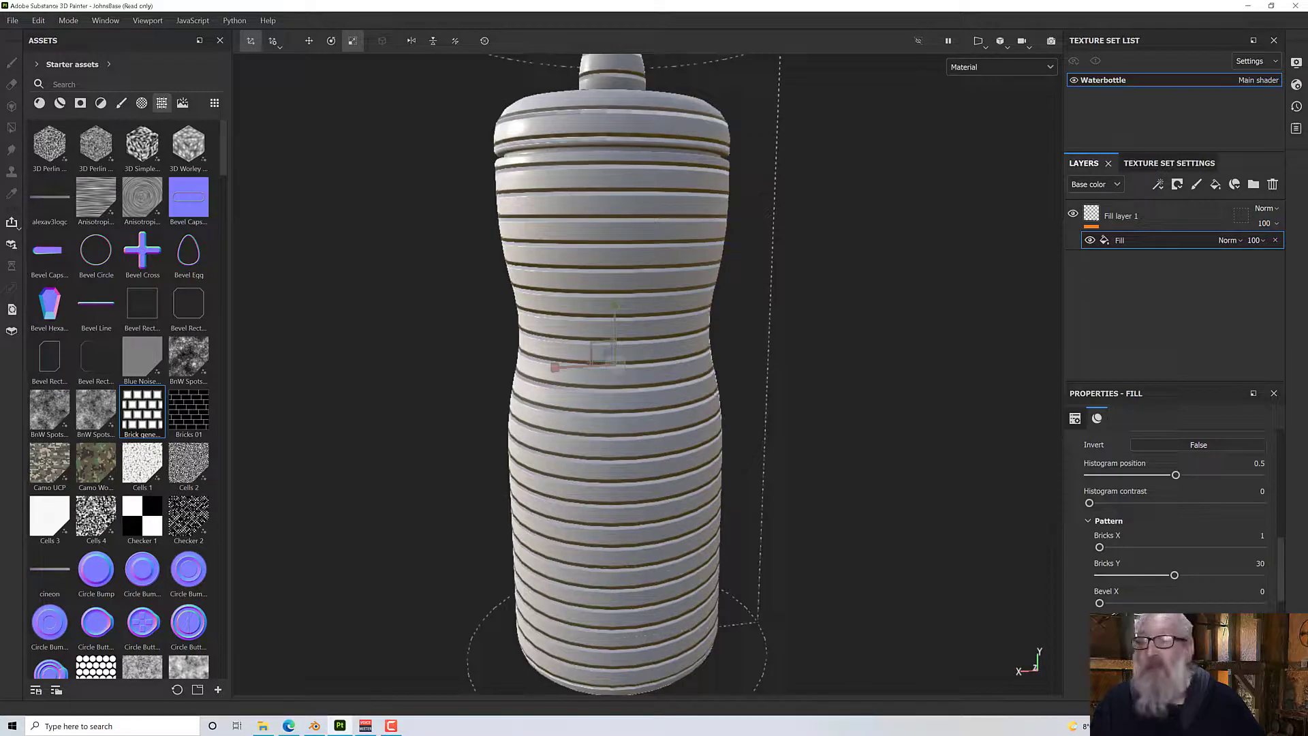
Set the brick pattern's Gap Y to 0.52 and Middle Size Y to 0.82.
scroll(1176, 518, "down", 2)
scroll(1176, 518, "down", 3)
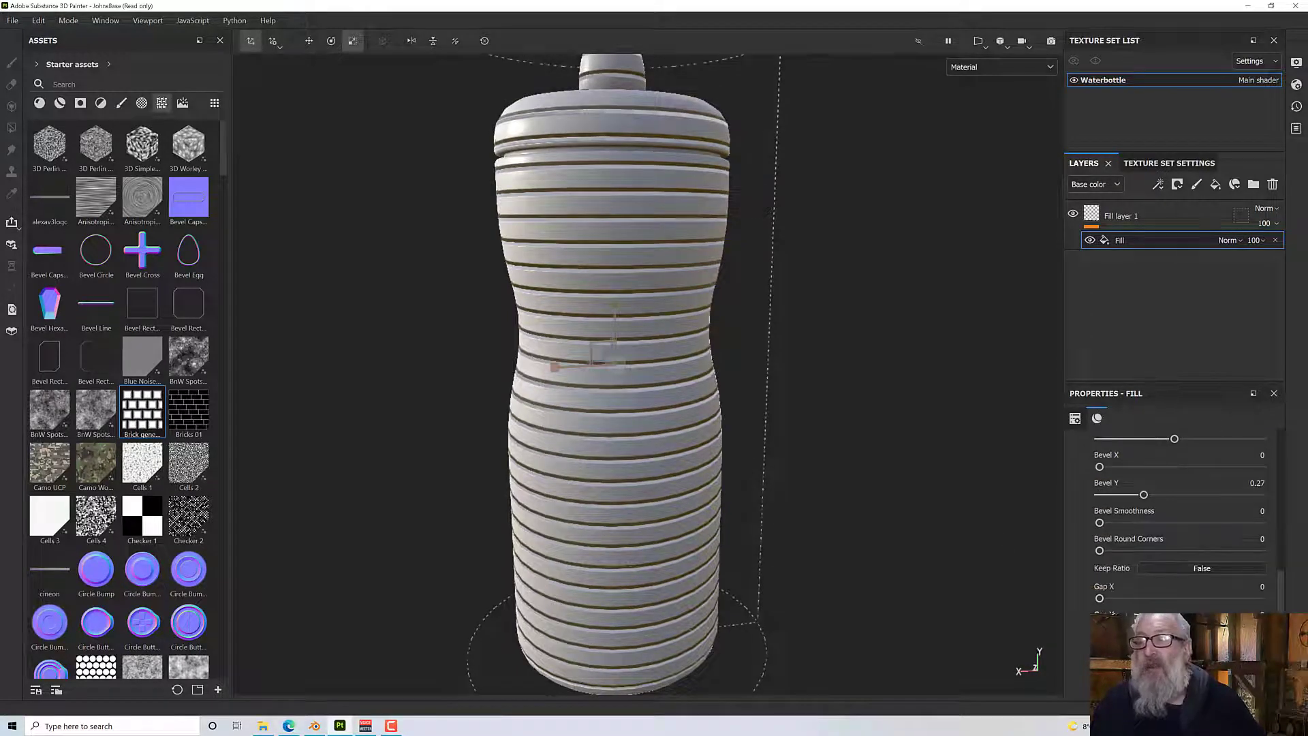
mouse_move(1099, 626)
left_mouse_down()
mouse_move(1143, 625)
mouse_move(1159, 598)
mouse_move(1220, 600)
mouse_move(1101, 602)
left_mouse_up()
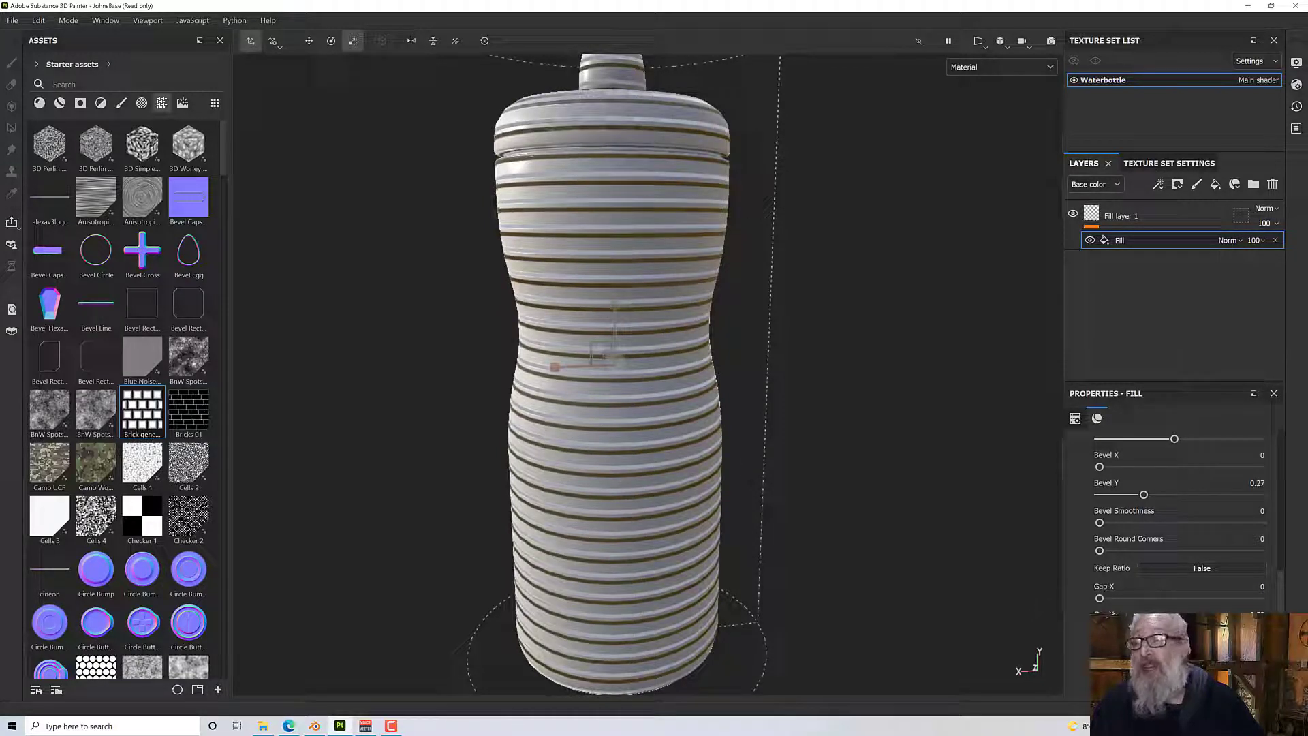
scroll(1179, 518, "down", 1)
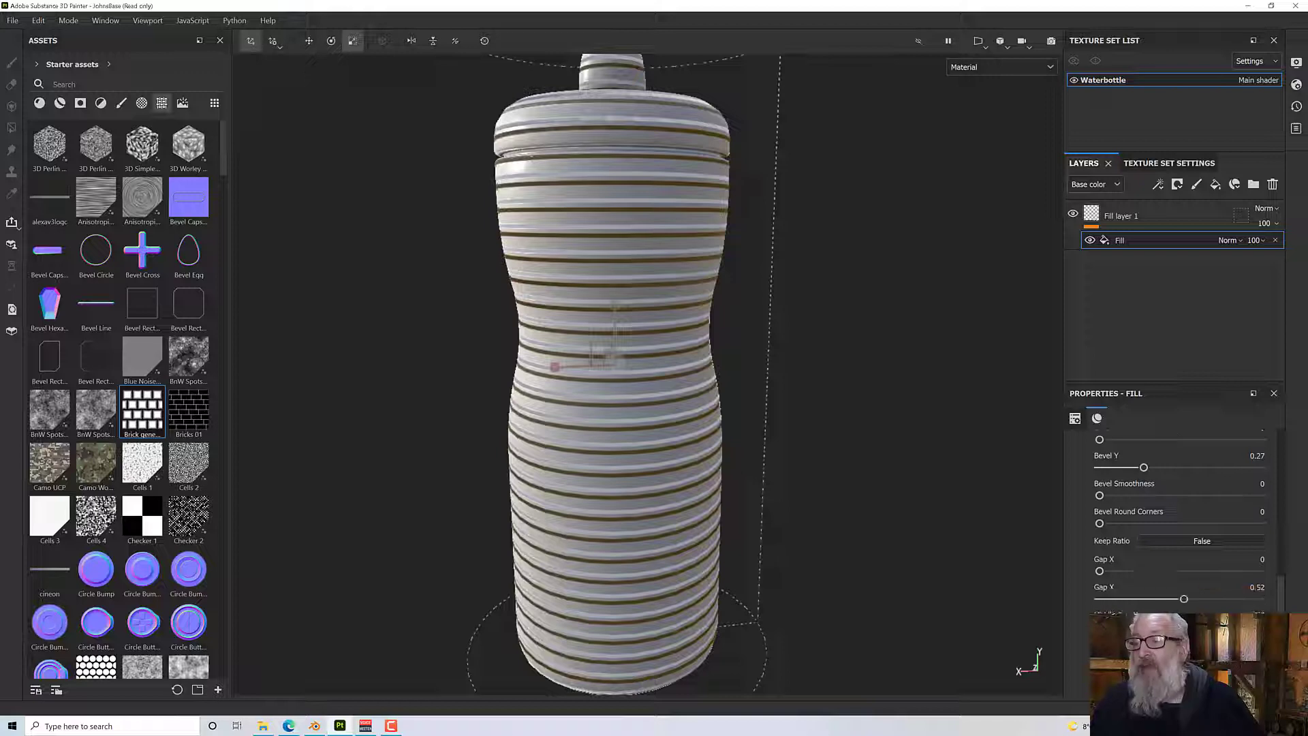
scroll(1151, 540, "down", 4)
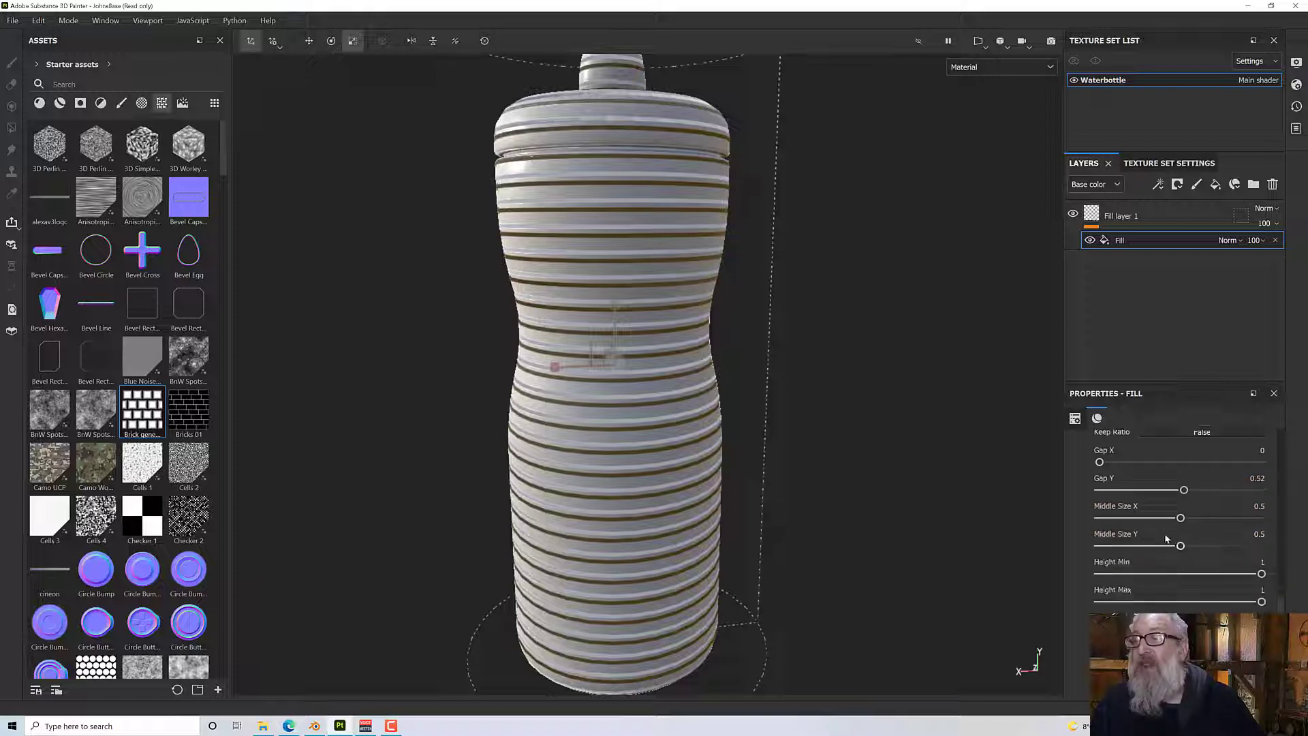
left_click_drag(1181, 546, 1233, 548)
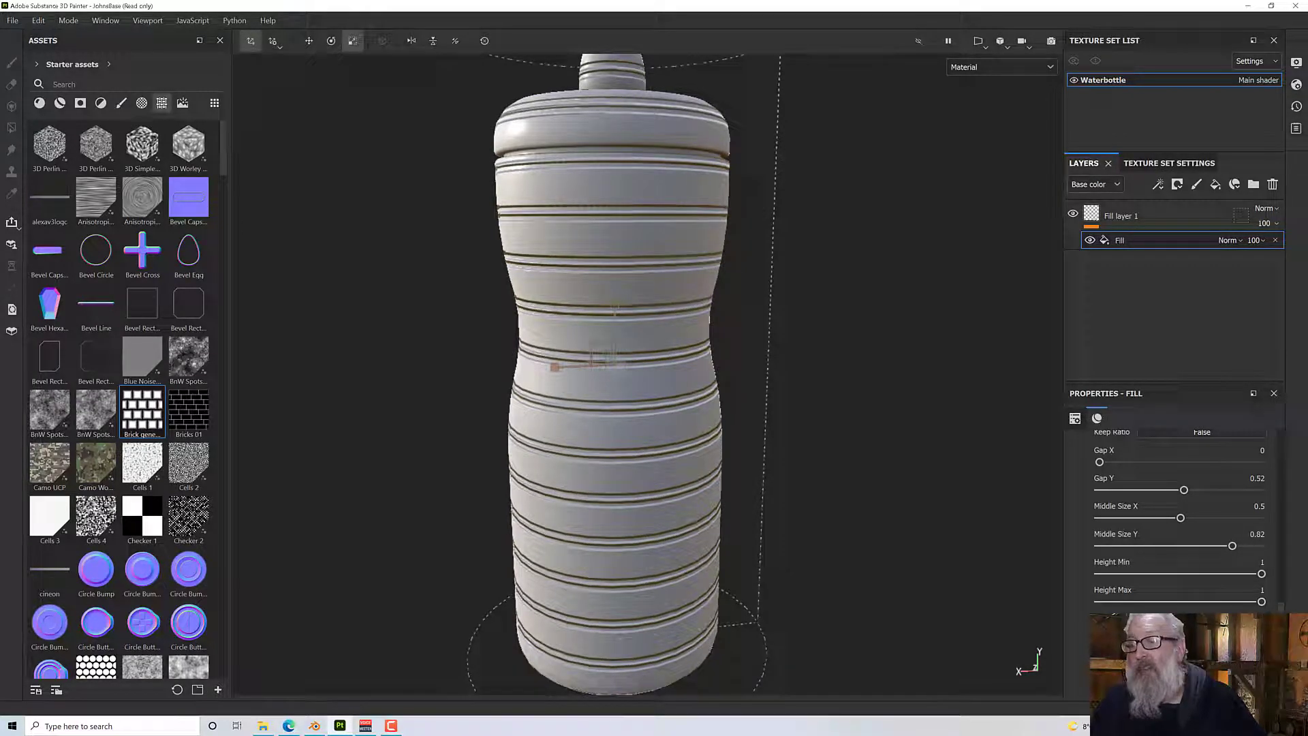
Set the brick pattern's Slope Balance to -0.06 and check the rings from several sides.
scroll(1233, 548, "down", 1)
scroll(1179, 518, "down", 3)
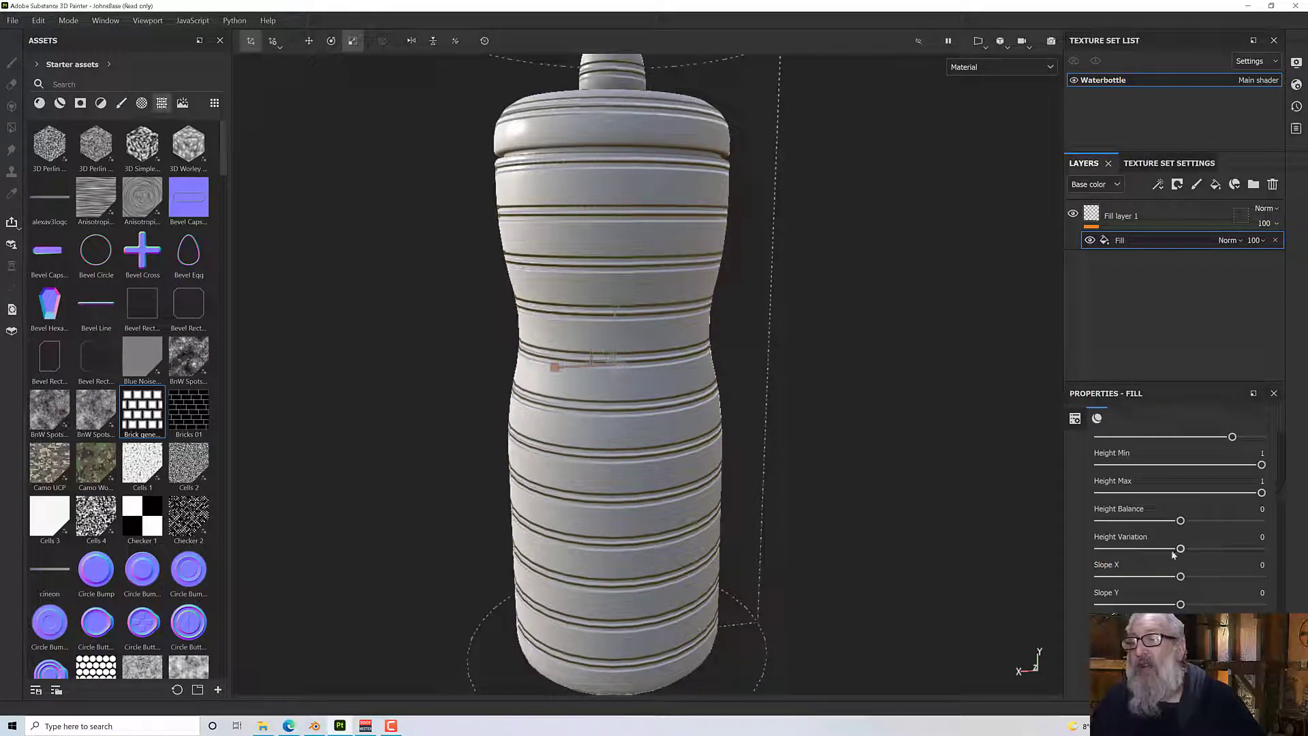
scroll(1147, 609, "down", 1)
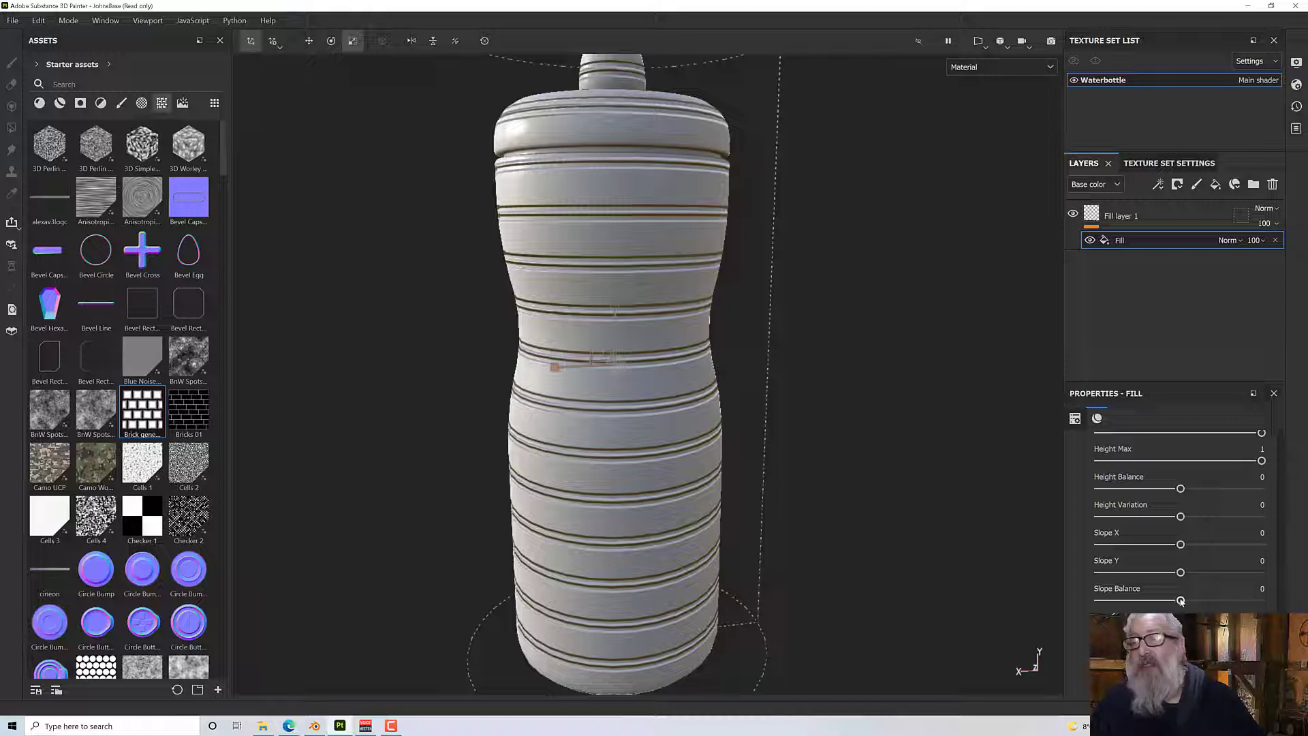
mouse_move(1181, 600)
left_mouse_down()
mouse_move(1212, 600)
mouse_move(1178, 608)
left_mouse_up()
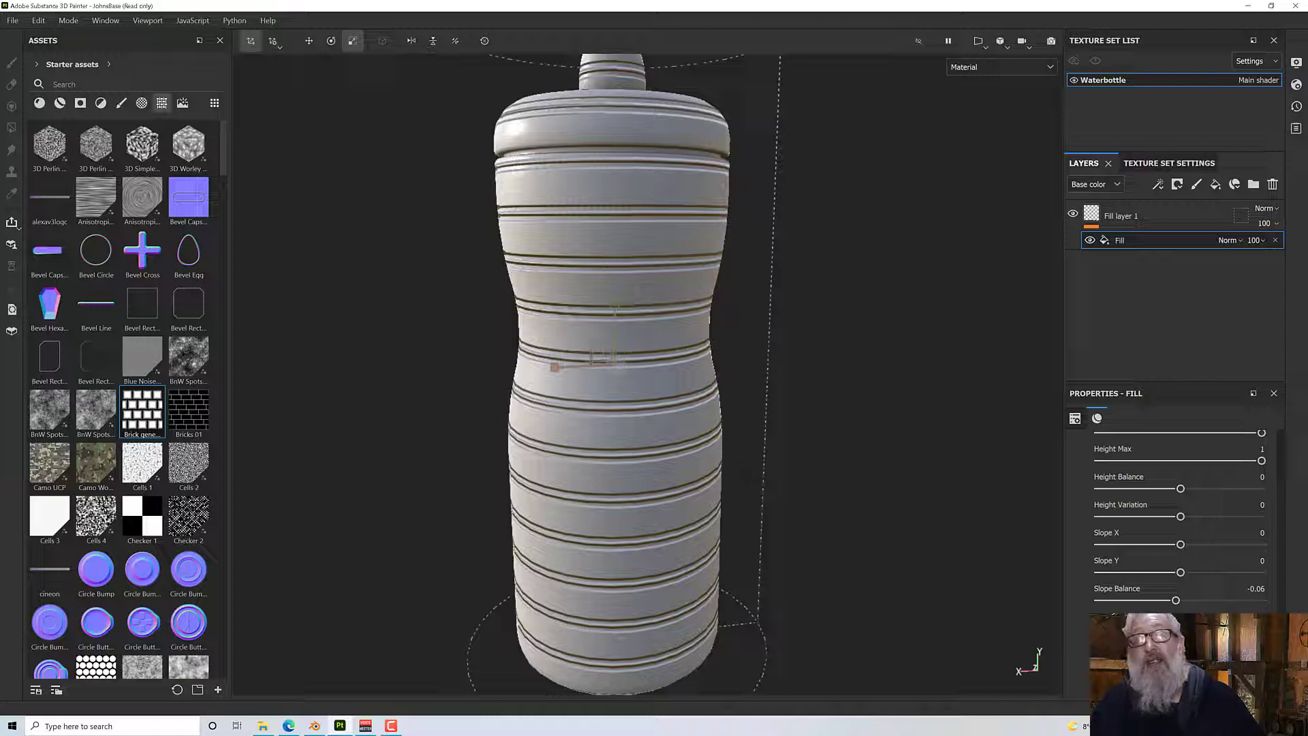
left_click_drag(786, 469, 602, 374, "alt")
left_click_drag(578, 502, 743, 409, "alt")
Add a black mask to Fill layer 1.
right_click(1126, 218)
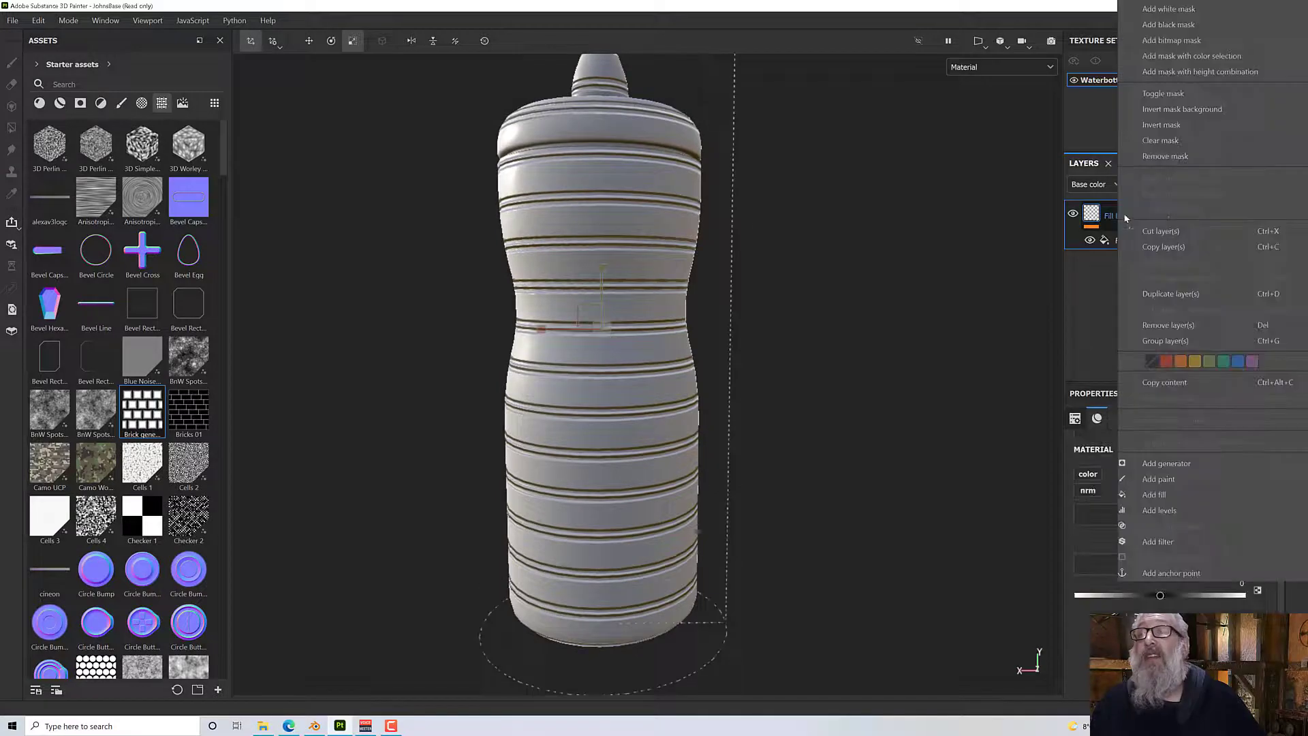
left_click(1168, 24)
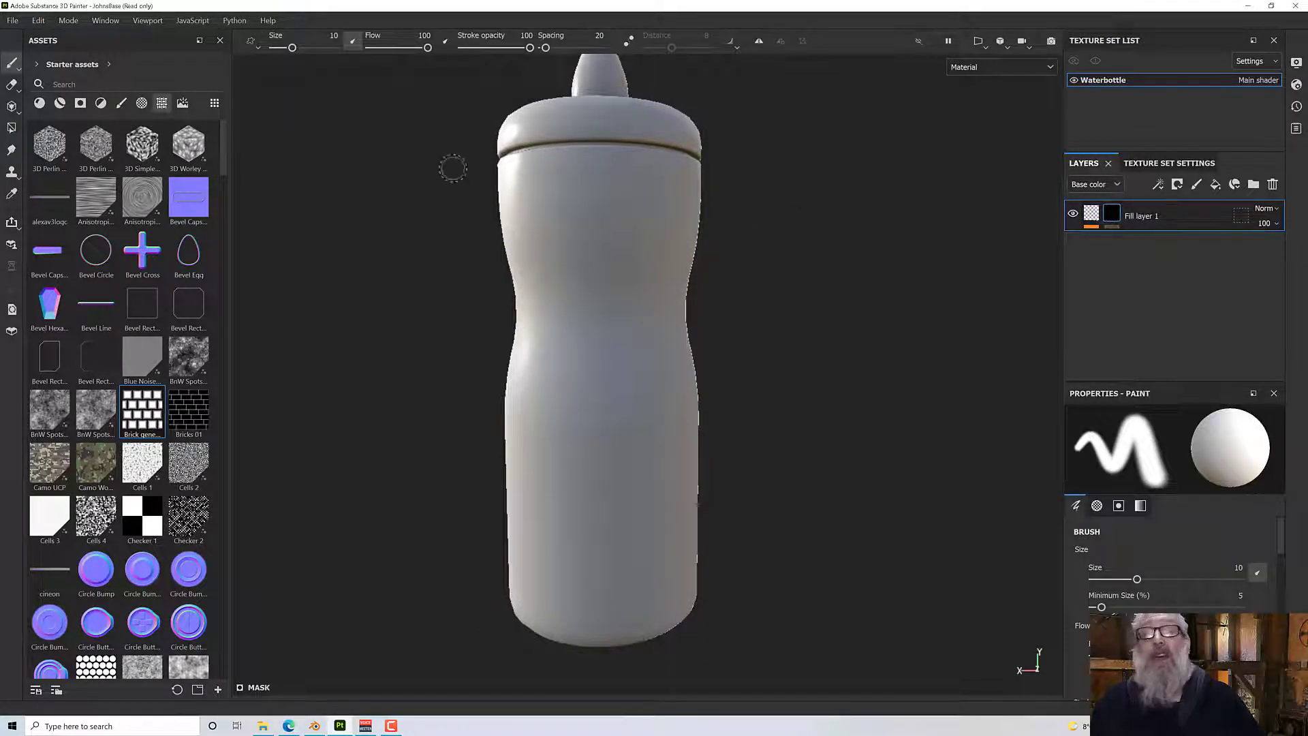
Display the mask channel, split the viewport into 3D and 2D views, and frame the whole UV layout.
left_click(984, 68)
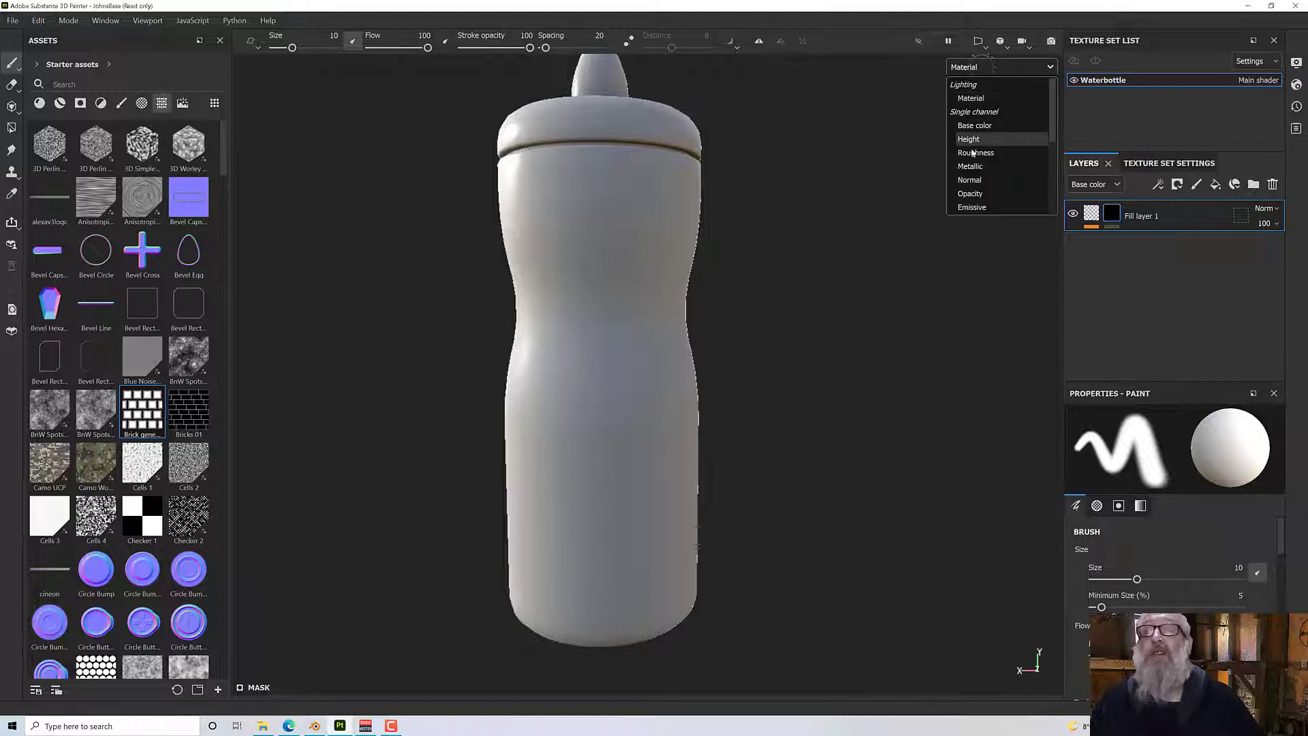
left_click(967, 180)
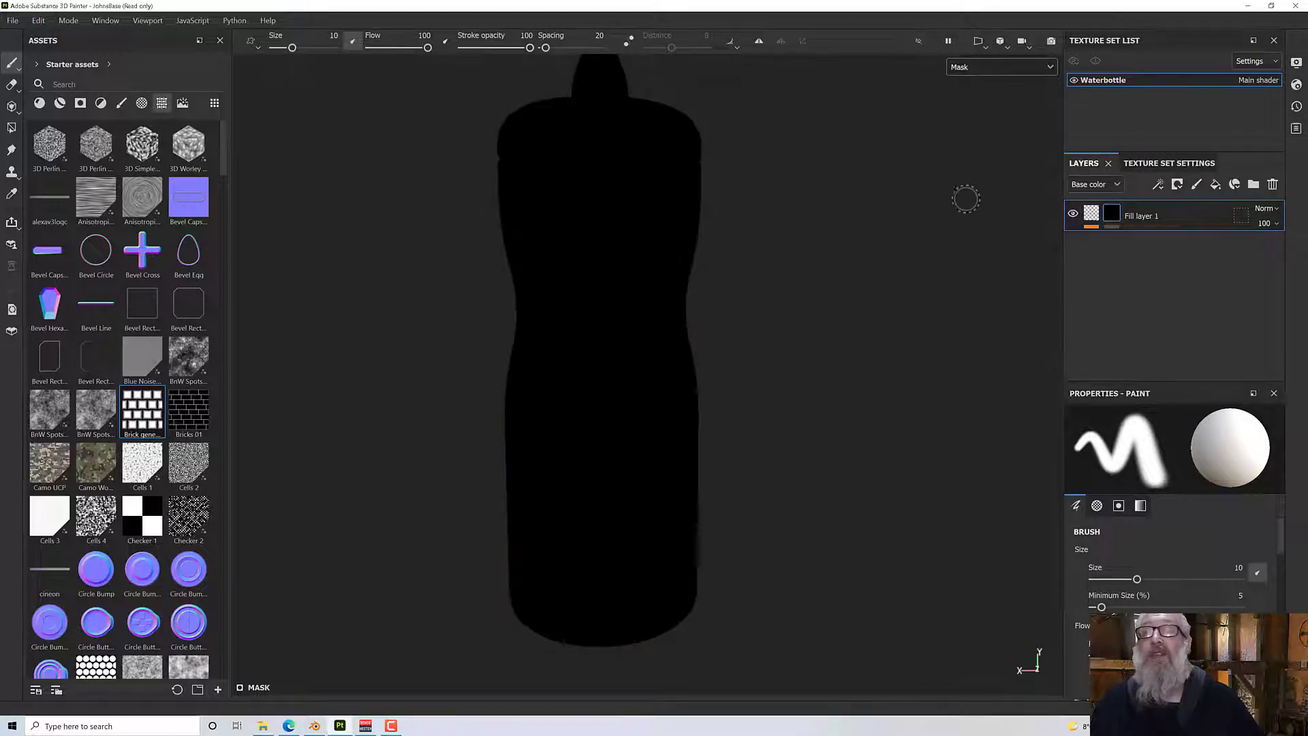
left_click(982, 43)
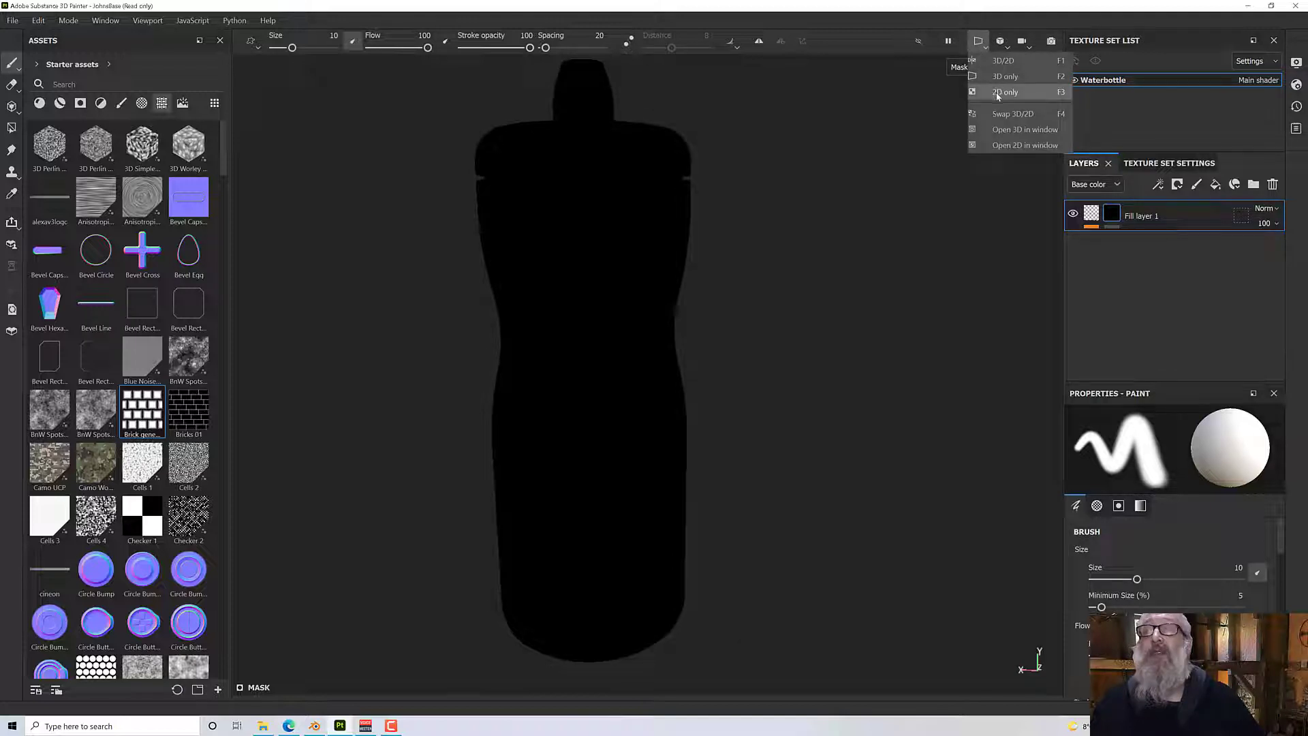
left_click(1003, 61)
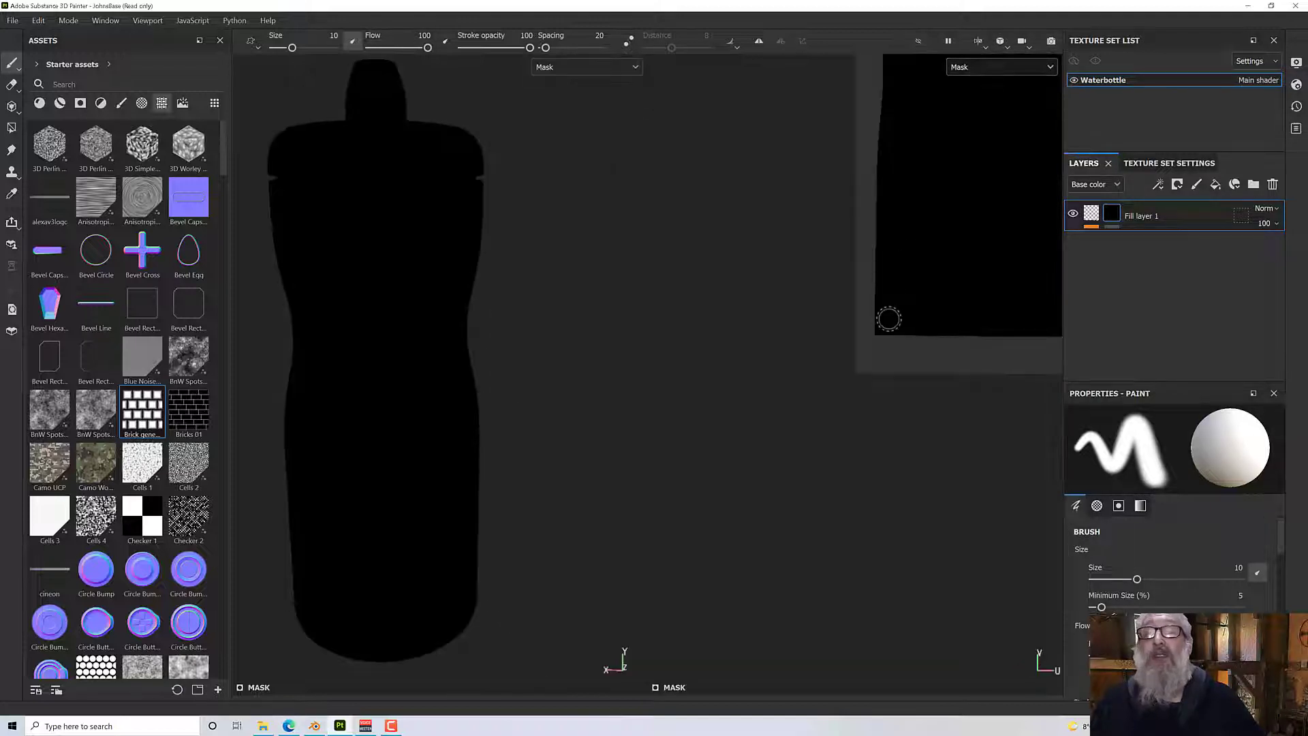
key("f")
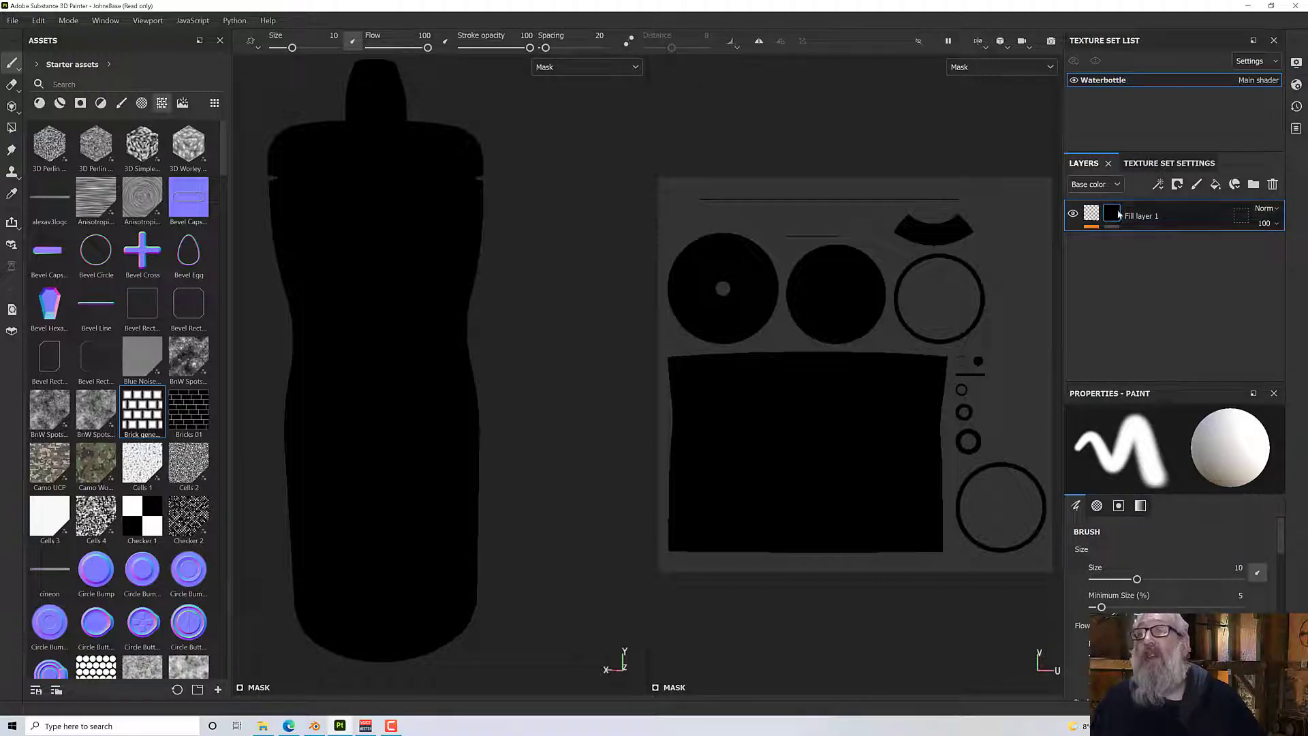
Use polygon fill to paint the lower rows of the bottle body's UV island white in Fill layer 1's mask.
scroll(1134, 566, "down", 2)
scroll(1132, 573, "down", 5)
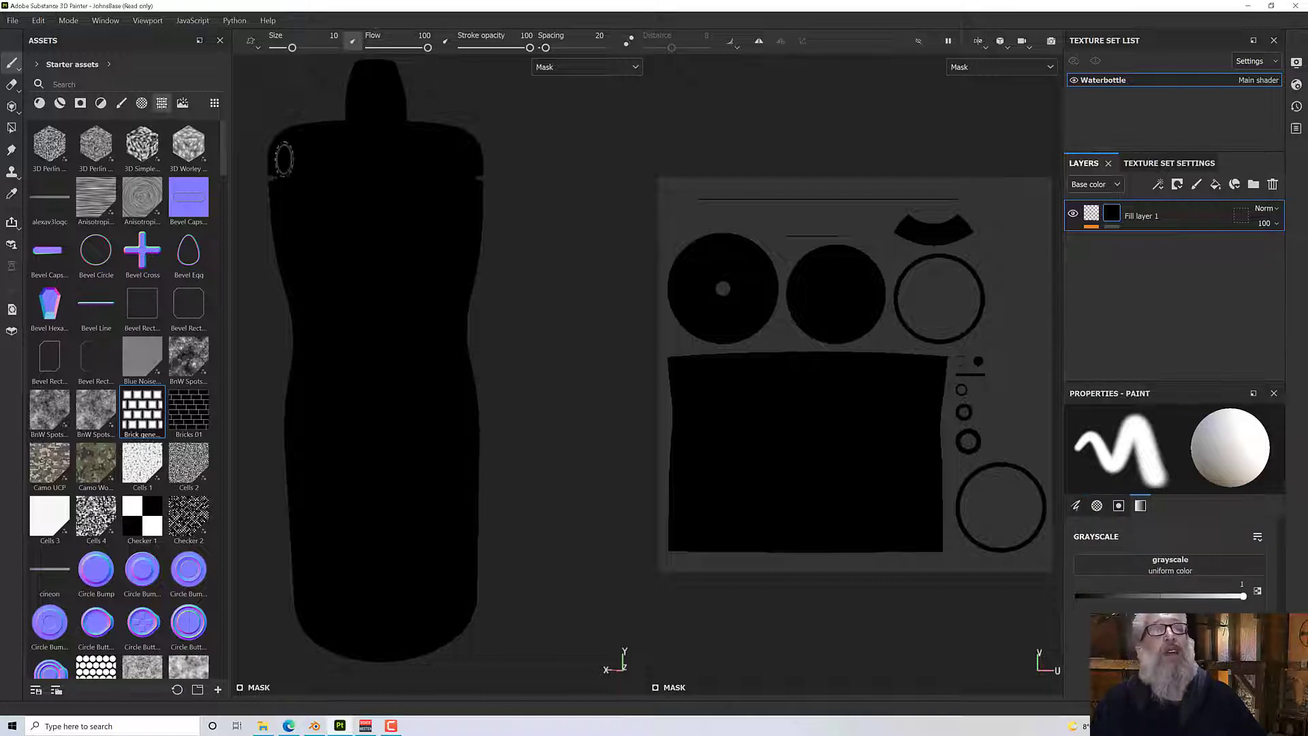
left_click(12, 130)
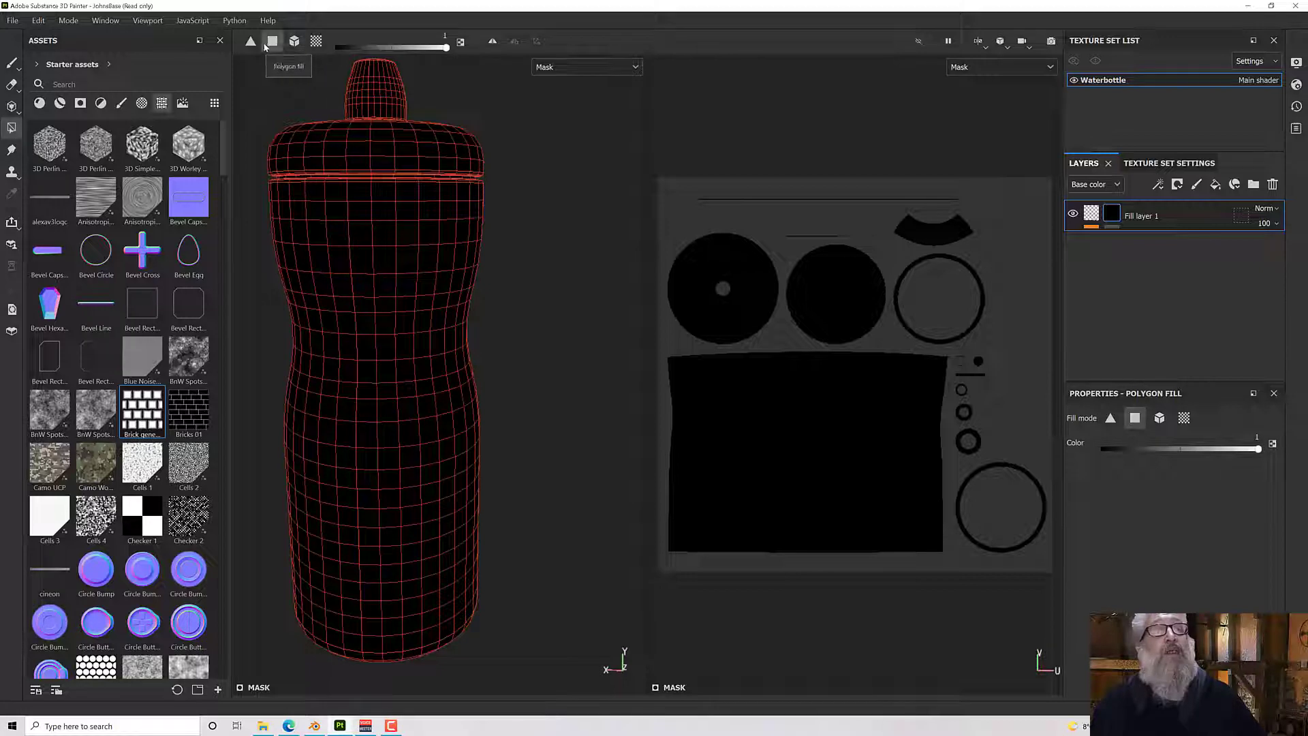
left_click_drag(950, 558, 662, 469)
left_click_drag(516, 552, 539, 450, "alt")
key("f")
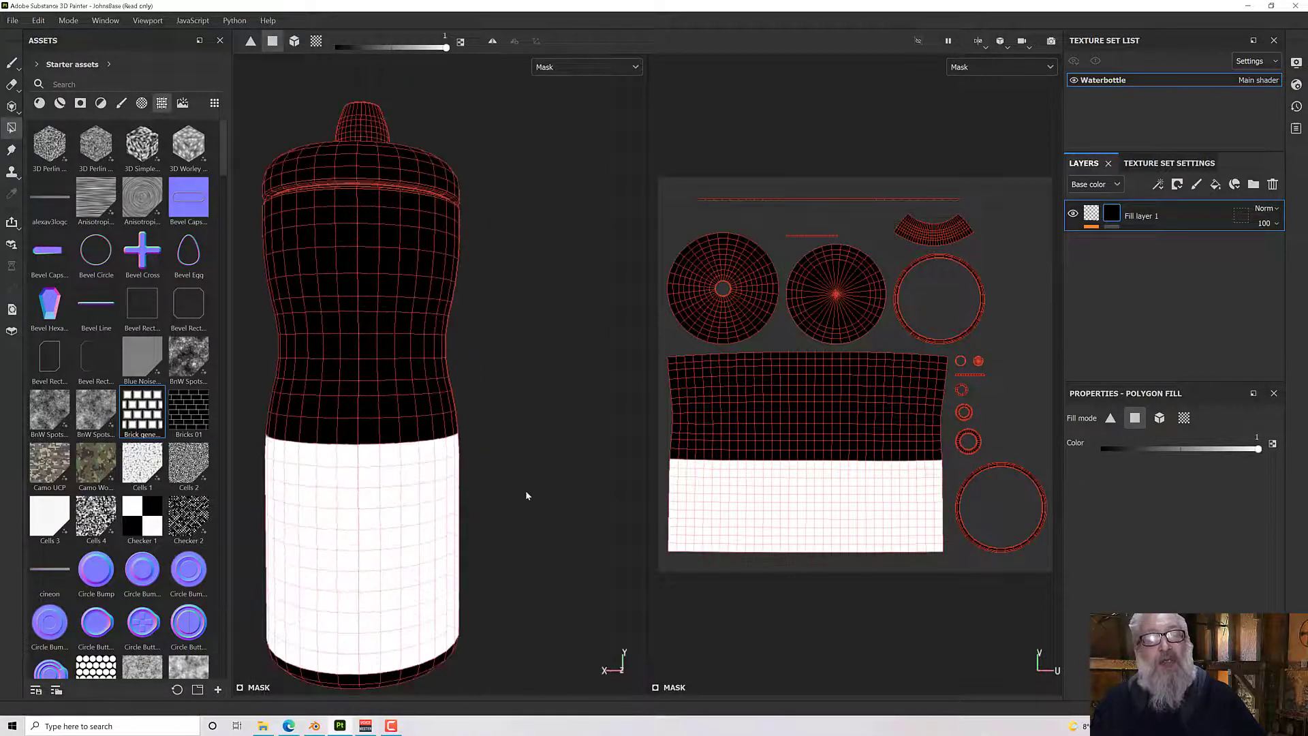
Switch the viewport display back to Material and check the masked rings on the bottle's lower half.
left_click(588, 68)
scroll(582, 91, "up", 3)
left_click(579, 95)
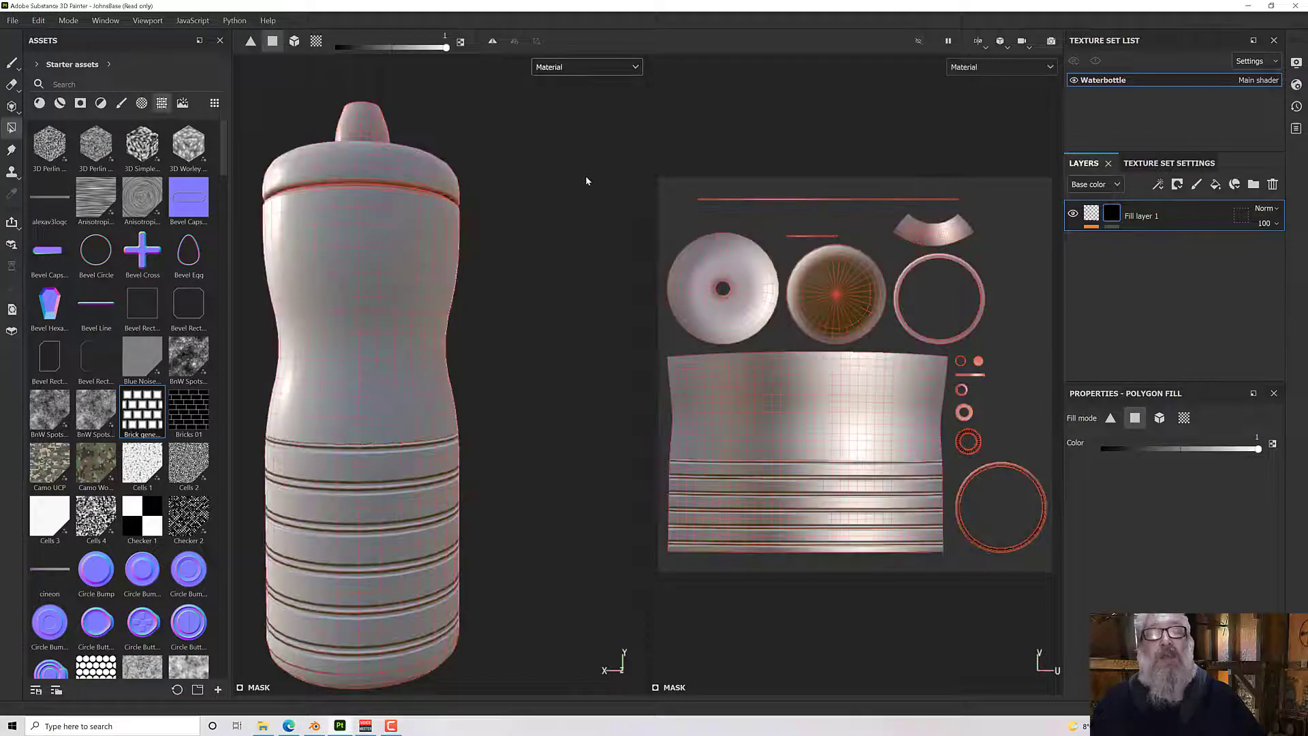
left_click_drag(586, 181, 392, 377, "alt")
scroll(417, 395, "up", 5)
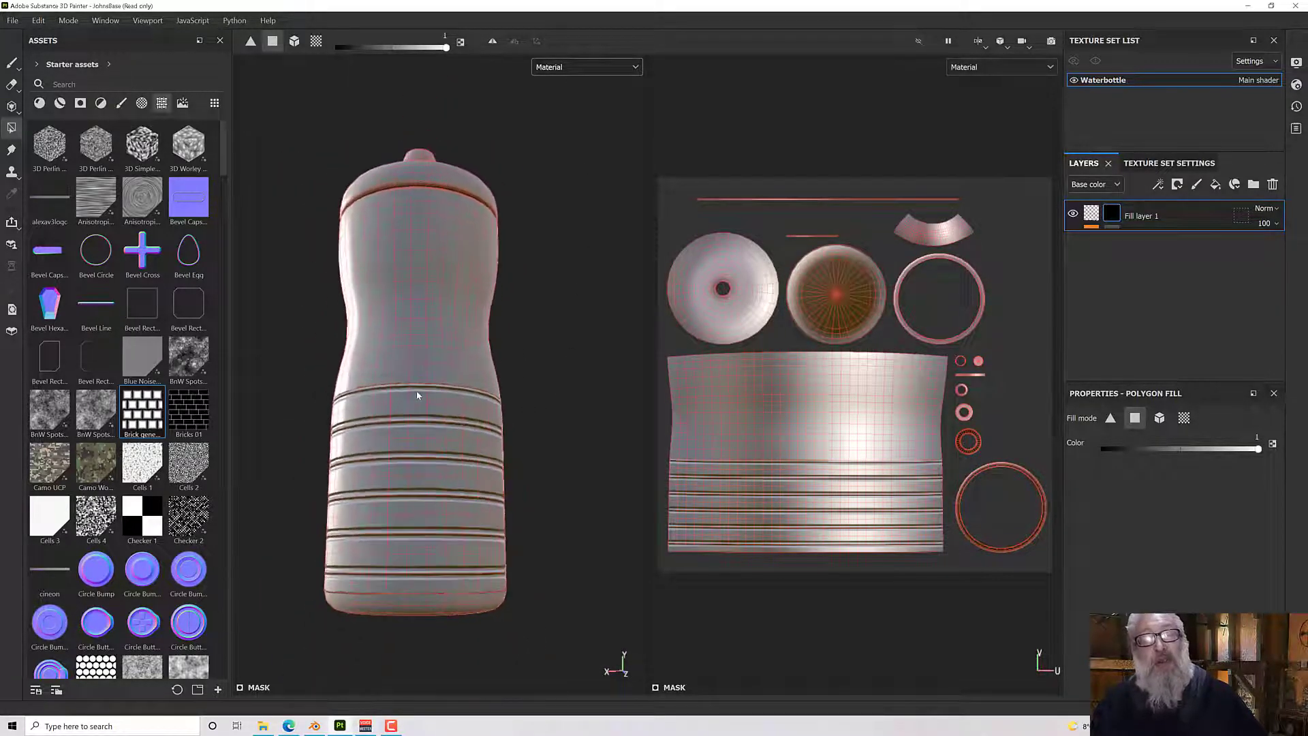
scroll(447, 418, "down", 4)
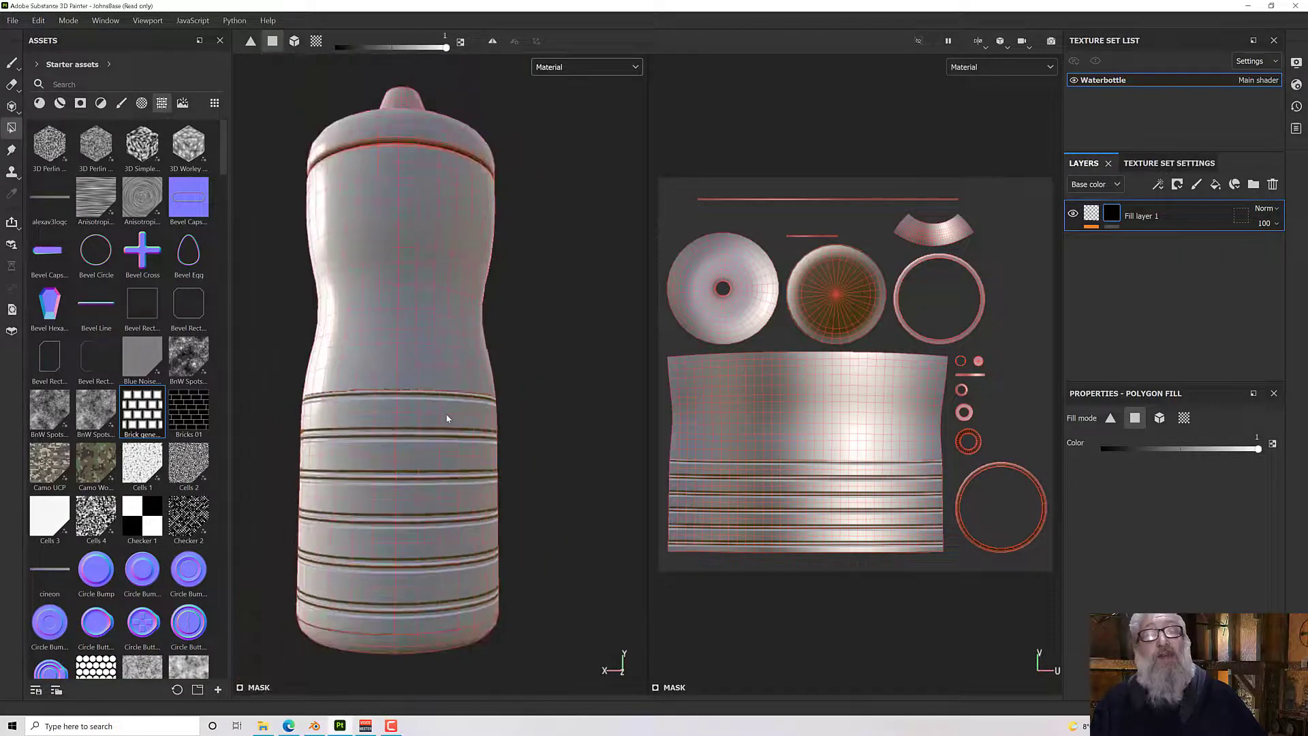
Select the Fill effect under Fill layer 1 and examine the rings' upper mask edge up close from several angles.
right_click(1112, 213)
left_click(1122, 242)
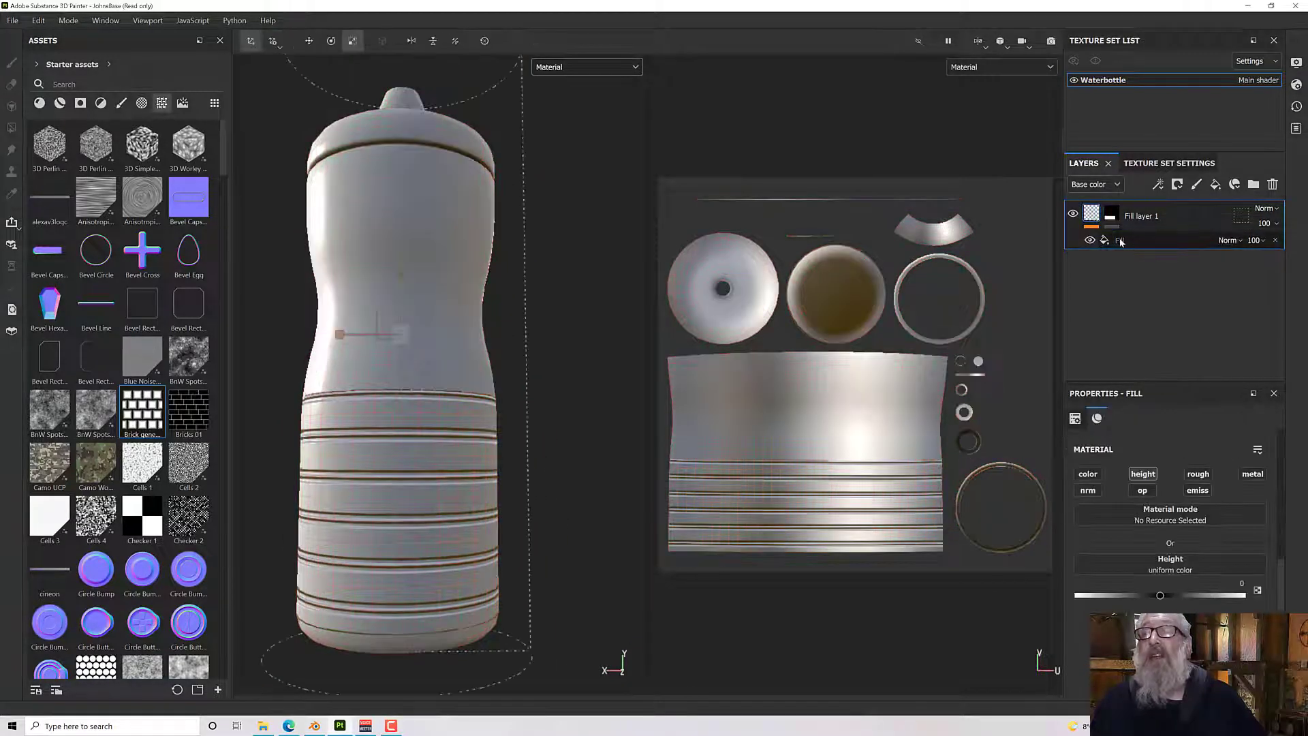
scroll(498, 375, "down", 3)
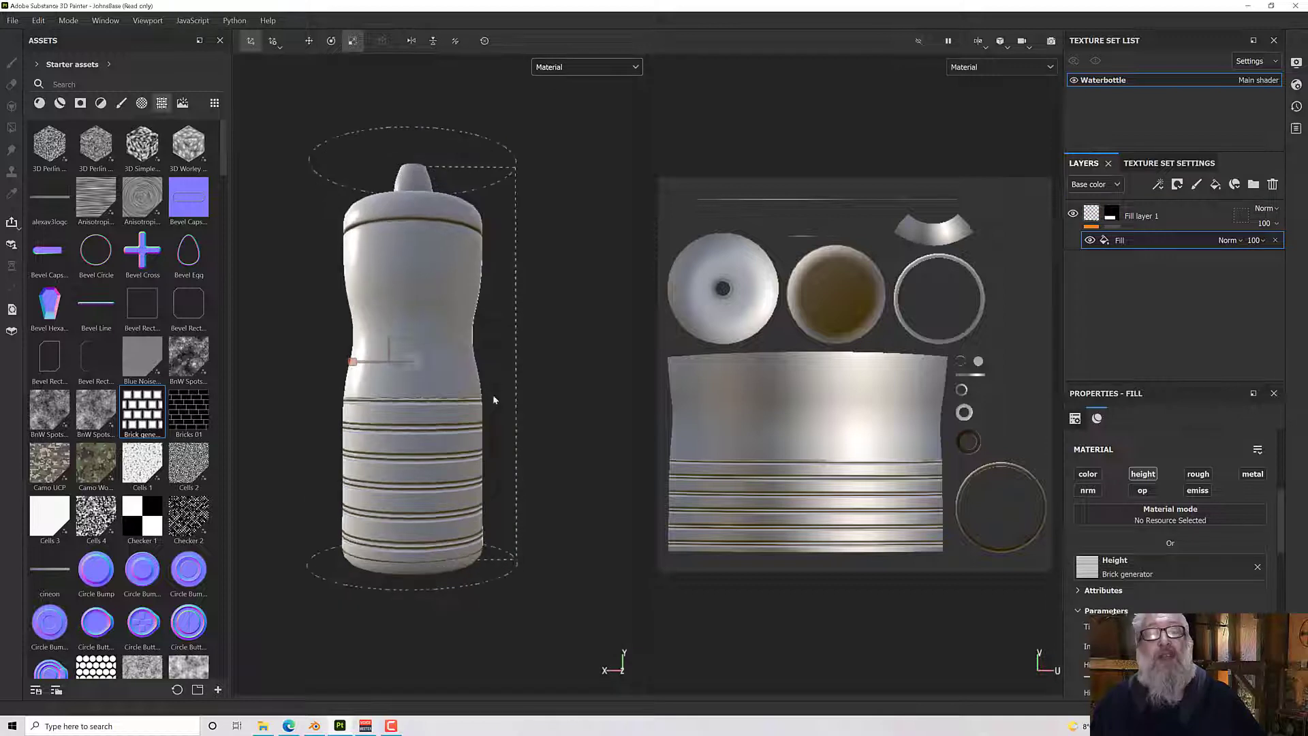
left_click_drag(492, 321, 523, 238, "alt")
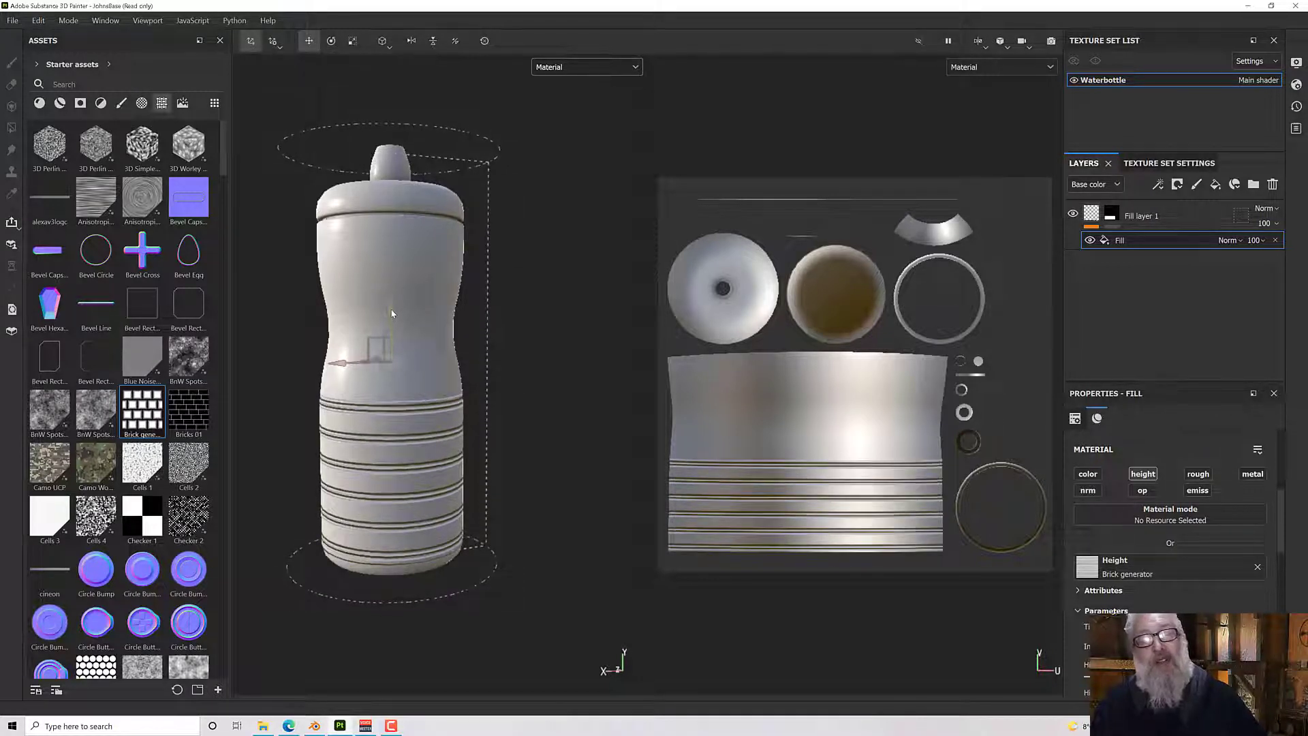
left_click_drag(392, 314, 475, 470, "alt")
scroll(422, 408, "up", 5)
scroll(423, 408, "up", 4)
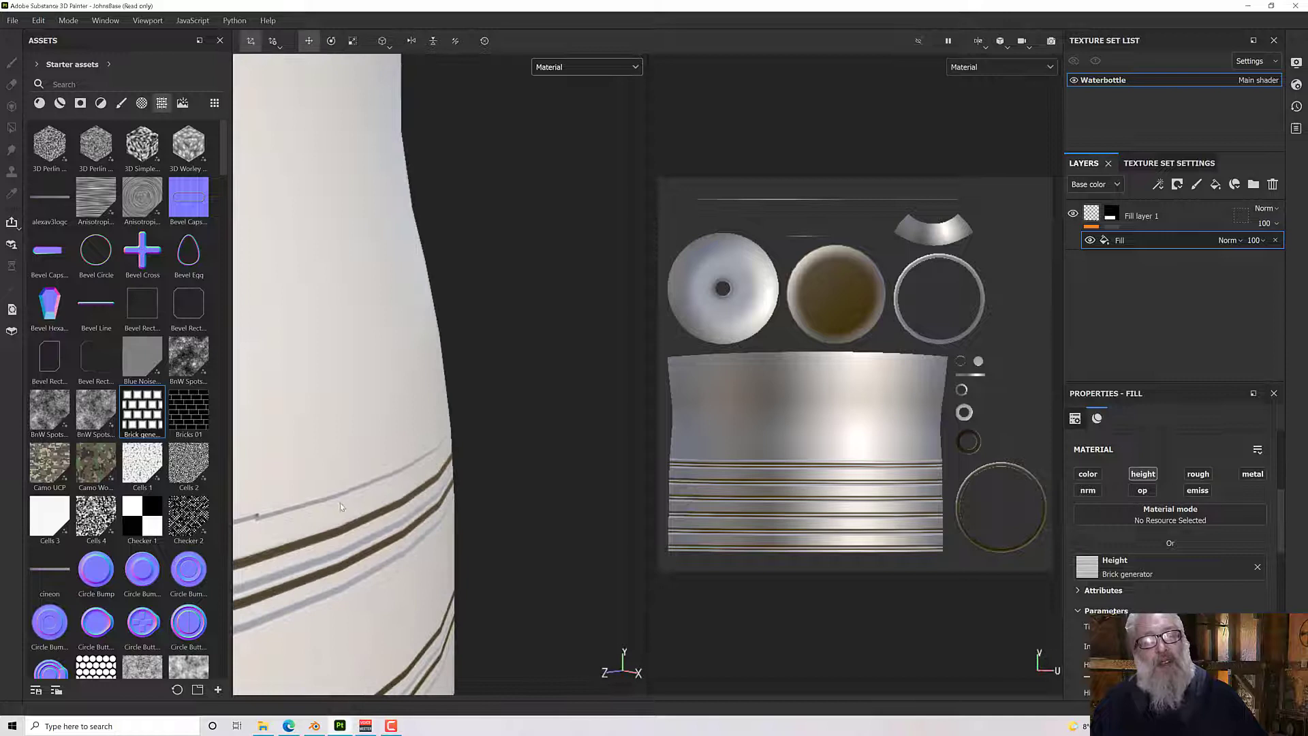
mouse_move(341, 504)
left_mouse_down("alt")
mouse_move(426, 468)
mouse_move(575, 451)
left_mouse_up("alt")
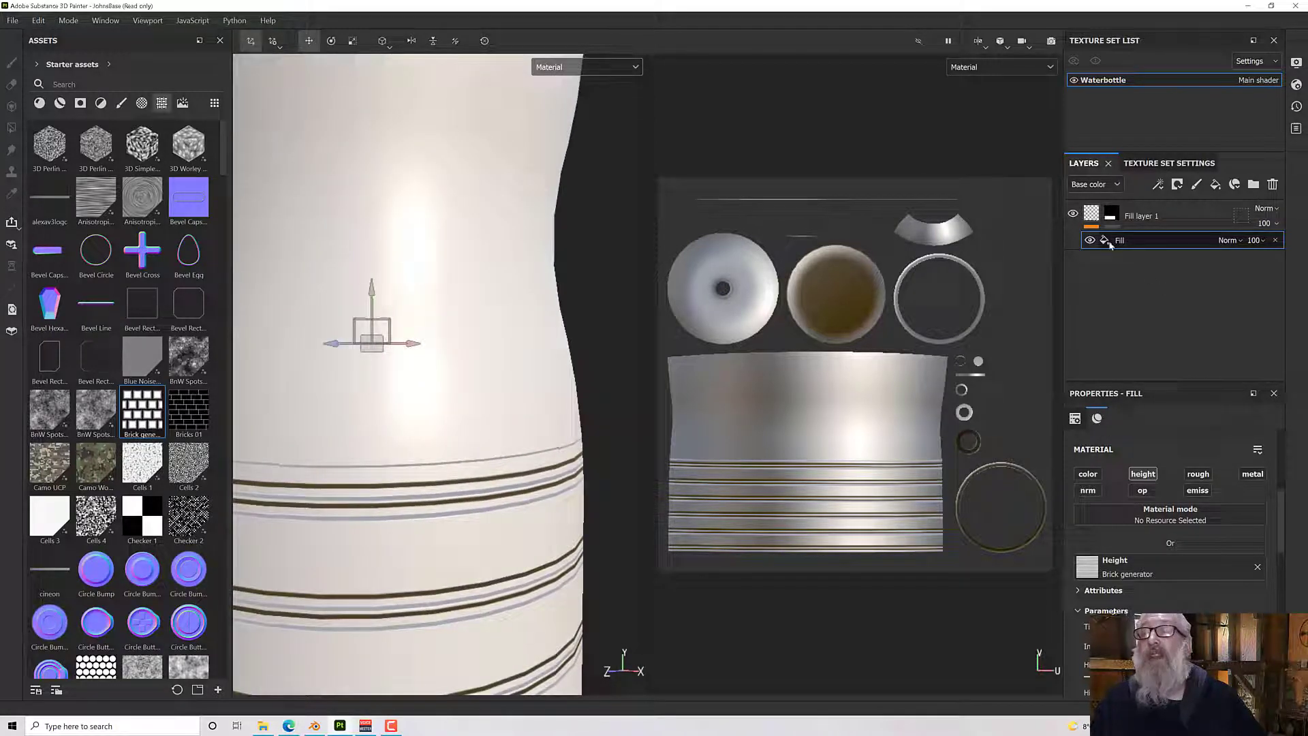
Add a Levels effect to Fill layer 1's content and set its affected channel to Height.
right_click(1094, 213)
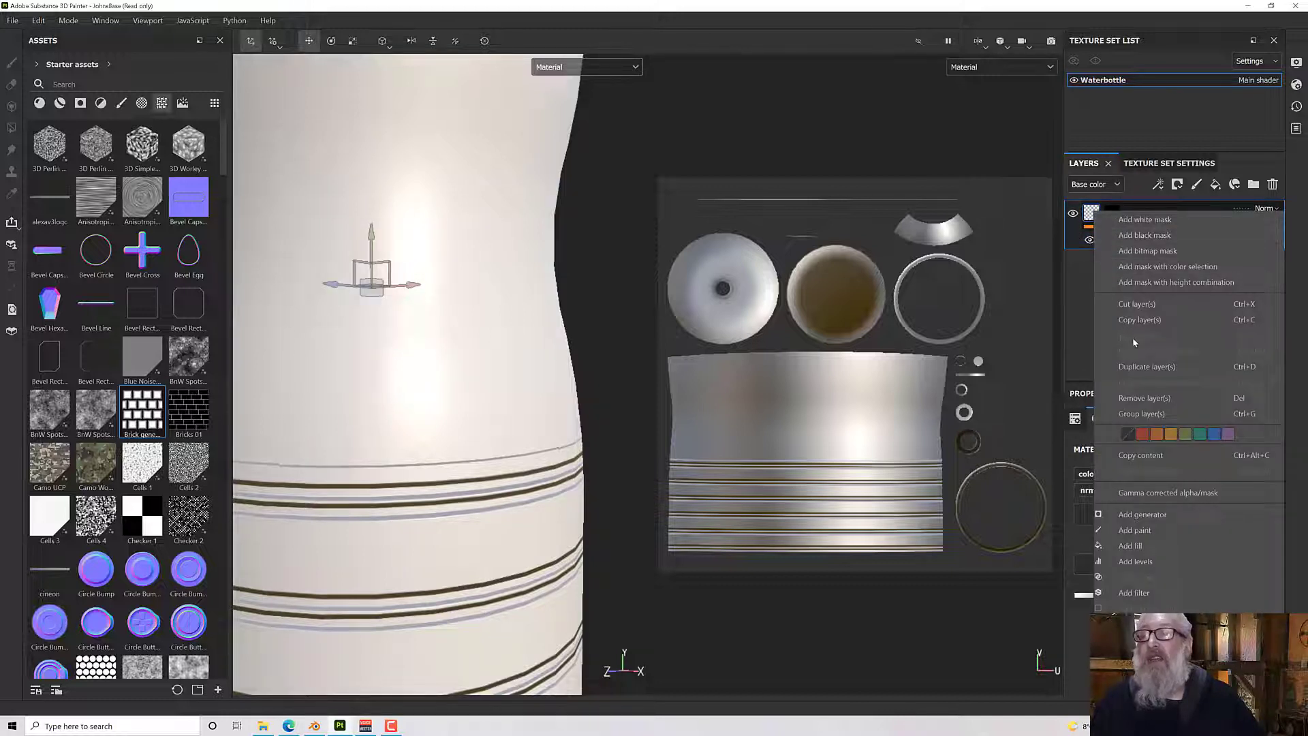
left_click(1135, 562)
left_click_drag(545, 450, 576, 442, "alt")
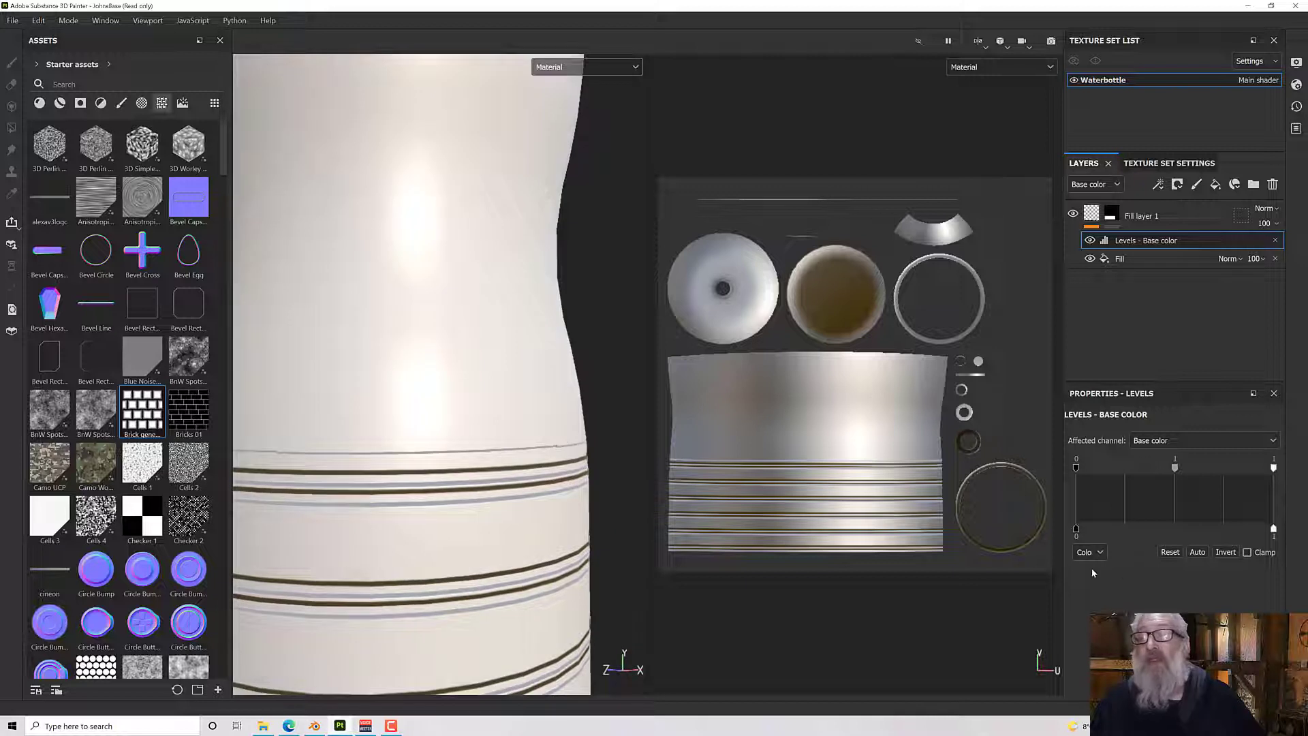
left_click(1214, 440)
left_click(1160, 473)
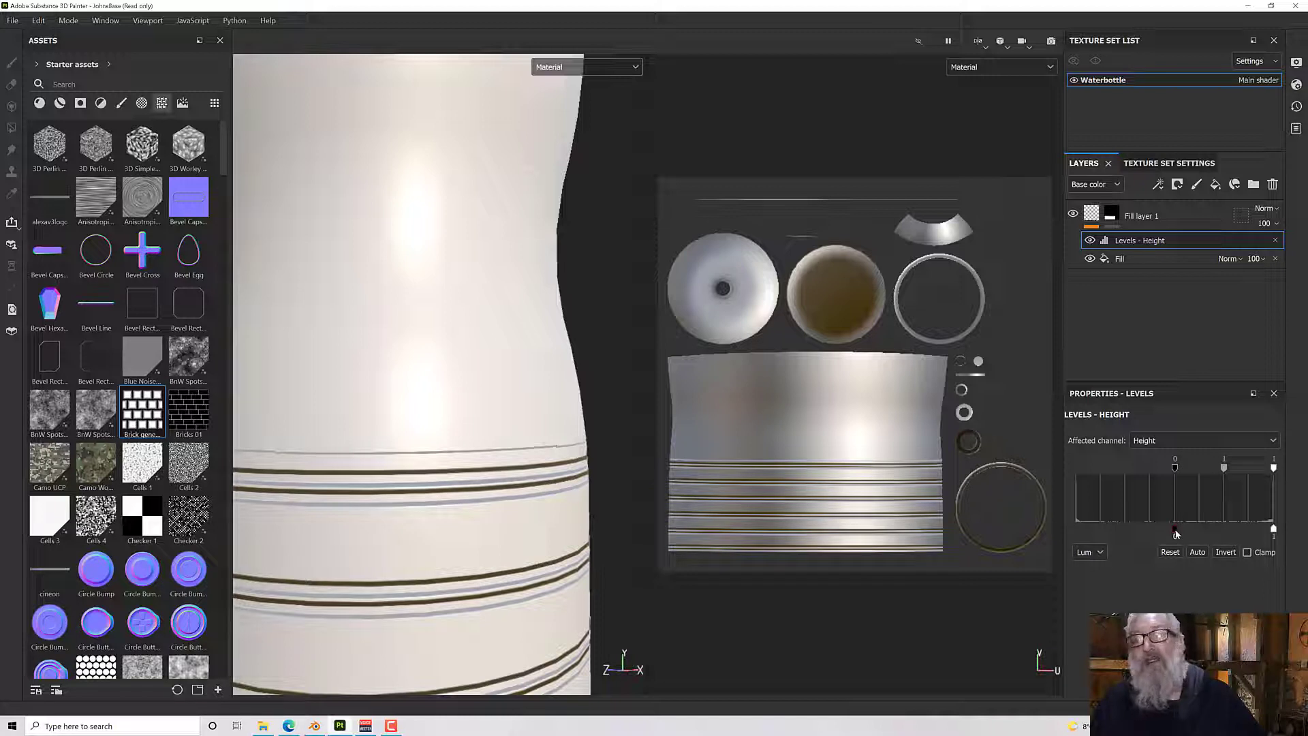
Try low and high output minimum values in the height levels and return the output minimum to 0.
left_click_drag(1118, 535, 1087, 532)
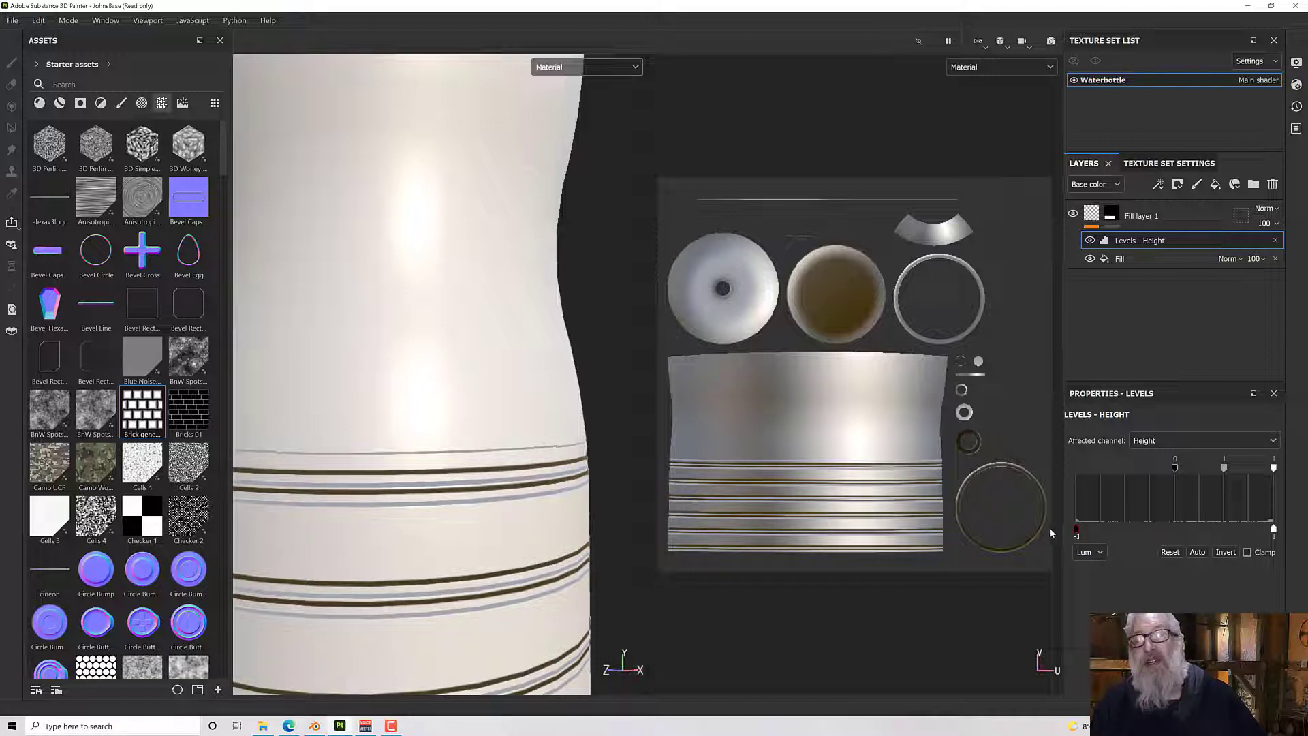
left_click_drag(1166, 531, 1236, 536)
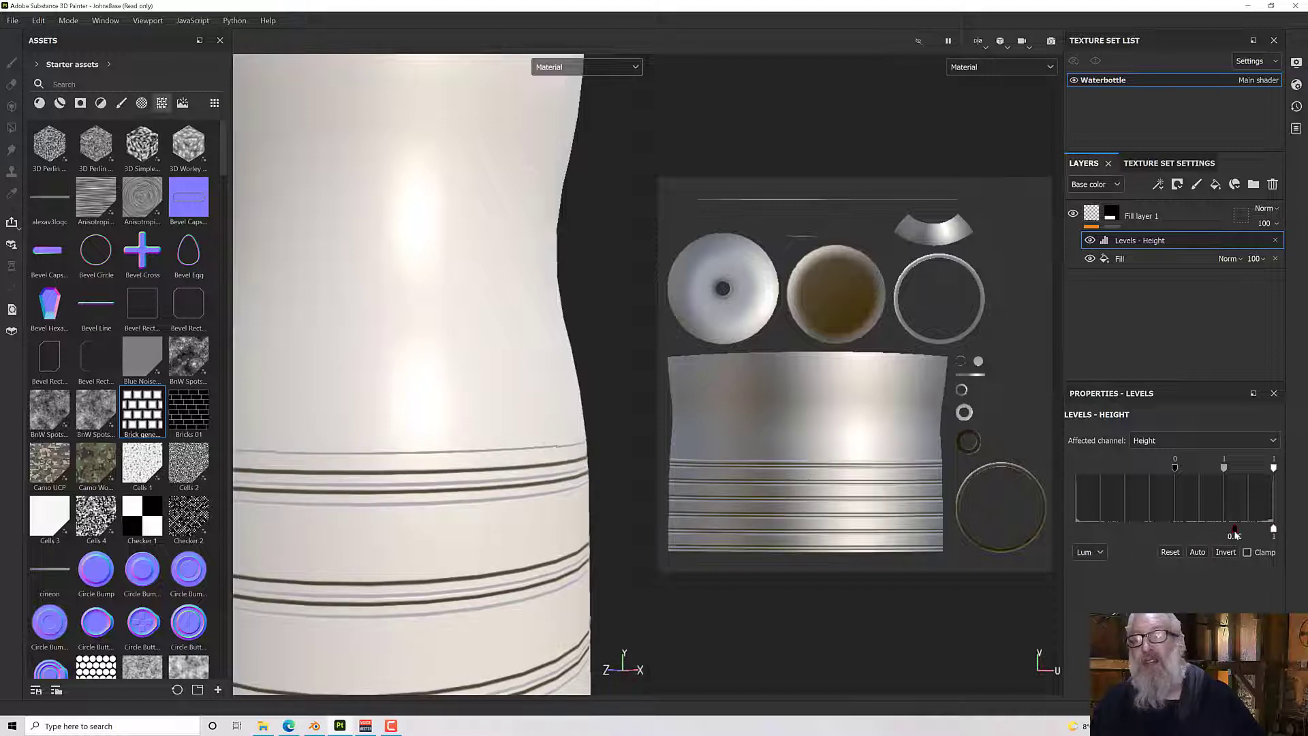
mouse_move(1126, 523)
left_mouse_down()
mouse_move(1184, 521)
mouse_move(1173, 526)
left_mouse_up()
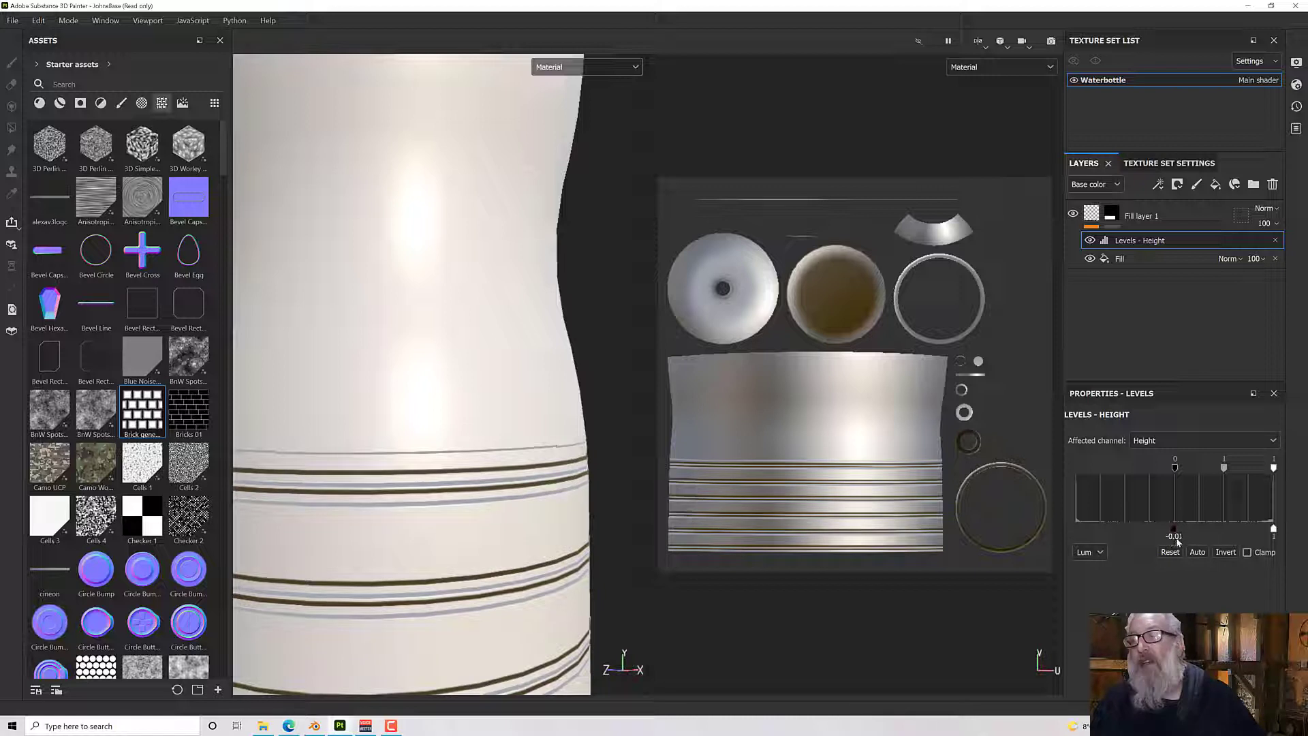
double_click(1174, 538)
type("0")
key("Return")
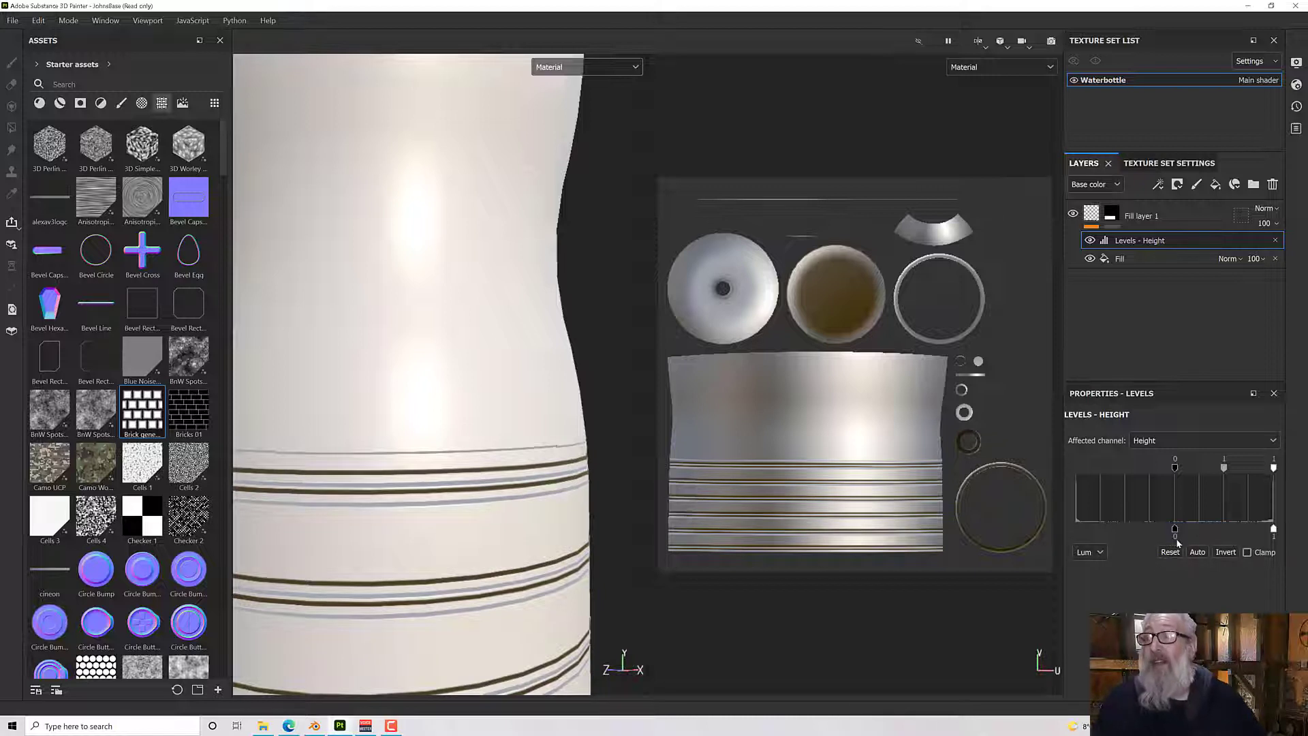
mouse_move(1181, 532)
left_mouse_down()
mouse_move(1227, 532)
mouse_move(1174, 539)
left_mouse_up()
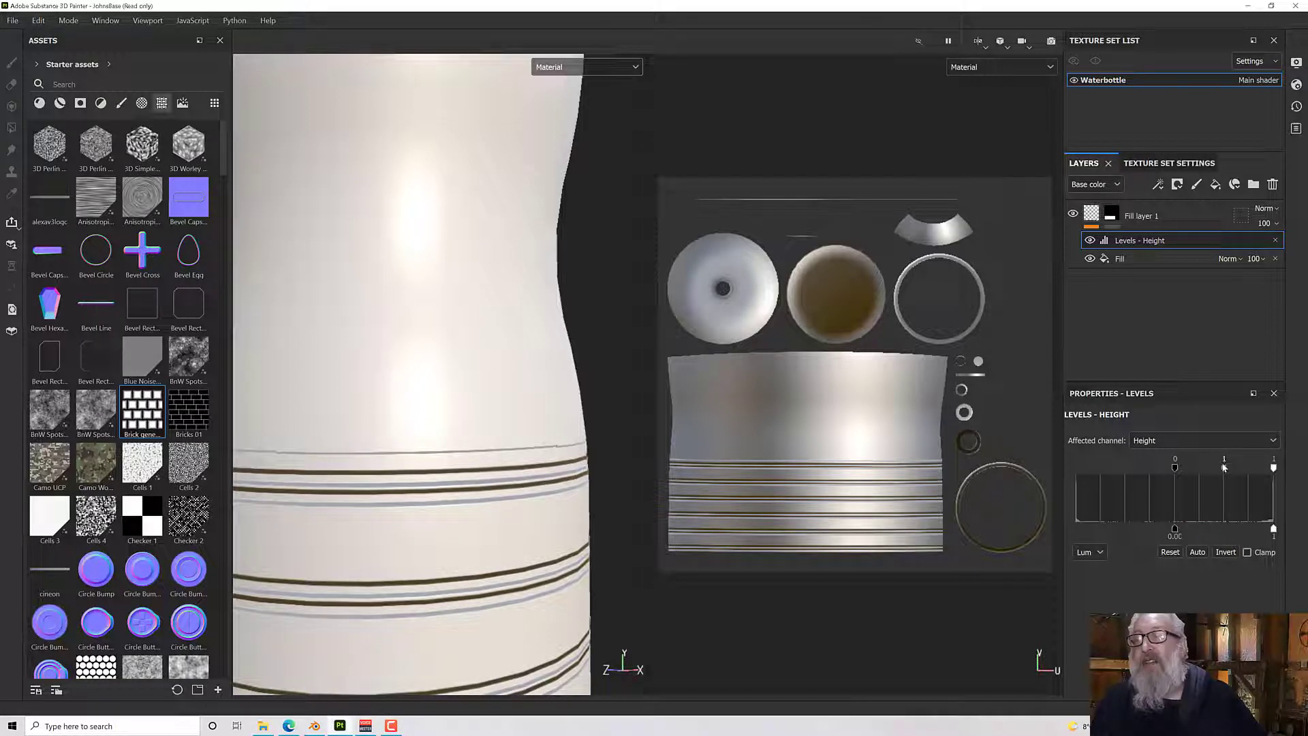
Set the middle input value of the height levels to 0.5.
mouse_move(1222, 470)
left_mouse_down()
mouse_move(1177, 469)
mouse_move(1281, 475)
mouse_move(1198, 473)
mouse_move(1273, 482)
mouse_move(1220, 476)
left_mouse_up()
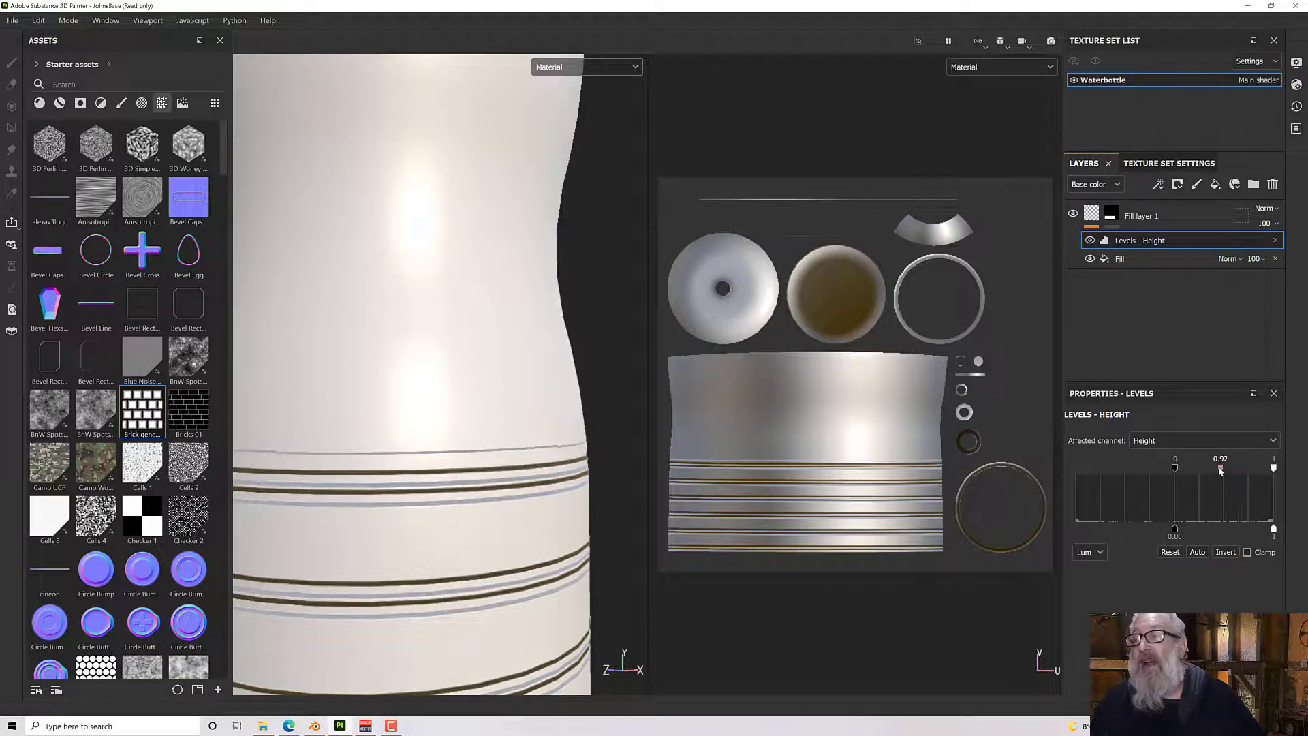
double_click(1221, 464)
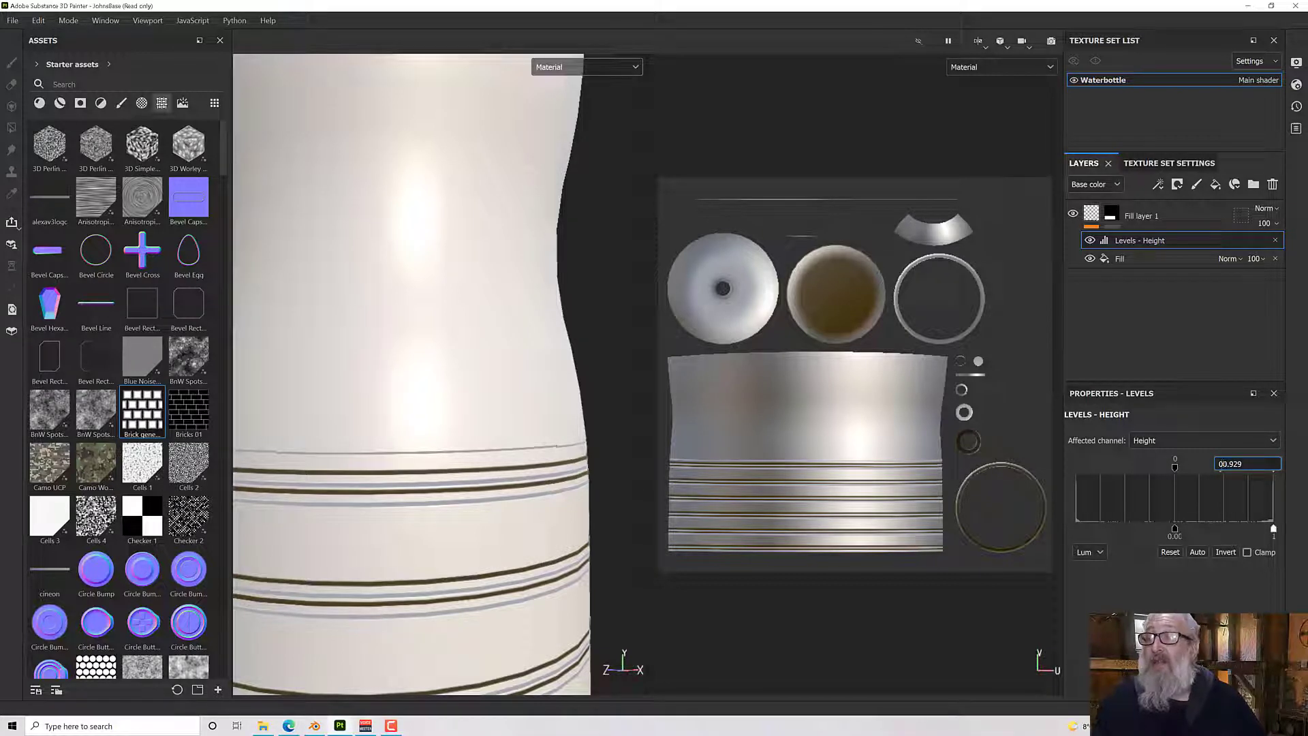
double_click(1219, 463)
type("0.5")
key("Return")
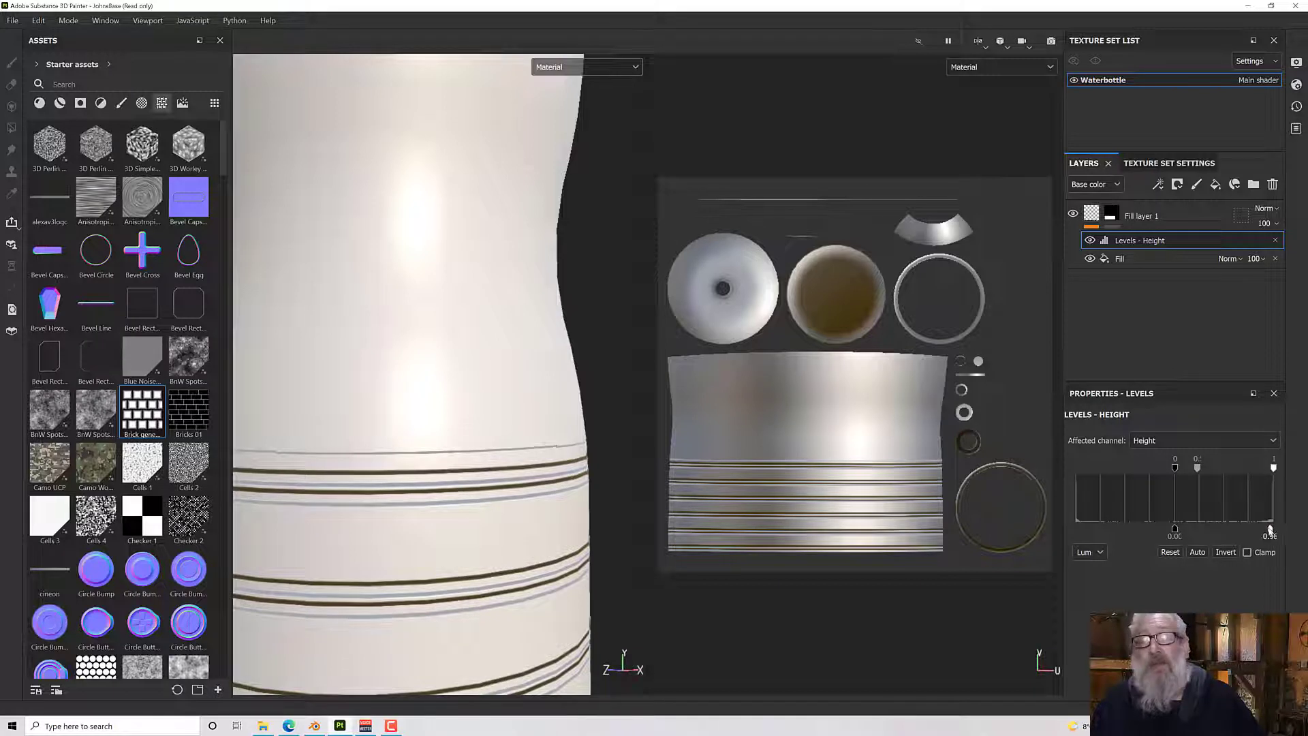
Set the height levels' output maximum to 0 and output minimum to about -0.5.
mouse_move(1271, 530)
left_mouse_down()
mouse_move(1060, 534)
mouse_move(1175, 535)
left_mouse_up()
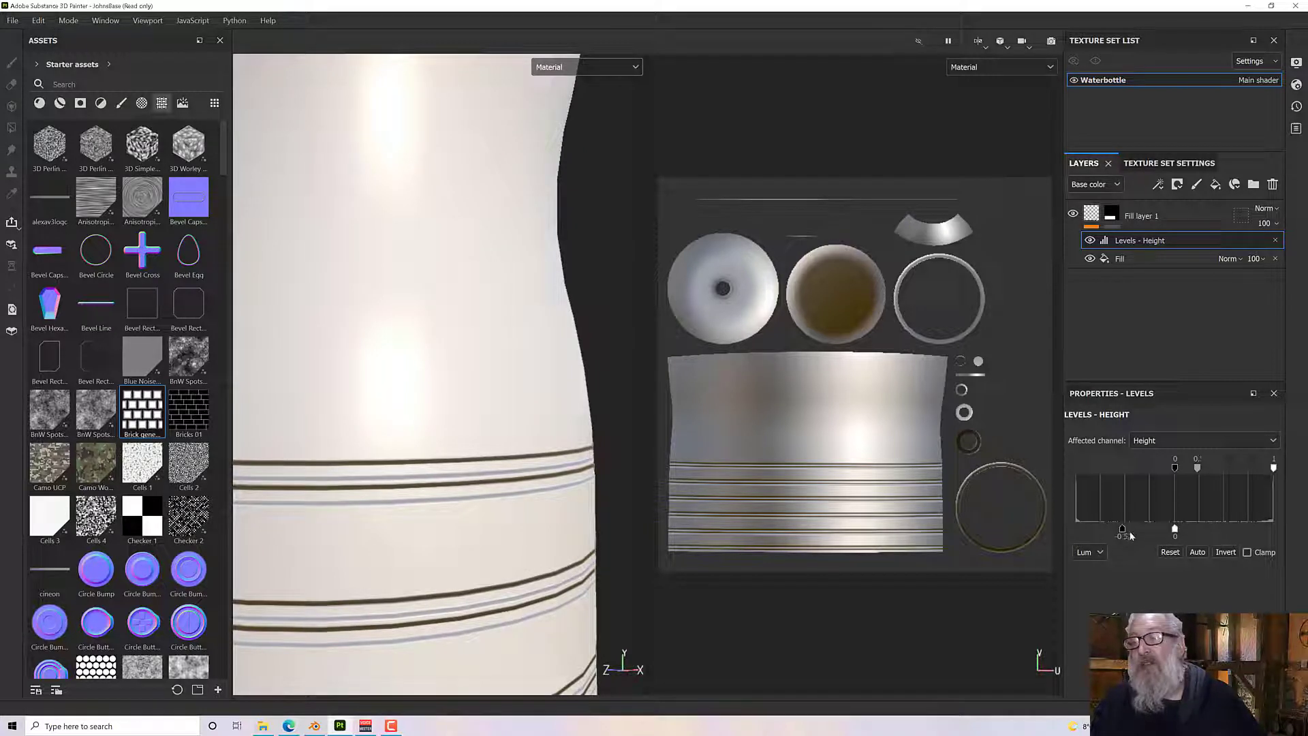
double_click(1125, 538)
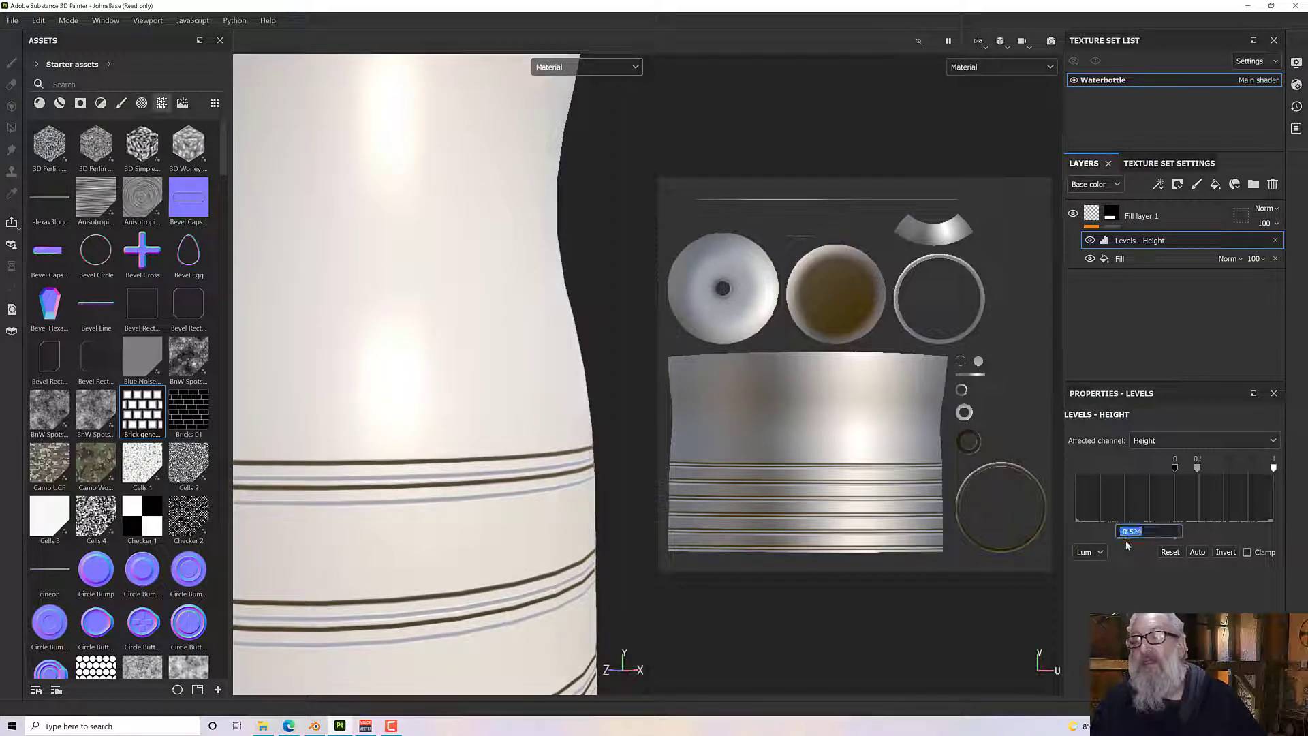
type("-0")
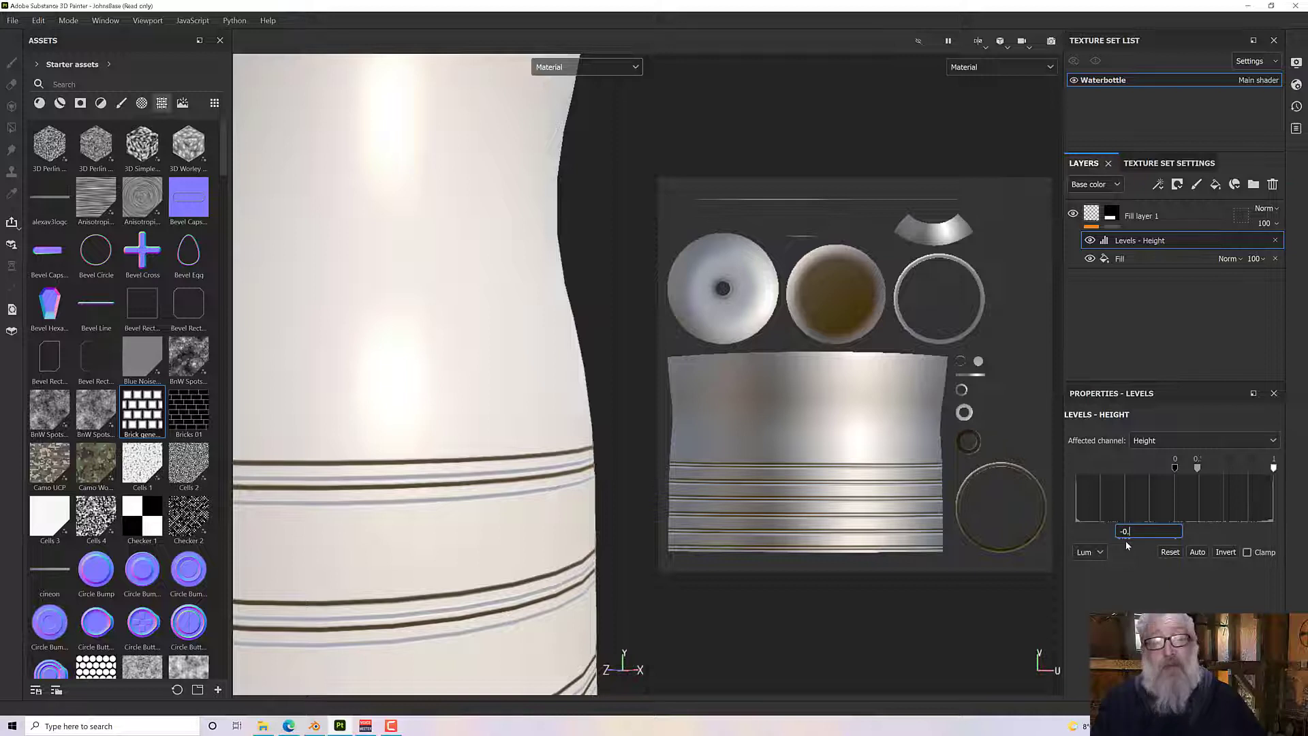
key("Escape")
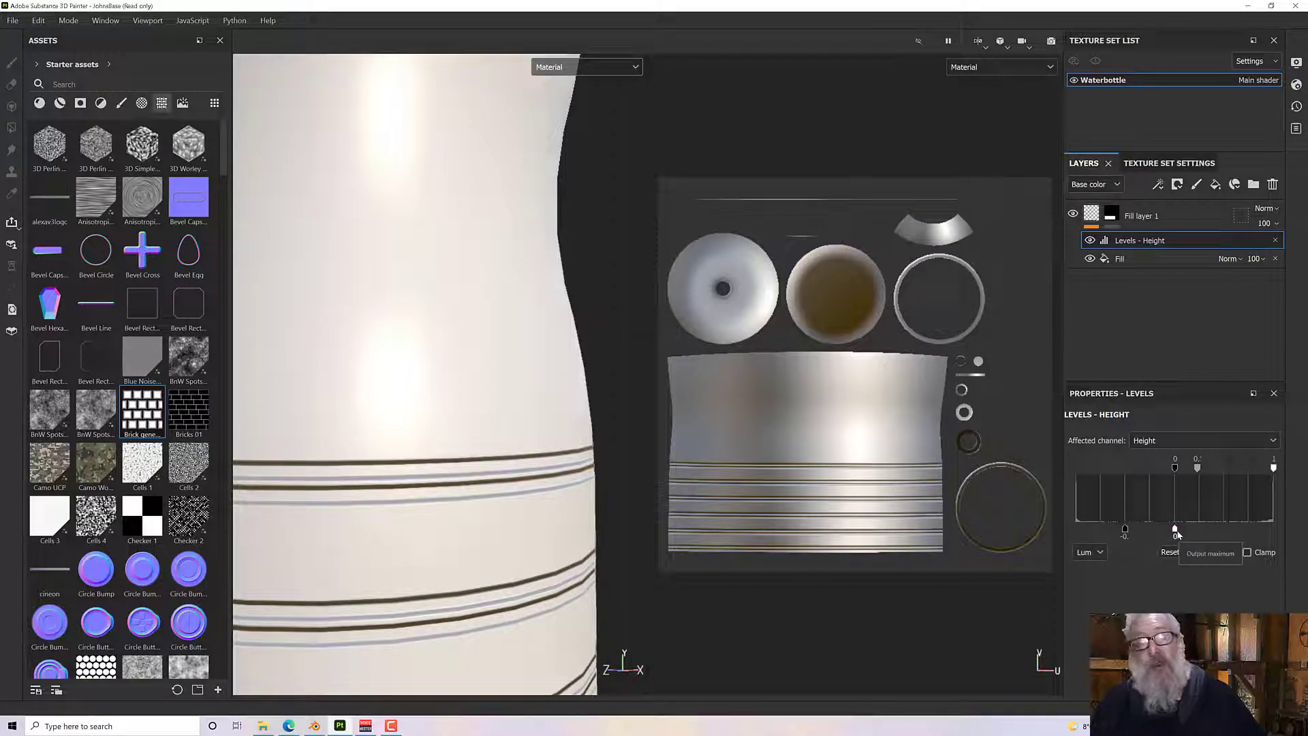
Try an output maximum of 1 in the height levels, return it to 0, and inspect the rings on the whole bottle.
left_click_drag(1175, 530, 1274, 529)
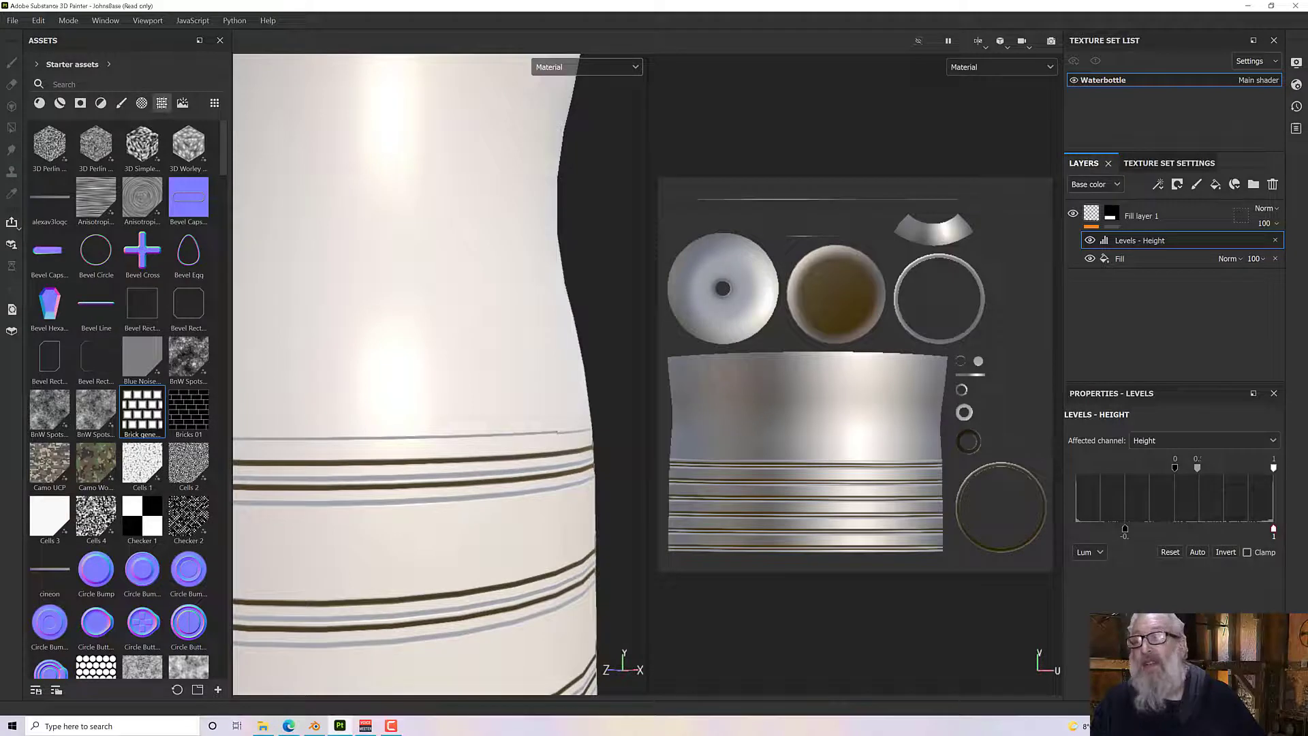
left_click_drag(1273, 529, 1175, 533)
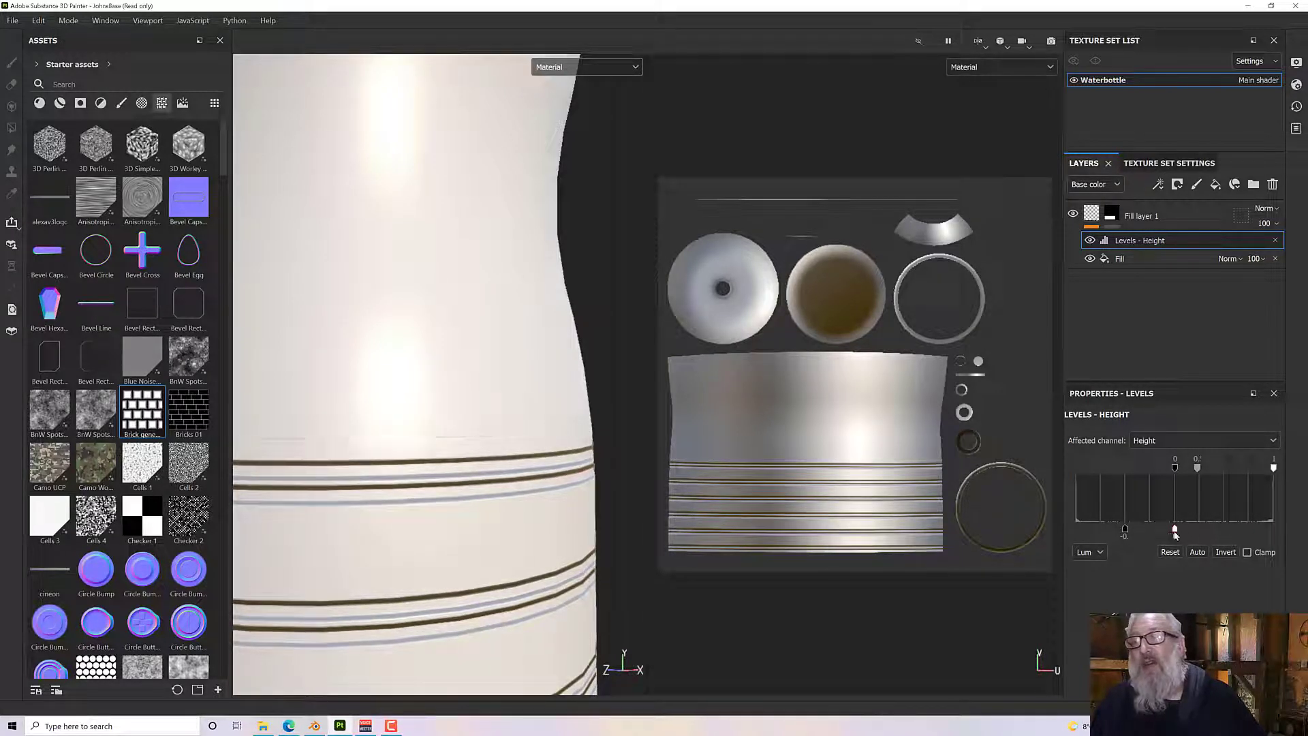
left_click_drag(684, 581, 552, 560, "alt")
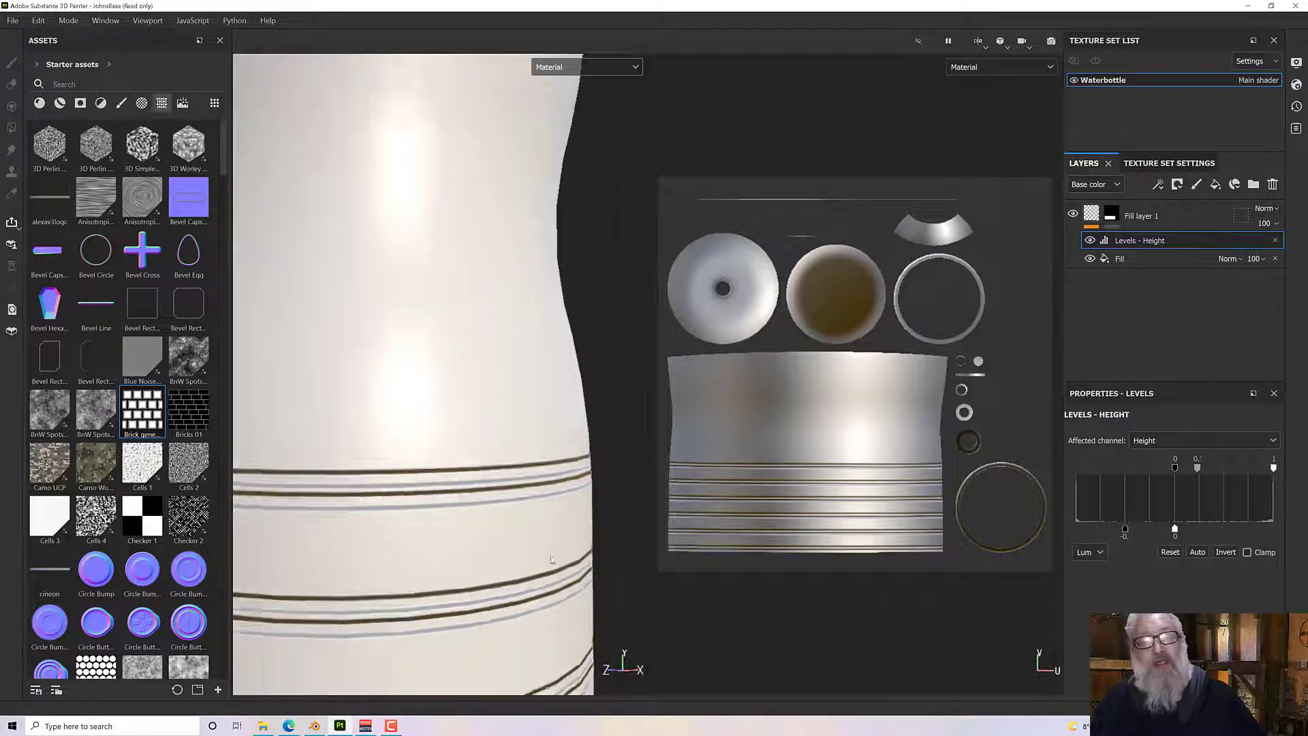
scroll(552, 560, "down", 5)
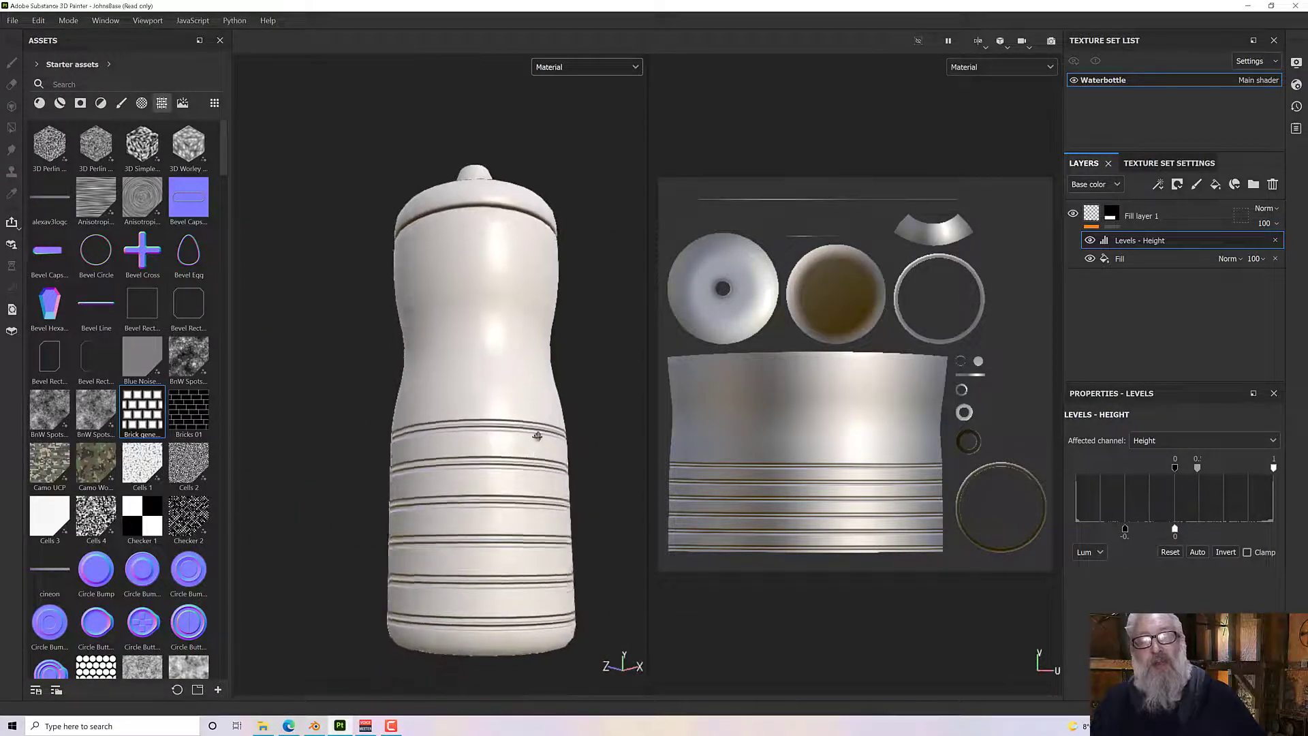
Examine the grooved rings on the lower body of the bottle from several angles and distances.
left_click_drag(538, 437, 611, 380, "alt")
scroll(523, 434, "up", 5)
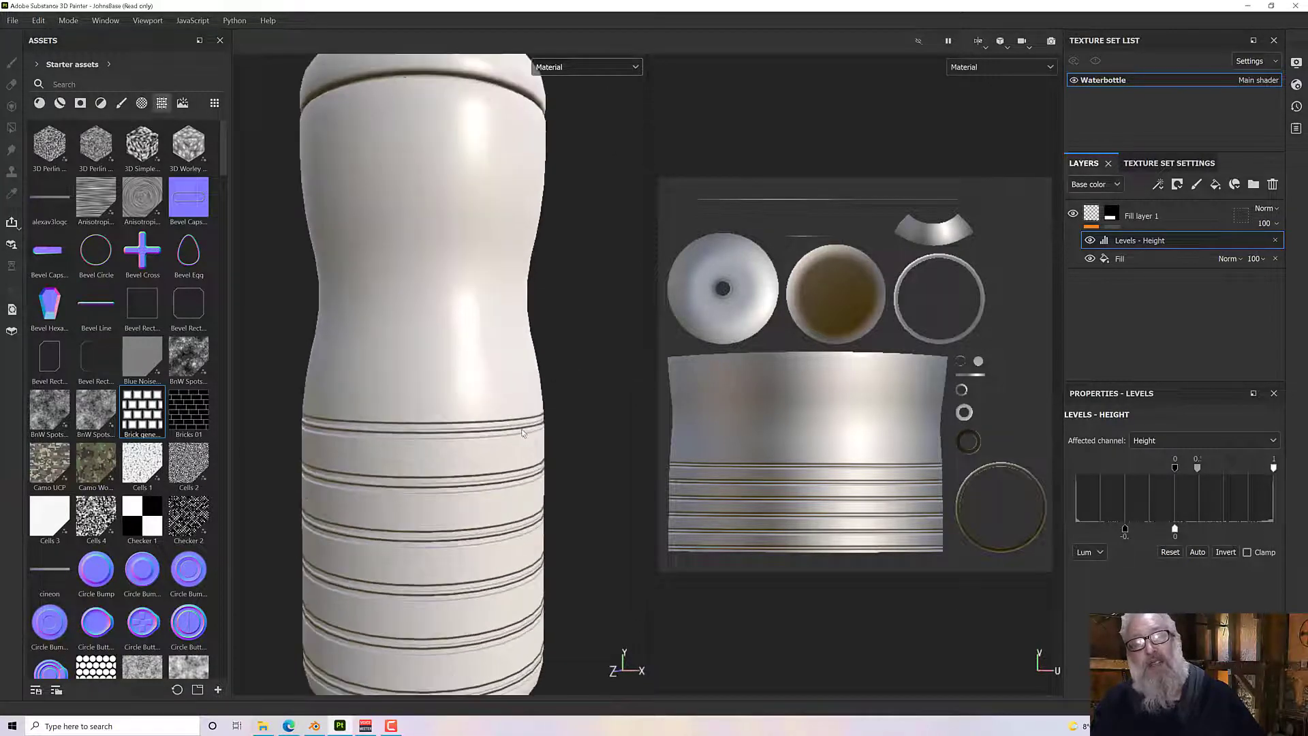
left_click_drag(523, 433, 555, 444, "alt")
scroll(553, 433, "up", 2)
scroll(555, 444, "down", 3)
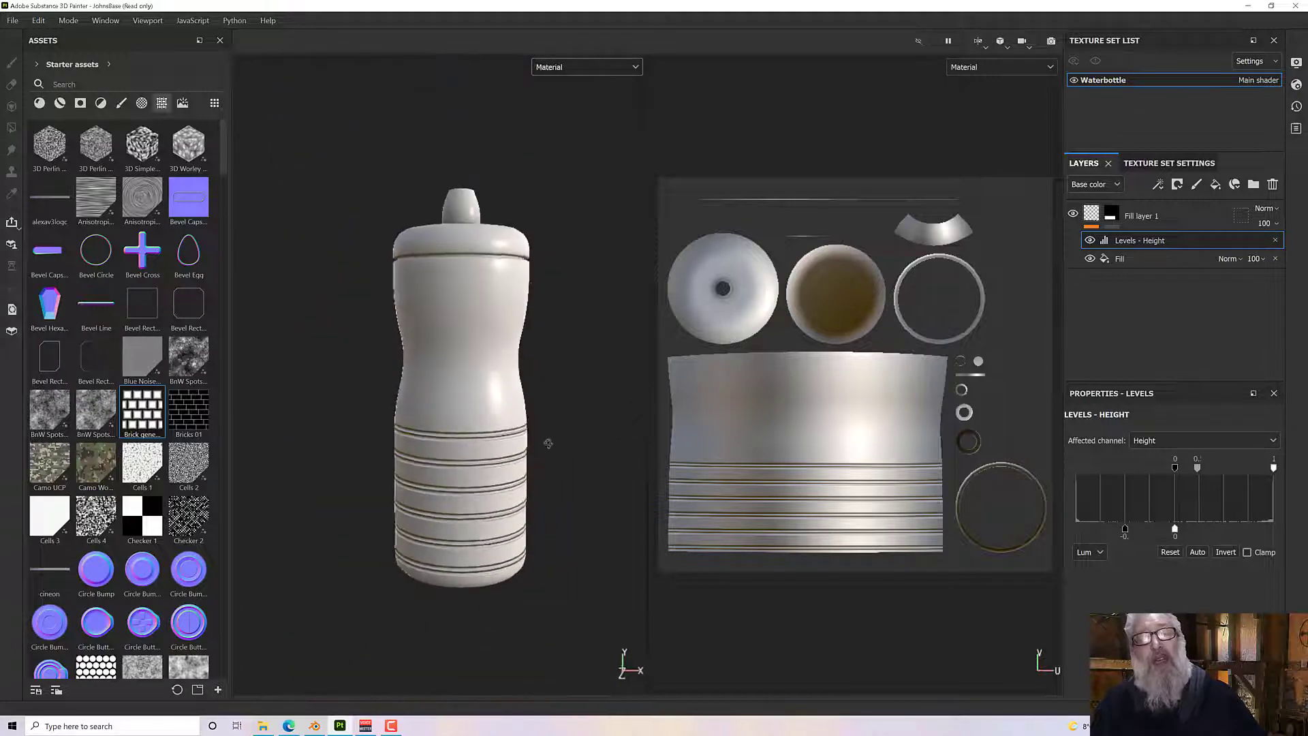
middle_click_drag(548, 444, 557, 512, "alt")
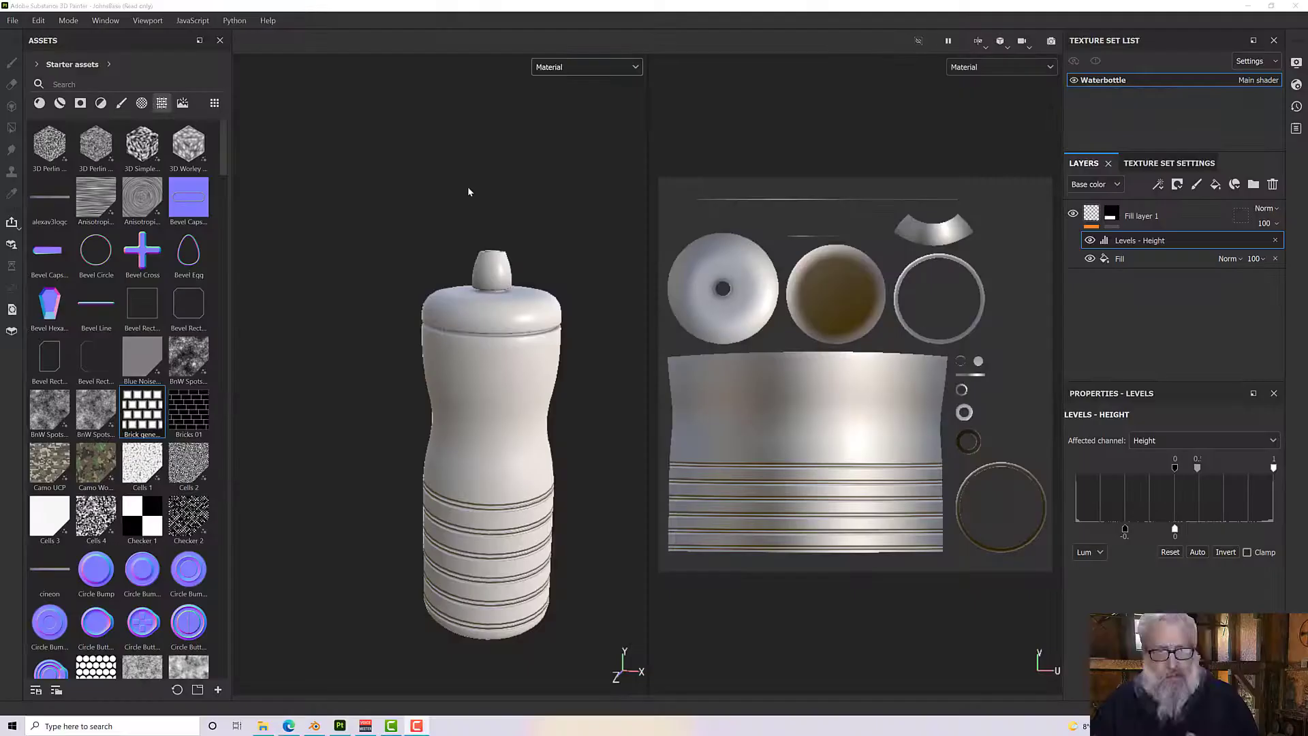
mouse_move(527, 367)
left_mouse_down("alt")
mouse_move(555, 345)
mouse_move(555, 391)
mouse_move(574, 379)
mouse_move(458, 342)
left_mouse_up("alt")
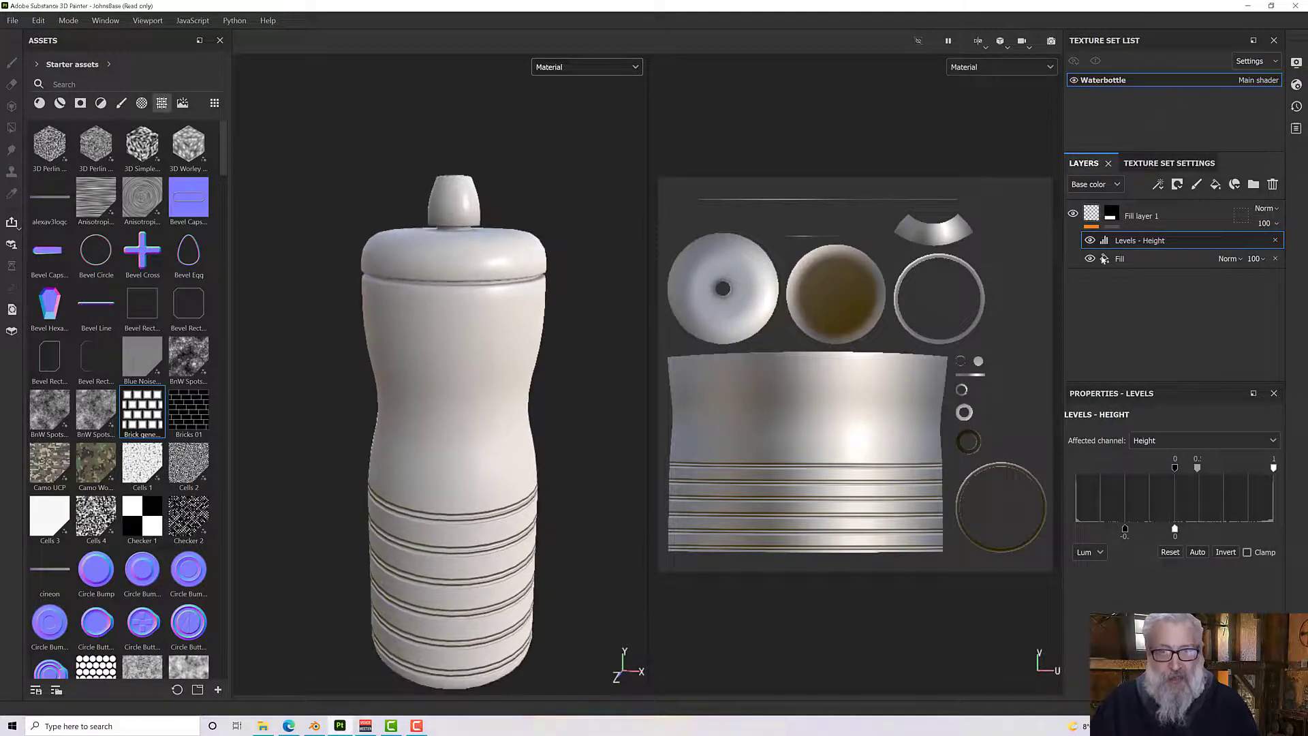
Add two folders above Fill layer 1 and name the upper one Lid.
left_click(1212, 208)
left_click(1256, 185)
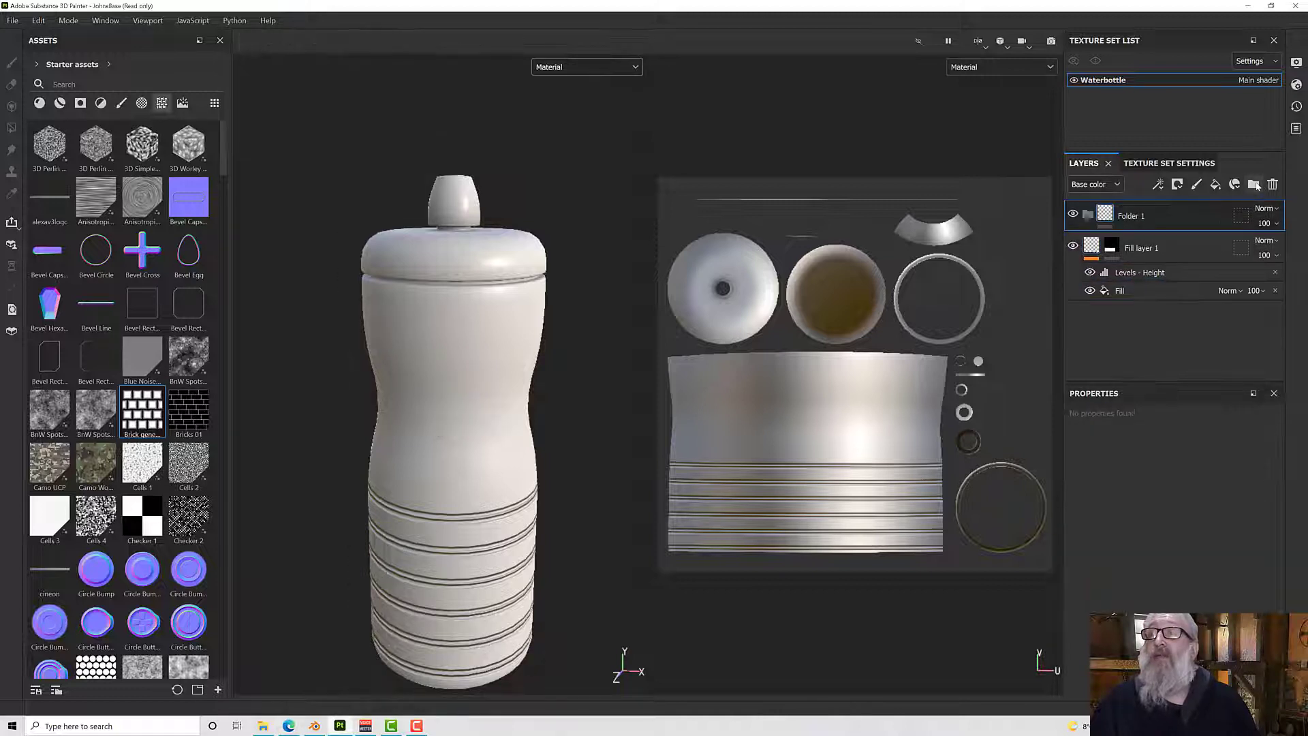
left_click(1256, 185)
double_click(1136, 215)
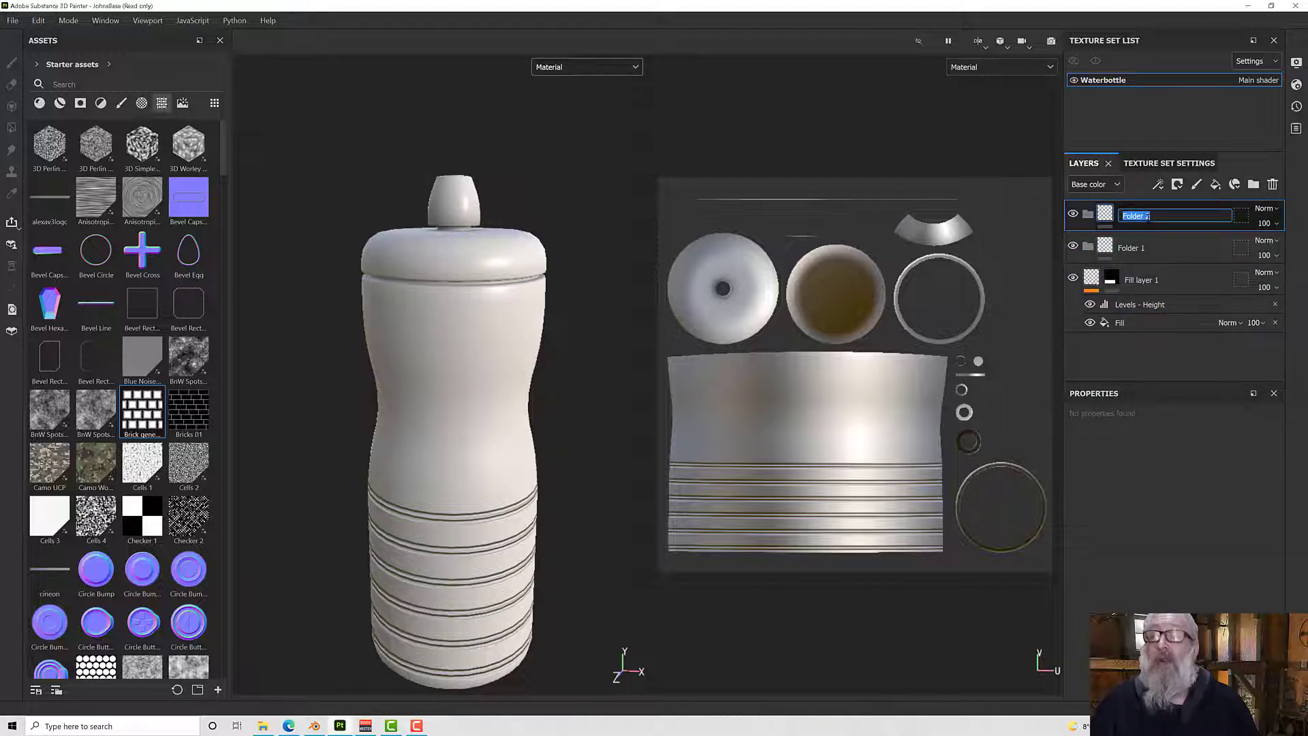
type("Lid")
key("Return")
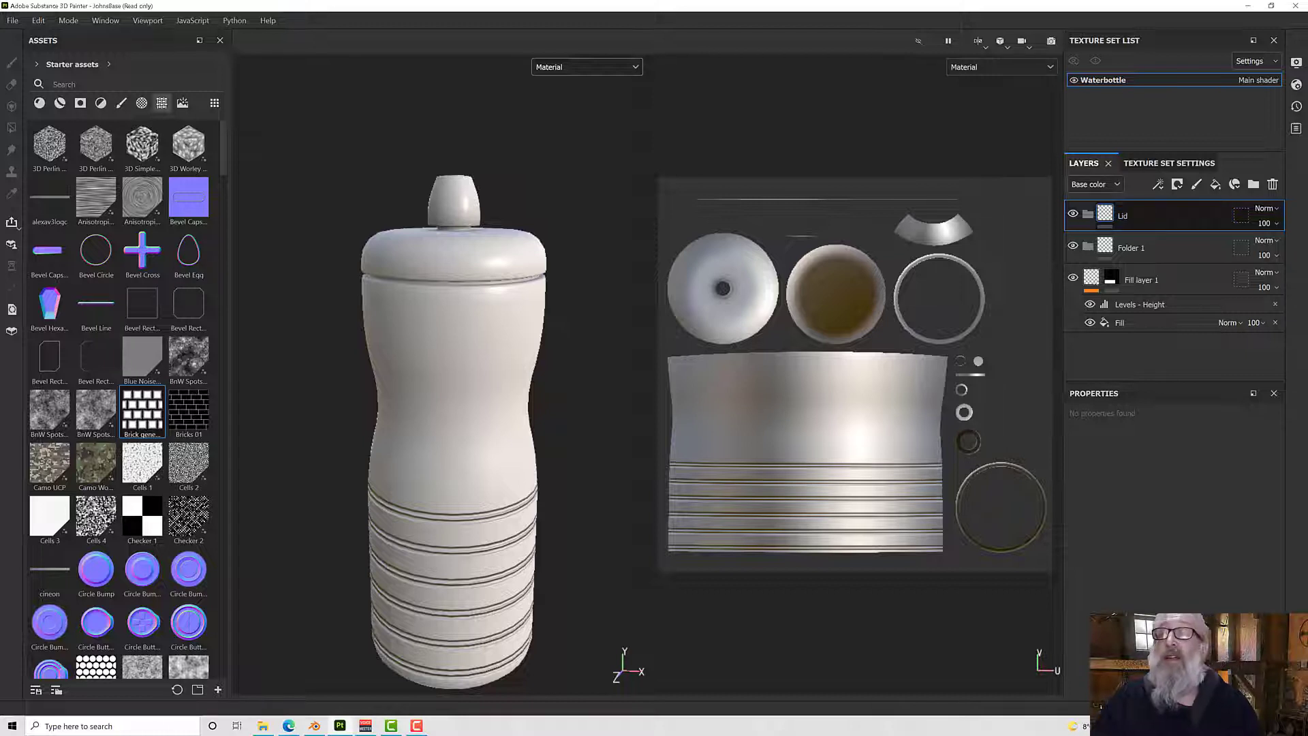
Rename the lower folder Bottle and move Fill layer 1 into it.
double_click(1136, 247)
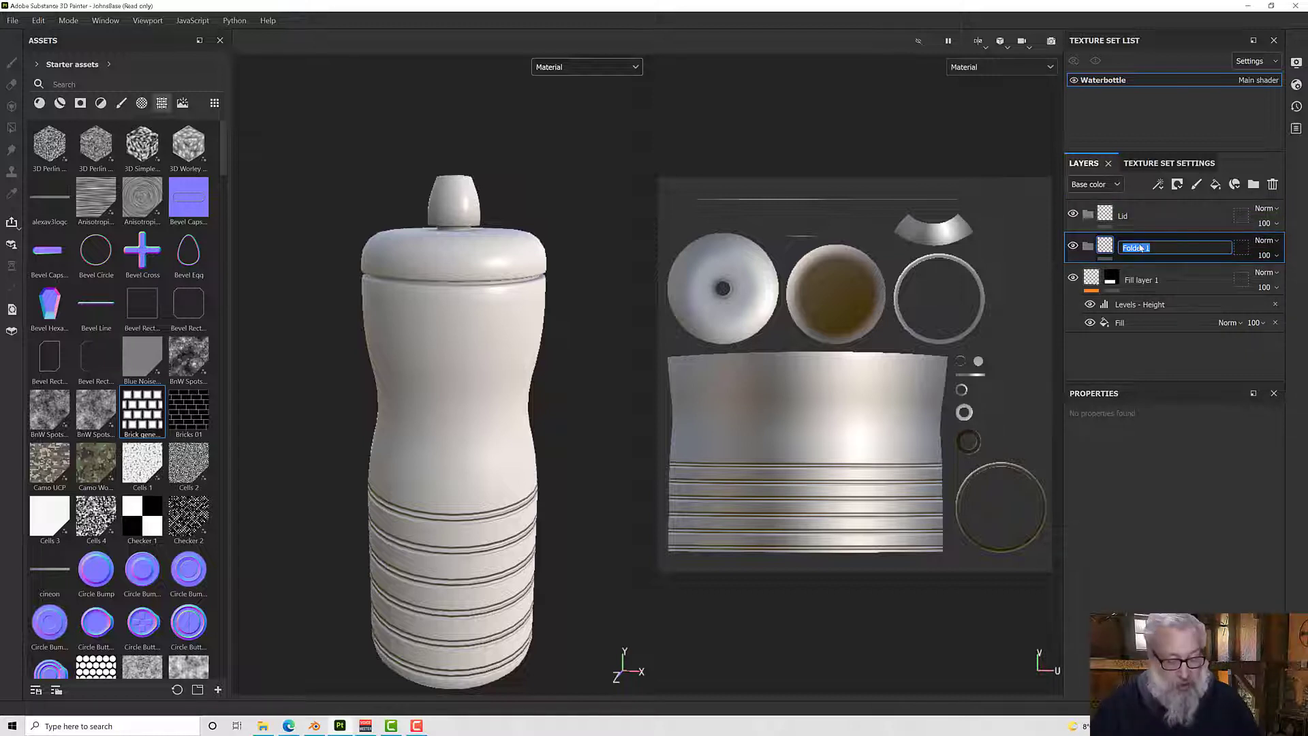
type("Bottle")
key("Return")
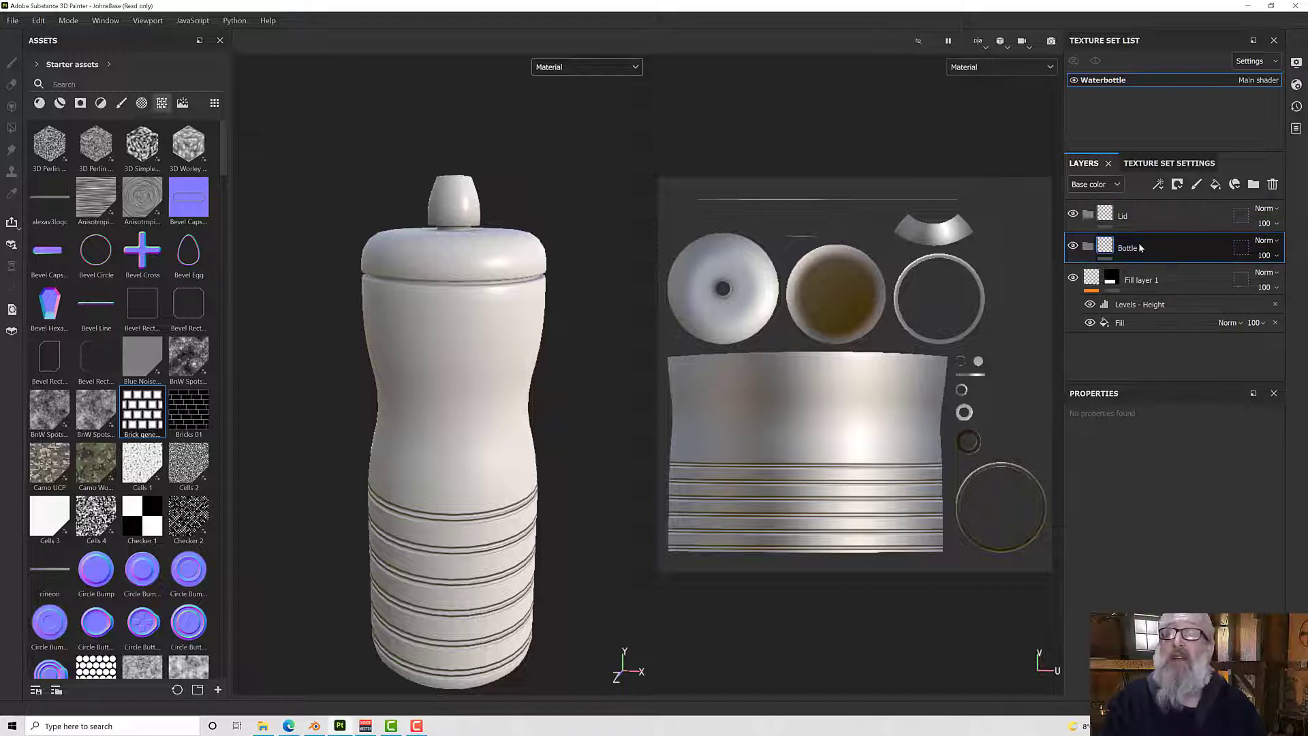
left_click(1122, 278)
left_click_drag(1123, 278, 1159, 253)
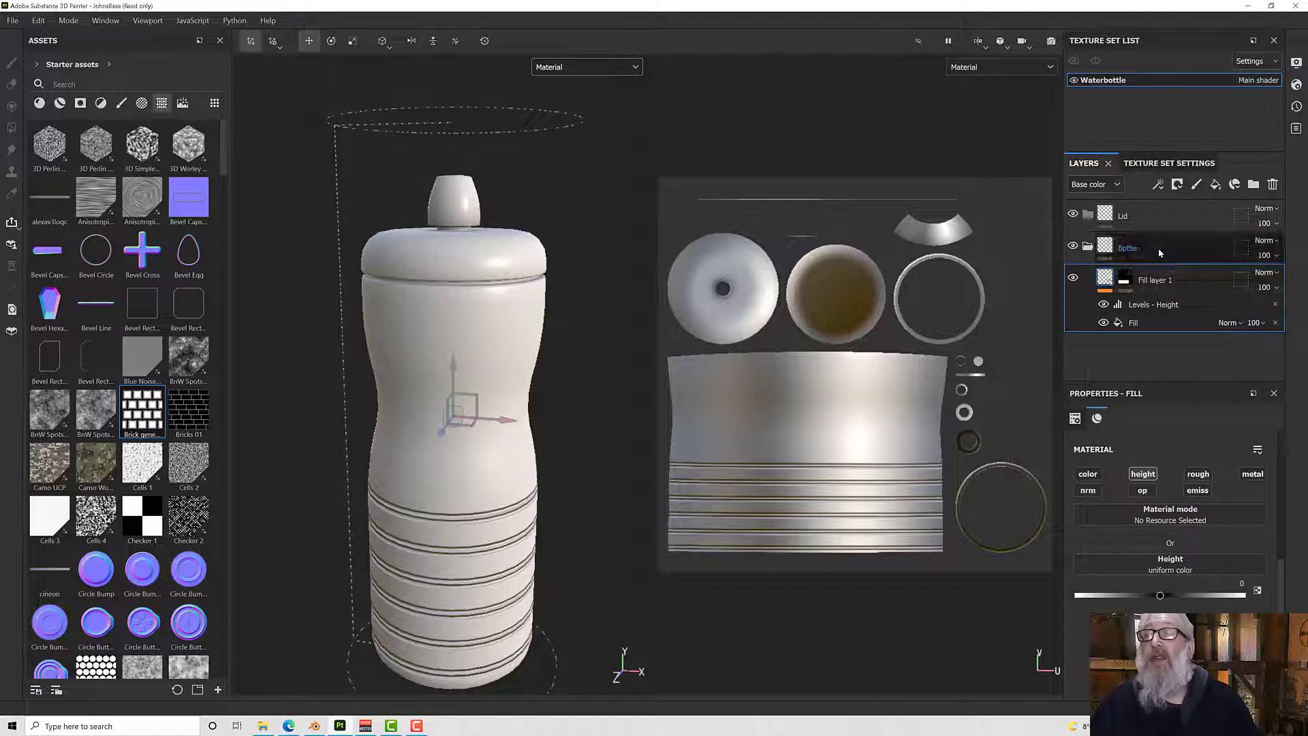
Add a black mask to the Bottle folder and, in Mask view, fill the body and base UV islands white.
right_click(1118, 248)
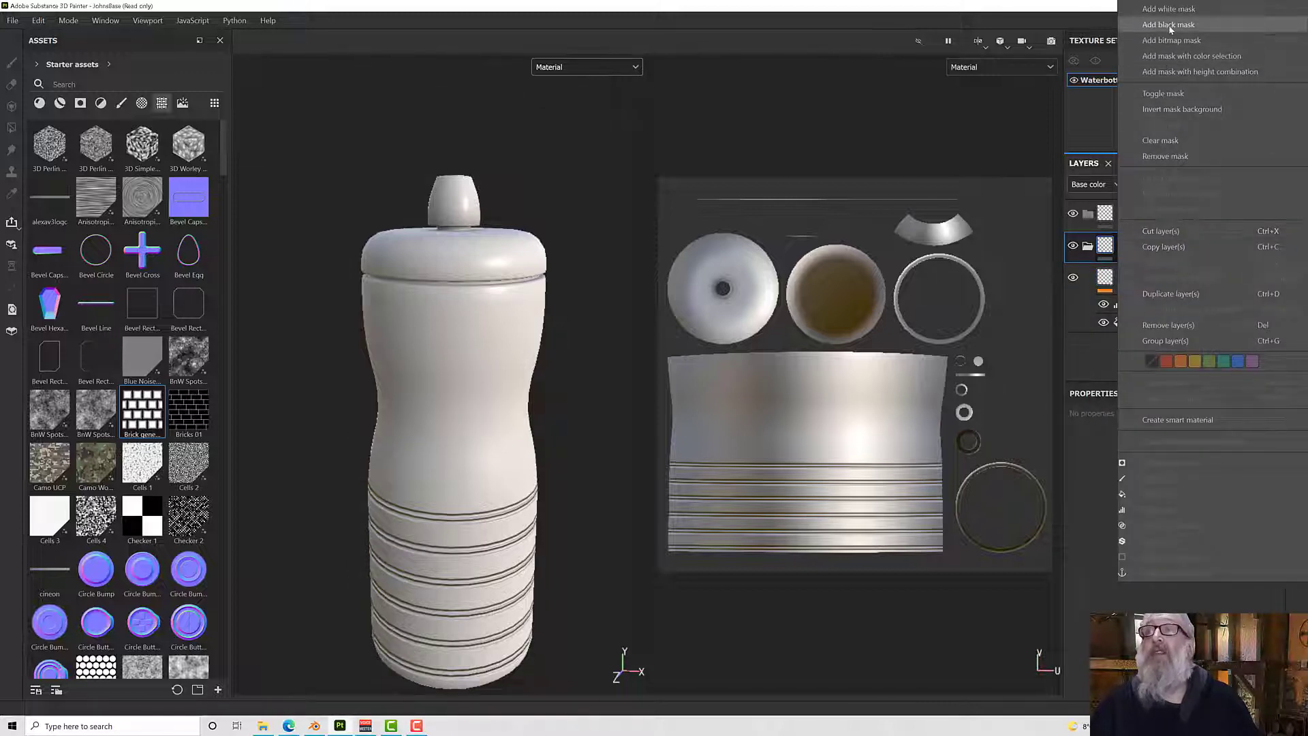
left_click(1169, 25)
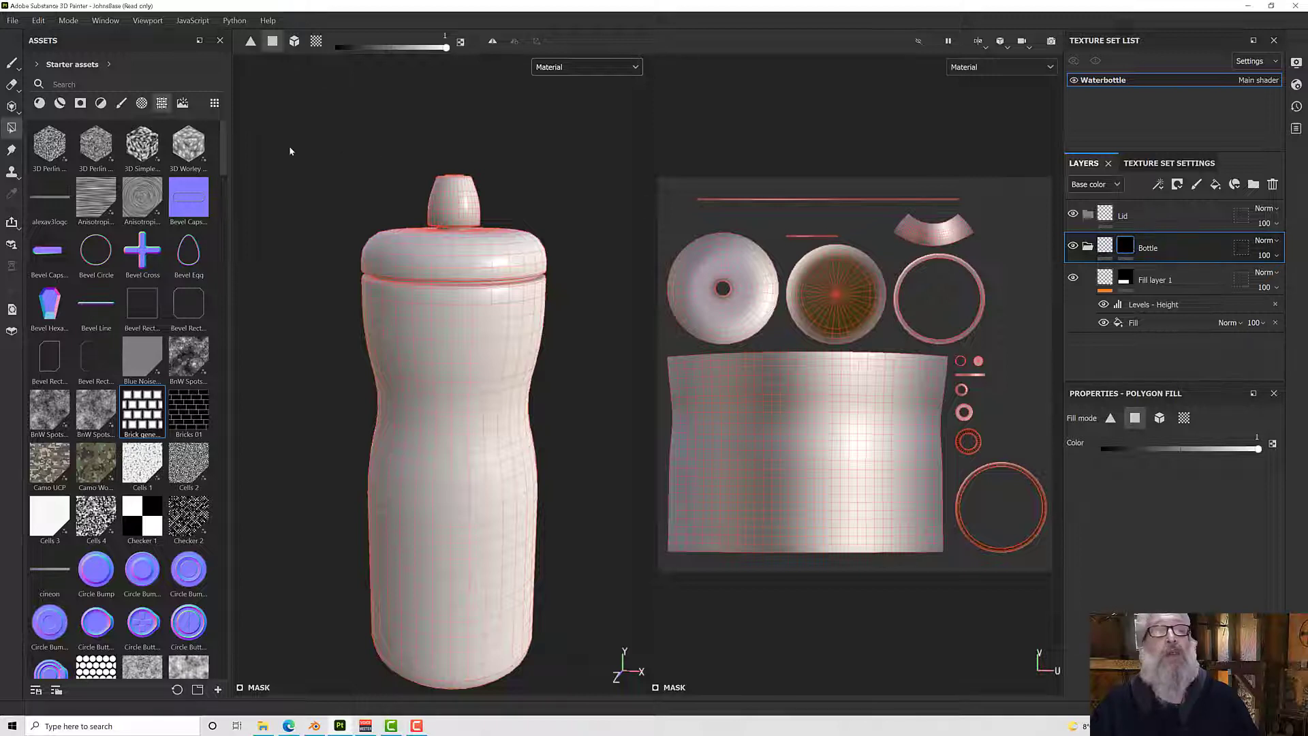
left_click(317, 41)
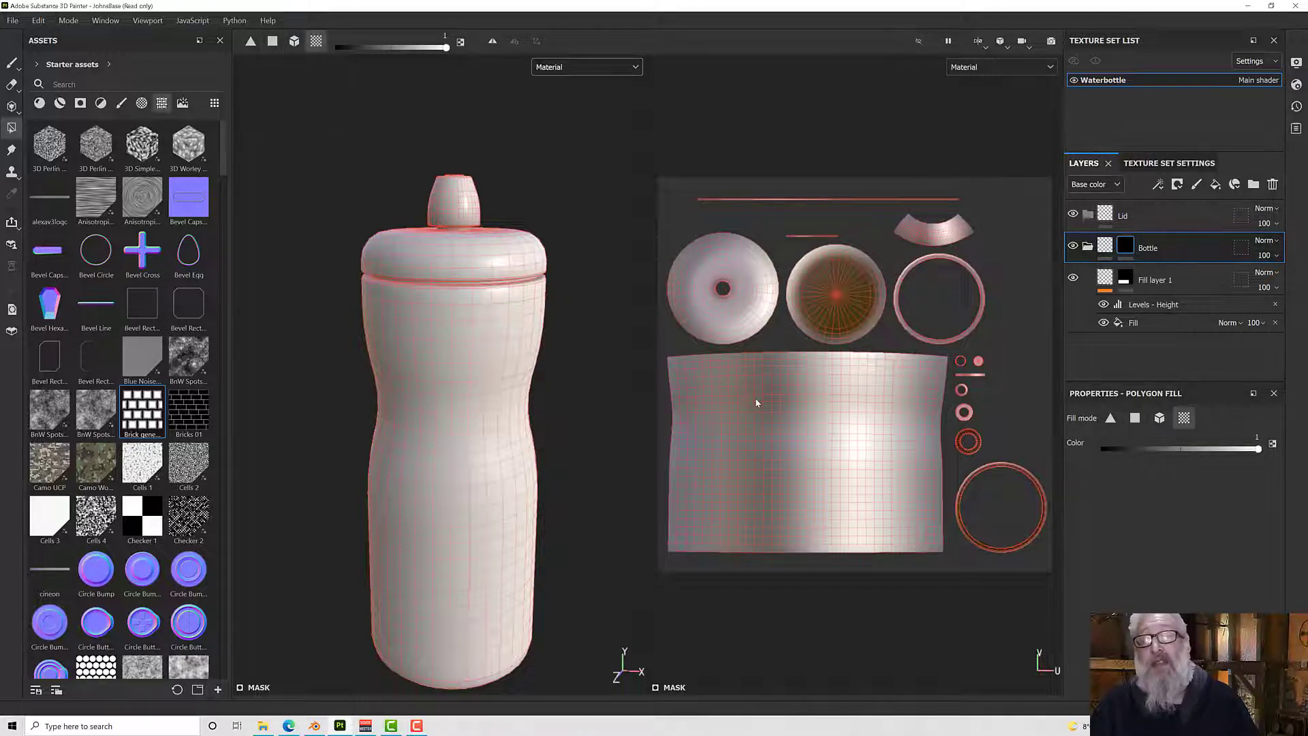
left_click(1001, 67)
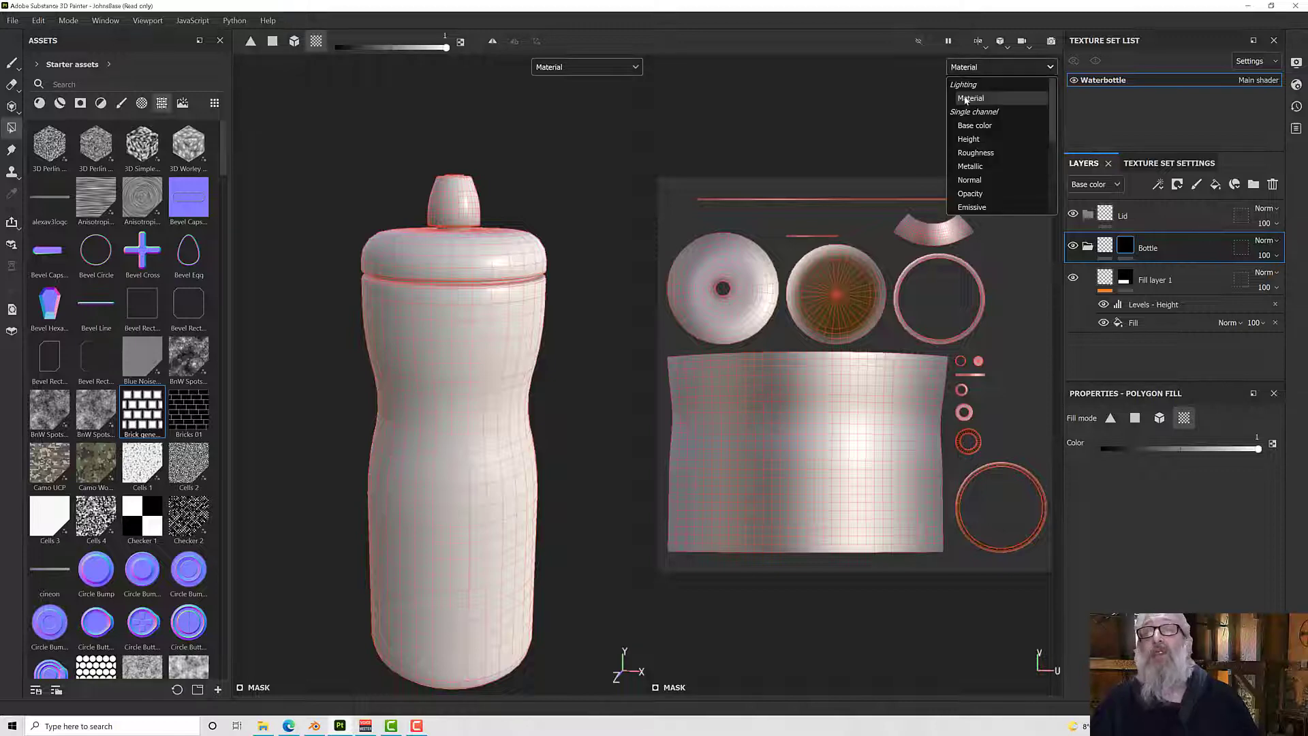
left_click(968, 207)
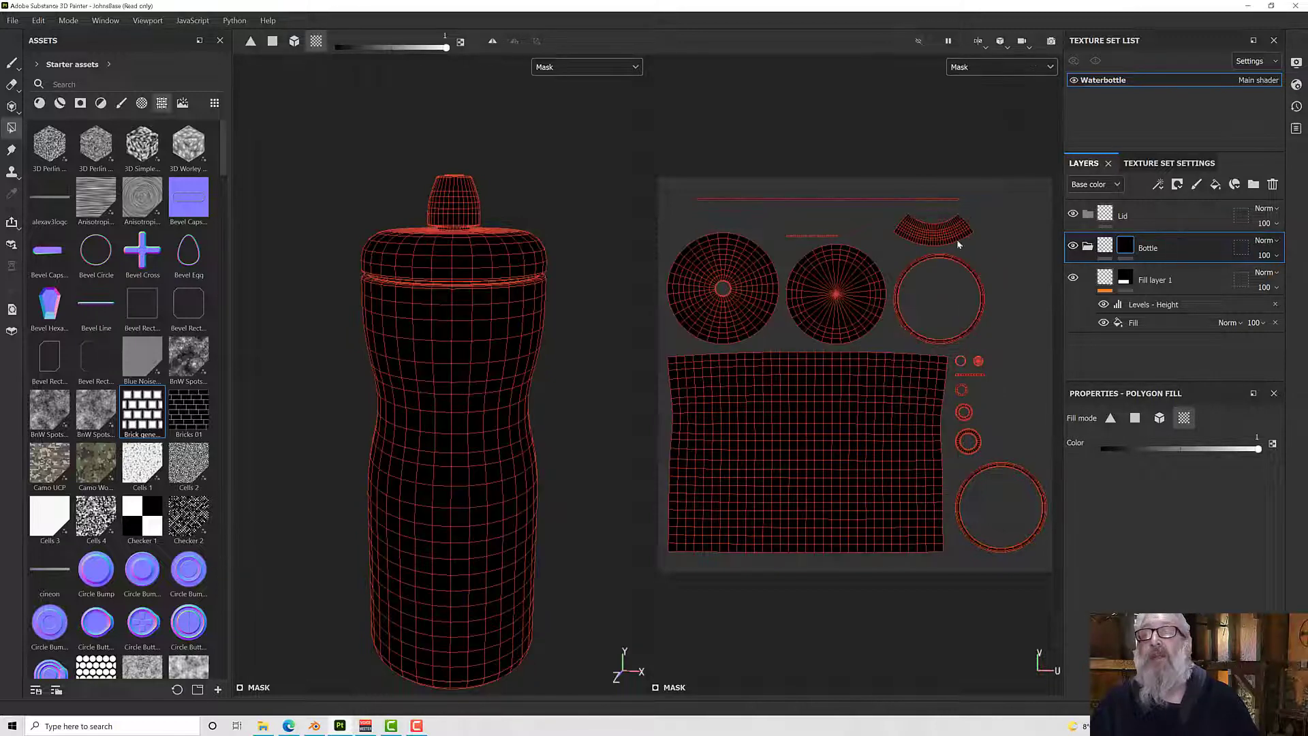
left_click(845, 378)
left_click(855, 336)
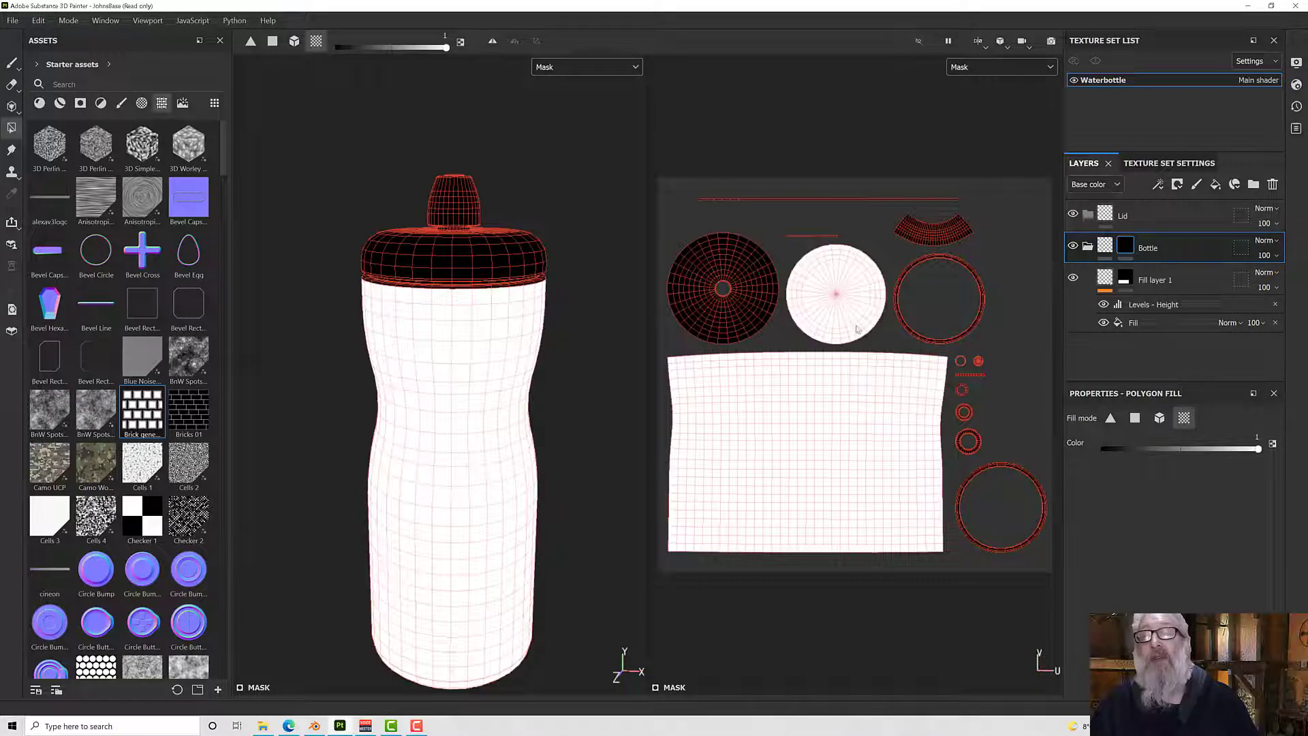
Add the ring-shaped UV island at the body's upper rim, just below the lid, to the Bottle folder's mask.
left_click_drag(452, 444, 498, 524, "alt")
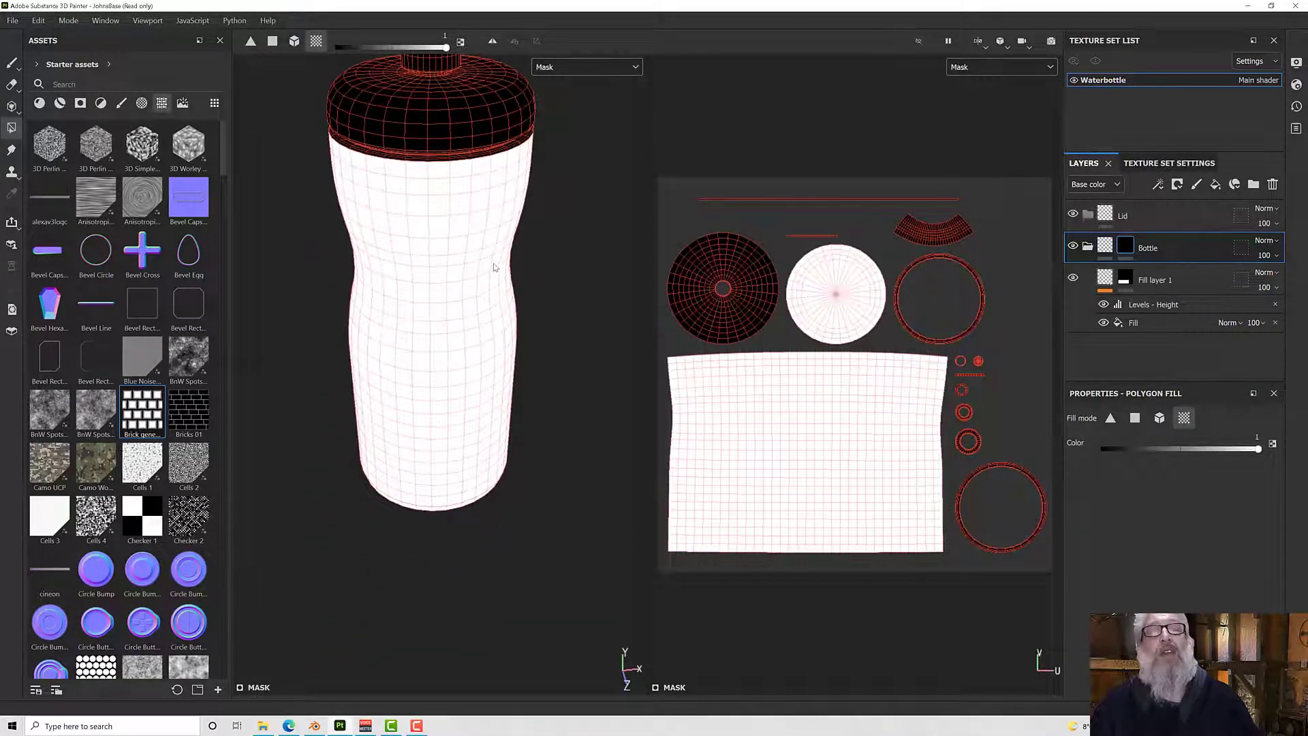
scroll(467, 137, "up", 6)
scroll(474, 172, "down", 3)
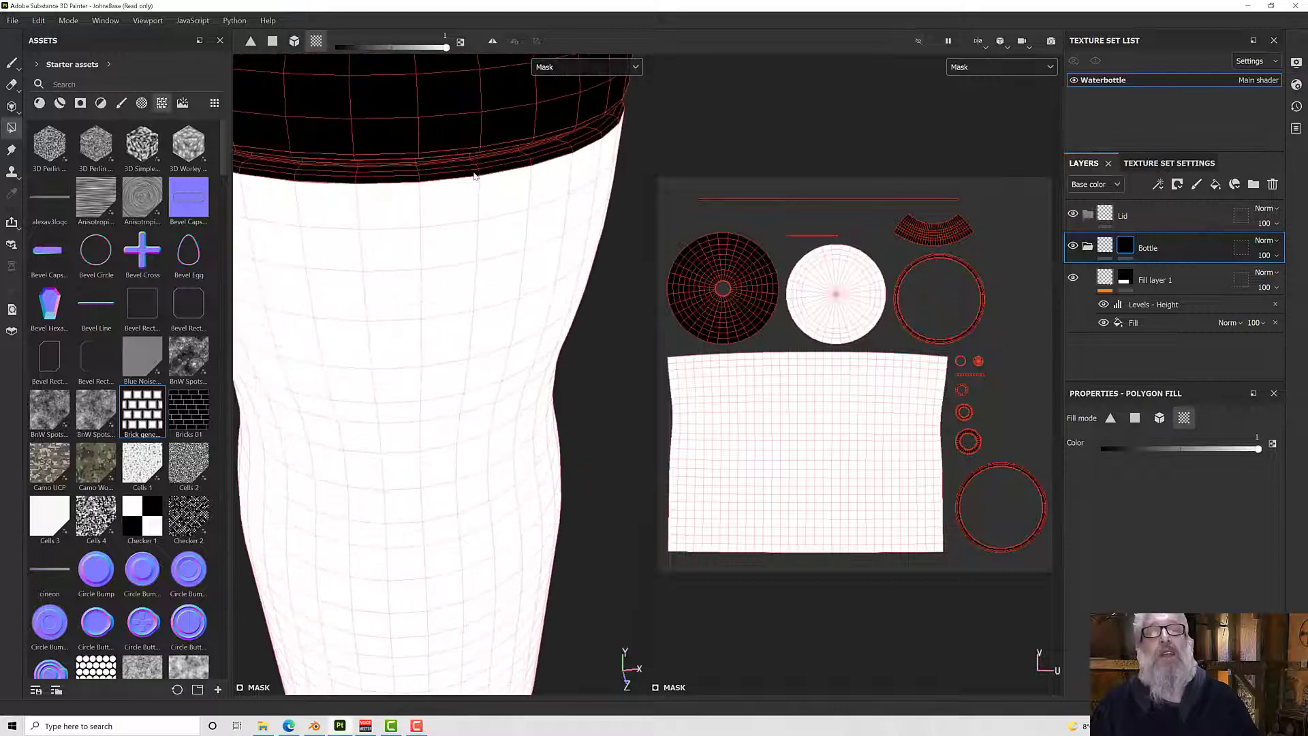
left_click(477, 175)
scroll(554, 272, "down", 3)
left_click_drag(554, 275, 501, 259, "alt")
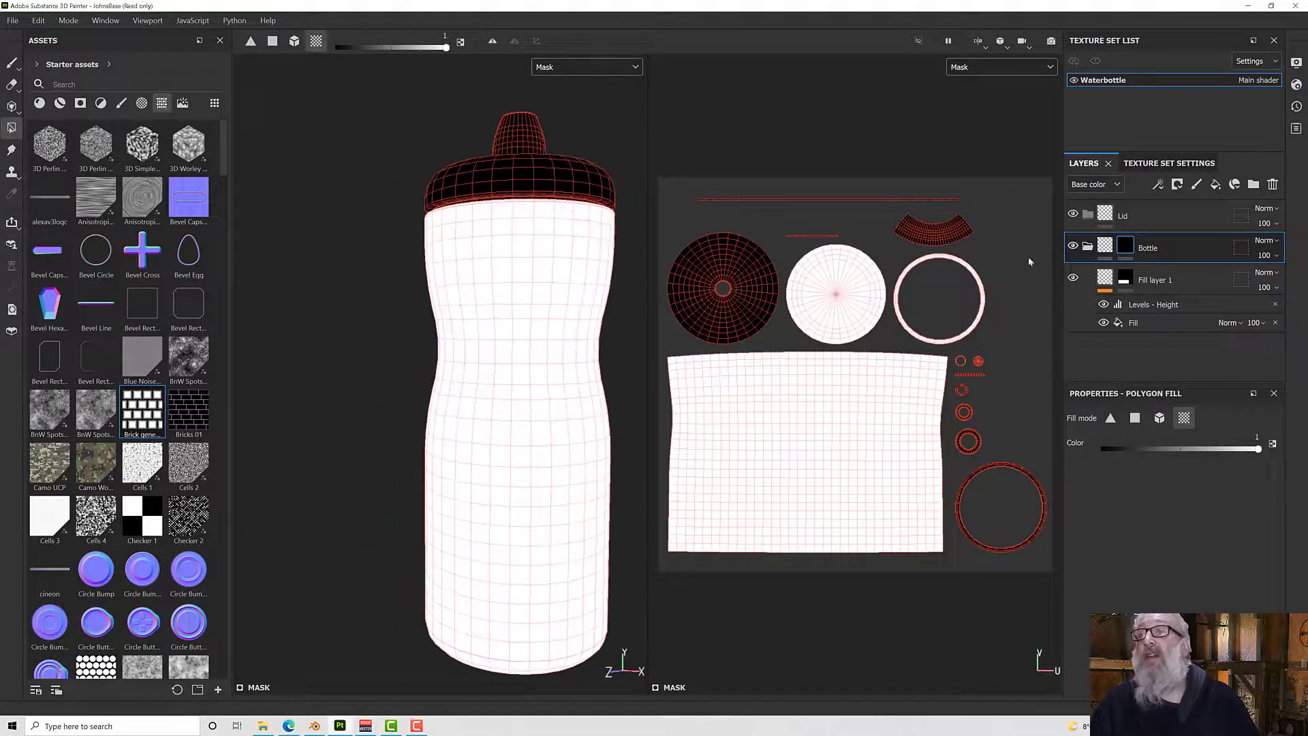
scroll(927, 289, "up", 2)
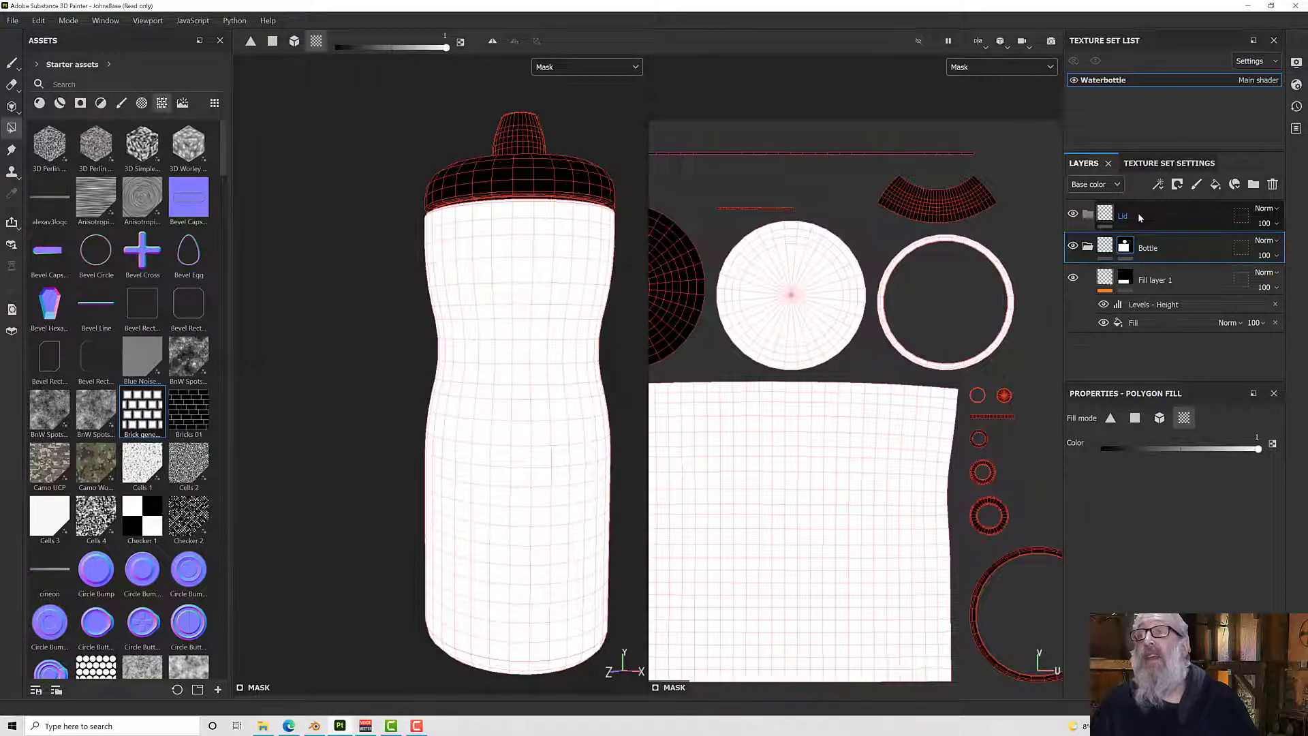
Copy the Bottle folder's mask and paste it as the mask of the Lid folder.
left_click(1138, 215)
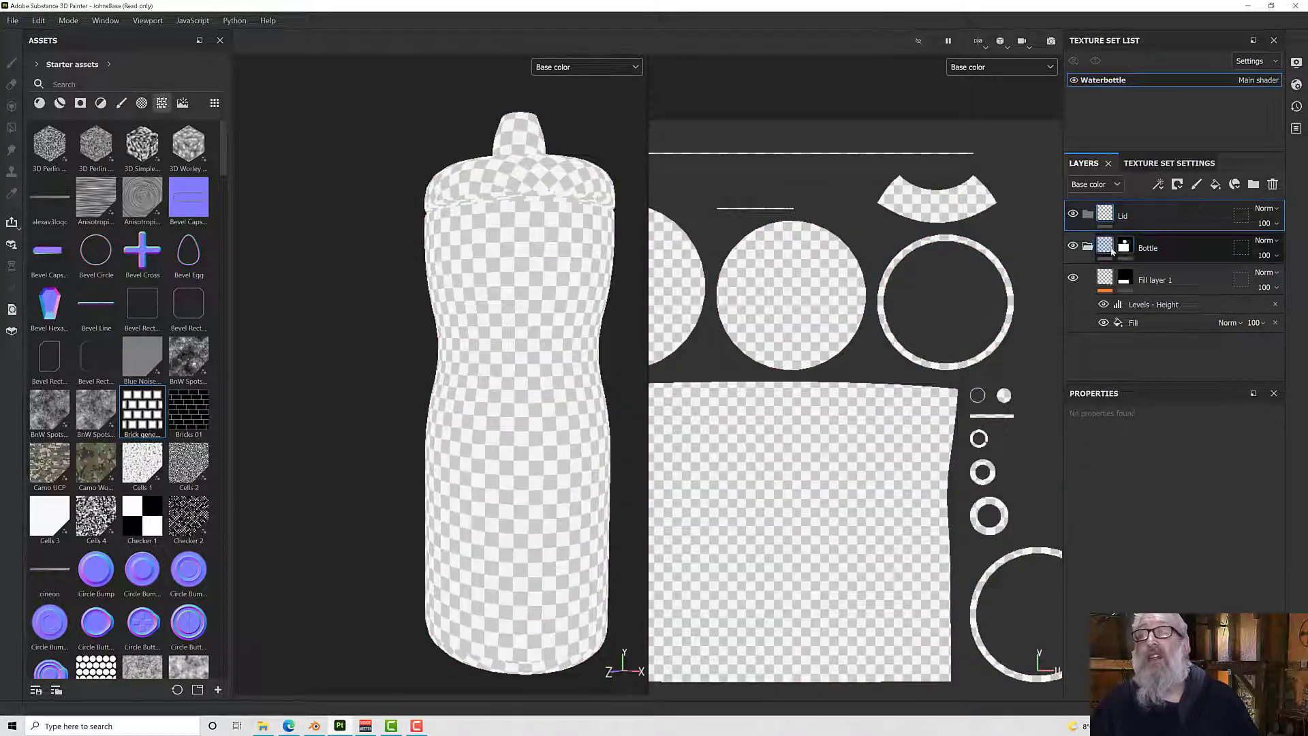
left_click(1122, 247)
right_click(1122, 247)
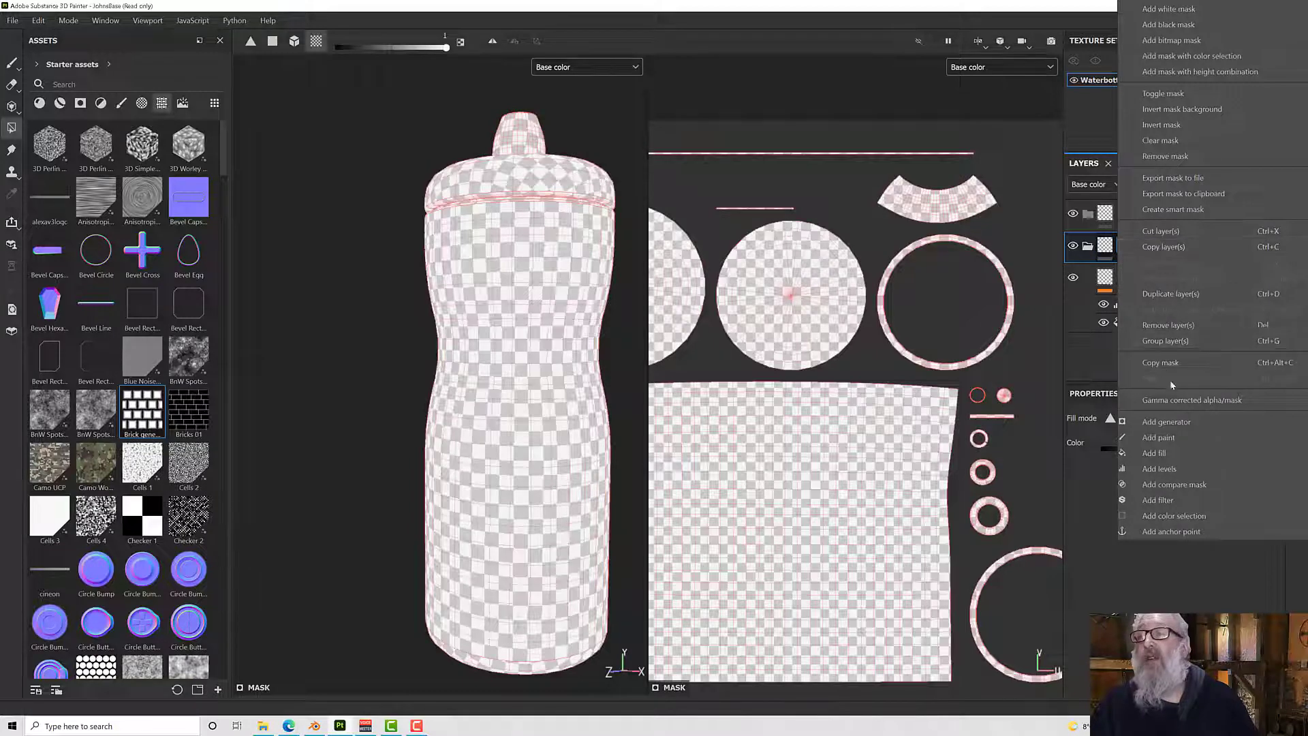
left_click(1161, 363)
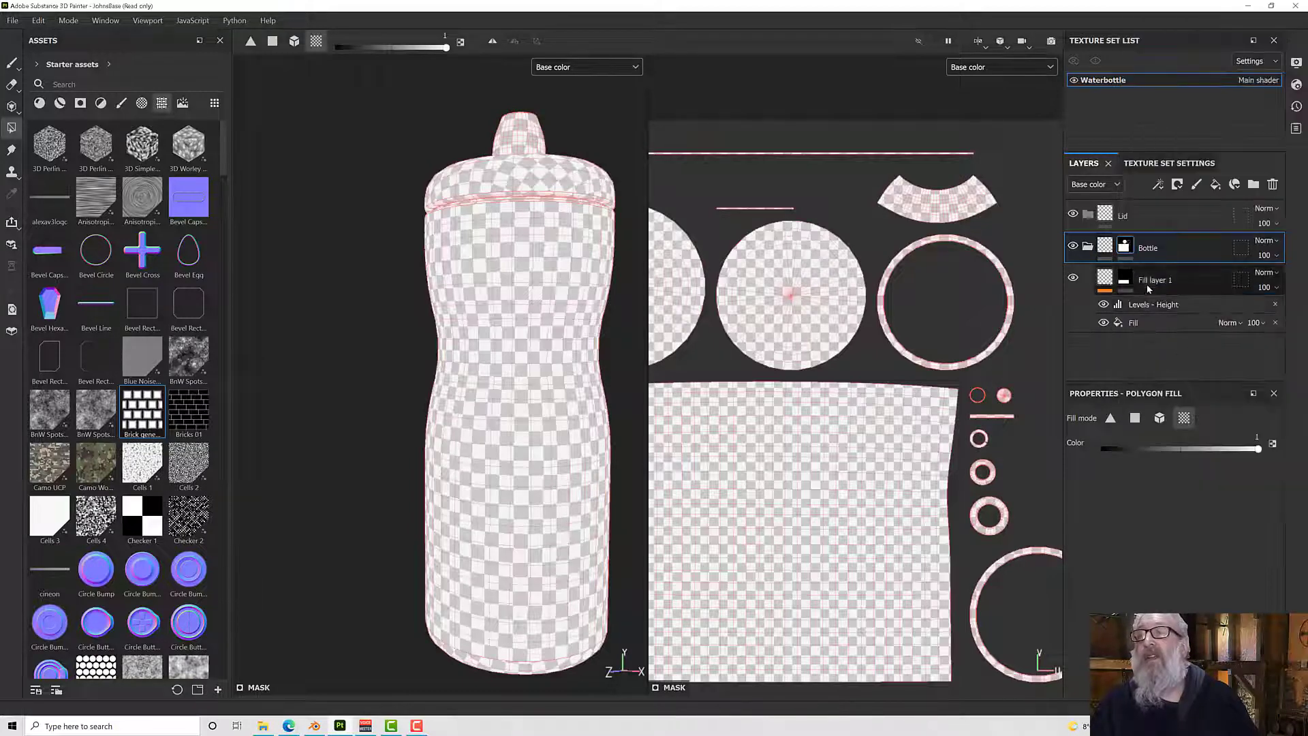
left_click(1145, 215)
right_click(1150, 211)
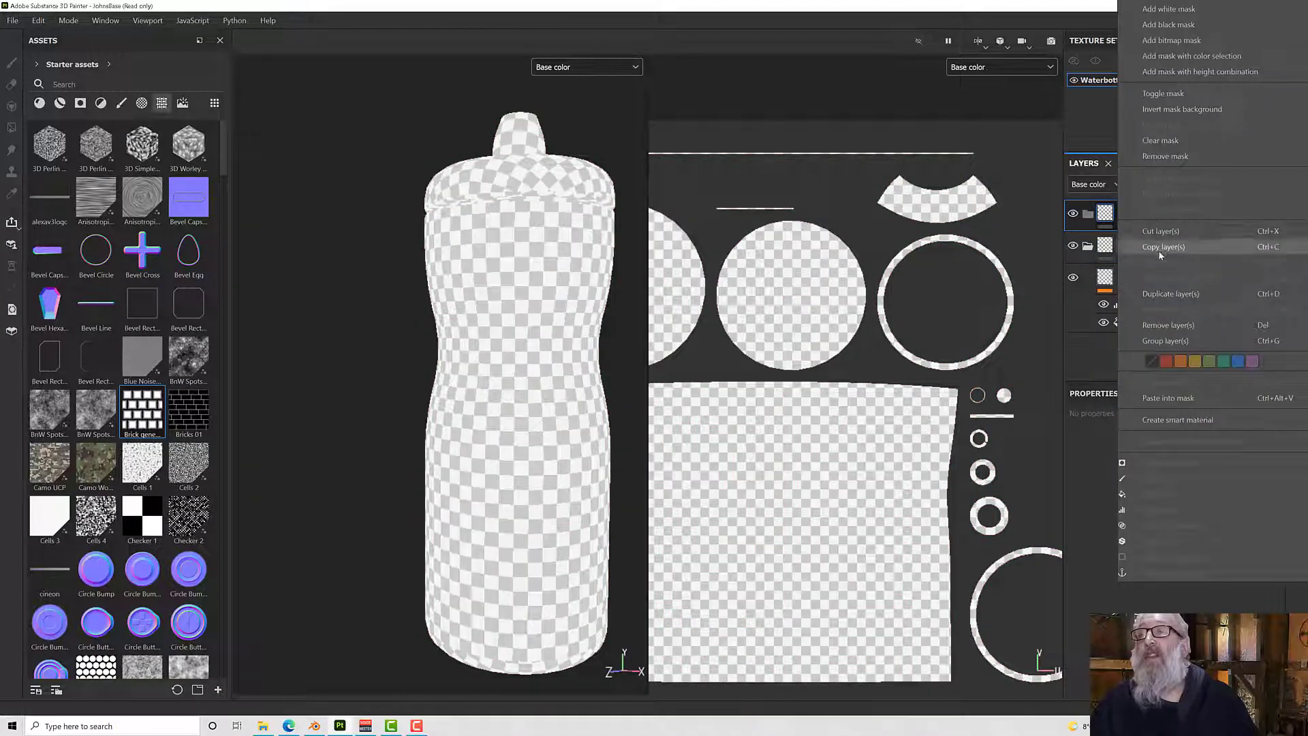
left_click(1168, 398)
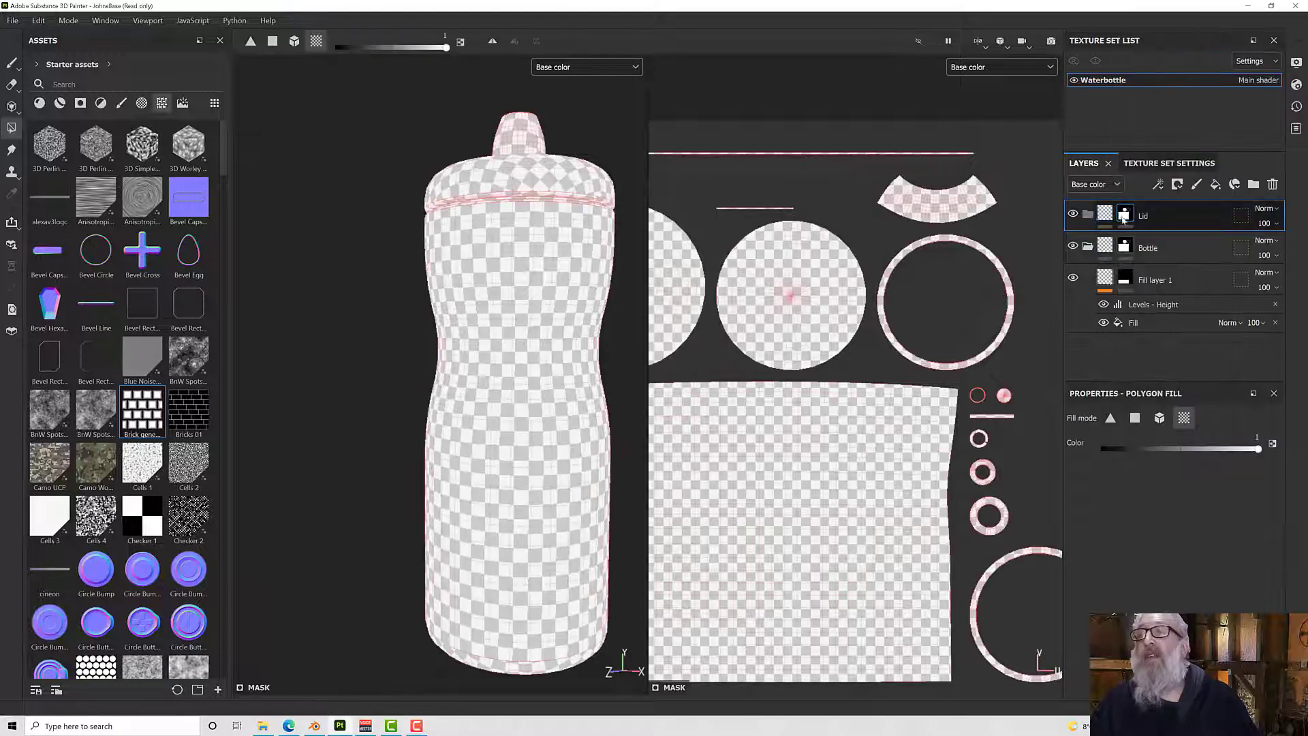
Add levels to the Lid folder's mask and swap its output range, with minimum 1 and maximum 0, to invert it.
right_click(1124, 216)
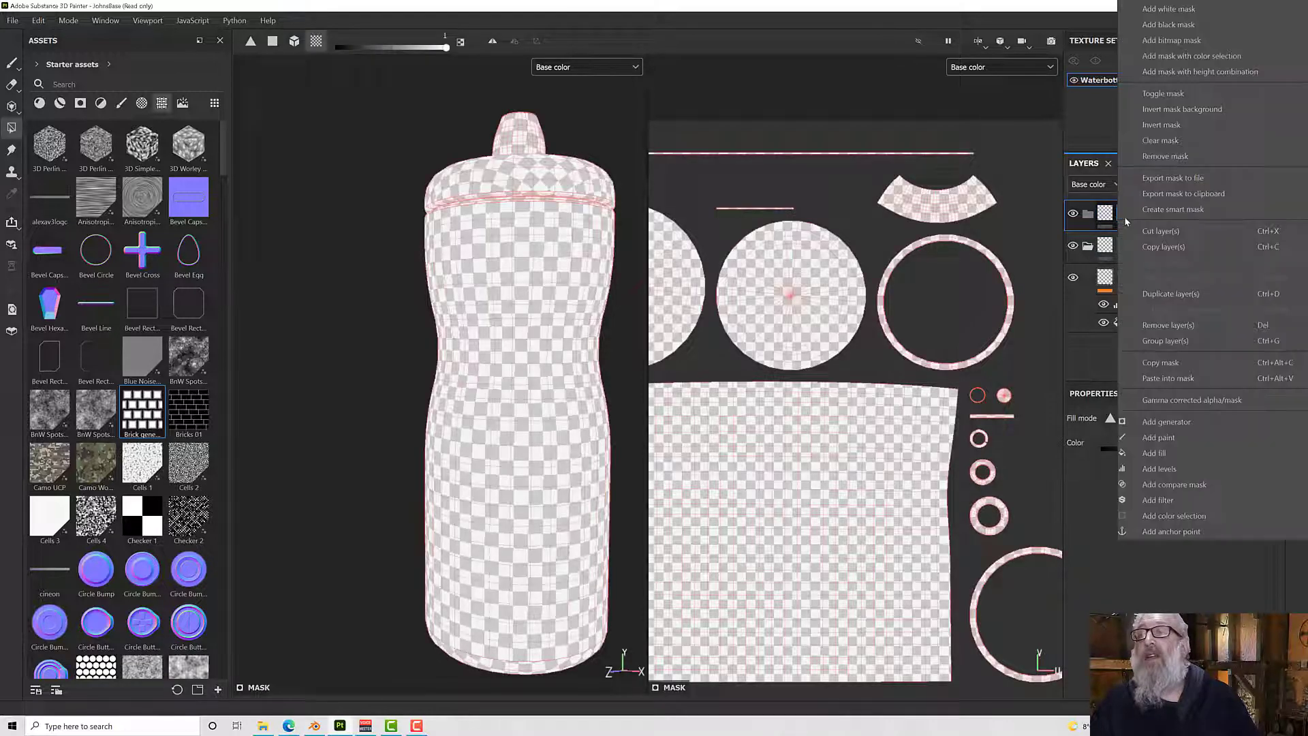
left_click(1174, 469)
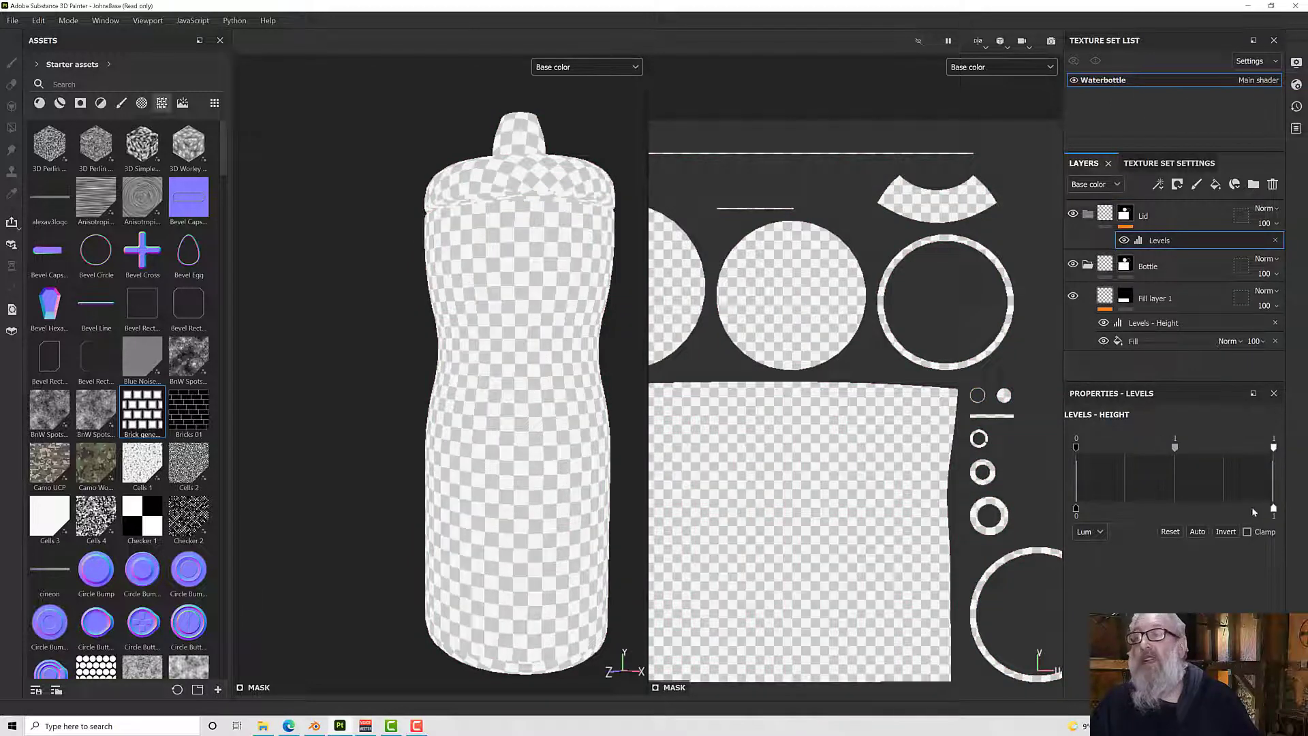
left_click_drag(1275, 511, 1070, 510)
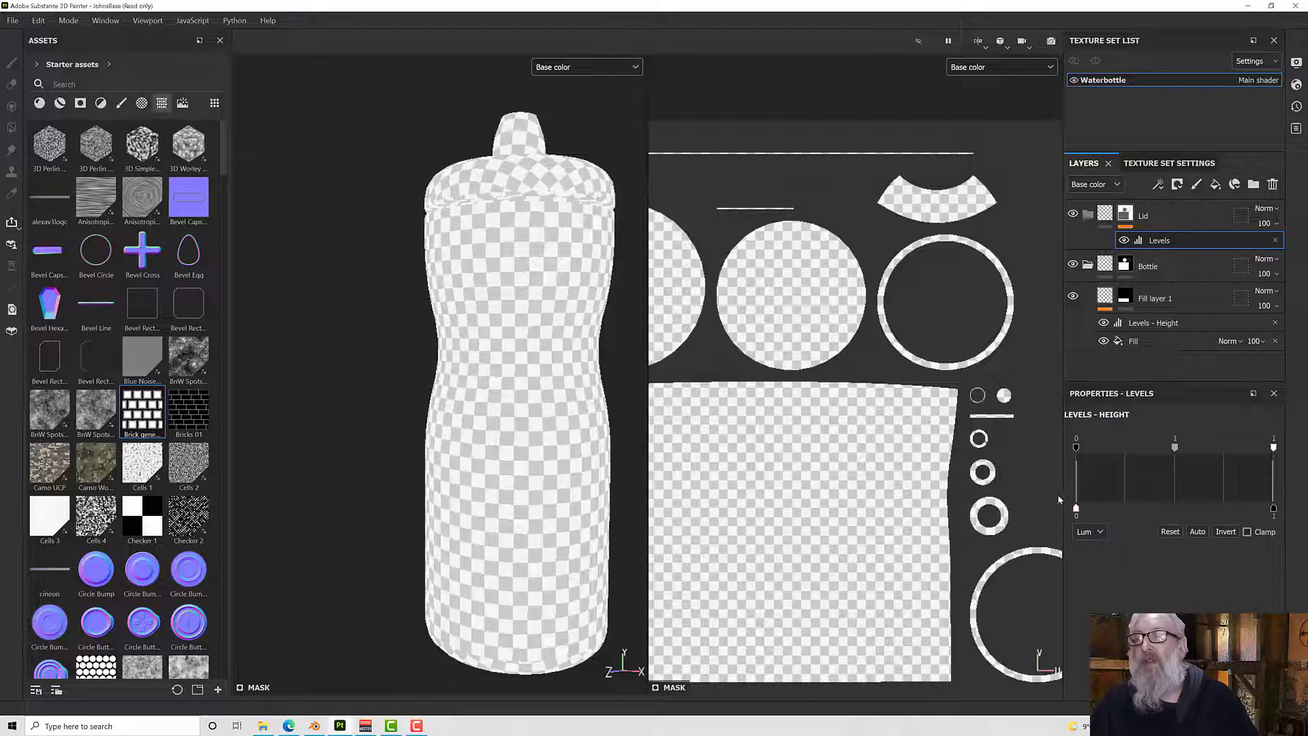
Display the Lid folder's mask in the viewports and check its coverage of the lid and spout.
left_click(583, 65)
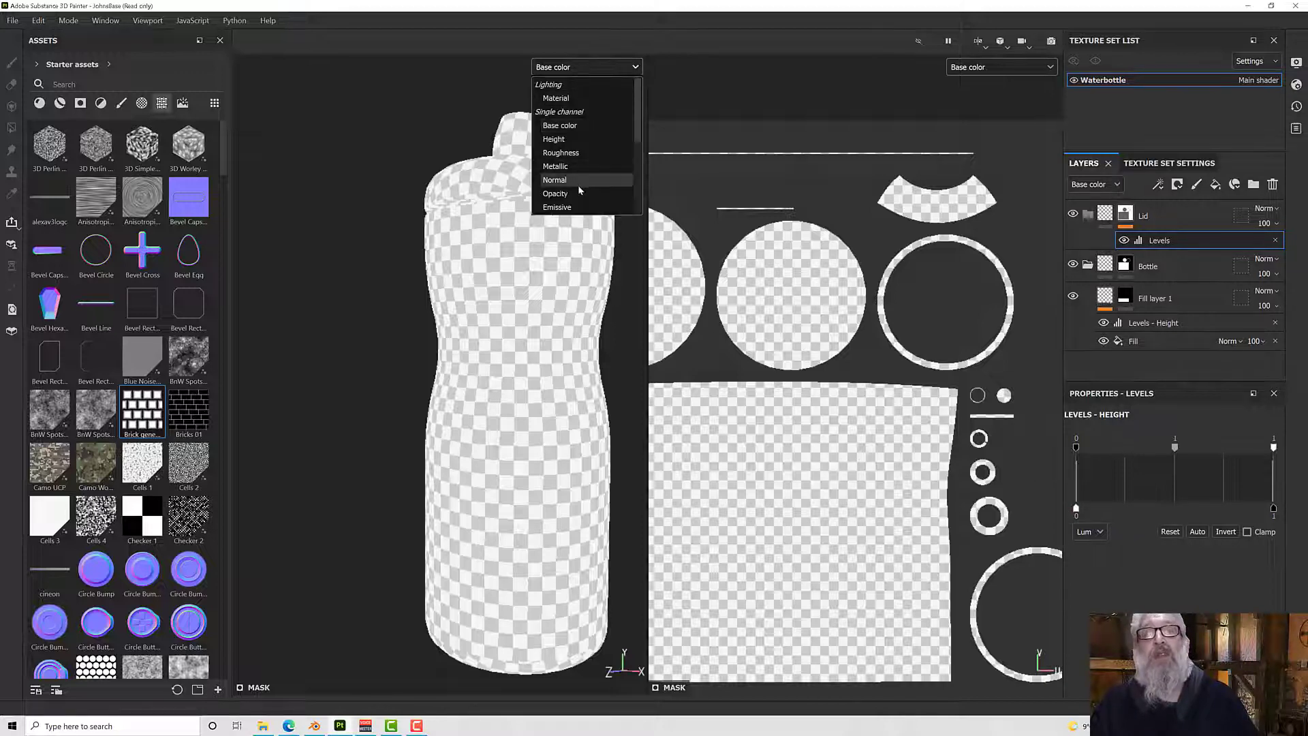
left_click(569, 206)
left_click_drag(751, 227, 827, 240, "alt")
scroll(827, 240, "down", 3)
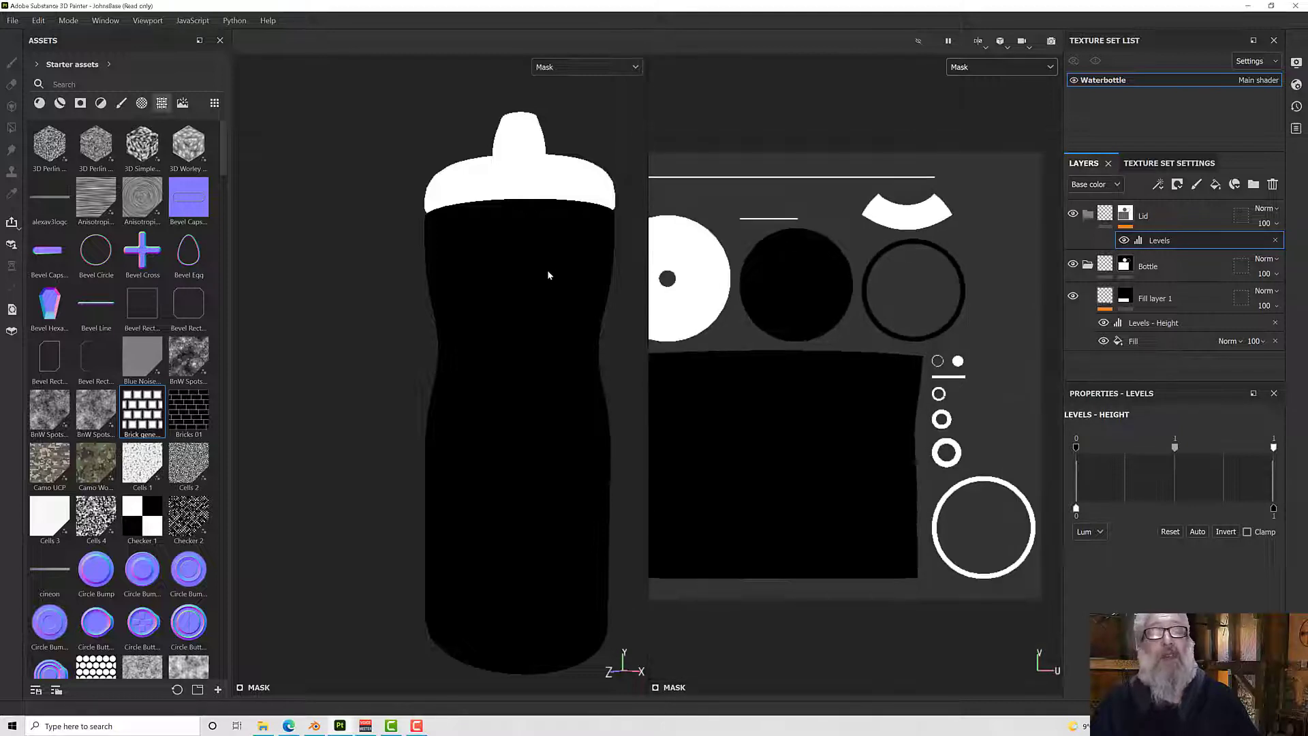
scroll(546, 269, "down", 3)
middle_click_drag(529, 280, 524, 312, "alt")
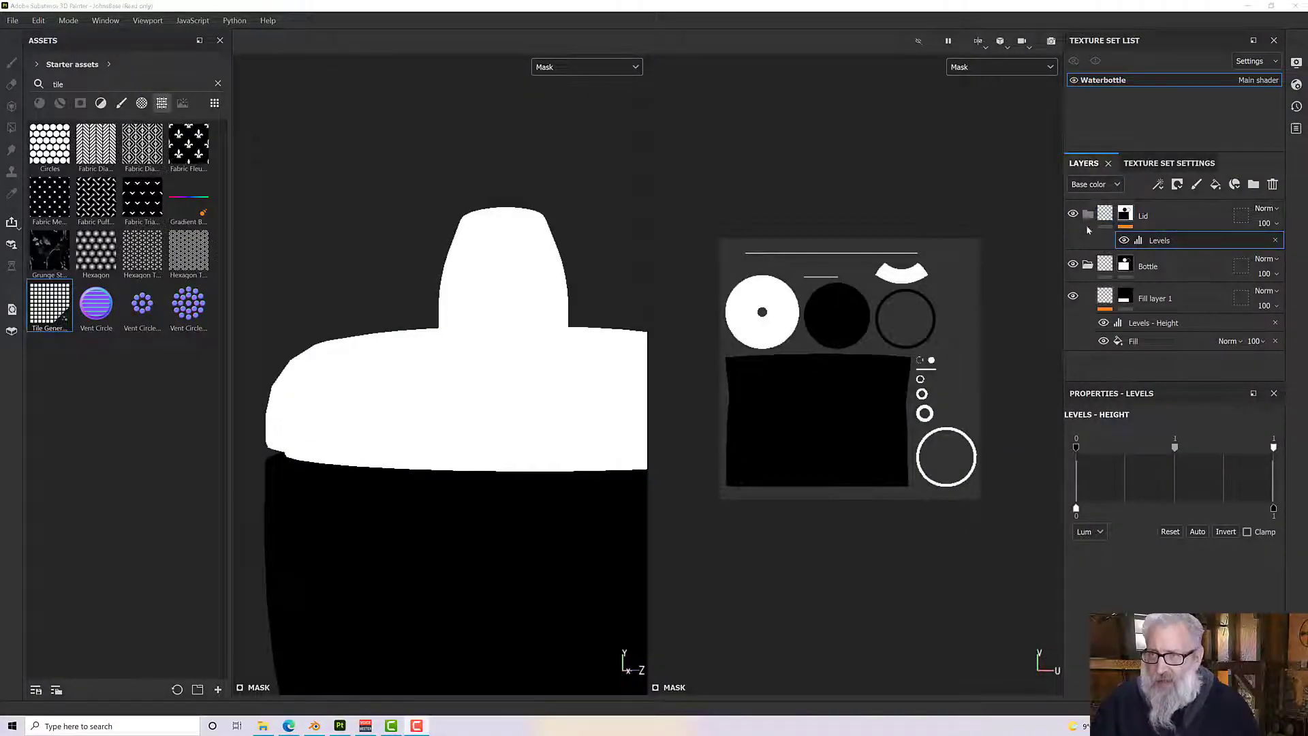
Add a fill layer inside the Lid folder.
left_click(1103, 219)
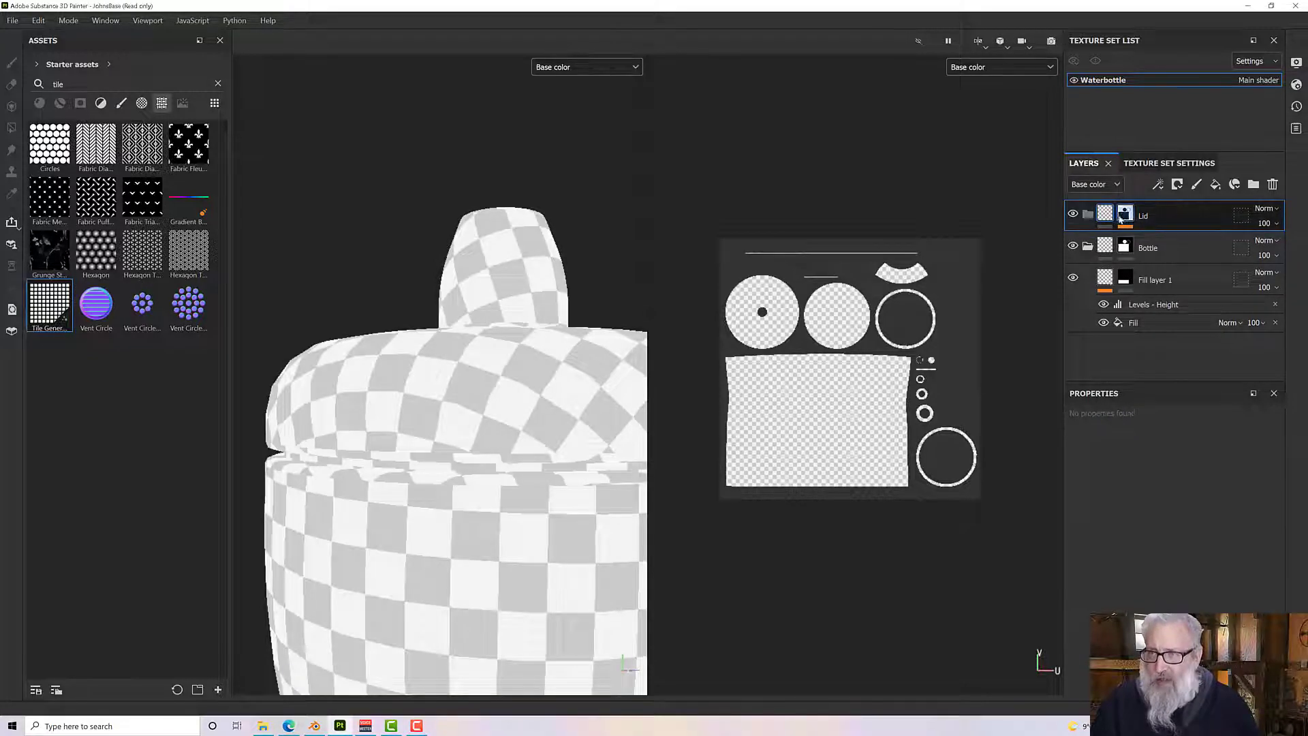
left_click(1216, 185)
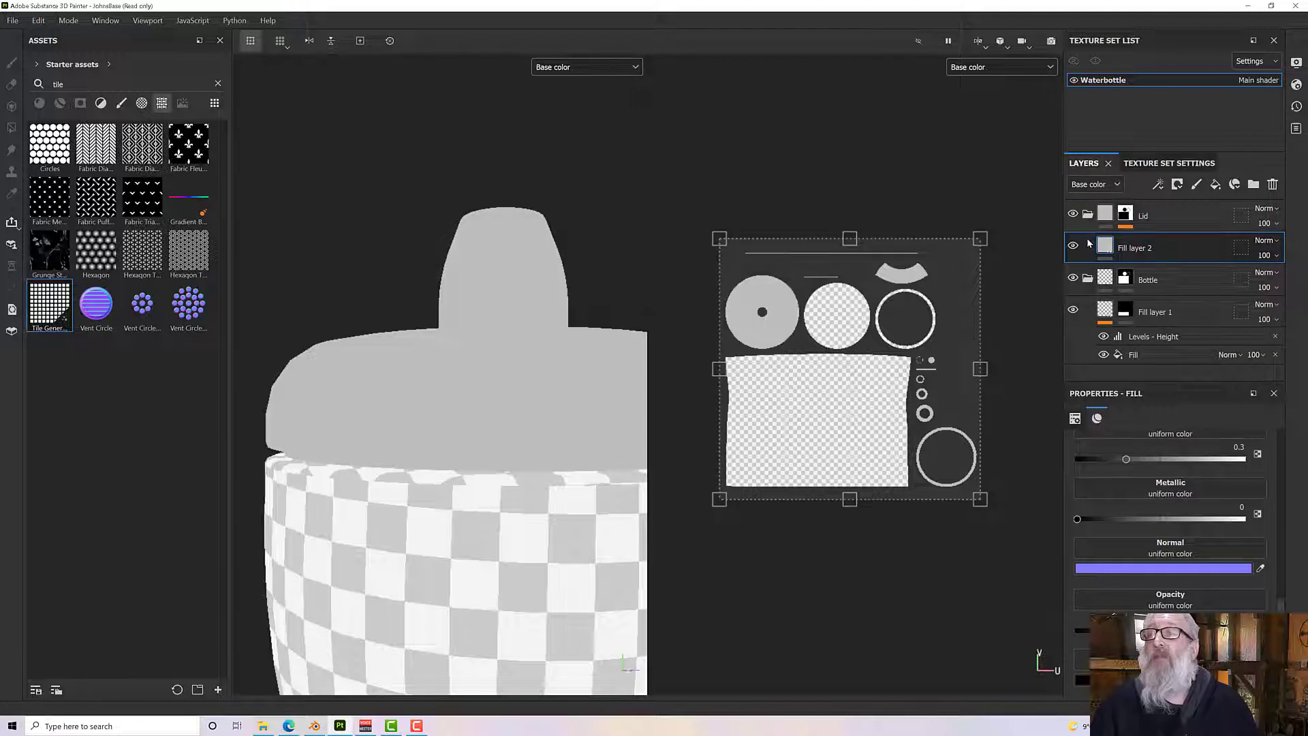
mouse_move(1163, 242)
left_mouse_down()
mouse_move(1171, 219)
mouse_move(1142, 248)
left_mouse_up()
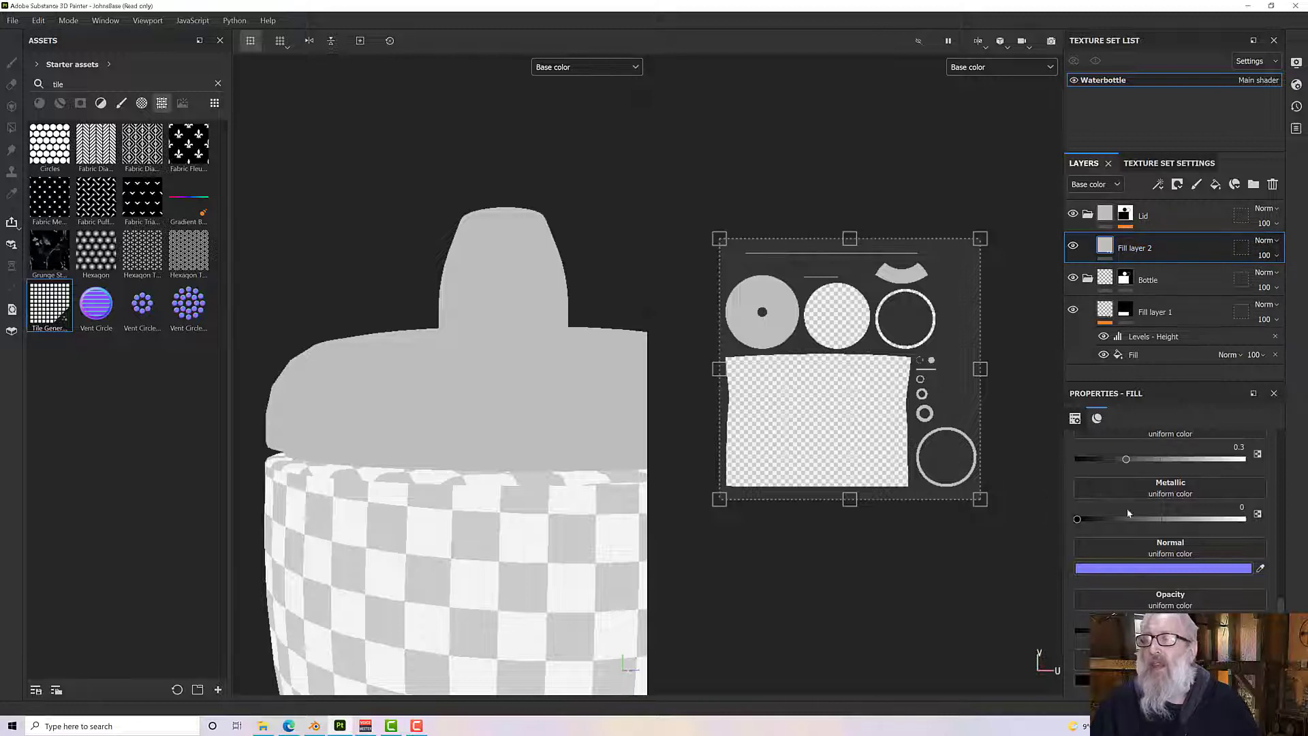
scroll(1147, 546, "up", 1)
scroll(1147, 547, "up", 1)
scroll(1131, 515, "up", 5)
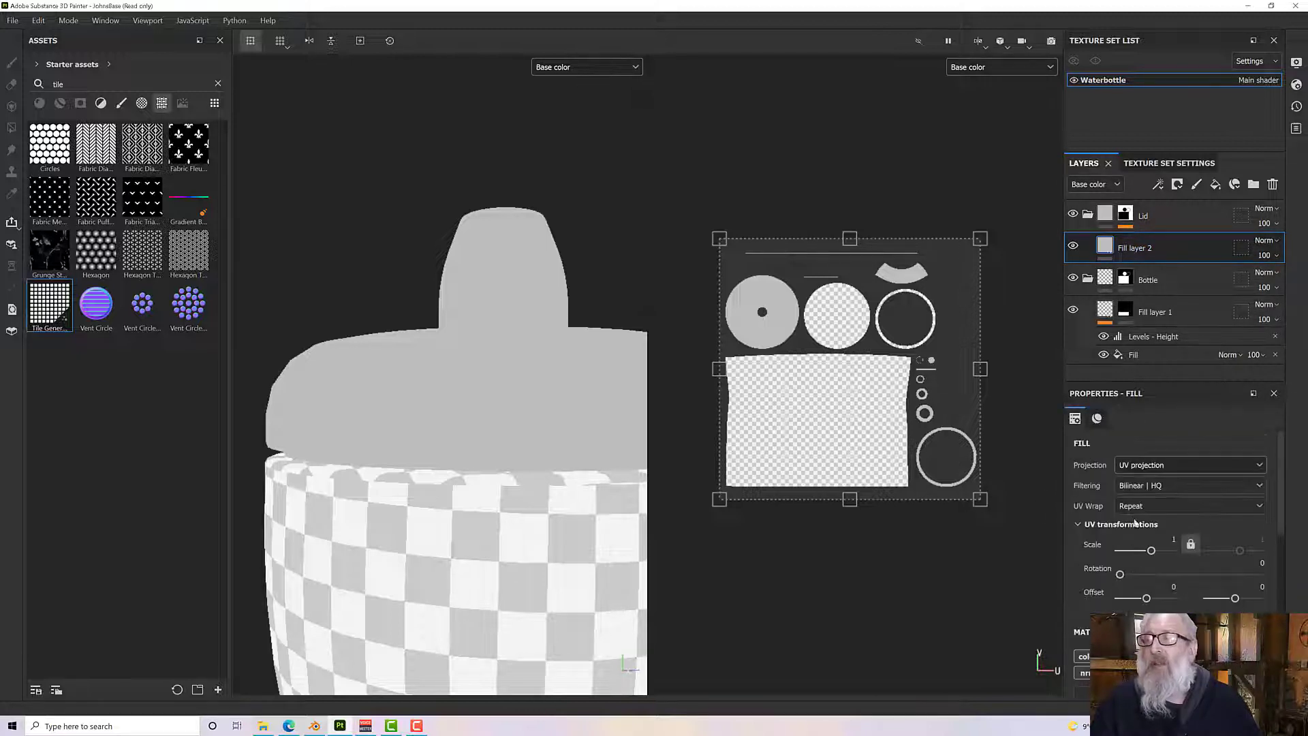
Leave only the height channel enabled on the lid's fill layer and show the Material view in the viewports.
scroll(1140, 548, "down", 3)
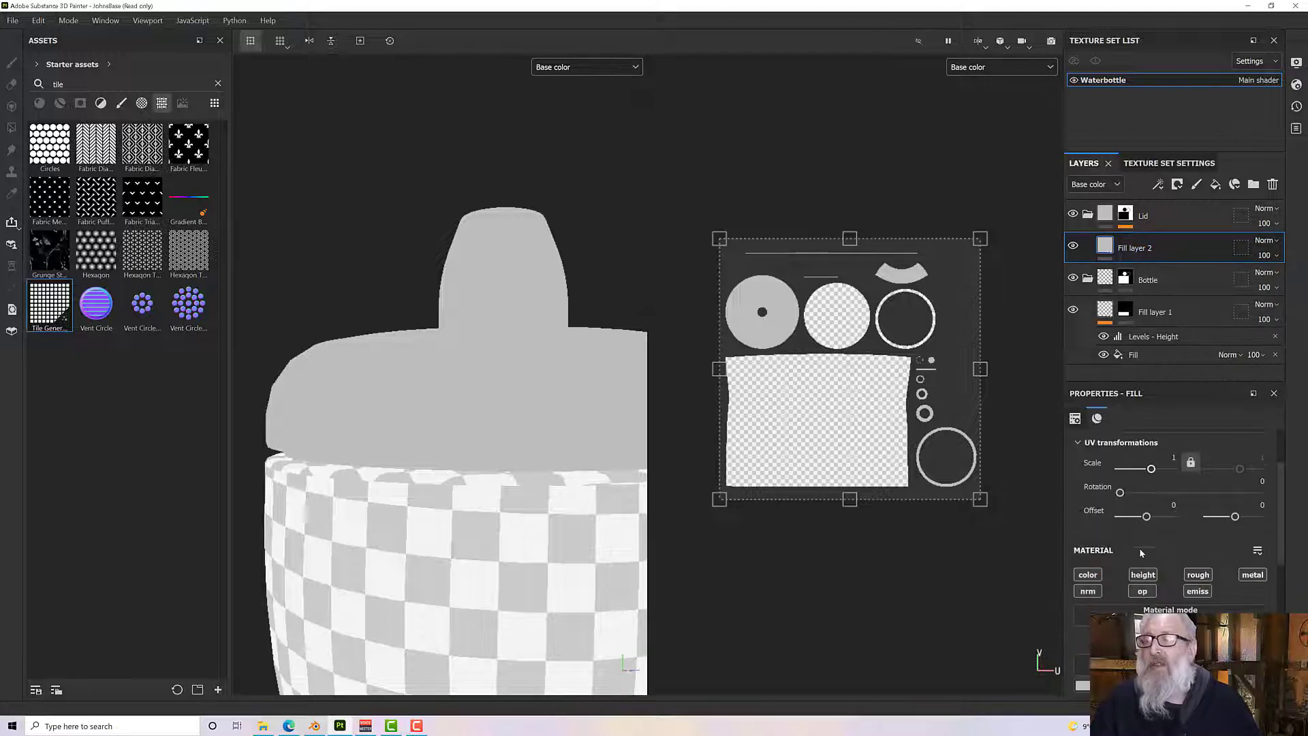
left_click(1143, 591)
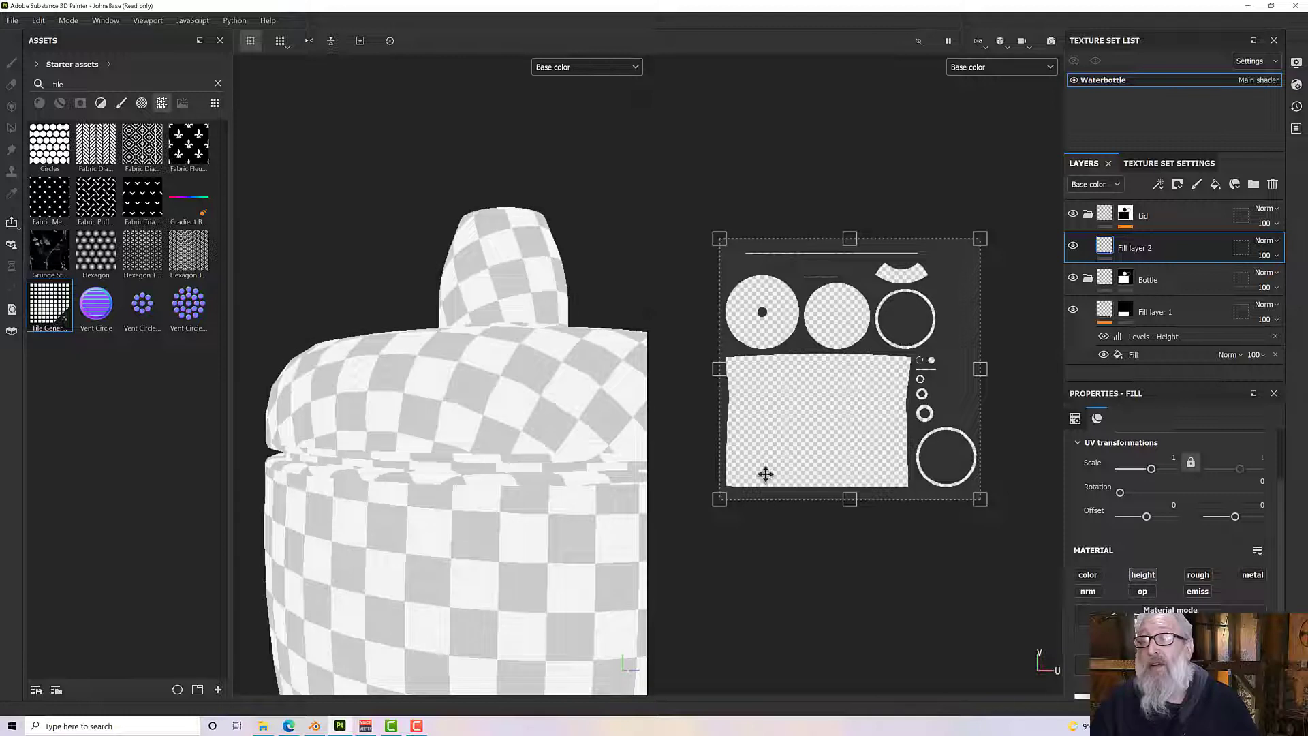
left_click(570, 68)
scroll(576, 102, "down", 1)
scroll(575, 112, "up", 3)
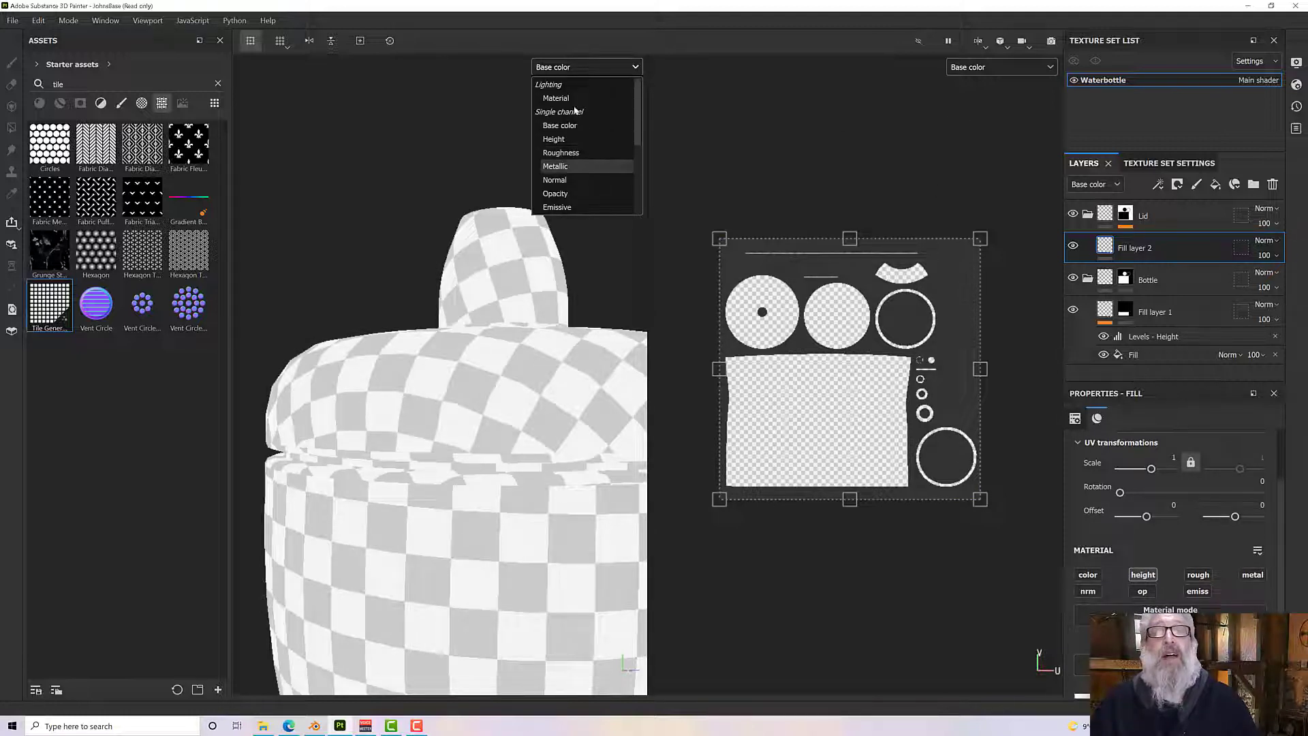
left_click(570, 97)
scroll(527, 434, "down", 5)
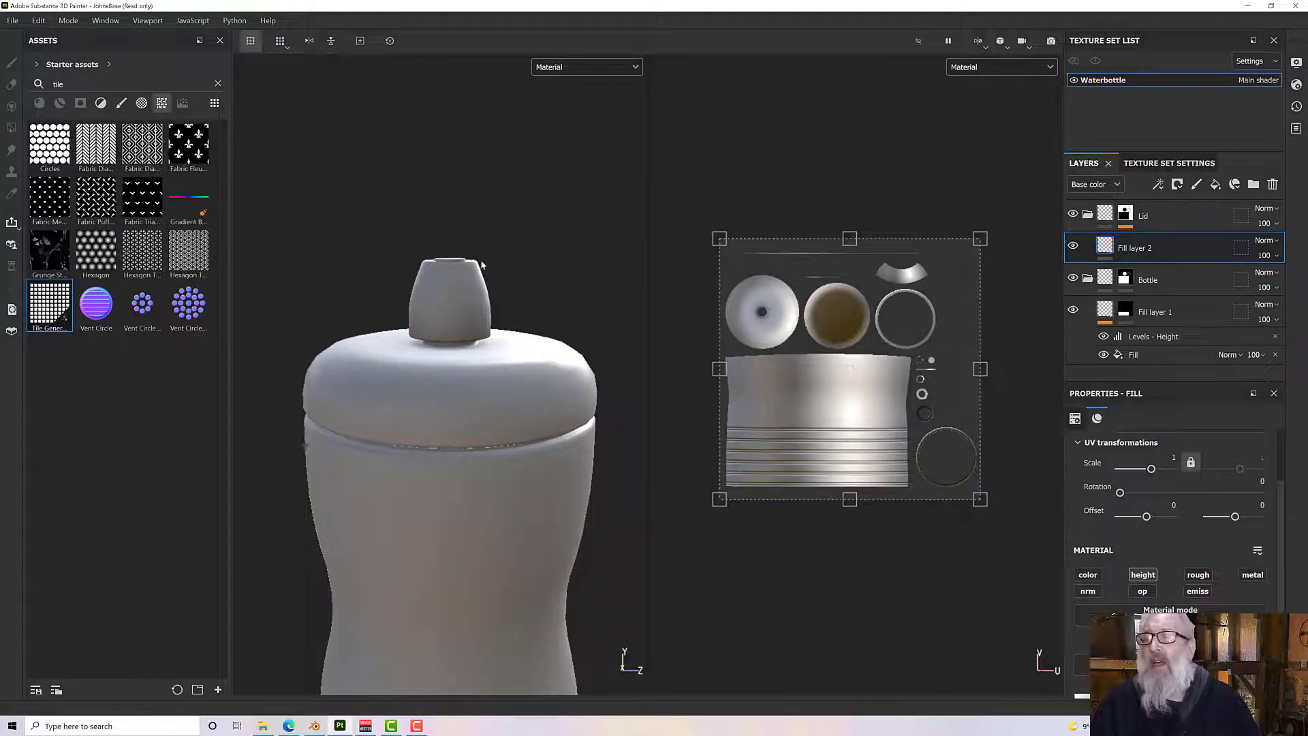
Search the assets for "tile gen" and assign the Tile Generator to the fill layer's height channel.
left_click(218, 83)
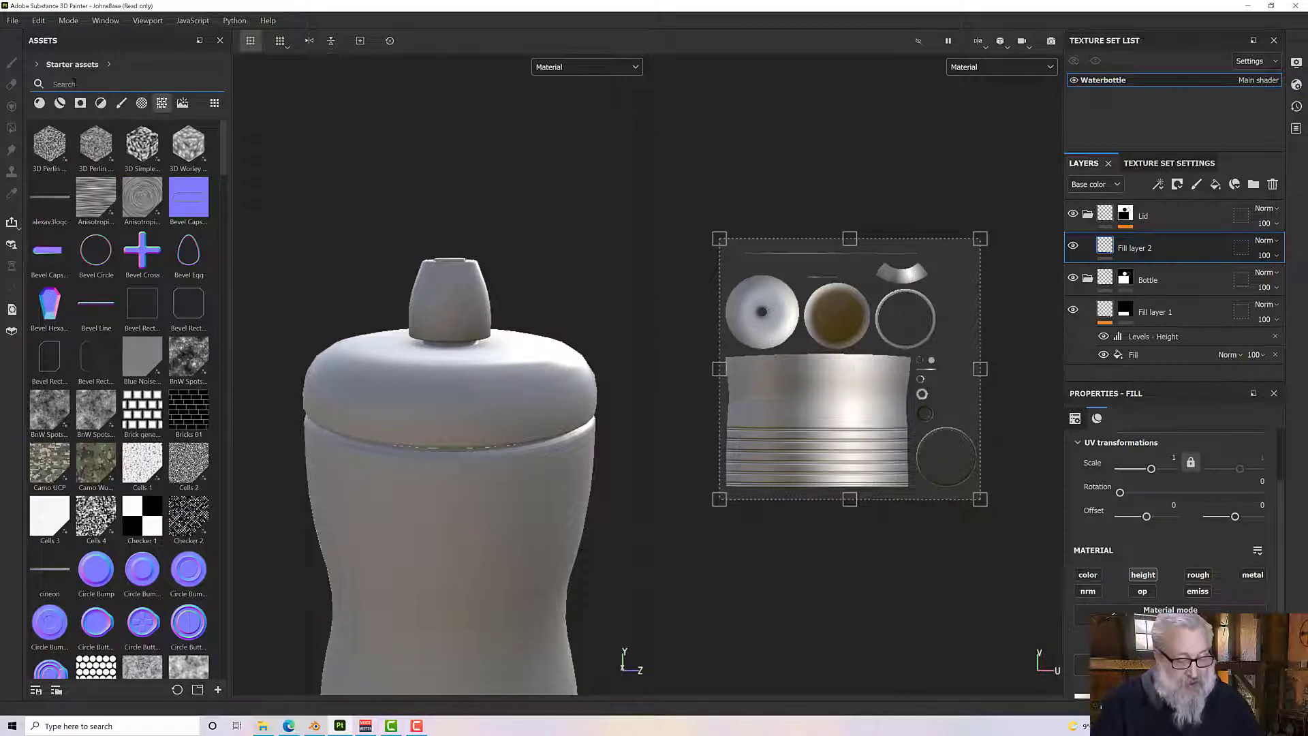
type("tile gen")
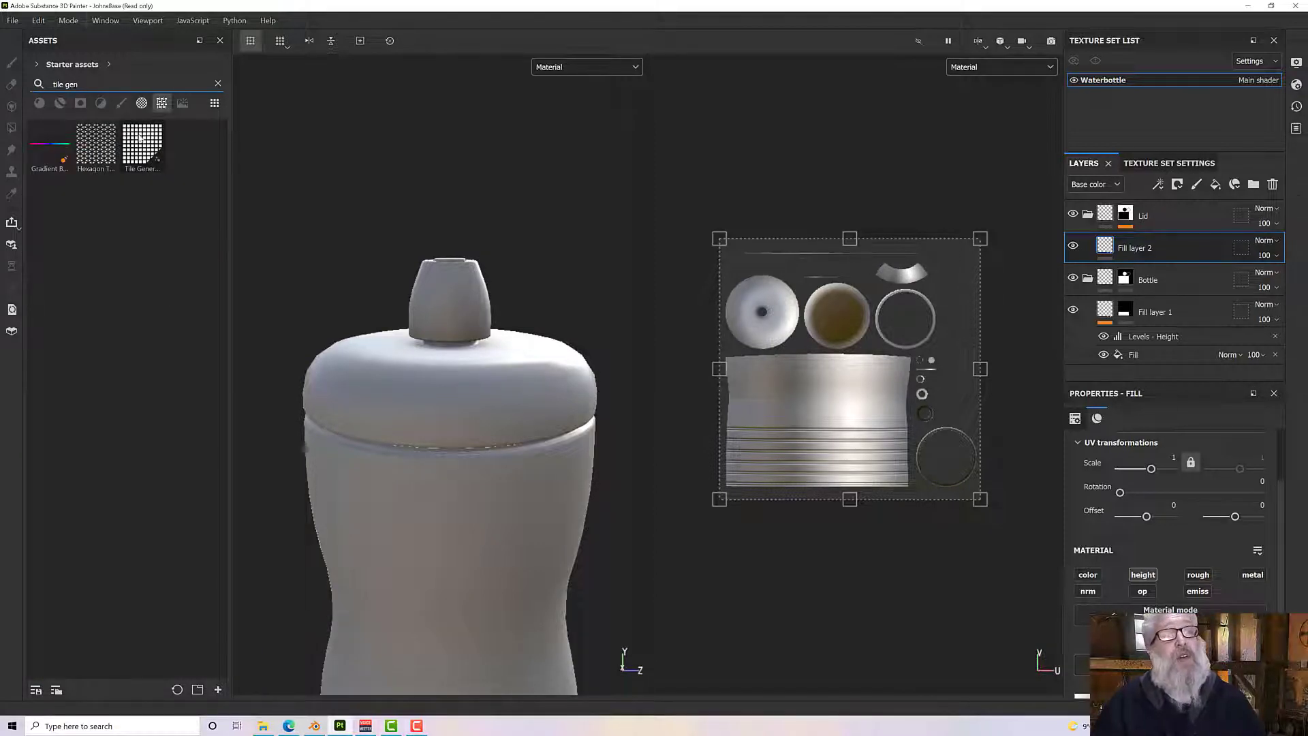
left_click_drag(140, 138, 954, 602)
scroll(423, 422, "up", 4)
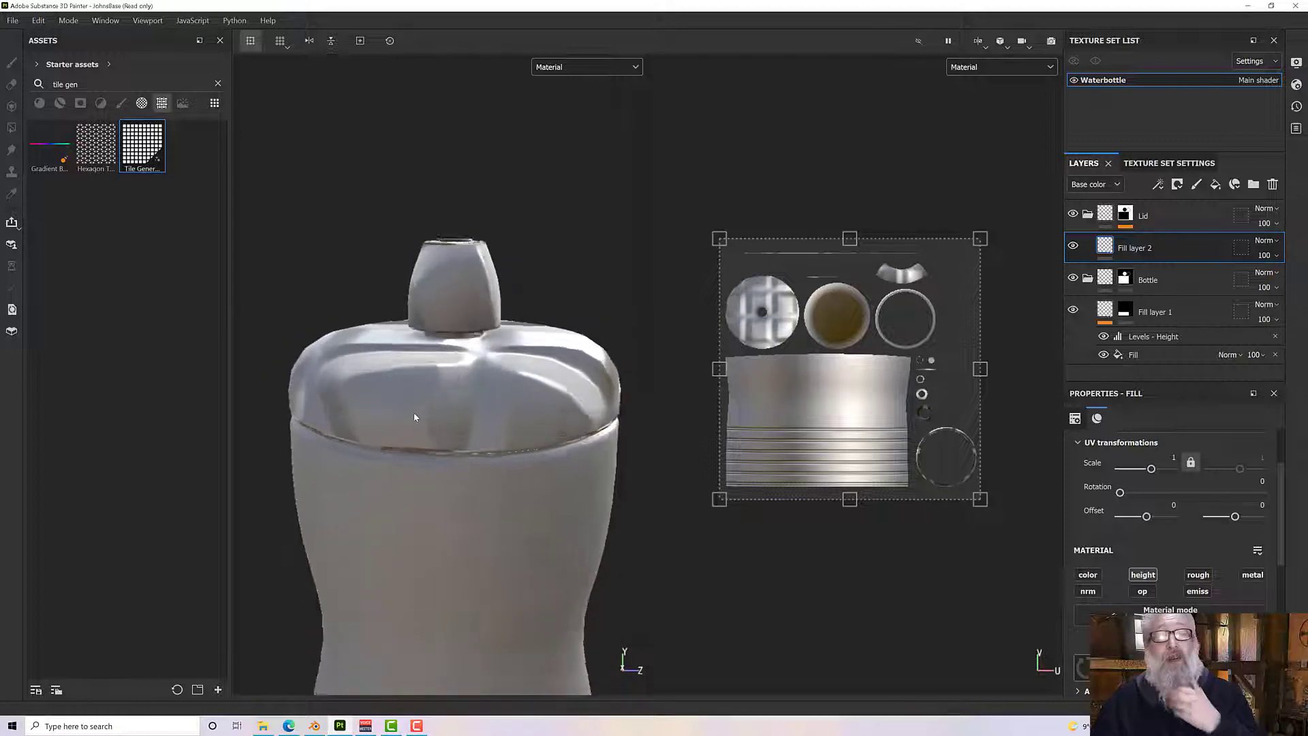
Change the lid fill layer's projection to Cylindrical projection and inspect the pattern around the lid.
scroll(1141, 532, "up", 3)
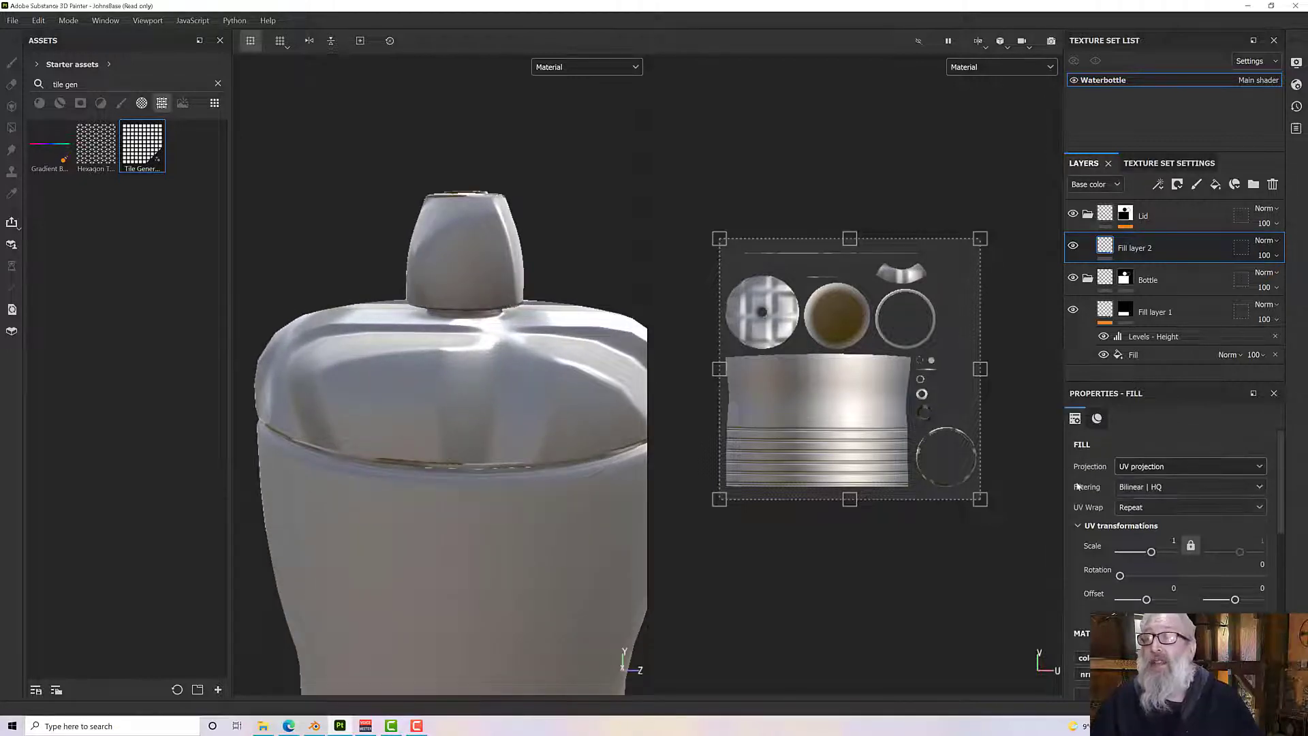
left_click(1141, 468)
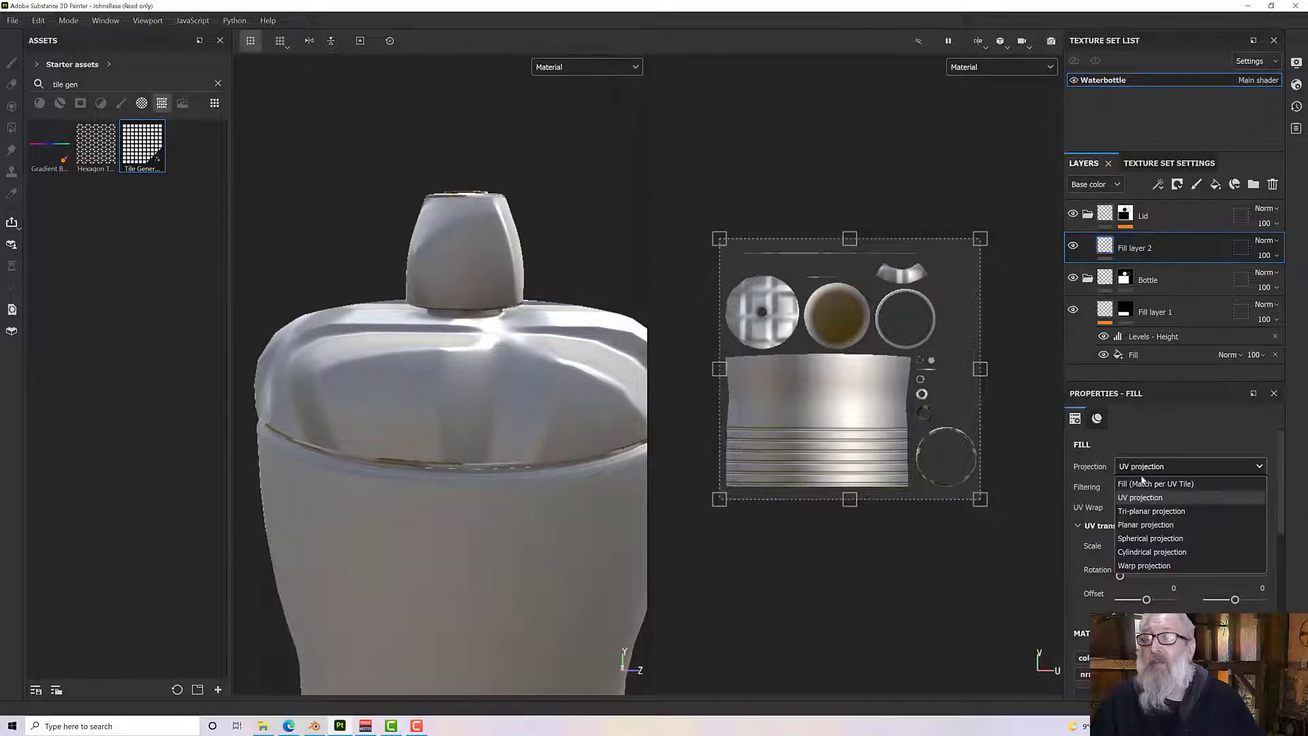
left_click(1125, 552)
scroll(494, 450, "down", 8)
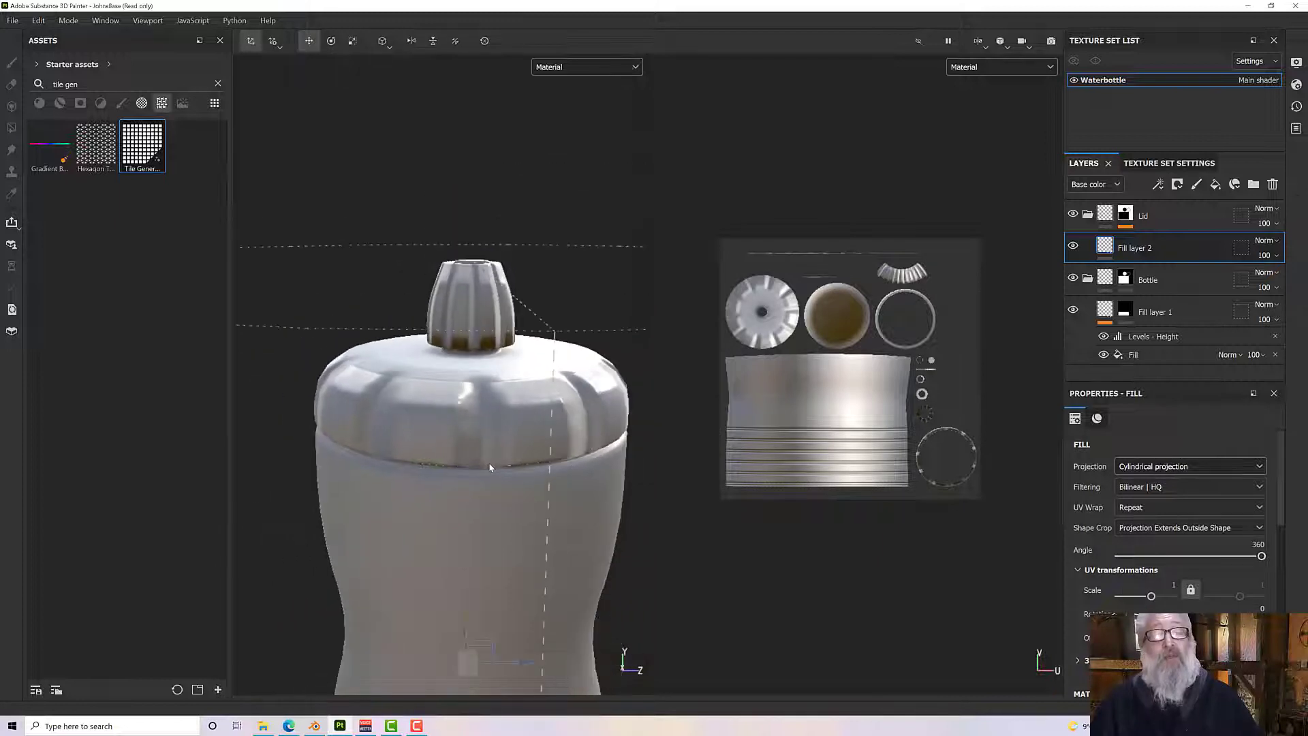
left_click_drag(501, 439, 532, 464, "alt")
scroll(532, 463, "up", 10)
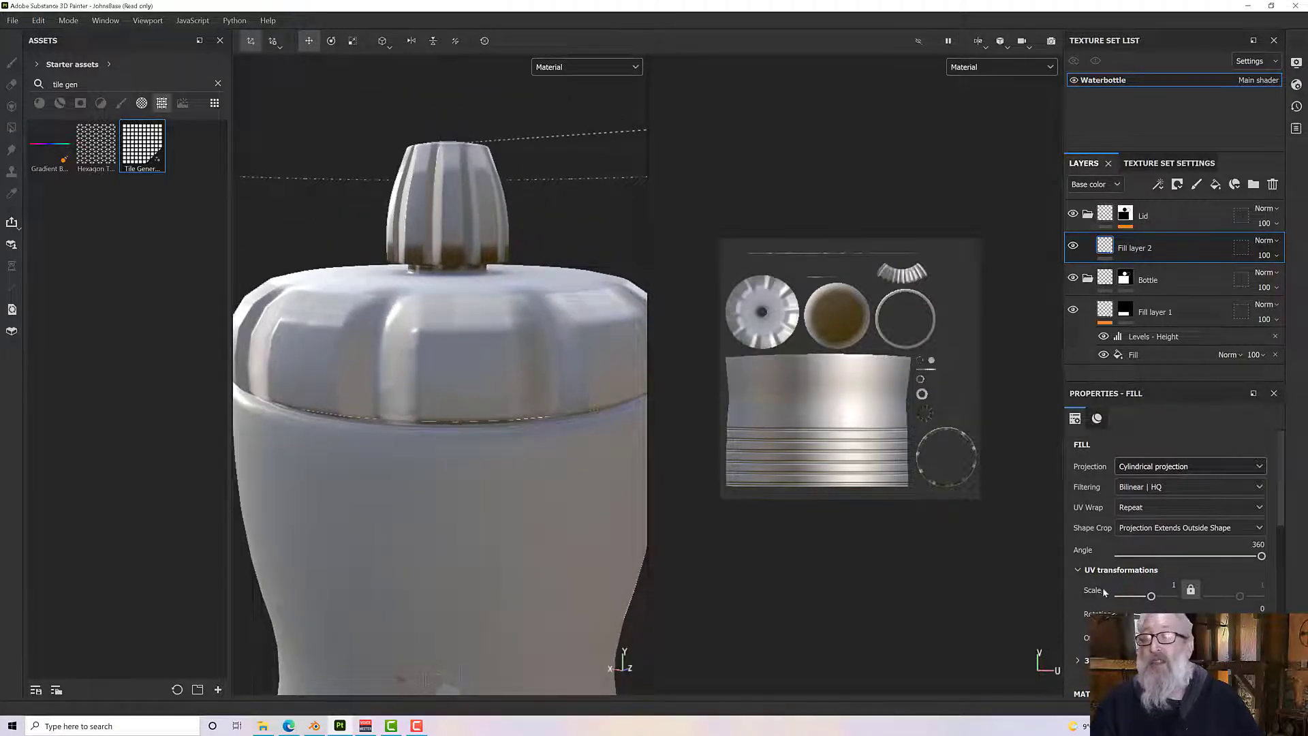
Set the Tile Generator's pattern type to Square for the lid's height fill.
scroll(1126, 606, "down", 3)
scroll(1127, 606, "down", 5)
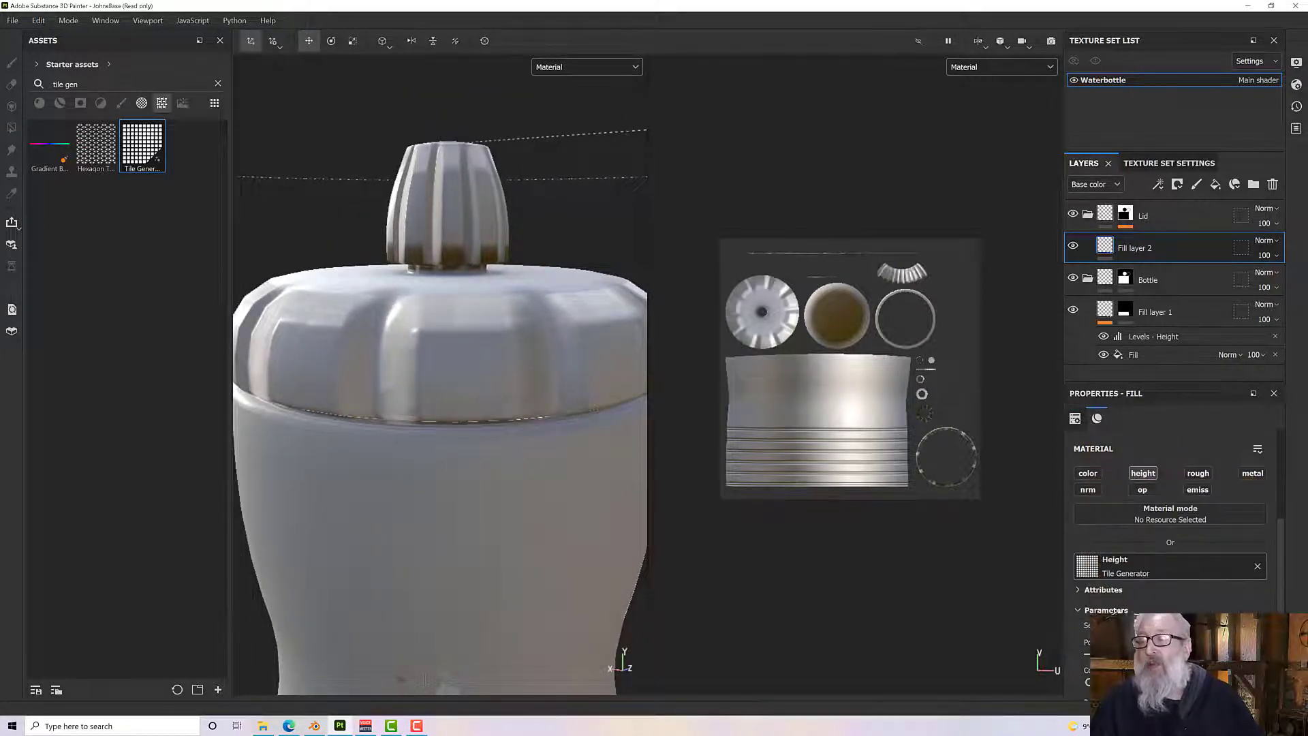
scroll(1167, 586, "down", 2)
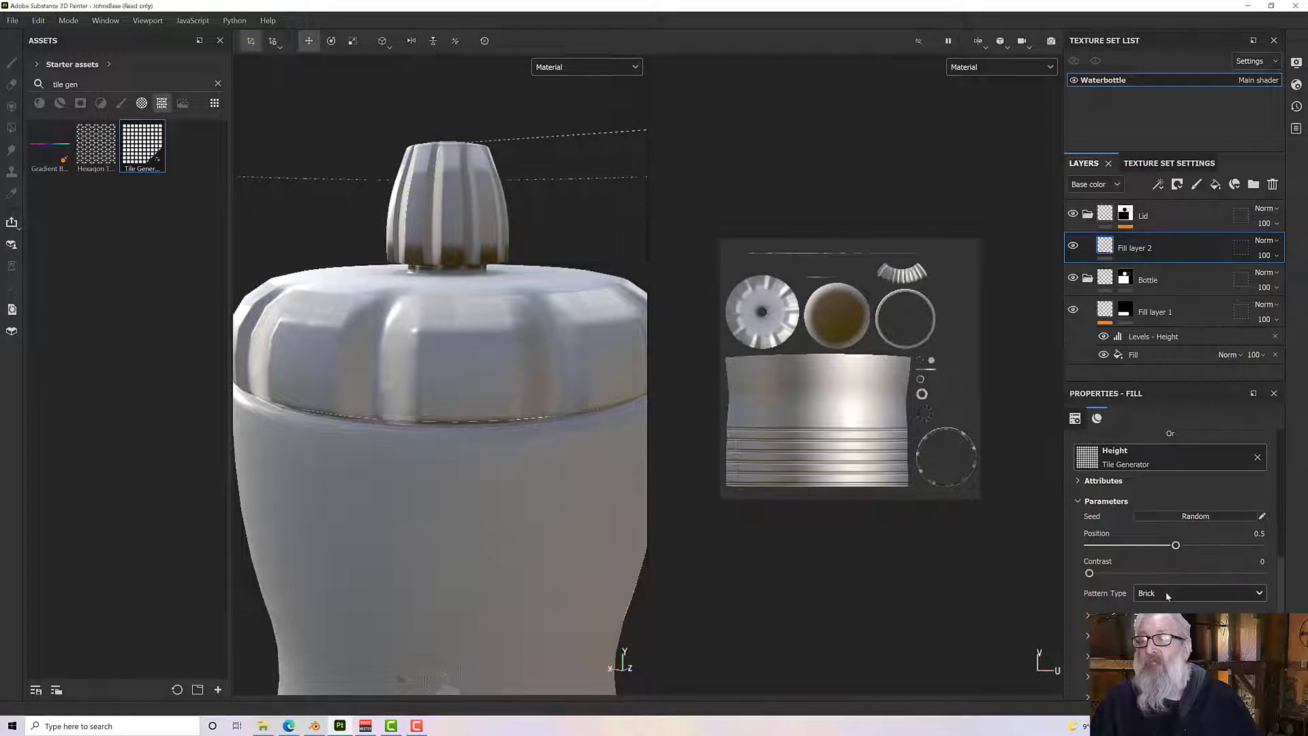
left_click(1166, 591)
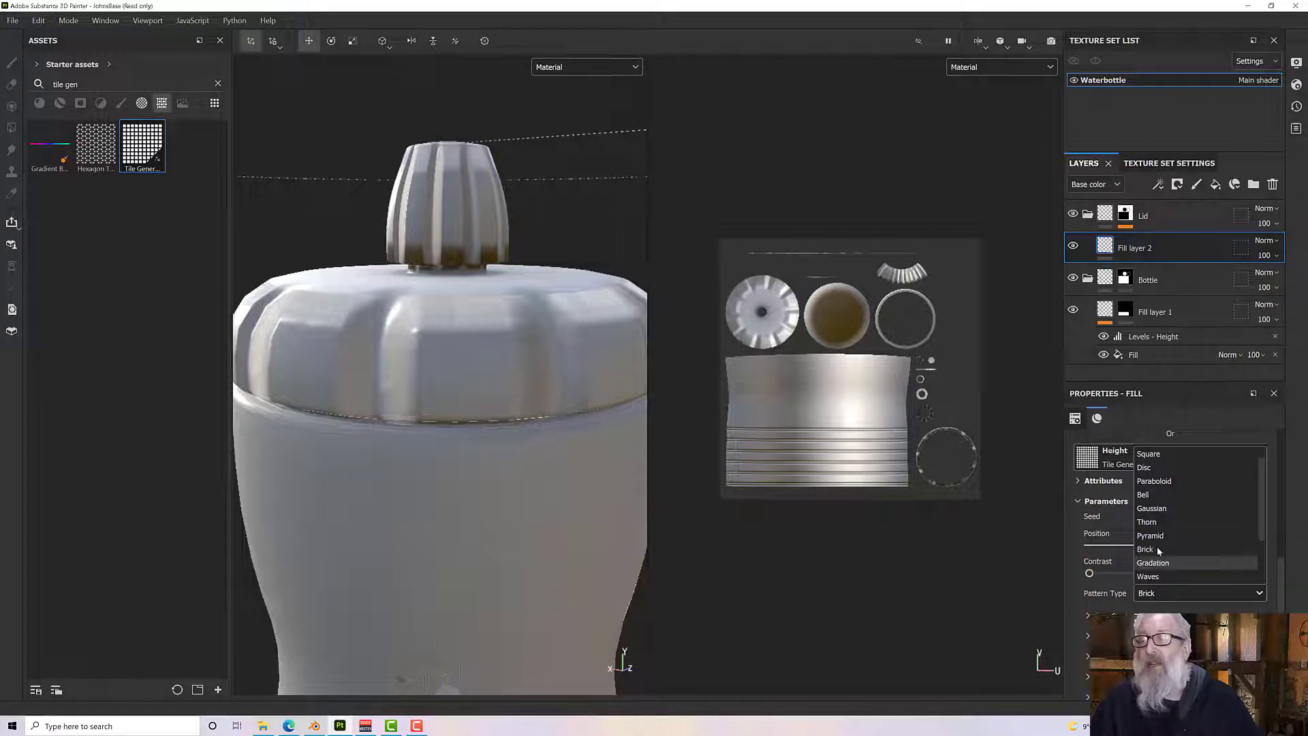
scroll(1172, 484, "up", 1)
left_click(1165, 468)
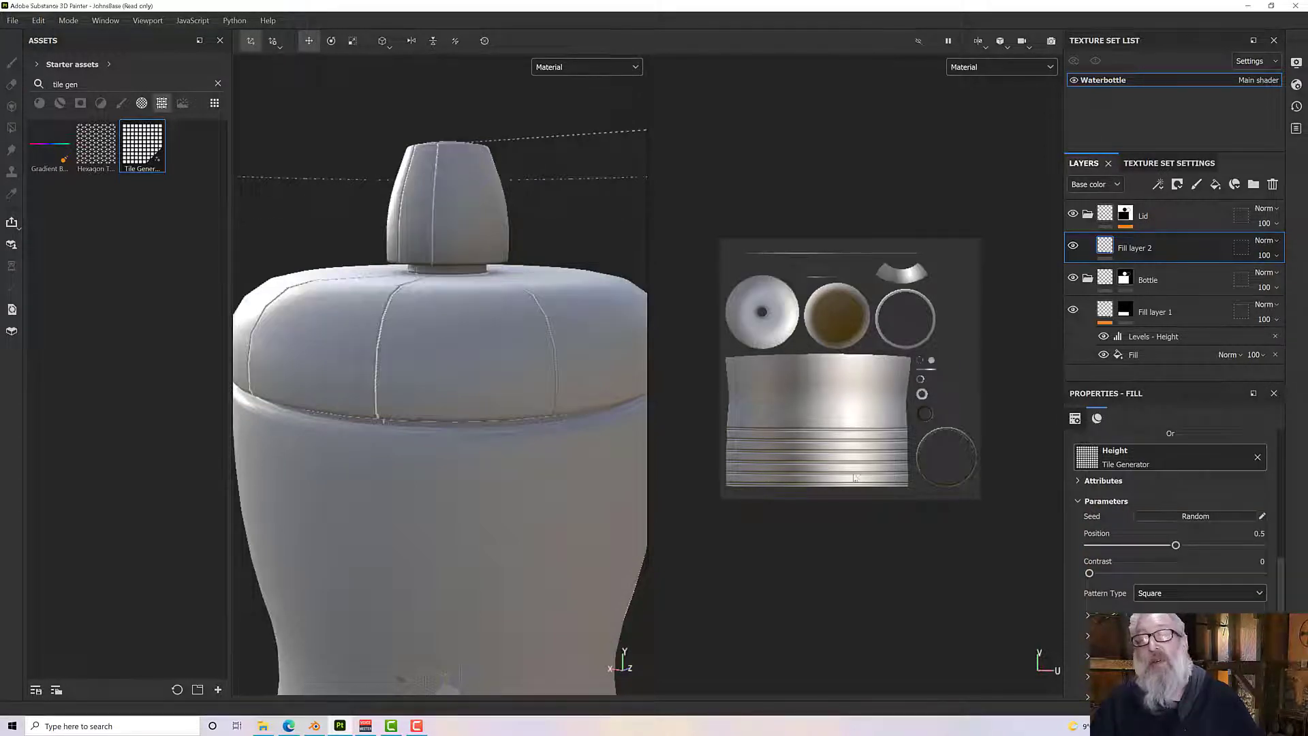
left_click_drag(525, 432, 682, 504, "alt")
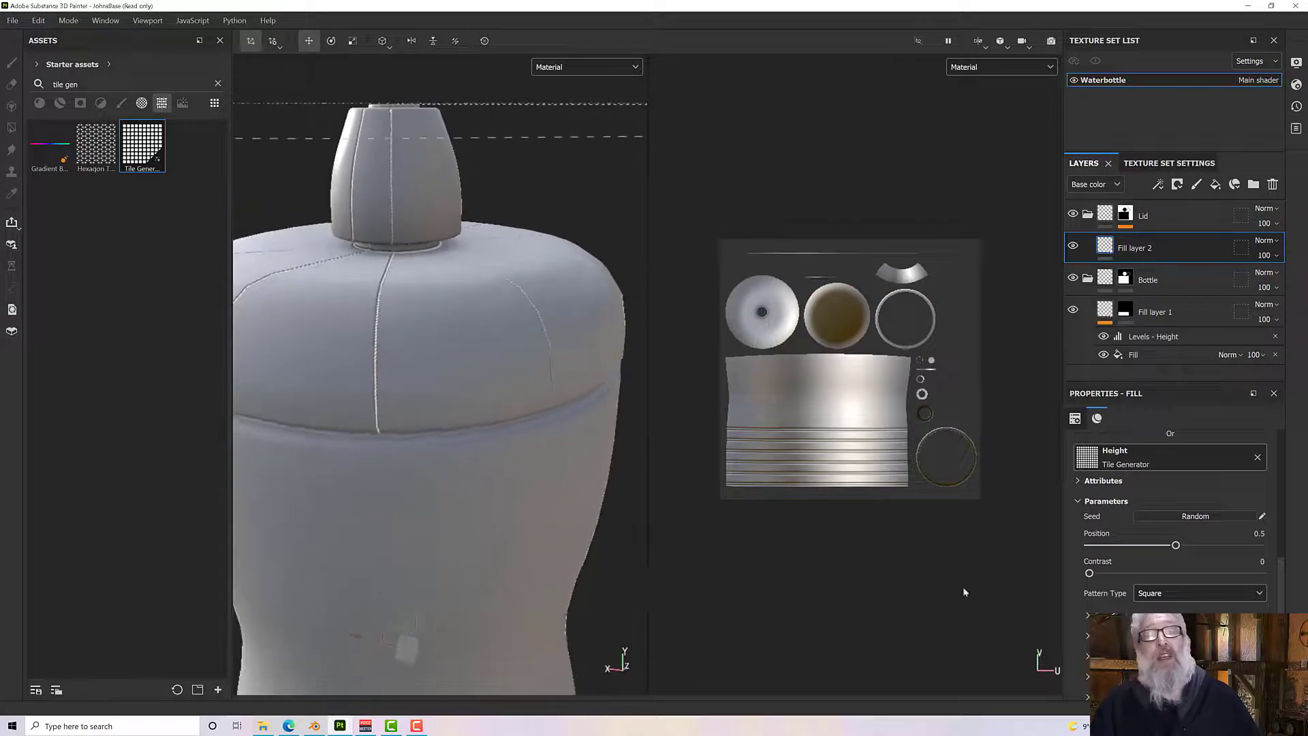
Set the square pattern's Size X to 0.51 in the Tile Generator to widen the lid's grooves.
scroll(1170, 545, "down", 1)
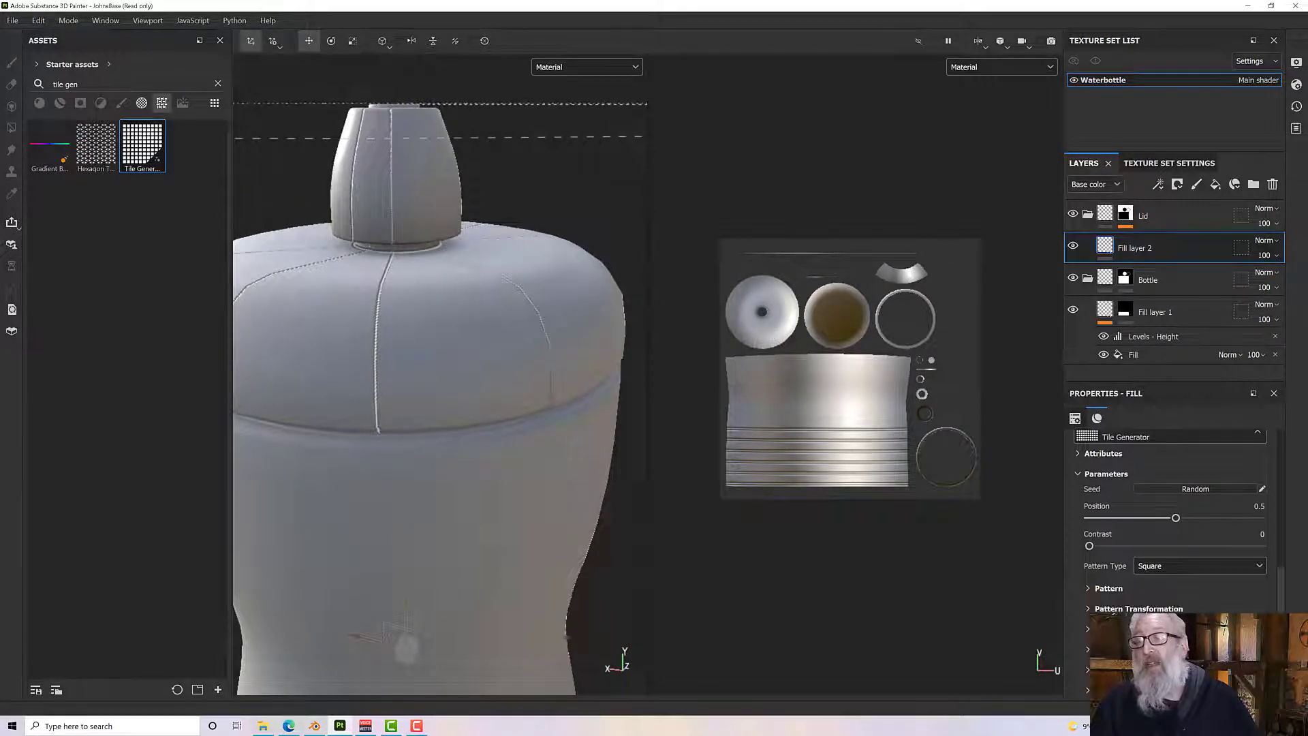
left_click(1089, 588)
scroll(1159, 586, "down", 4)
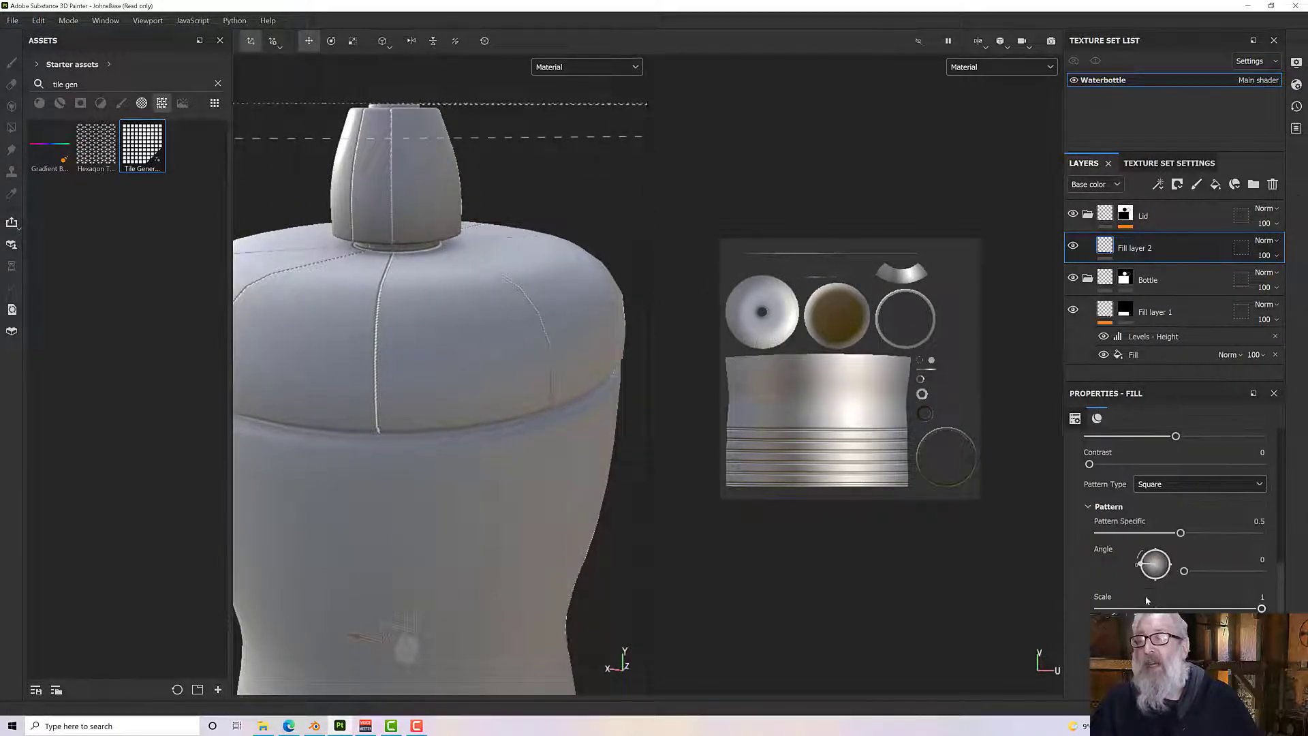
left_click_drag(1263, 581, 1183, 609)
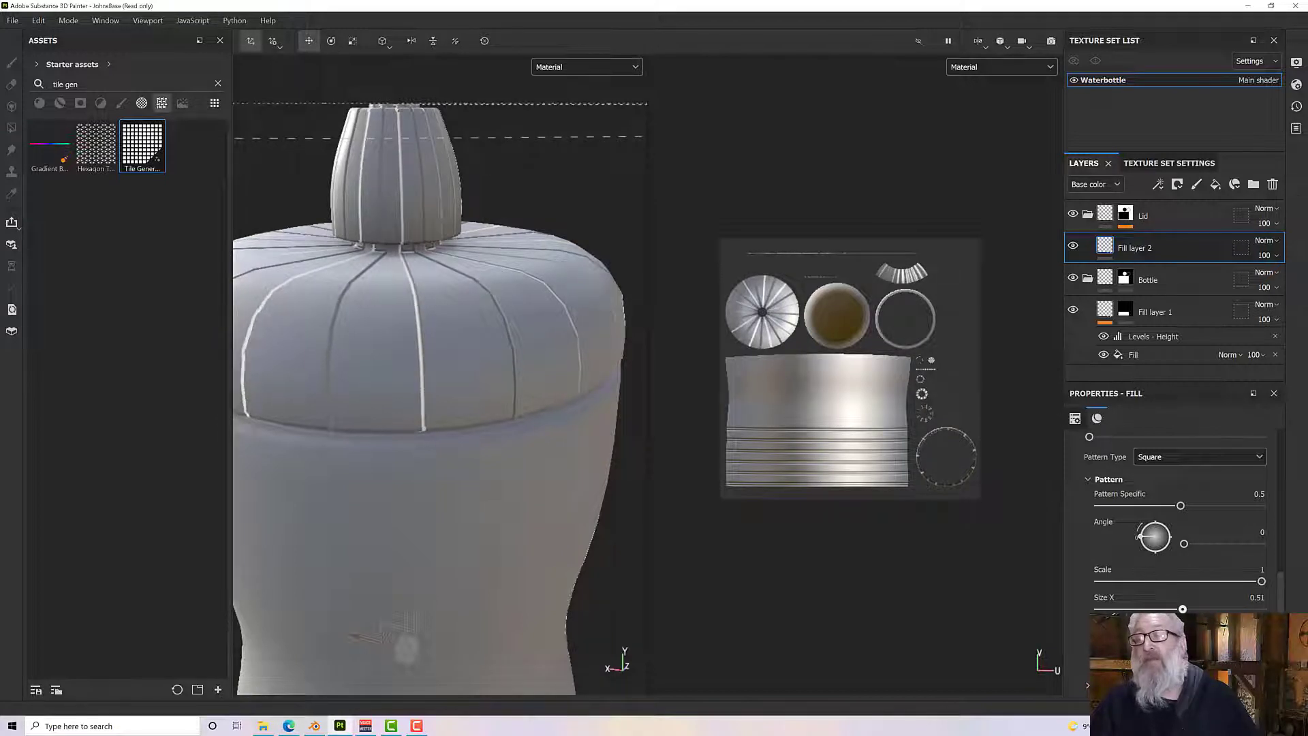
left_click_drag(478, 422, 801, 548, "alt")
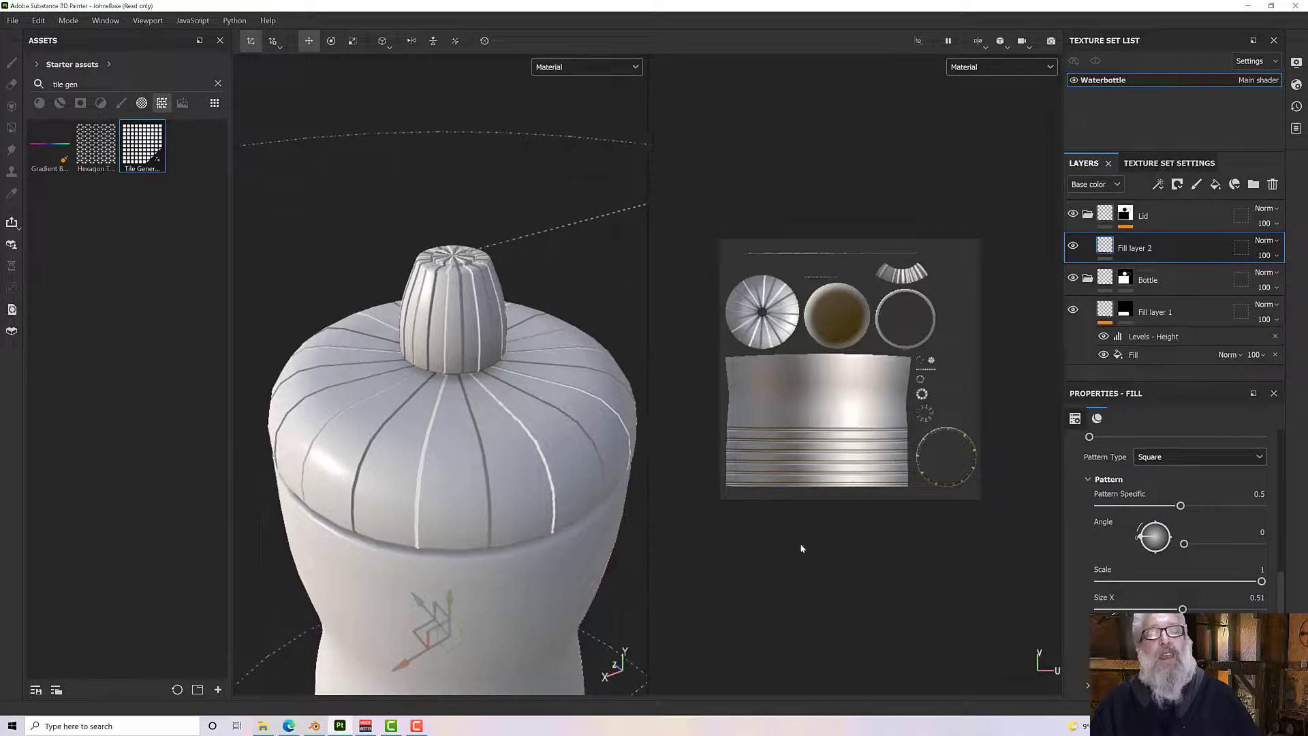
Set the pattern's Tiling to 12 to make fine vertical ridges and inspect them around the lid.
scroll(1099, 557, "down", 3)
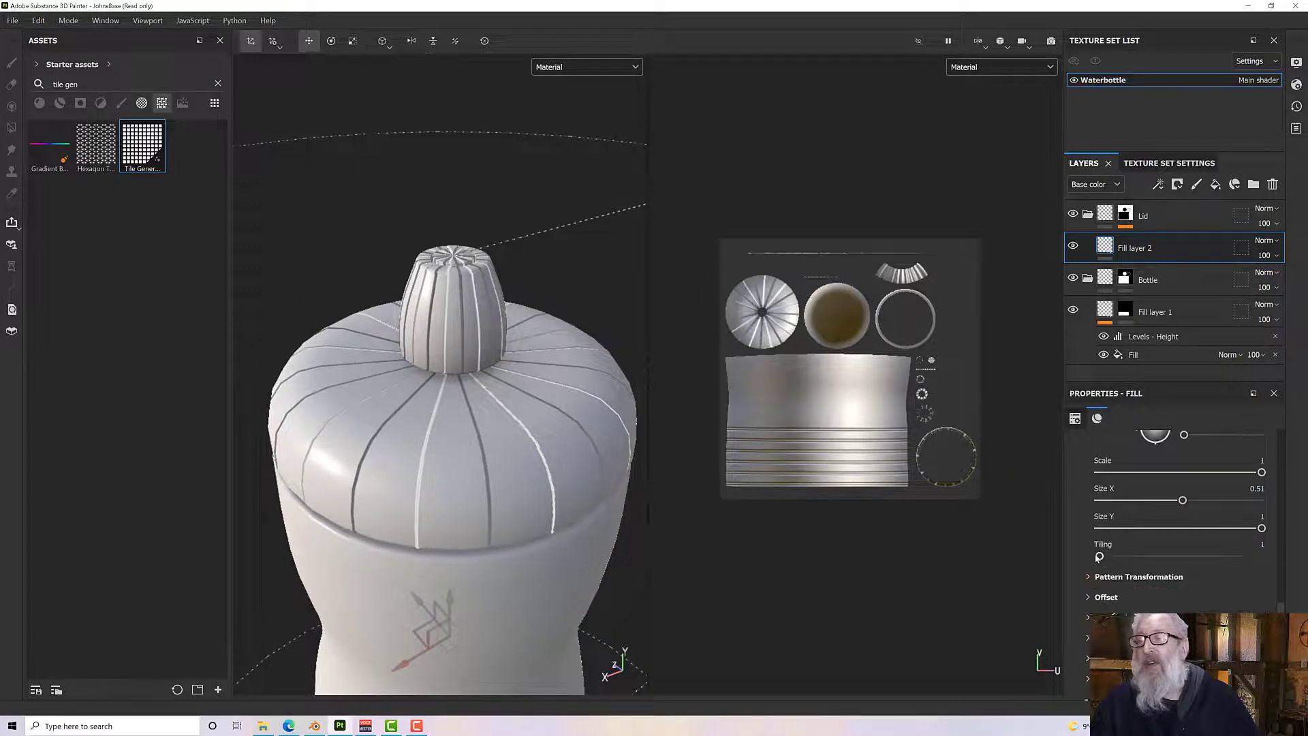
left_click_drag(1100, 557, 1217, 565)
left_click_drag(583, 550, 560, 536, "alt")
scroll(565, 546, "up", 5)
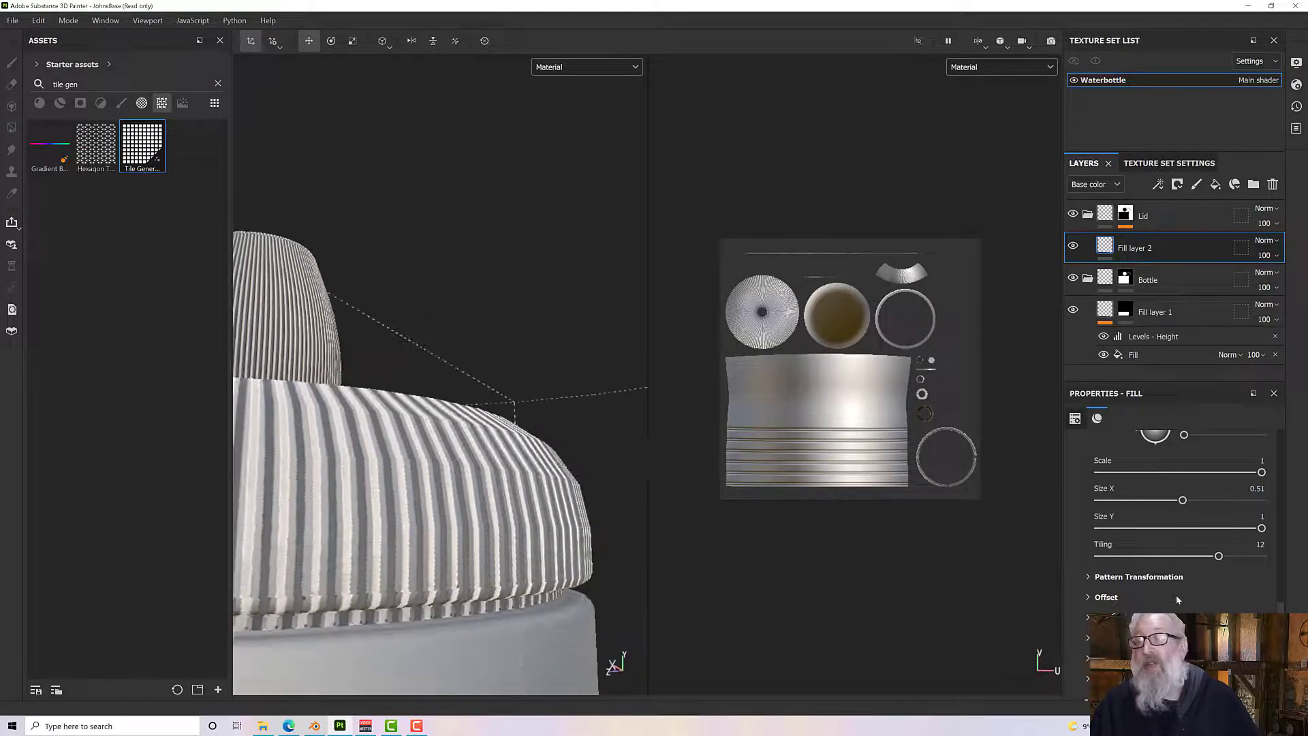
scroll(1091, 577, "down", 2)
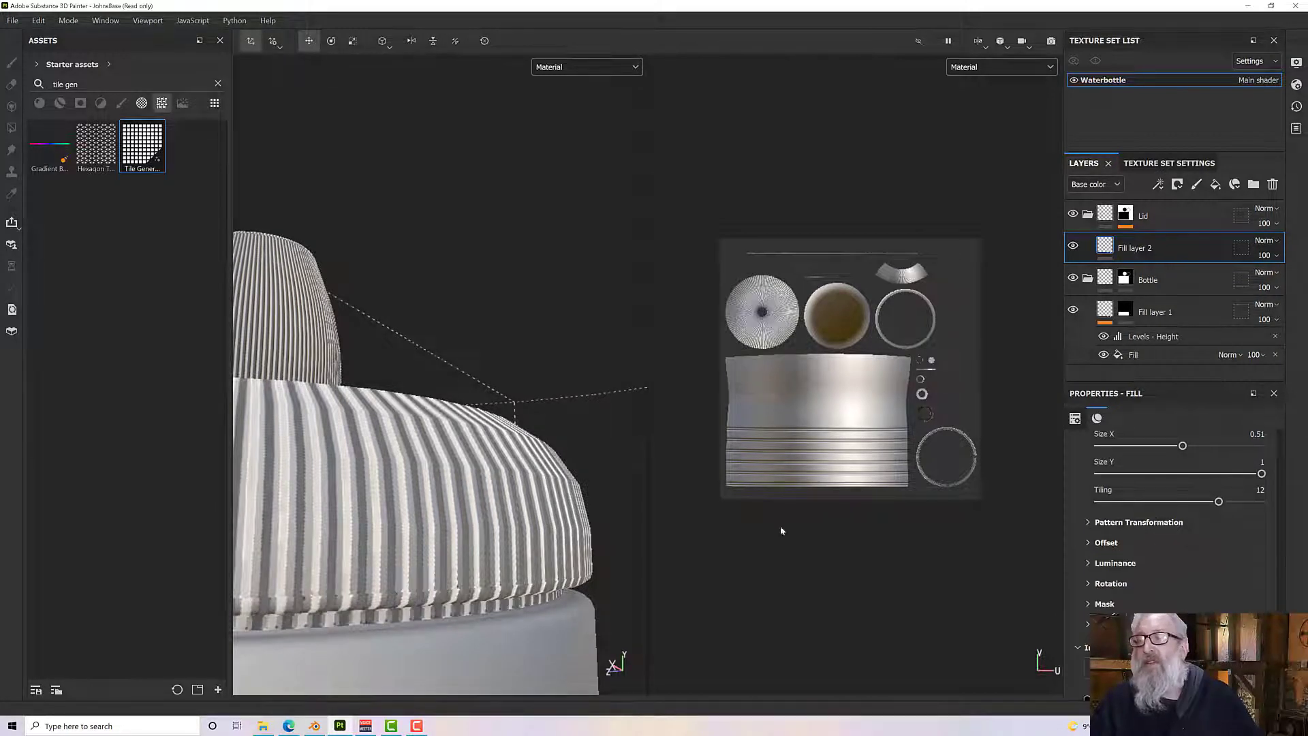
left_click_drag(780, 529, 508, 518, "alt")
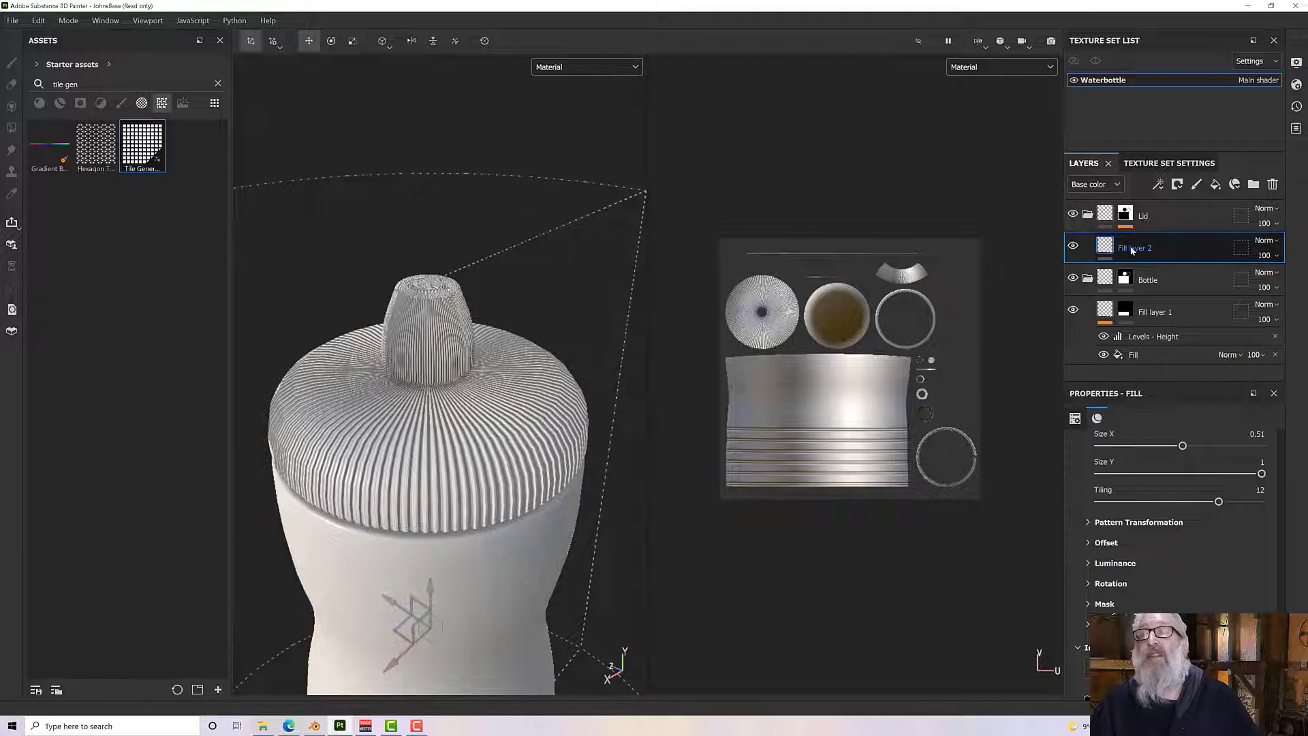
Add a black mask to the lid's fill layer and display the mask channel in the viewports.
right_click(1132, 250)
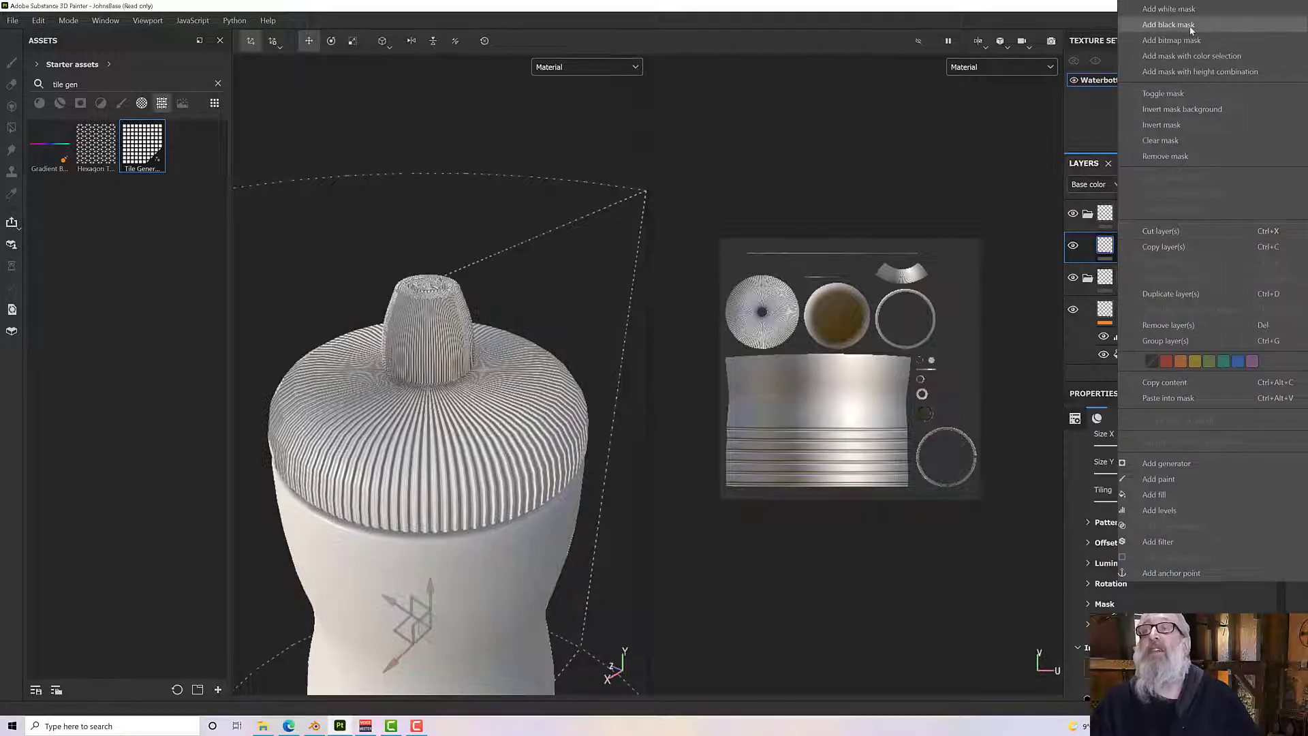
left_click(1169, 26)
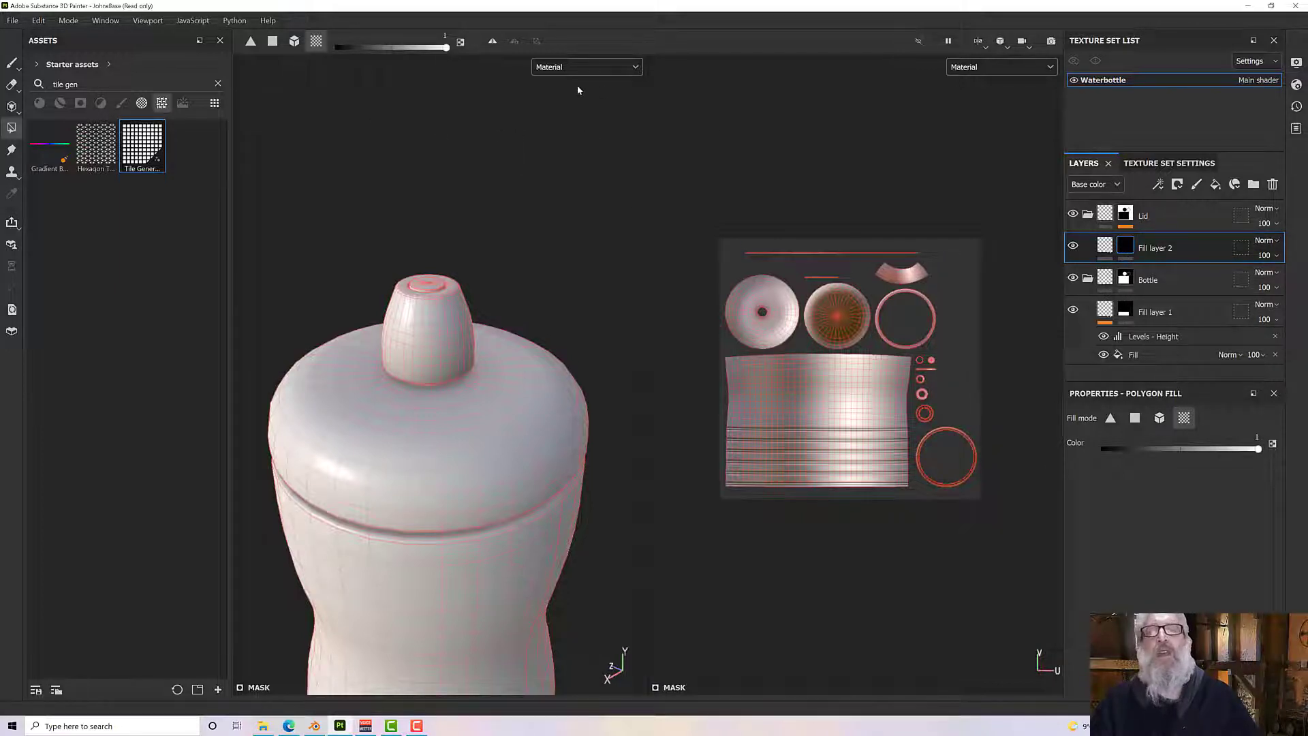
left_click(579, 67)
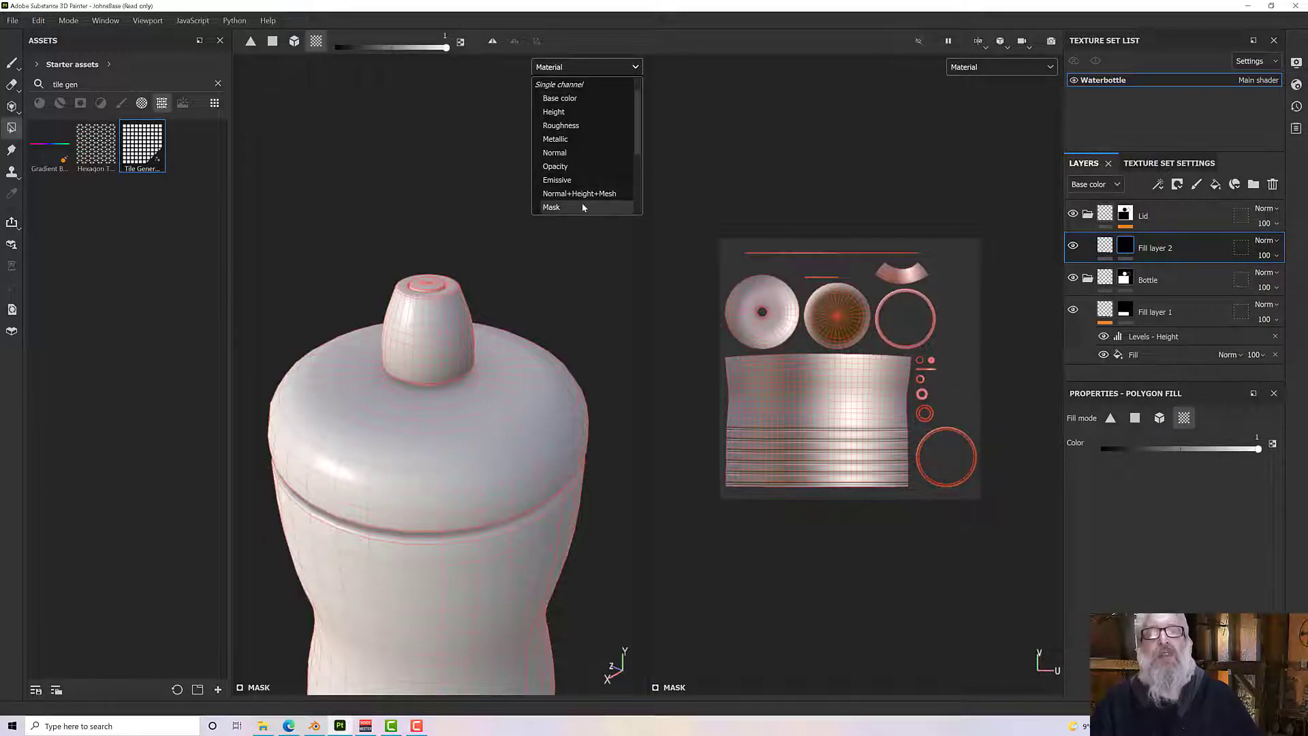
left_click(583, 207)
left_click_drag(572, 325, 603, 253, "alt")
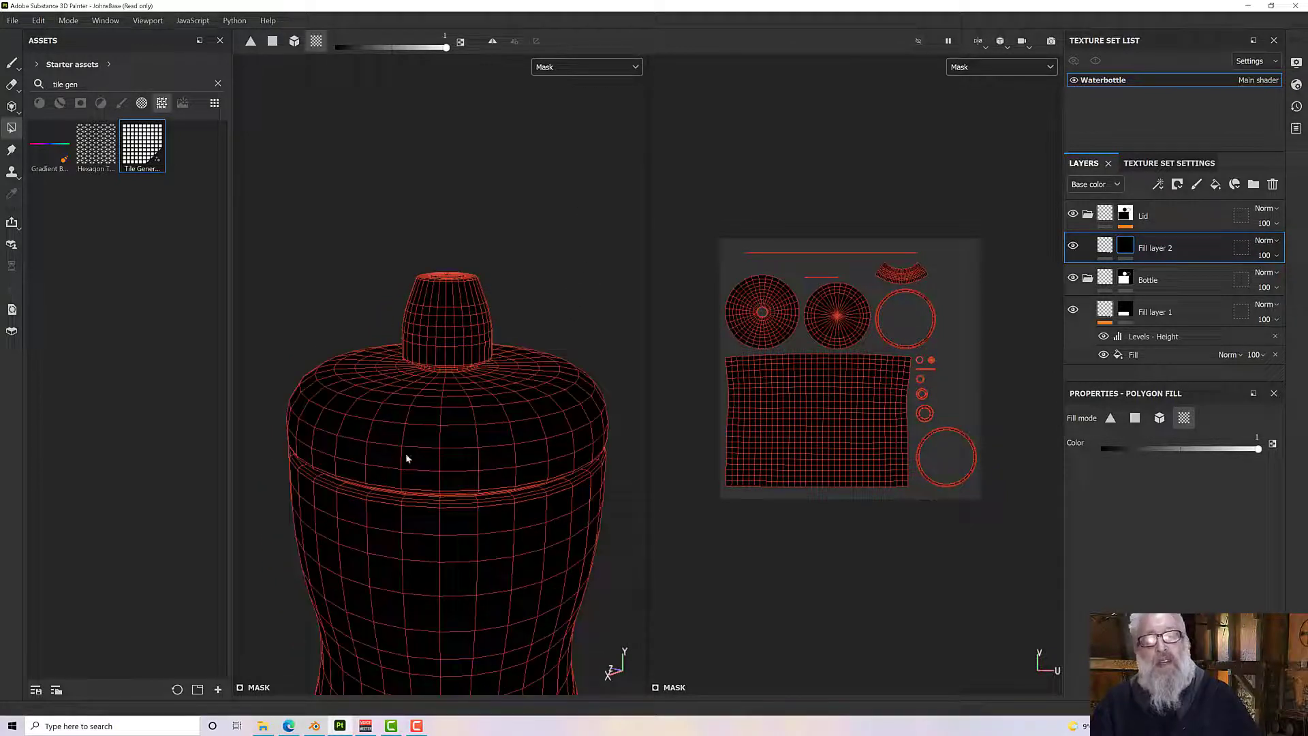
left_click_drag(486, 473, 437, 363, "alt")
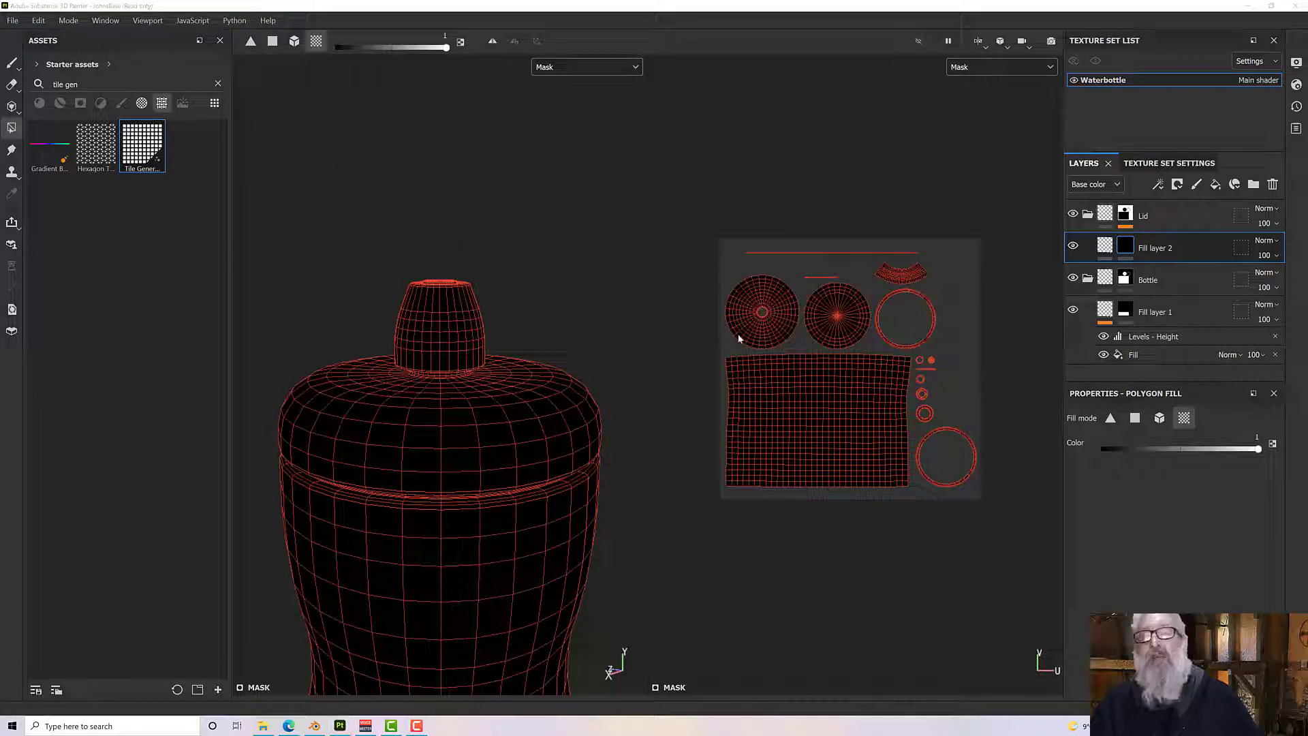
left_click_drag(604, 346, 595, 322, "alt")
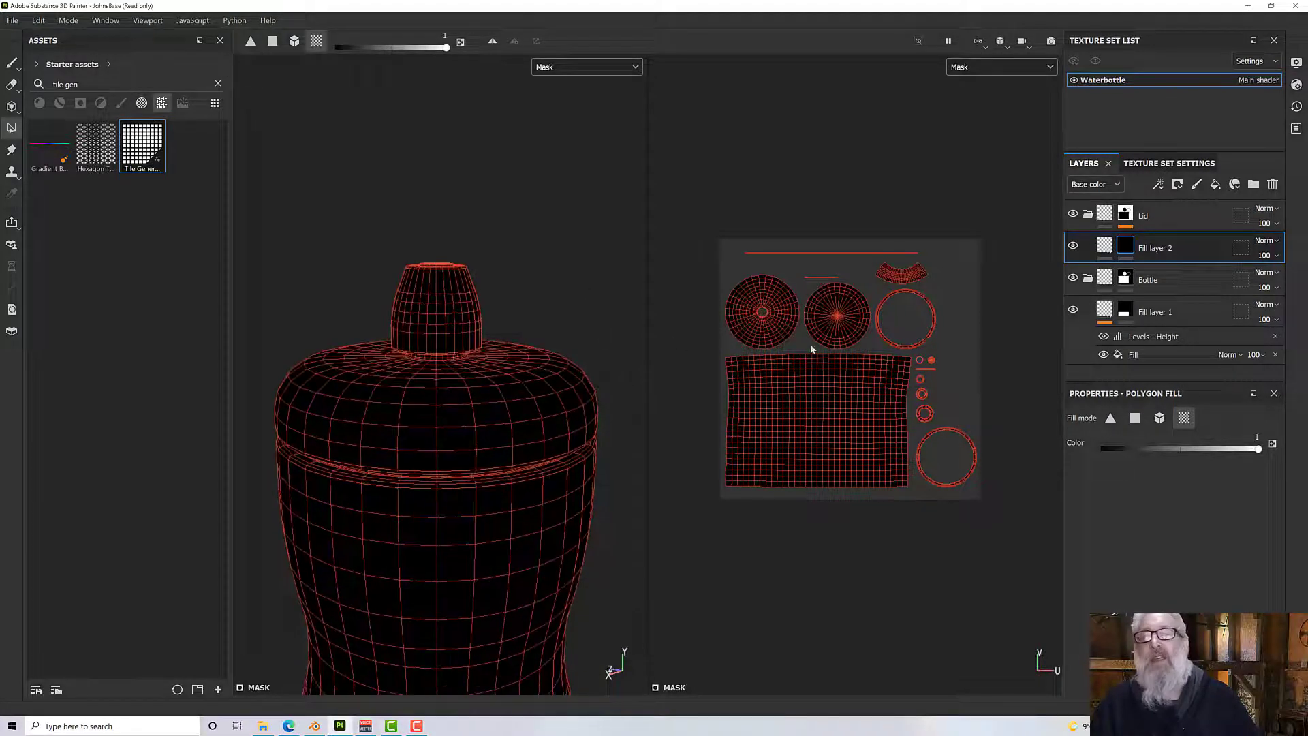
Use quad Polygon Fill in the UV view to mask an arc of the lid's outer band white, clearing excess inner faces.
scroll(904, 307, "up", 6)
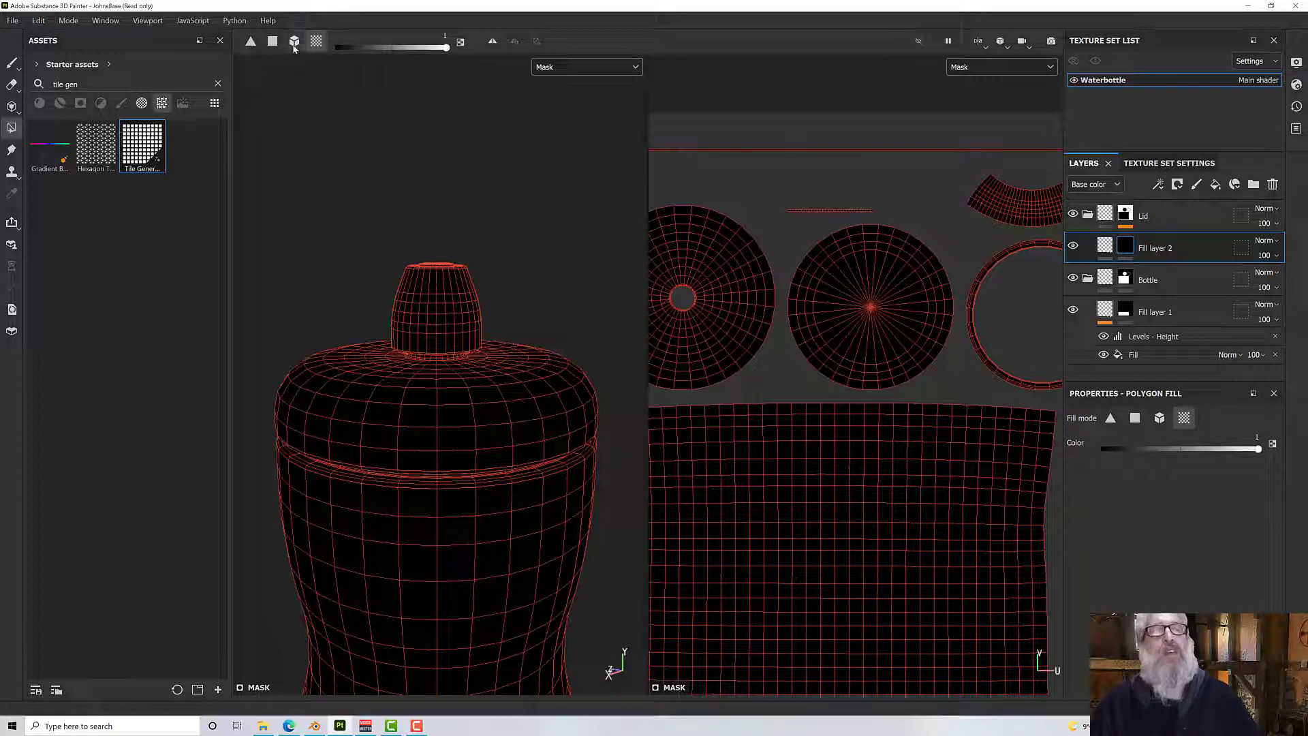
left_click(272, 42)
mouse_move(773, 328)
left_mouse_down()
mouse_move(758, 257)
mouse_move(765, 266)
mouse_move(743, 244)
mouse_move(737, 262)
mouse_move(765, 288)
left_mouse_up()
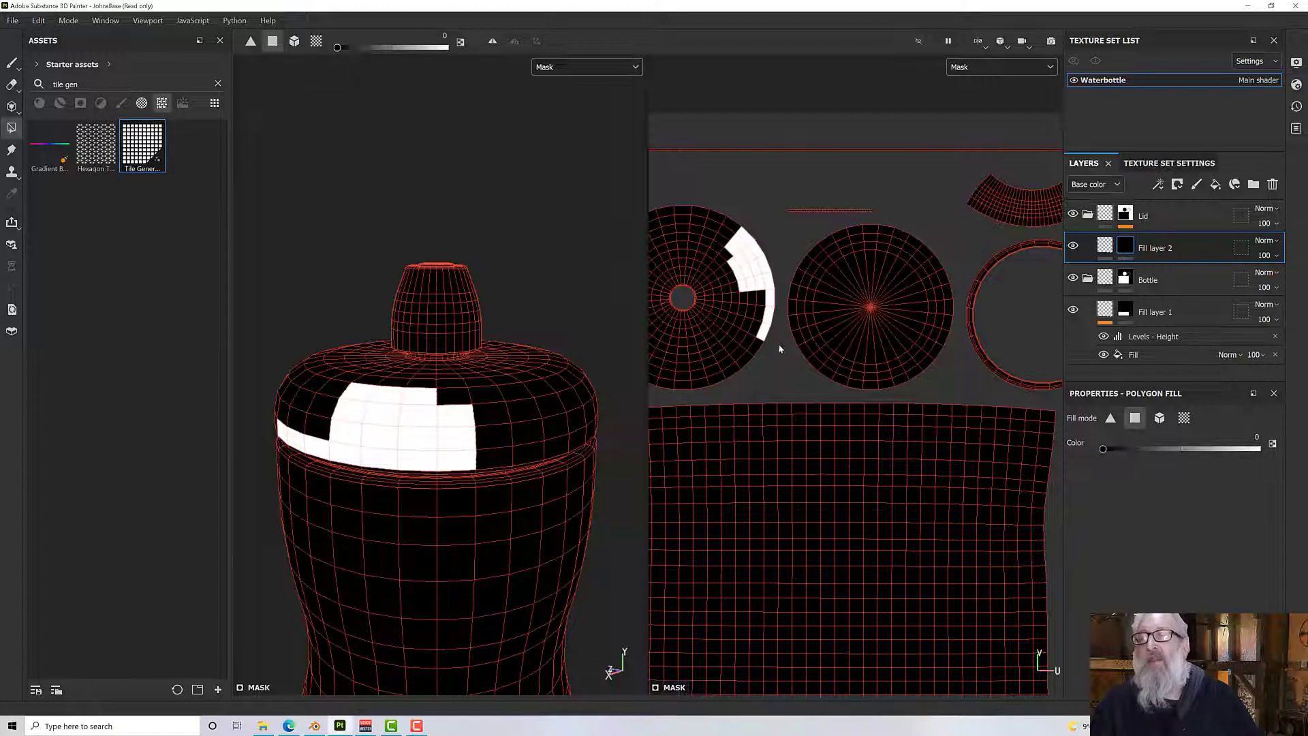
left_click_drag(736, 272, 772, 325)
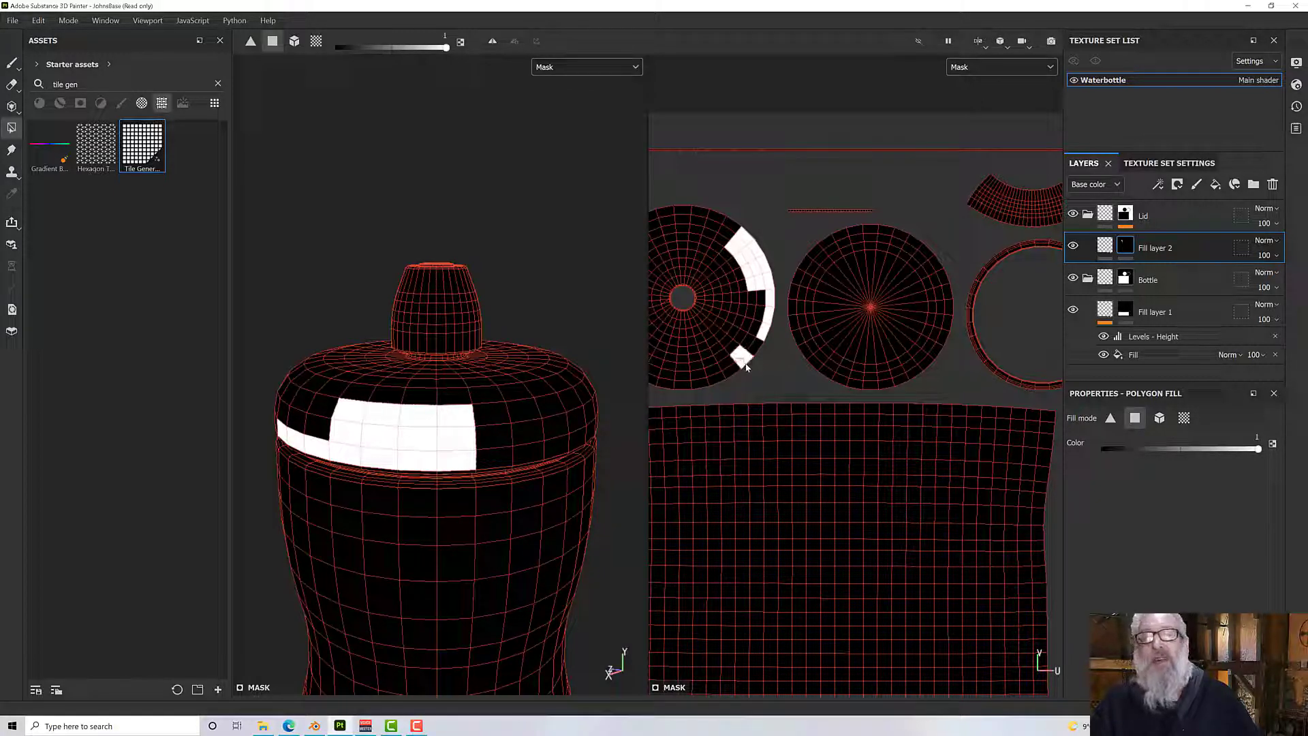
mouse_move(747, 367)
left_mouse_down()
mouse_move(760, 333)
mouse_move(744, 357)
left_mouse_up()
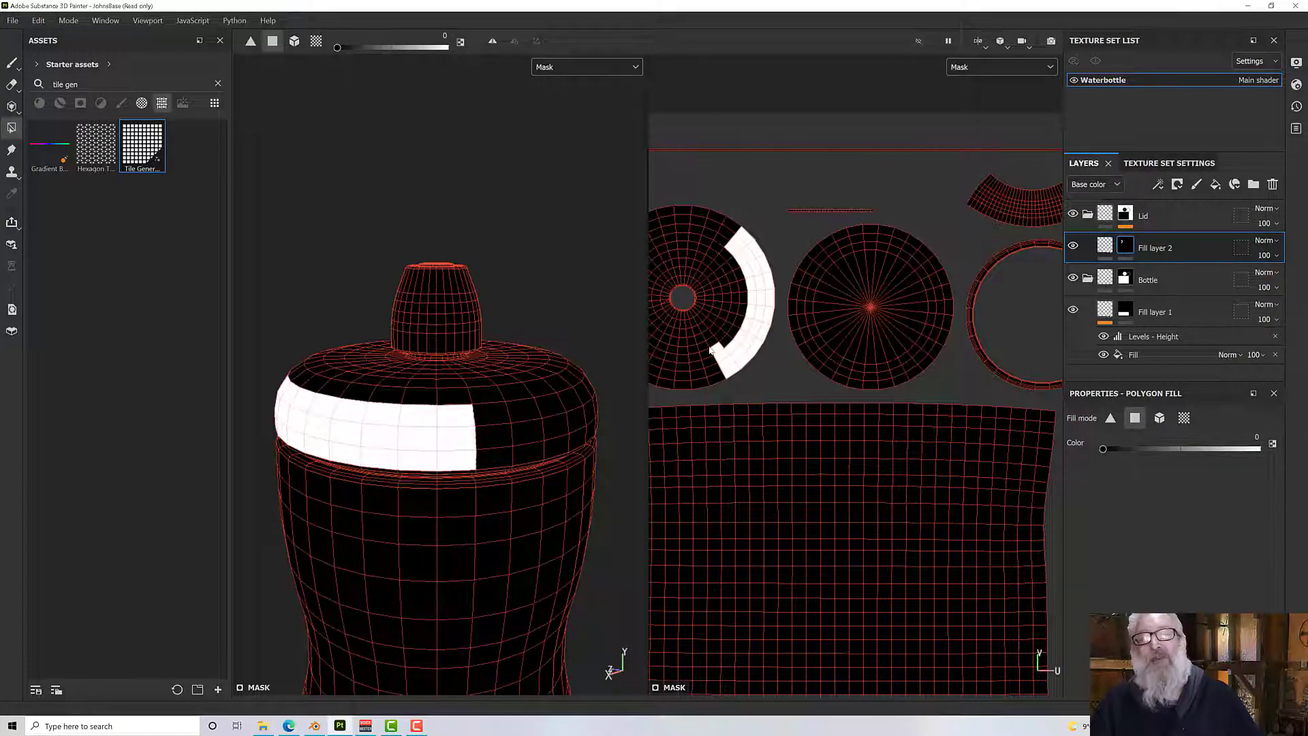
Fill the remaining faces around the lid's outer band white to complete the mask ring, clearing stray inner faces.
middle_click_drag(773, 332, 917, 284)
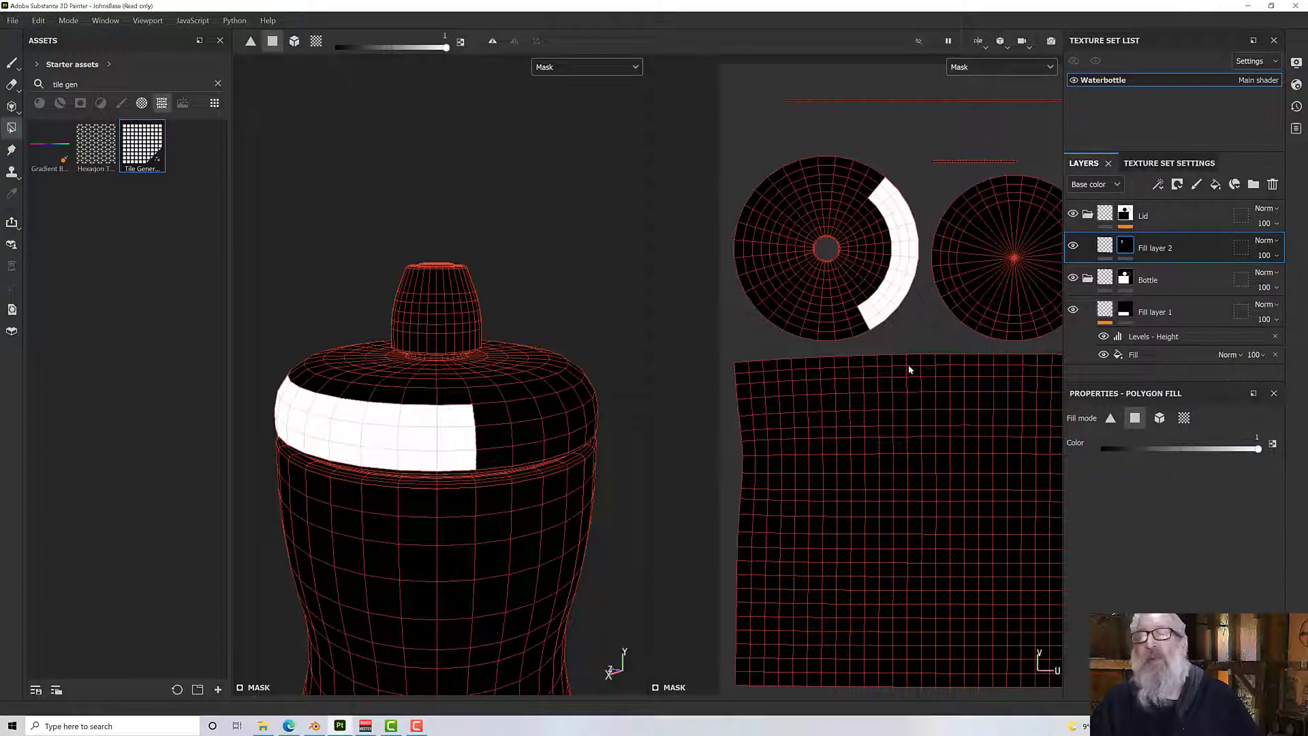
left_click_drag(873, 348, 759, 318)
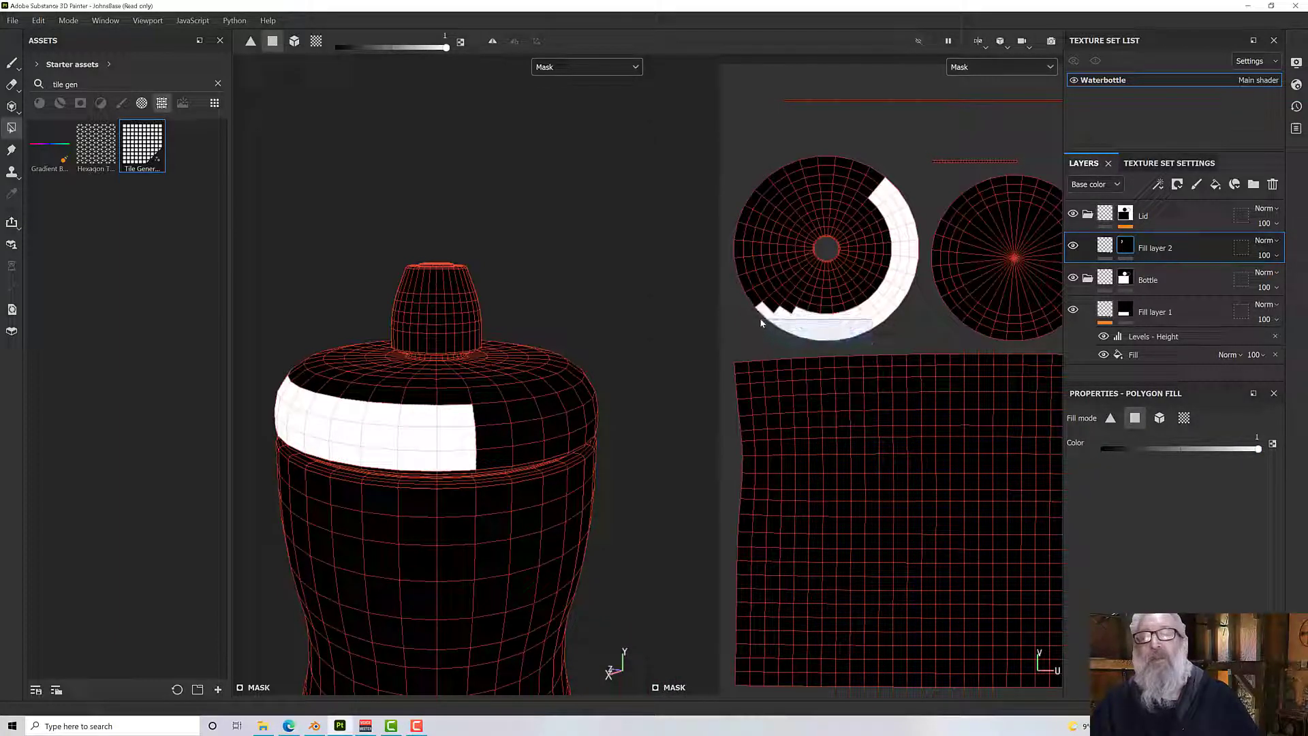
mouse_move(733, 196)
left_mouse_down()
mouse_move(755, 311)
mouse_move(754, 273)
left_mouse_up()
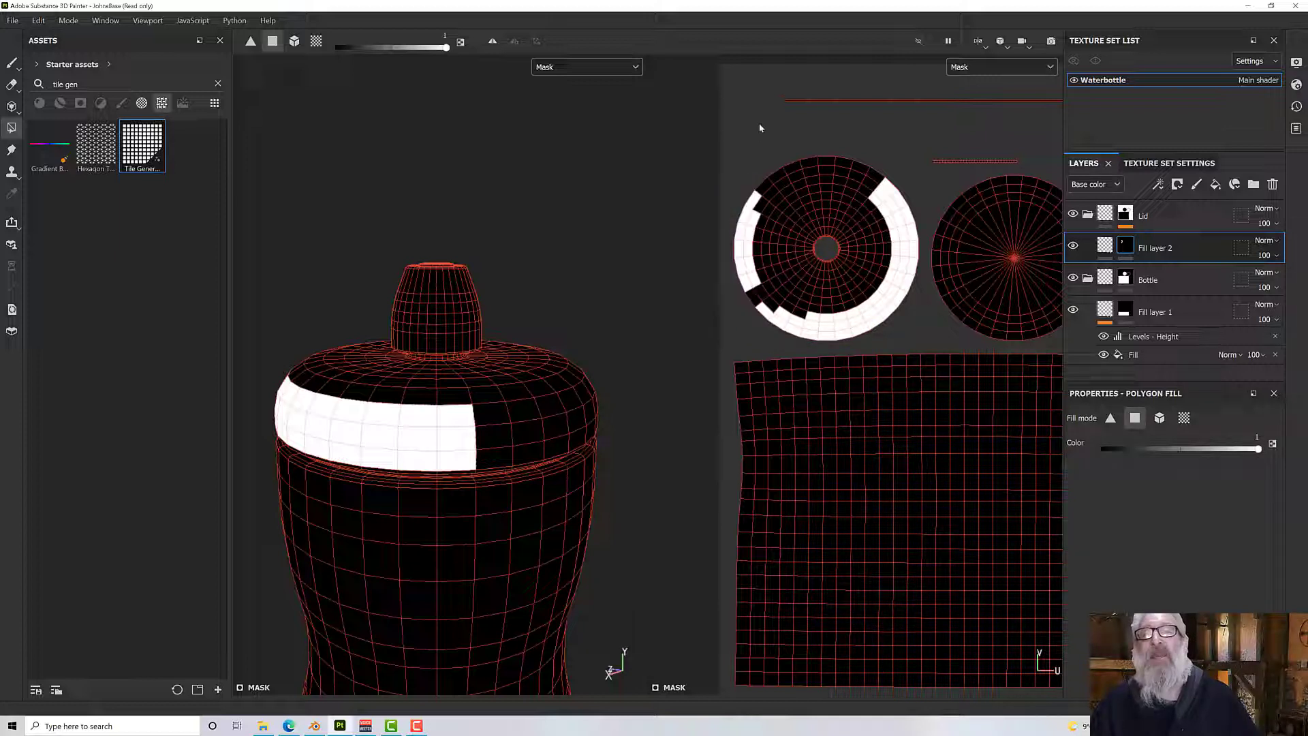
left_click_drag(849, 160, 869, 190)
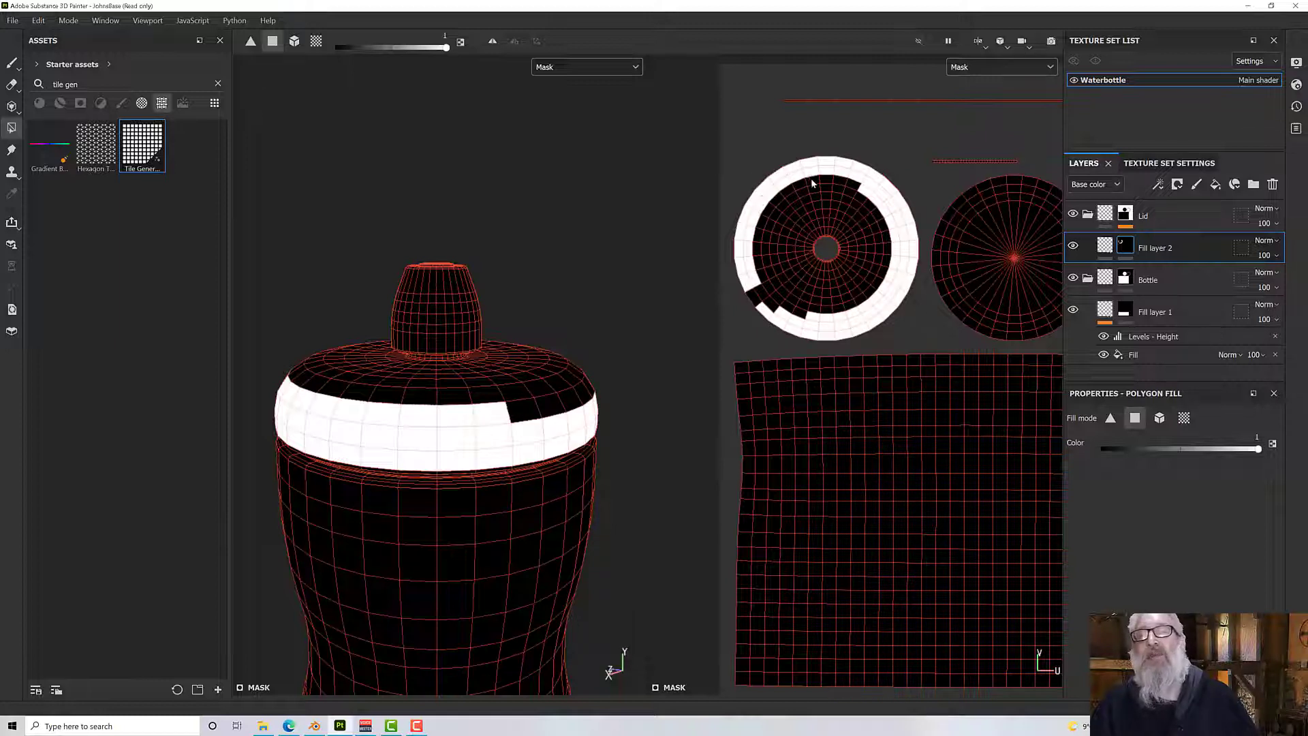
mouse_move(812, 183)
left_mouse_down()
mouse_move(849, 186)
mouse_move(811, 191)
left_mouse_up()
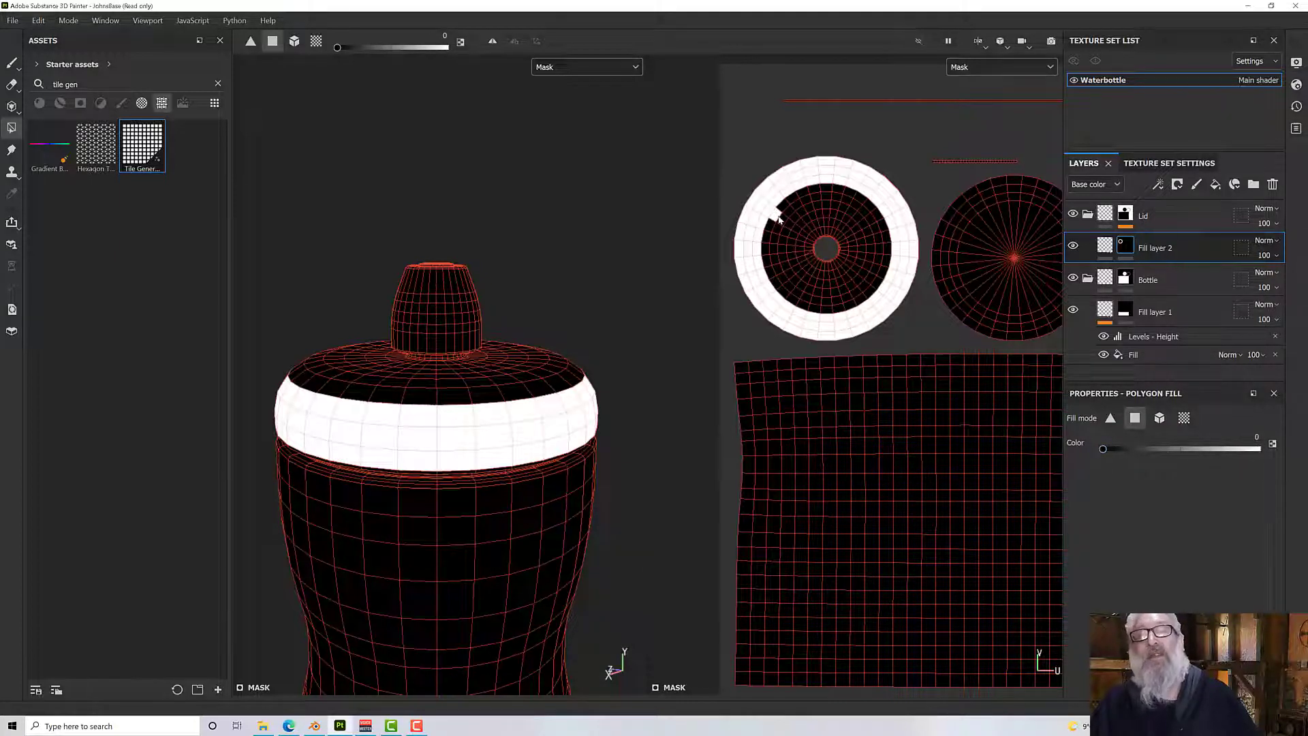
Switch the viewports back to the Material display and inspect the masked ridges around the lid.
left_click(571, 65)
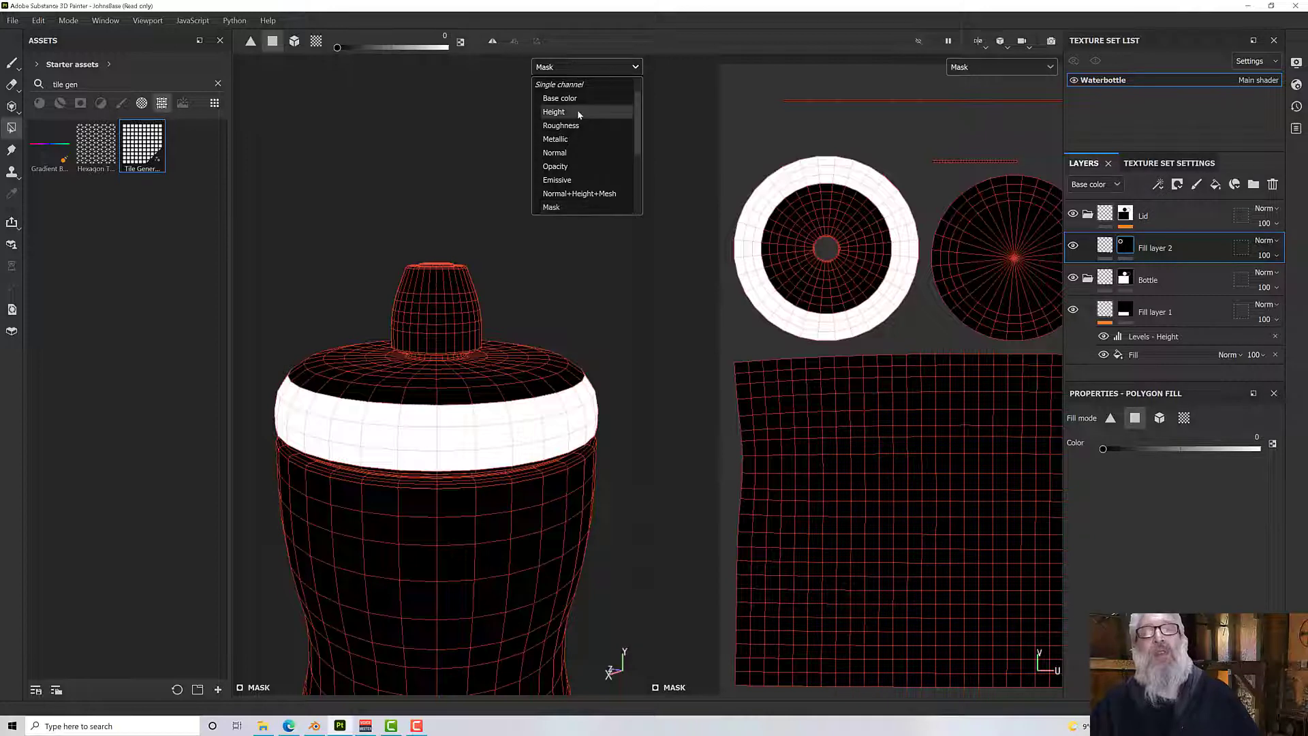
scroll(570, 102, "up", 2)
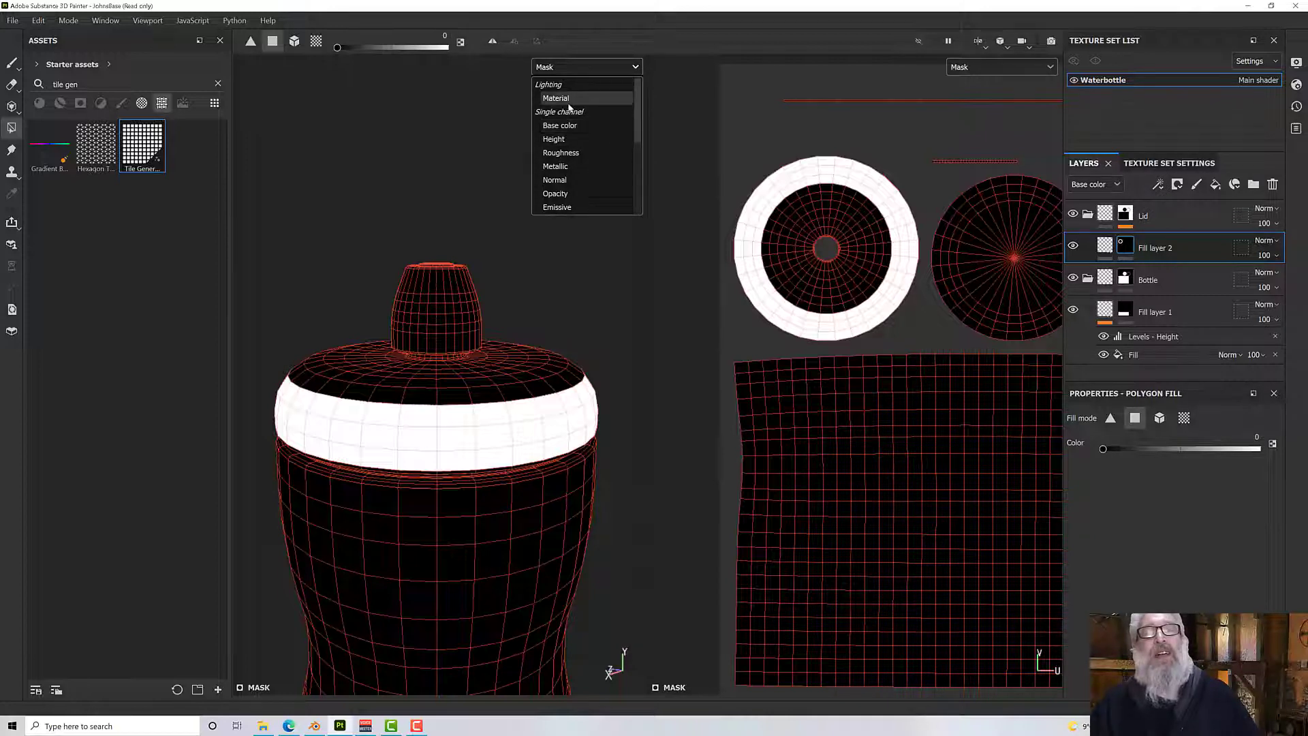
left_click(570, 102)
left_click_drag(552, 302, 594, 424, "alt")
scroll(508, 377, "down", 5)
scroll(555, 401, "up", 4)
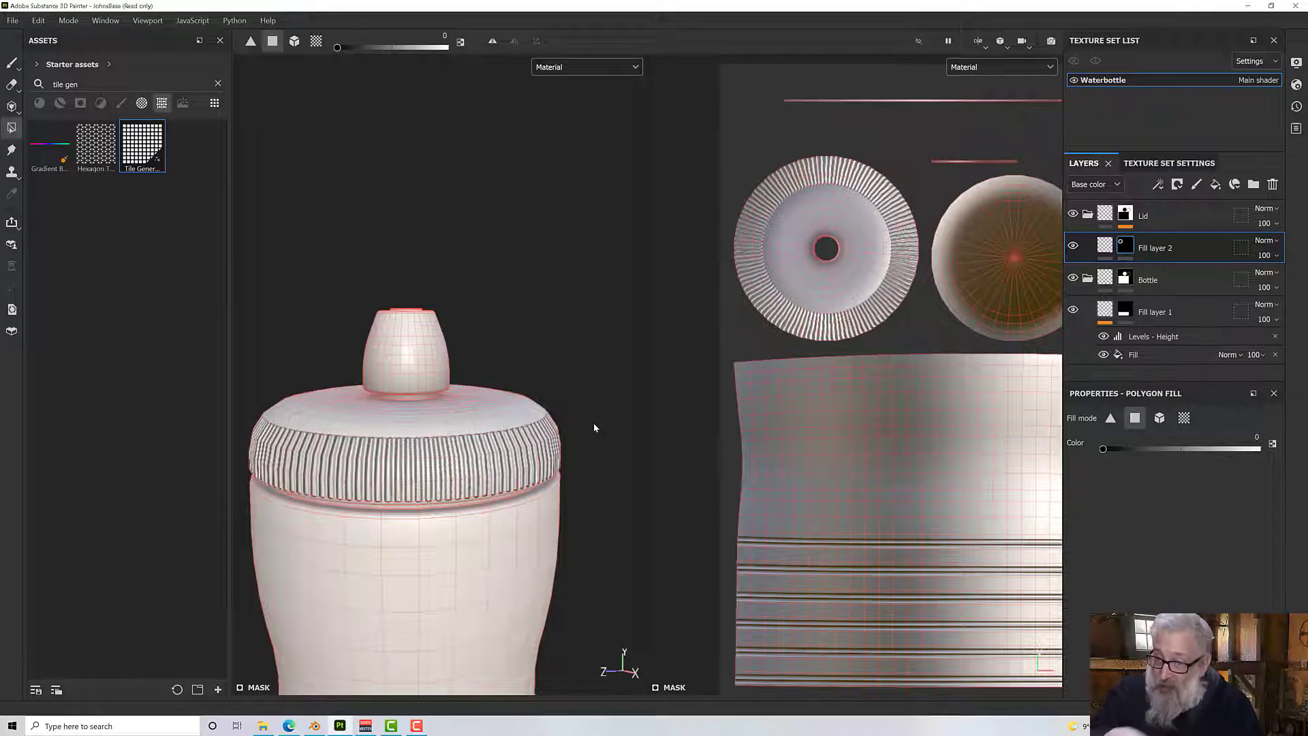
Add a Levels effect to the lid's fill layer content and set its affected channel to Height.
right_click(1128, 250)
left_click(1112, 256)
left_click(1107, 253)
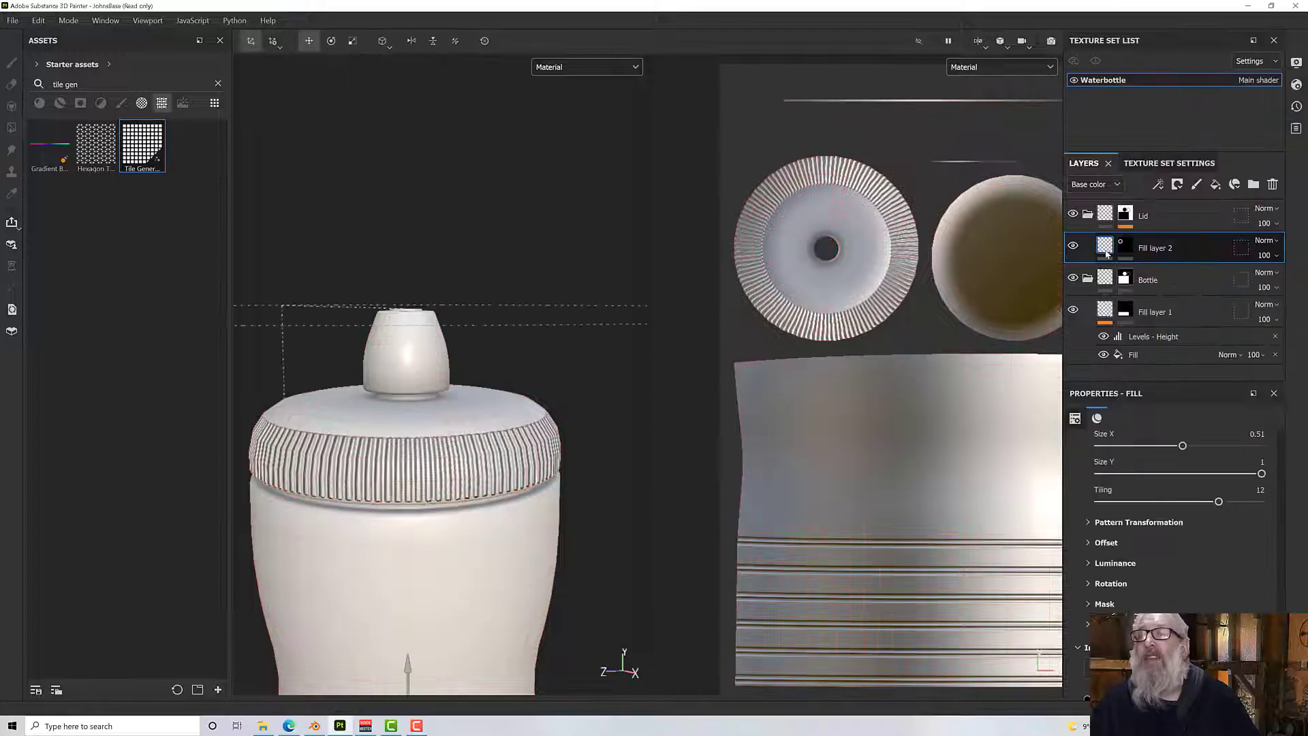
right_click(1107, 253)
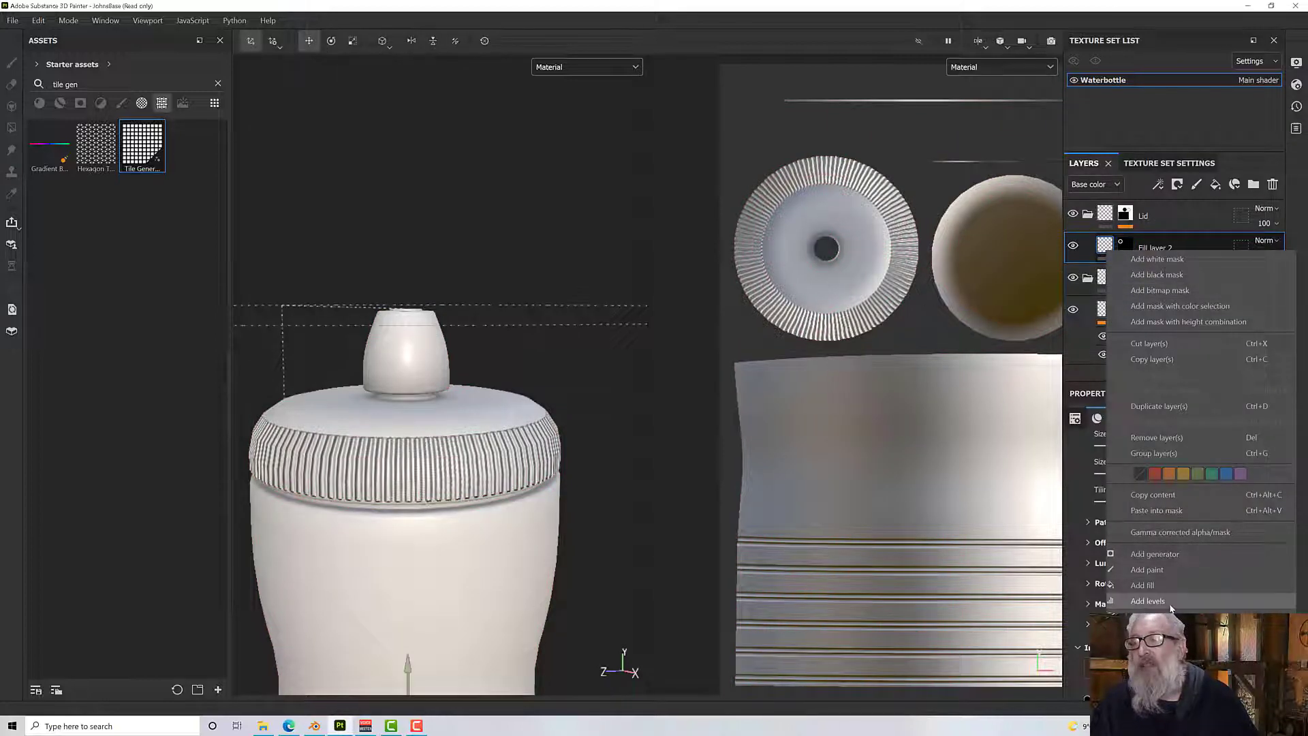
left_click(1148, 602)
left_click(1158, 443)
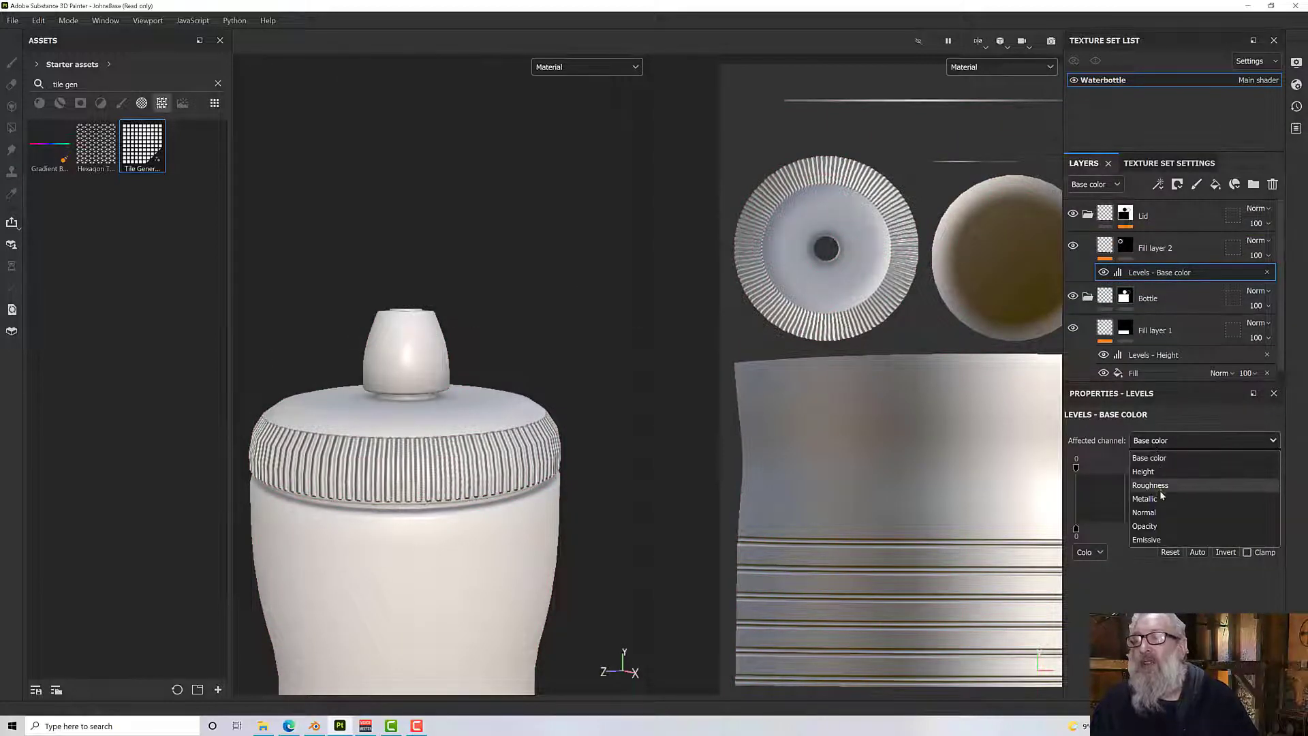
left_click(1149, 475)
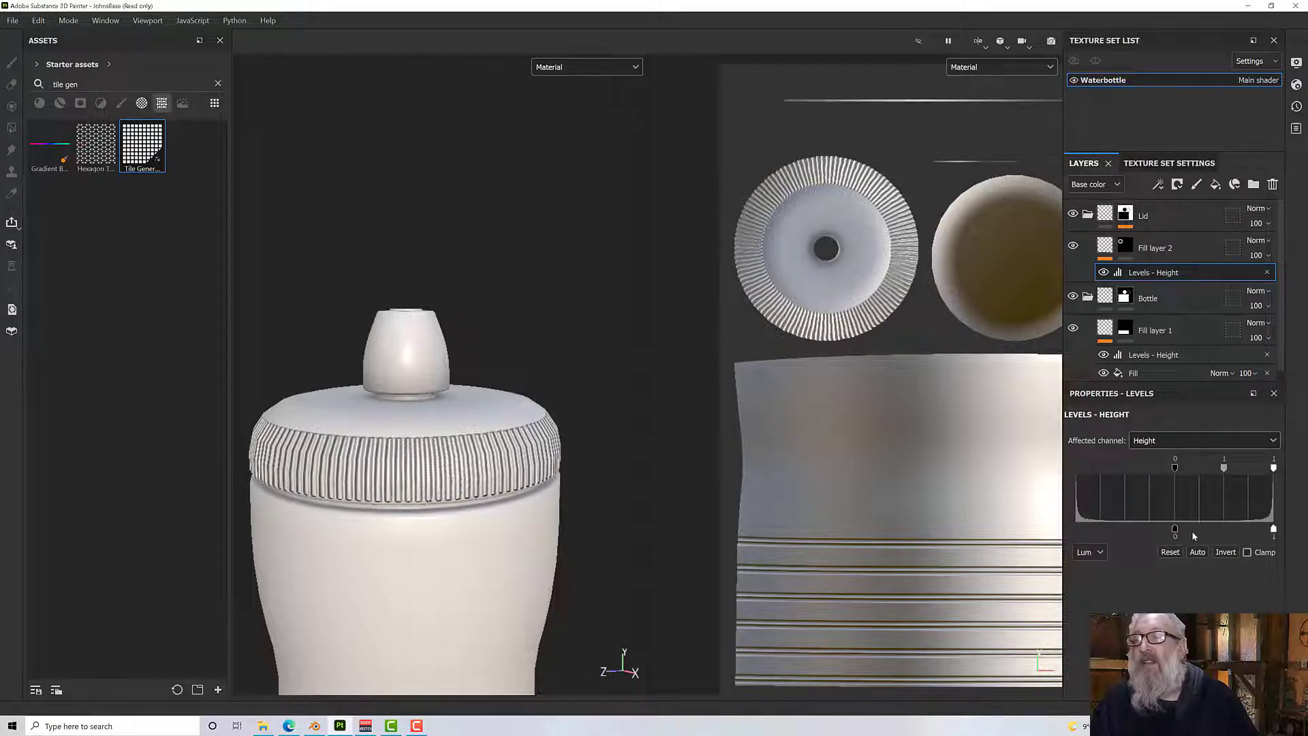
Lower the lid Levels' output black point to about -0.5 and output white point to just below 0, checking the ridges.
left_click_drag(1175, 532, 1132, 531)
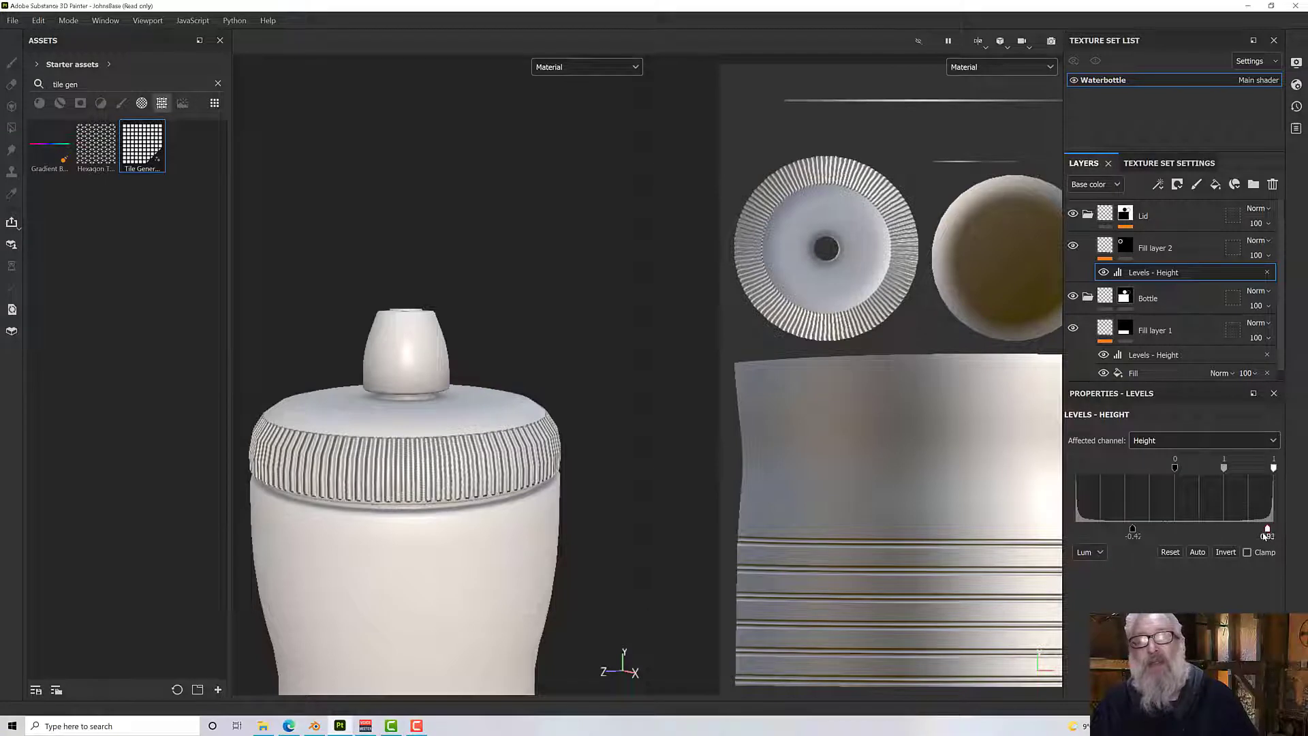
left_click_drag(1265, 535, 1151, 540)
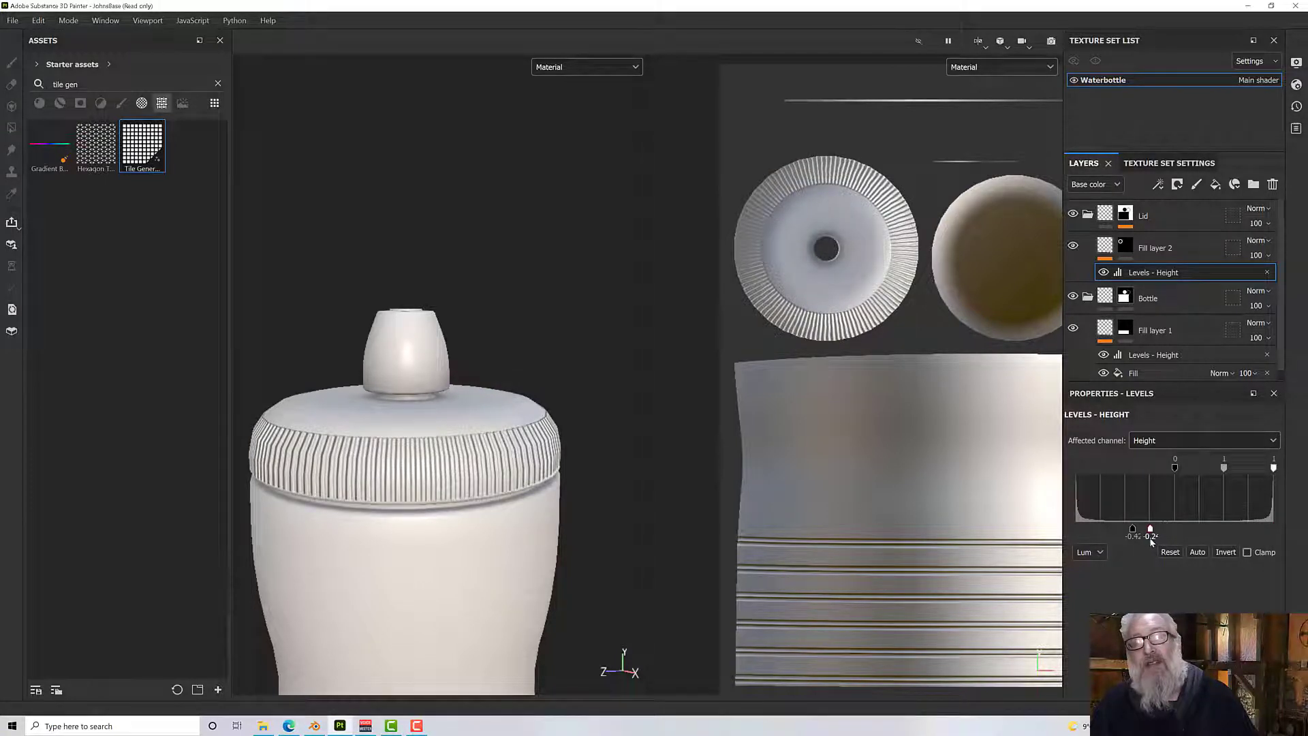
left_click_drag(660, 492, 612, 485, "alt")
right_click_drag(523, 471, 521, 401, "alt")
left_click_drag(521, 400, 545, 409, "alt")
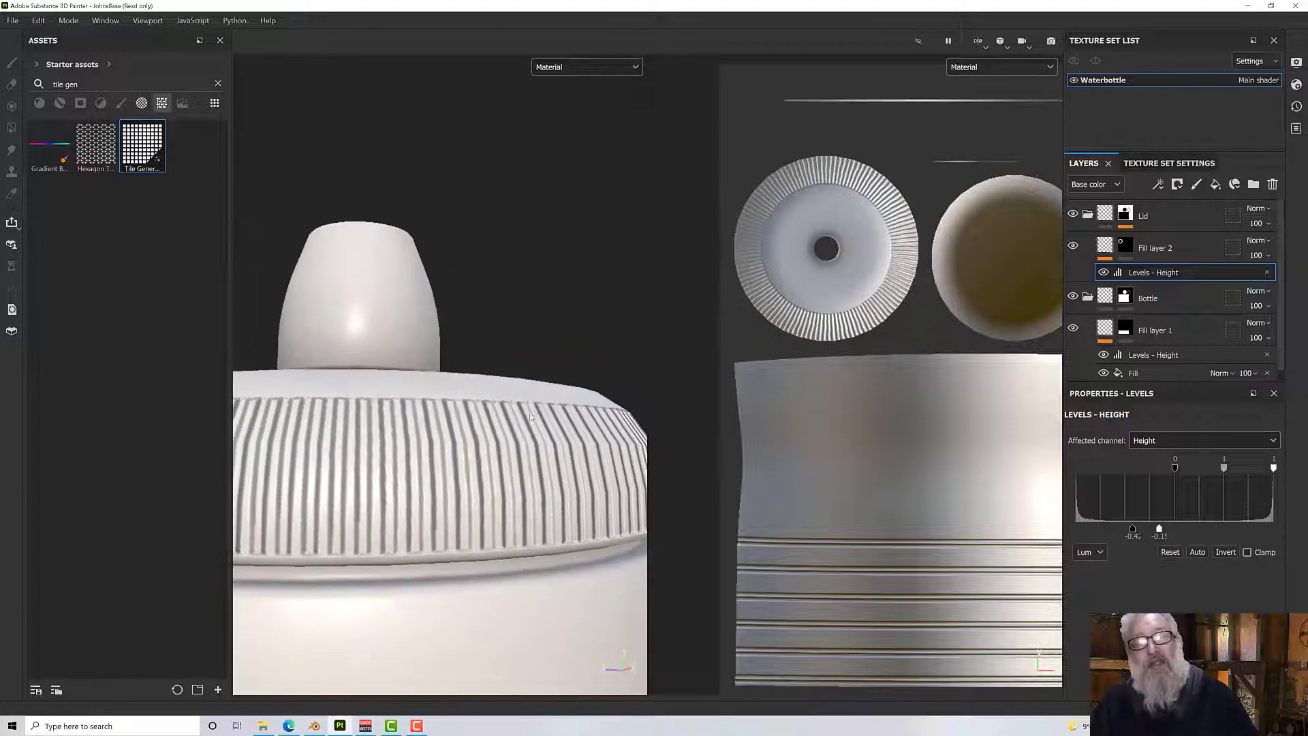
left_click_drag(1133, 532, 1172, 537)
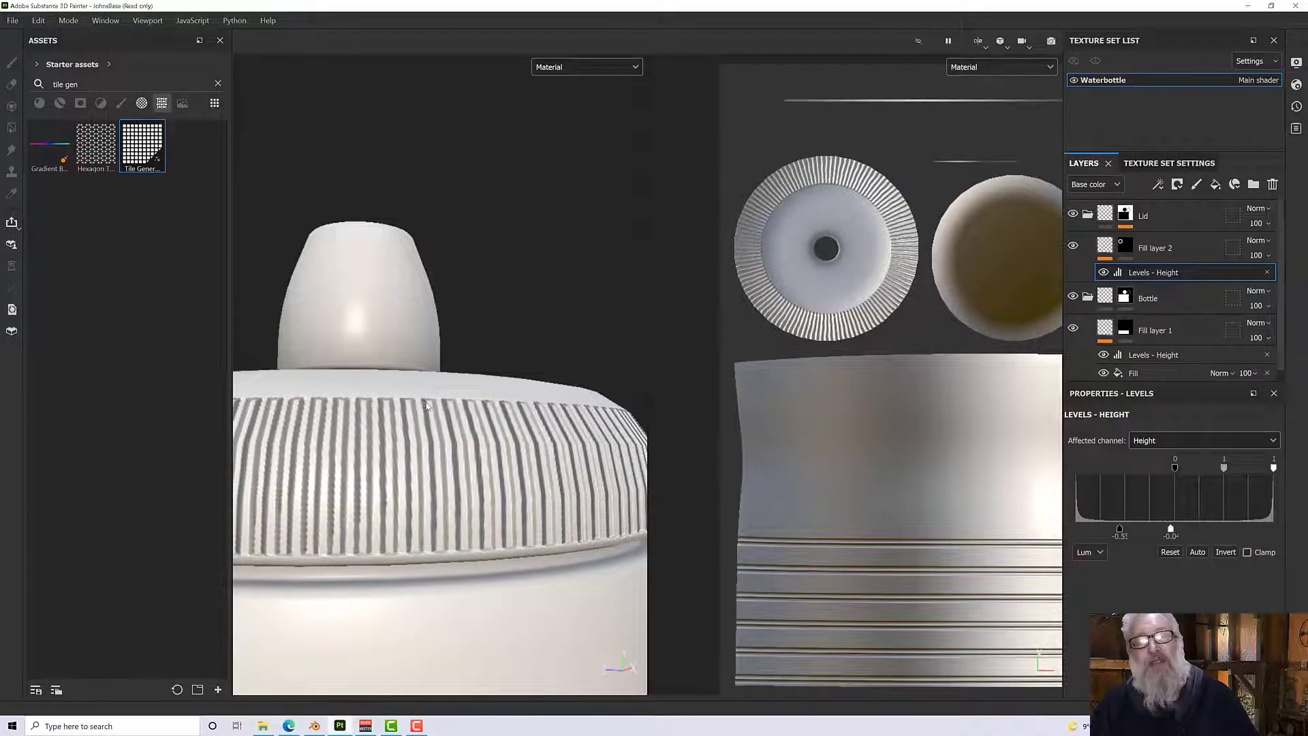
scroll(424, 405, "down", 10)
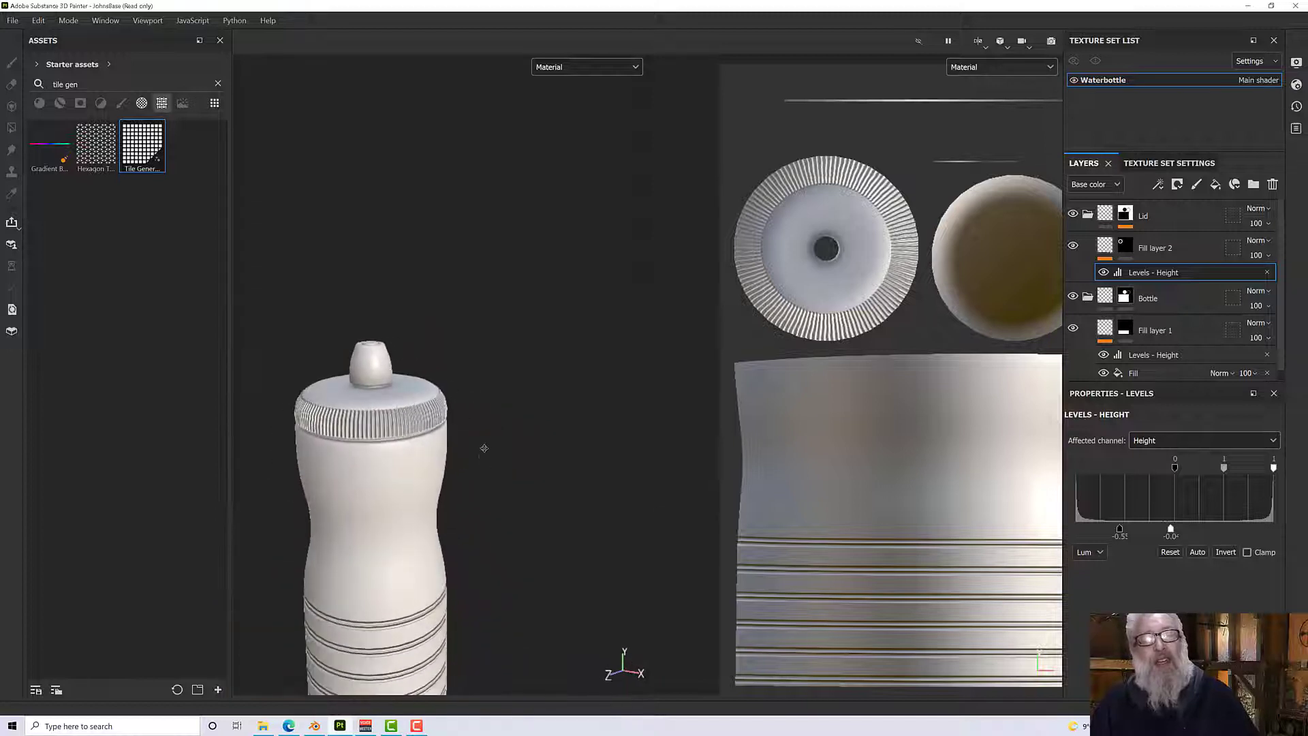
scroll(484, 447, "up", 5)
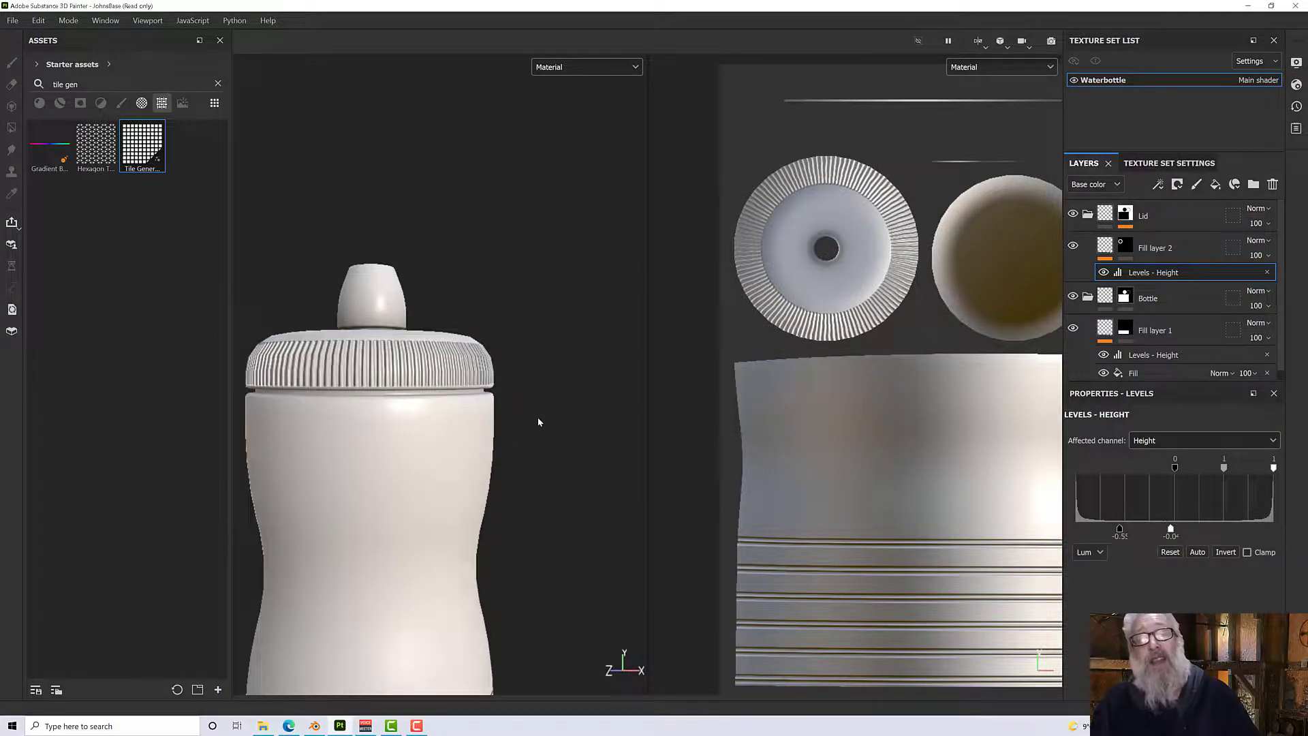
key("f")
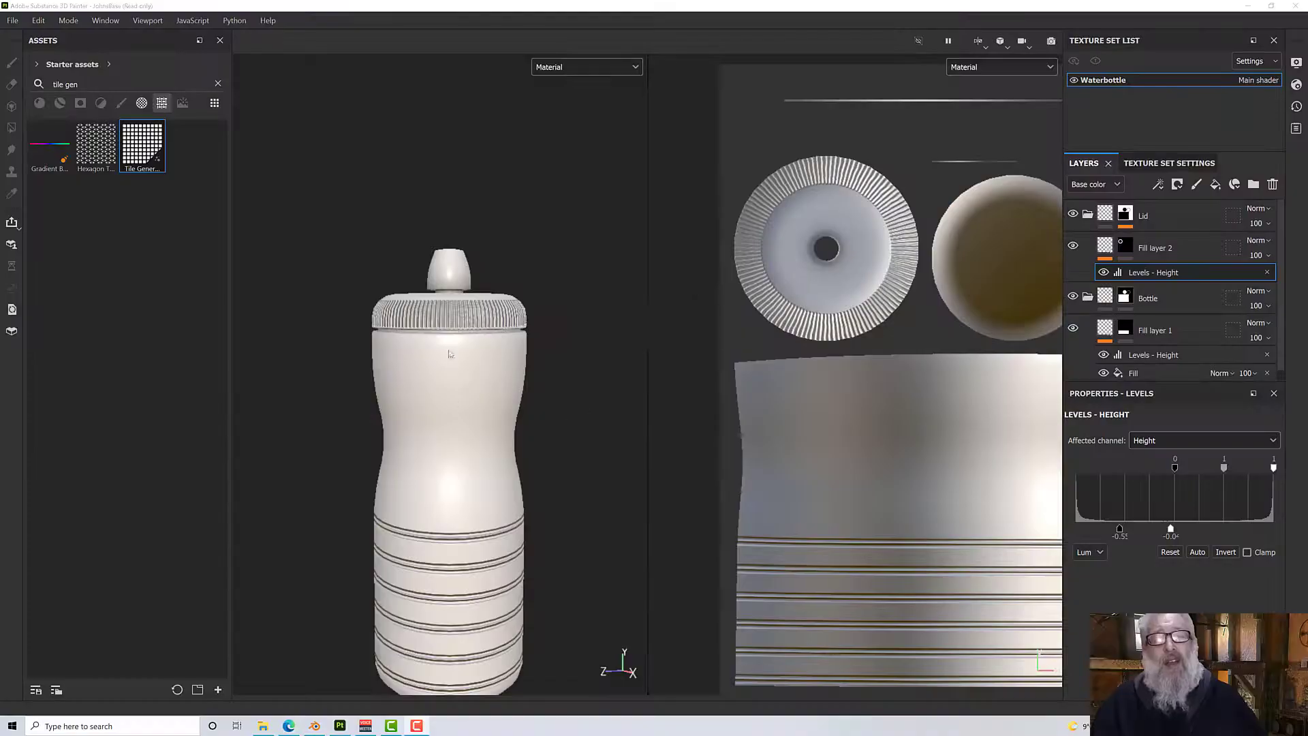
left_click_drag(477, 388, 448, 411, "alt")
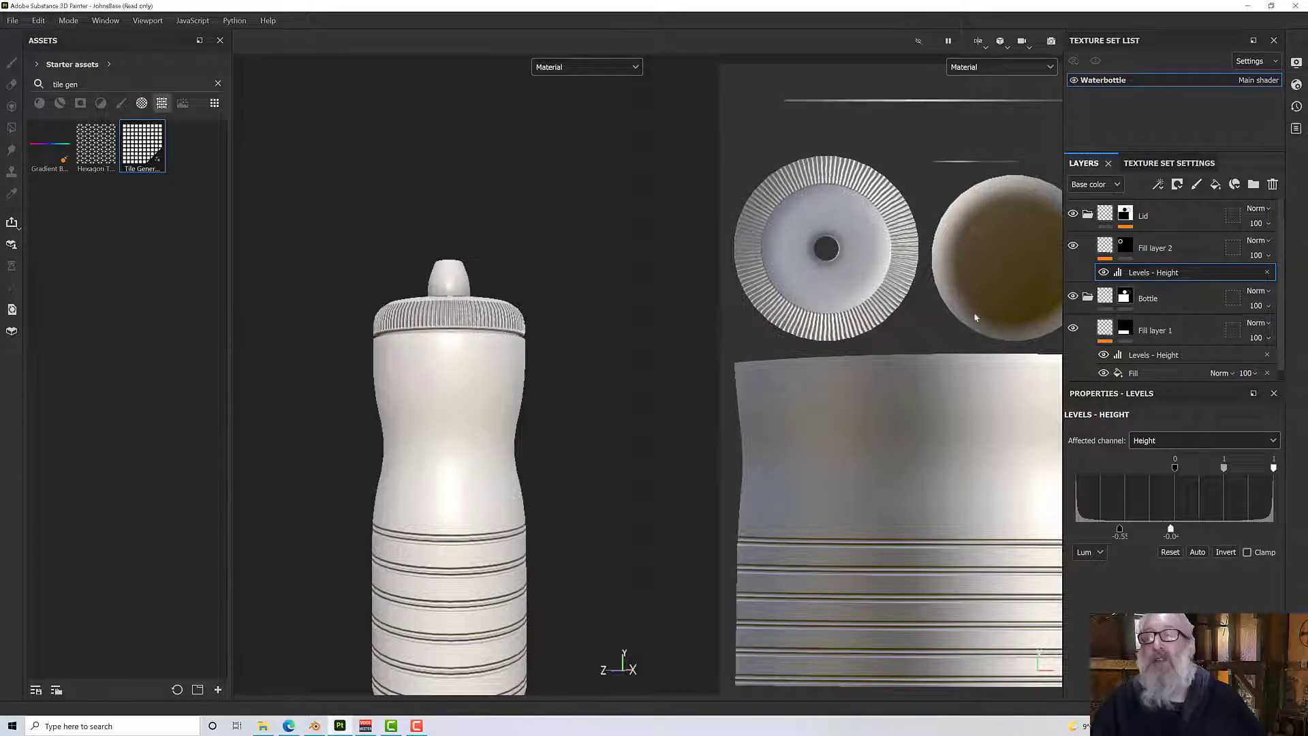
Collapse the Lid folder and add a new paint layer inside the Bottle folder, above its fill layer.
left_click(1087, 214)
left_click(1105, 257)
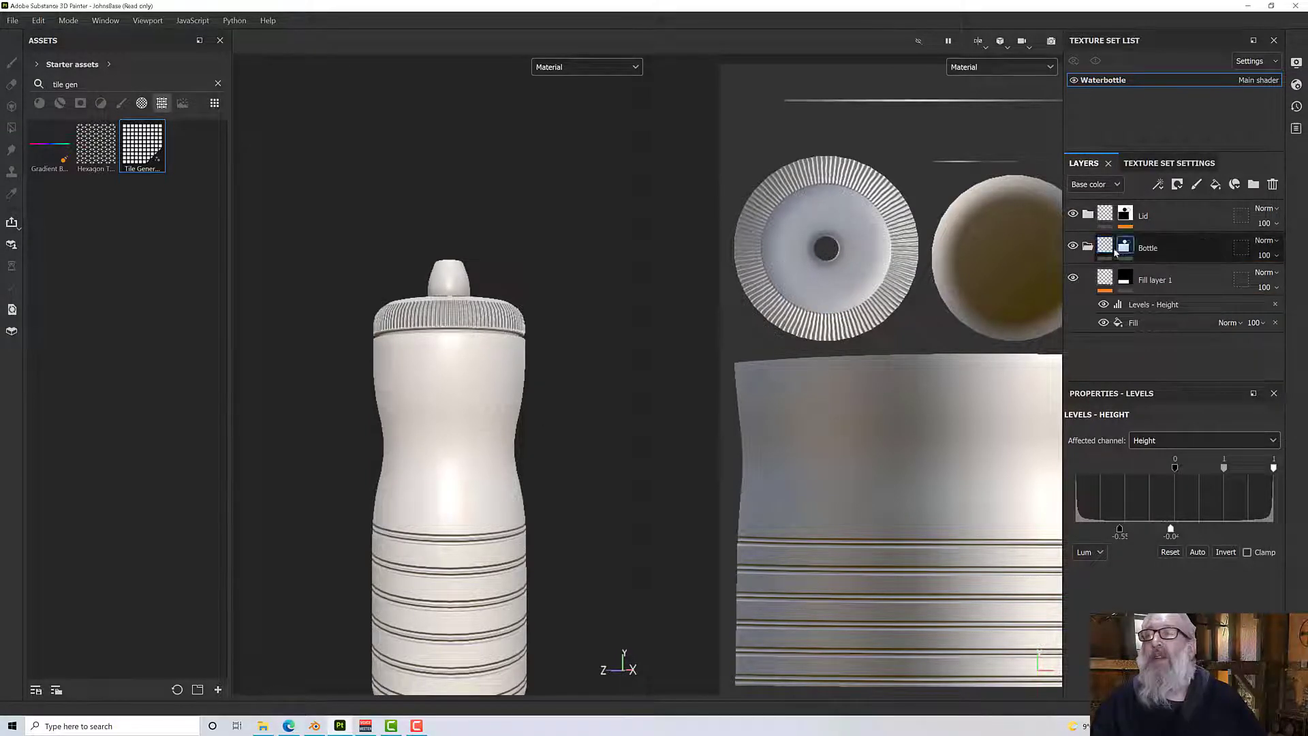
left_click(1197, 186)
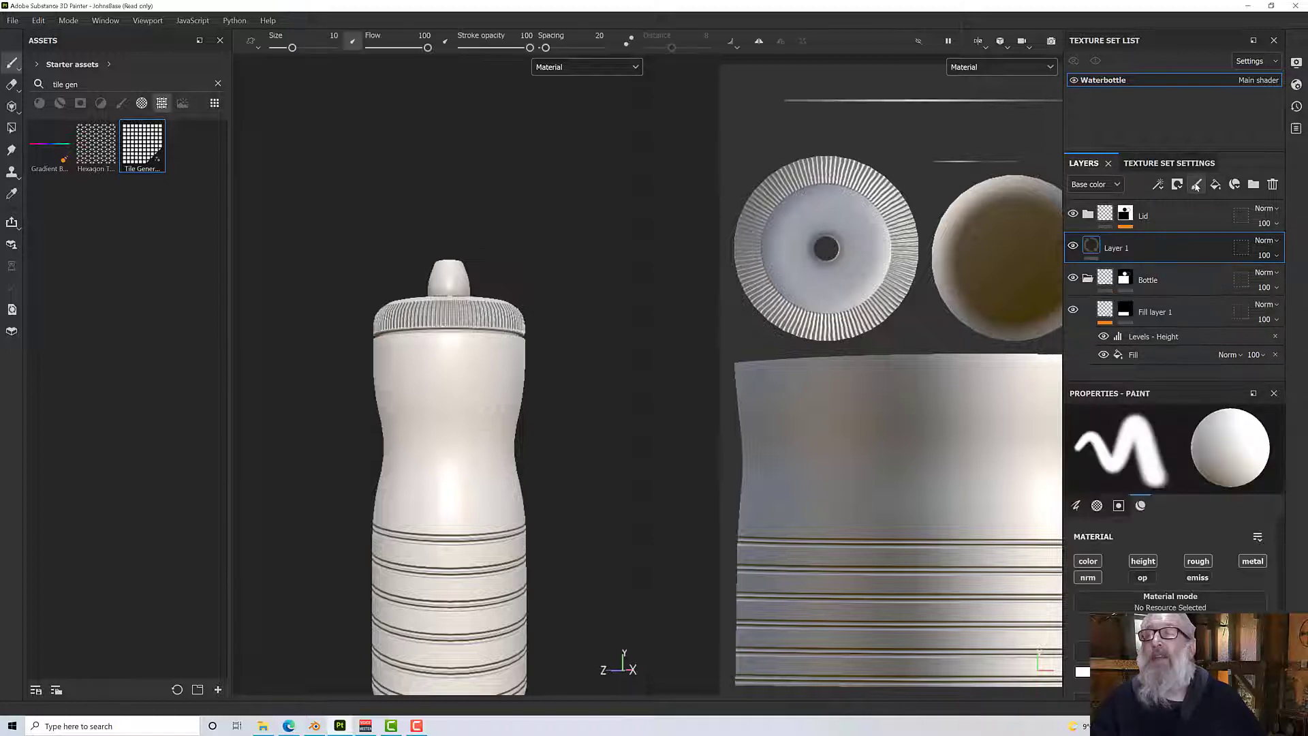
left_click_drag(1092, 249, 1118, 294)
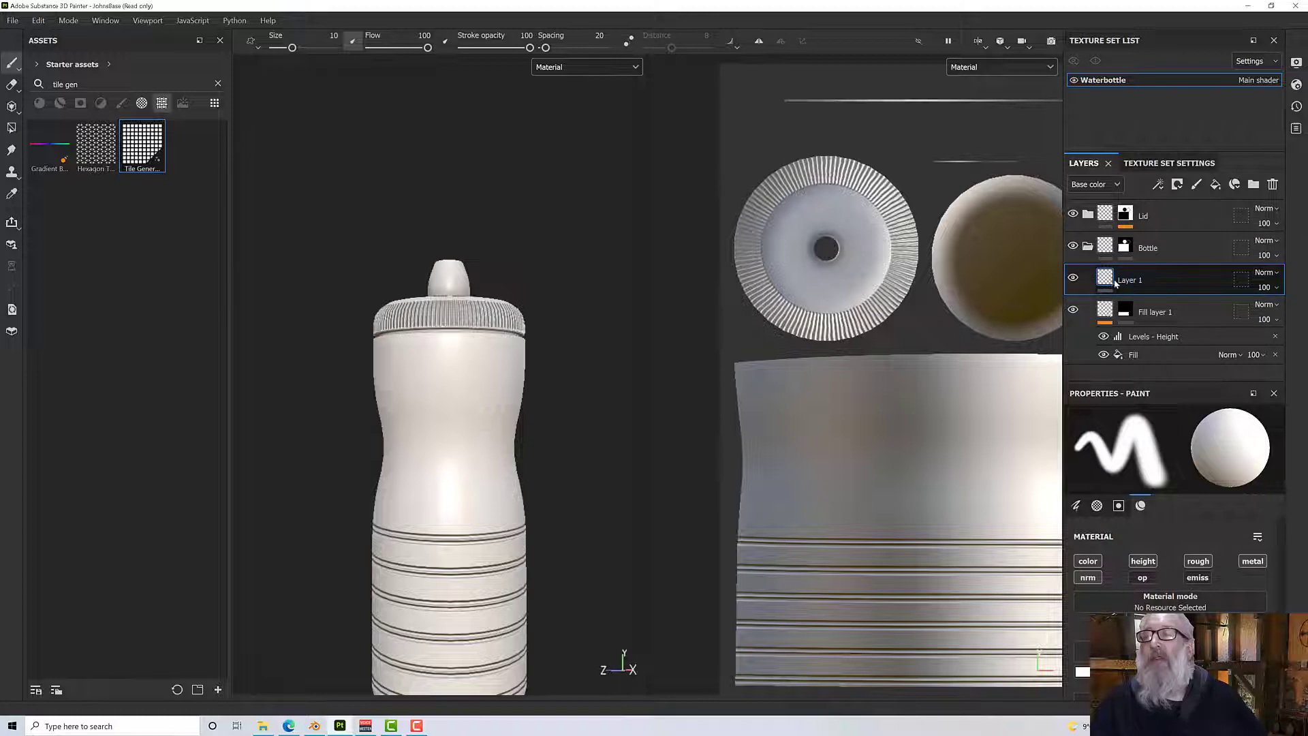
Restrict the new paint layer's brush material to the height channel only, and frame the upper bottle.
left_click(1140, 562)
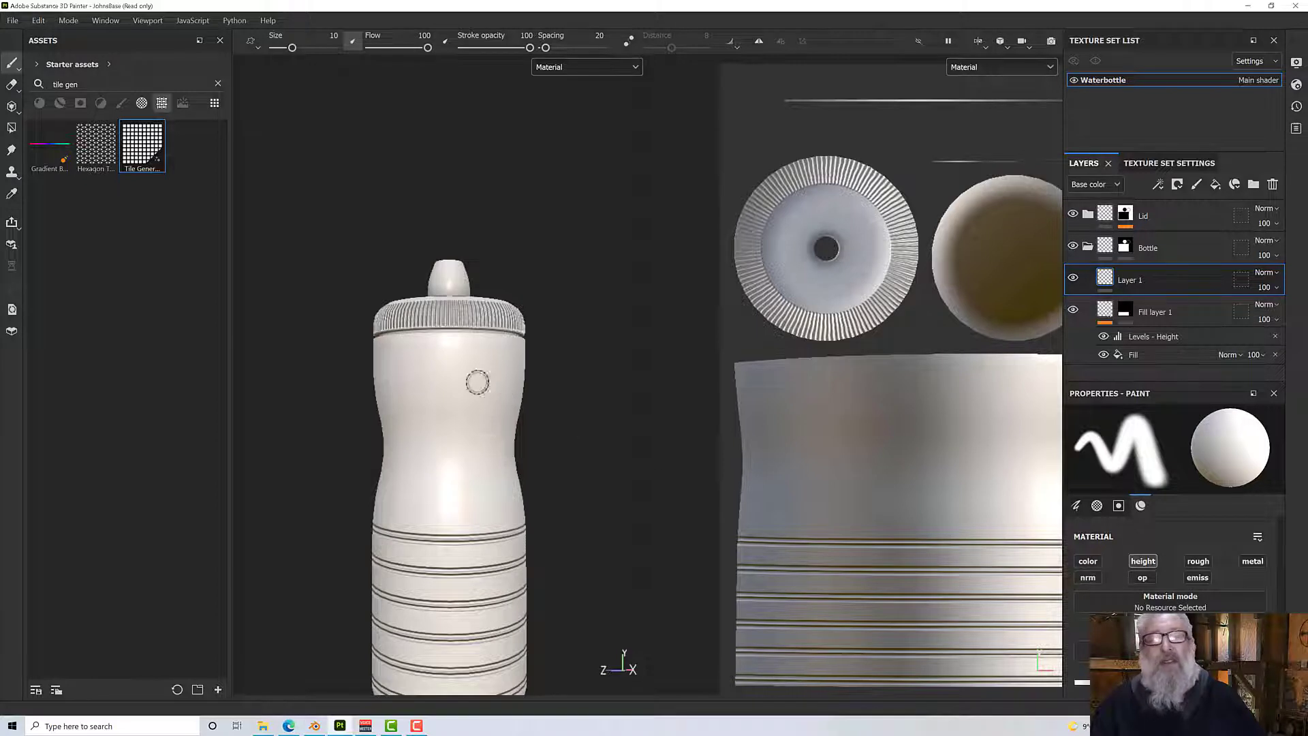
scroll(434, 354, "up", 5)
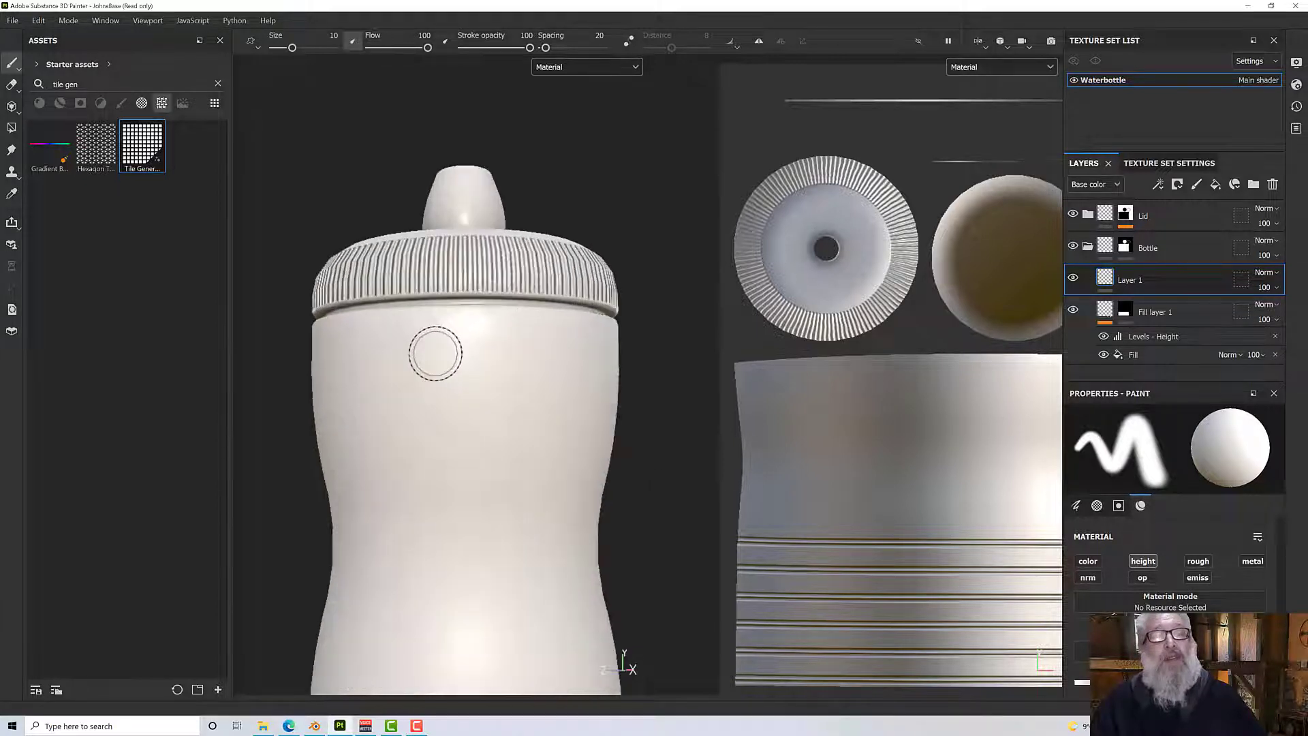
middle_click_drag(500, 371, 425, 344)
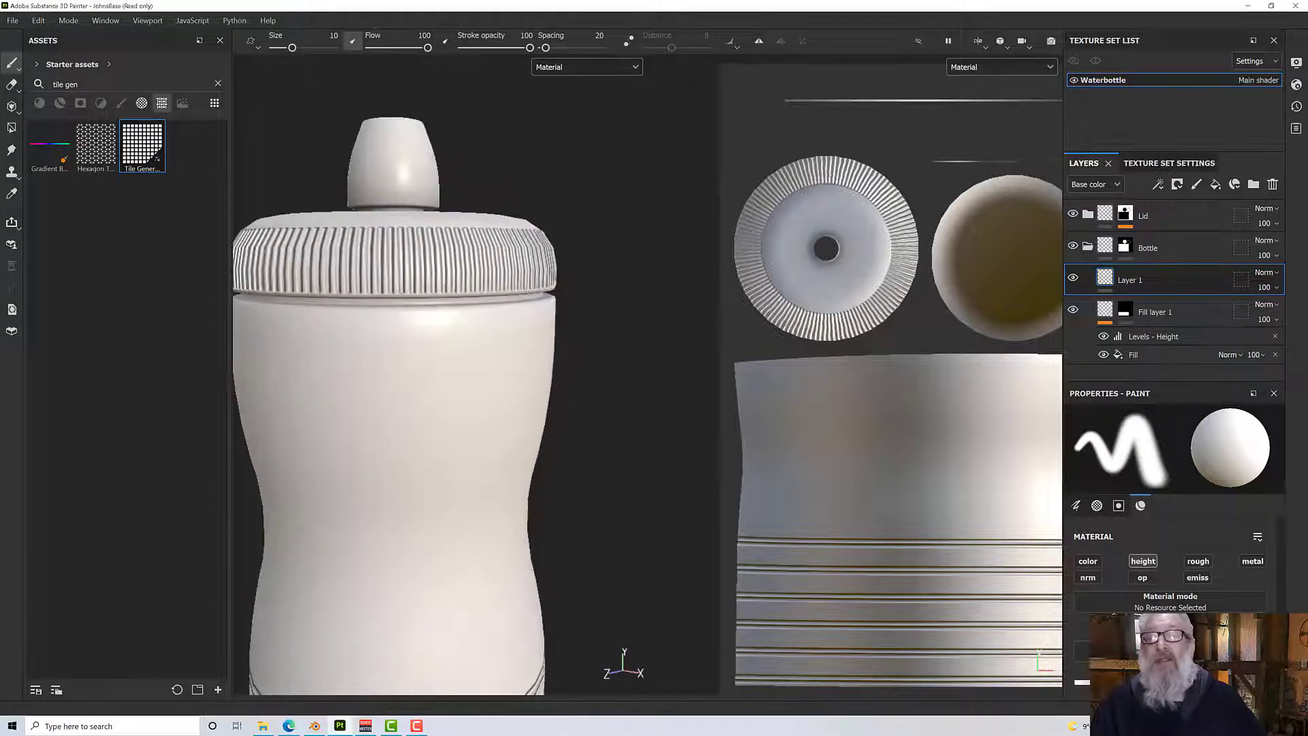
scroll(504, 381, "down", 5)
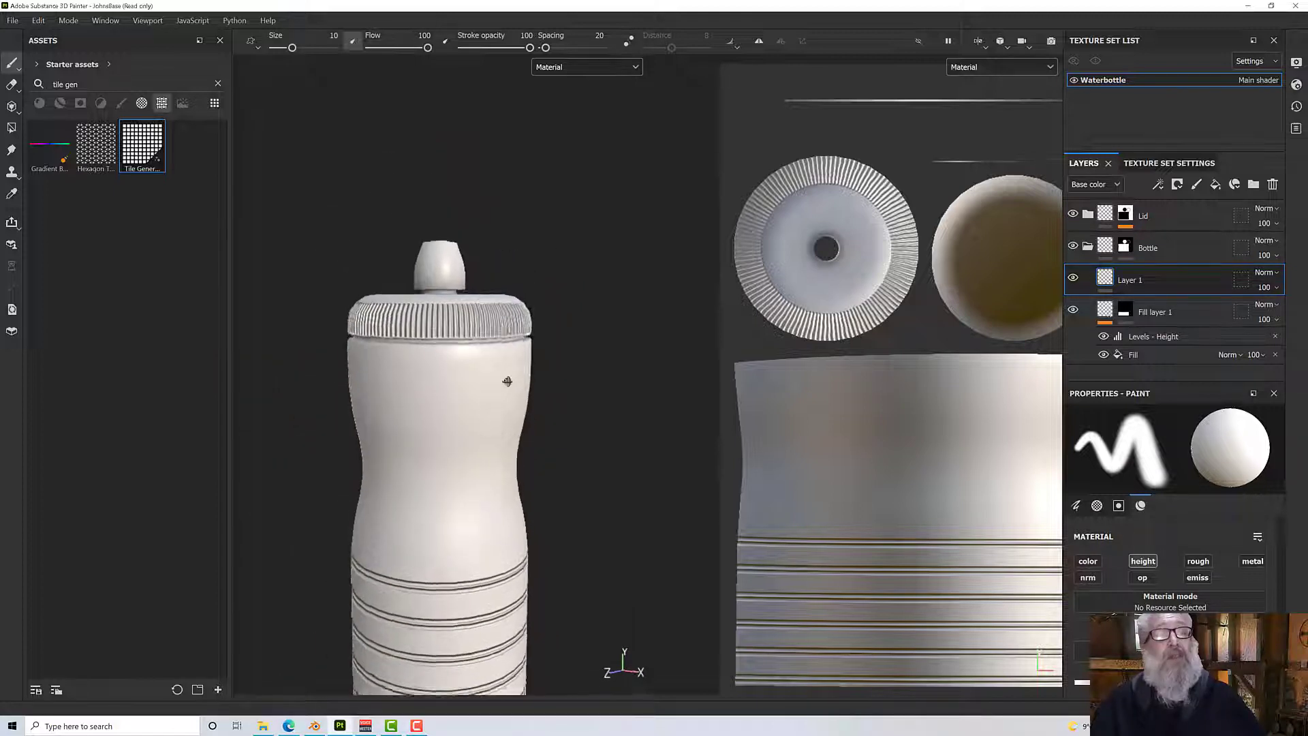
middle_click_drag(507, 382, 497, 389)
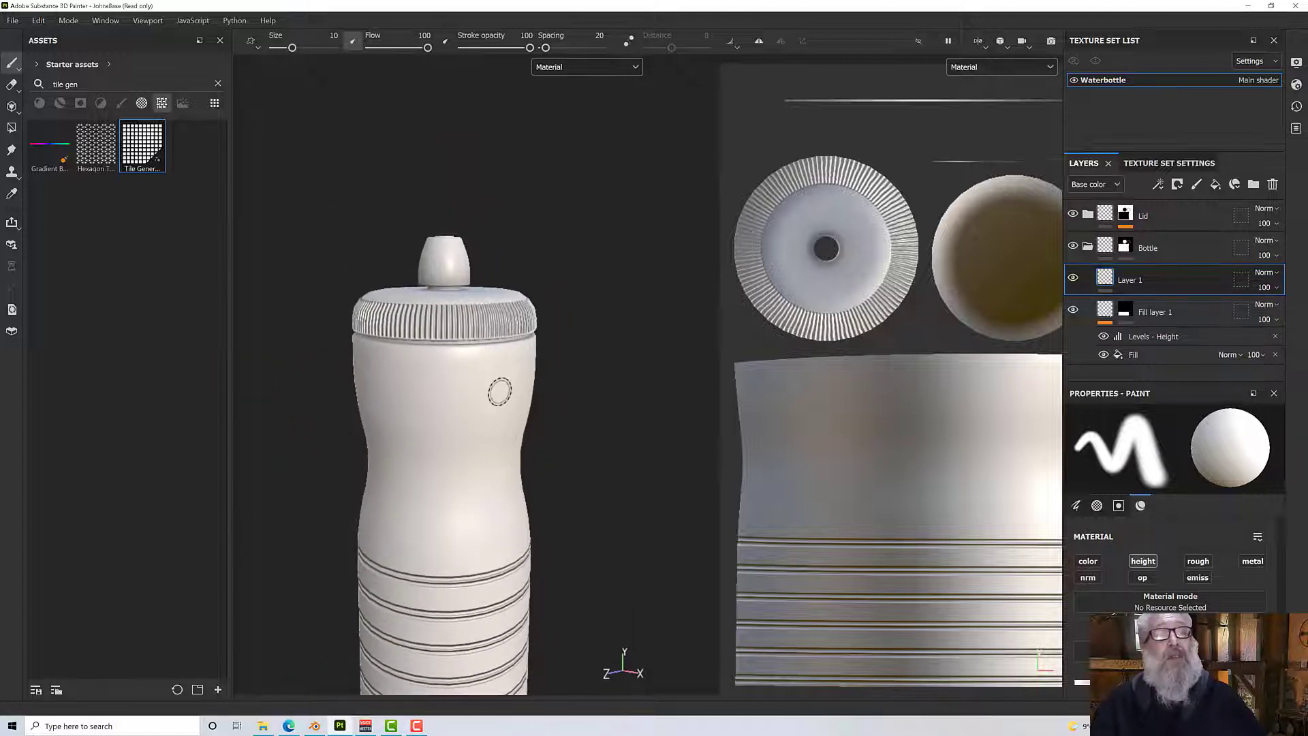
Show all brush presets by clearing the asset search, and choose the Archive Inker brush for the paint layer.
left_click(121, 105)
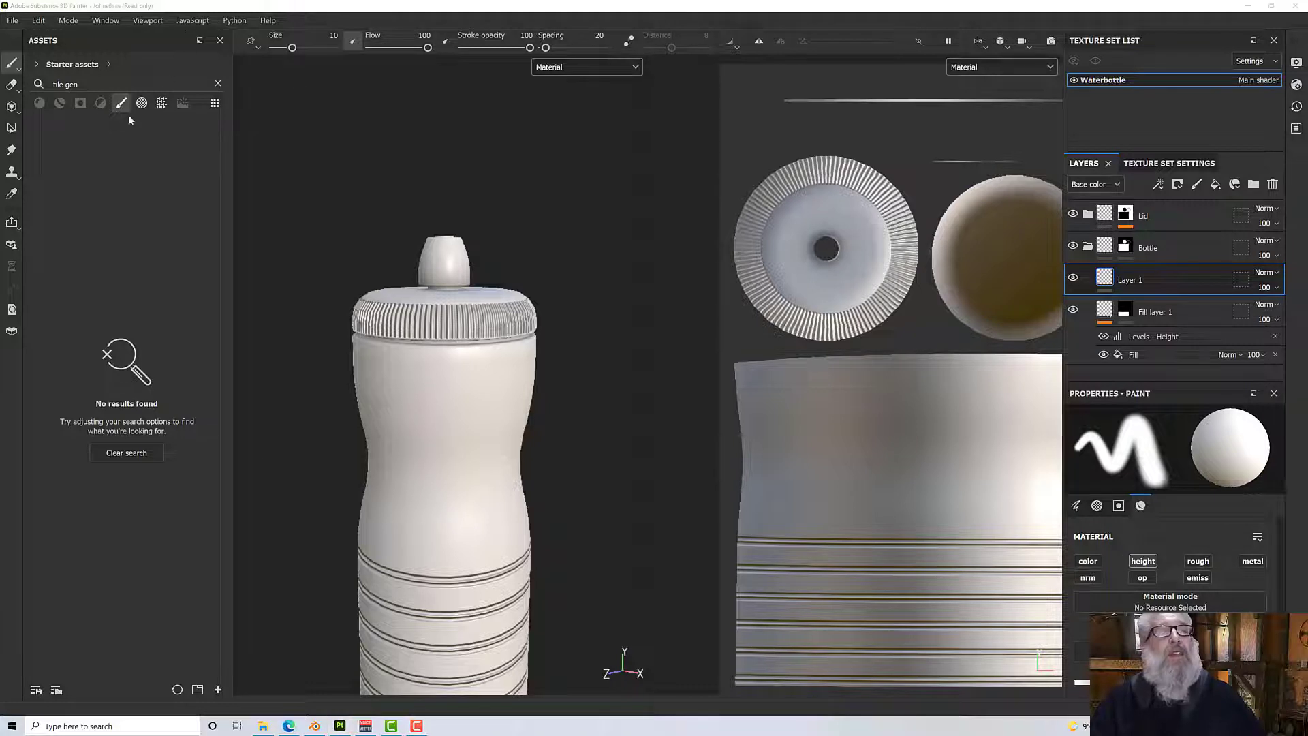
left_click(218, 83)
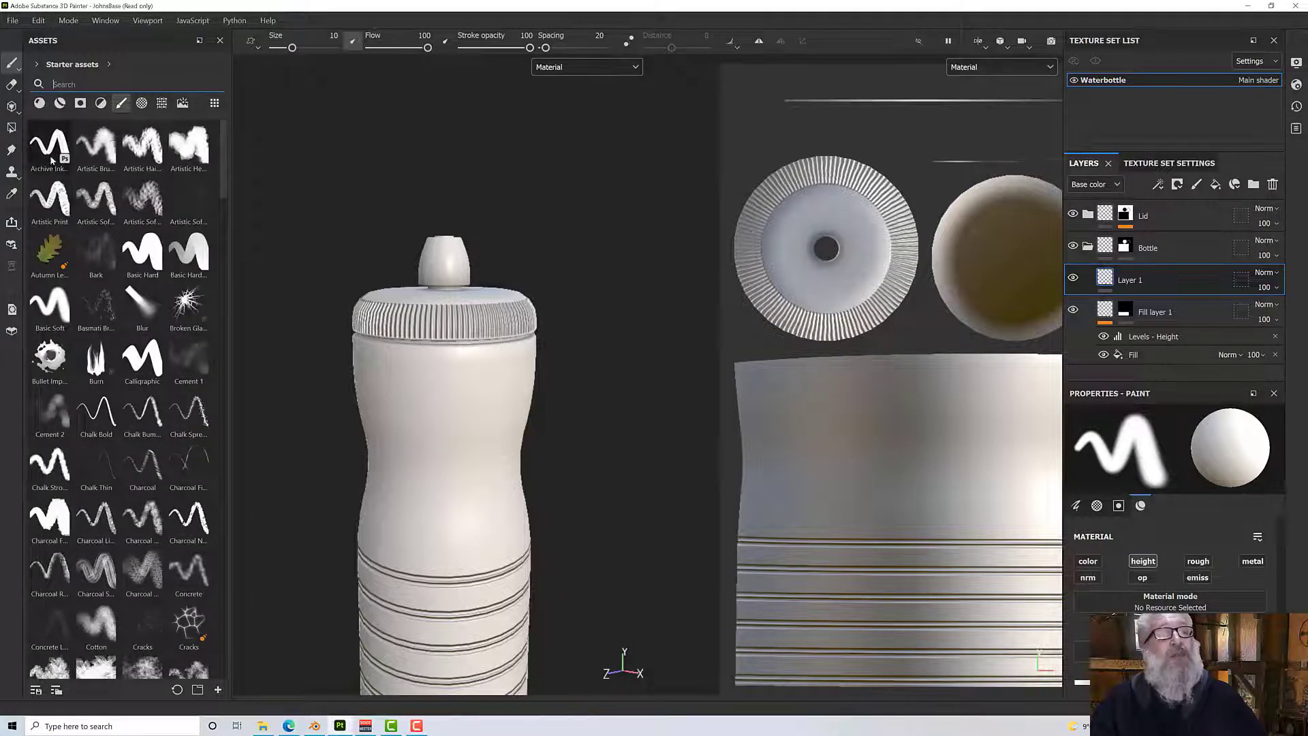
left_click(49, 145)
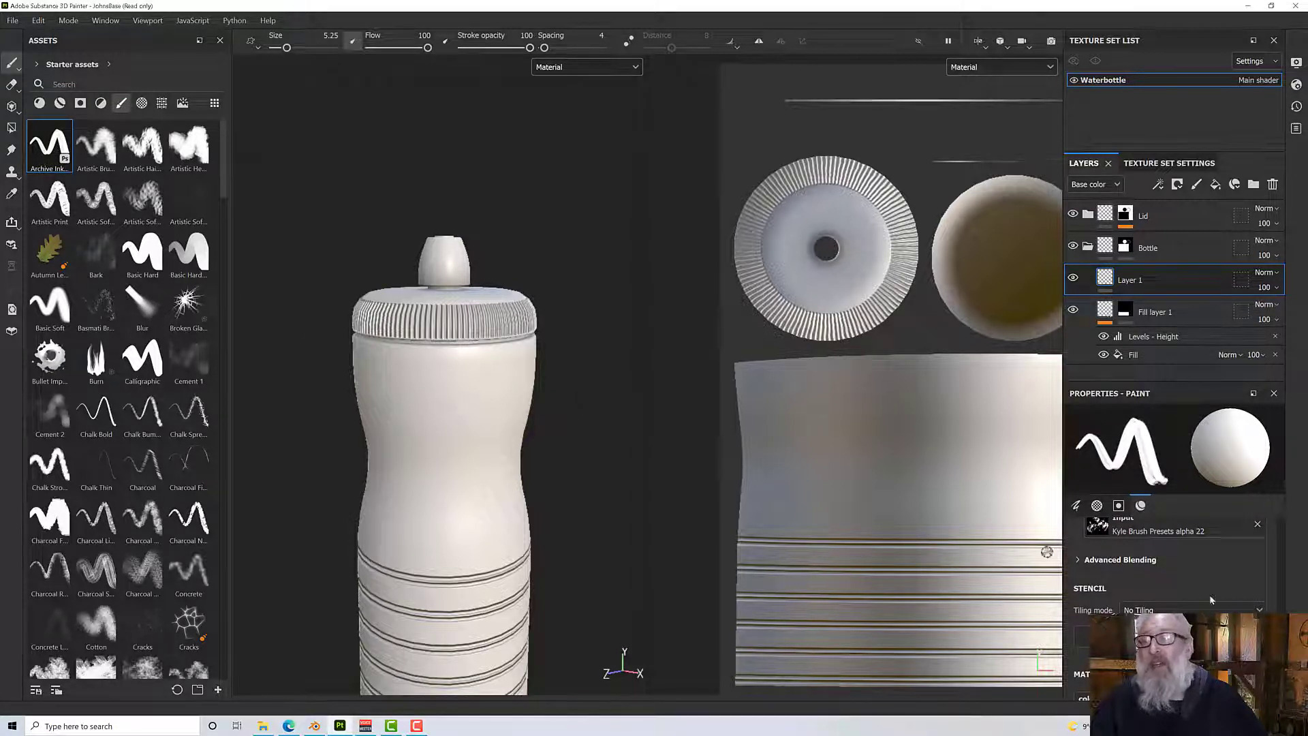
Try the Archive Inker brush with a freehand height stroke on the upper bottle, and undo the stroke.
scroll(1211, 600, "down", 2)
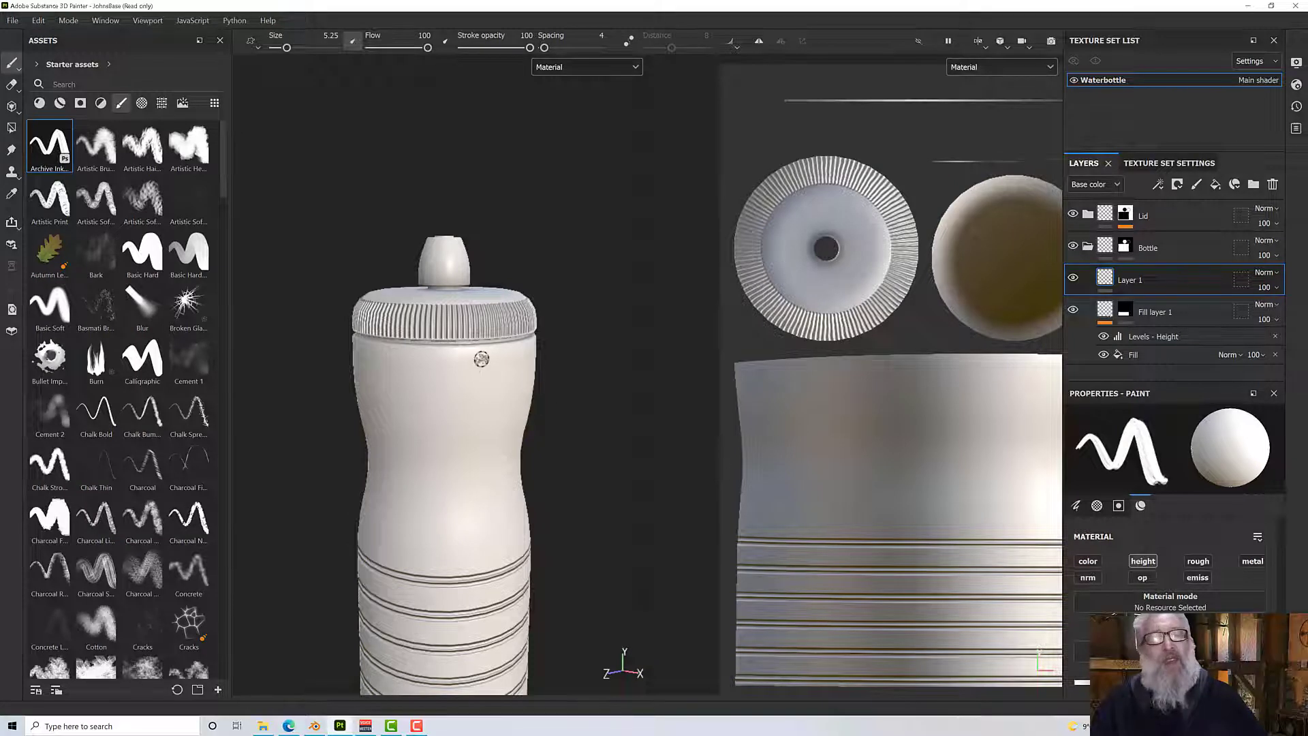
mouse_move(477, 366)
left_mouse_down()
mouse_move(443, 385)
mouse_move(481, 486)
left_mouse_up()
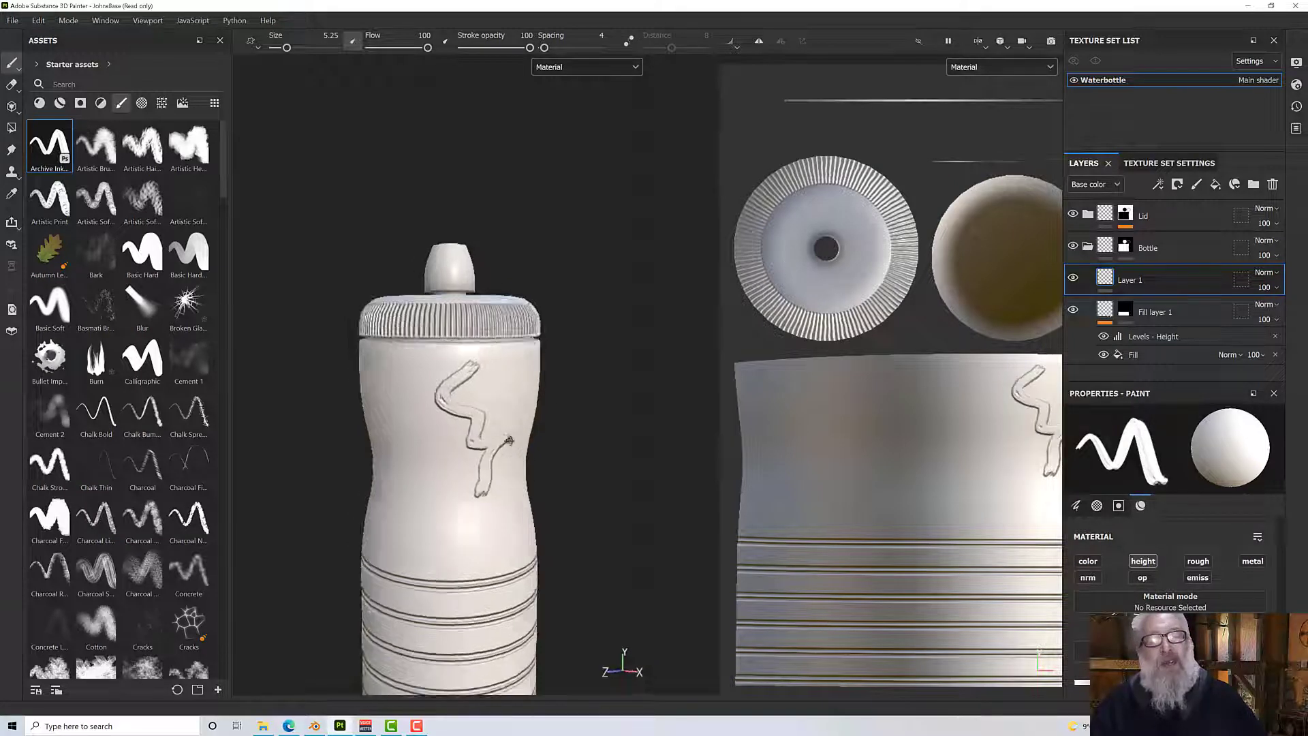
key("ctrl+z")
key("ctrl+z")
key("ctrl+z")
scroll(484, 419, "down", 2)
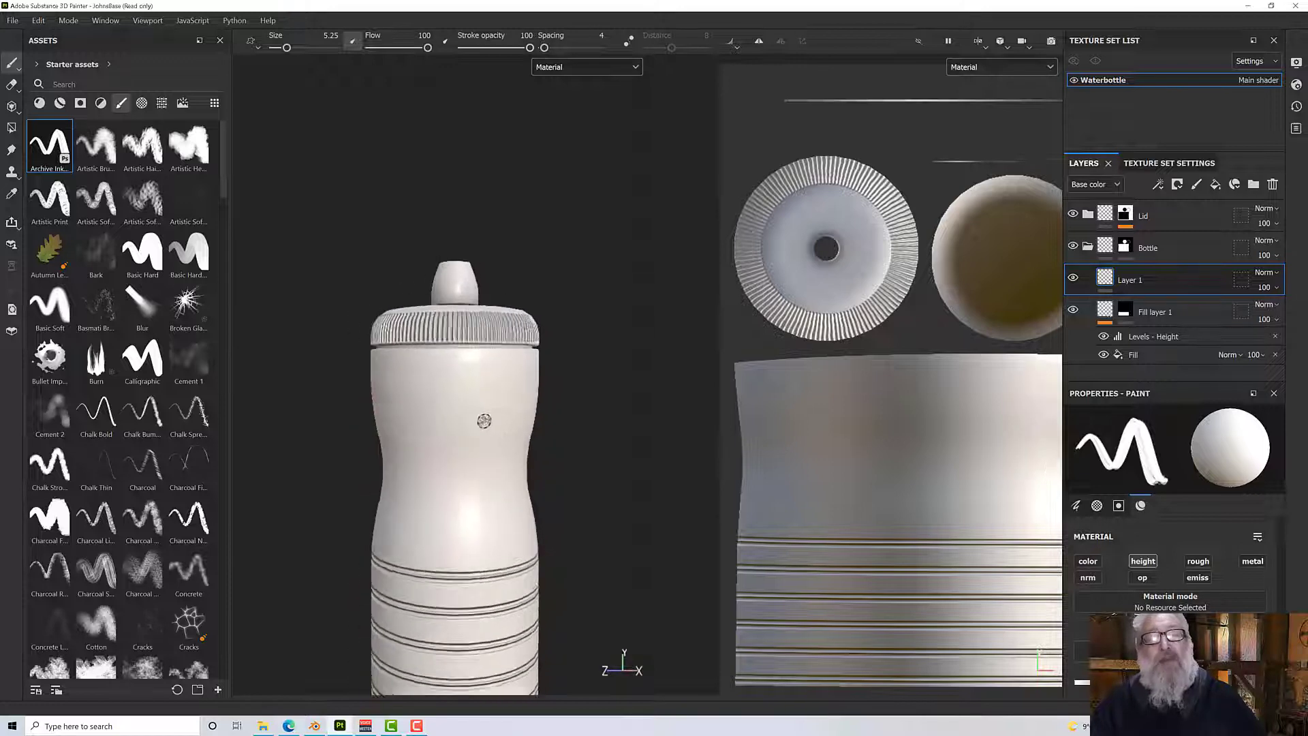
Turn on symmetry for the brush and switch it from mirror to radial symmetry.
scroll(483, 412, "up", 5)
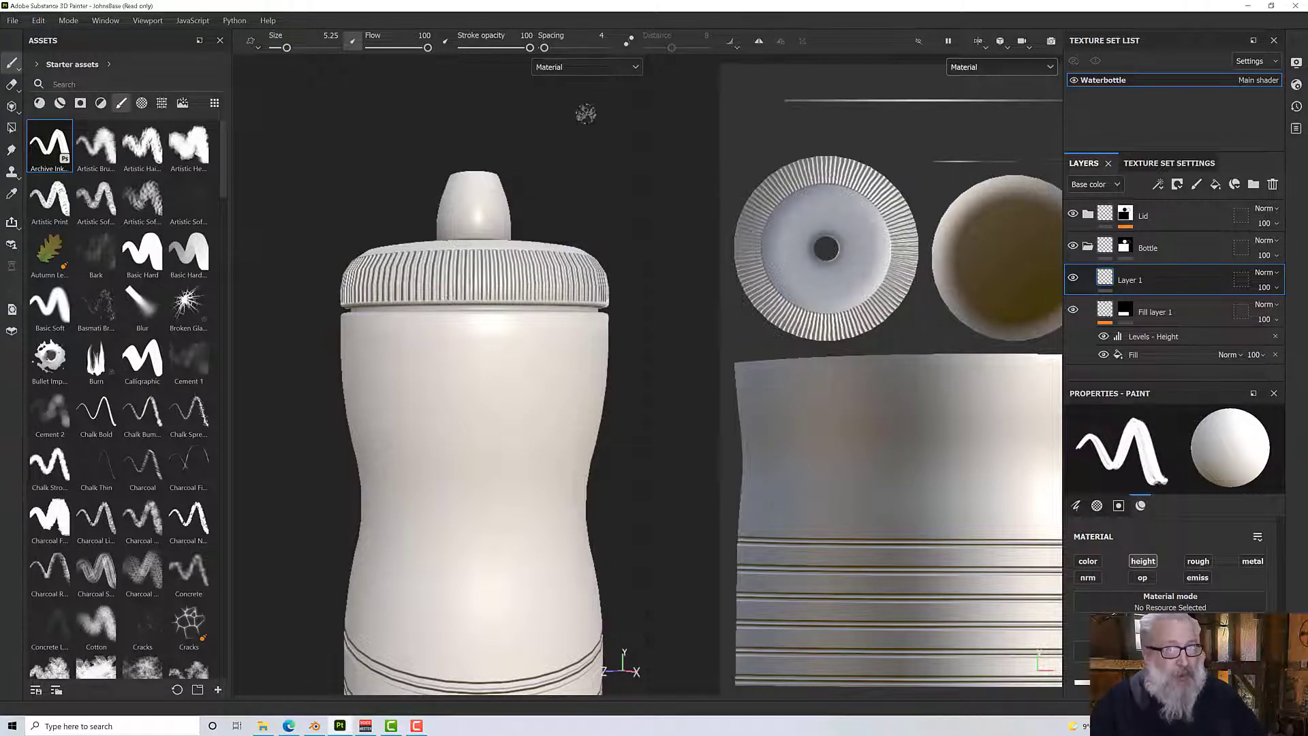
left_click(731, 44)
left_click(756, 43)
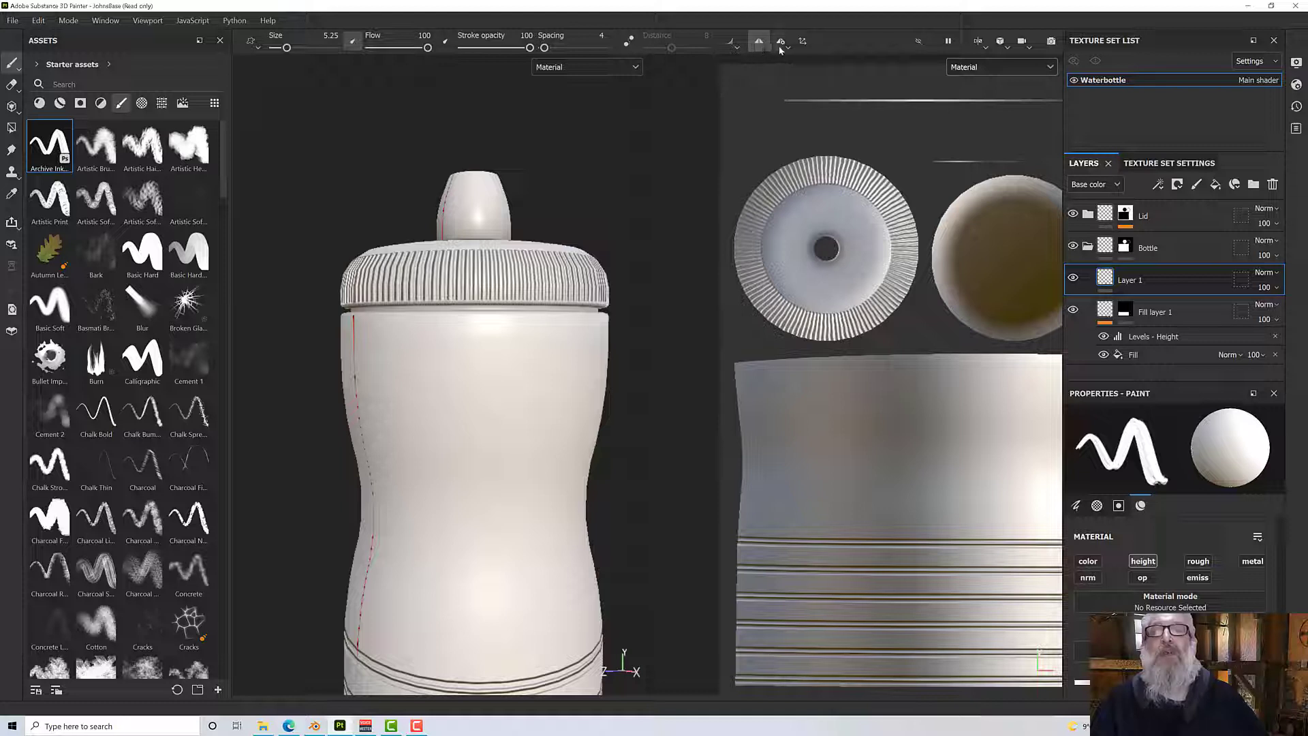
left_click(786, 48)
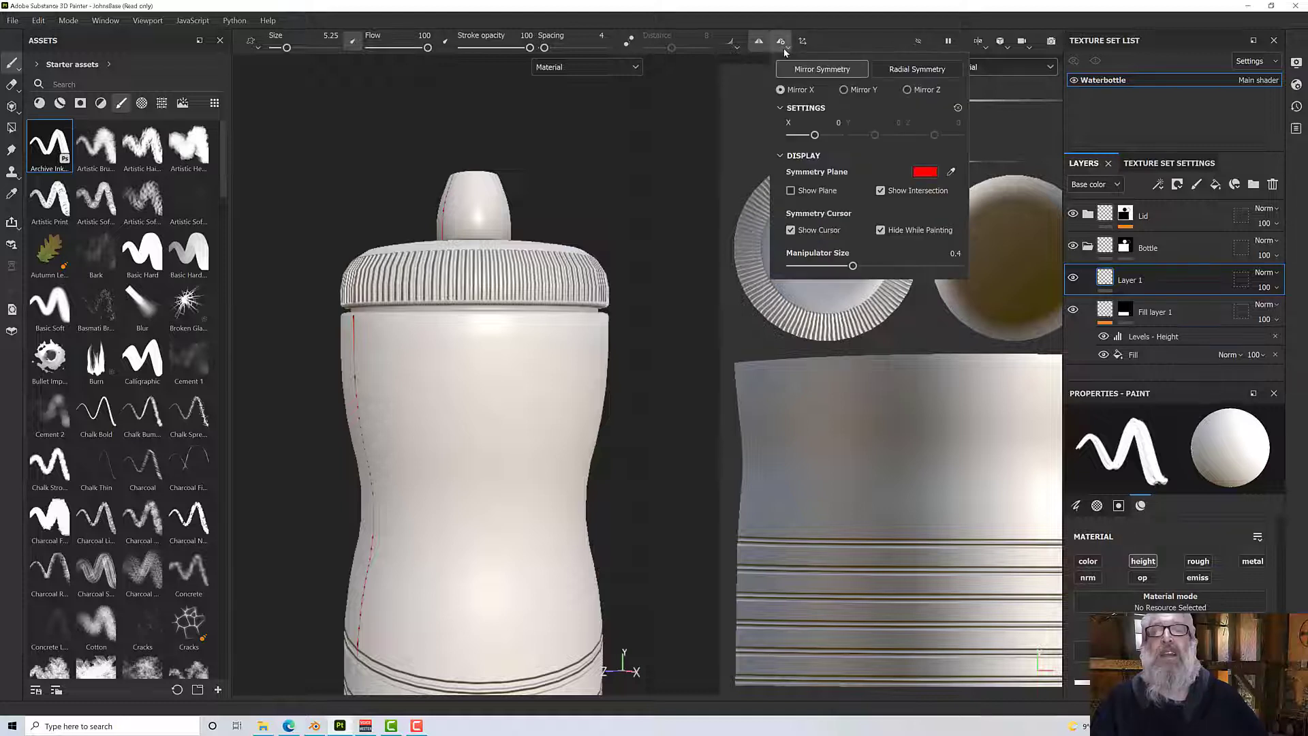
left_click(895, 71)
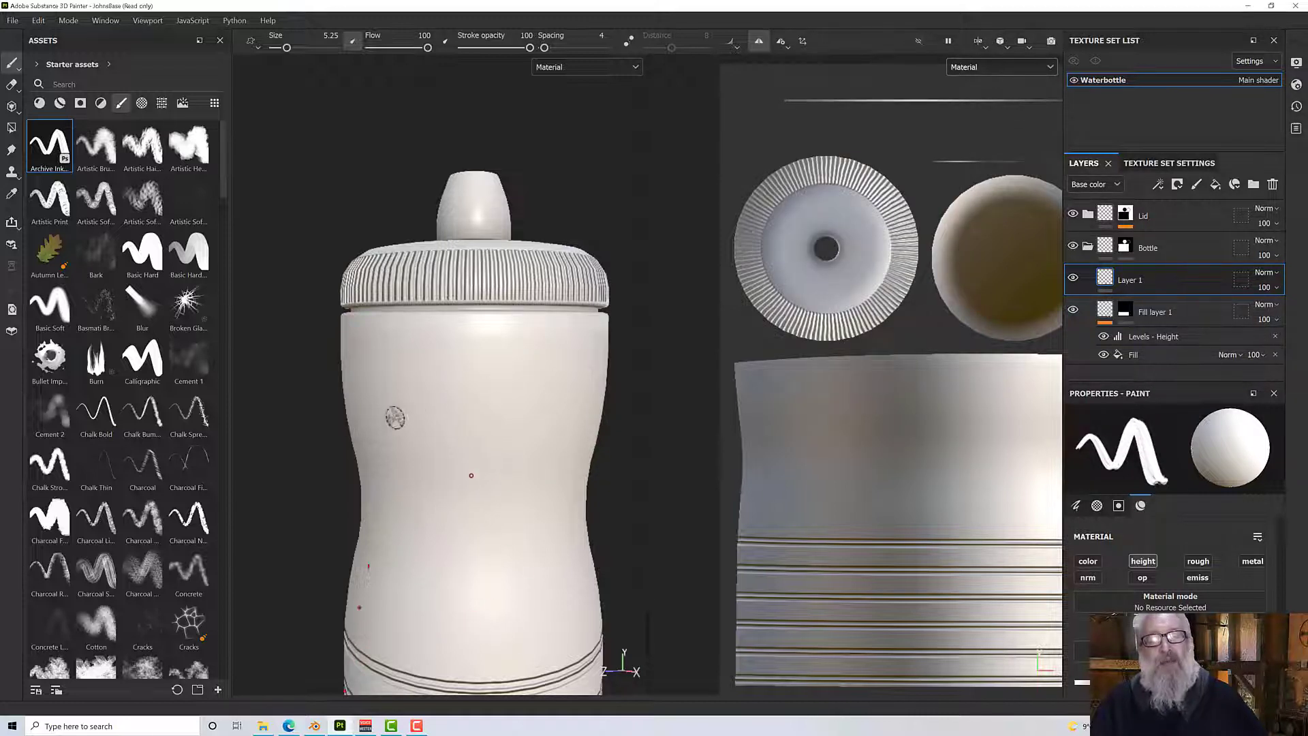
Try painting height shapes on the bottle with radial symmetry, check them around the model, and undo them.
mouse_move(491, 462)
left_mouse_down()
mouse_move(463, 460)
mouse_move(468, 474)
mouse_move(480, 458)
mouse_move(470, 474)
mouse_move(484, 454)
mouse_move(610, 451)
left_mouse_up()
scroll(470, 463, "down", 2)
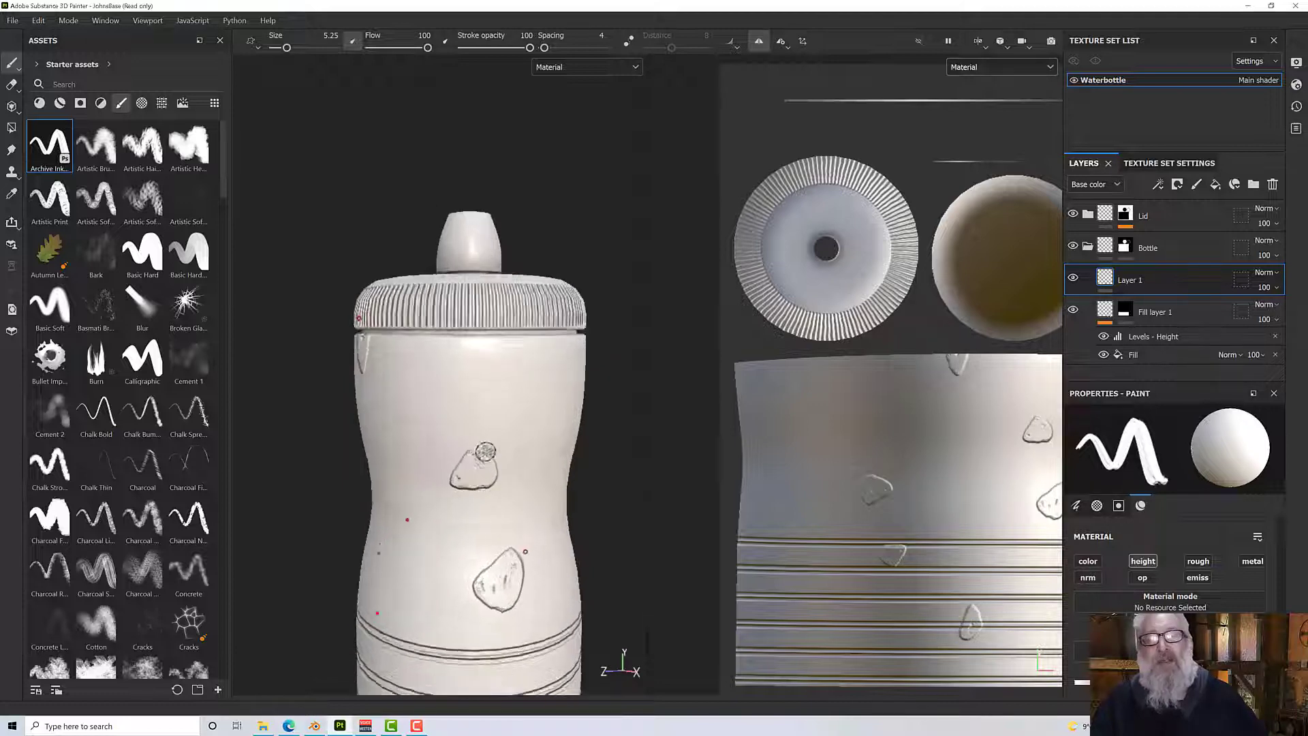
scroll(484, 453, "up", 2)
scroll(485, 451, "down", 2)
scroll(485, 452, "down", 3)
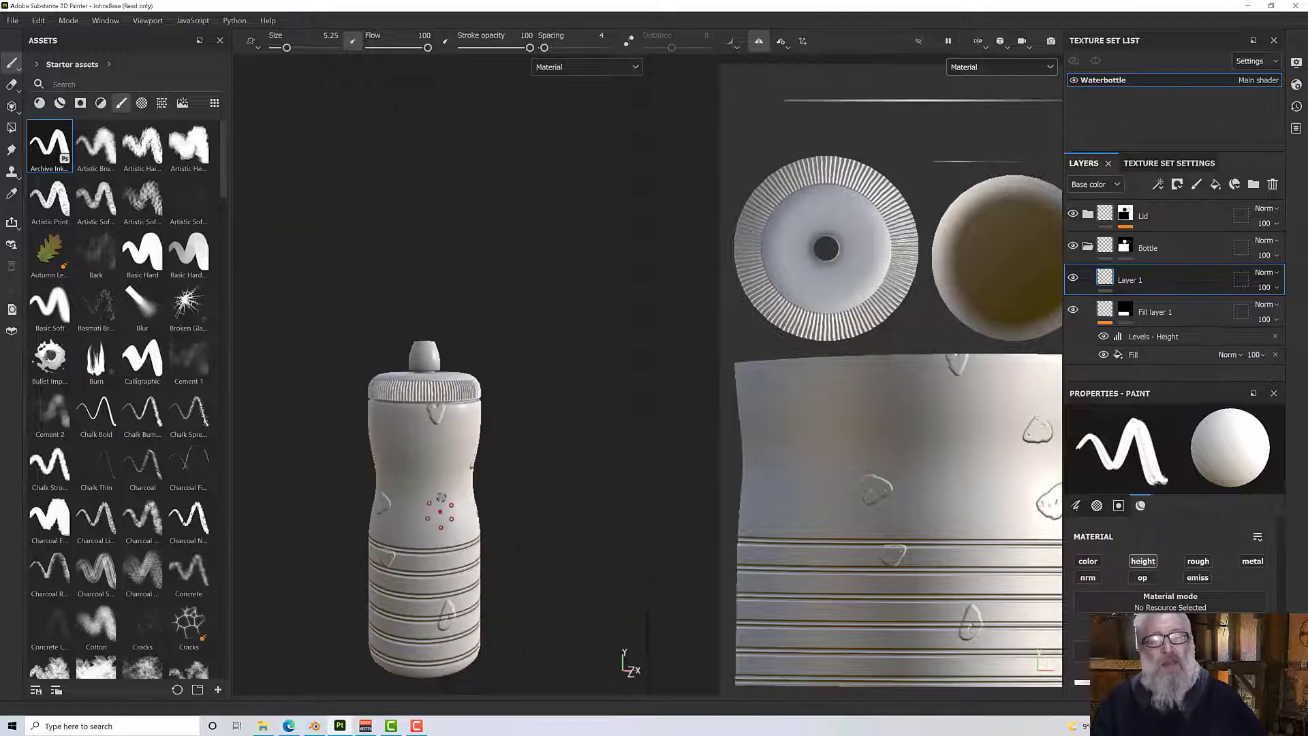
key("f")
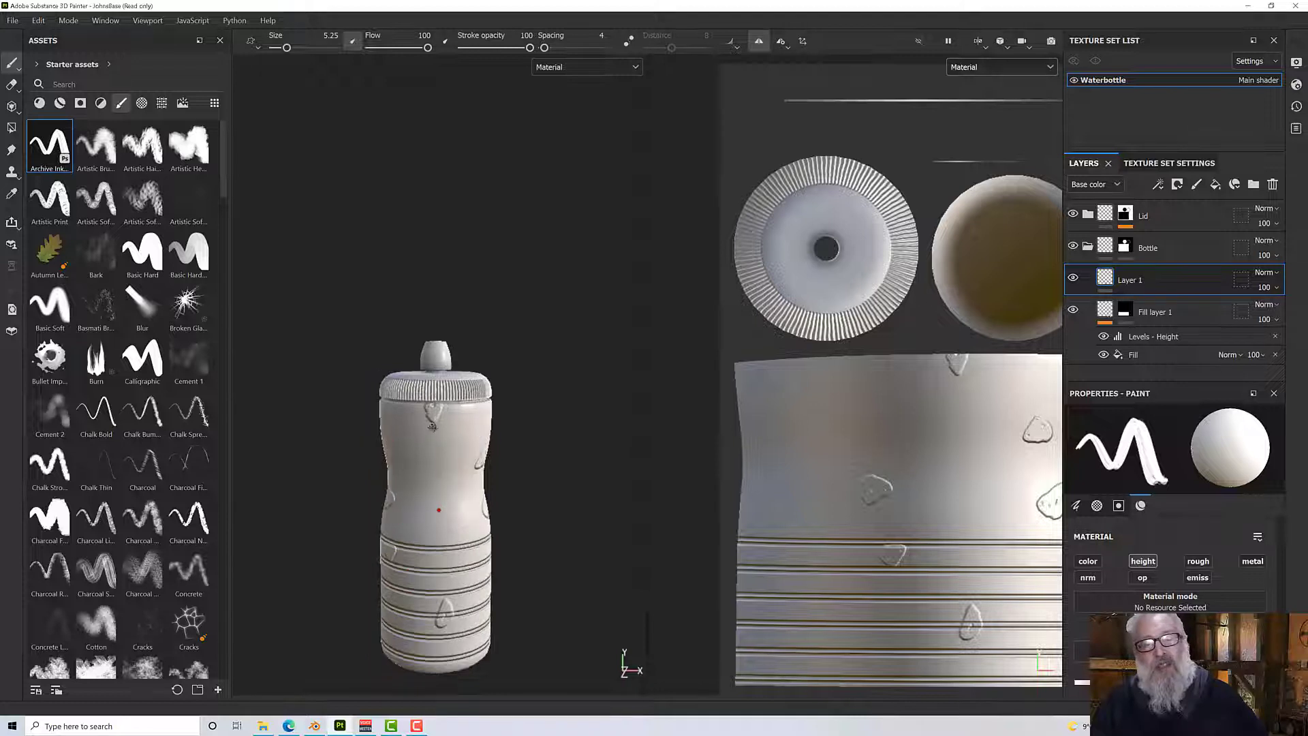
key("ctrl+z")
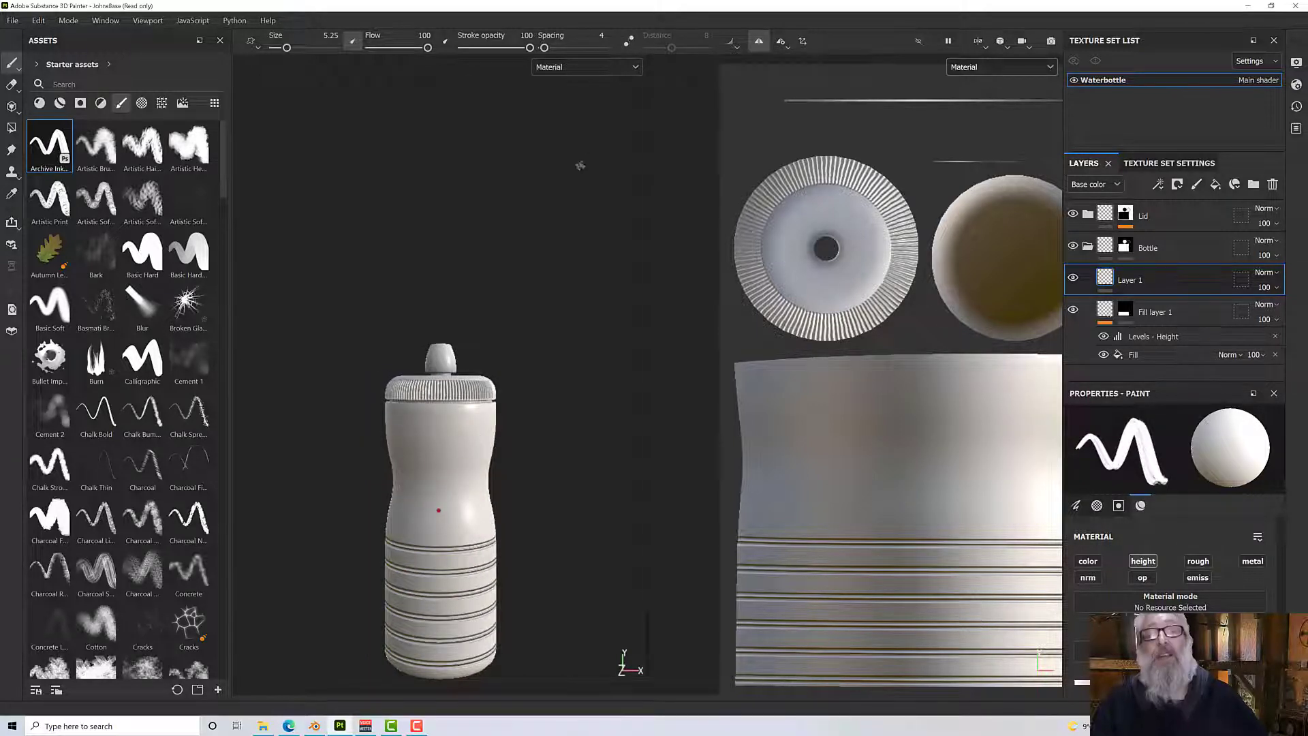
Change the radial symmetry axis to Y and test it with strokes around the upper bottle, undoing the test strokes.
left_click(780, 43)
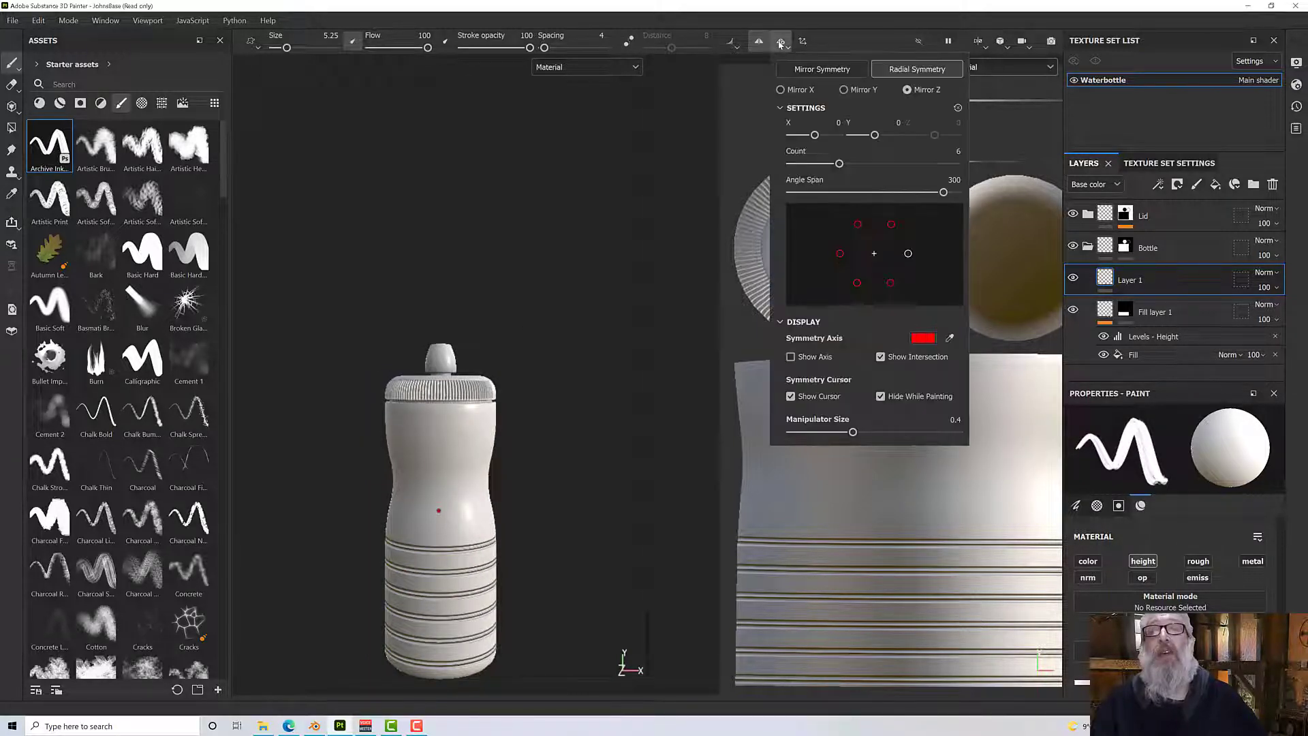
left_click(845, 89)
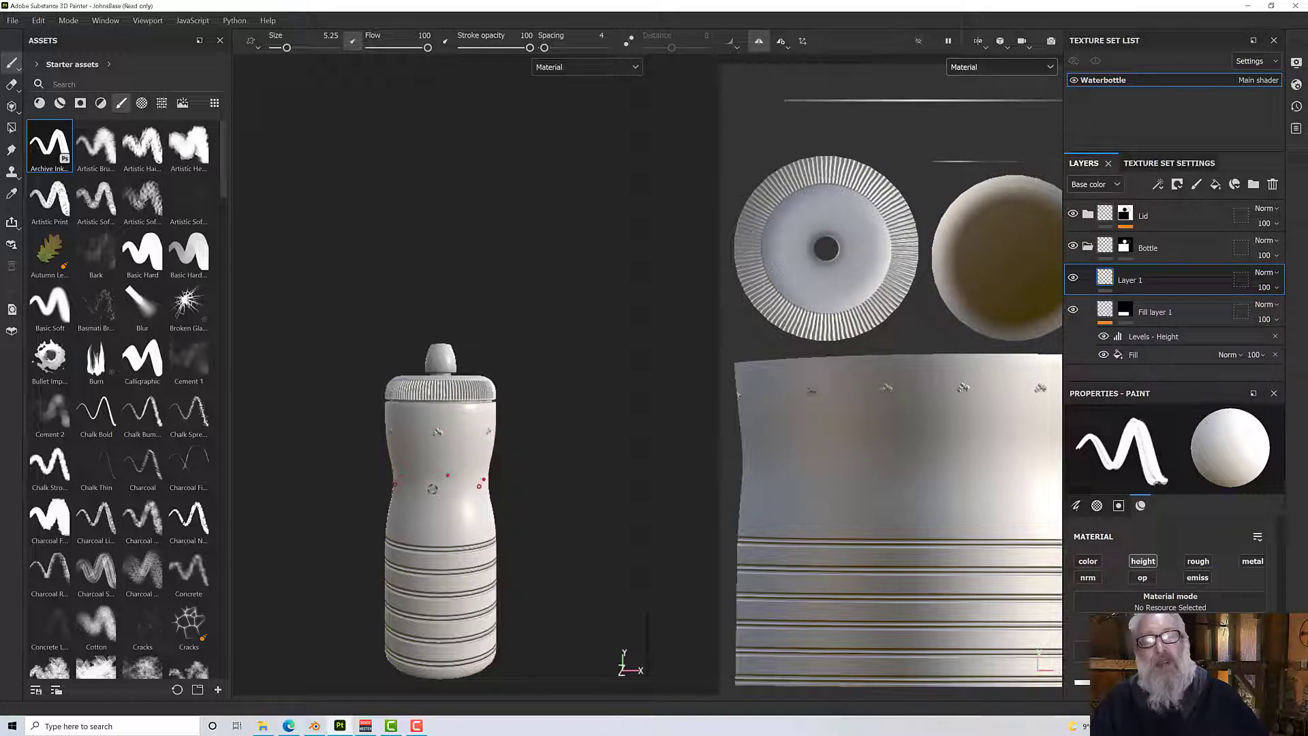
scroll(426, 489, "up", 5)
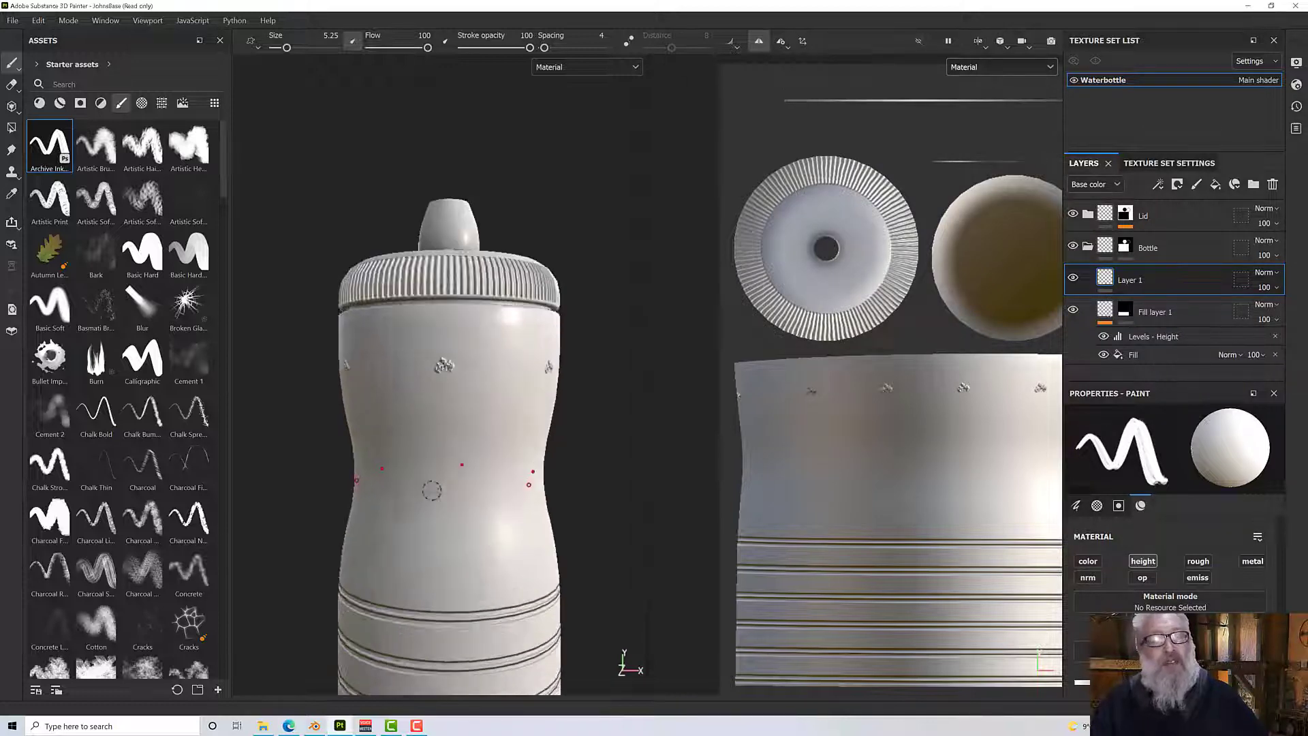
scroll(431, 491, "up", 3)
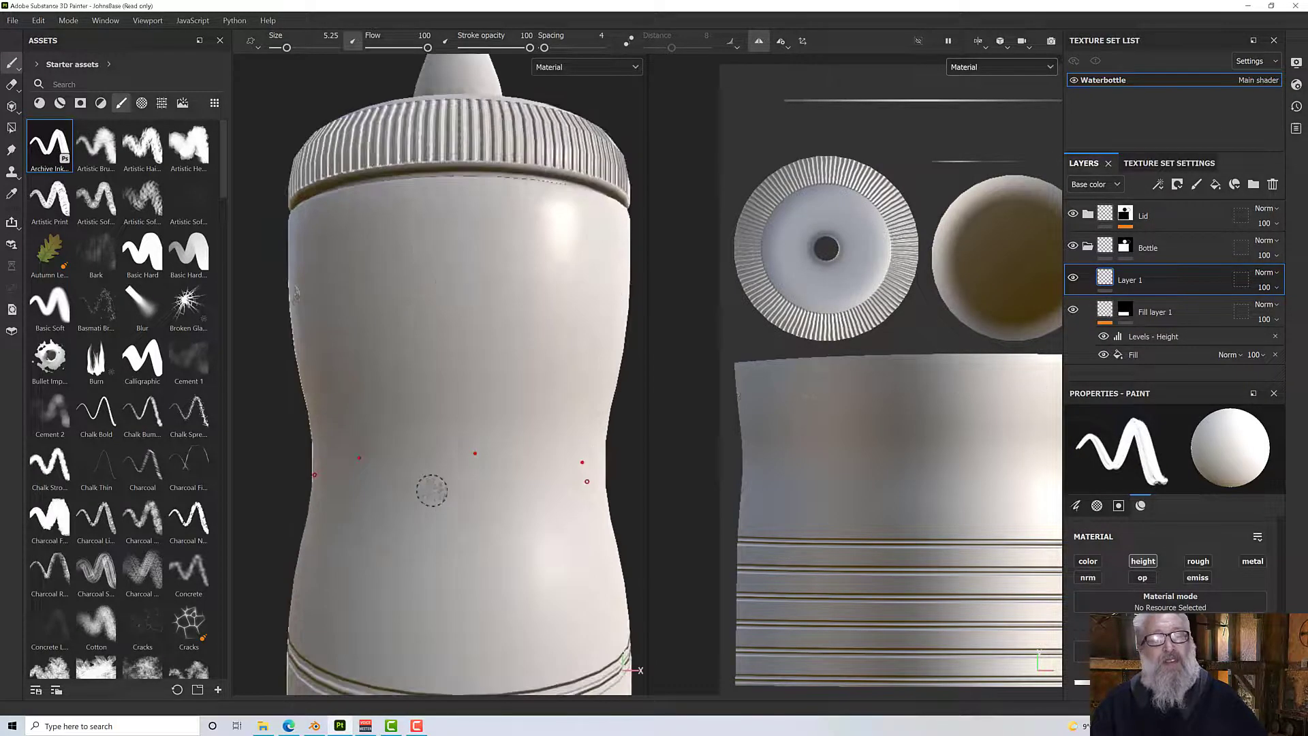
mouse_move(362, 241)
left_mouse_down()
mouse_move(382, 231)
mouse_move(429, 238)
mouse_move(475, 265)
mouse_move(527, 237)
left_mouse_up()
mouse_move(482, 306)
left_mouse_down("alt")
mouse_move(630, 311)
mouse_move(327, 321)
mouse_move(514, 336)
mouse_move(471, 308)
left_mouse_up("alt")
key("ctrl+z")
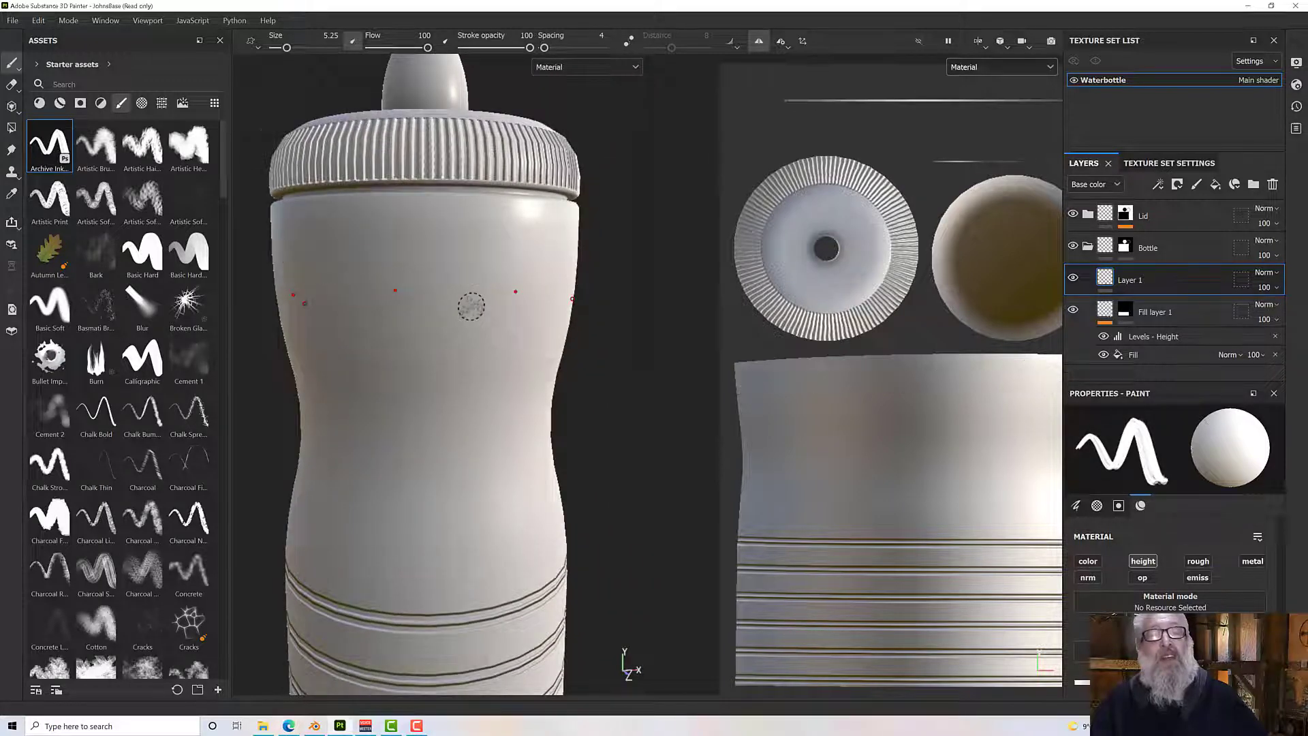
Choose the Marker brush preset and test it with a wavy stroke around the upper bottle, undoing the stroke.
scroll(464, 301, "up", 1)
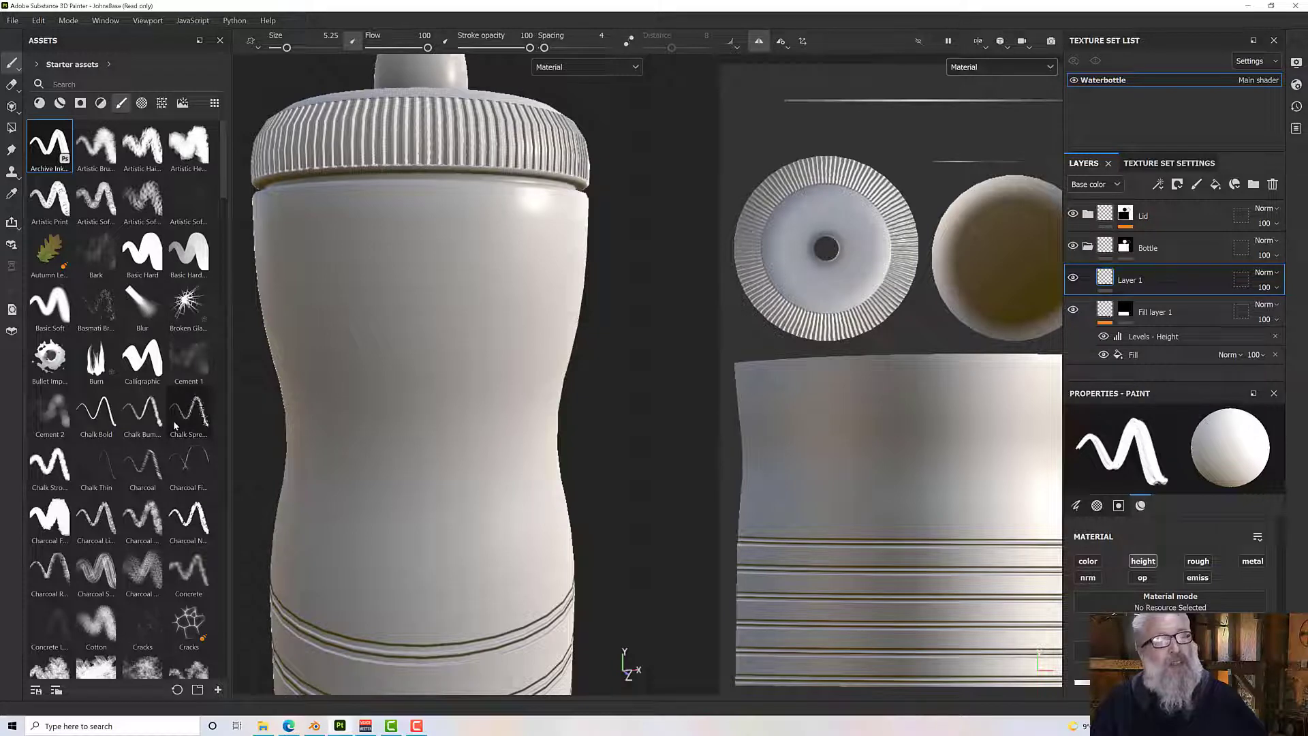
scroll(174, 425, "down", 10)
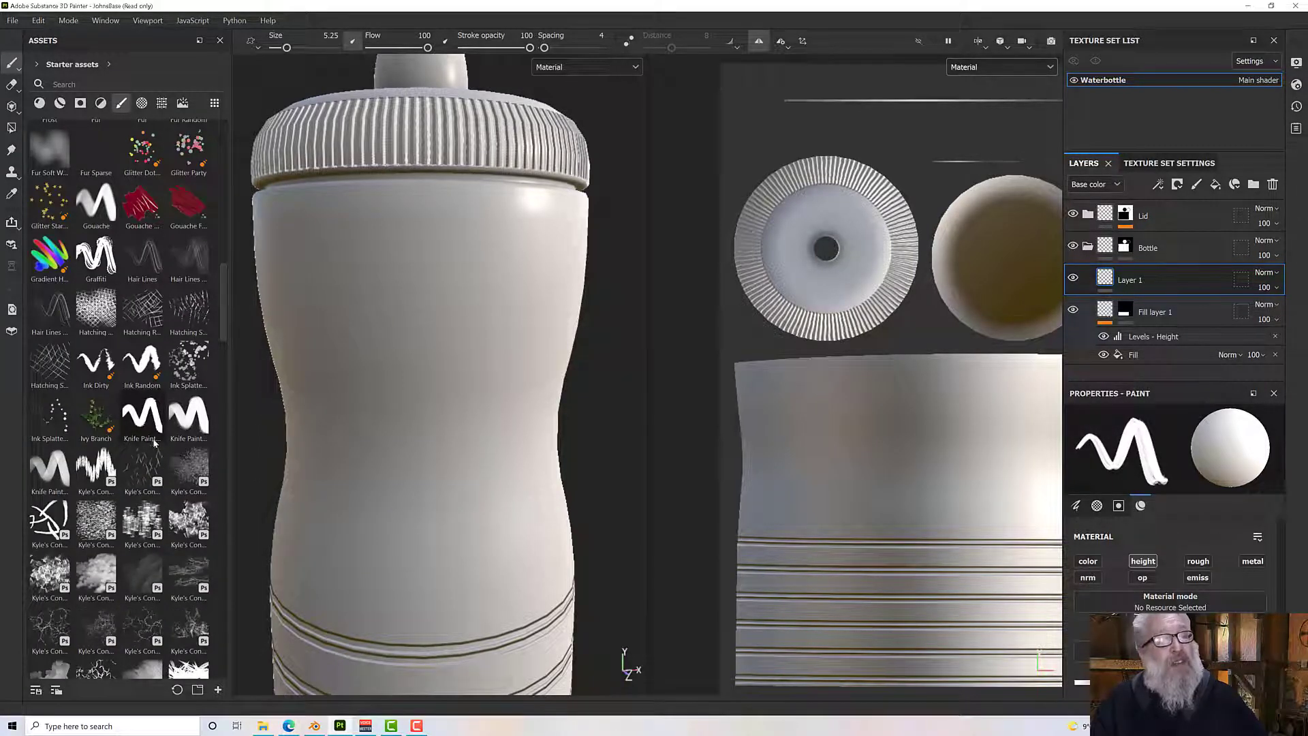
scroll(157, 439, "down", 6)
scroll(154, 444, "down", 2)
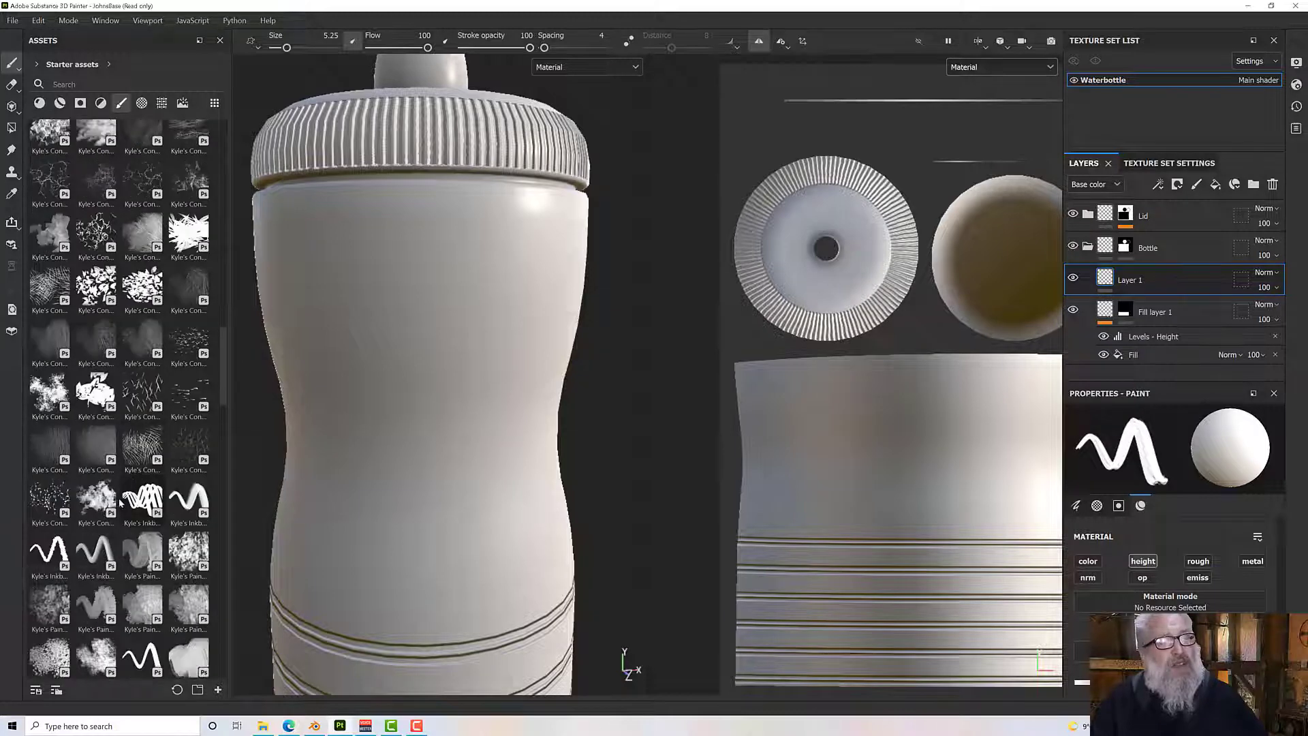
scroll(121, 499, "down", 10)
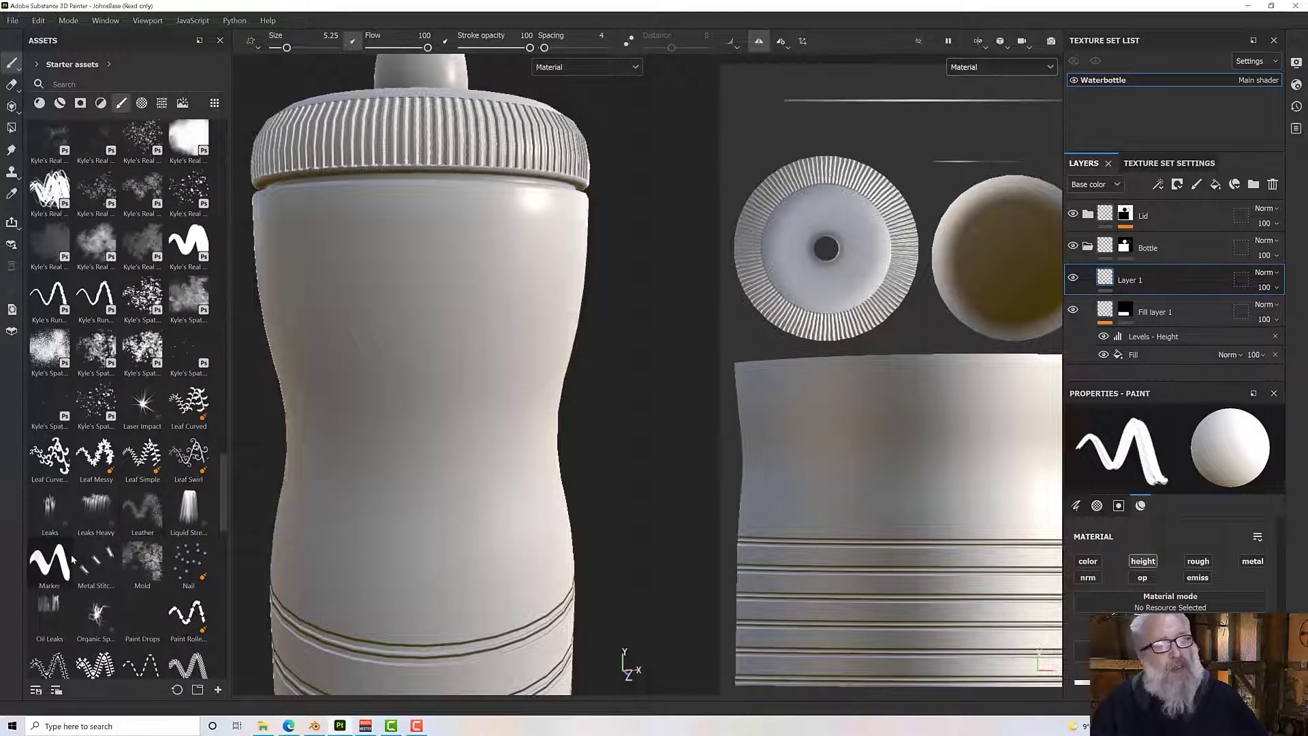
left_click(53, 568)
left_click(53, 568)
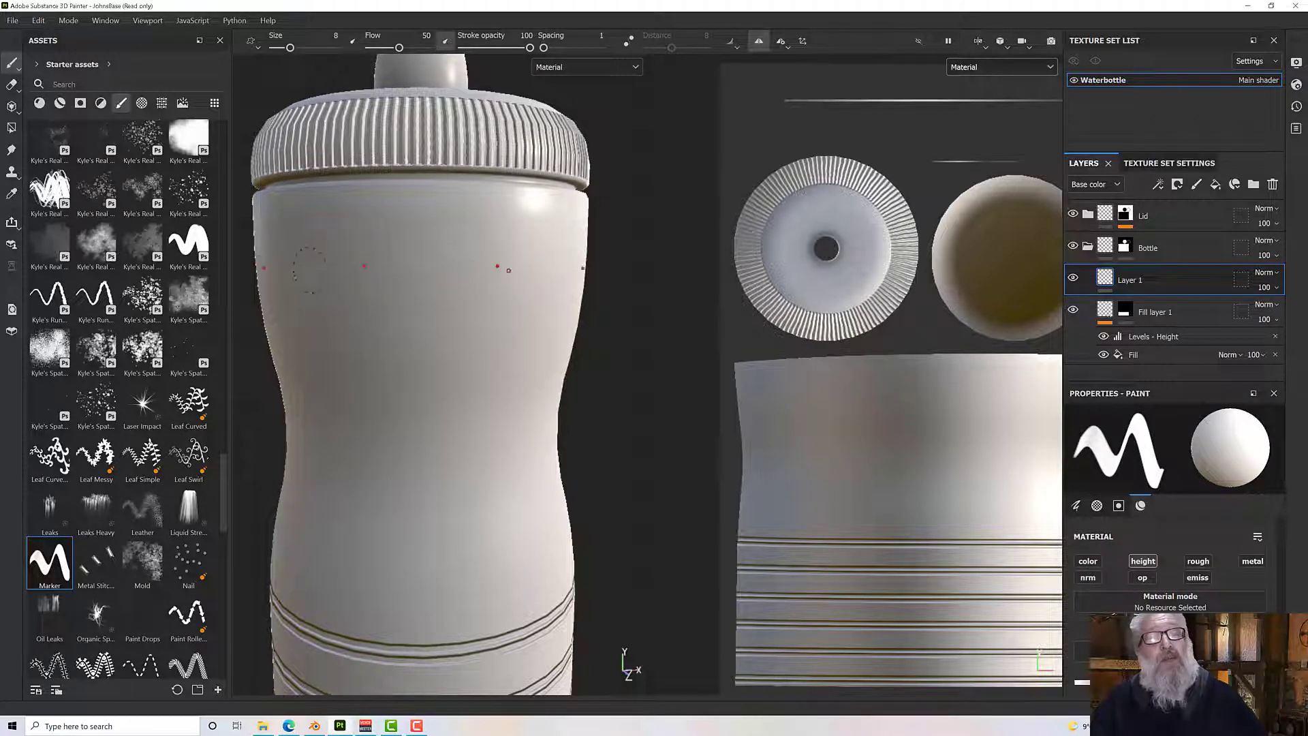
mouse_move(290, 292)
left_mouse_down()
mouse_move(337, 237)
mouse_move(413, 310)
mouse_move(474, 239)
left_mouse_up()
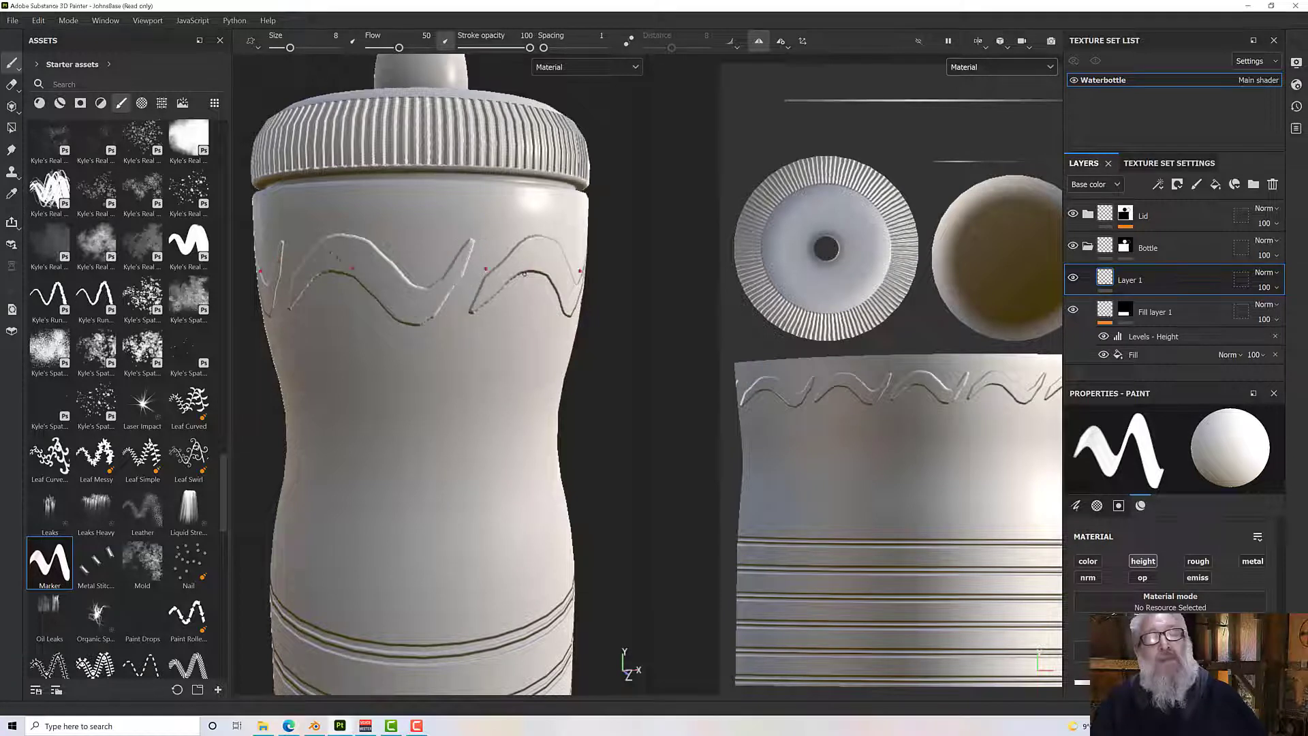
key("ctrl+z")
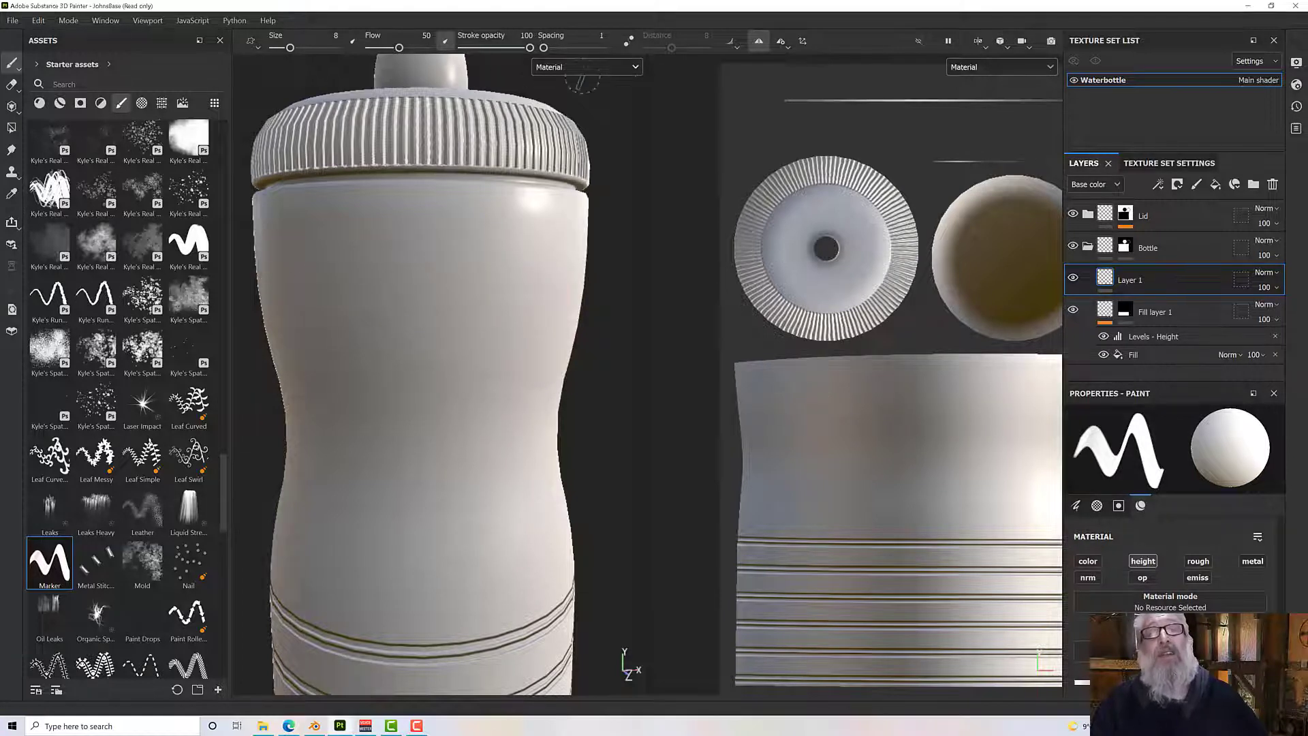
Turn on Lazy Mouse stroke smoothing at distance 8 and try a wavy stroke on the upper bottle, undoing the stroke.
left_click(630, 43)
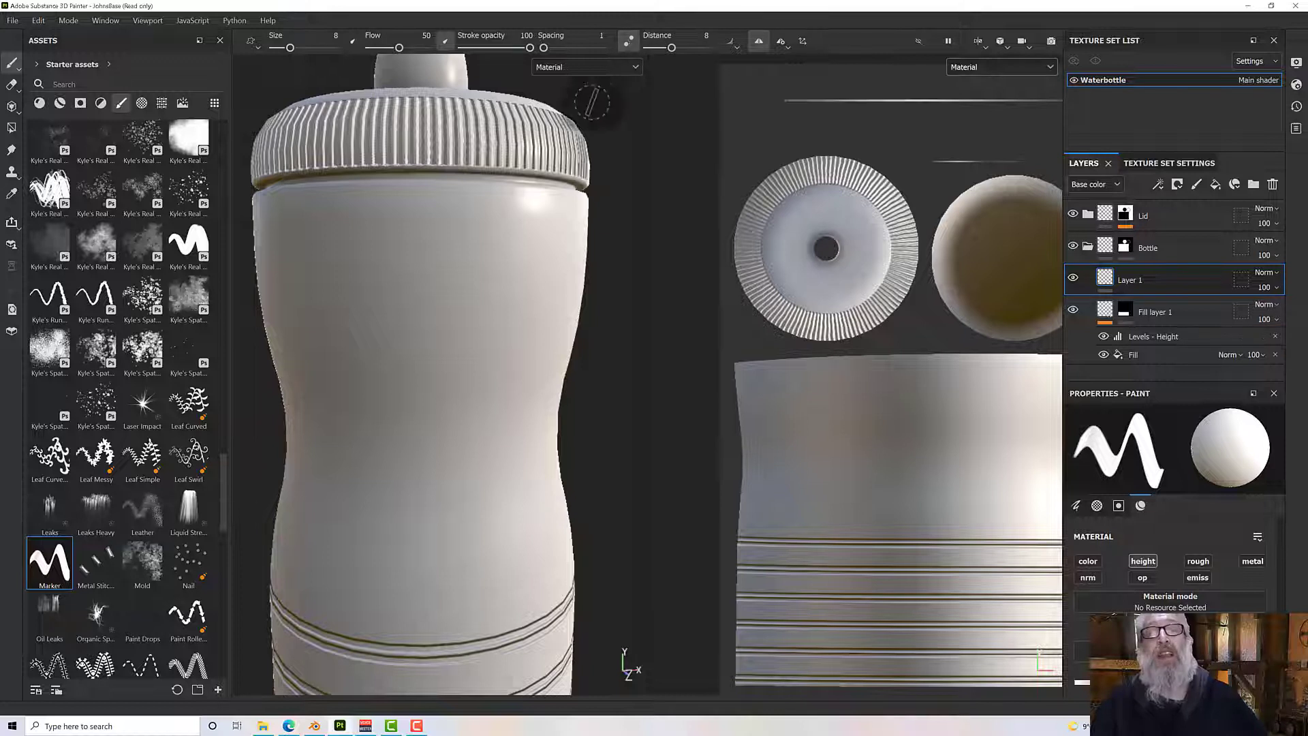
mouse_move(307, 303)
left_mouse_down()
mouse_move(371, 248)
mouse_move(476, 309)
mouse_move(496, 290)
mouse_move(496, 214)
left_mouse_up()
scroll(494, 310, "down", 5)
mouse_move(494, 310)
left_mouse_down("alt")
mouse_move(313, 306)
mouse_move(505, 316)
left_mouse_up("alt")
key("ctrl+z")
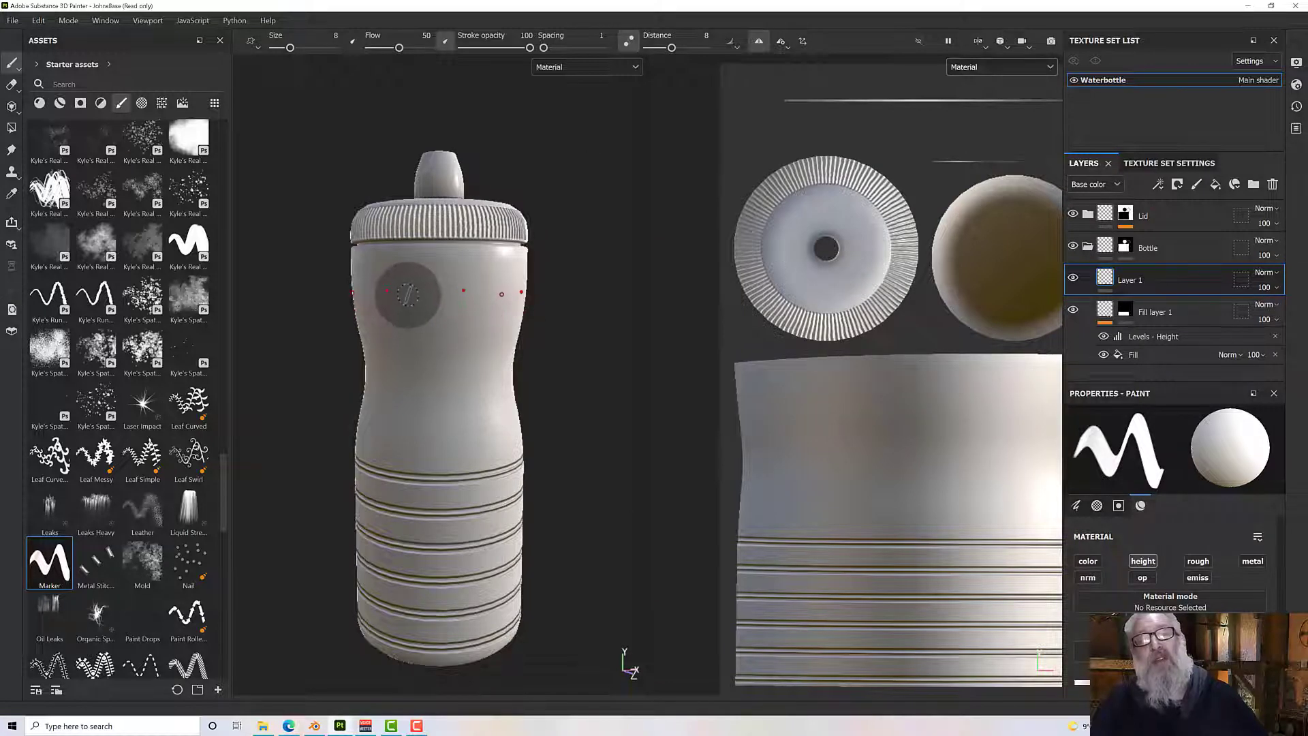
Set the brush size to 2.29 and try thin wavy and diagonal strokes around the upper bottle, undoing them.
scroll(408, 295, "up", 5)
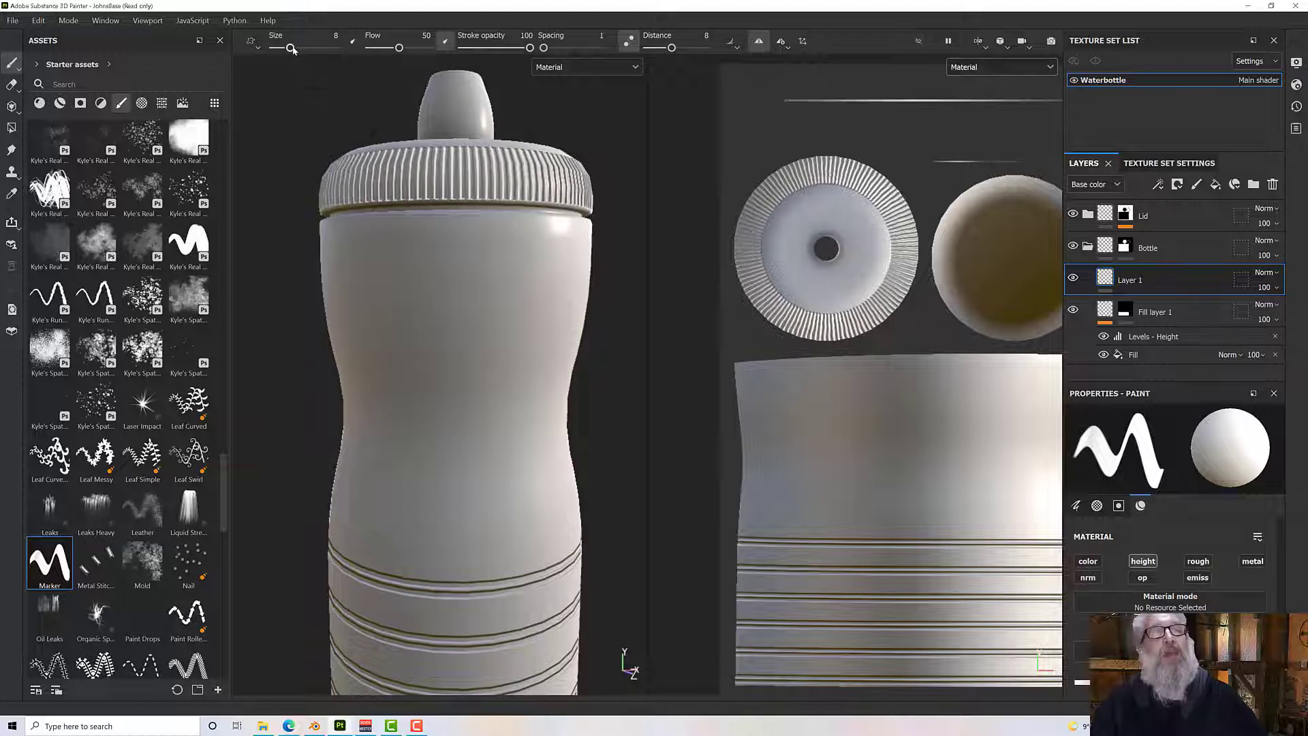
left_click_drag(291, 49, 282, 48)
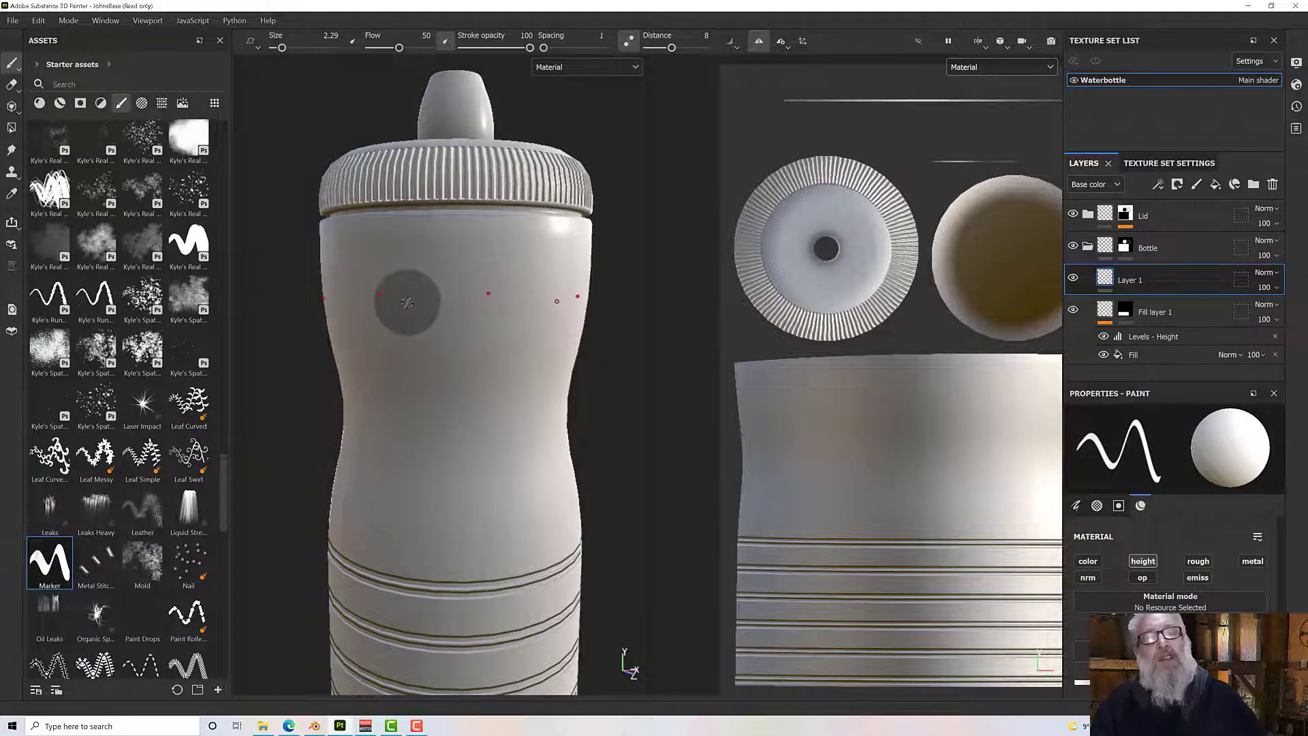
left_click(407, 304)
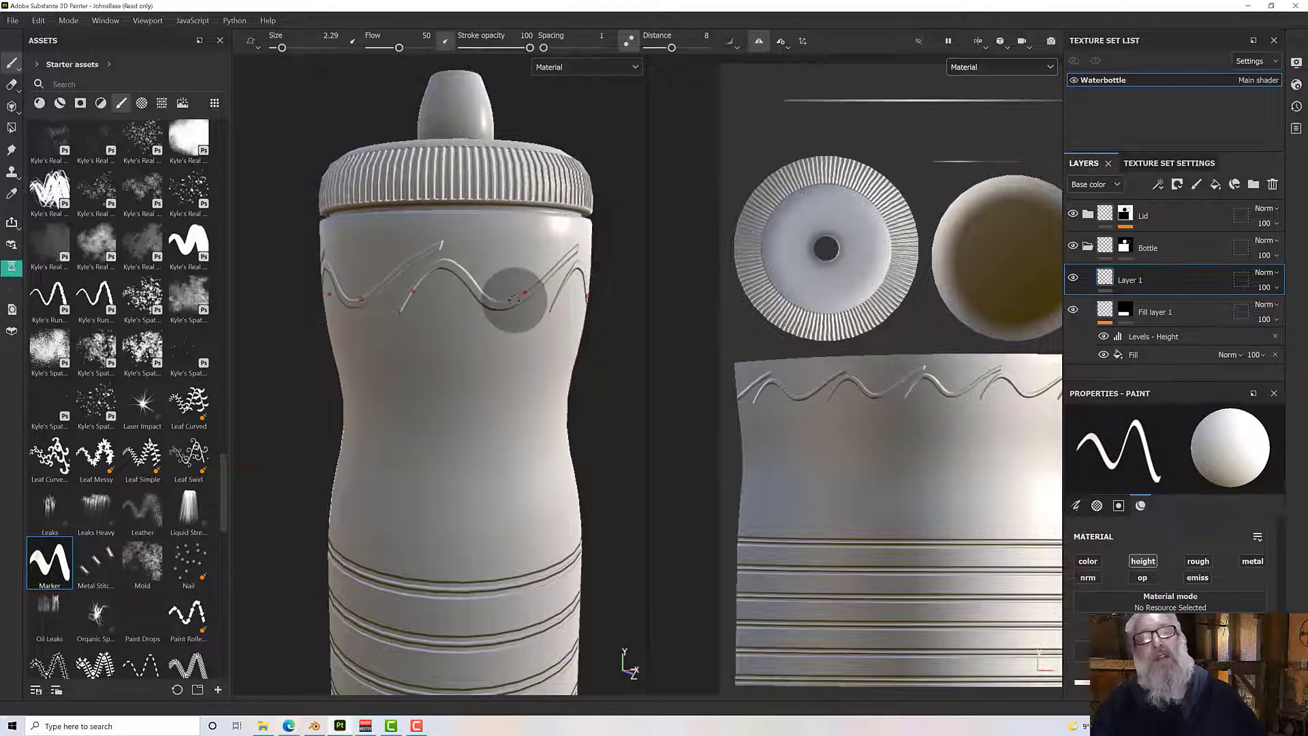
key("ctrl+z")
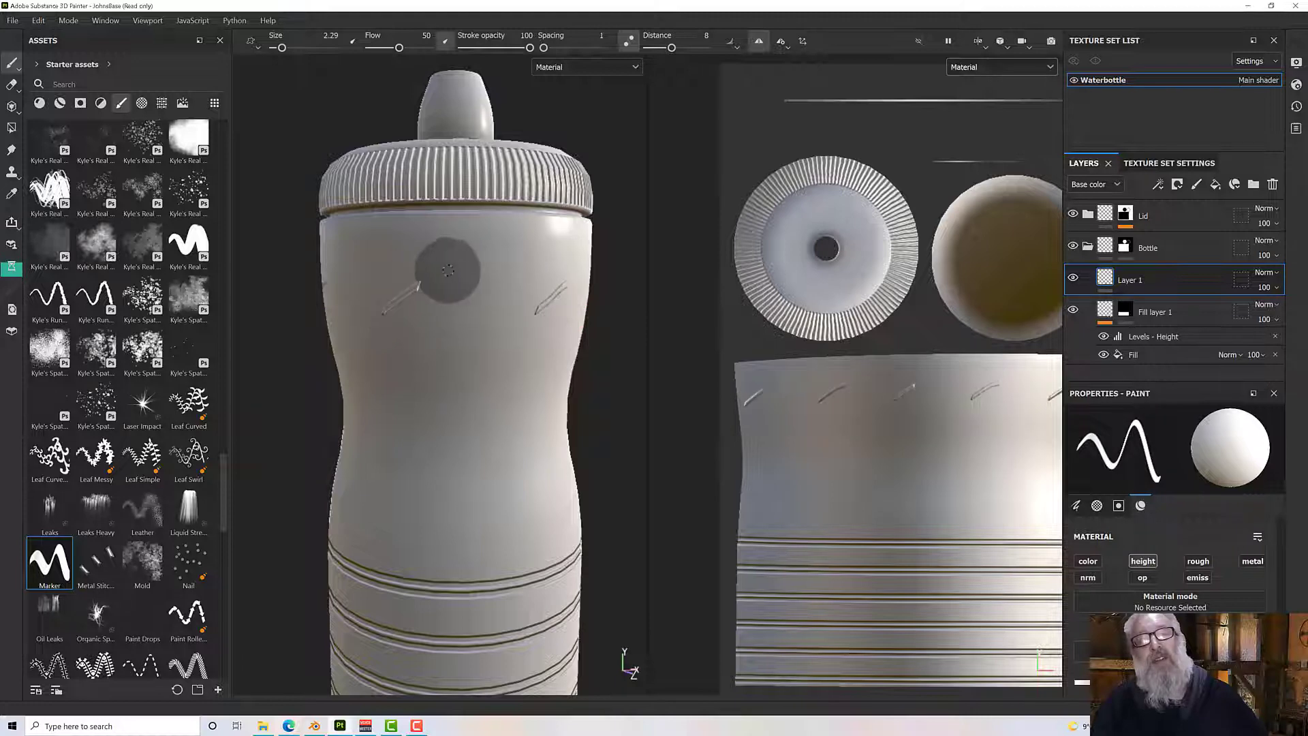
mouse_move(437, 290)
left_mouse_down("alt")
mouse_move(478, 286)
mouse_move(374, 234)
mouse_move(409, 228)
mouse_move(466, 247)
left_mouse_up("alt")
key("ctrl+z")
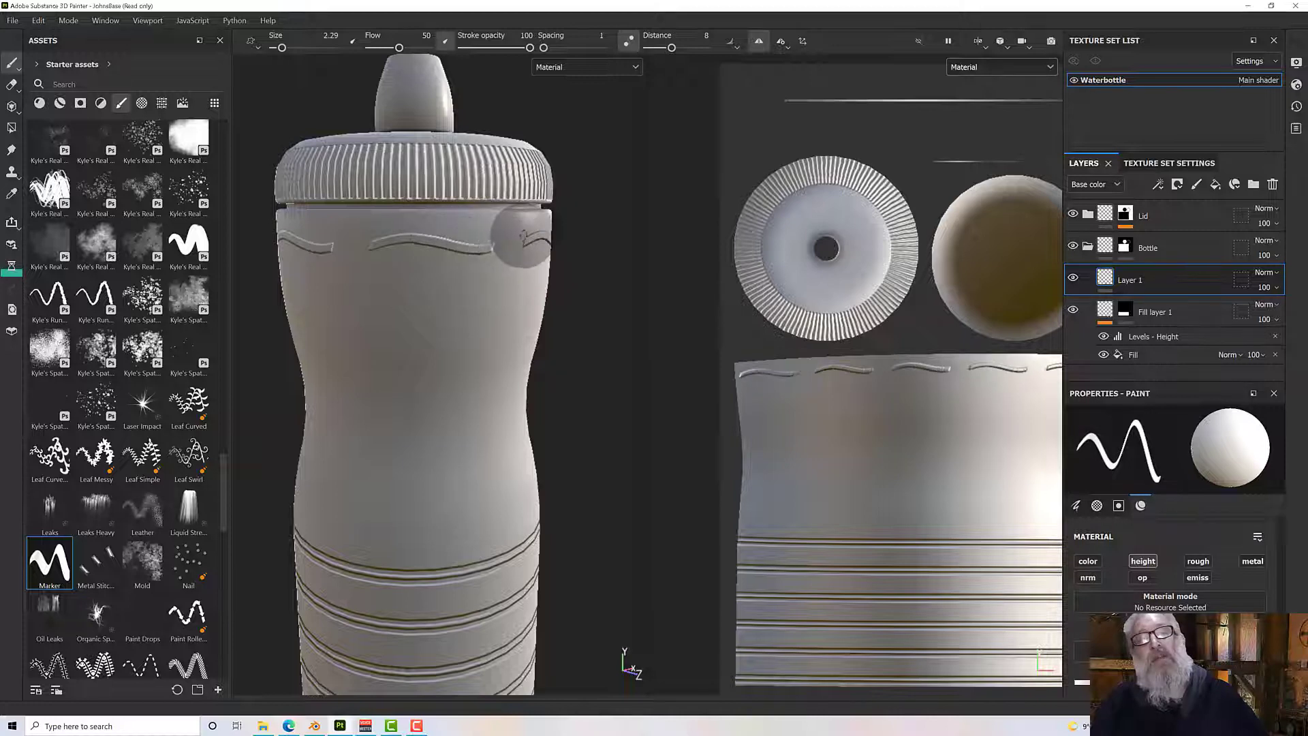
Inspect the wavy line around the bottle just below the lid, and undo it along with the follow-up test stroke.
scroll(409, 321, "down", 4)
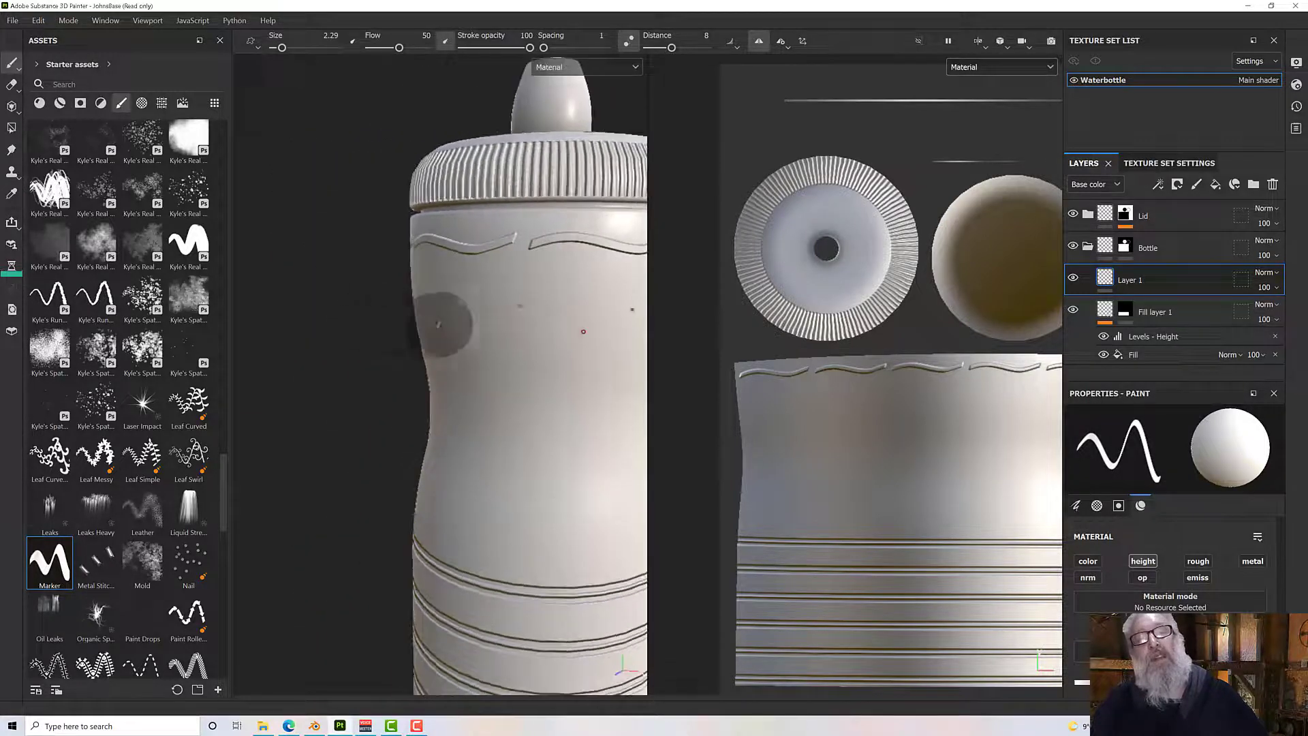
mouse_move(439, 336)
left_mouse_down("alt")
mouse_move(286, 336)
mouse_move(482, 339)
left_mouse_up("alt")
scroll(482, 327, "up", 5)
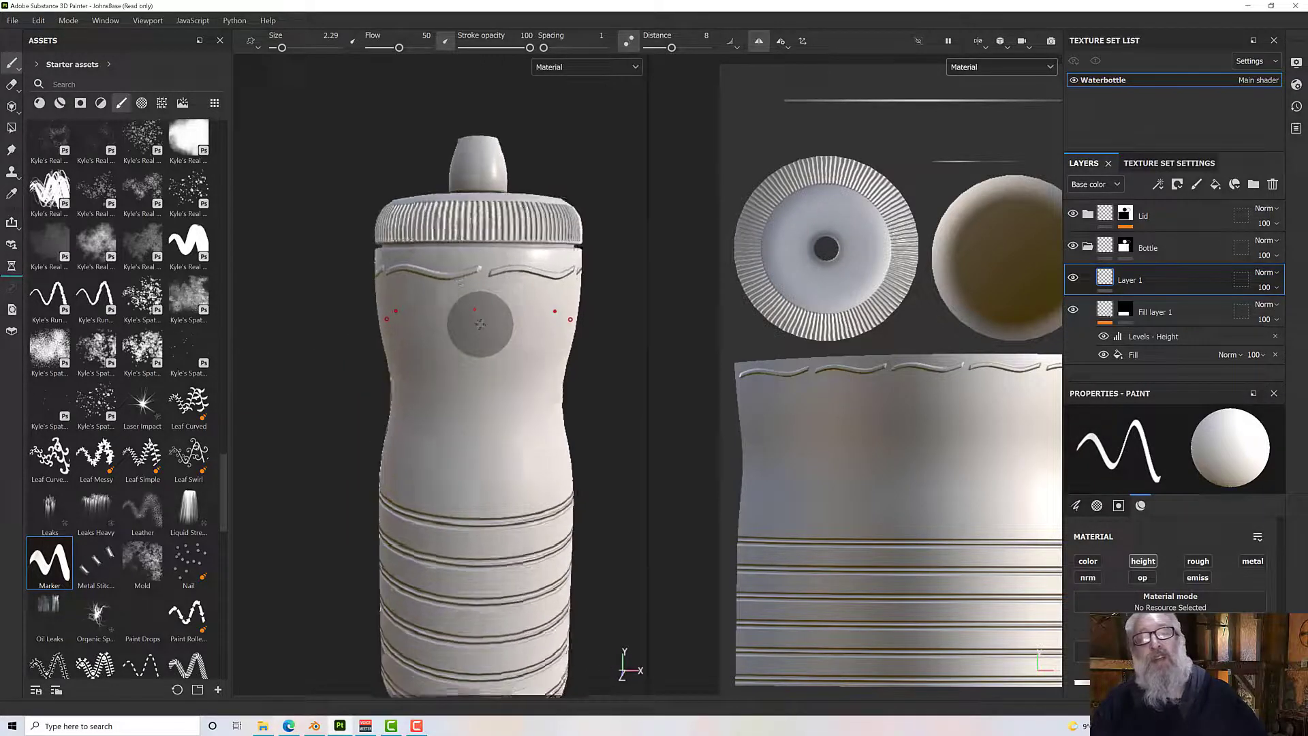
scroll(500, 320, "up", 2)
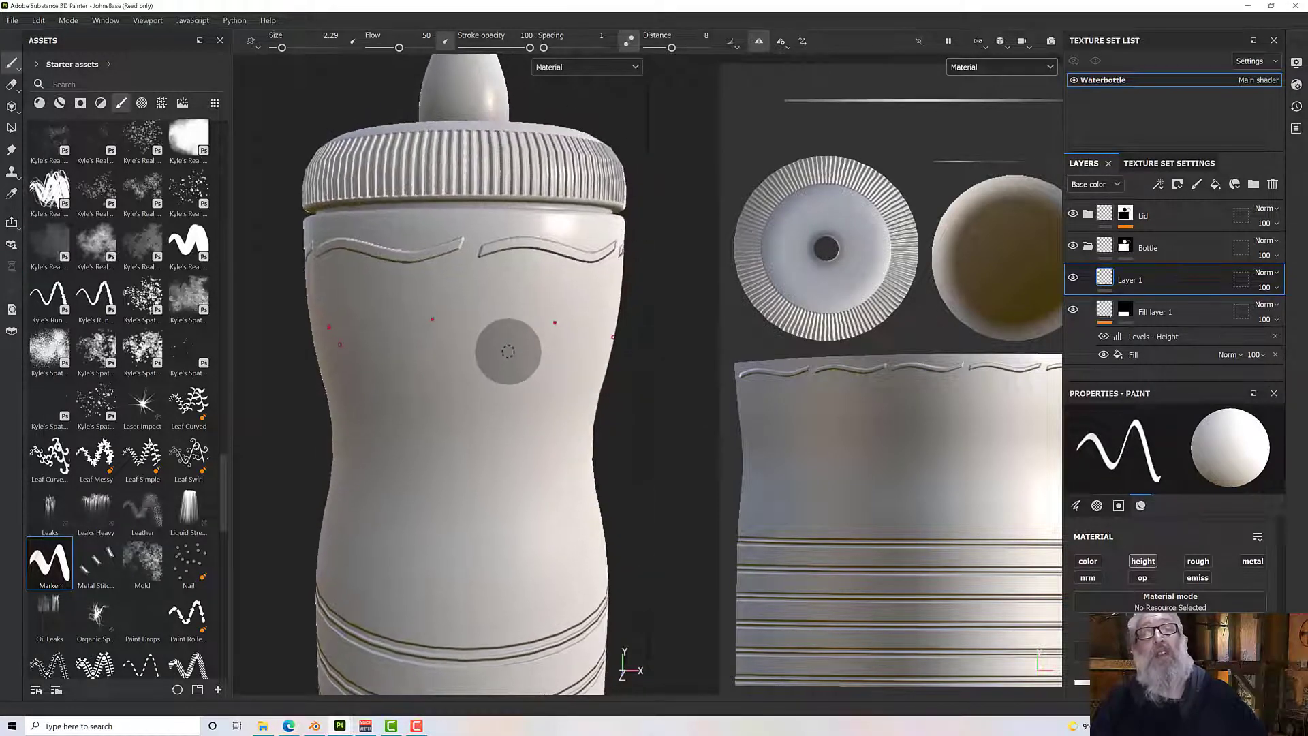
mouse_move(497, 341)
middle_mouse_down("alt")
mouse_move(476, 382)
mouse_move(447, 358)
middle_mouse_up("alt")
key("ctrl+z")
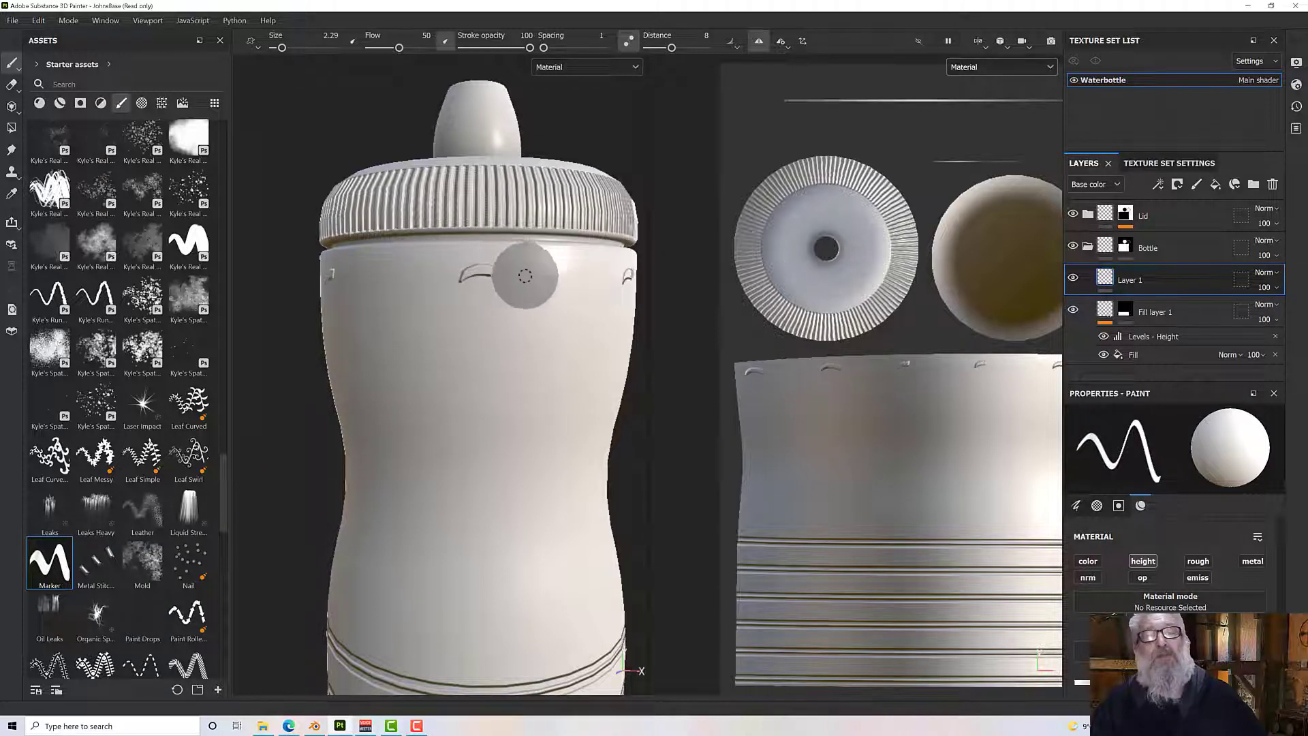
key("ctrl+z")
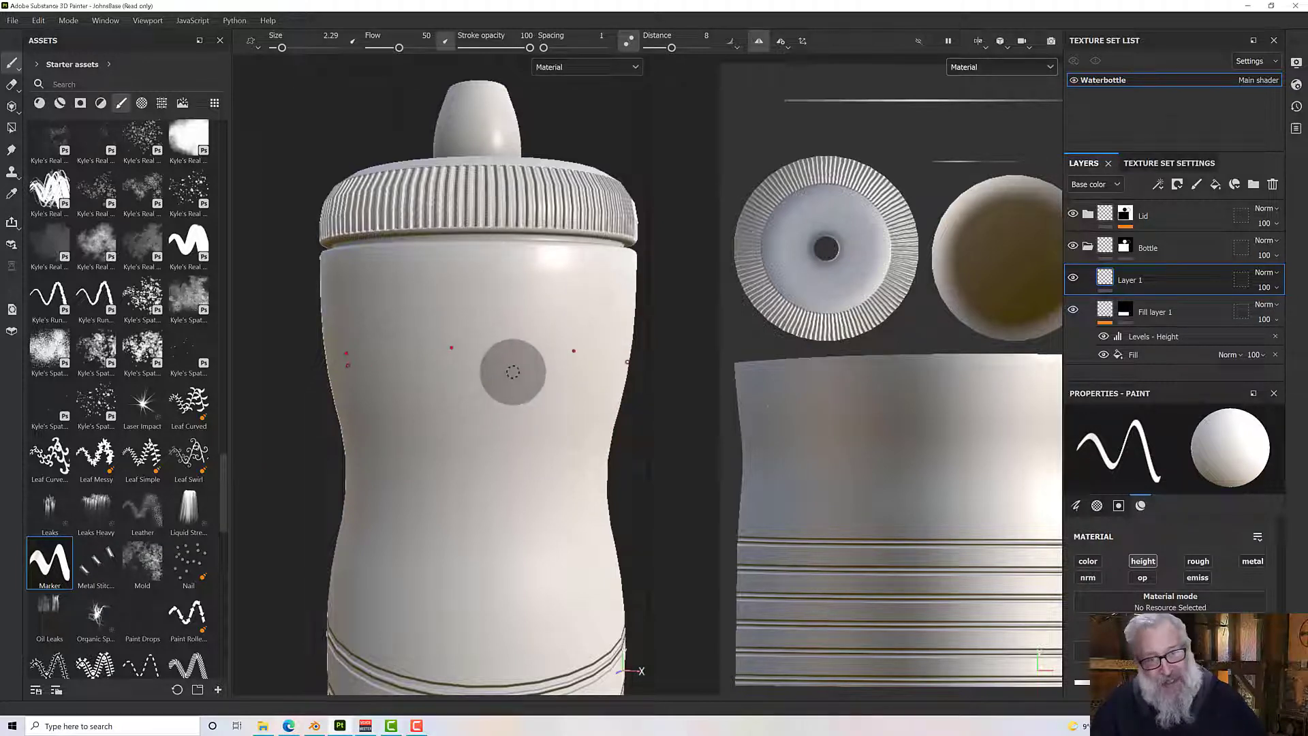
Try small curling freehand strokes on the upper bottle below the lid, undoing them.
mouse_move(500, 403)
left_mouse_down()
mouse_move(432, 365)
mouse_move(490, 292)
mouse_move(566, 394)
mouse_move(462, 436)
left_mouse_up()
key("ctrl+z")
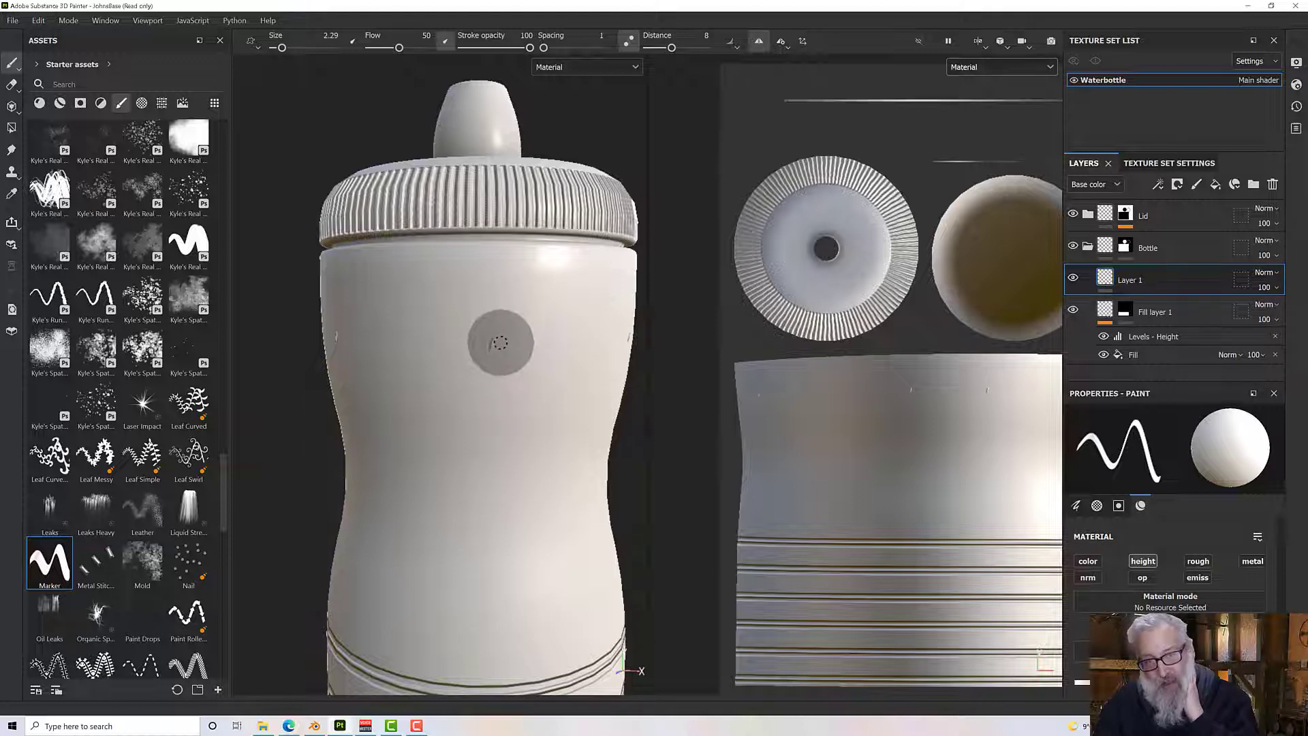
mouse_move(489, 340)
left_mouse_down()
mouse_move(534, 330)
mouse_move(546, 310)
mouse_move(525, 293)
mouse_move(466, 302)
left_mouse_up()
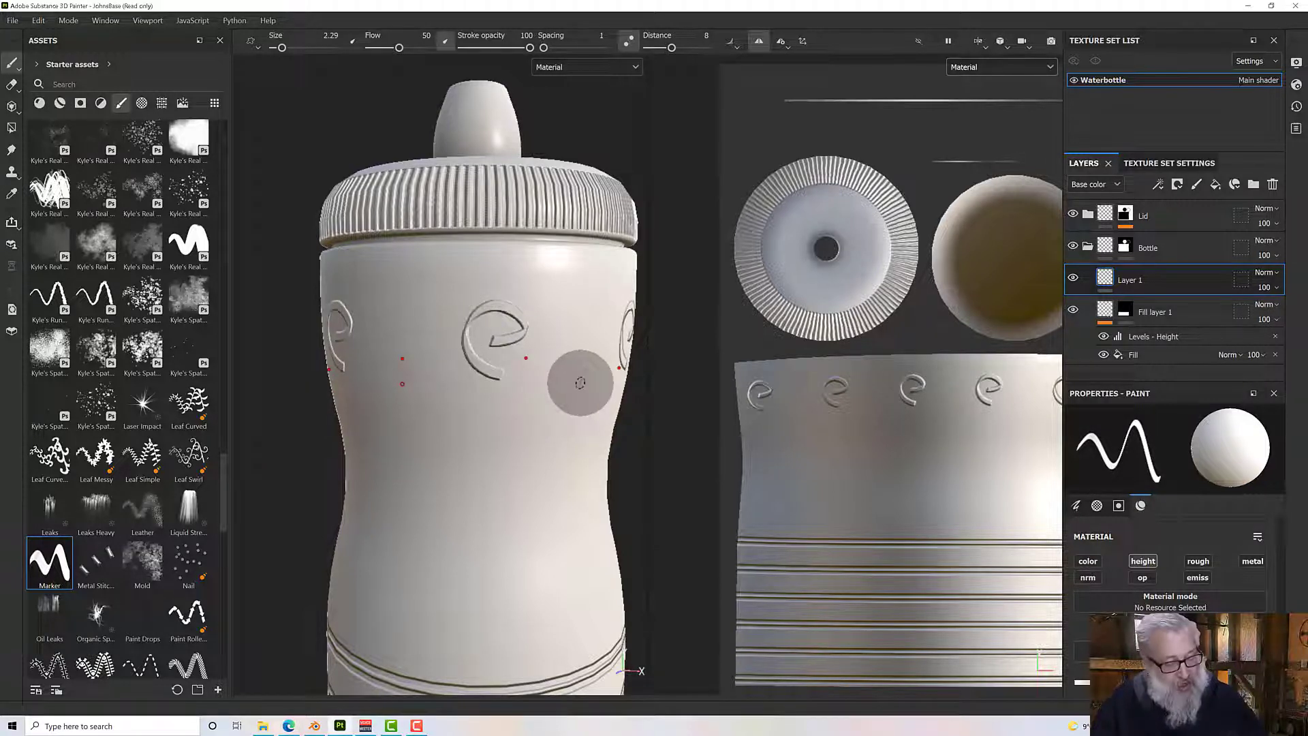
key("ctrl+z")
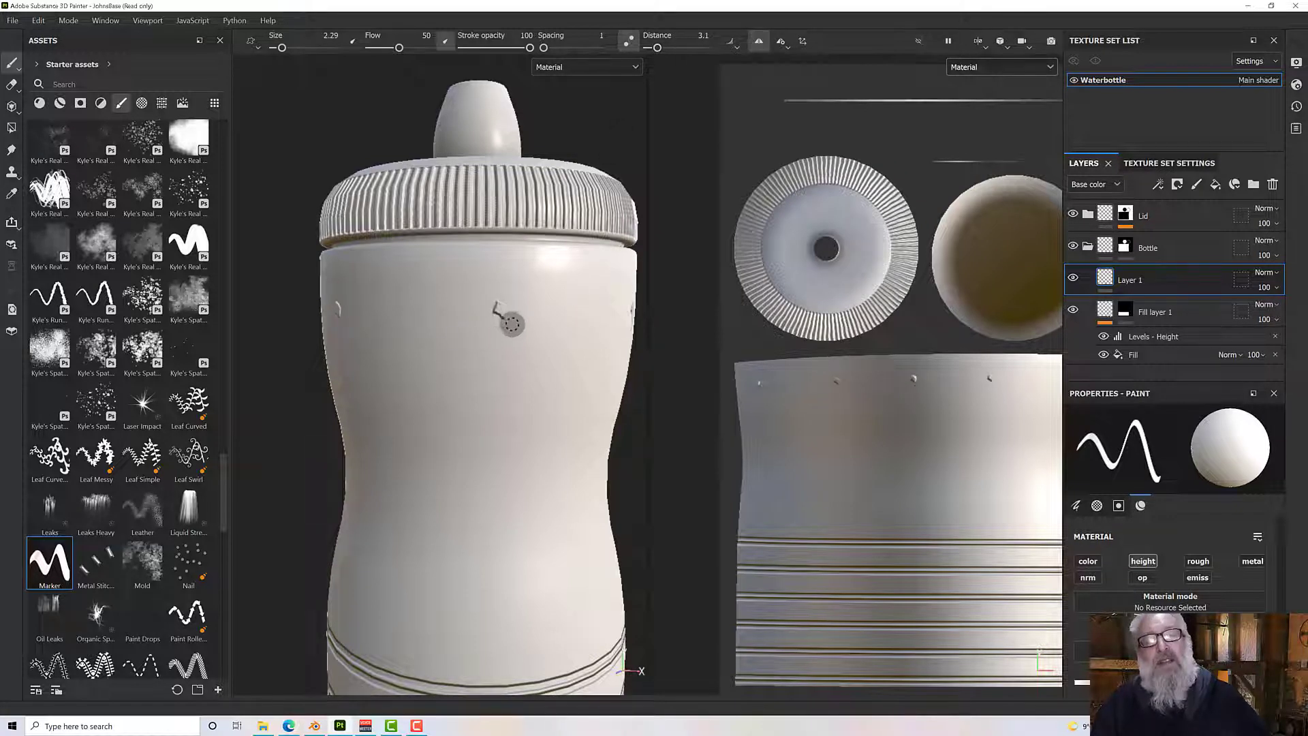
Set the Lazy Mouse distance to 3.1 and try an S-shaped scroll stroke around the upper bottle, undoing it.
mouse_move(481, 337)
left_mouse_down()
mouse_move(470, 299)
mouse_move(504, 281)
mouse_move(539, 328)
mouse_move(582, 319)
mouse_move(564, 283)
mouse_move(553, 315)
mouse_move(575, 357)
mouse_move(529, 368)
left_mouse_up()
scroll(533, 359, "up", 4)
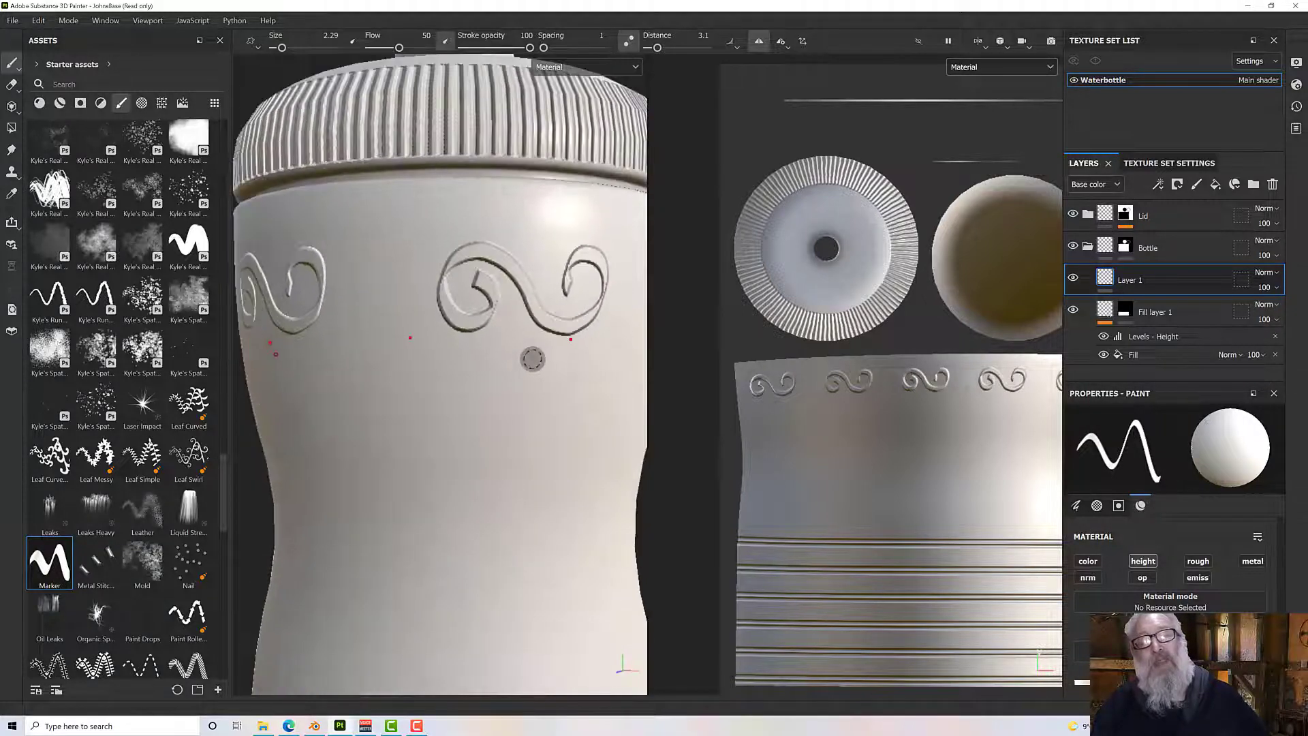
scroll(533, 359, "down", 5)
scroll(525, 346, "down", 2)
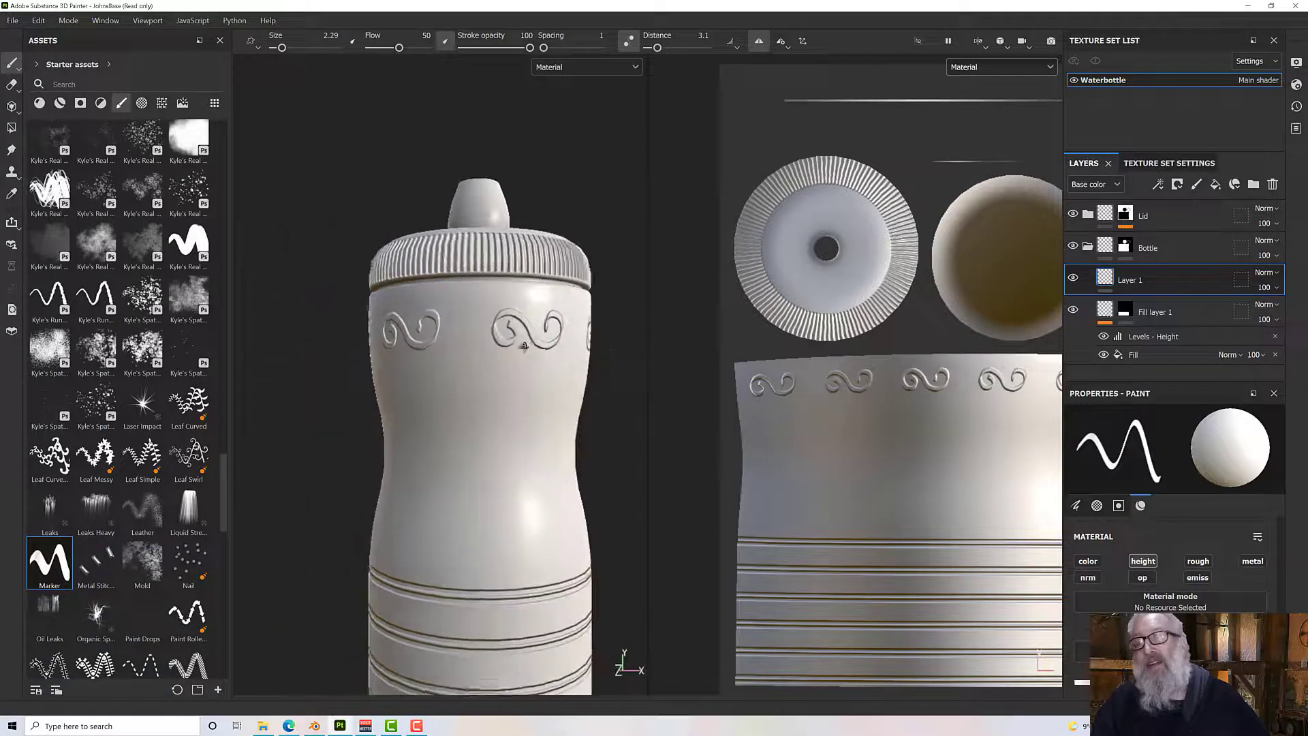
key("ctrl+z")
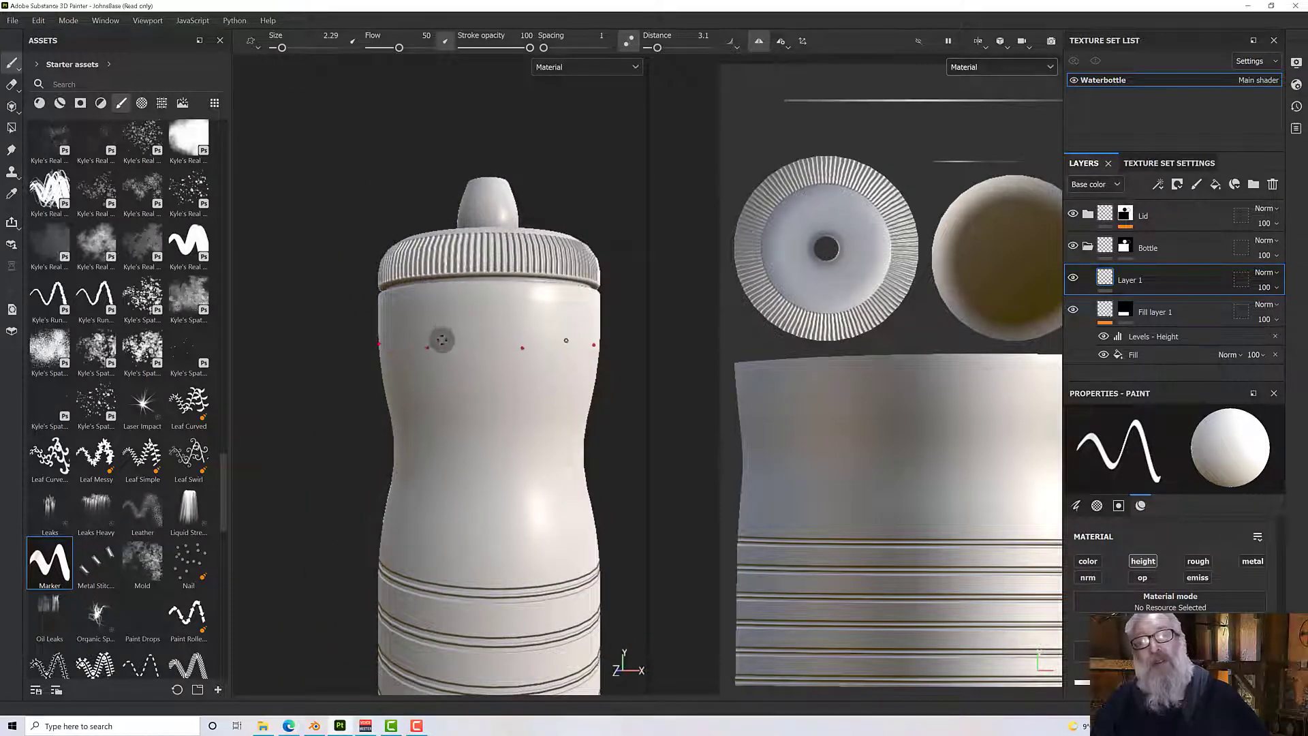
Try a single-crest wavy stroke repeated around the bottle below the lid, undoing it.
mouse_move(447, 337)
left_mouse_down()
mouse_move(470, 341)
mouse_move(525, 310)
mouse_move(558, 344)
mouse_move(595, 350)
mouse_move(425, 368)
mouse_move(507, 361)
left_mouse_up()
scroll(512, 359, "up", 3)
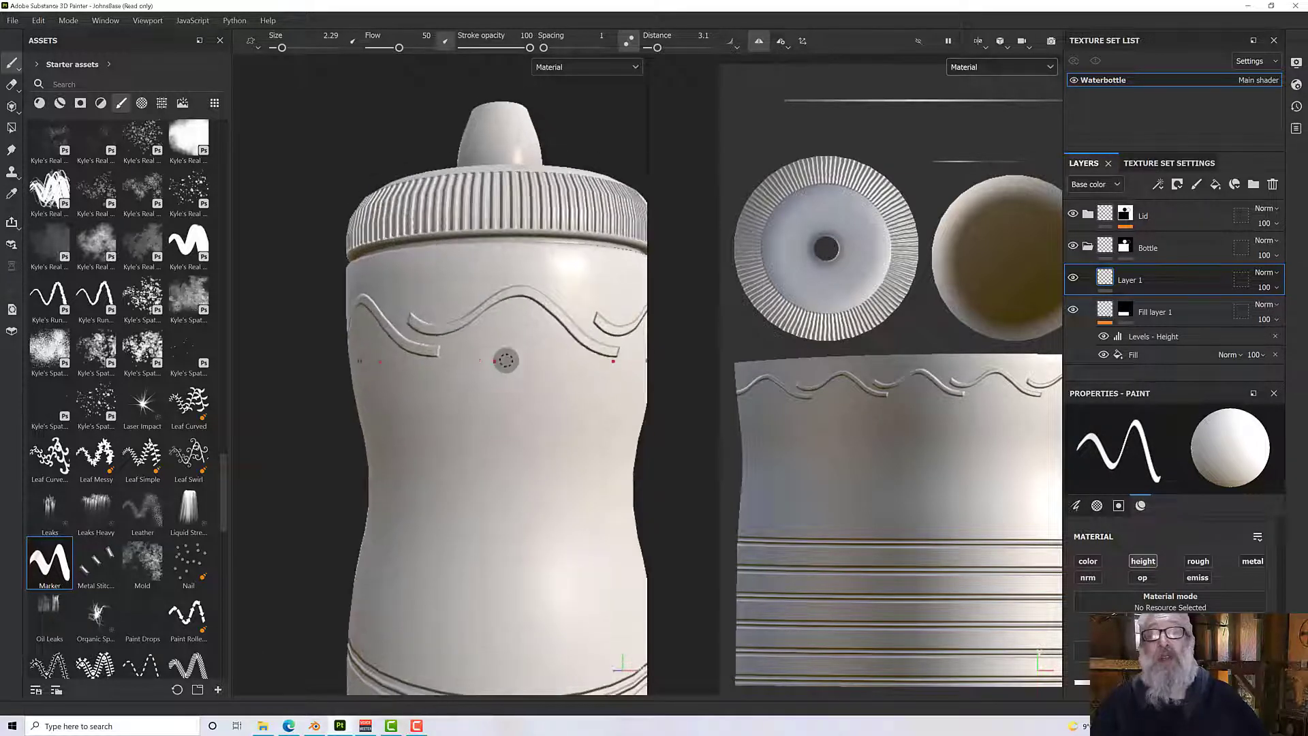
key("ctrl+z")
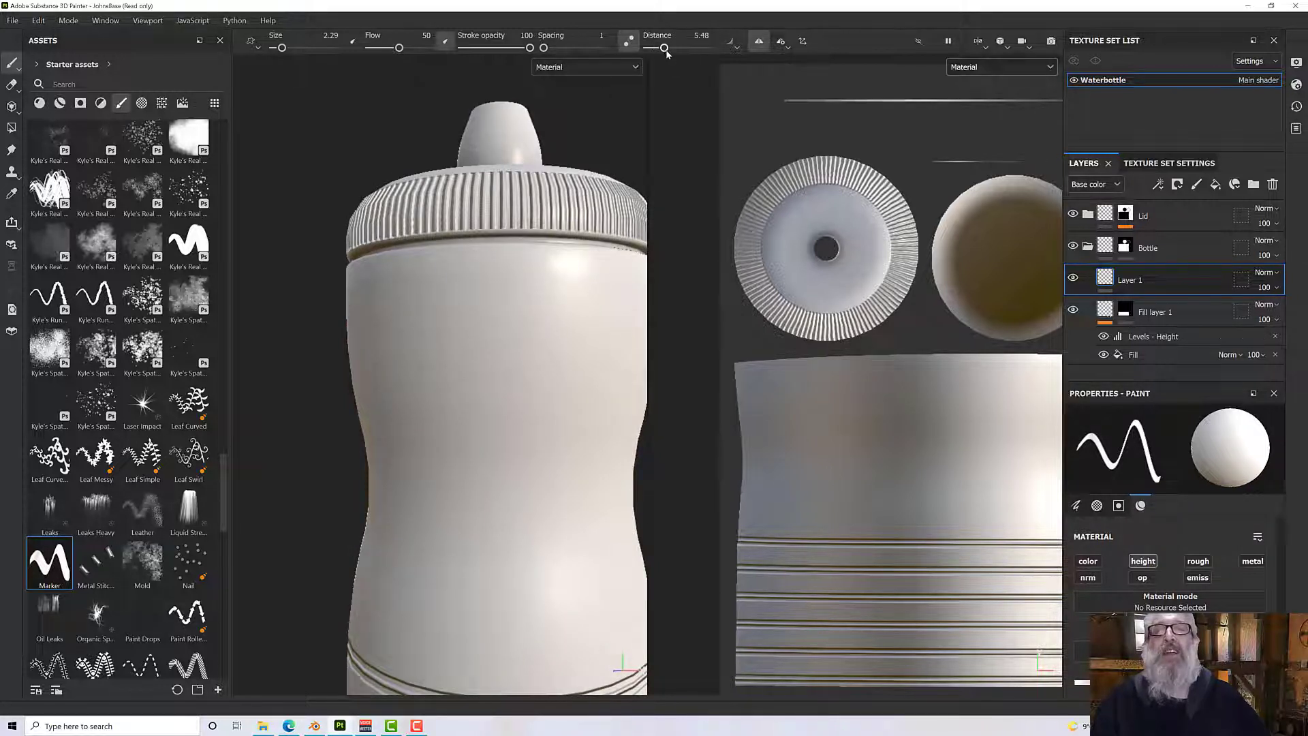
Set the Lazy Mouse distance to 6.9 and the radial symmetry count to 8.
scroll(565, 320, "up", 2)
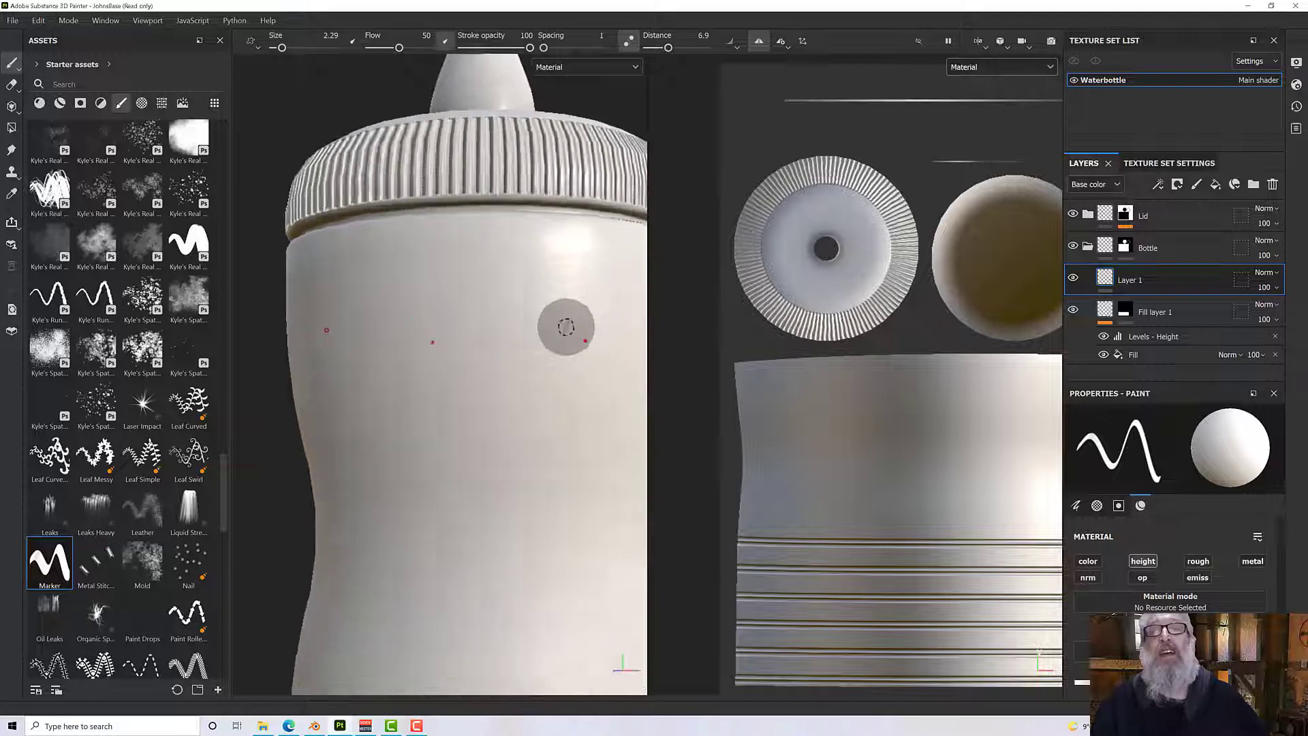
scroll(565, 327, "down", 3)
scroll(566, 327, "down", 3)
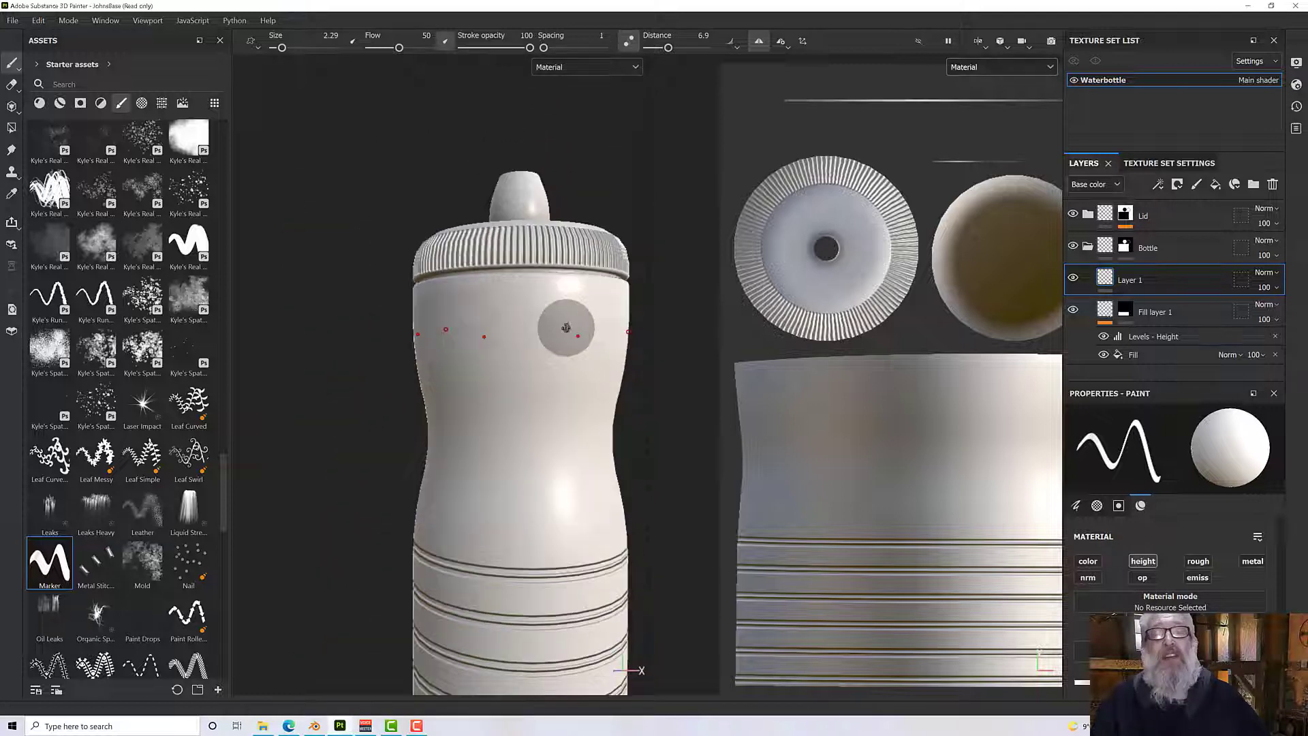
left_click(784, 45)
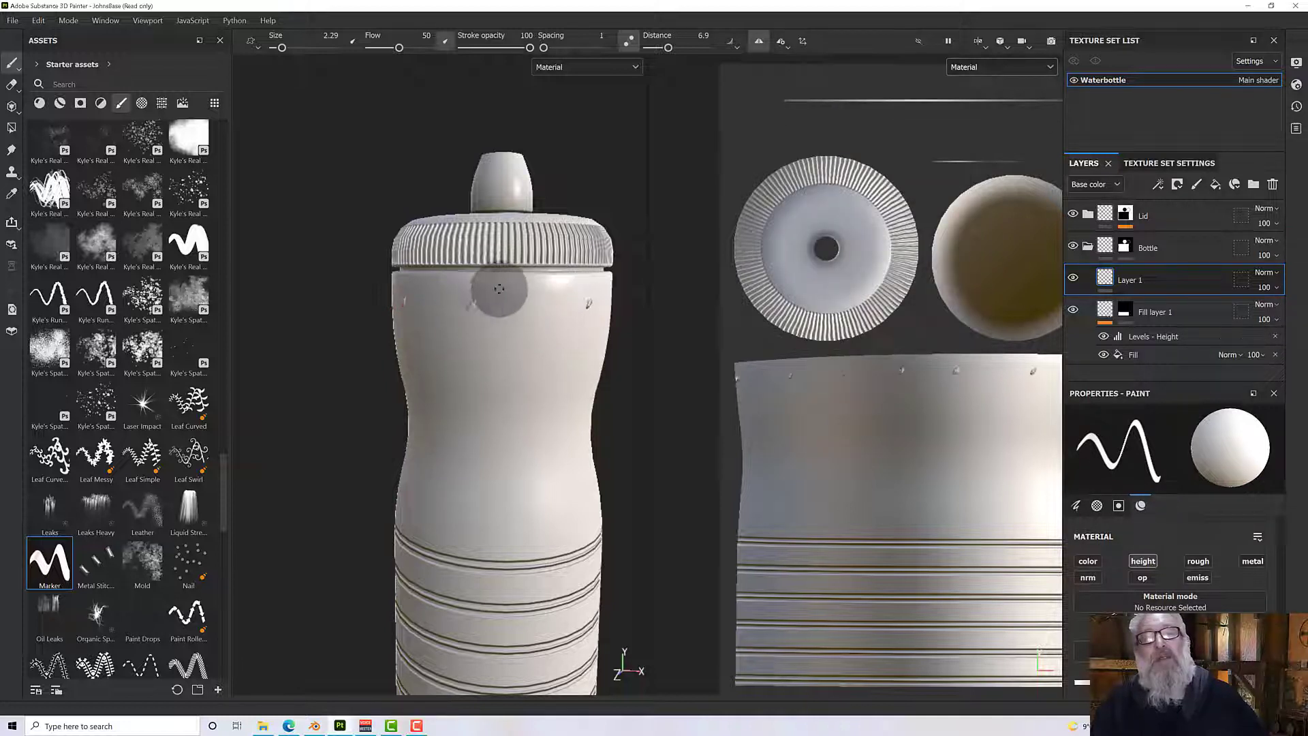
Try two freehand strokes just under the lid with the eight-fold symmetry, undoing each one.
mouse_move(497, 293)
left_mouse_down()
mouse_move(516, 283)
mouse_move(550, 308)
mouse_move(569, 288)
mouse_move(592, 293)
left_mouse_up()
left_click_drag(584, 359, 514, 359, "alt")
key("ctrl+z")
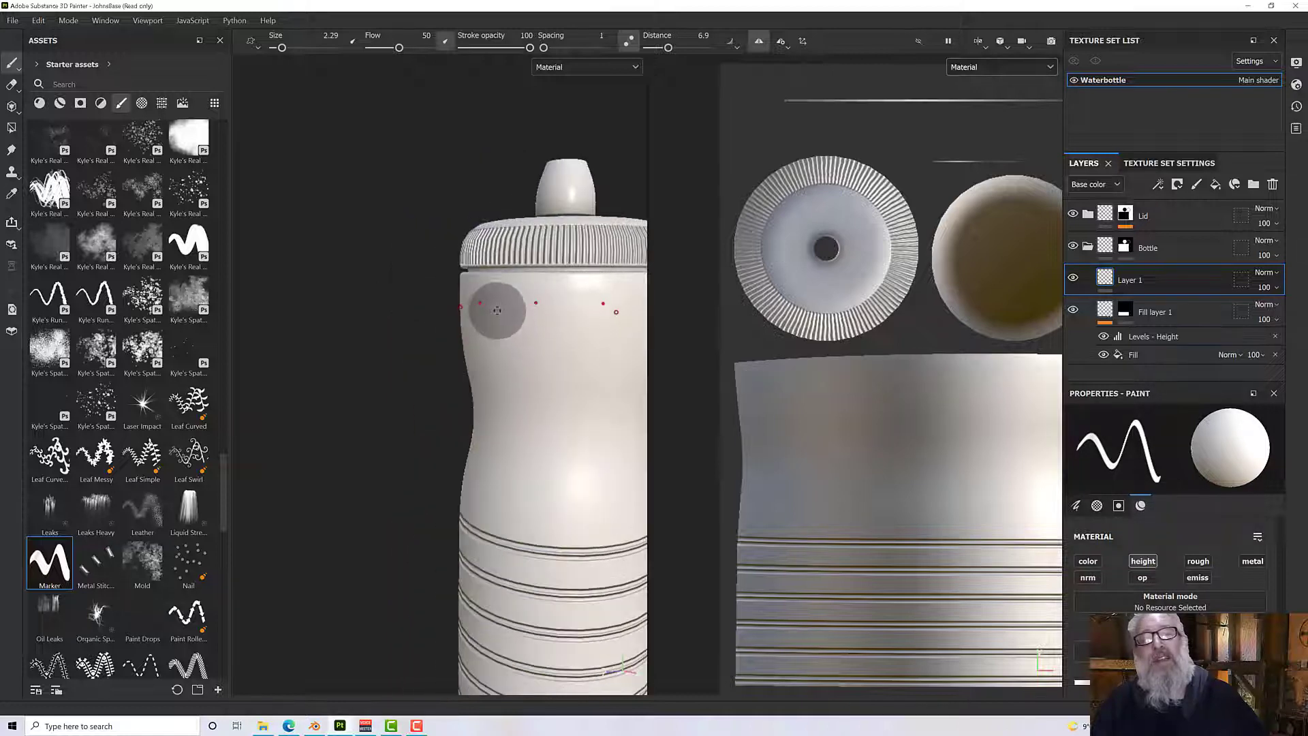
mouse_move(498, 305)
left_mouse_down()
mouse_move(625, 300)
mouse_move(671, 365)
mouse_move(584, 359)
left_mouse_up()
key("ctrl+z")
Browse the alpha shapes in the starter assets and choose the Medieval alpha with two linked spirals for the brush.
scroll(518, 321, "up", 3)
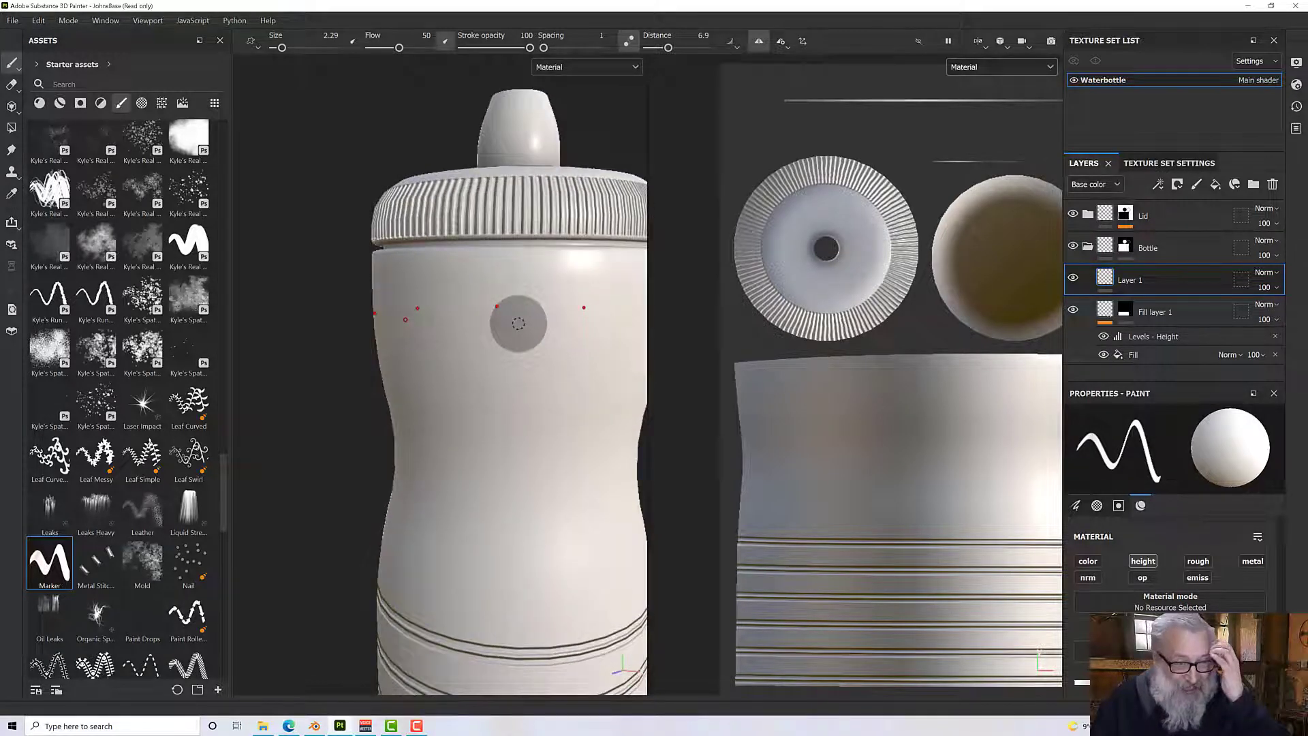
scroll(518, 322, "down", 2)
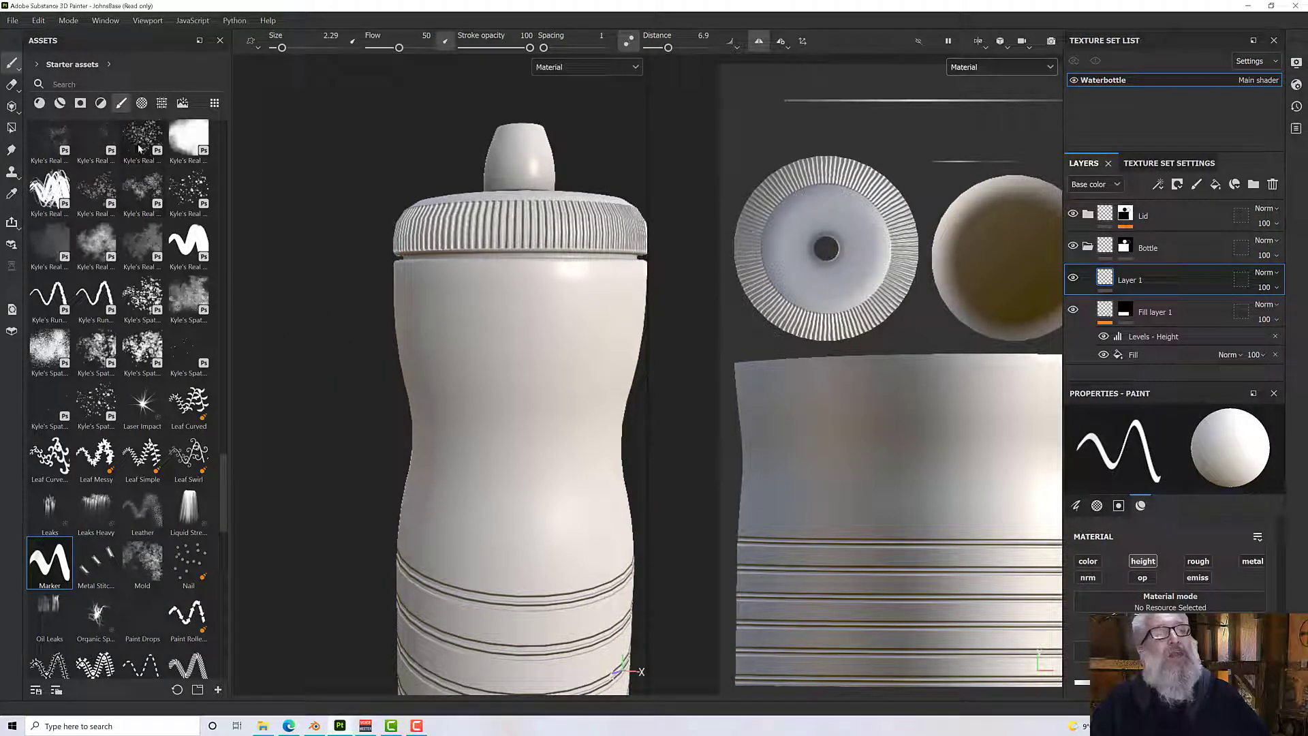
left_click(101, 104)
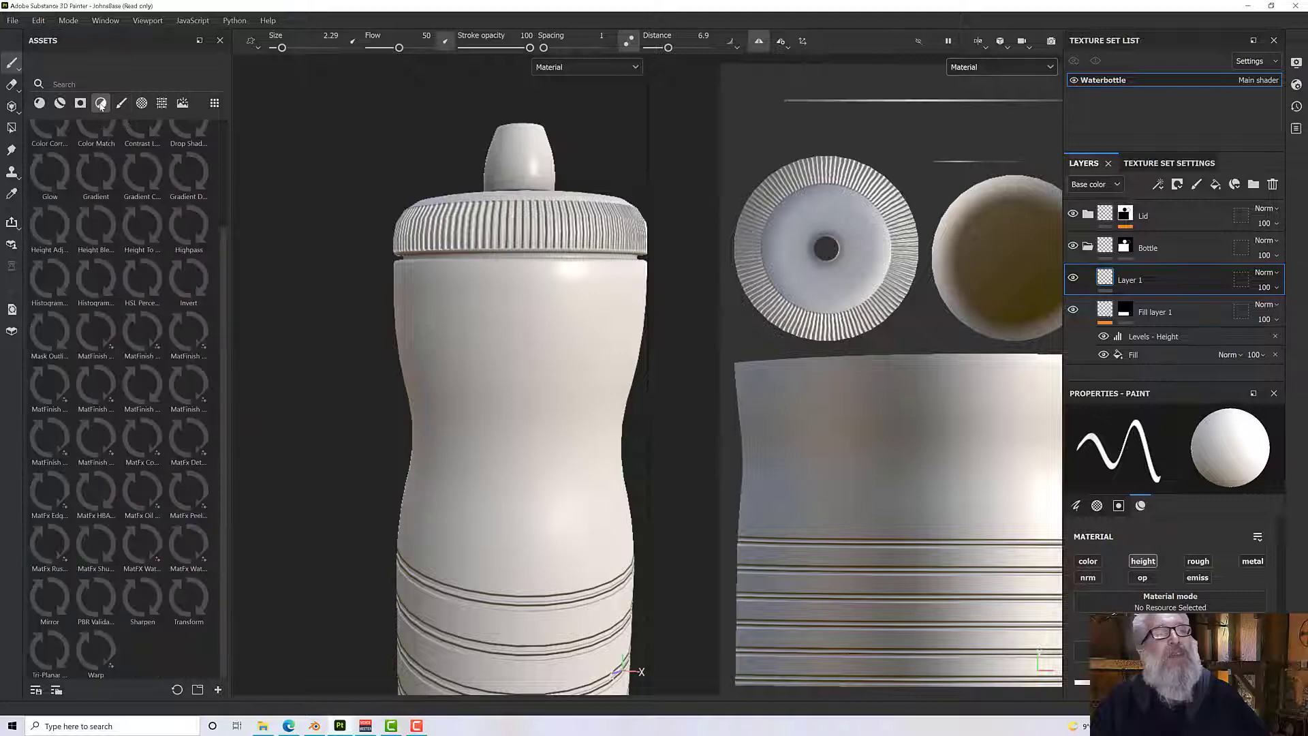
left_click(142, 103)
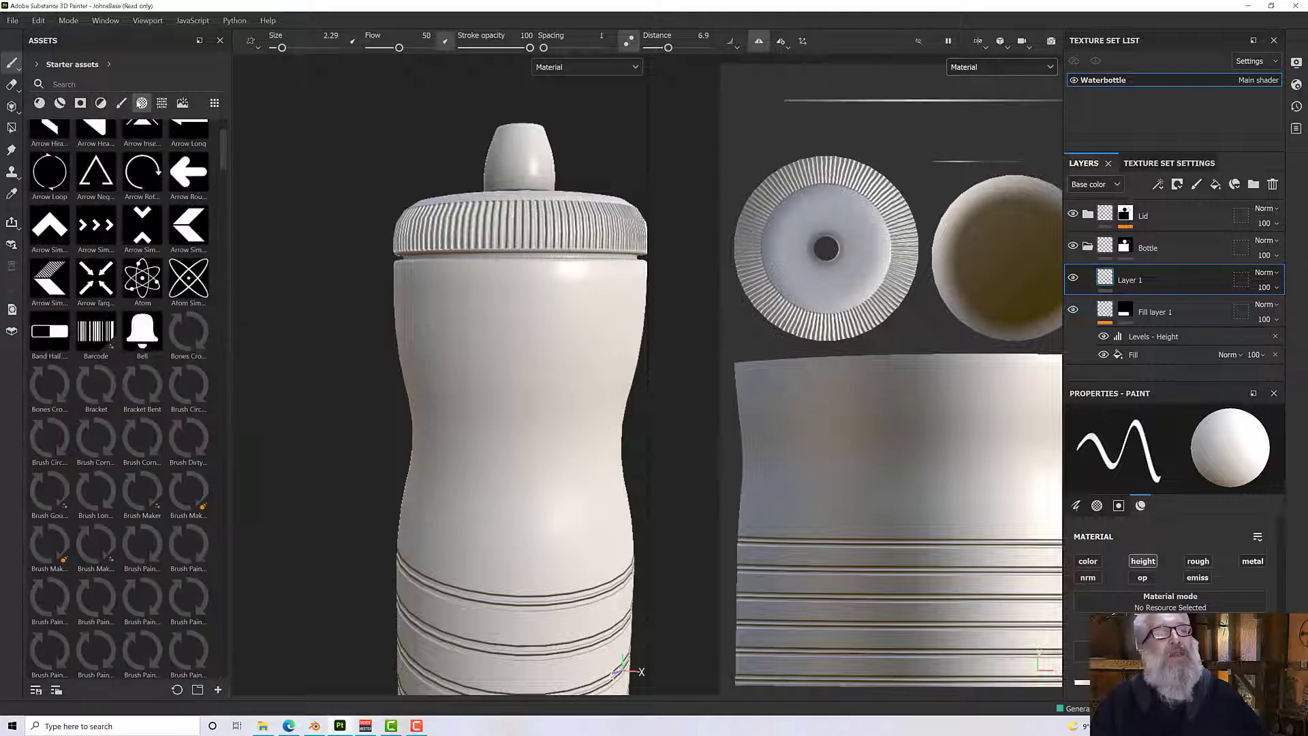
scroll(146, 422, "down", 5)
scroll(146, 422, "down", 4)
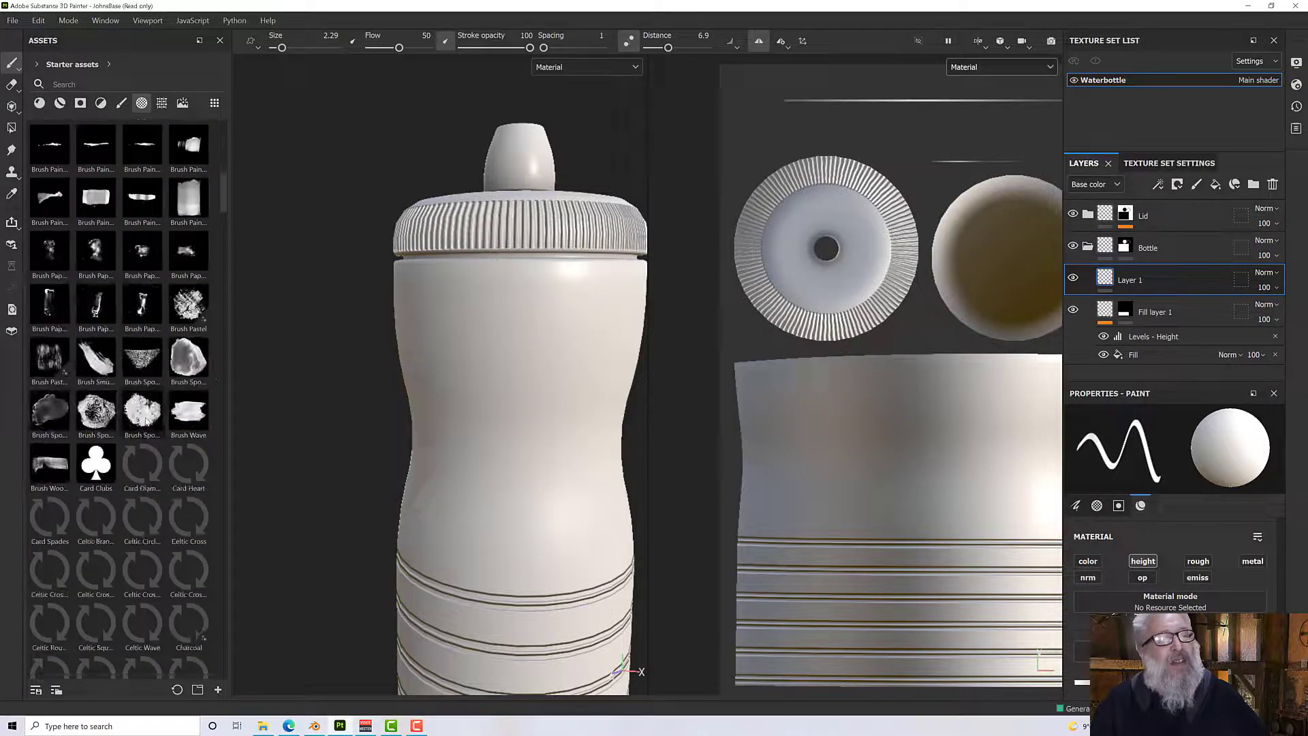
scroll(146, 419, "down", 2)
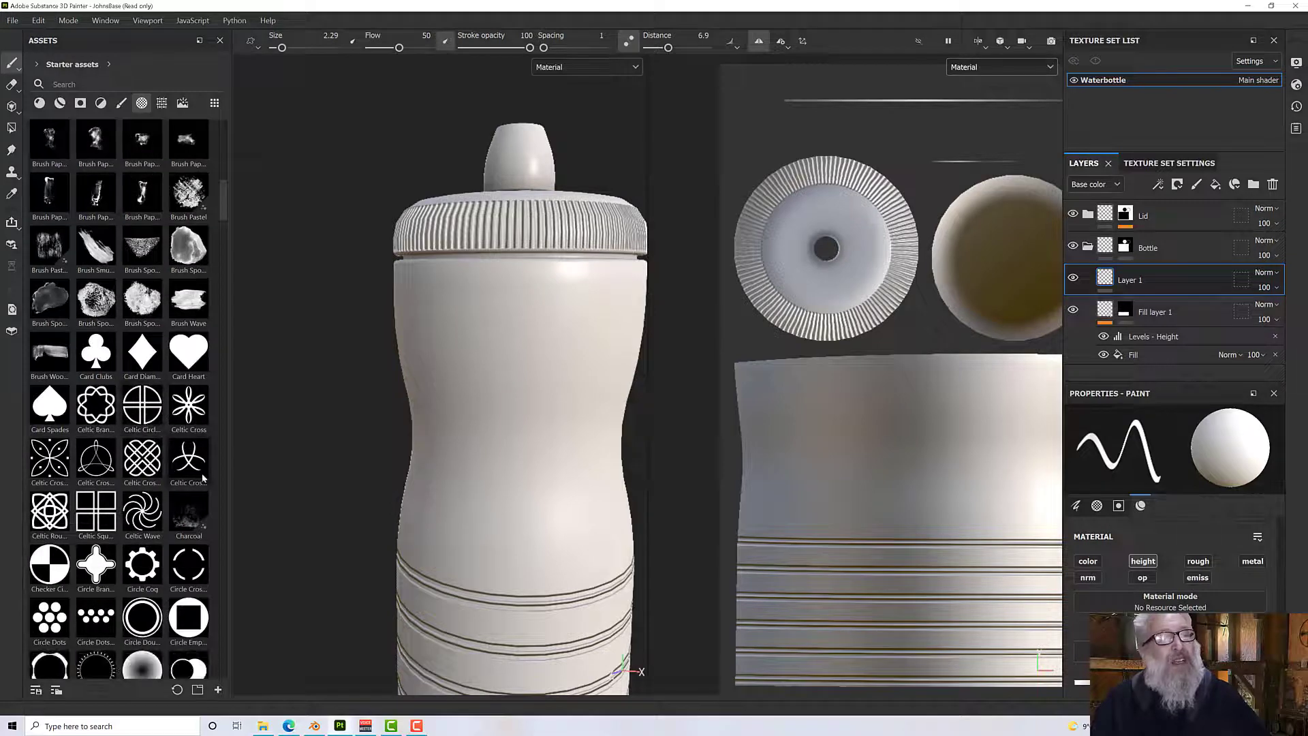
scroll(198, 478, "down", 4)
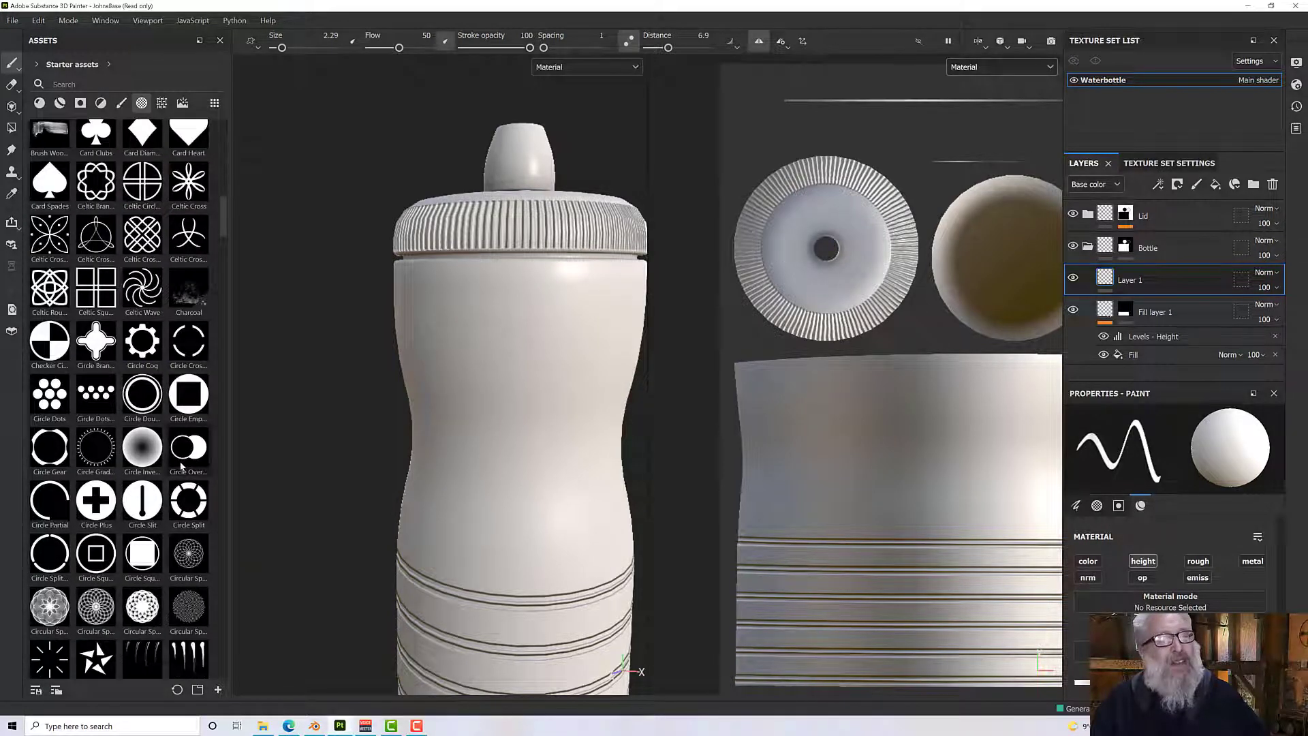
scroll(182, 466, "down", 6)
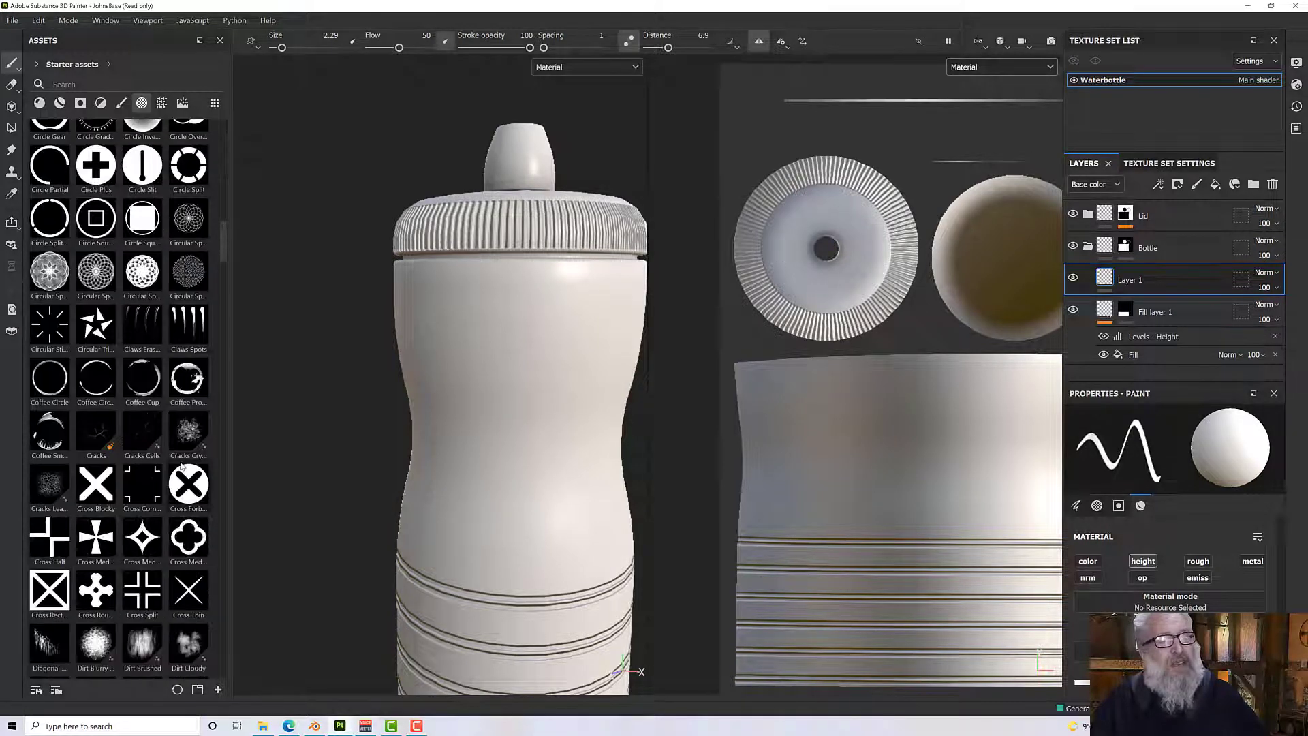
scroll(181, 466, "down", 11)
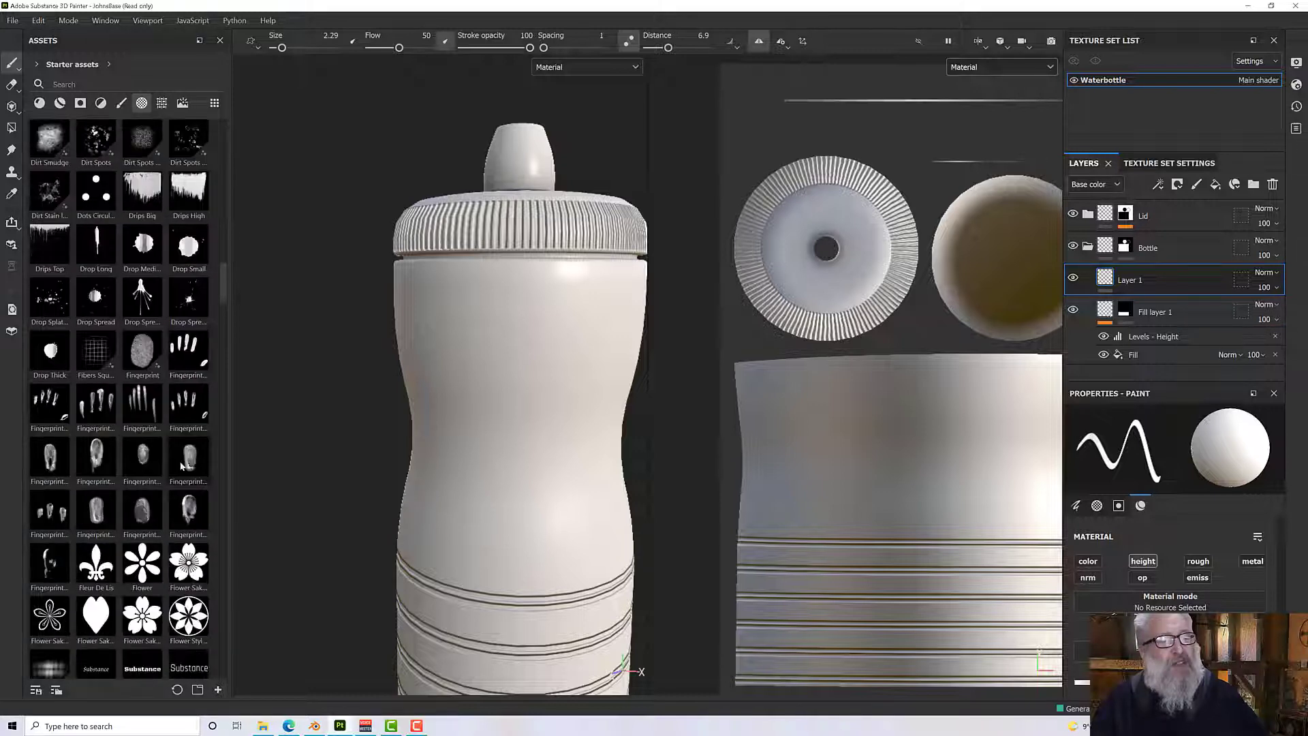
scroll(181, 466, "down", 8)
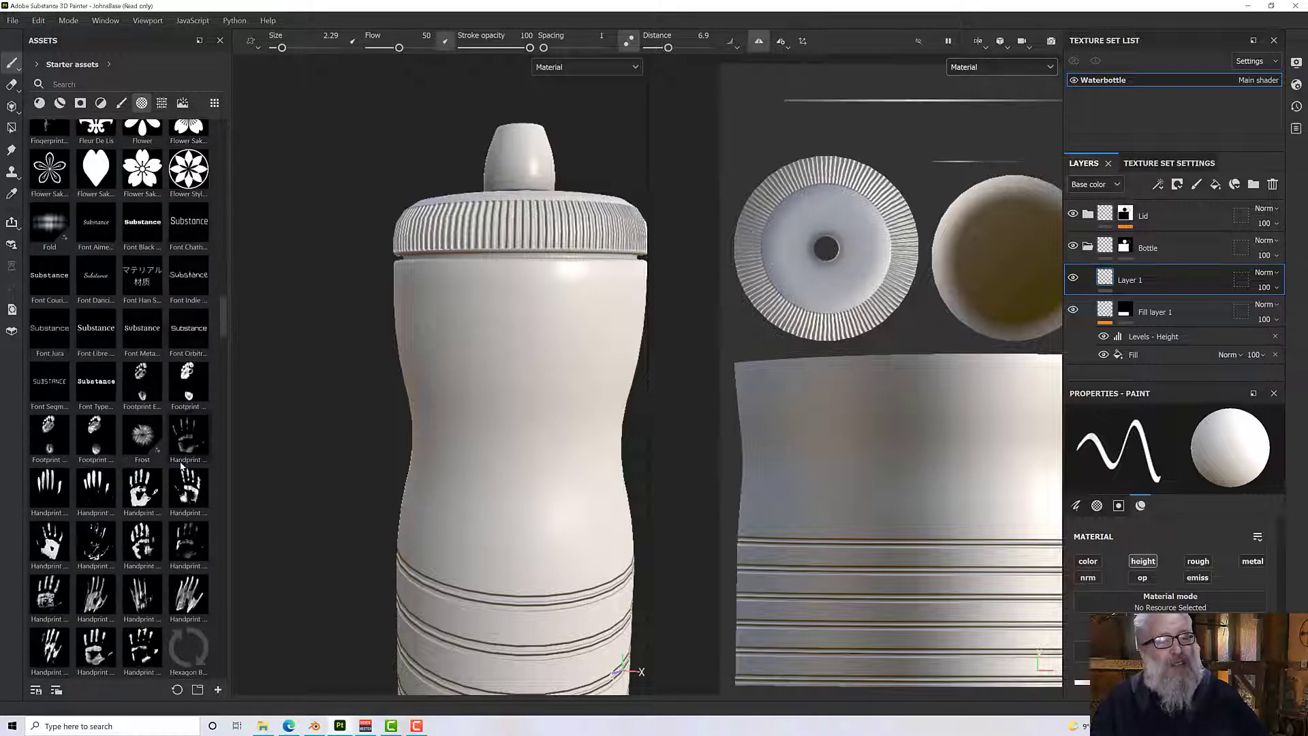
scroll(181, 466, "down", 6)
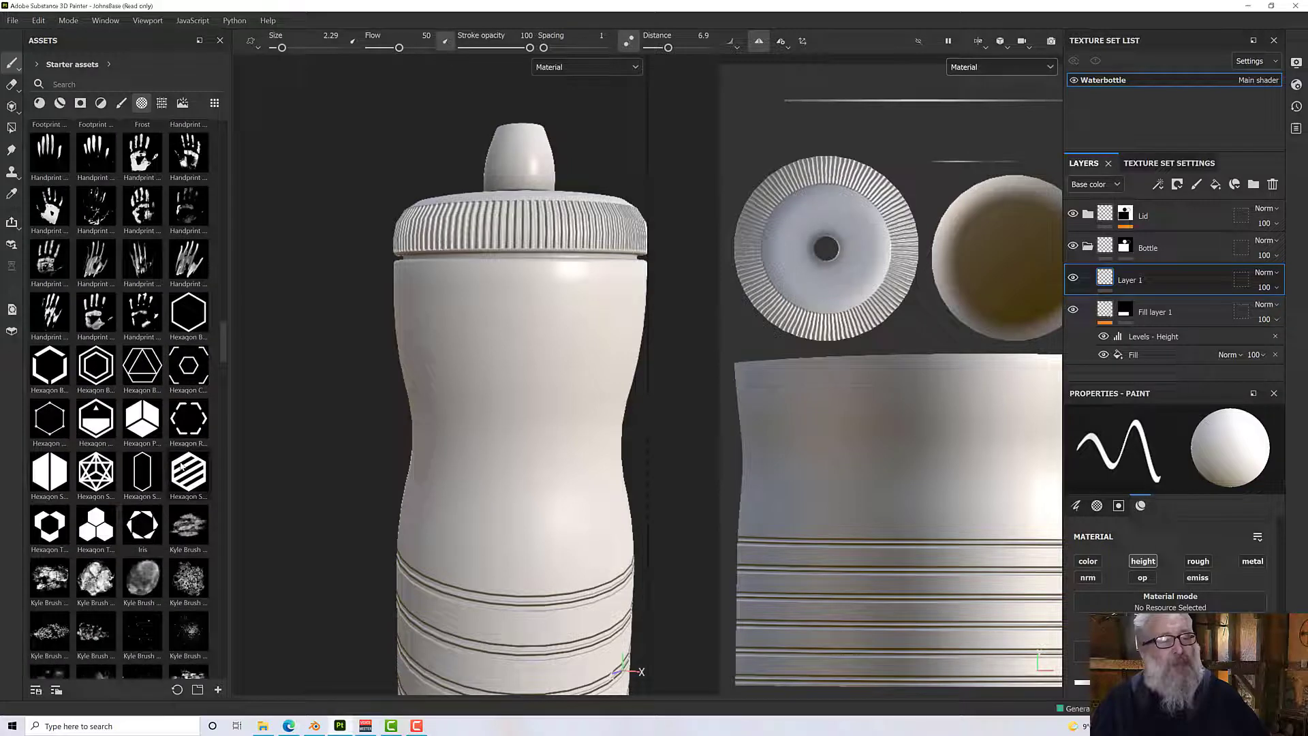
scroll(182, 466, "down", 2)
scroll(182, 466, "down", 8)
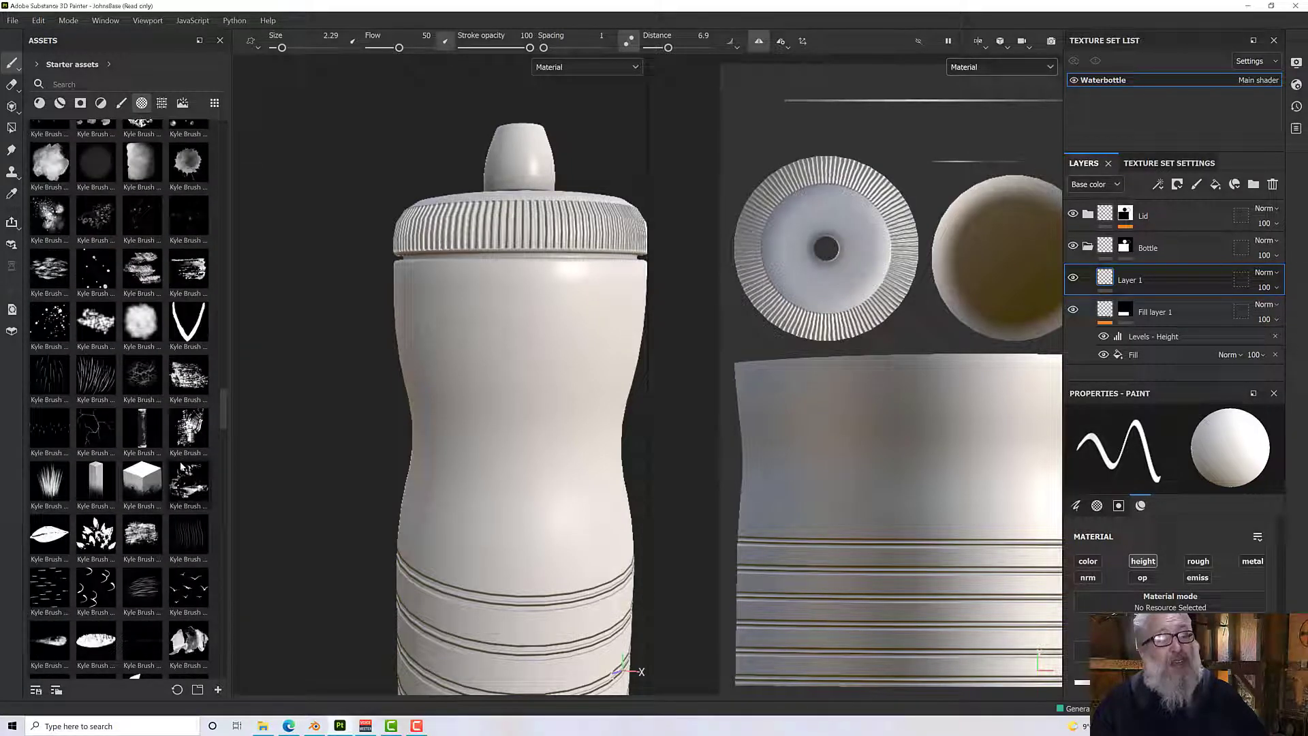
scroll(182, 466, "down", 15)
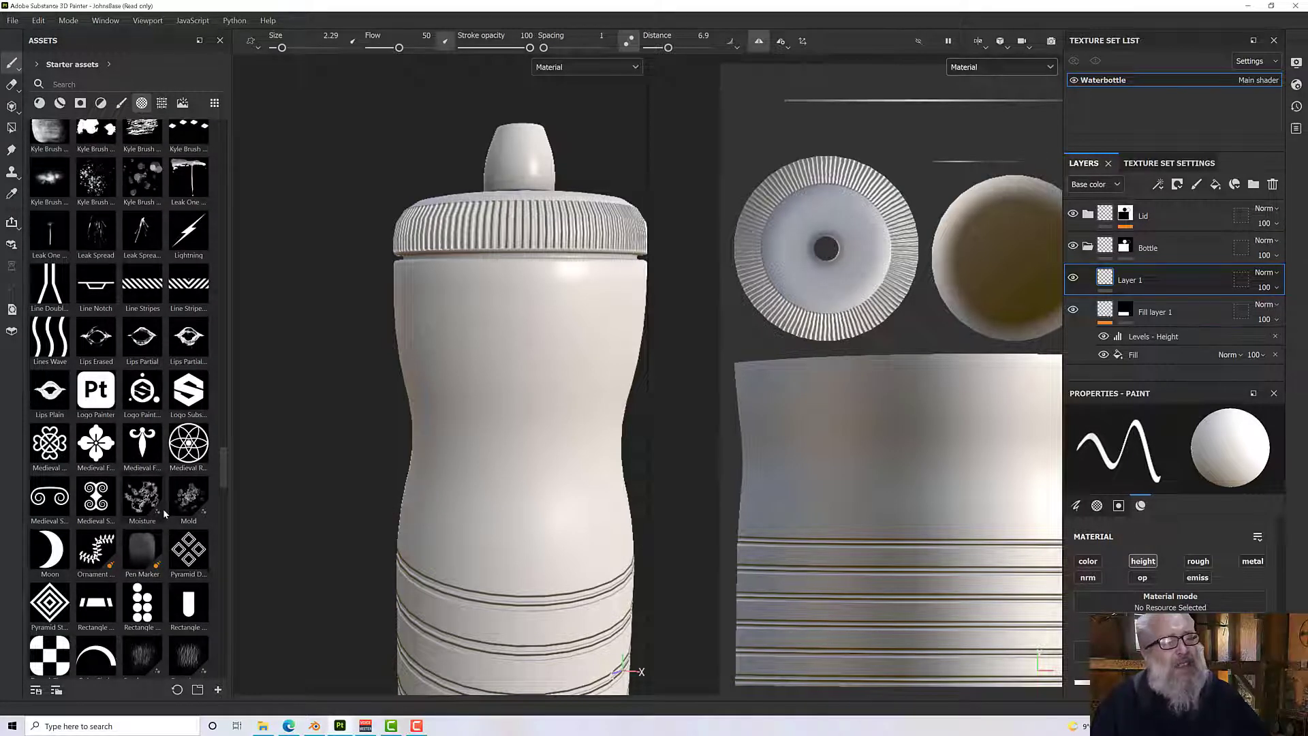
scroll(163, 510, "down", 2)
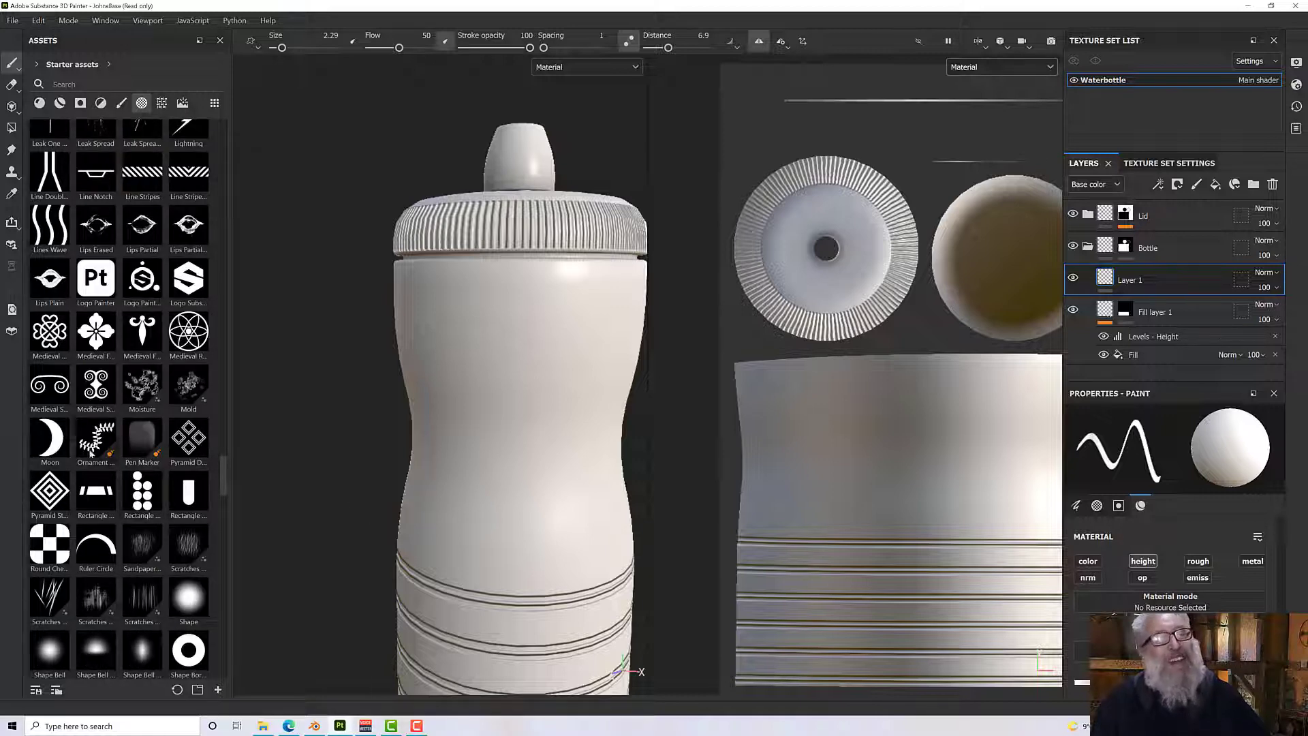
left_click(49, 385)
Set the brush size to 19.49, stamp the double-spiral alpha around the bottle just below the lid, and examine its spacing.
right_click_drag(503, 305, 517, 286, "ctrl")
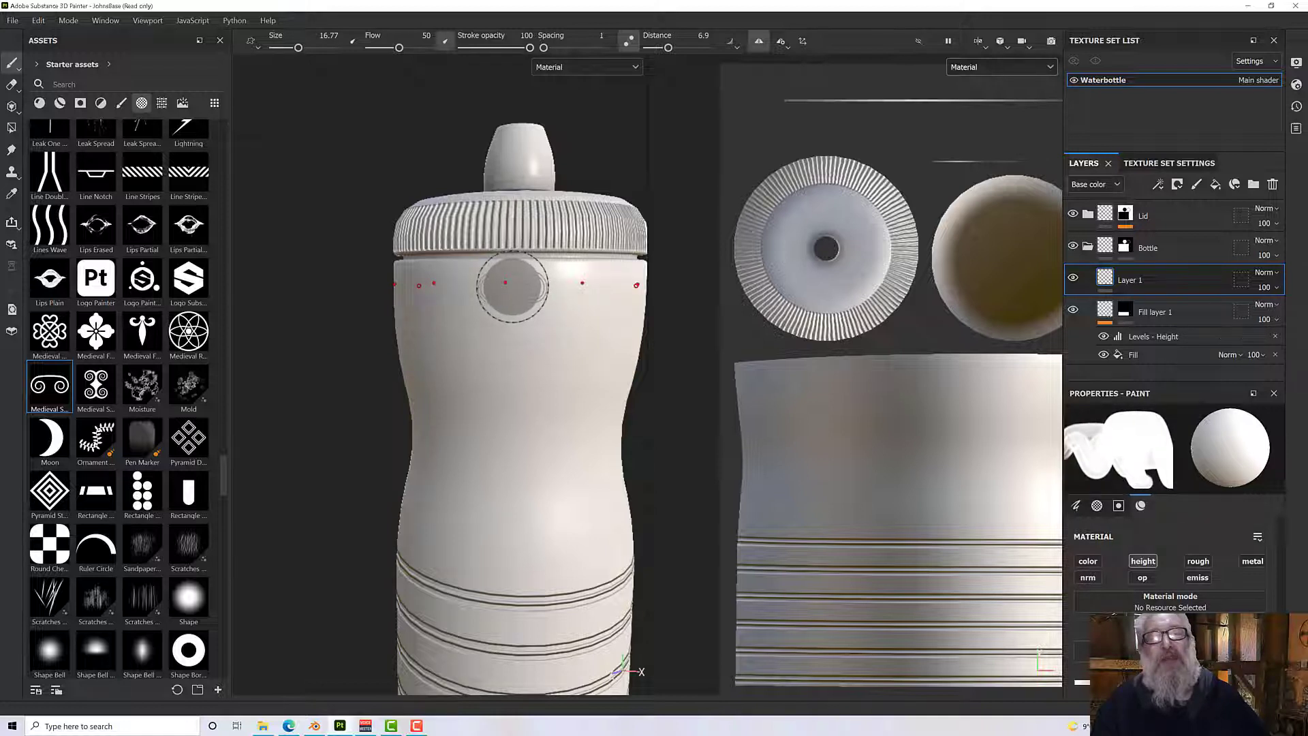
right_click_drag(512, 287, 506, 288, "ctrl")
left_click(505, 288)
scroll(578, 370, "down", 3)
scroll(526, 366, "up", 6)
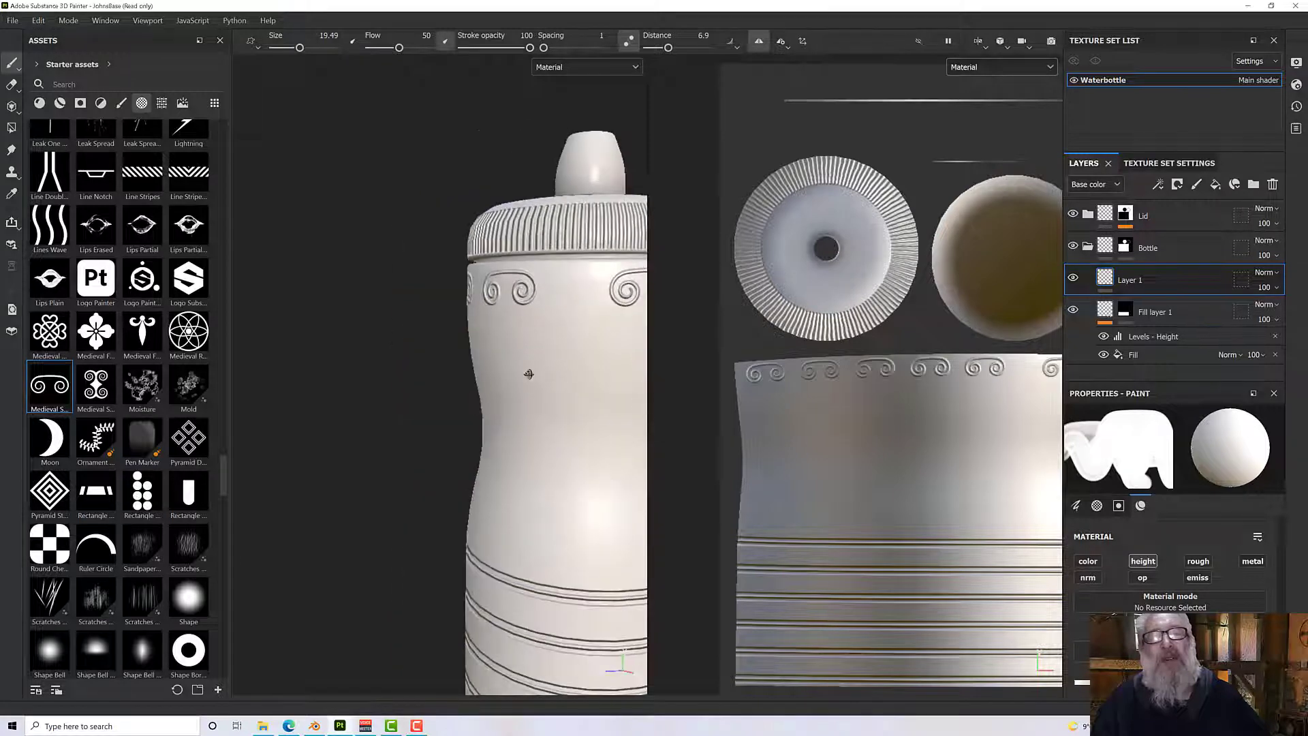
scroll(518, 361, "down", 5)
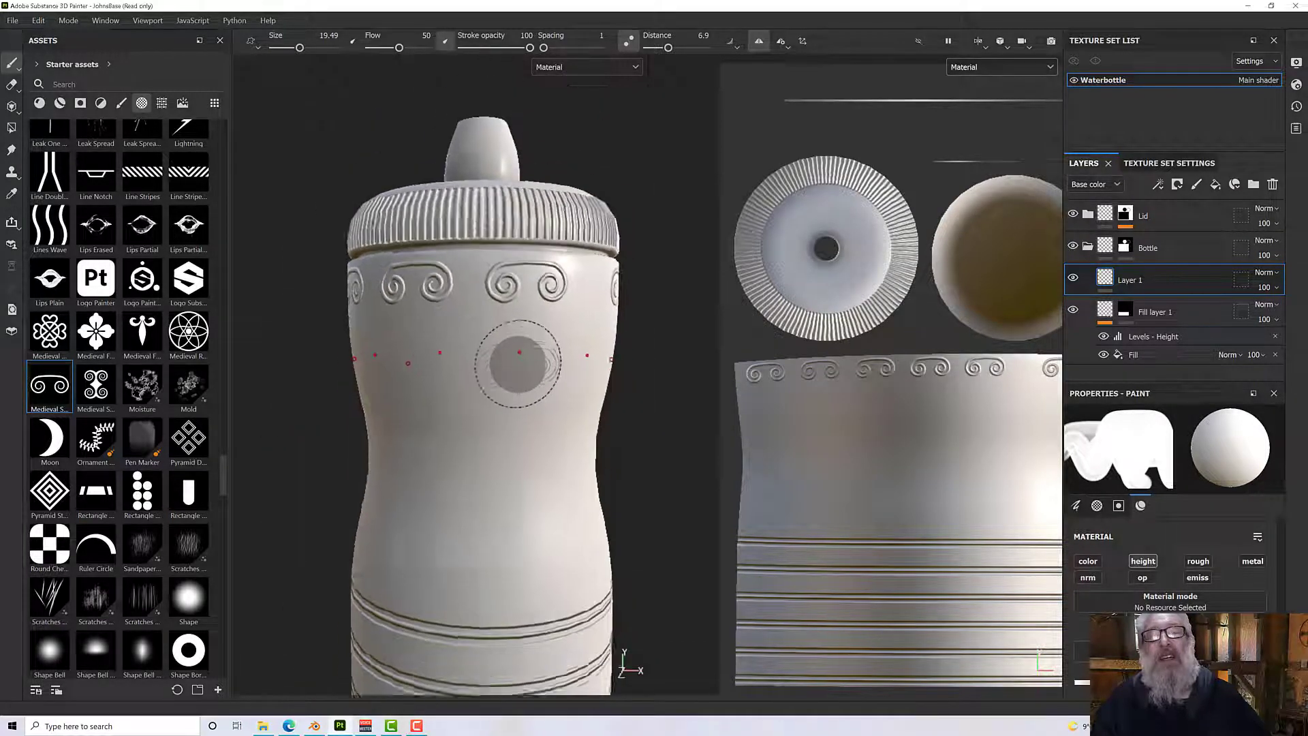
scroll(436, 384, "up", 5)
middle_click_drag(520, 357, 424, 368)
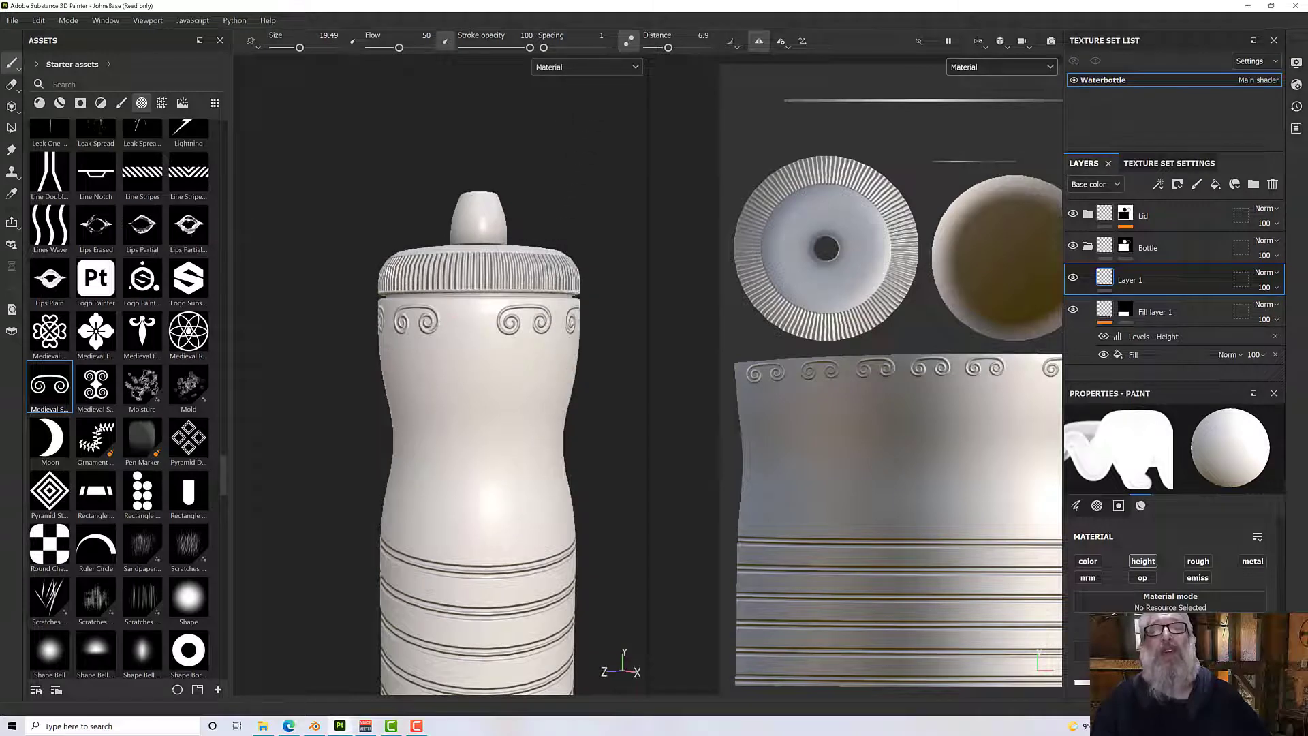
Set the radial symmetry angle span to 360 and replace the spiral stamps with a new set around the bottle below the lid.
left_click(782, 43)
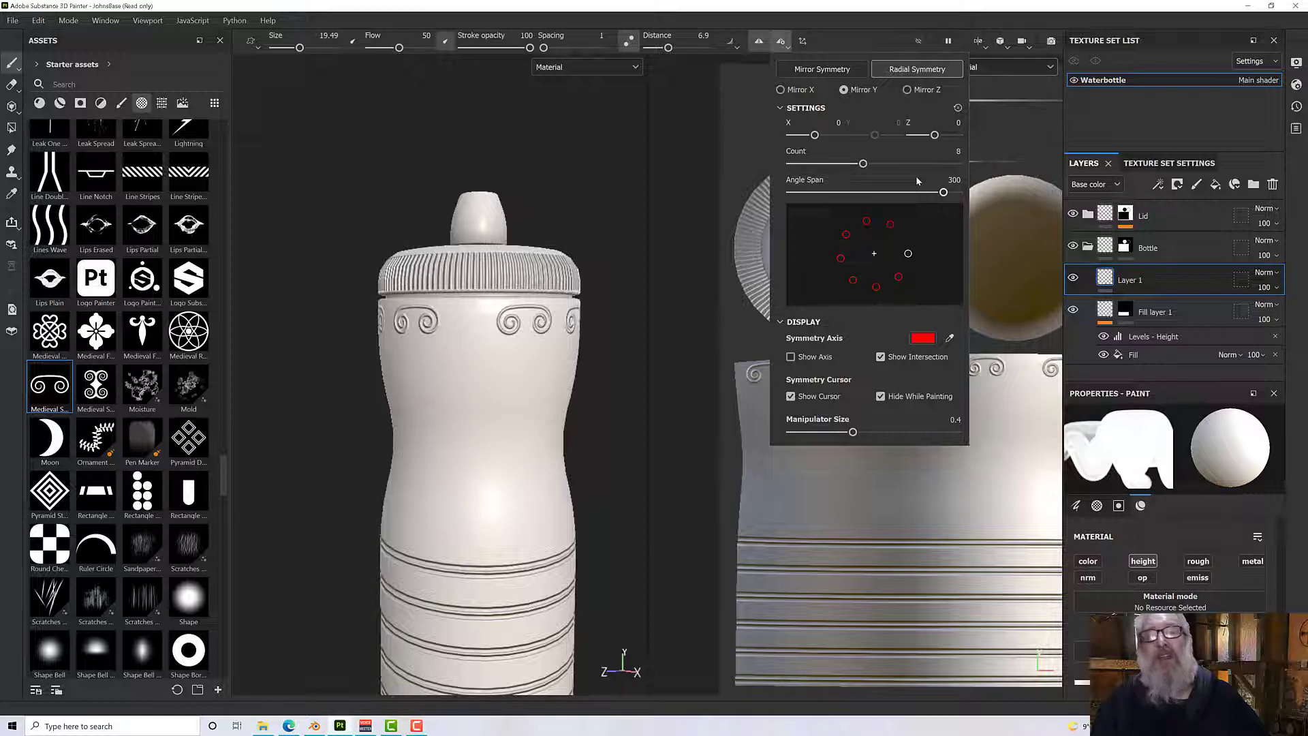
left_click(954, 180)
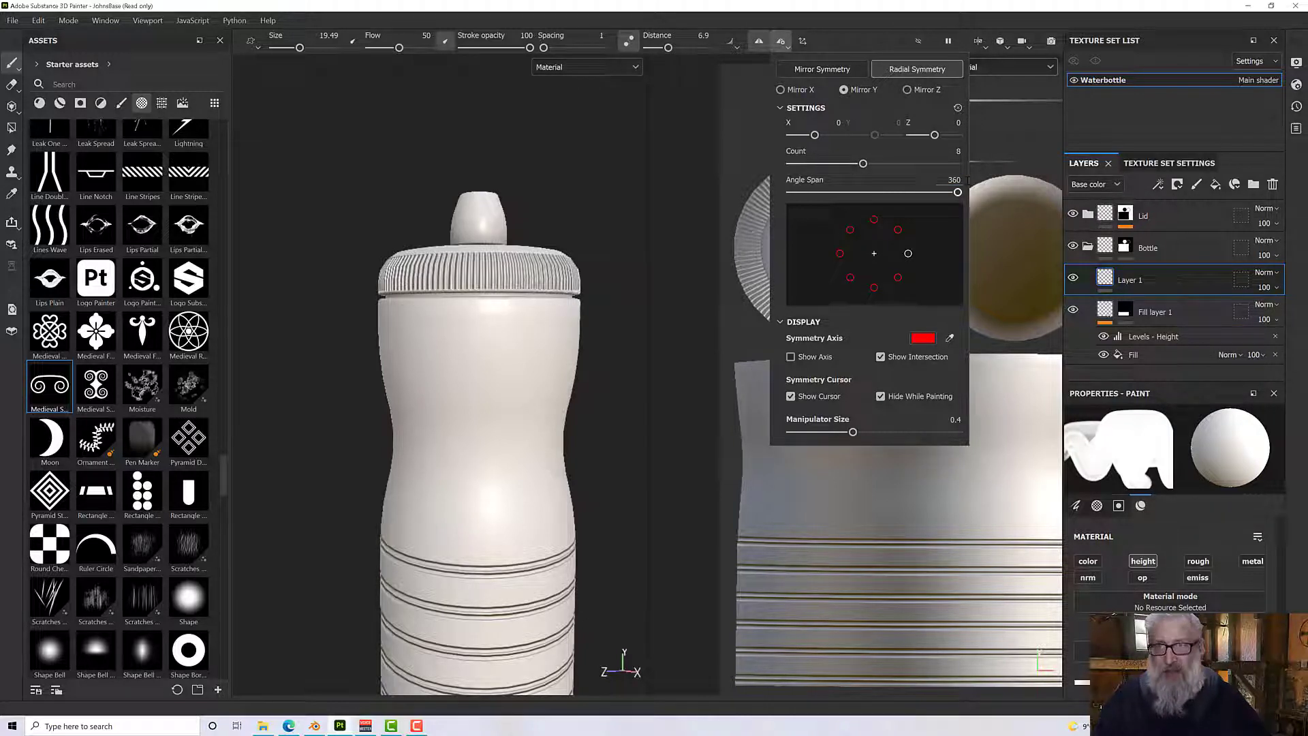
left_click(483, 341)
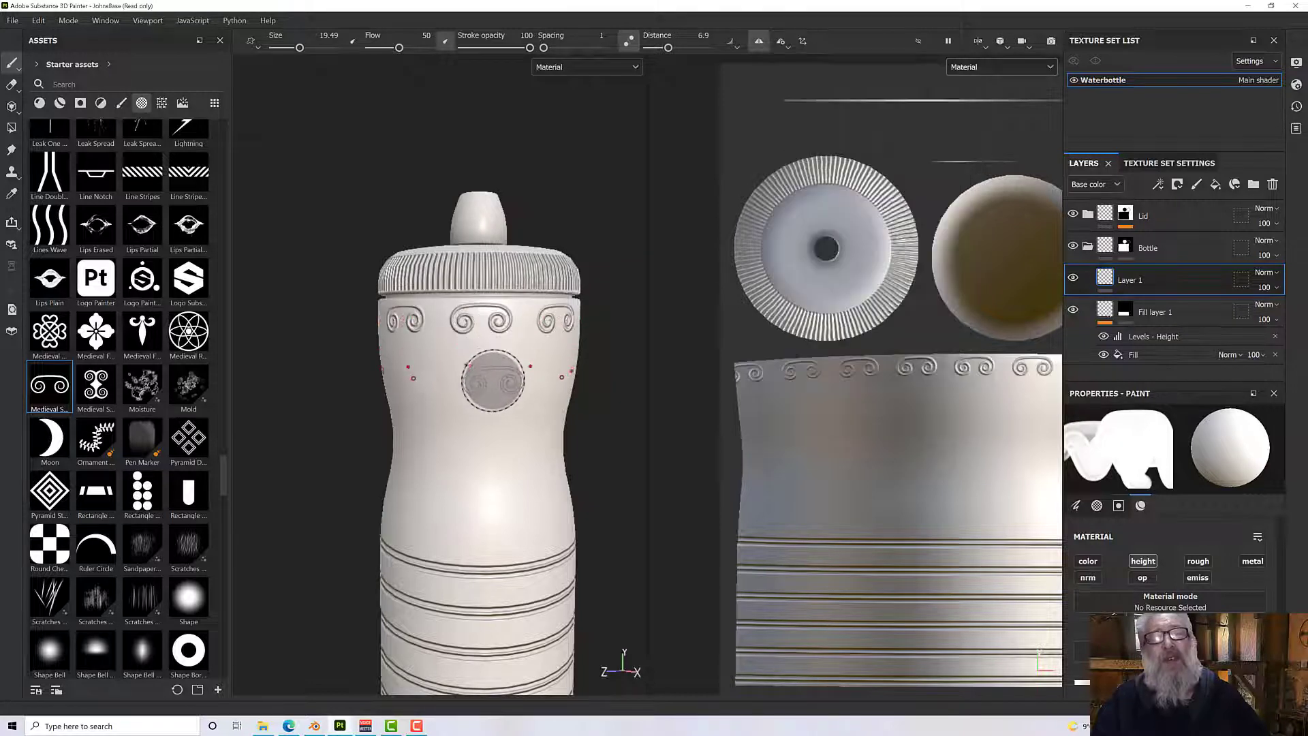
mouse_move(497, 409)
left_mouse_down("alt")
mouse_move(345, 387)
mouse_move(198, 393)
left_mouse_up("alt")
scroll(459, 400, "up", 5)
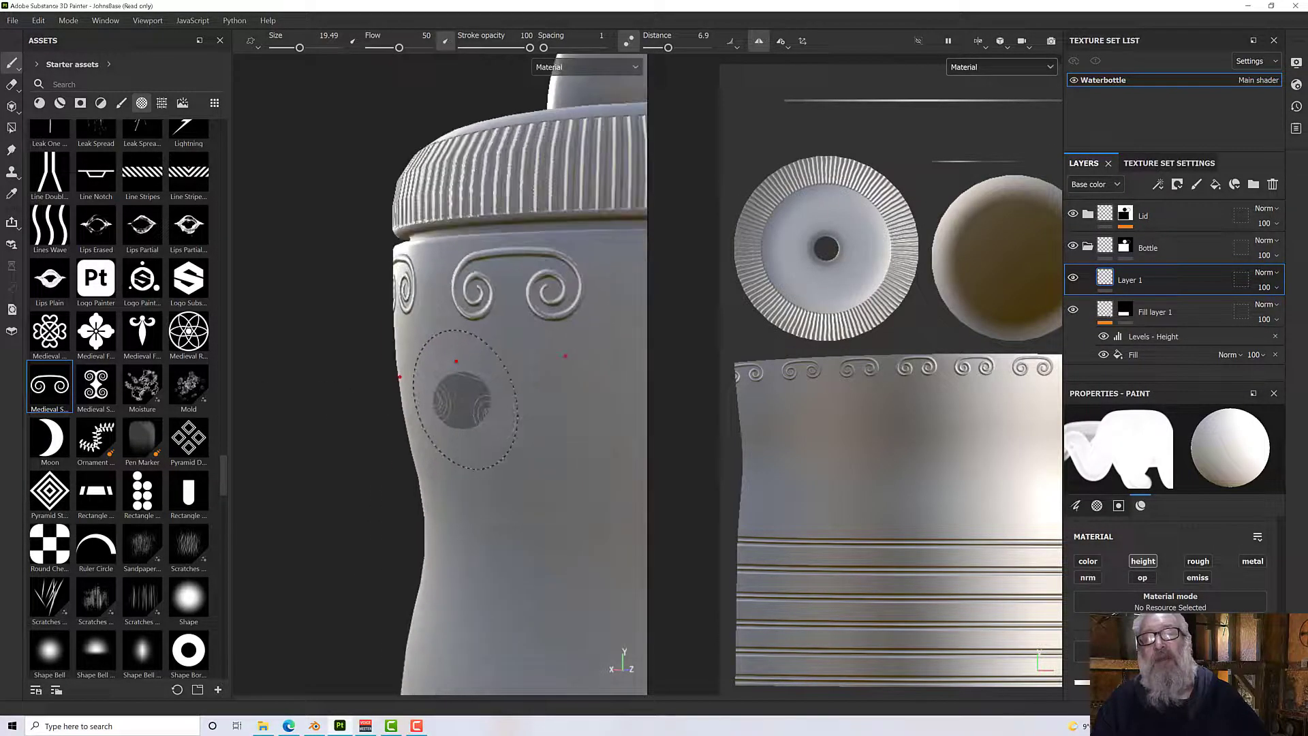
scroll(459, 400, "down", 5)
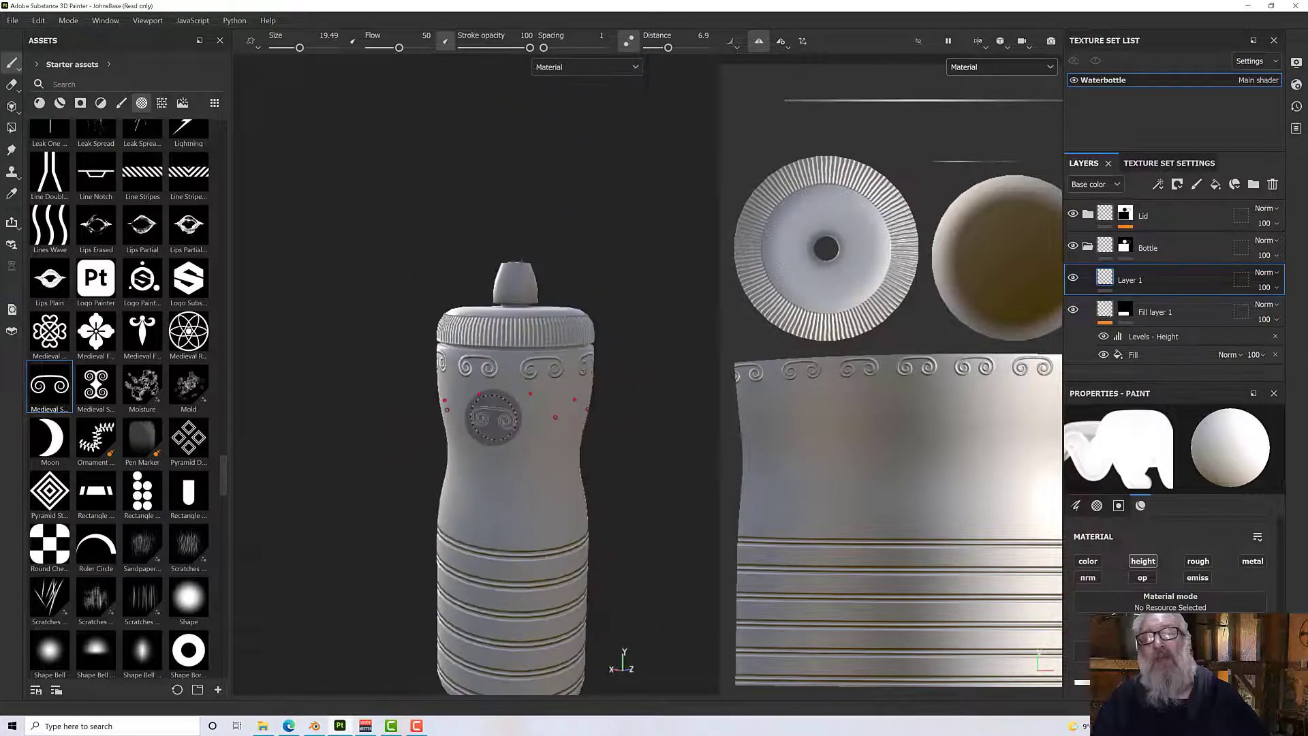
Undo the double-spiral stamps around the bottle below the lid.
scroll(356, 409, "up", 3)
mouse_move(387, 399)
middle_mouse_down()
mouse_move(279, 354)
mouse_move(313, 371)
middle_mouse_up()
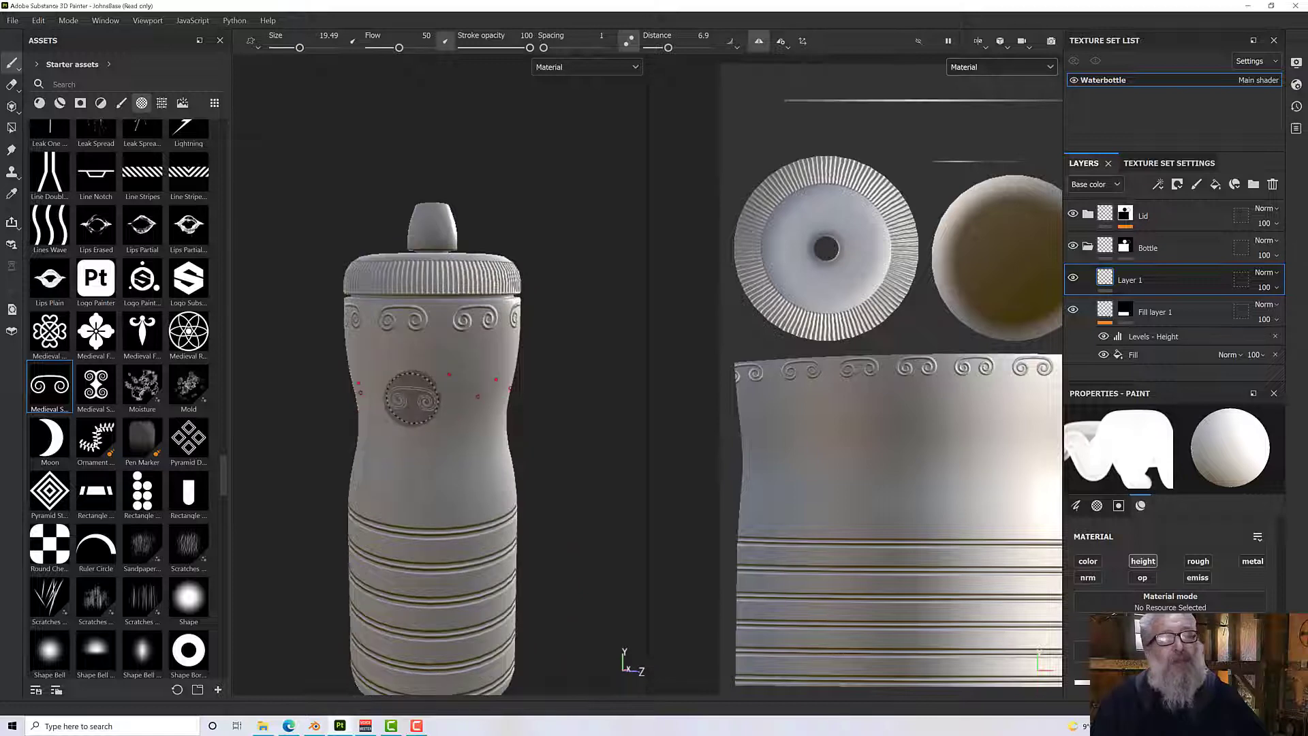
scroll(409, 389, "up", 3)
key("ctrl+z")
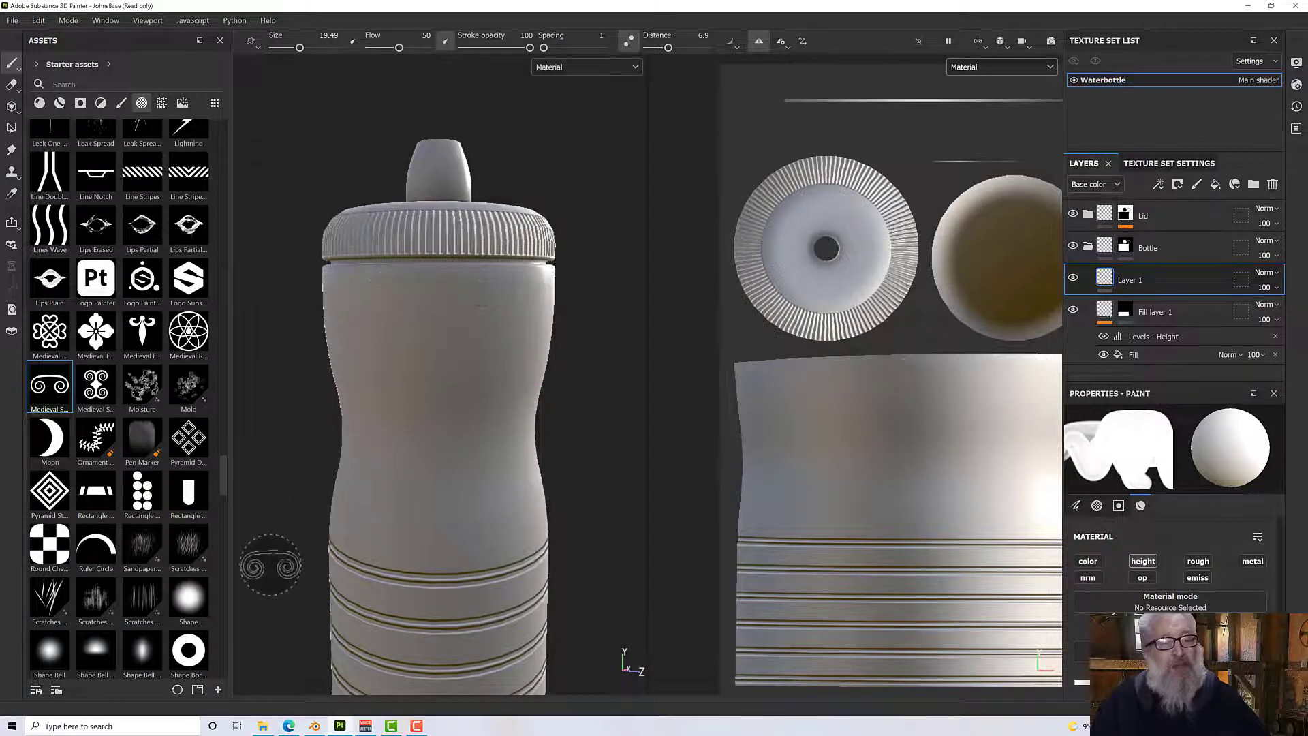
Choose the ring-shaped Shape Border alpha for the brush and reduce the brush size to 12.65.
left_click(189, 649)
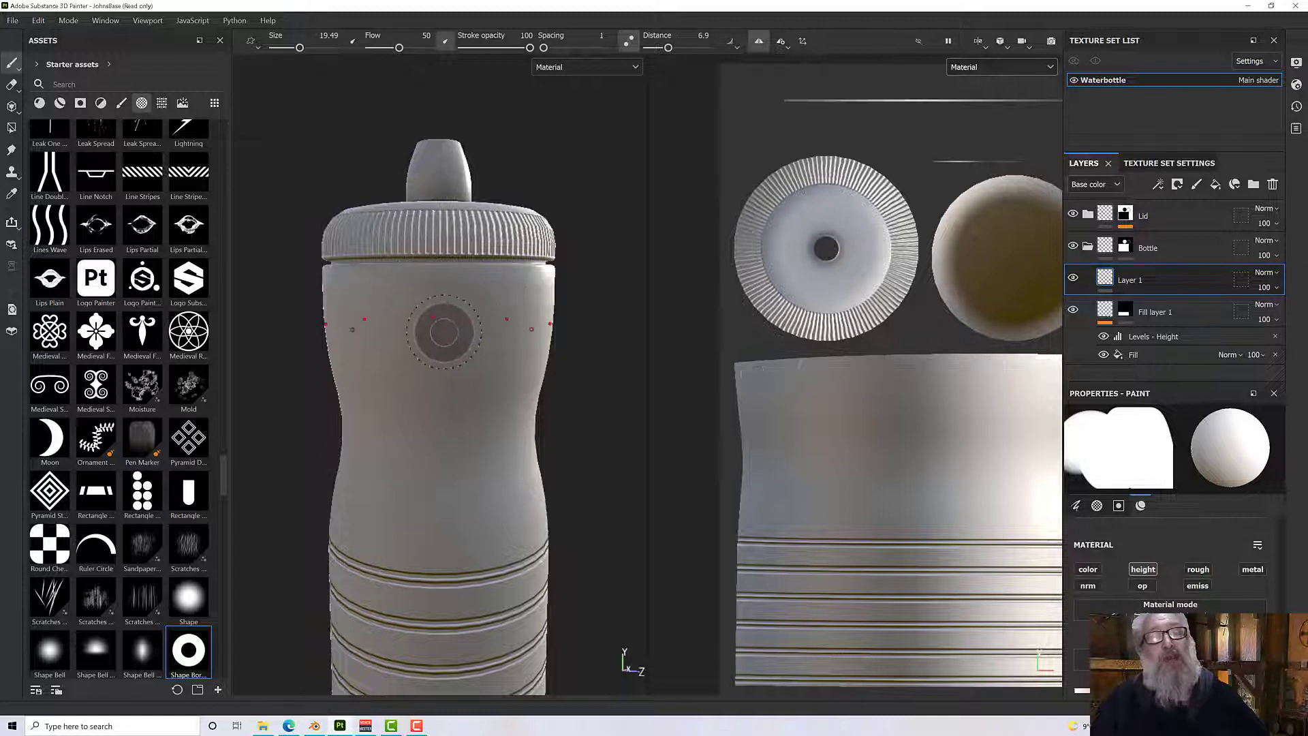
key("bracketleft")
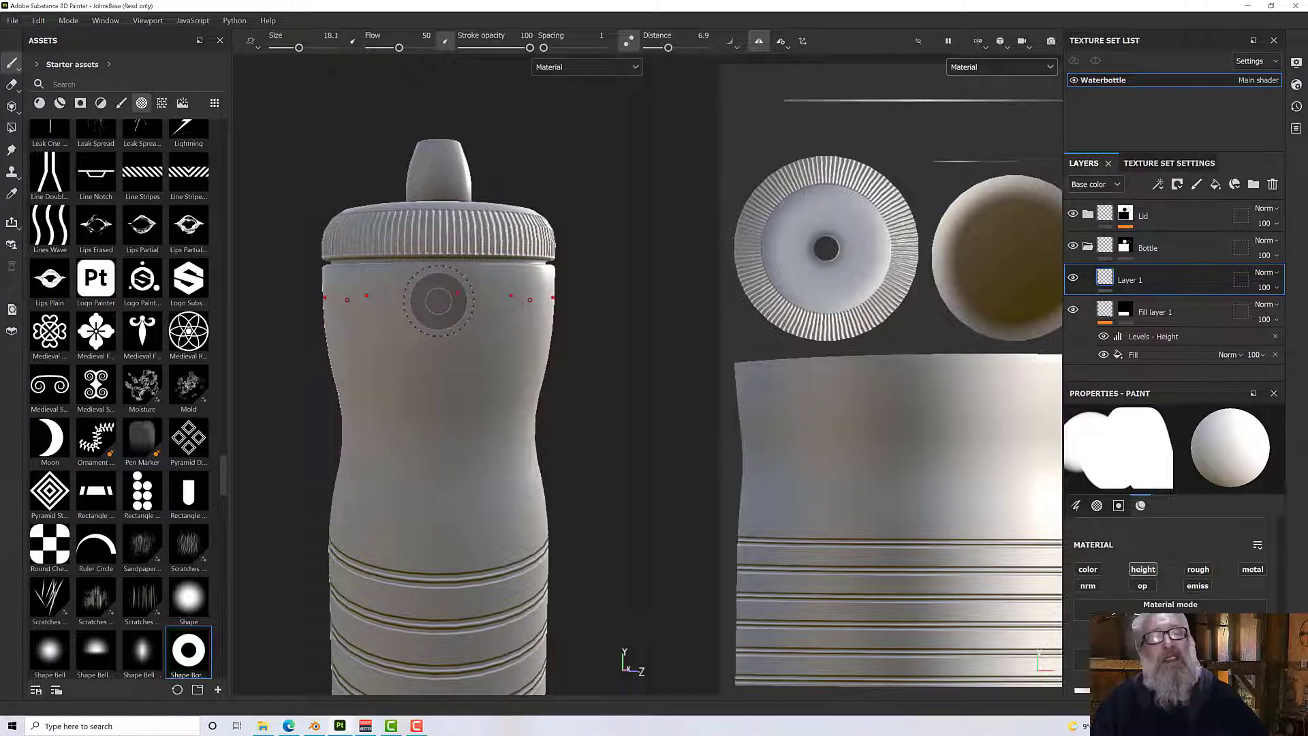
key("bracketleft")
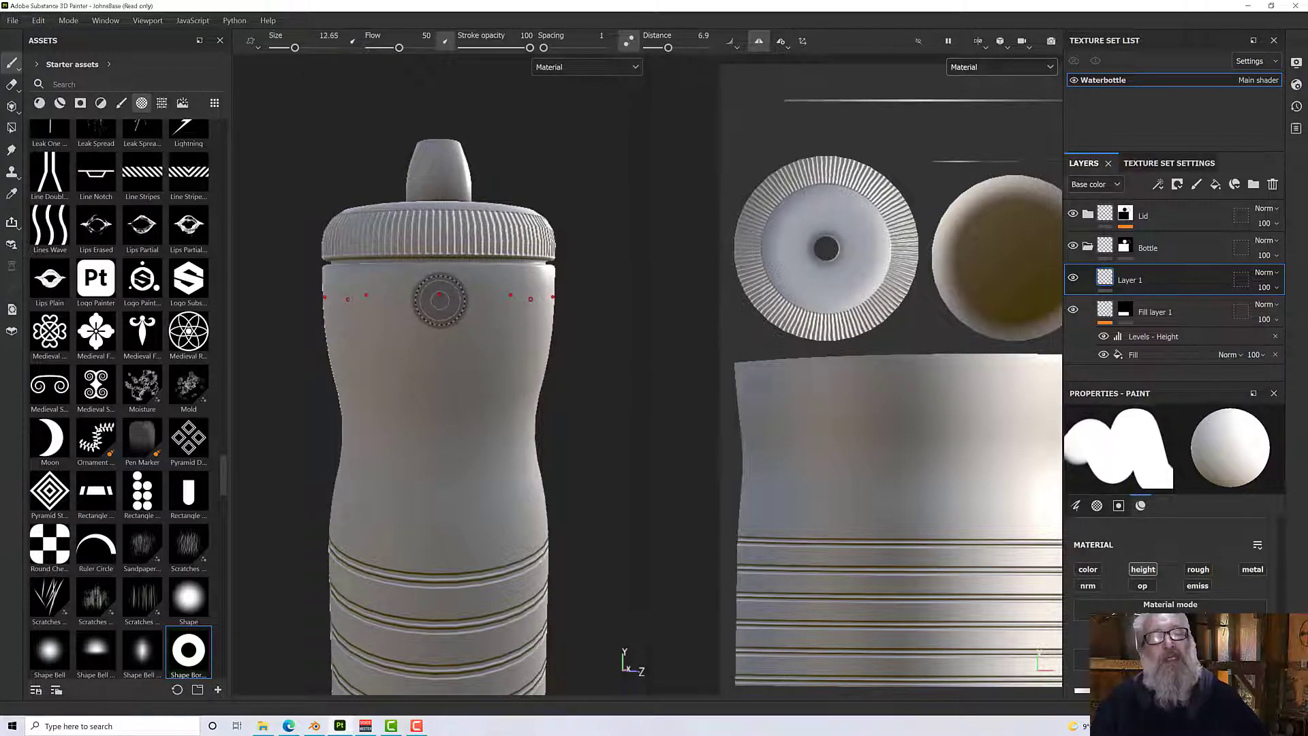
Increase the radial symmetry count above eight and stamp a row of rings around the bottle just below the lid.
left_click(779, 45)
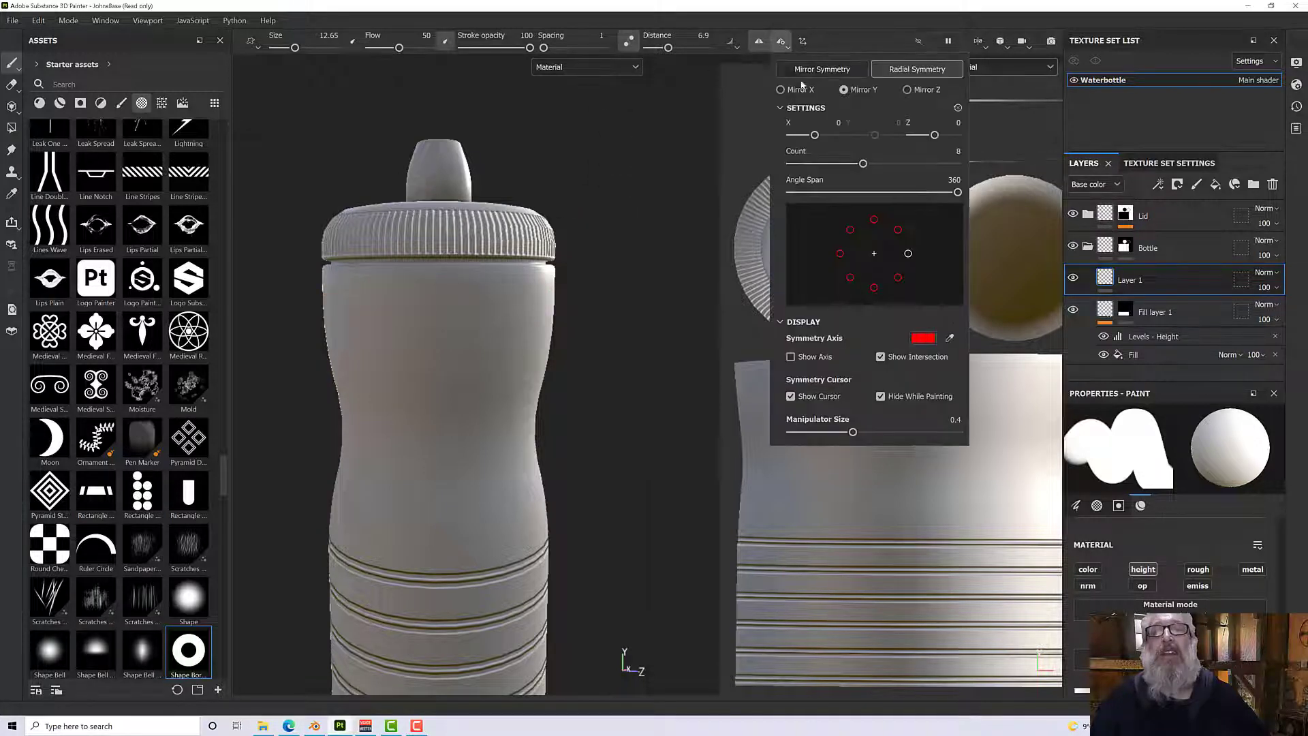
left_click_drag(871, 167, 879, 166)
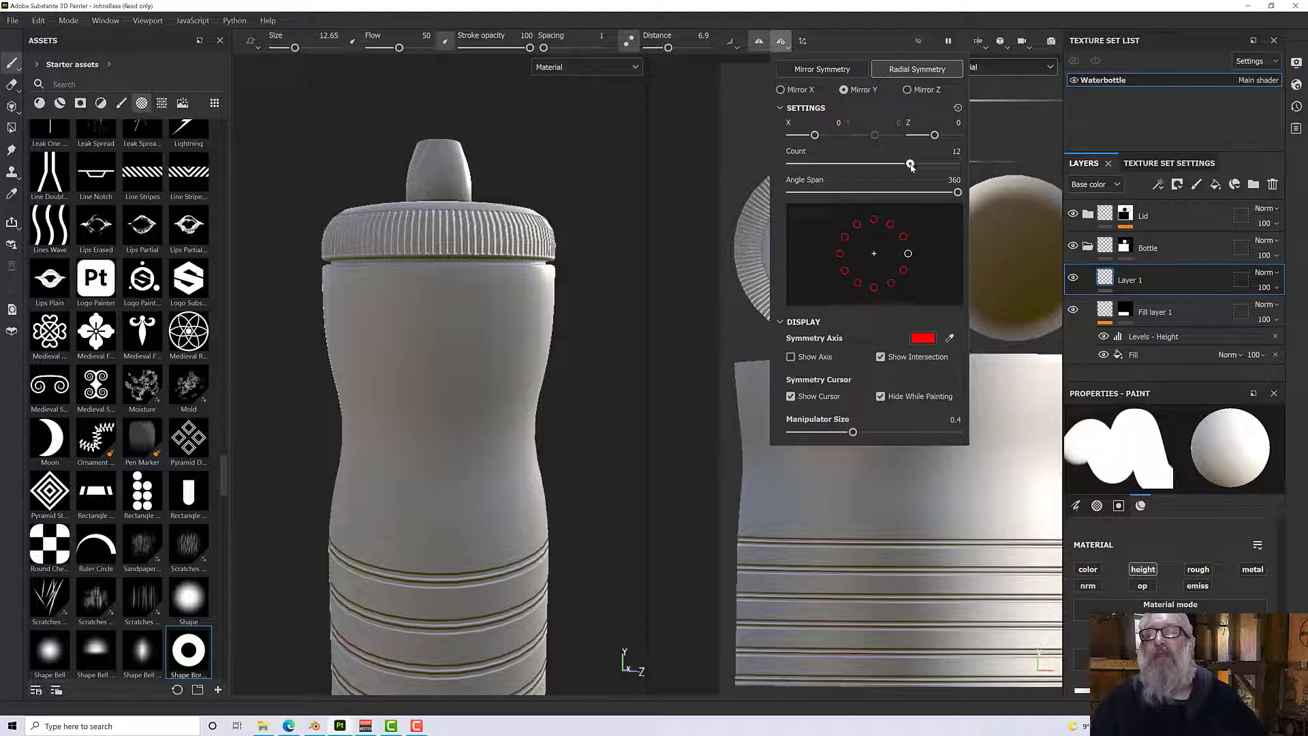
left_click(491, 283)
key("ctrl+z")
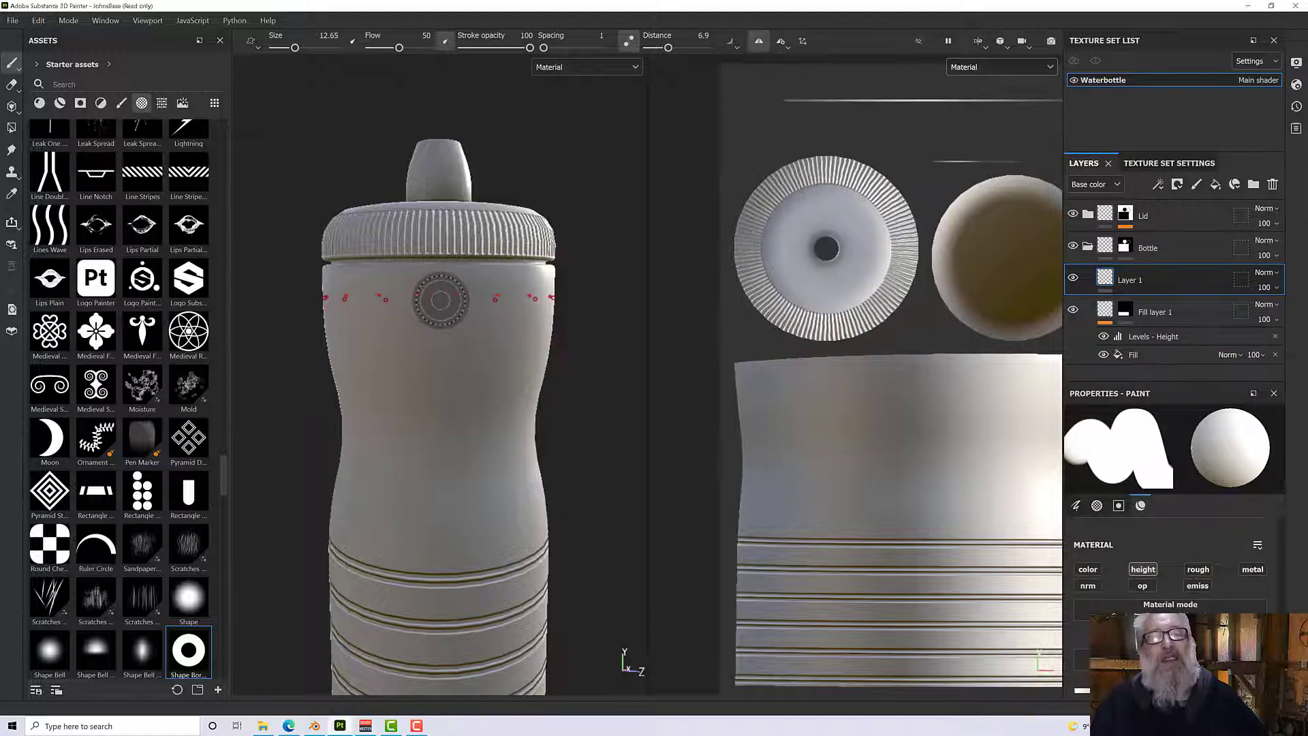
left_click(440, 300)
Examine the ring row together with the lid ridges and lower-body rings from several sides and distances.
mouse_move(440, 300)
left_mouse_down("alt")
mouse_move(520, 470)
mouse_move(301, 358)
mouse_move(551, 366)
mouse_move(471, 360)
mouse_move(238, 384)
mouse_move(578, 365)
mouse_move(491, 381)
left_mouse_up("alt")
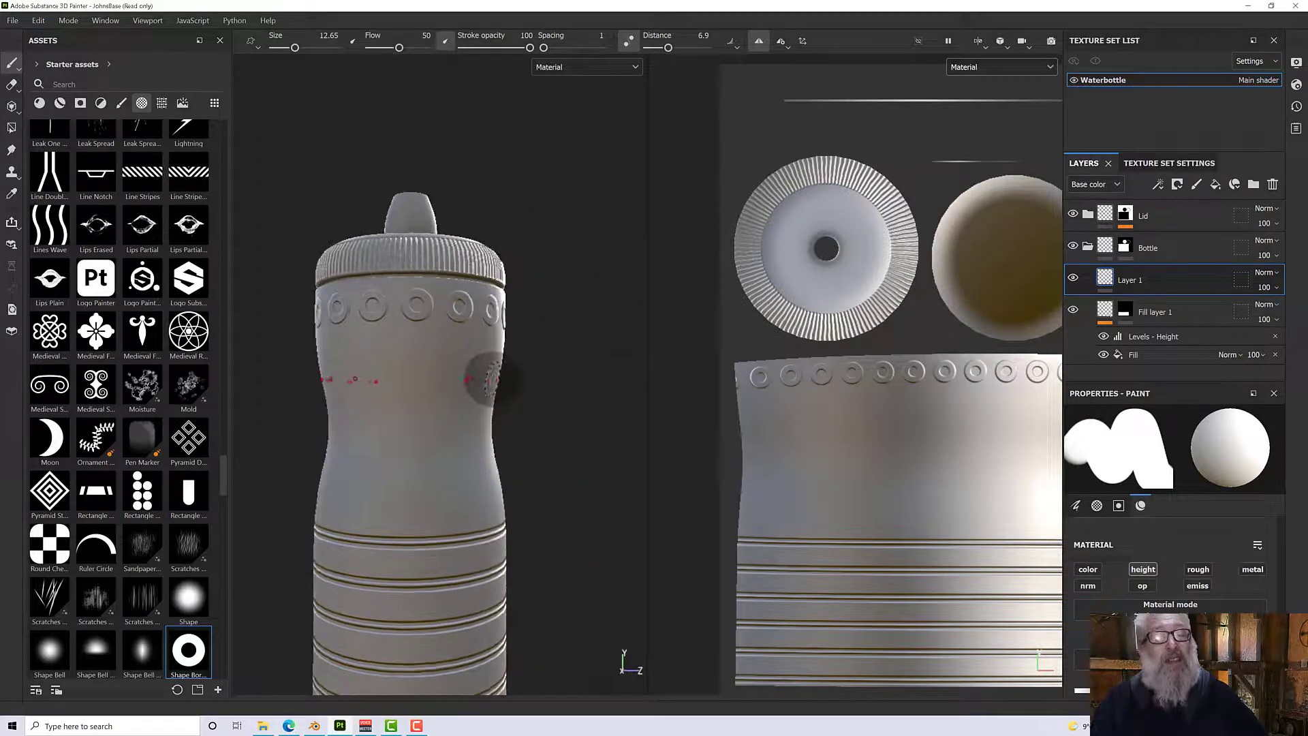
scroll(491, 380, "up", 2)
scroll(482, 374, "down", 8)
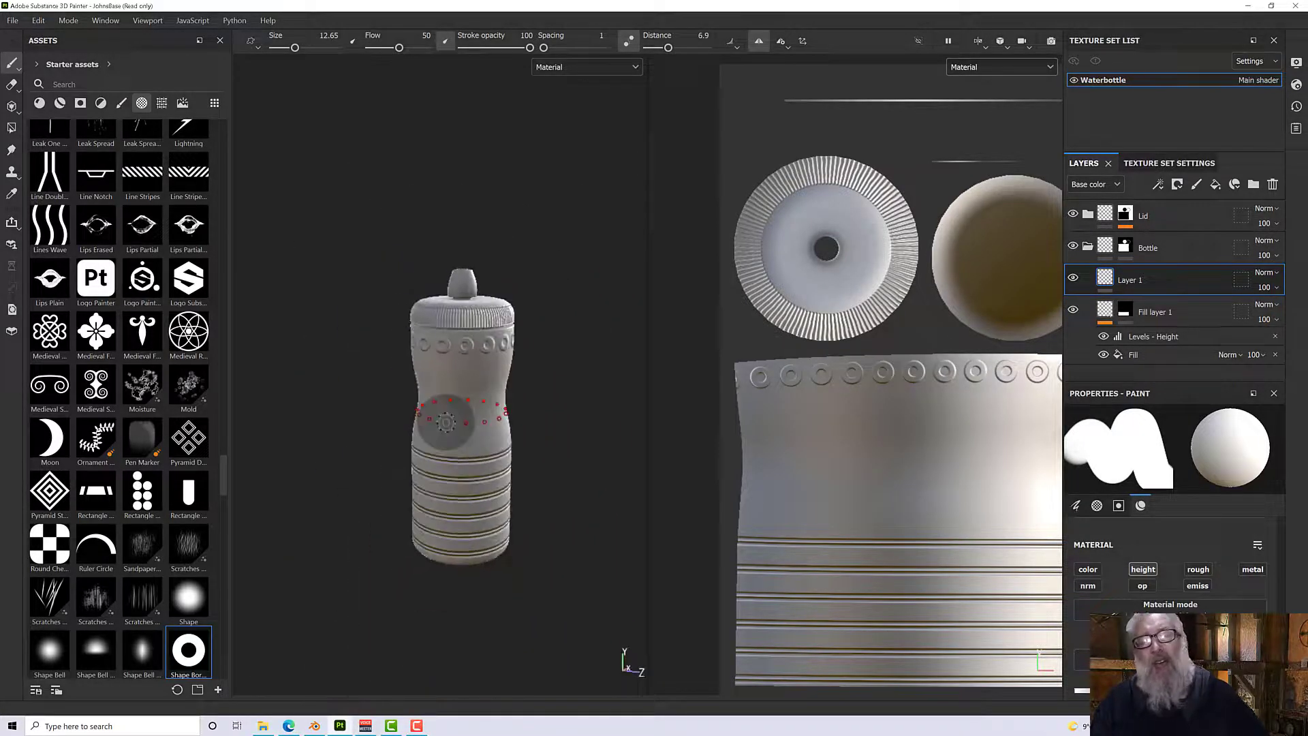
scroll(545, 396, "up", 4)
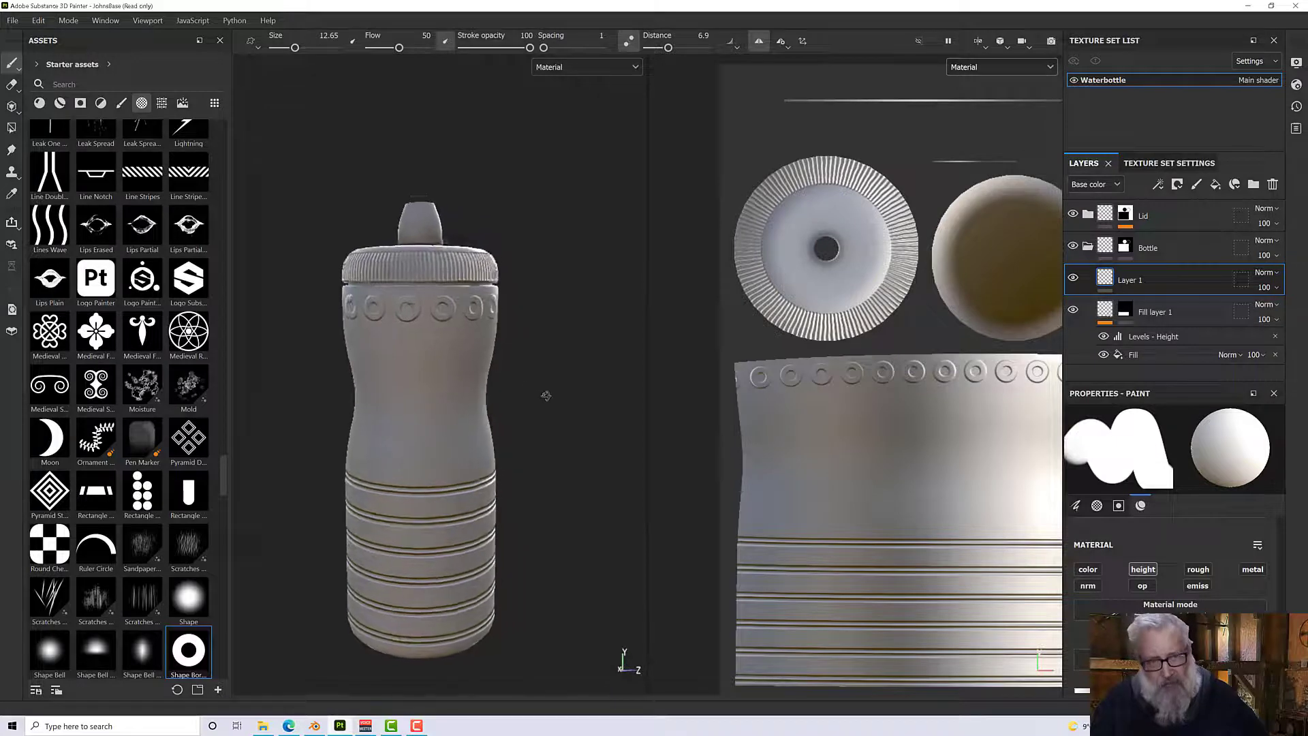
scroll(545, 394, "down", 3)
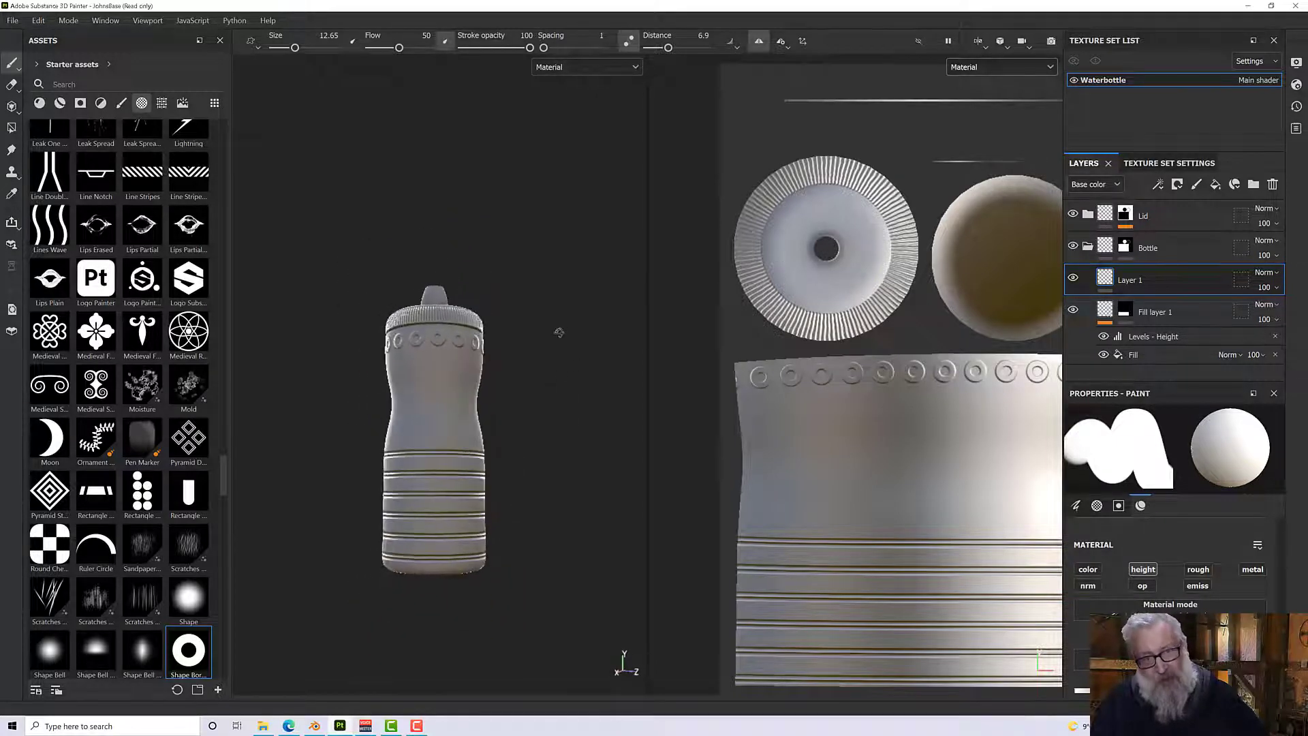
left_click_drag(559, 331, 602, 410, "alt")
scroll(520, 382, "up", 3)
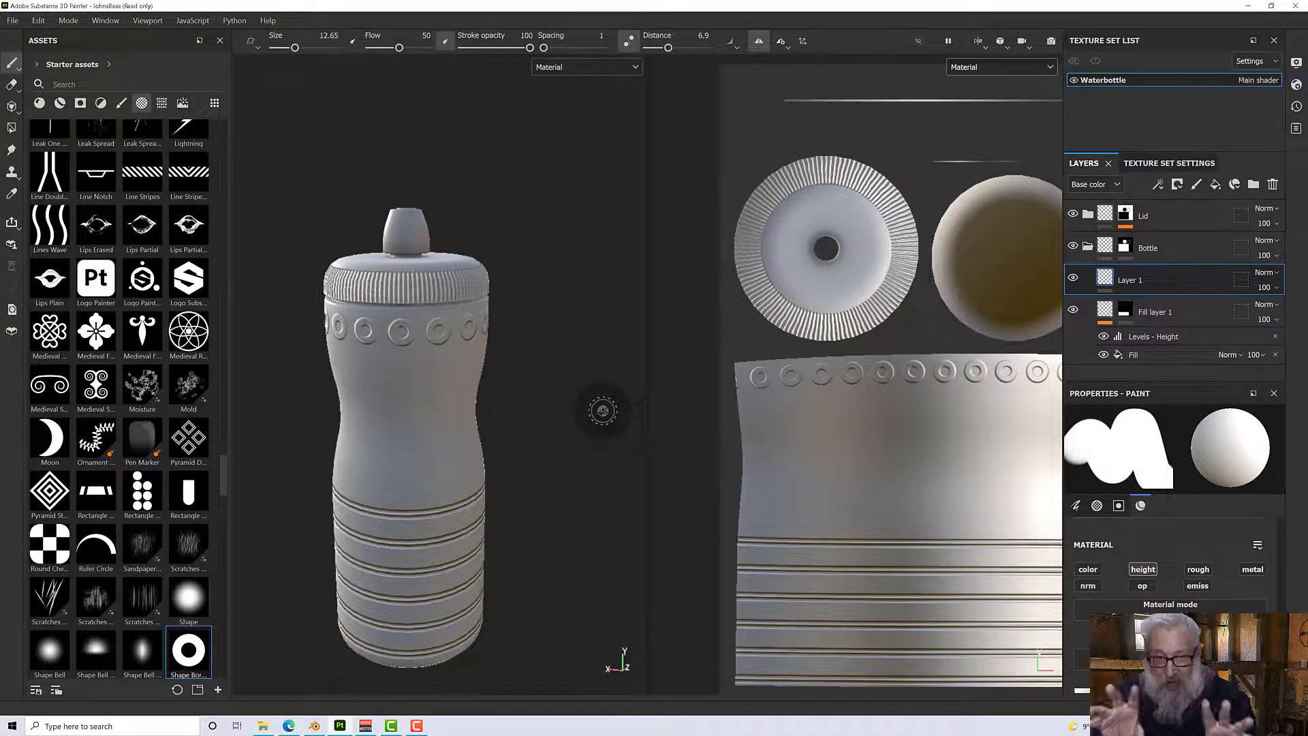
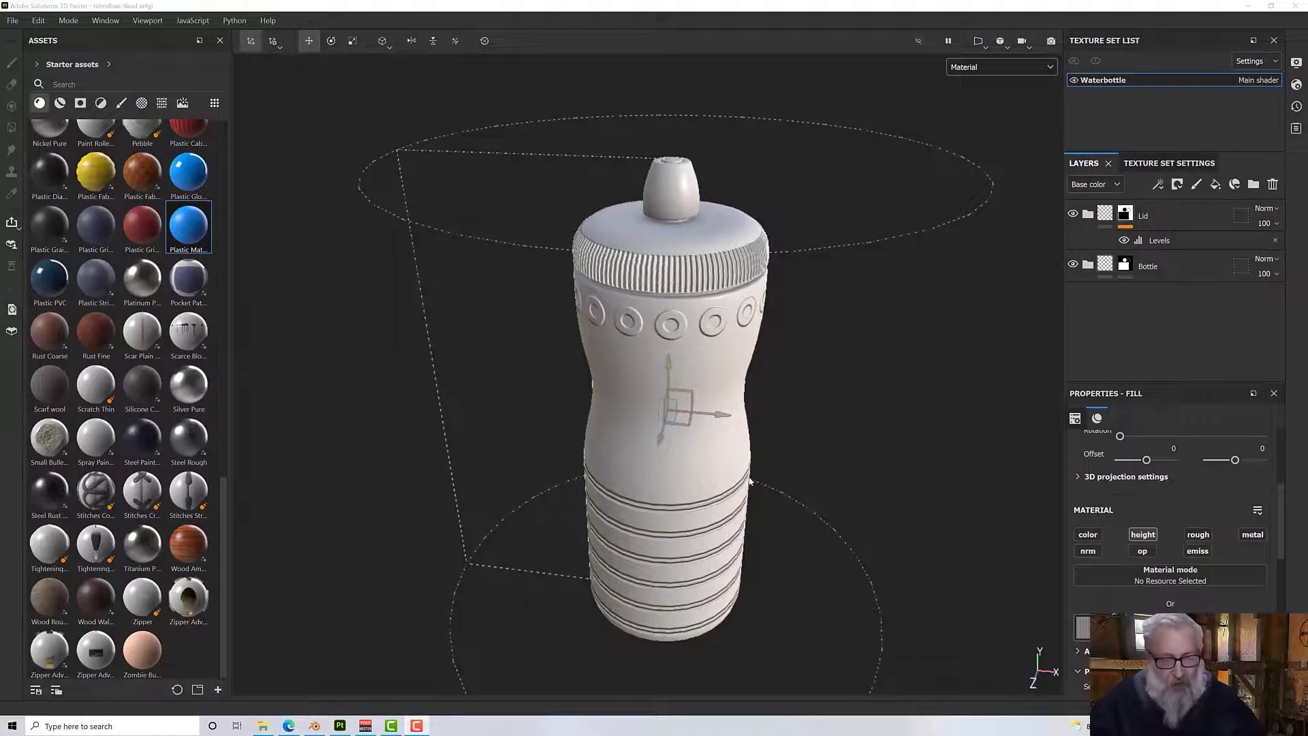
Collapse the Lid folder's effects and add the Plastic Matte Pure material inside the Lid folder.
left_click_drag(749, 480, 675, 197, "alt")
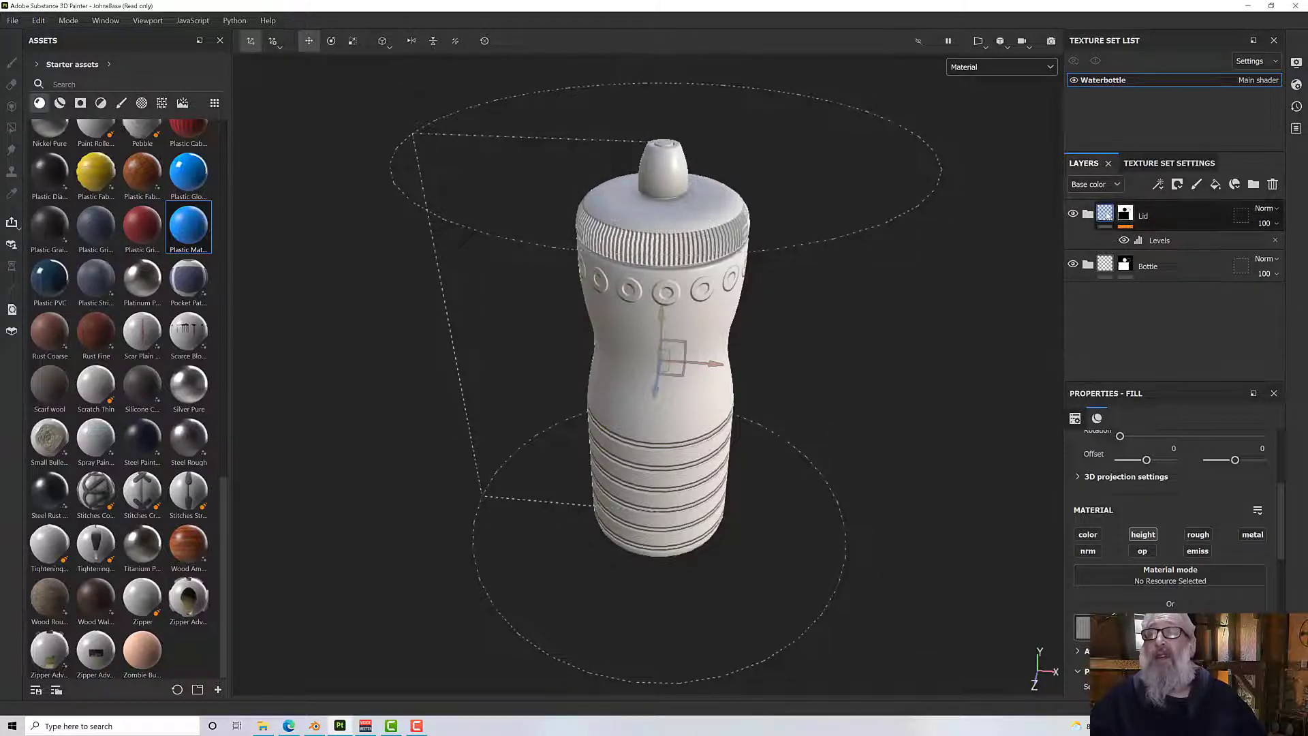
left_click(1109, 235)
left_click(1109, 230)
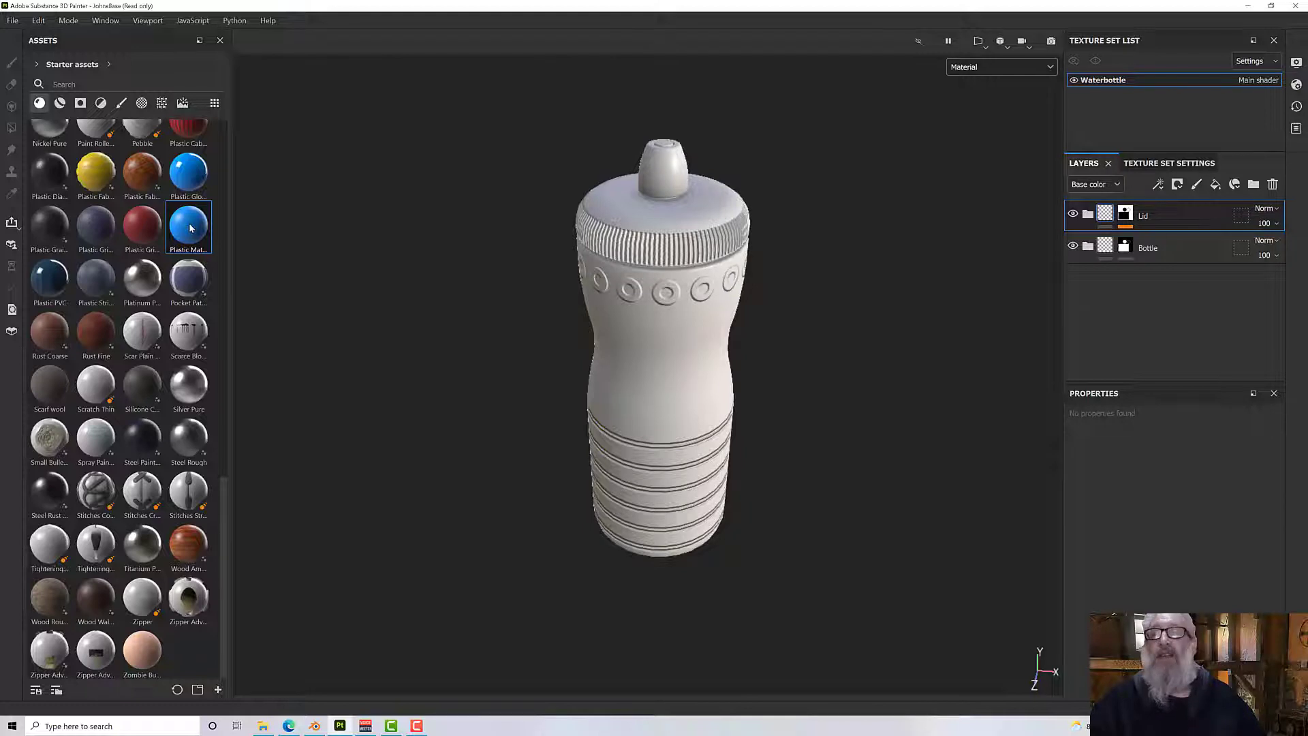
left_click_drag(191, 228, 1159, 219)
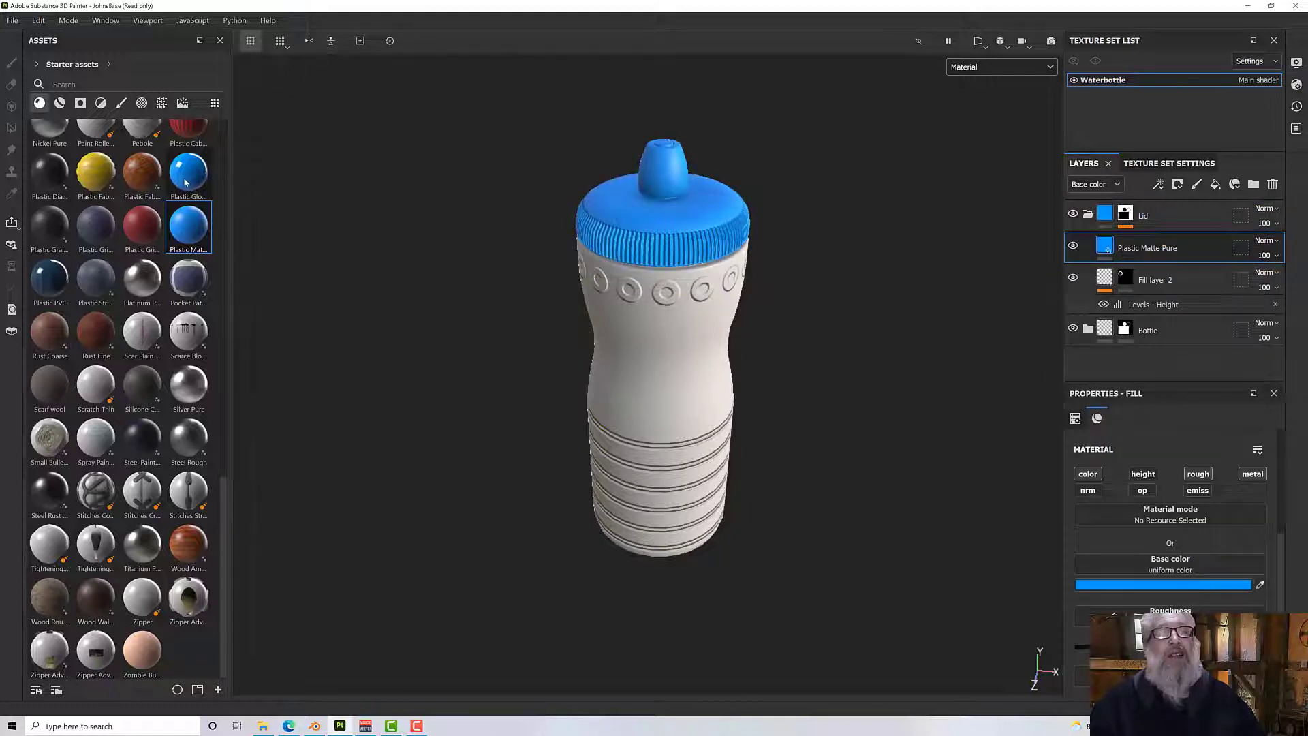
Add the Plastic Glossy Pure material inside the Bottle folder and check it up close beside the lid.
left_click_drag(186, 182, 1158, 334)
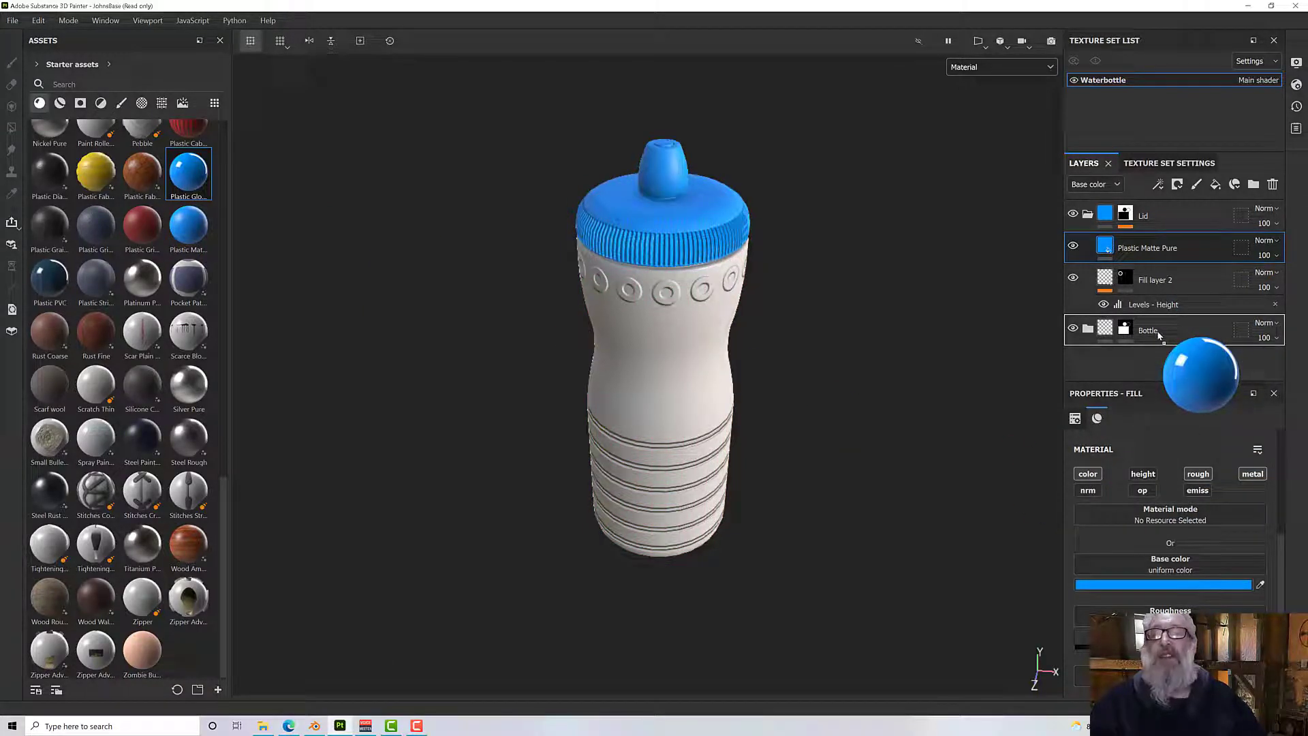
left_click_drag(1158, 334, 1159, 336)
scroll(762, 345, "up", 3)
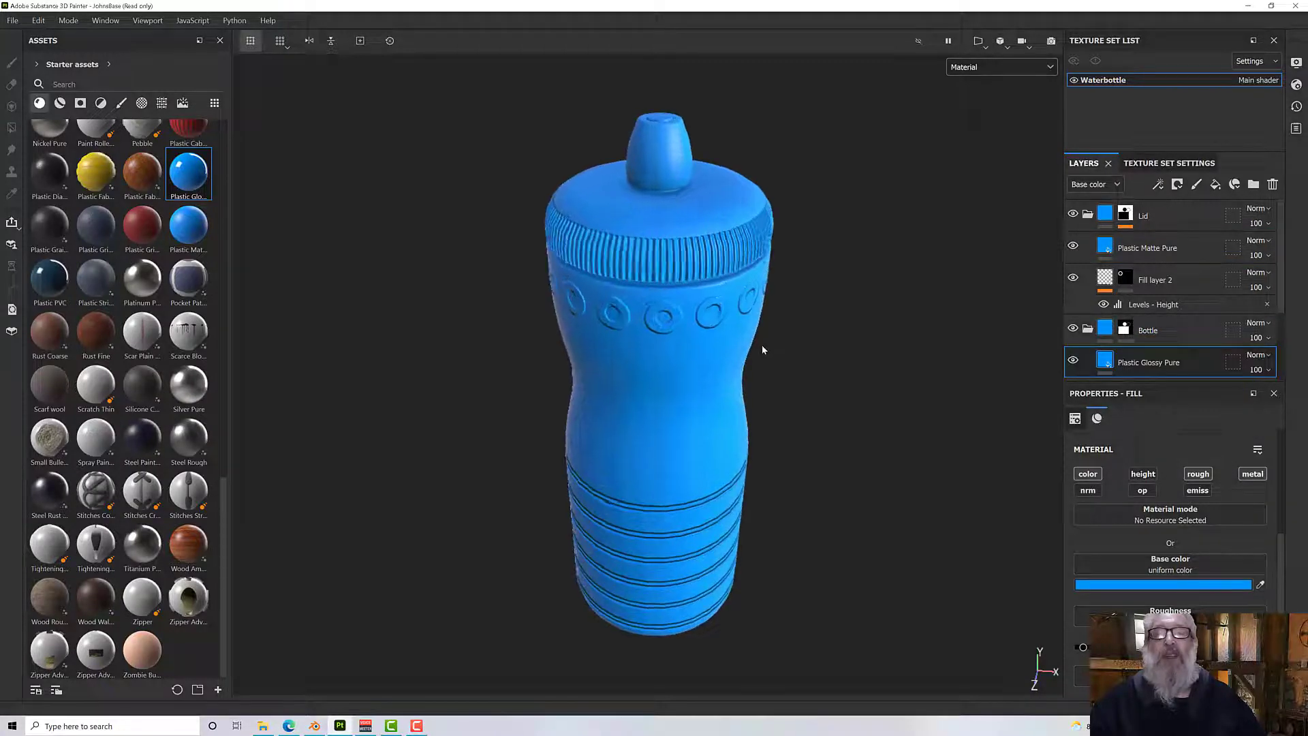
left_click_drag(821, 284, 1006, 344, "alt")
scroll(1006, 344, "up", 5)
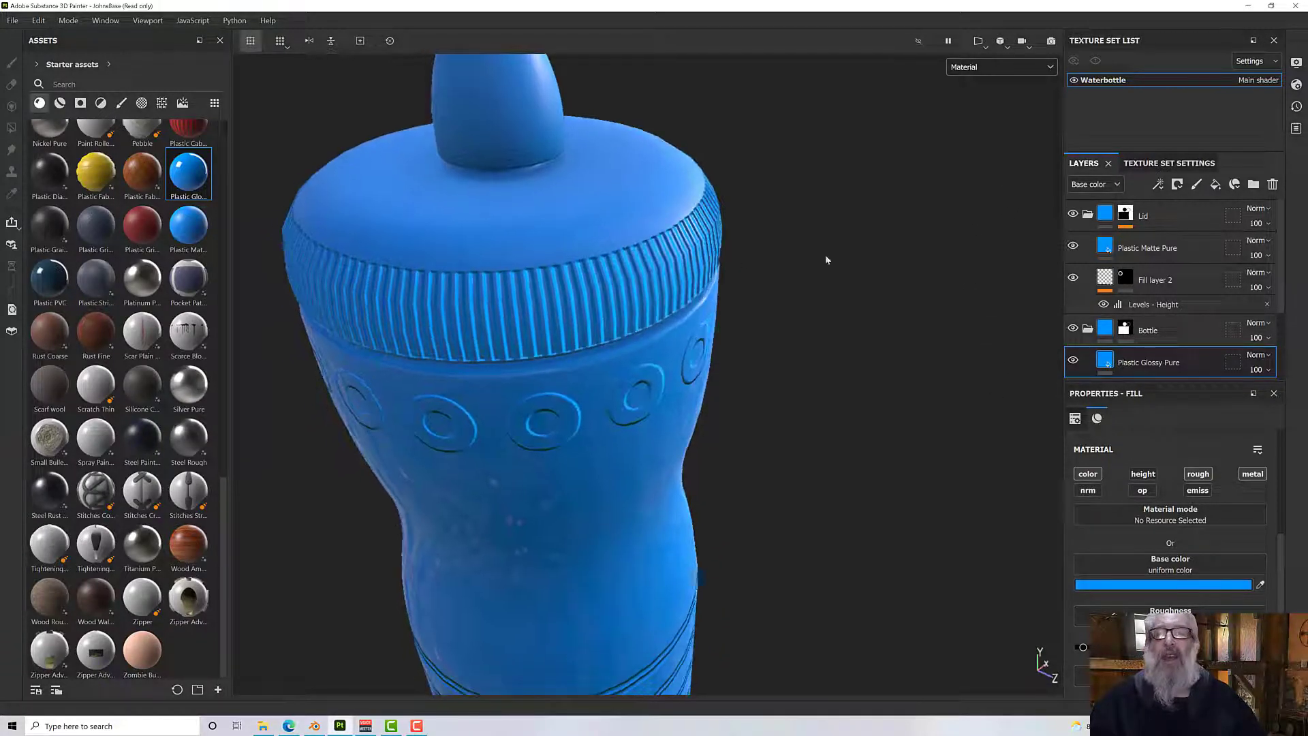
Set the base color of the lid's Plastic Matte Pure layer to near-black 0D151A.
left_click(1111, 249)
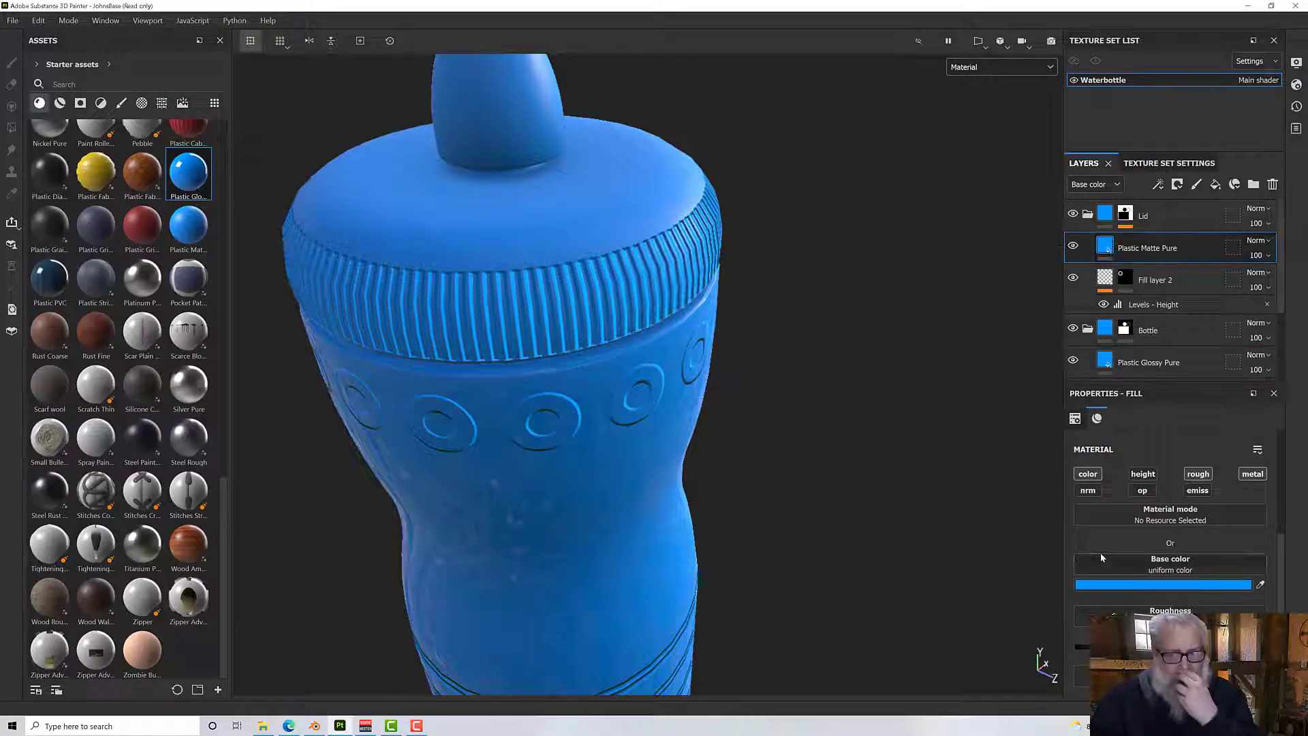
left_click(1118, 586)
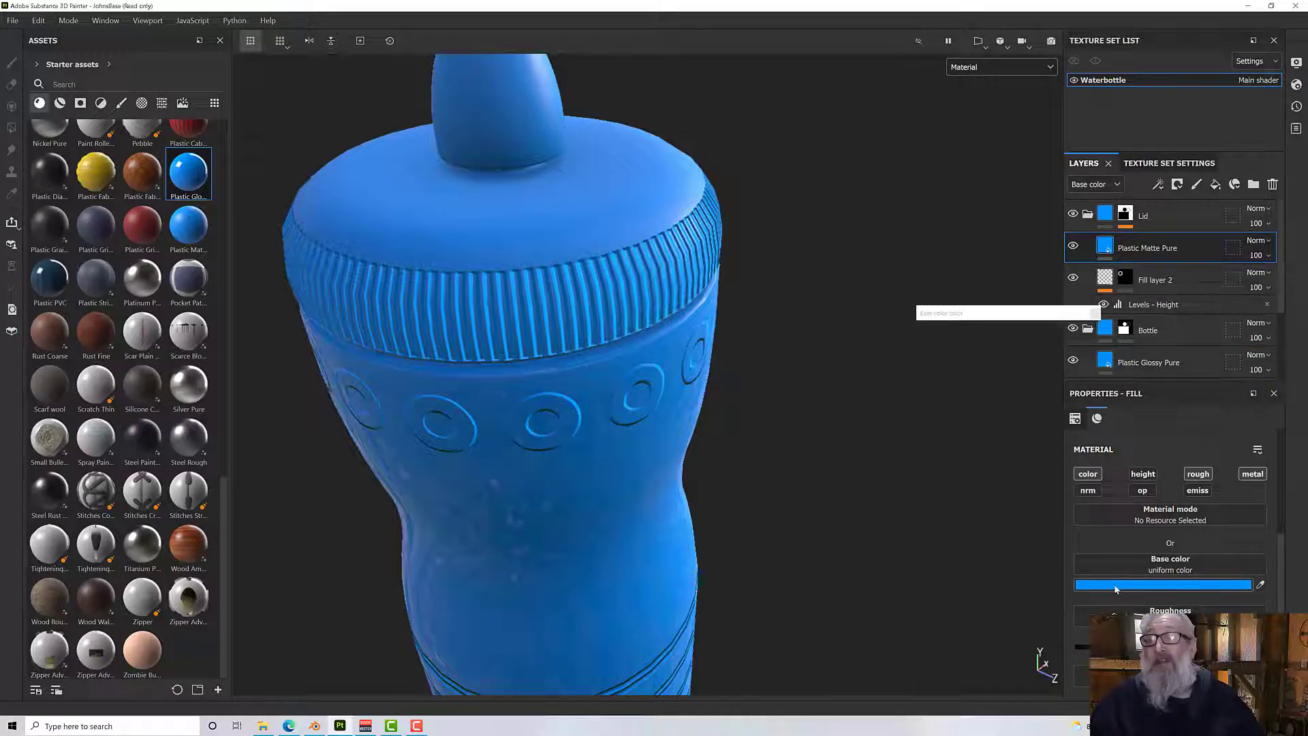
left_click_drag(978, 448, 997, 468)
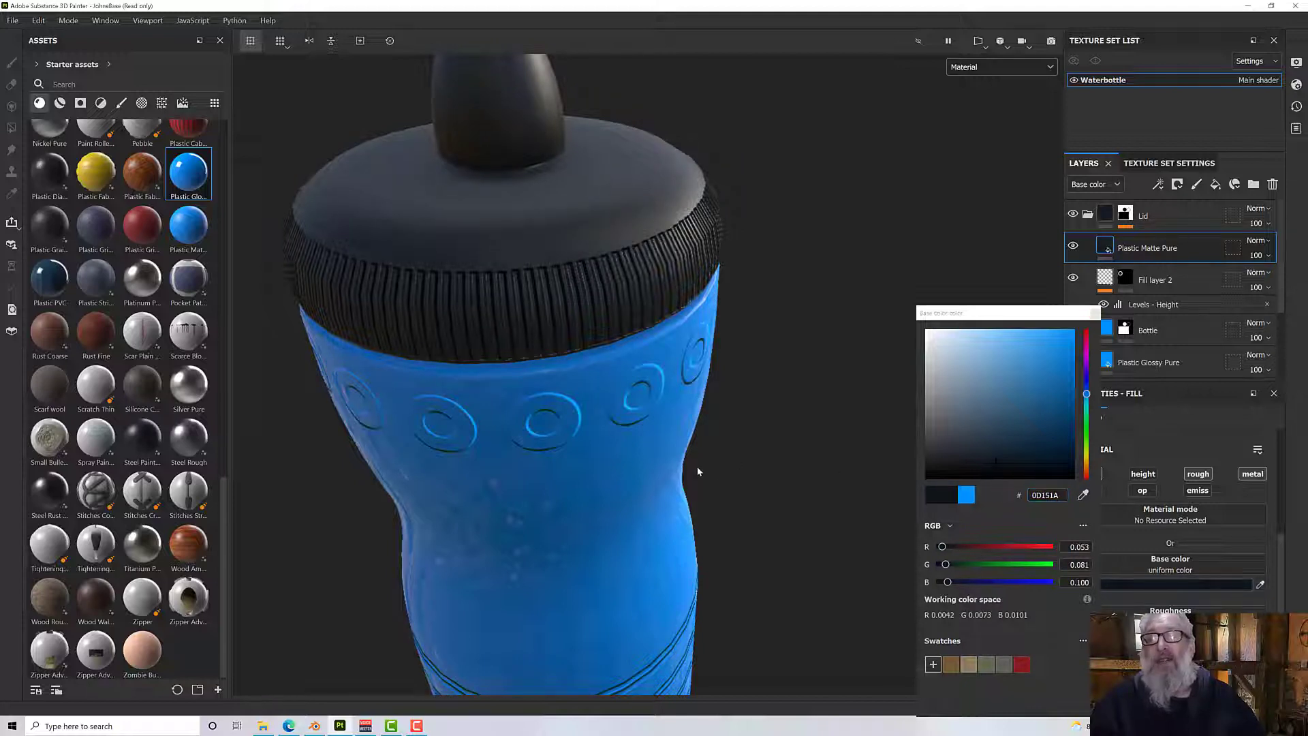
left_click_drag(697, 470, 746, 375, "alt")
left_click(1090, 320)
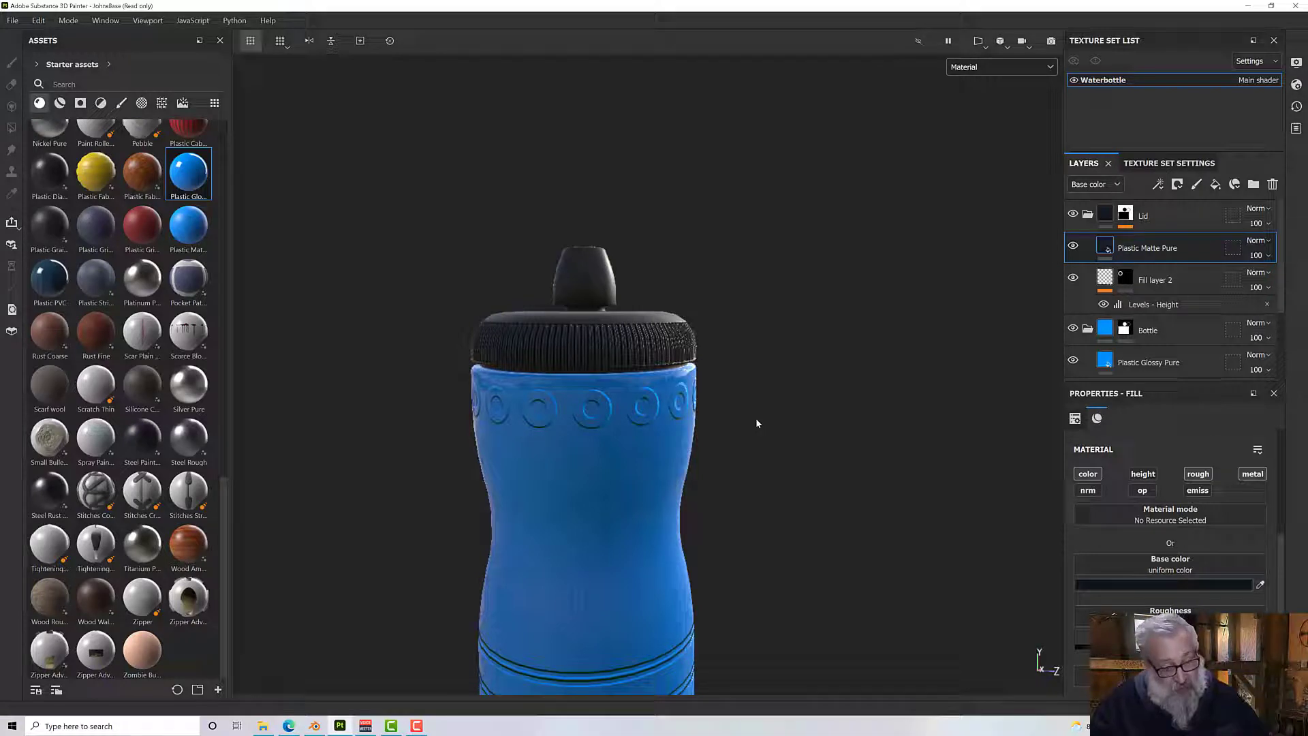
Set the base color of the bottle's Plastic Glossy Pure layer to muted blue 3B5297.
left_click_drag(751, 414, 776, 201, "alt")
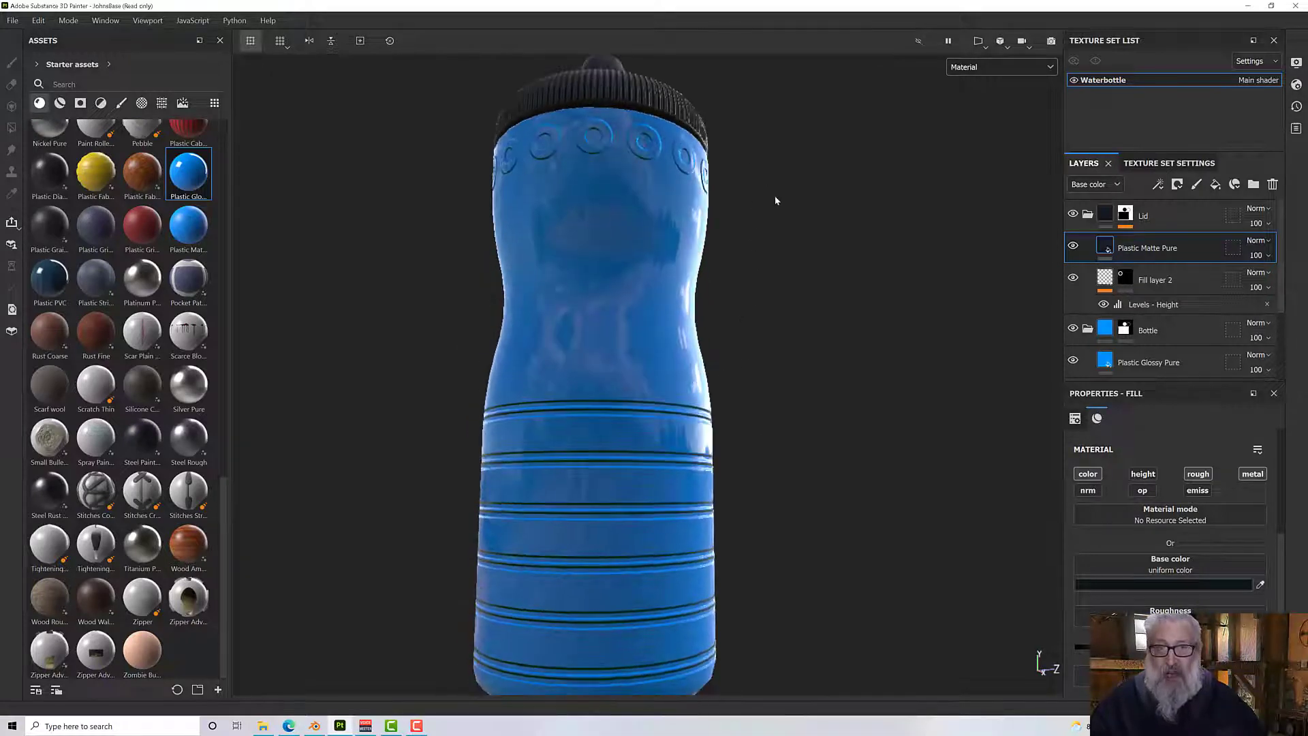
scroll(788, 264, "down", 3)
left_click_drag(788, 263, 698, 317, "alt")
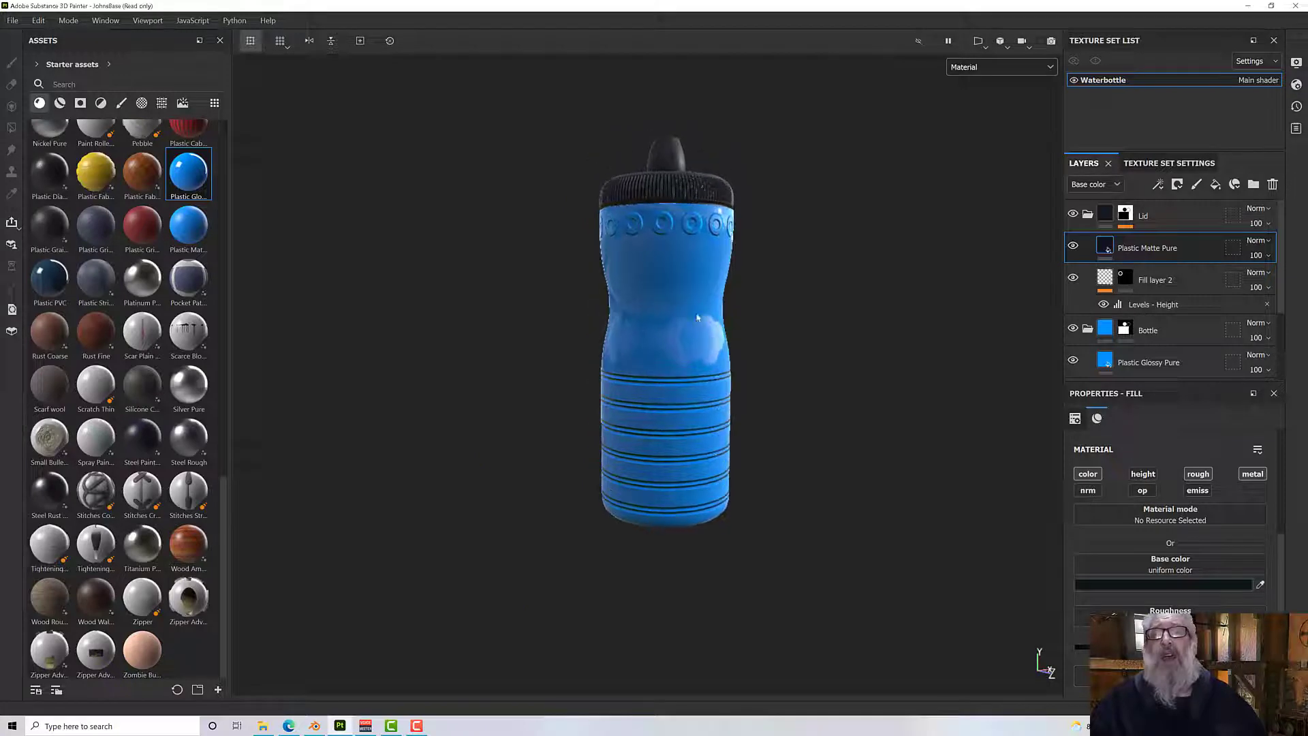
scroll(680, 304, "up", 3)
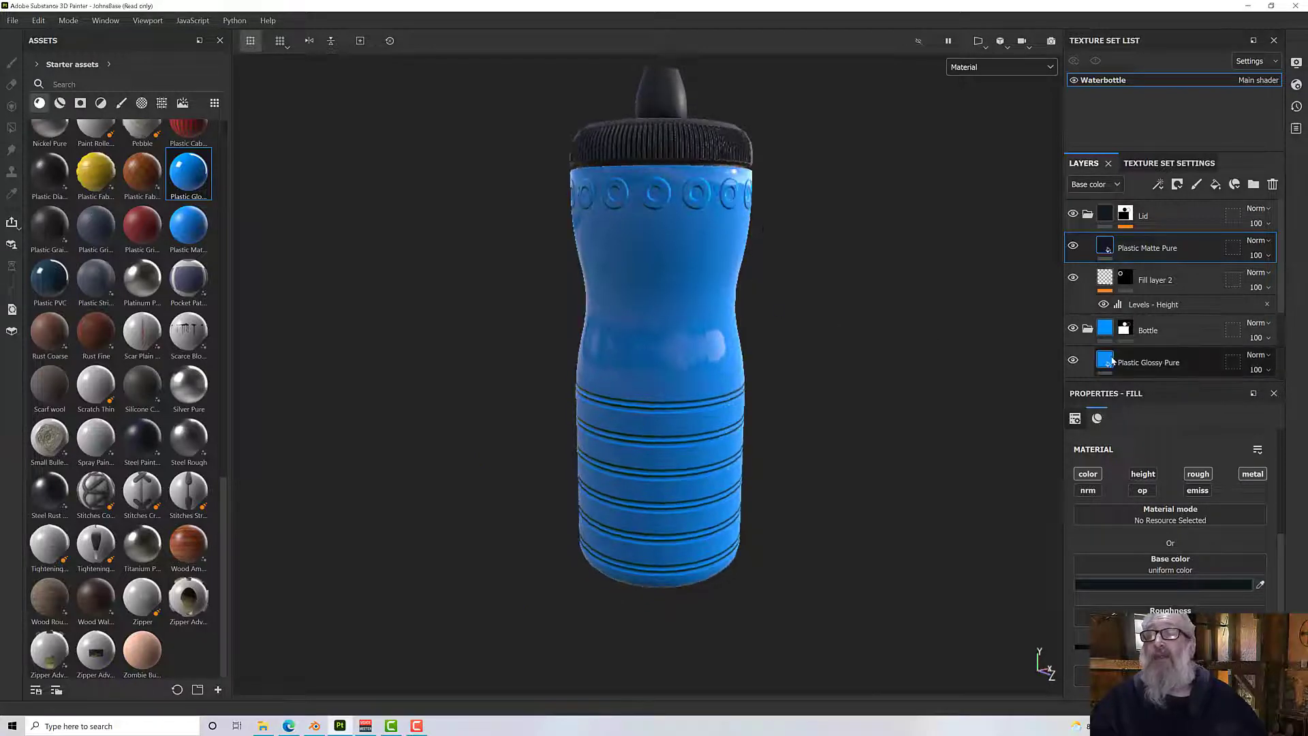
left_click(1112, 362)
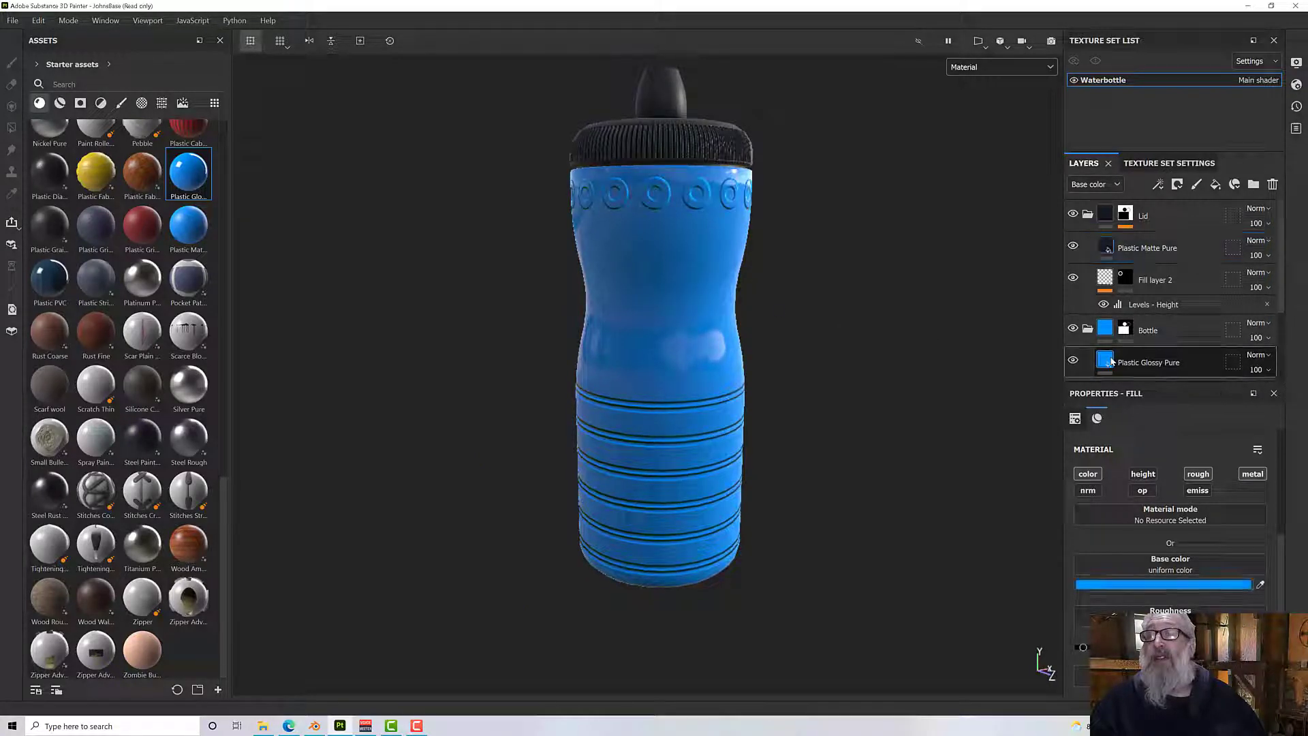
left_click(1125, 584)
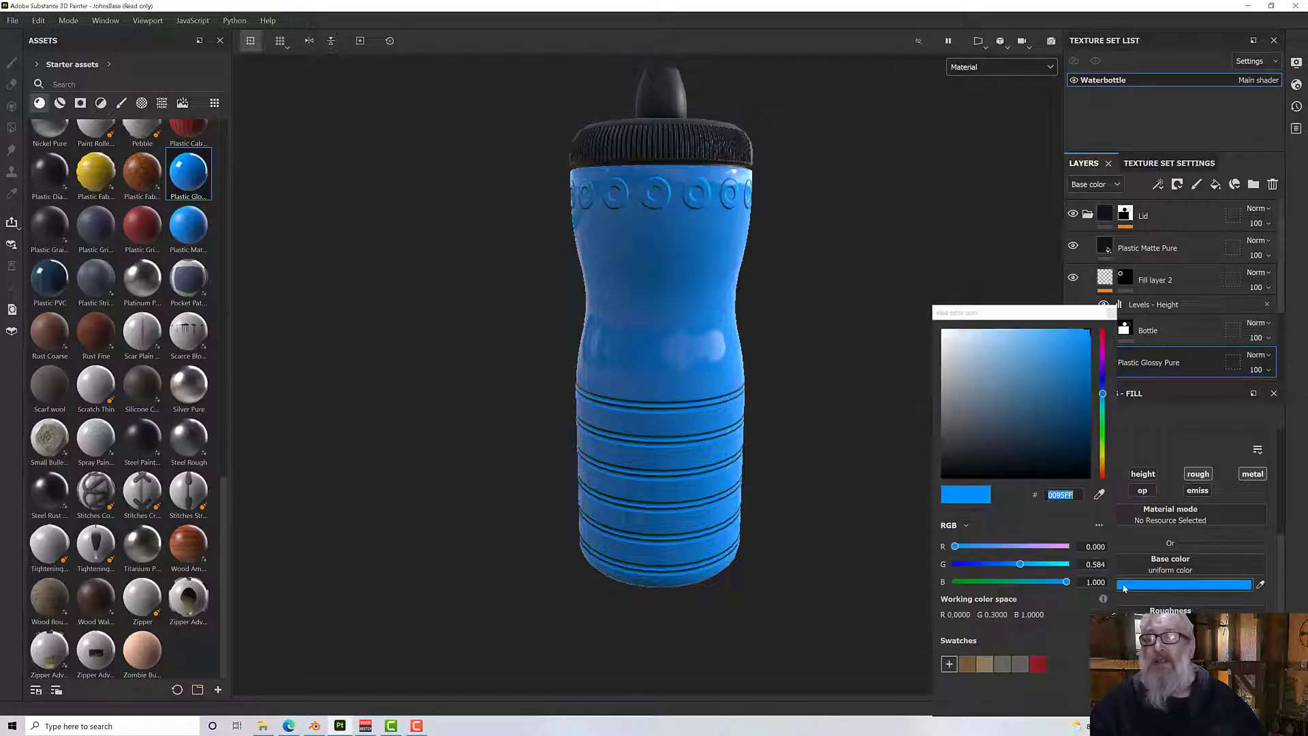
mouse_move(1105, 356)
left_mouse_down()
mouse_move(1103, 329)
mouse_move(1107, 401)
mouse_move(1108, 390)
mouse_move(1032, 389)
left_mouse_up()
mouse_move(852, 450)
left_mouse_down("alt")
mouse_move(824, 444)
mouse_move(770, 293)
mouse_move(706, 336)
mouse_move(720, 343)
mouse_move(715, 499)
mouse_move(774, 543)
mouse_move(776, 480)
left_mouse_up("alt")
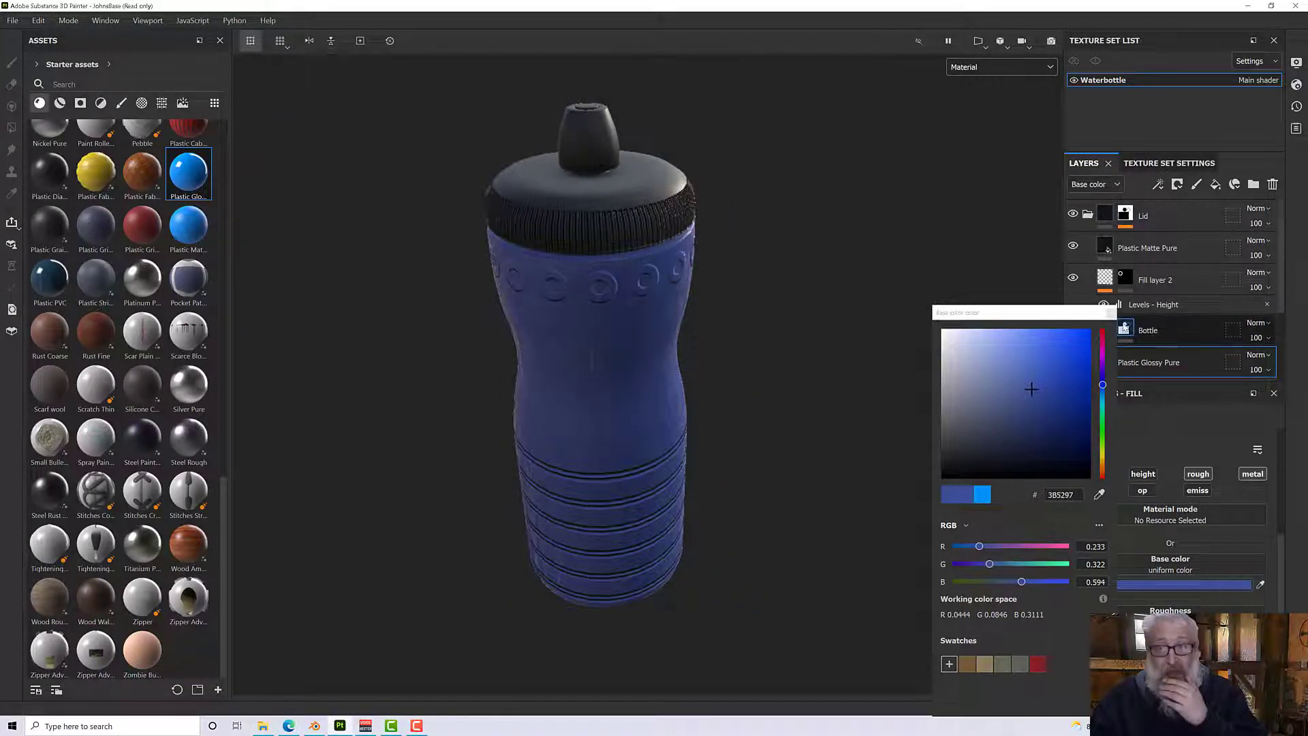
left_click(1111, 313)
Collapse the Lid and Bottle folders and add a new fill layer above them.
left_click(1171, 214)
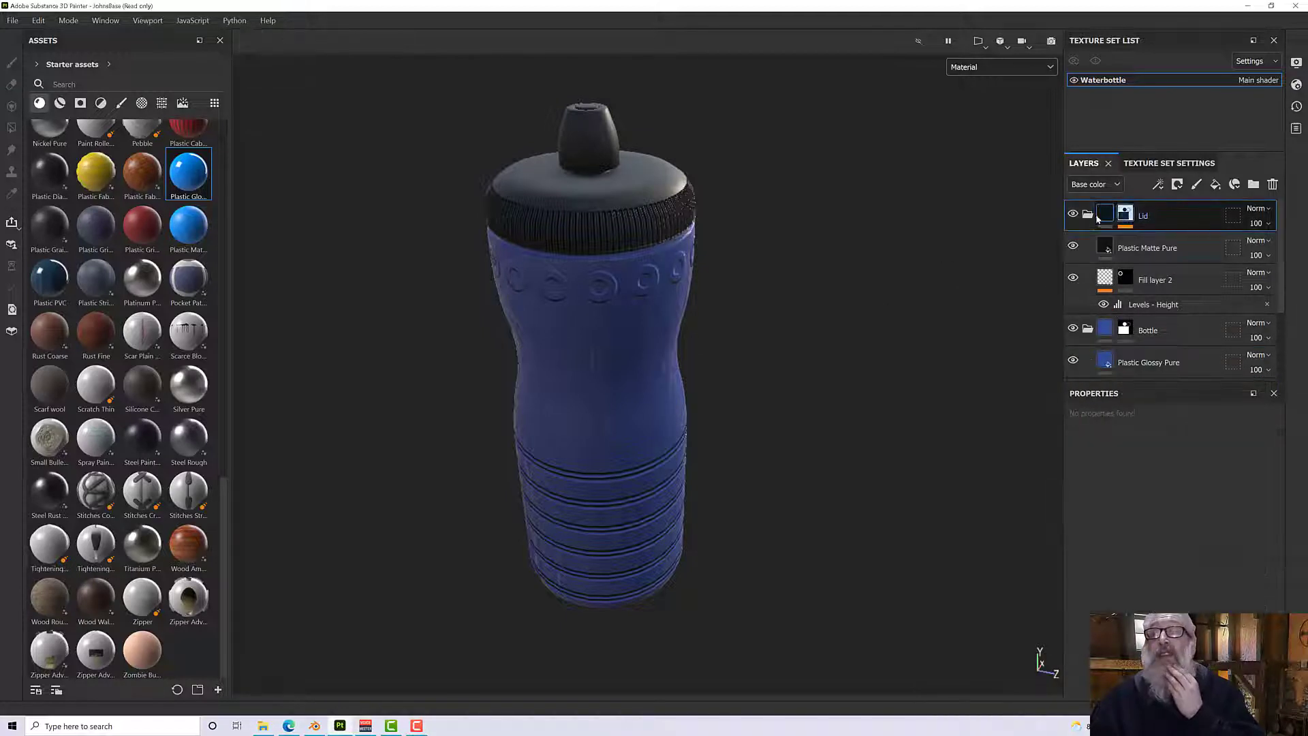
left_click(1089, 214)
left_click(1089, 246)
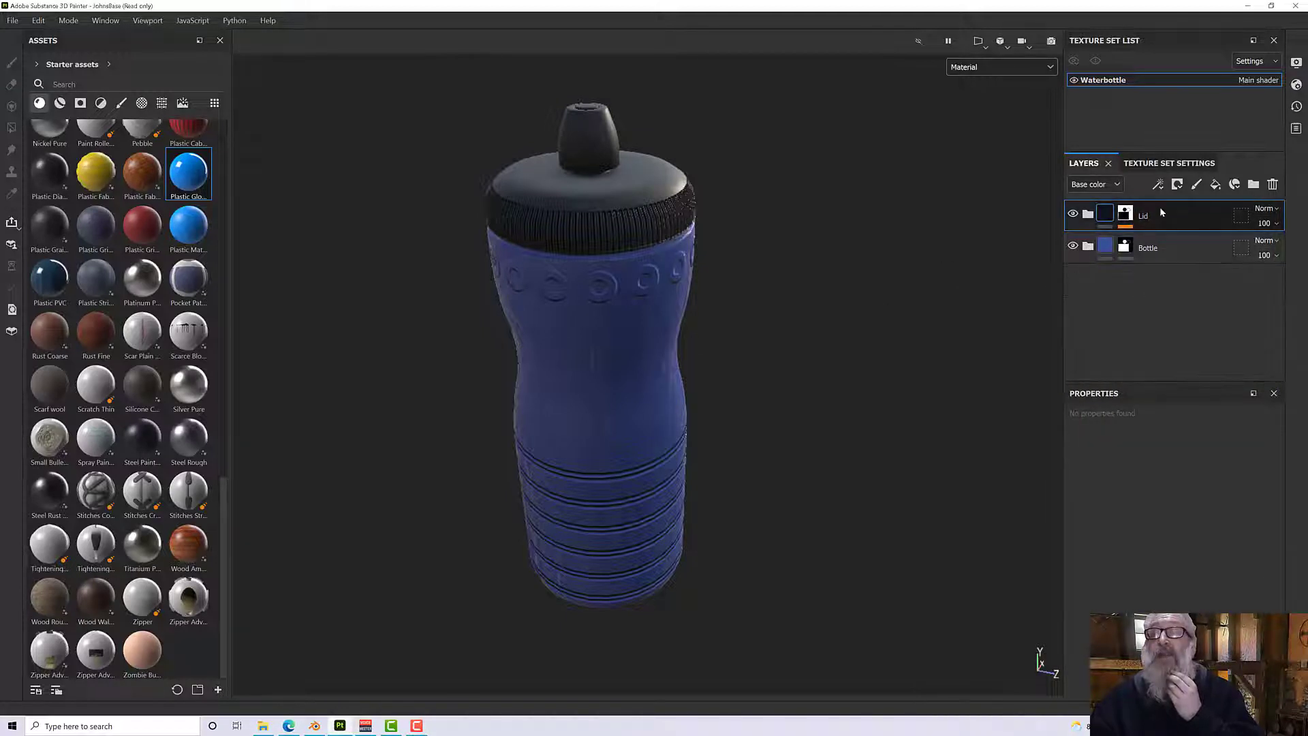
left_click(1215, 185)
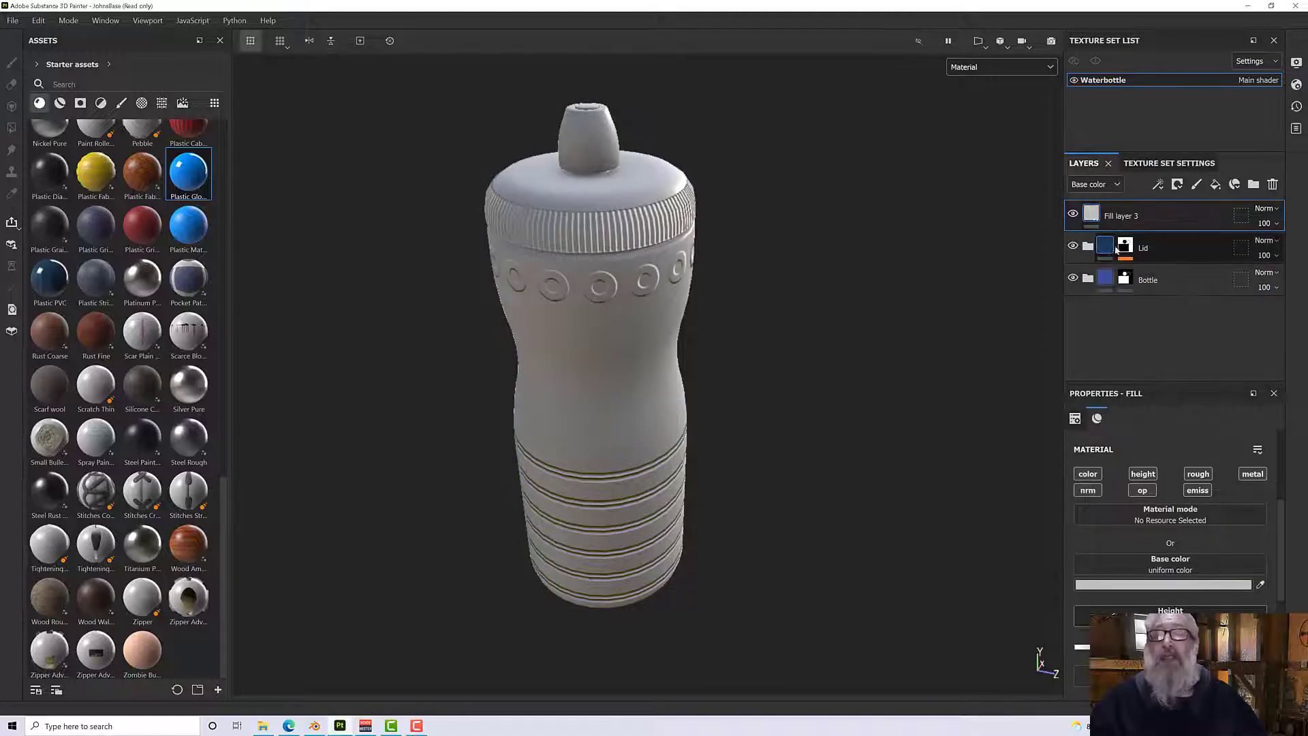
Add a black mask to Fill layer 3 and drive it with a Dirt generator.
right_click(1116, 249)
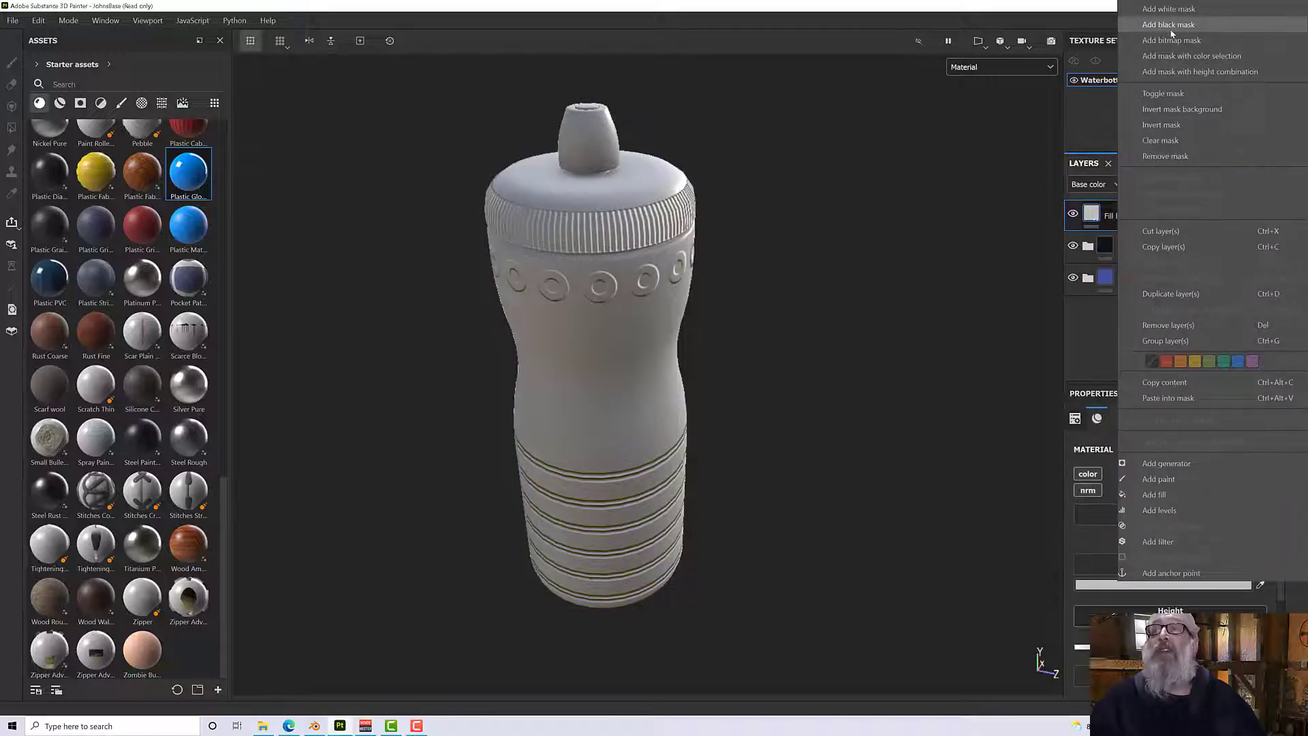
left_click(1169, 26)
right_click(1113, 213)
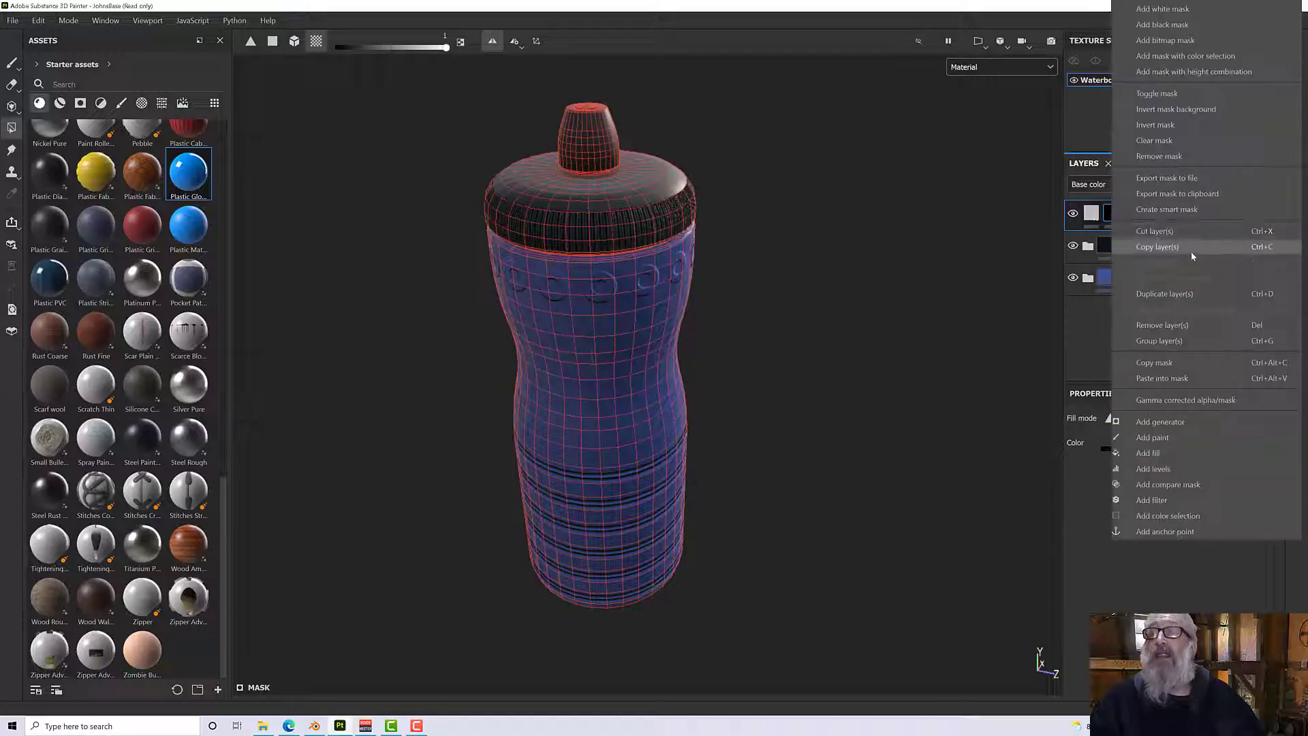
left_click(1161, 422)
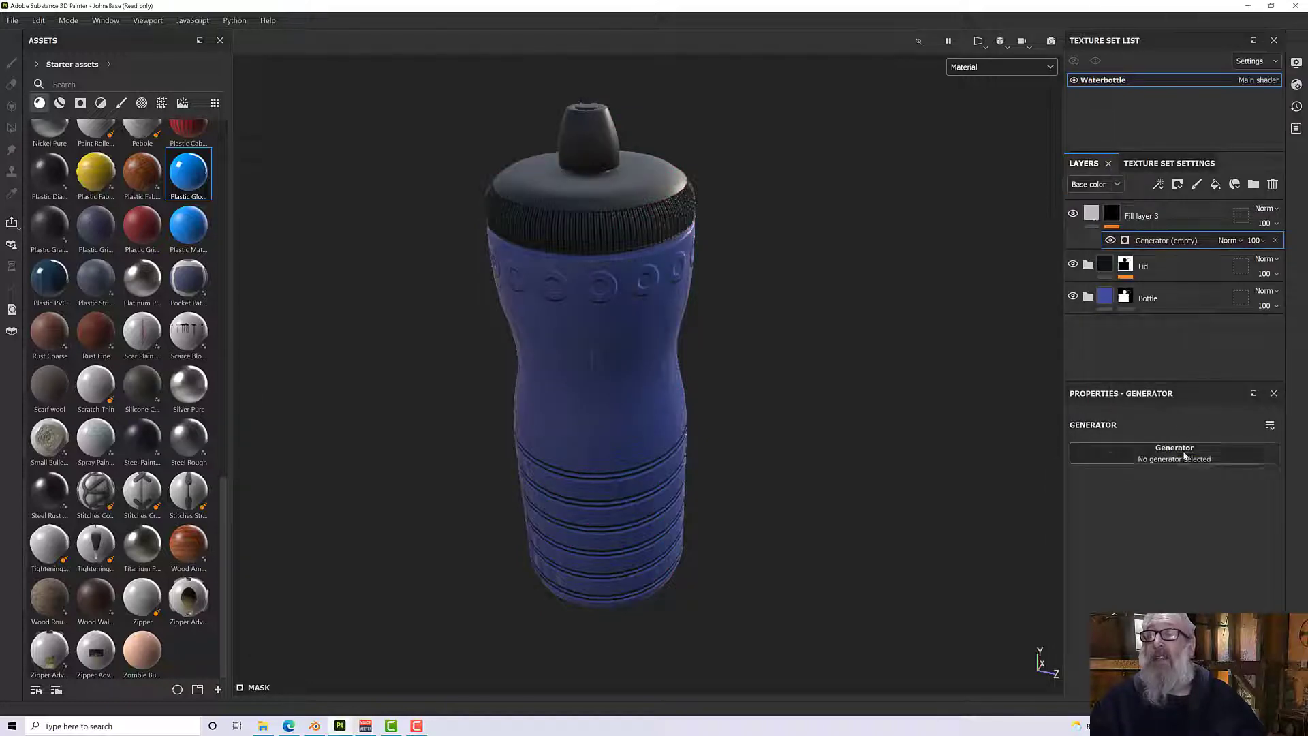
left_click(1175, 452)
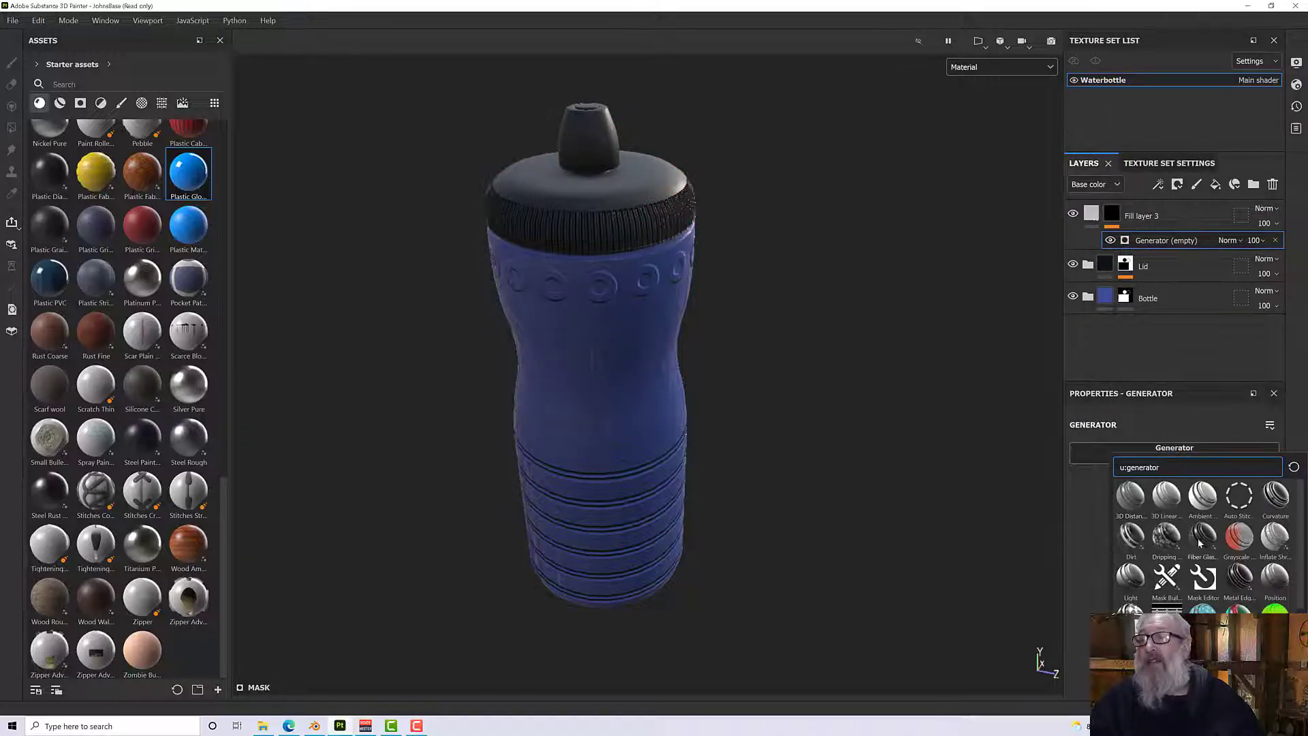
left_click(1132, 538)
Examine the dirt coverage on the lid and bottle body from above and from the side.
left_click_drag(850, 397, 707, 327, "alt")
right_click_drag(558, 226, 661, 351, "alt")
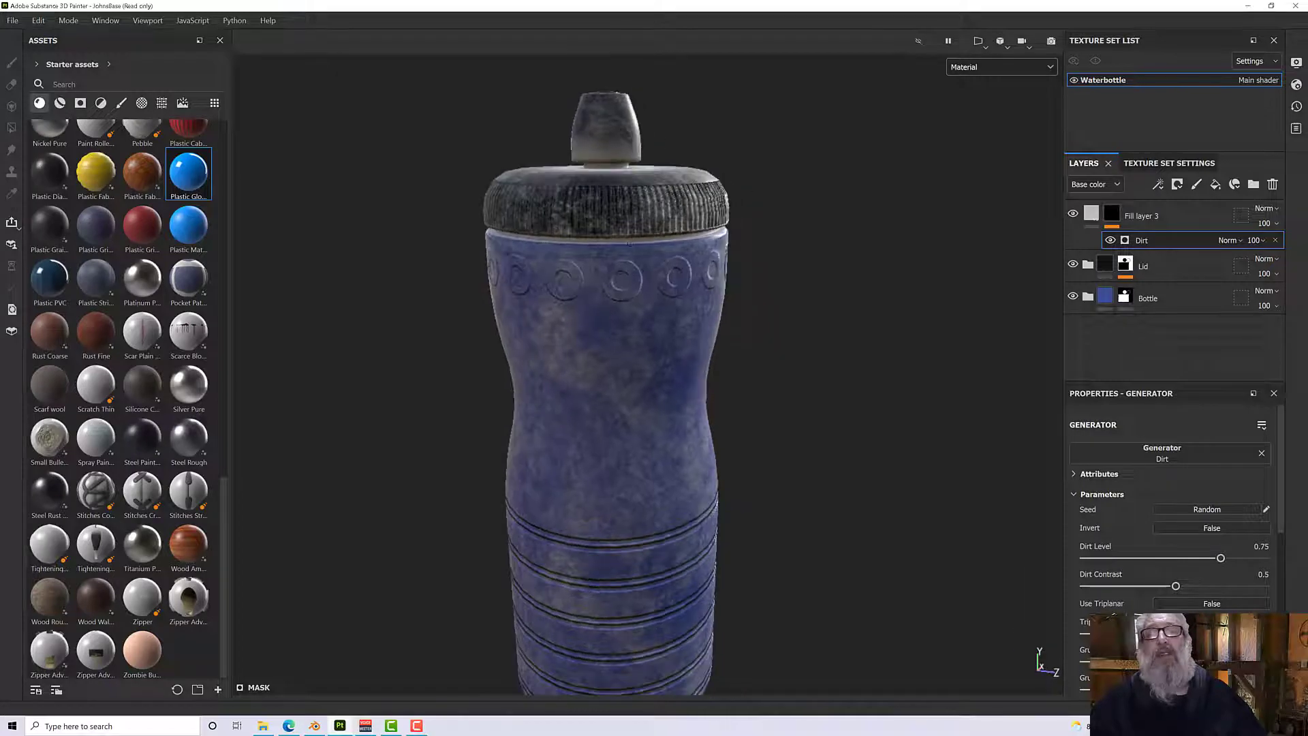
left_click_drag(661, 350, 893, 461, "alt")
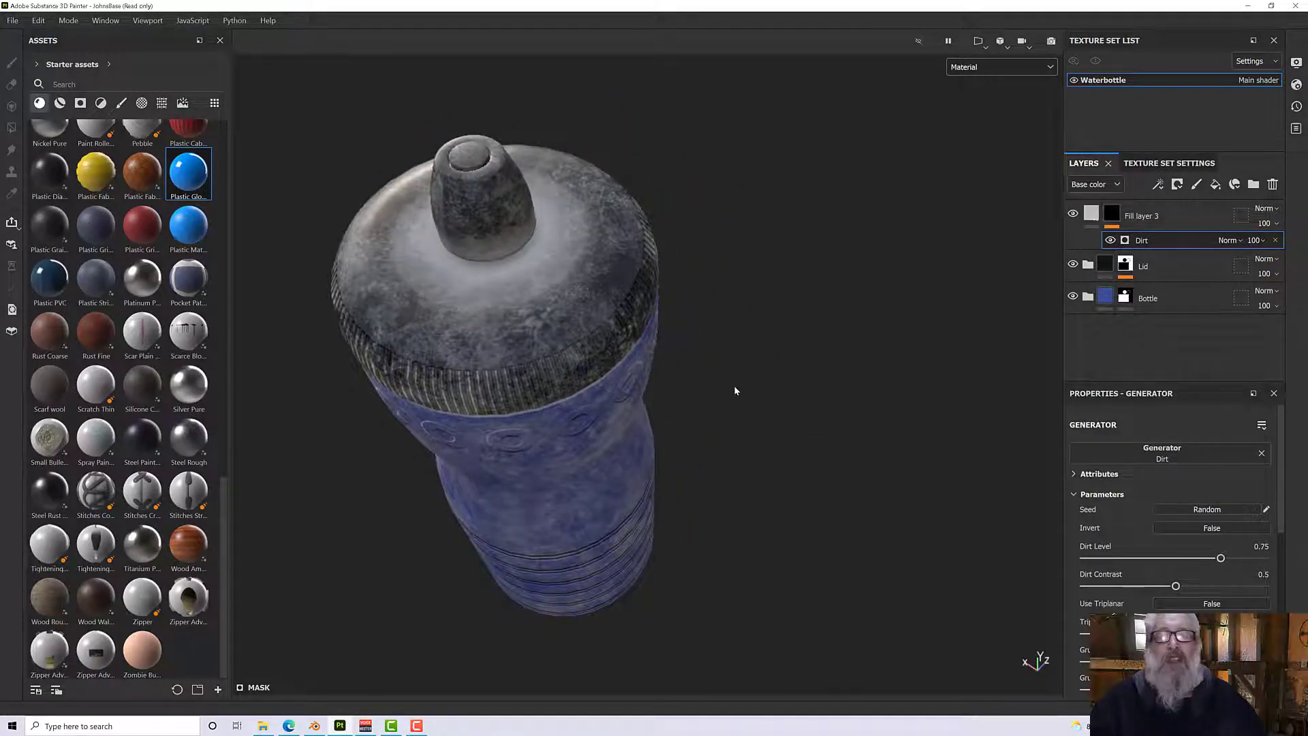
left_click_drag(736, 388, 674, 316, "alt")
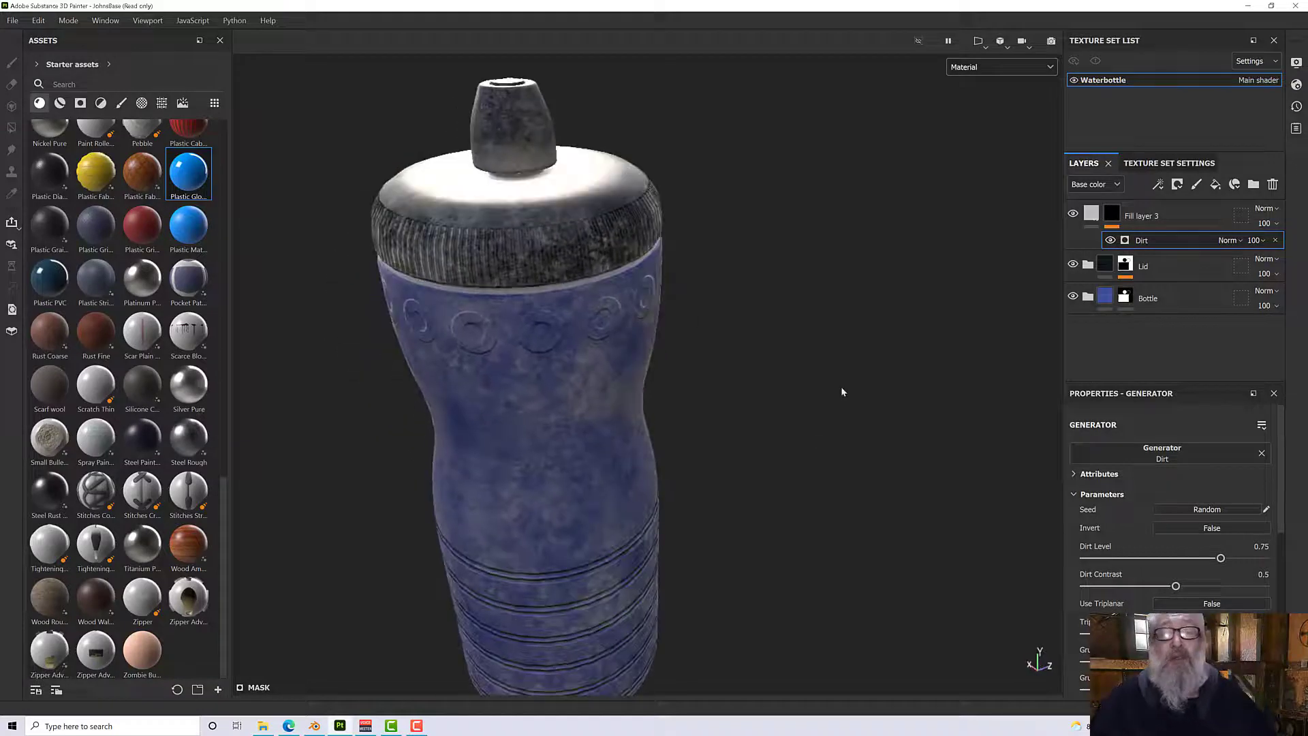
left_click_drag(843, 392, 802, 359, "alt")
left_click_drag(611, 313, 607, 328, "alt")
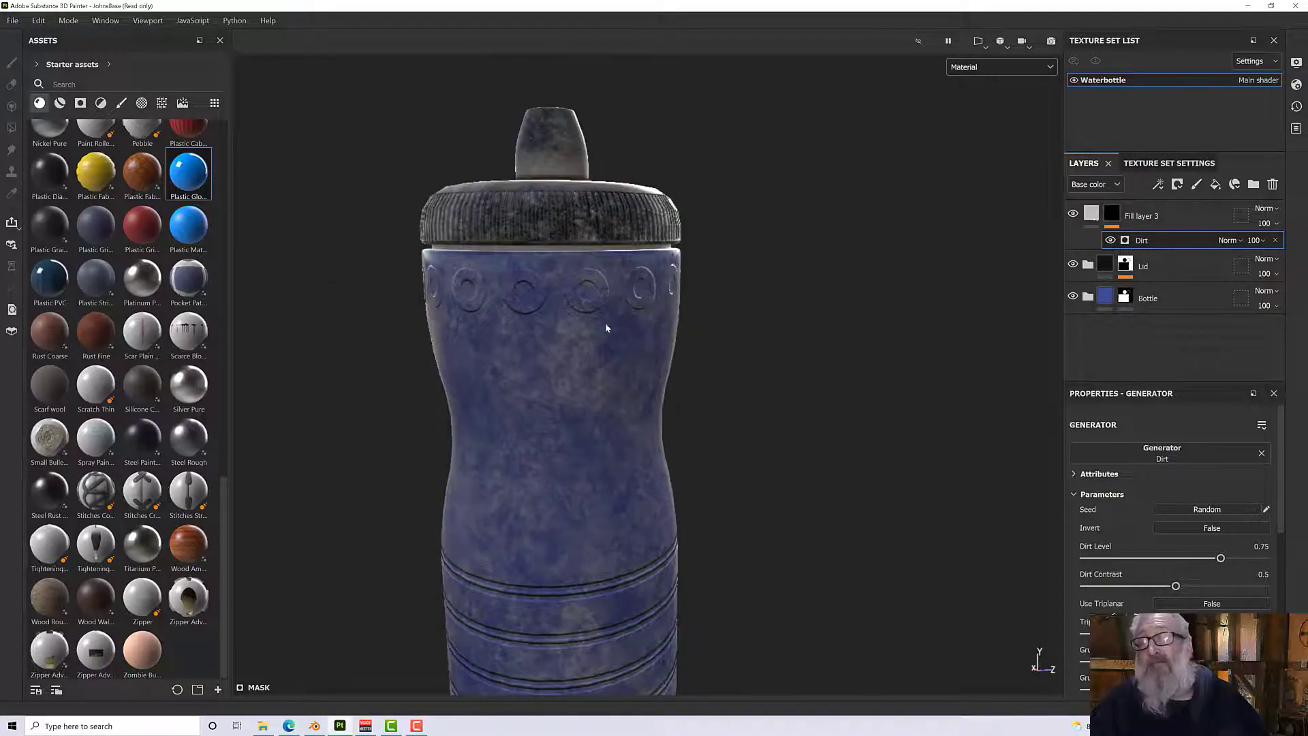
left_click_drag(705, 297, 739, 343, "alt")
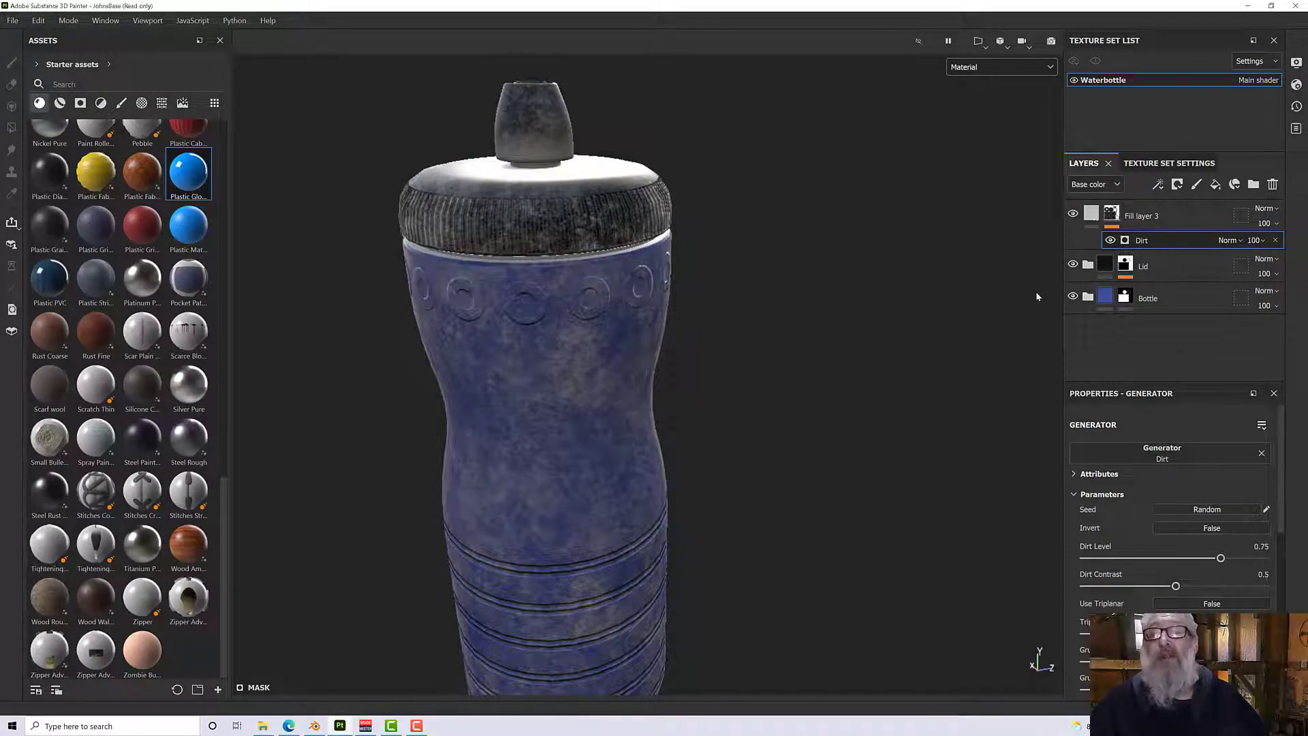
Limit Fill layer 3 to the color and roughness channels, disabling height, metal, normal, opacity and emissive.
left_click(1091, 213)
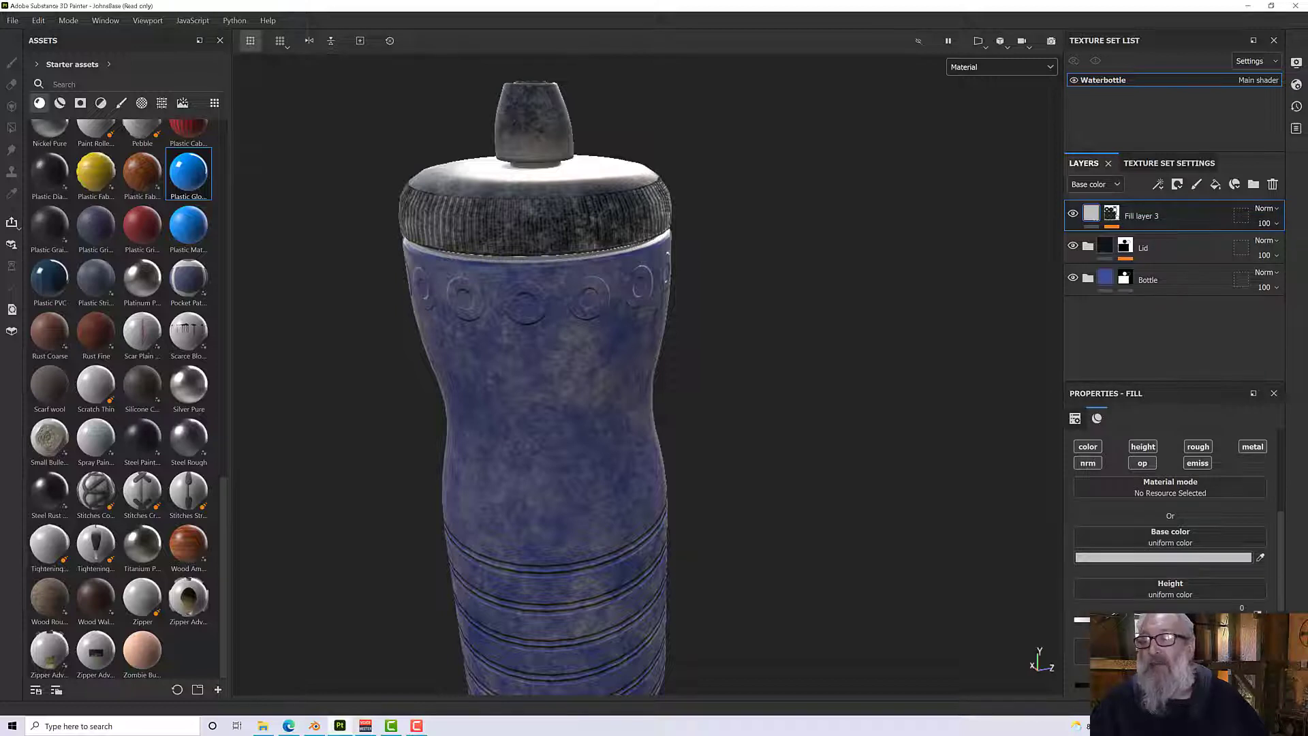
scroll(1179, 566, "down", 1)
scroll(1131, 504, "up", 2)
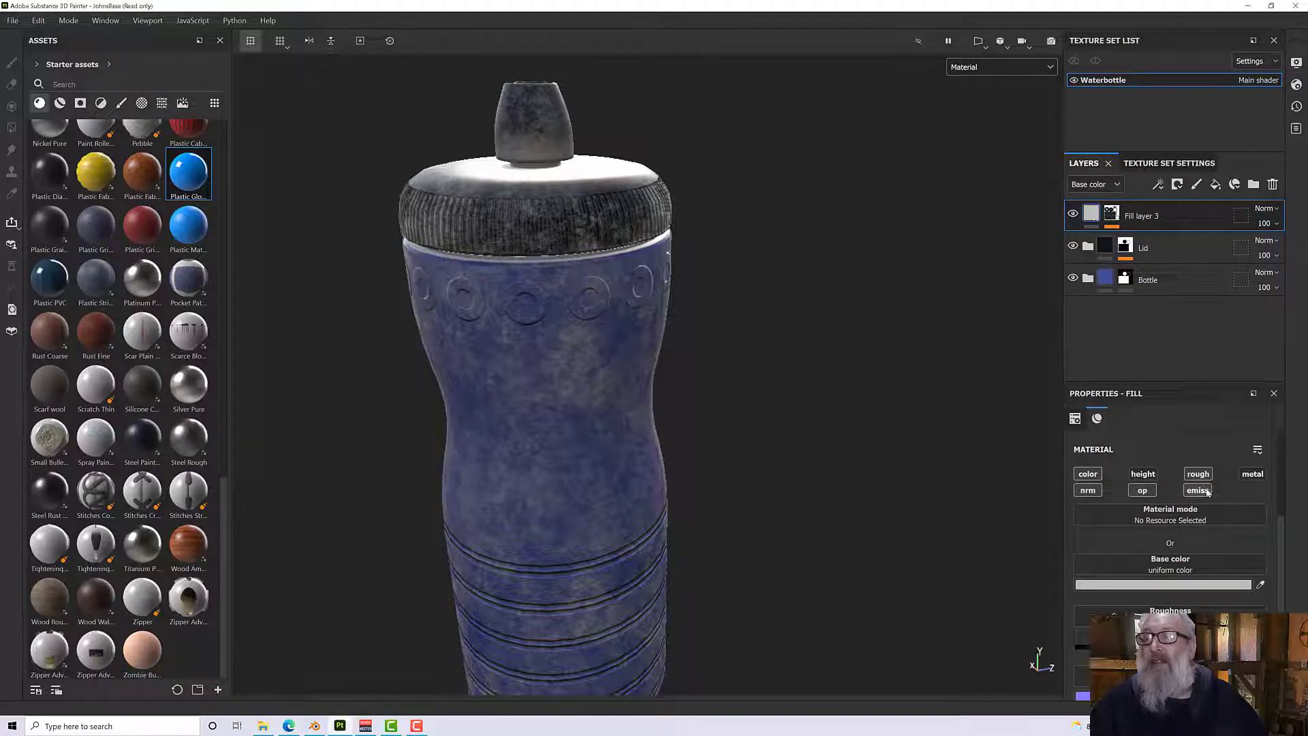
left_click(1091, 490)
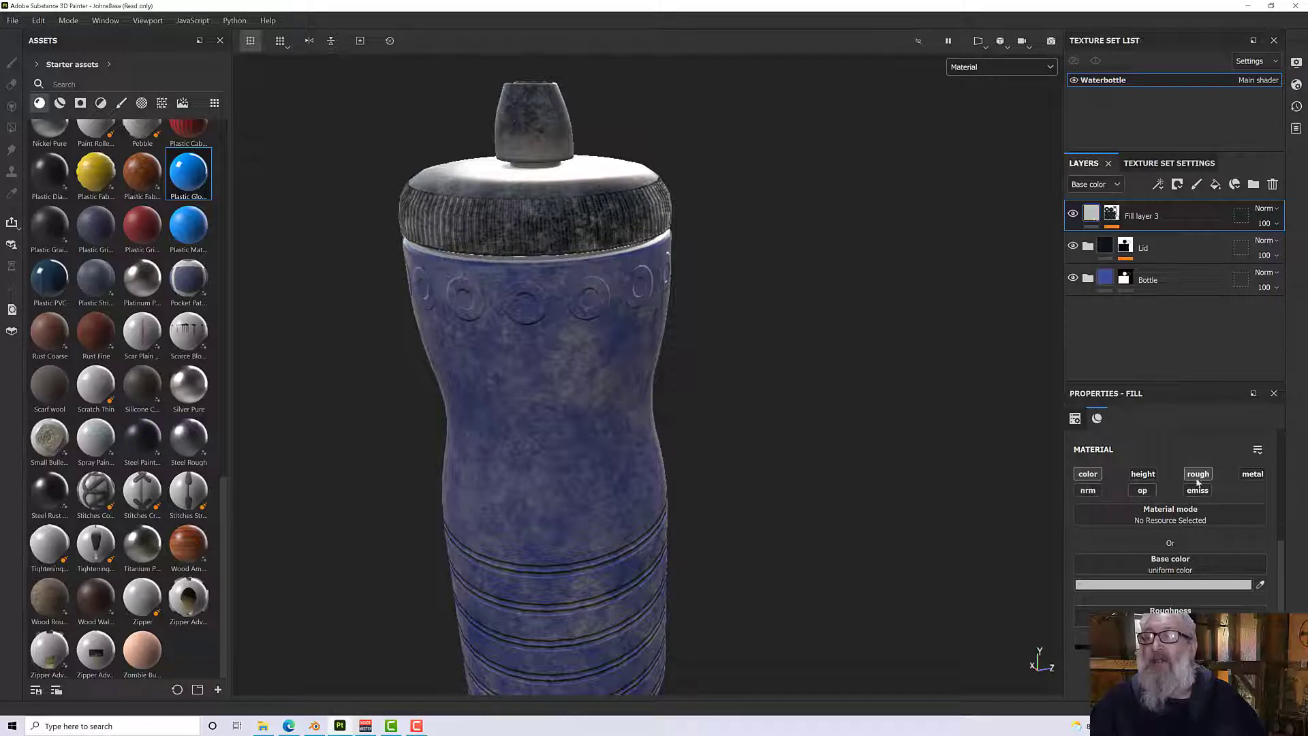
Set the base color of Fill layer 3 to dark bluish grey 202125.
left_click_drag(954, 452, 926, 462, "alt")
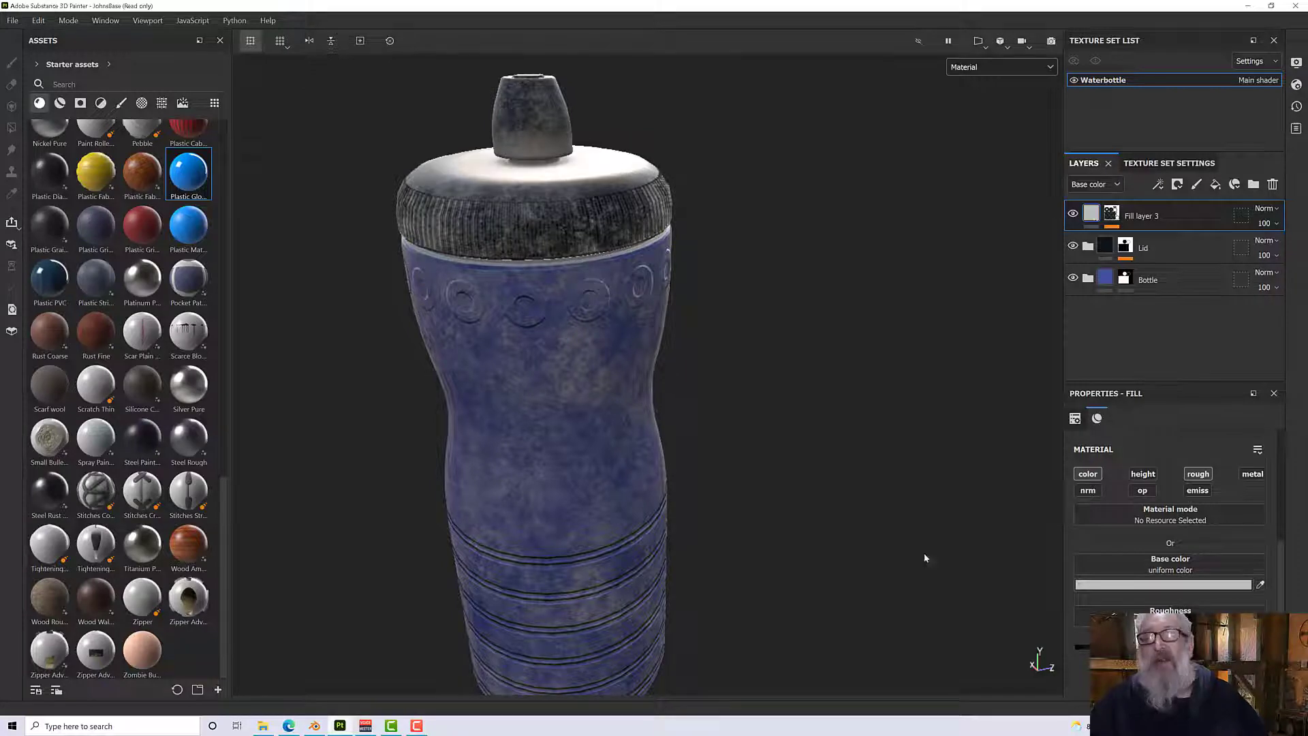
mouse_move(695, 432)
left_mouse_down("alt")
mouse_move(693, 505)
mouse_move(702, 379)
mouse_move(695, 457)
left_mouse_up("alt")
right_click_drag(695, 457, 804, 337, "alt")
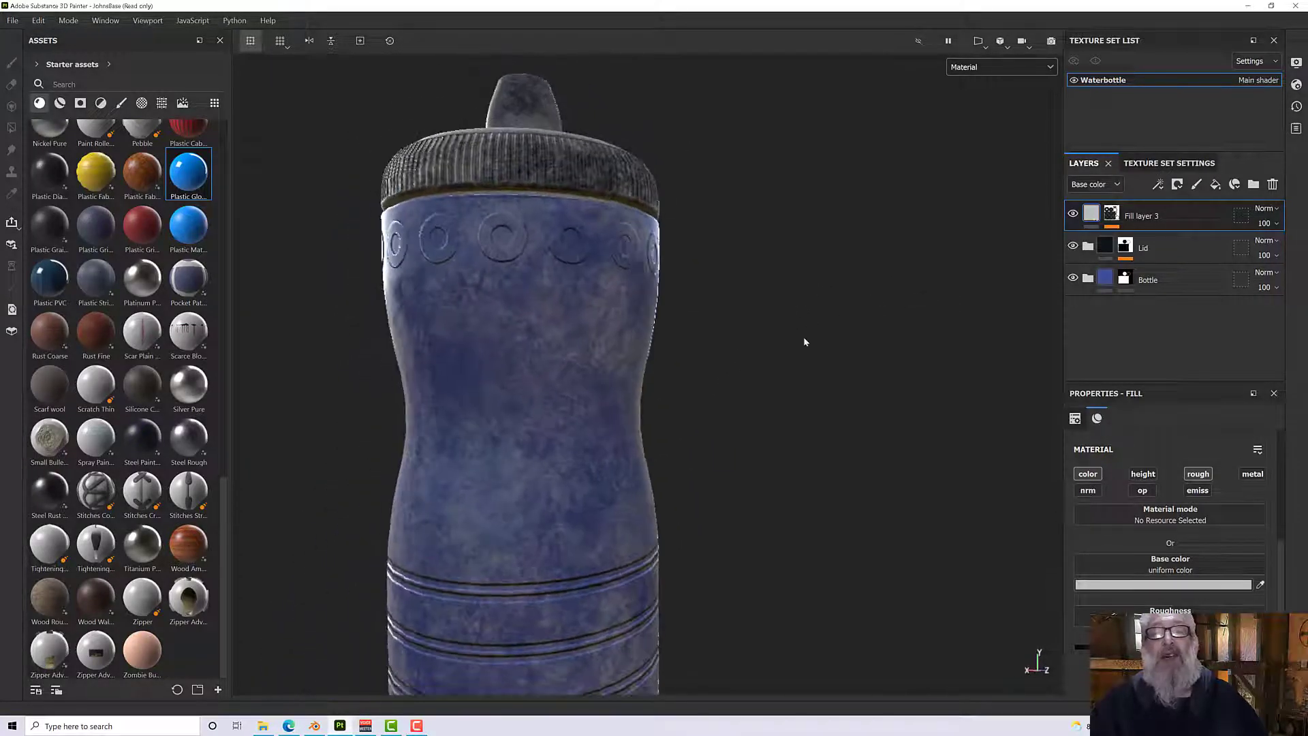
key("f")
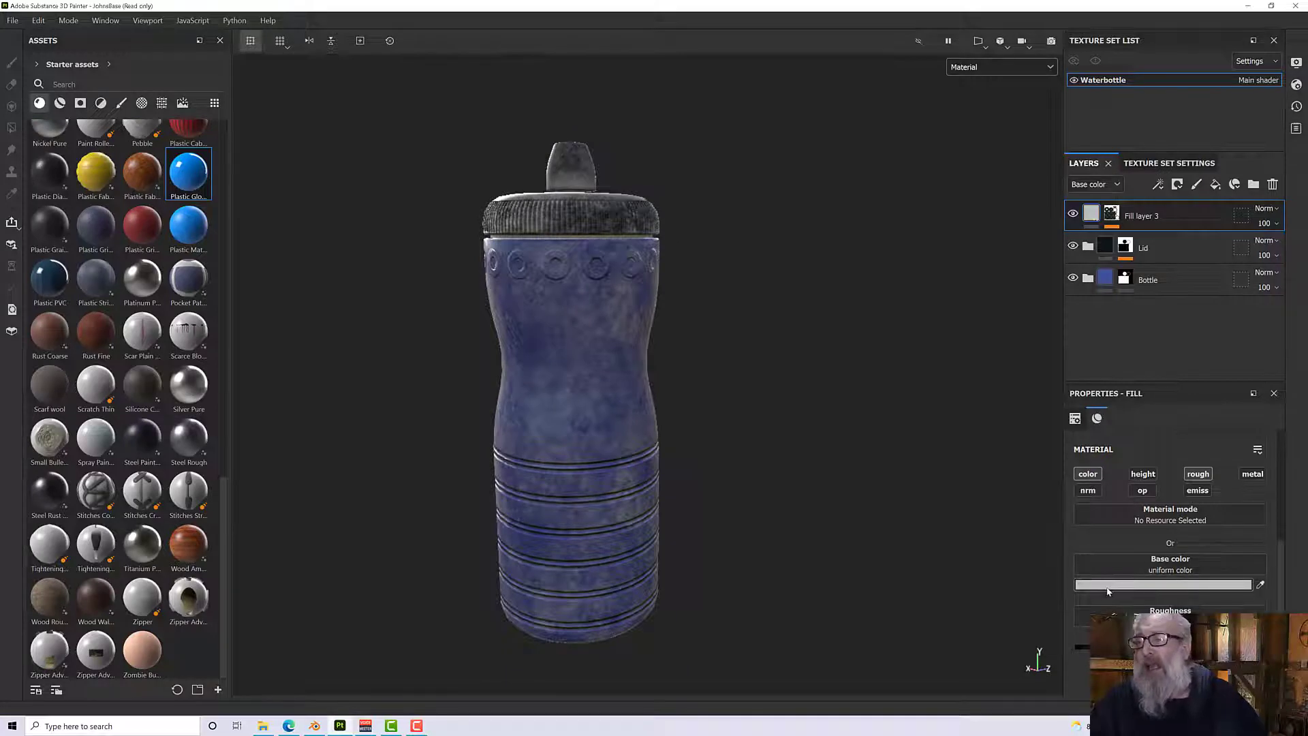
left_click(1164, 584)
left_click_drag(1128, 403, 1121, 455)
left_click_drag(1278, 391, 1282, 384)
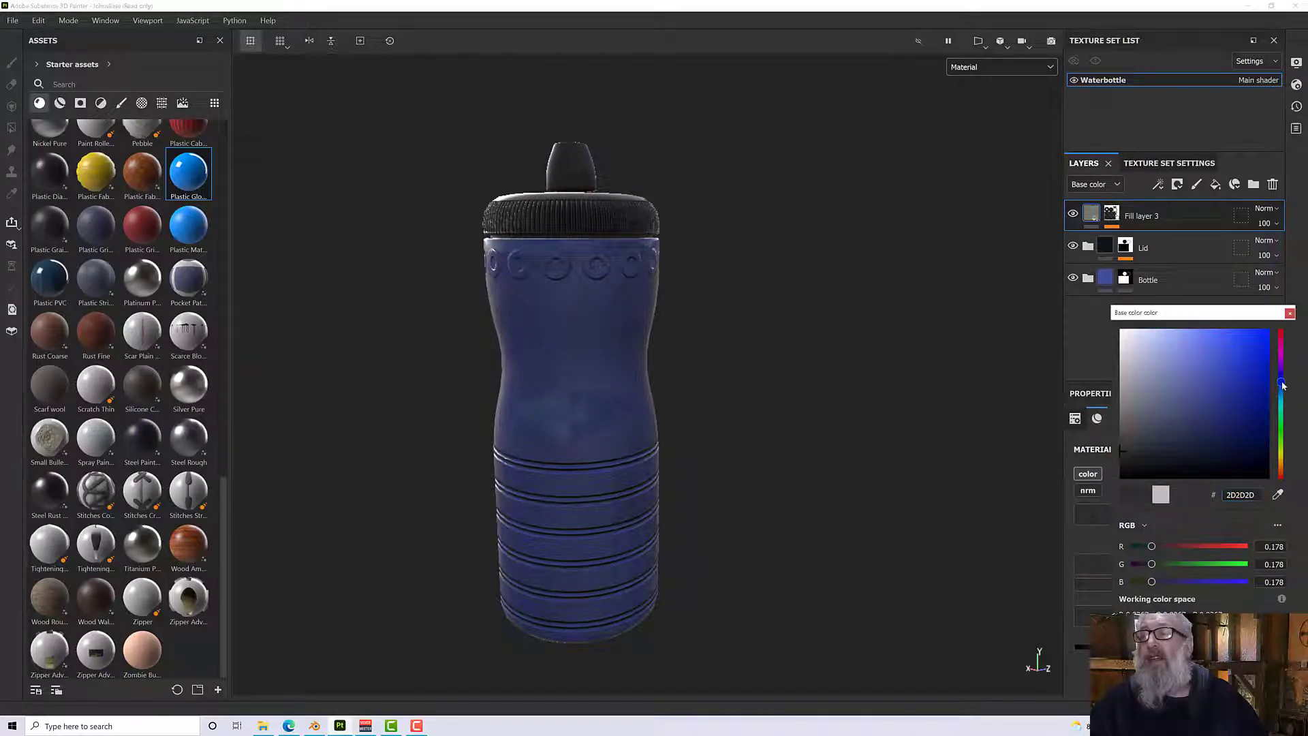
left_click(1125, 452)
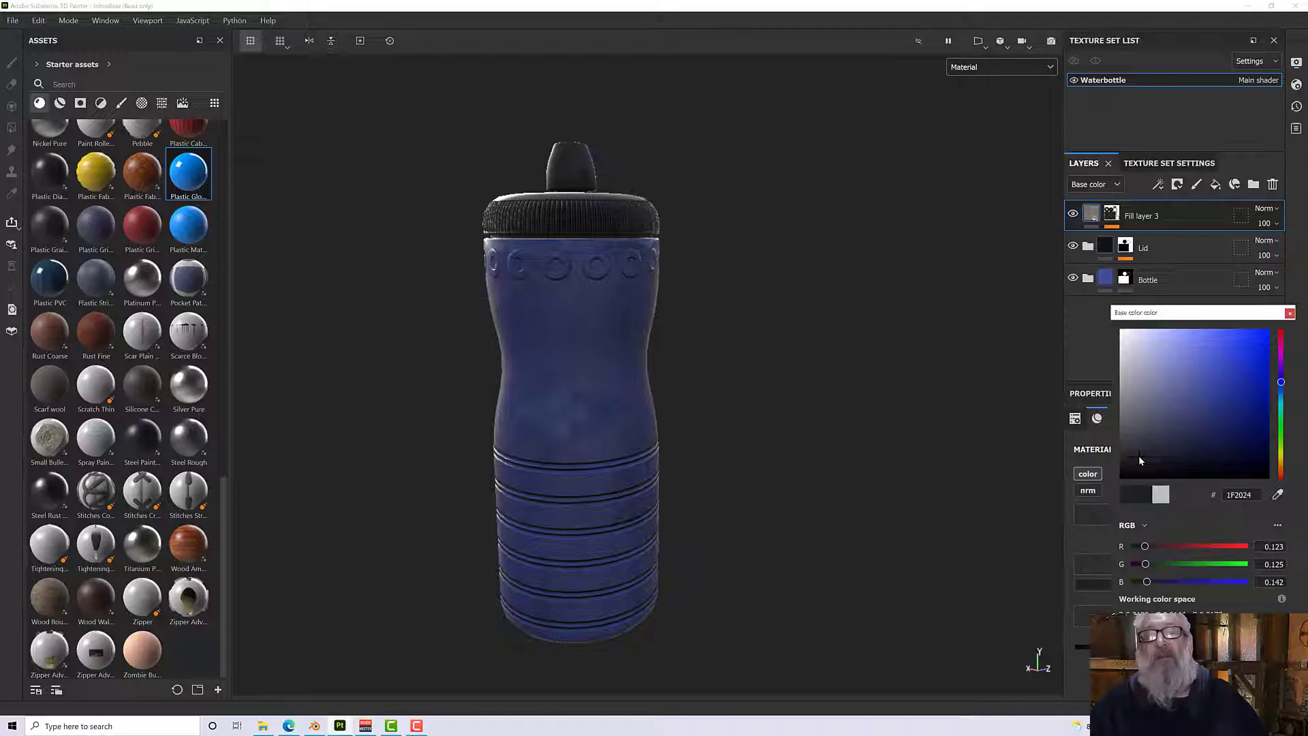
Inspect the dark dirt on the ribbed lid, the embossed rings and the whole bottle.
left_click_drag(736, 452, 753, 540, "alt")
scroll(603, 355, "up", 3)
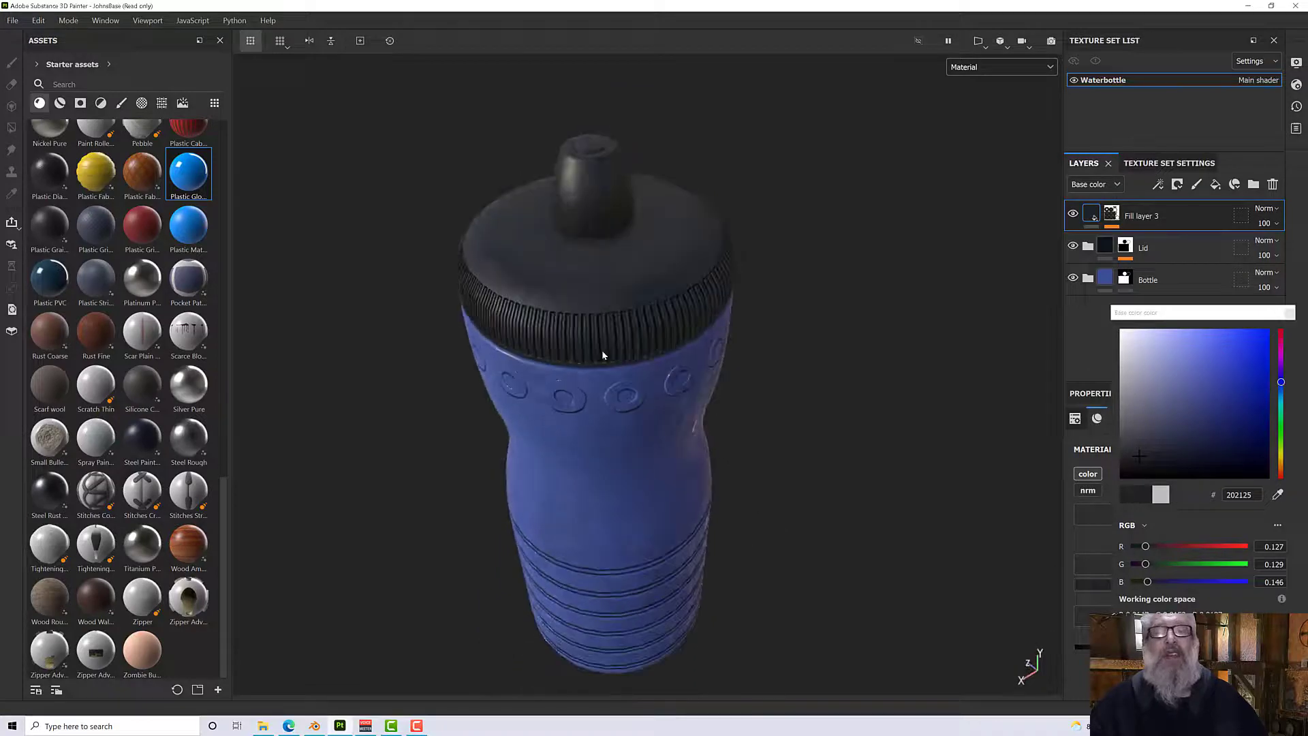
scroll(602, 352, "up", 6)
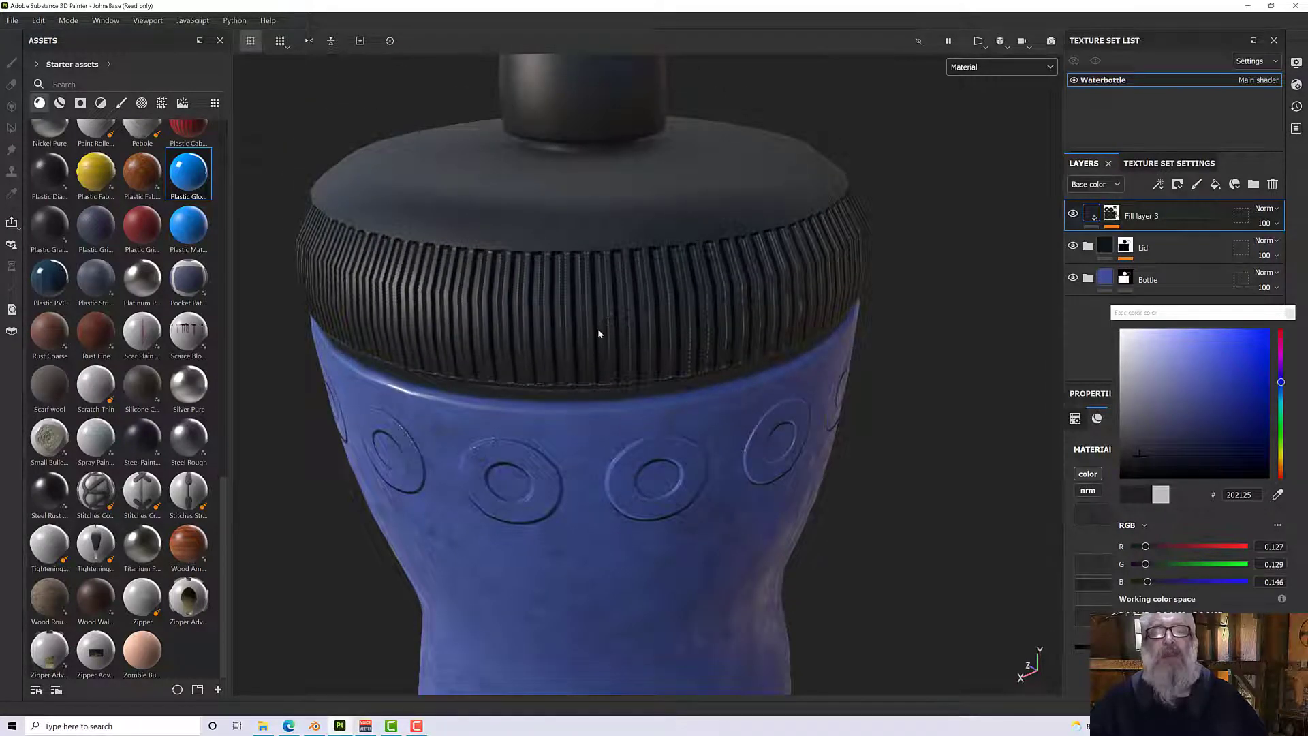
scroll(599, 330, "down", 8)
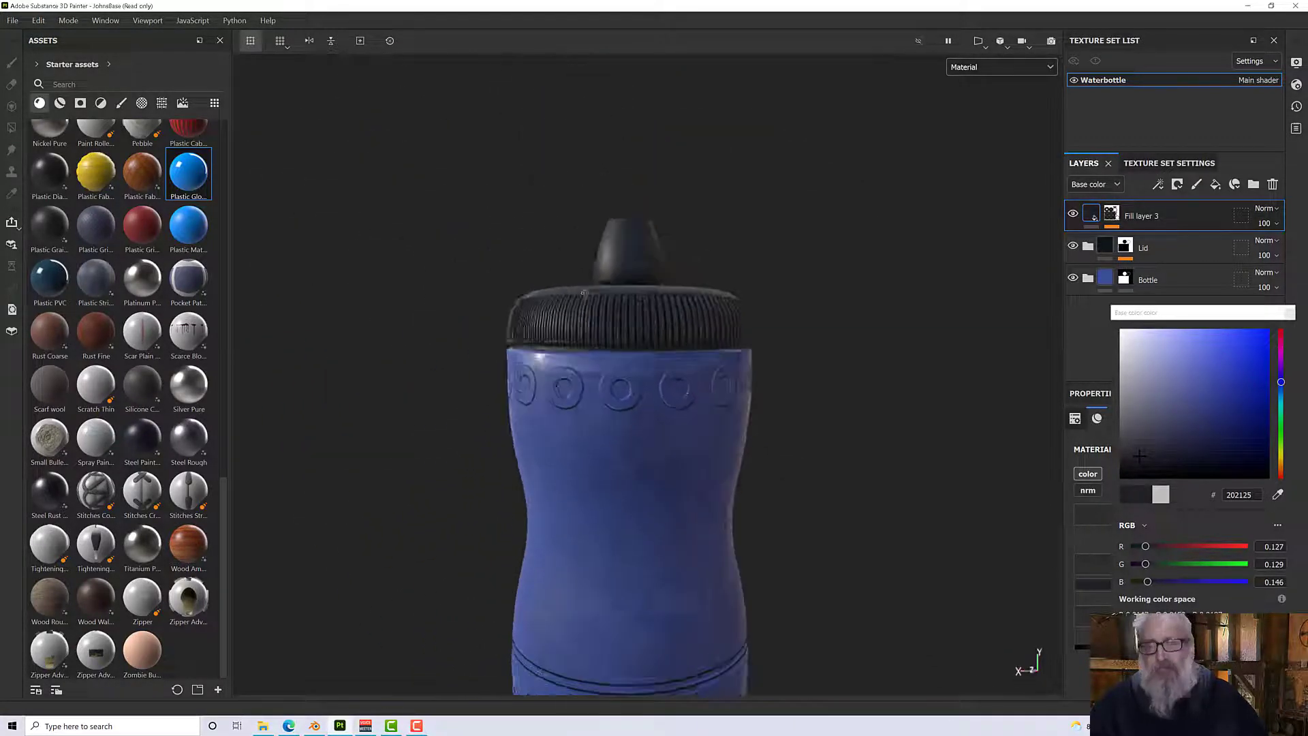
left_click_drag(582, 292, 651, 329, "alt")
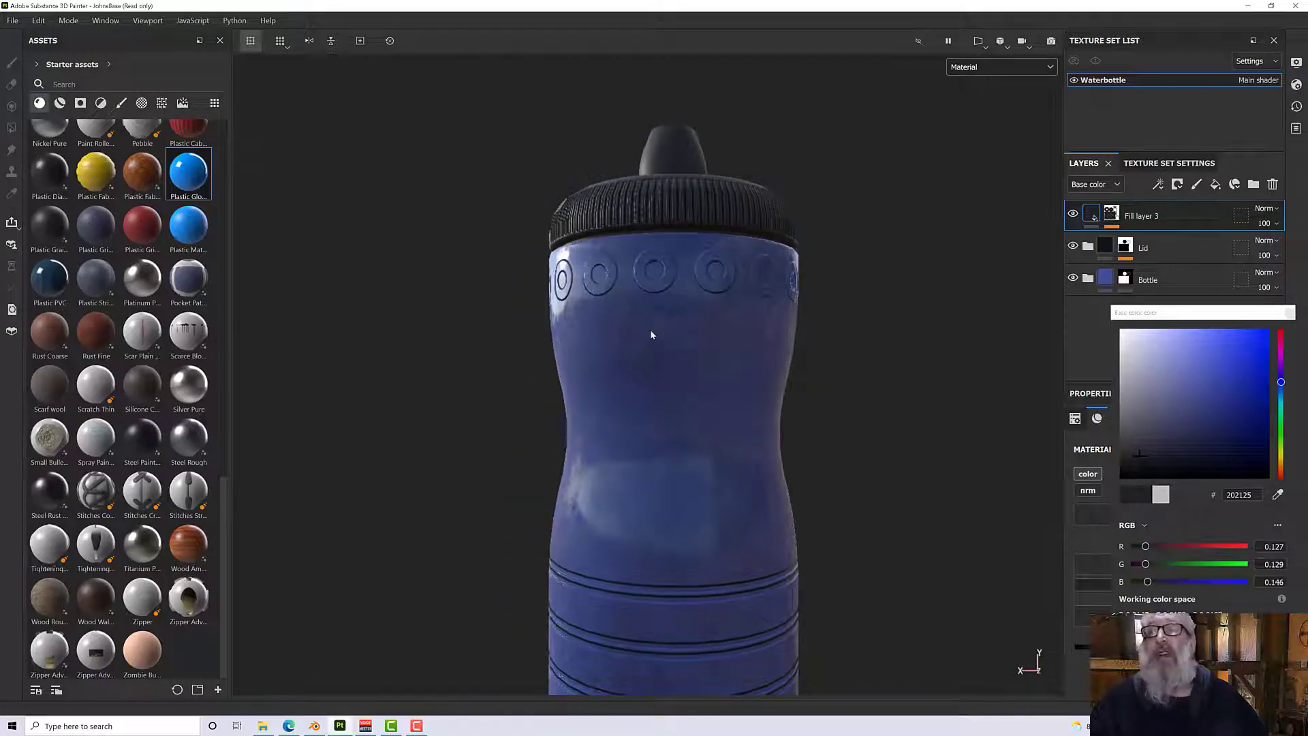
scroll(668, 362, "down", 6)
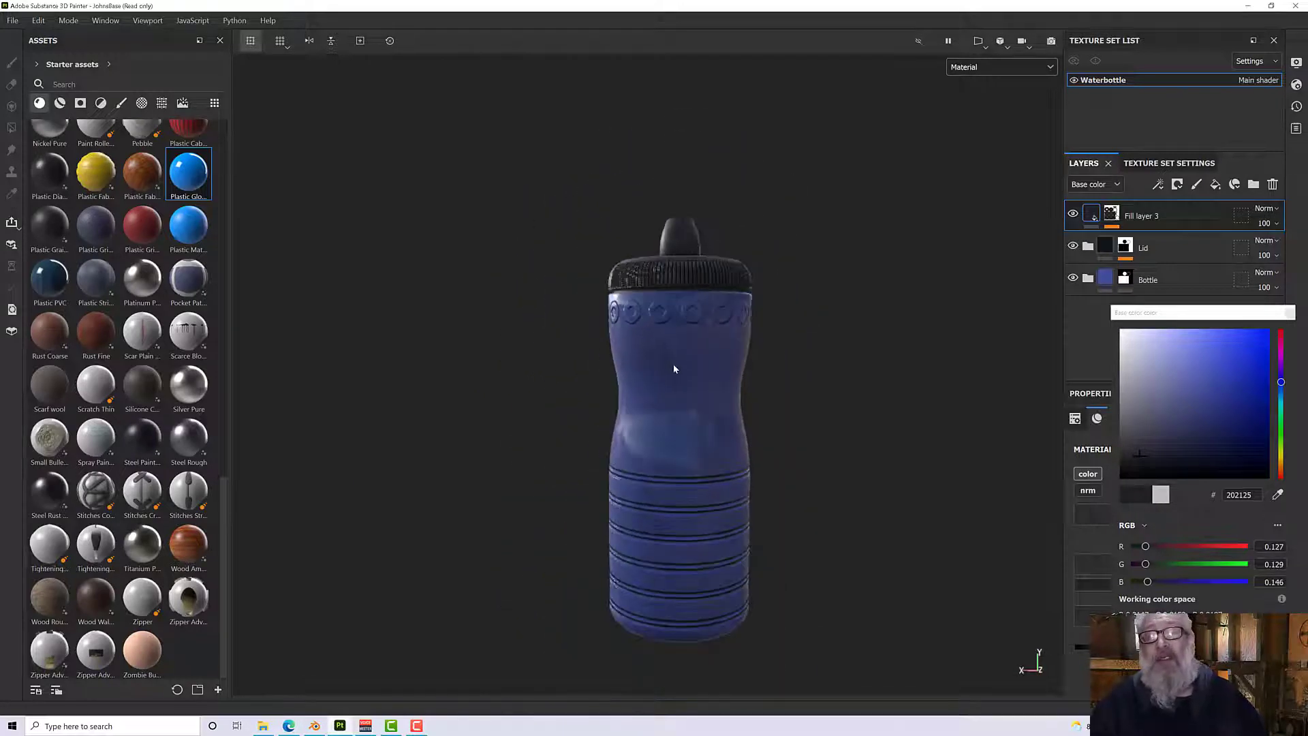
middle_click_drag(675, 369, 629, 307, "alt")
left_click_drag(620, 346, 716, 356, "alt")
scroll(609, 381, "up", 3)
scroll(608, 376, "up", 2)
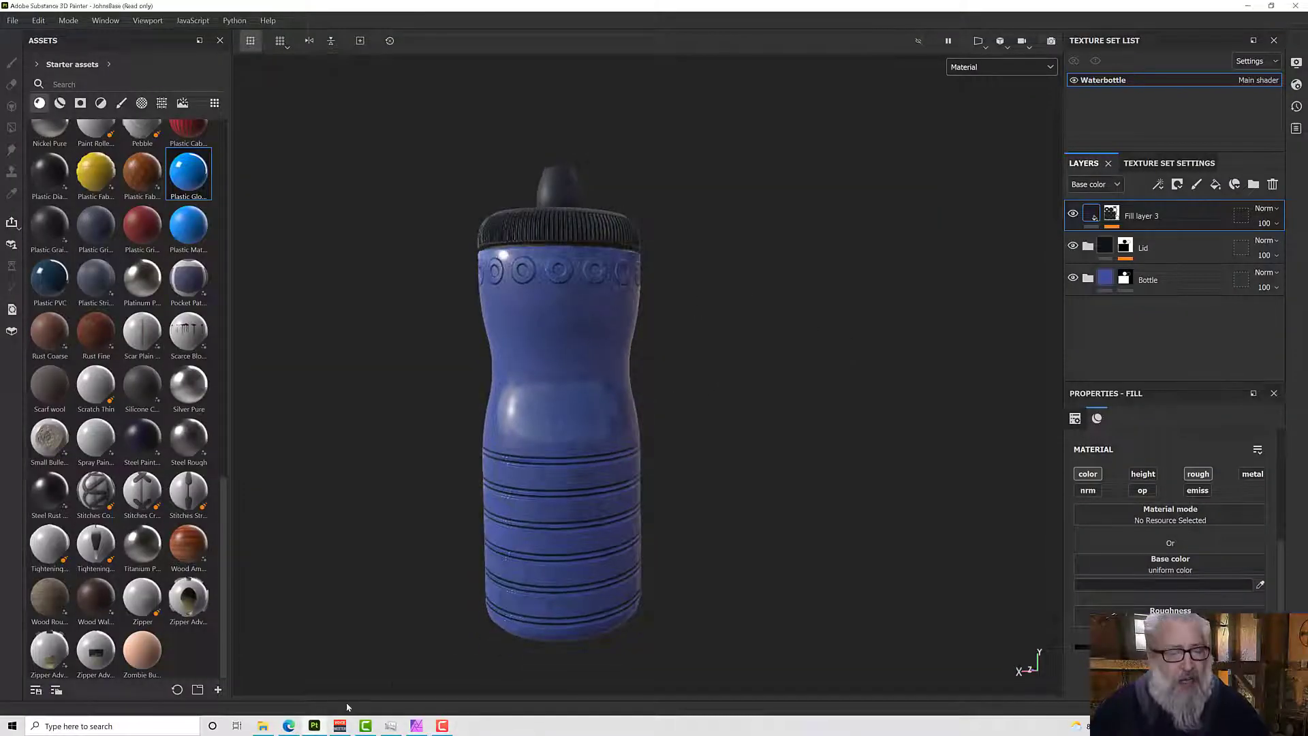
Switch to File Explorer and bring Text.png from the youtube\bOTTLE folder into the project's assets for import.
left_click(261, 728)
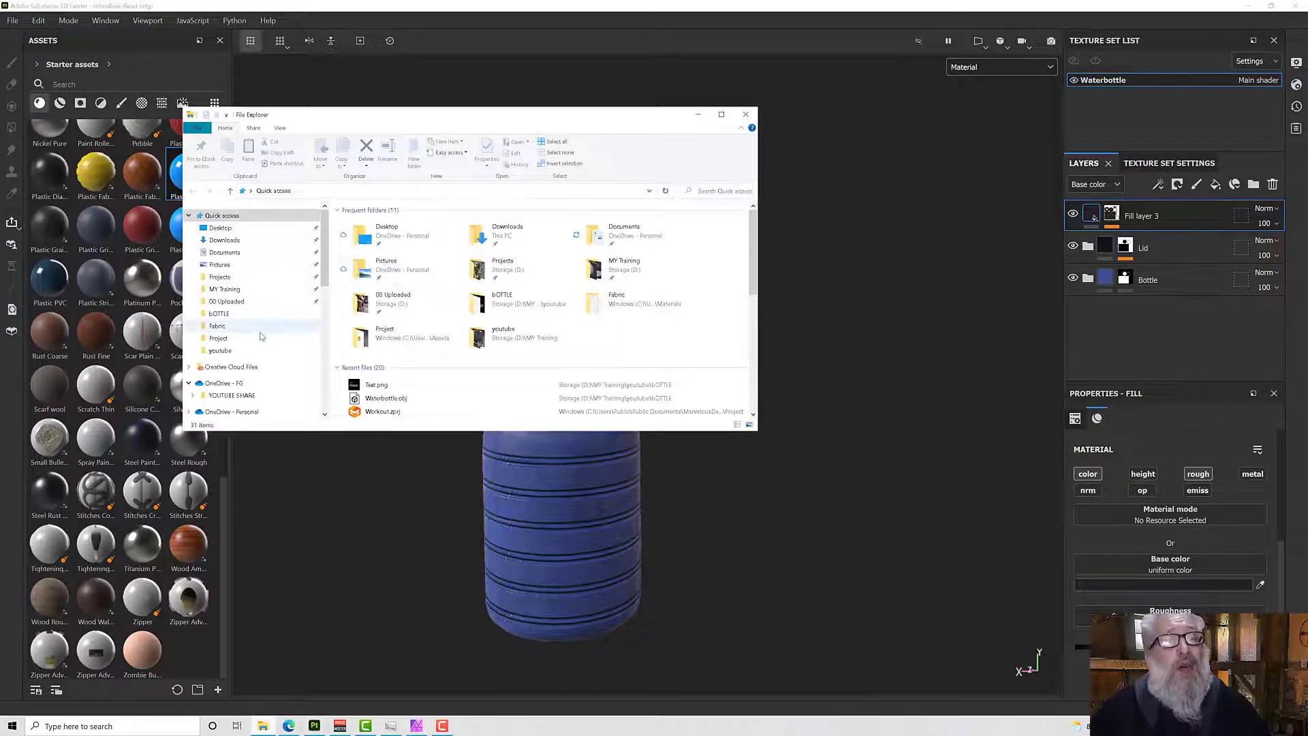
left_click(235, 350)
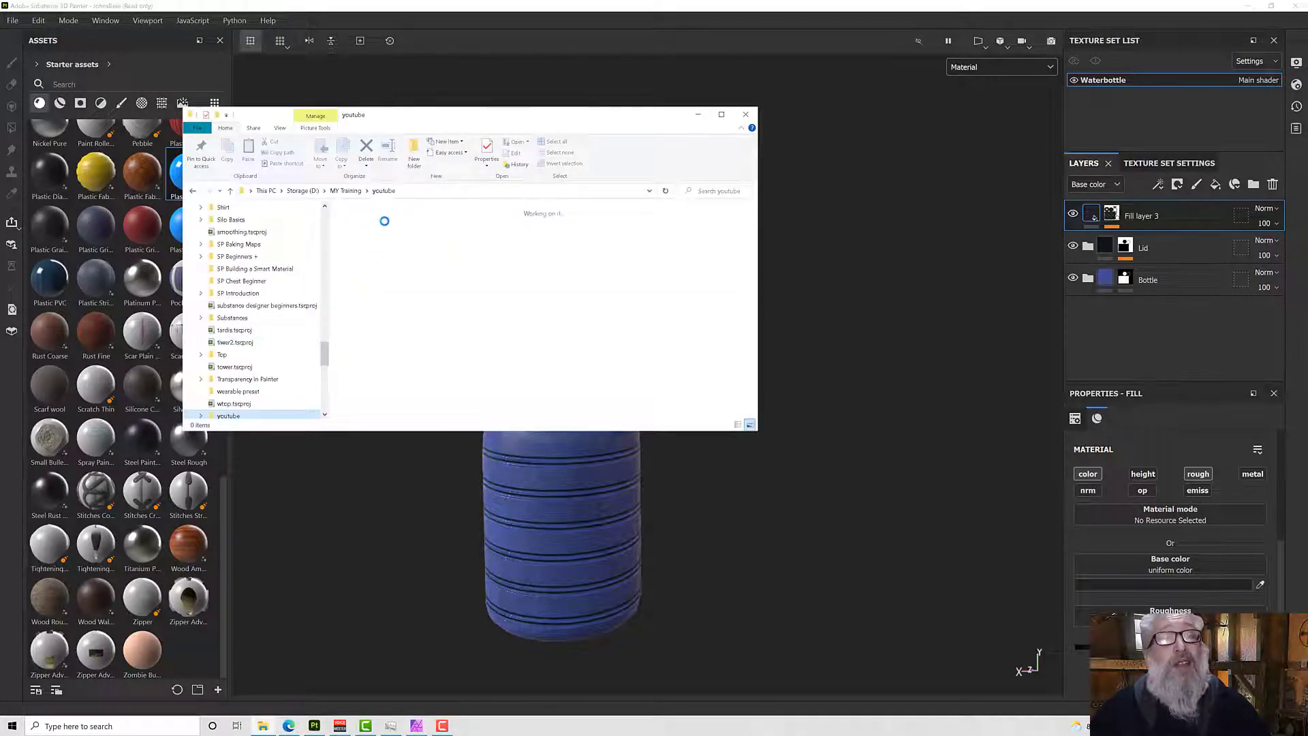
double_click(365, 235)
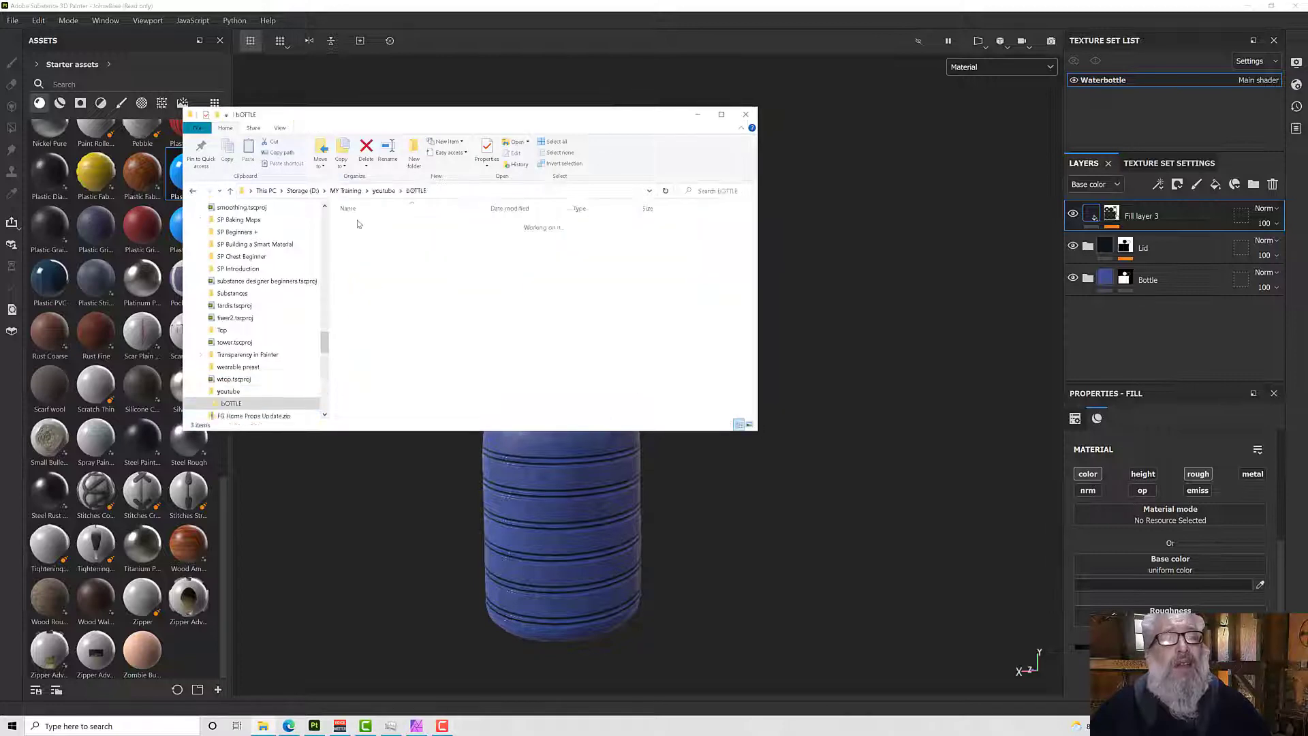
mouse_move(361, 224)
left_mouse_down()
mouse_move(169, 320)
mouse_move(452, 336)
mouse_move(121, 321)
left_mouse_up()
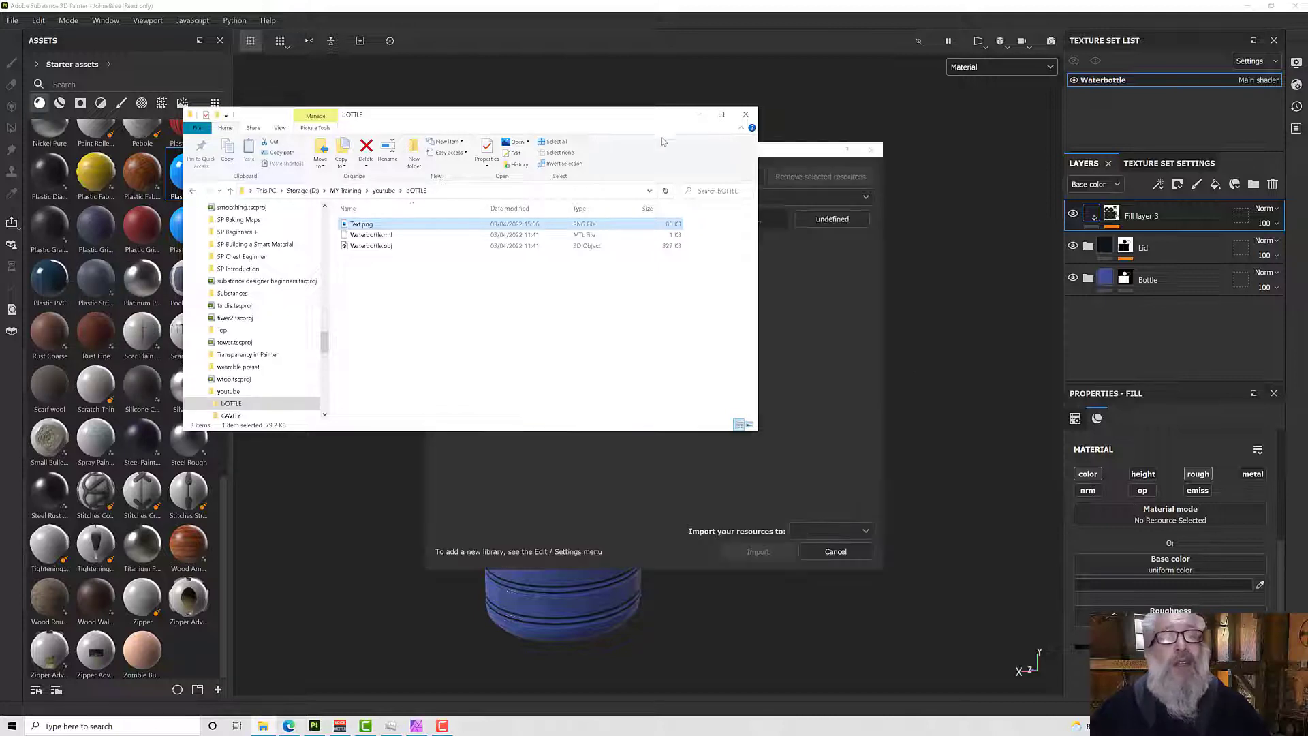
left_click(698, 115)
Import Text.png as a texture into the current session.
left_click(843, 218)
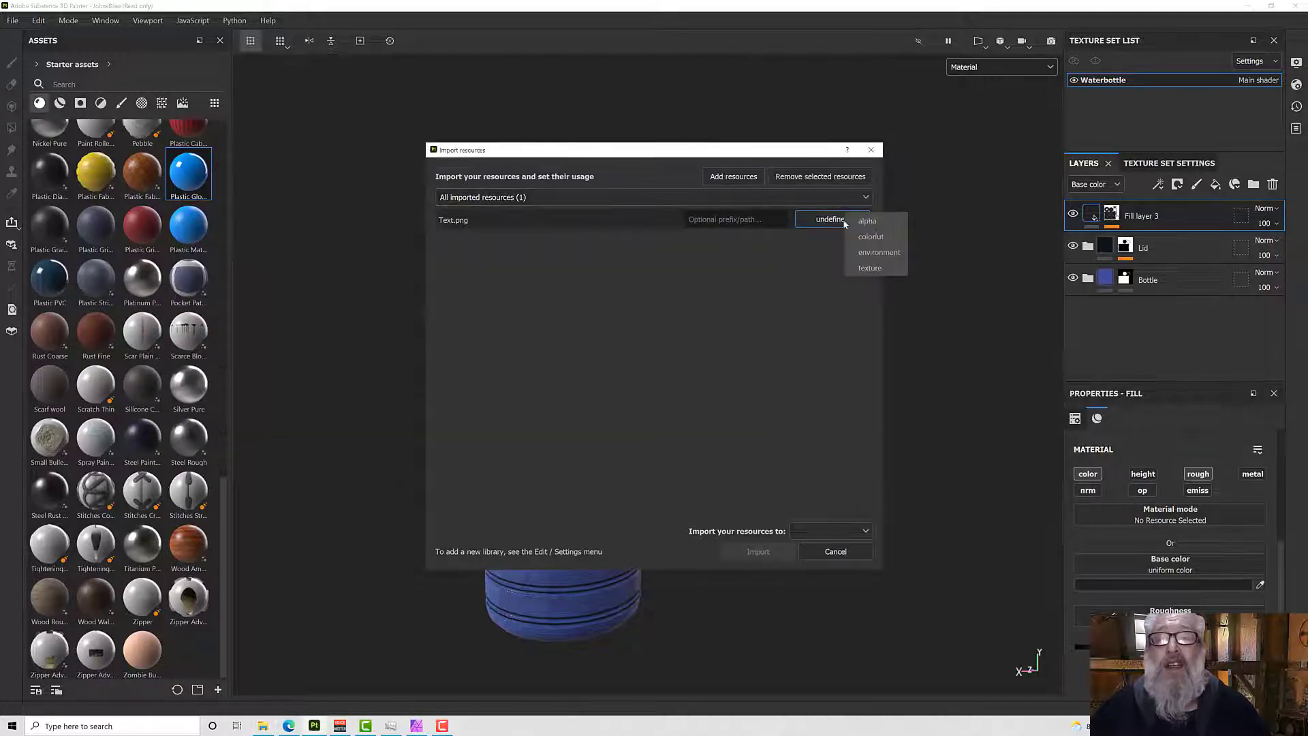
left_click(876, 269)
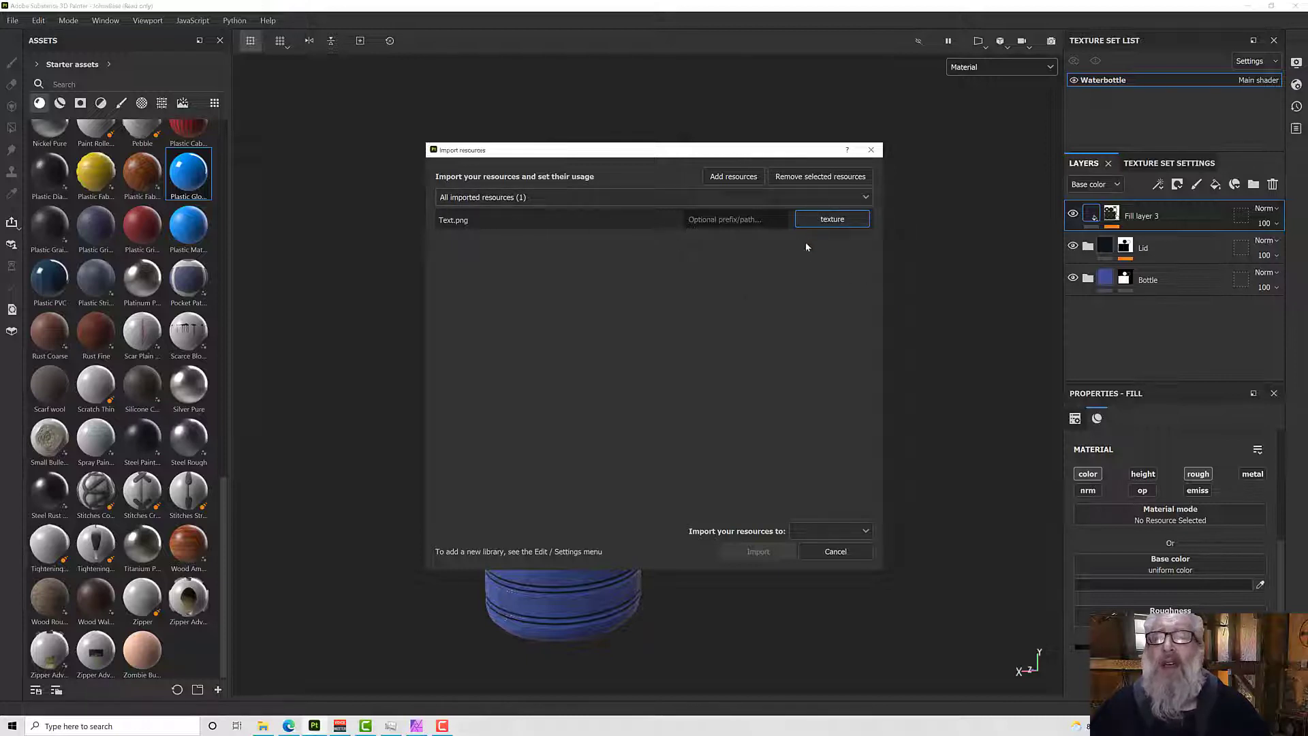
left_click(832, 528)
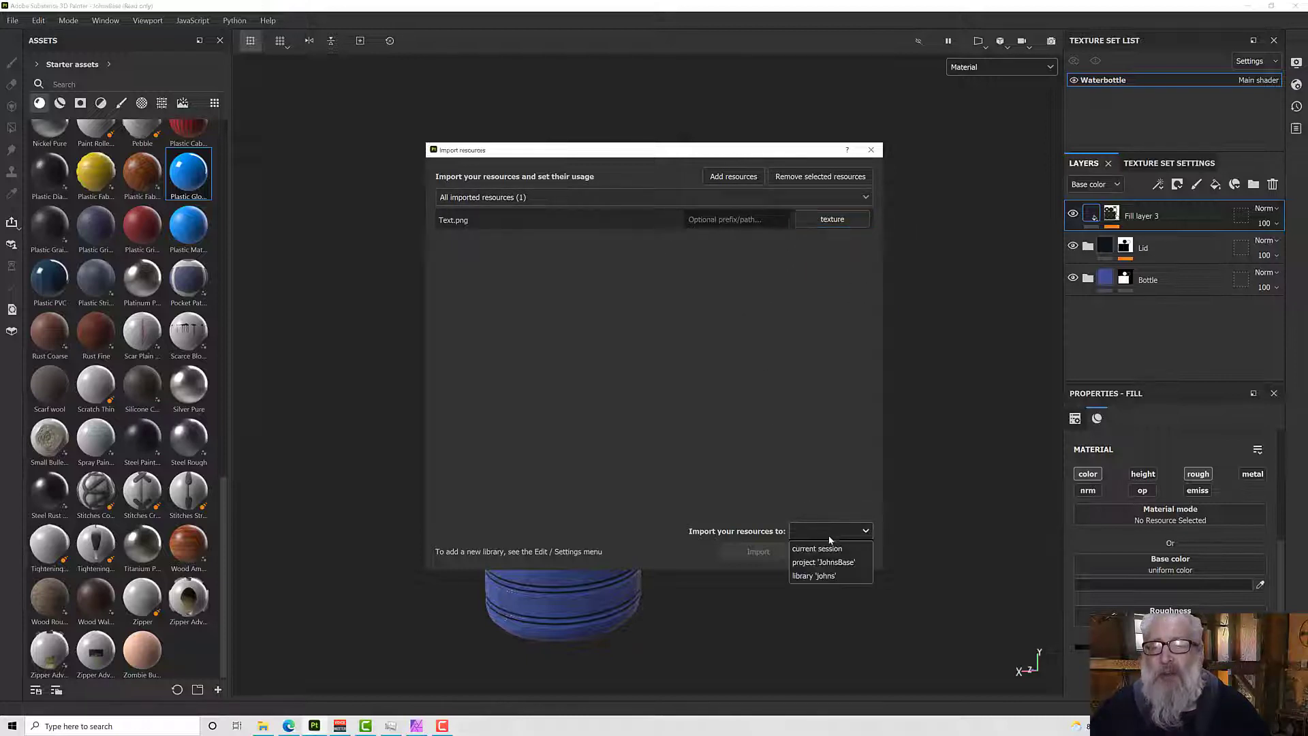
left_click(829, 549)
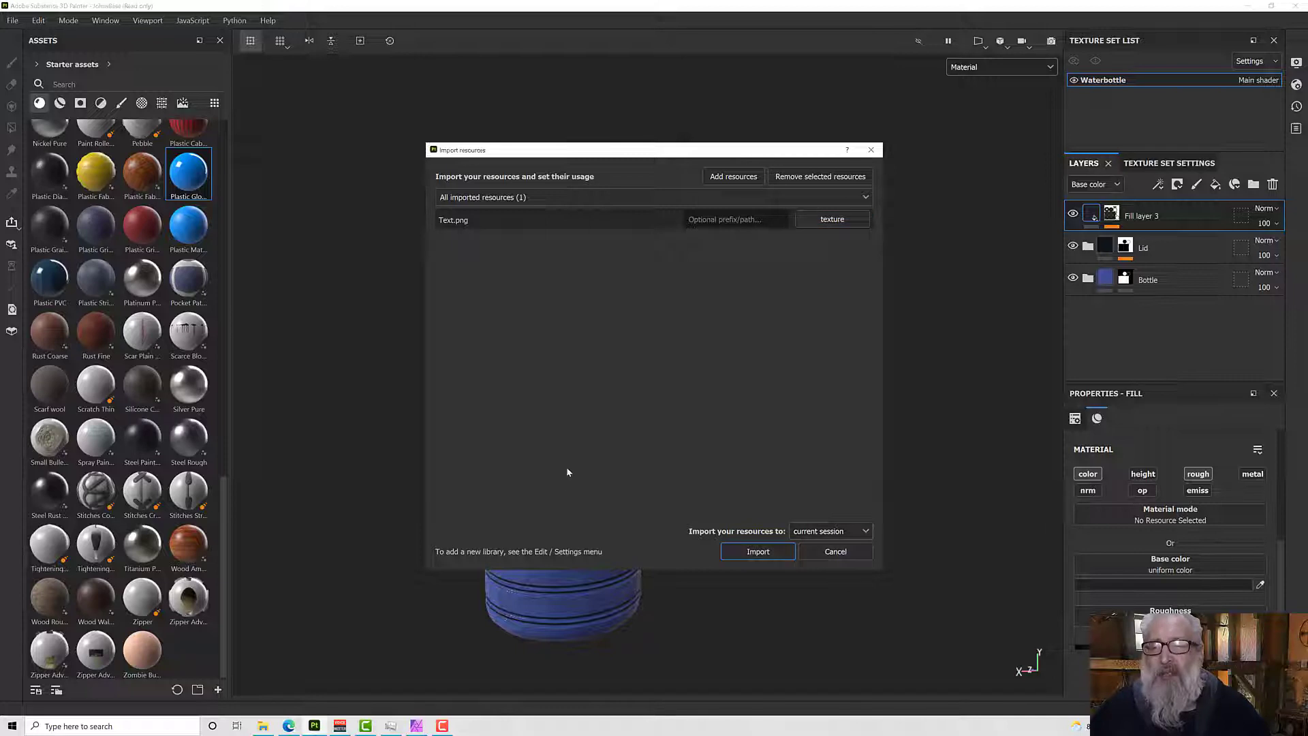
left_click(757, 552)
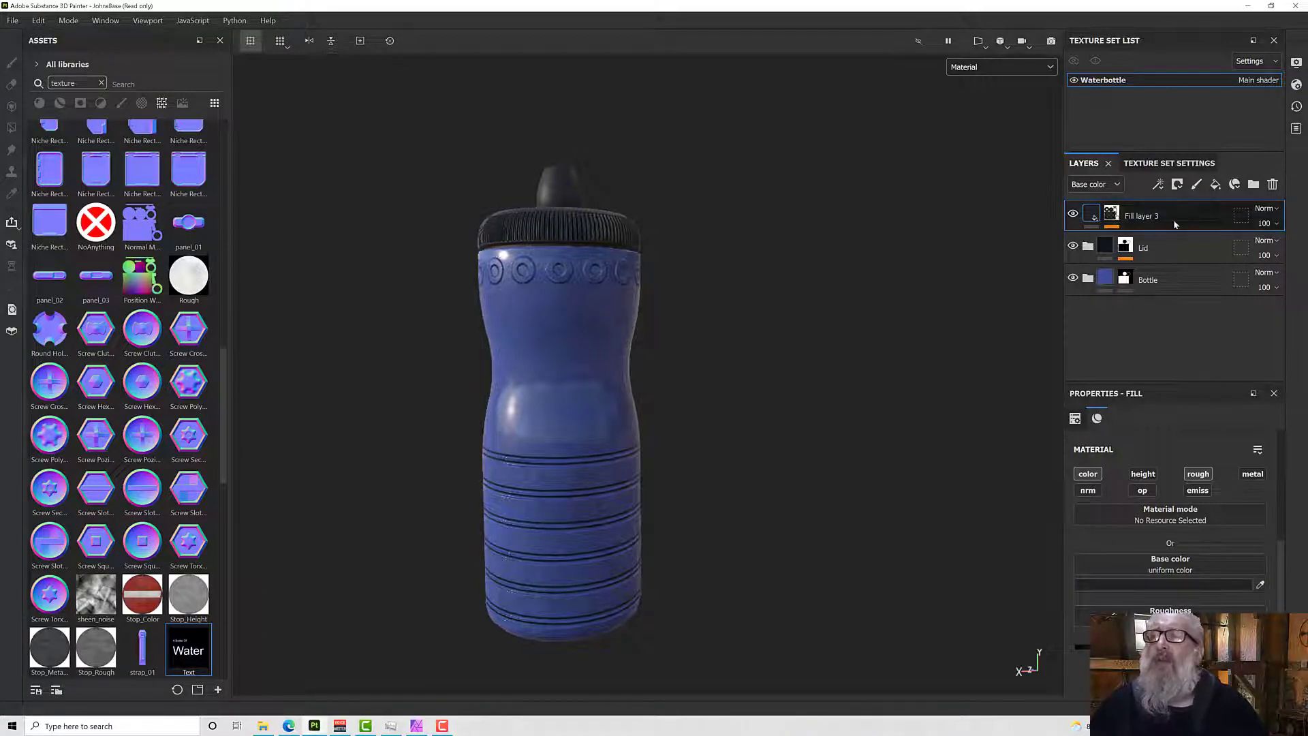
Add a paint layer above Fill layer 3, give it a black mask and activate Polygon Fill.
left_click(1198, 189)
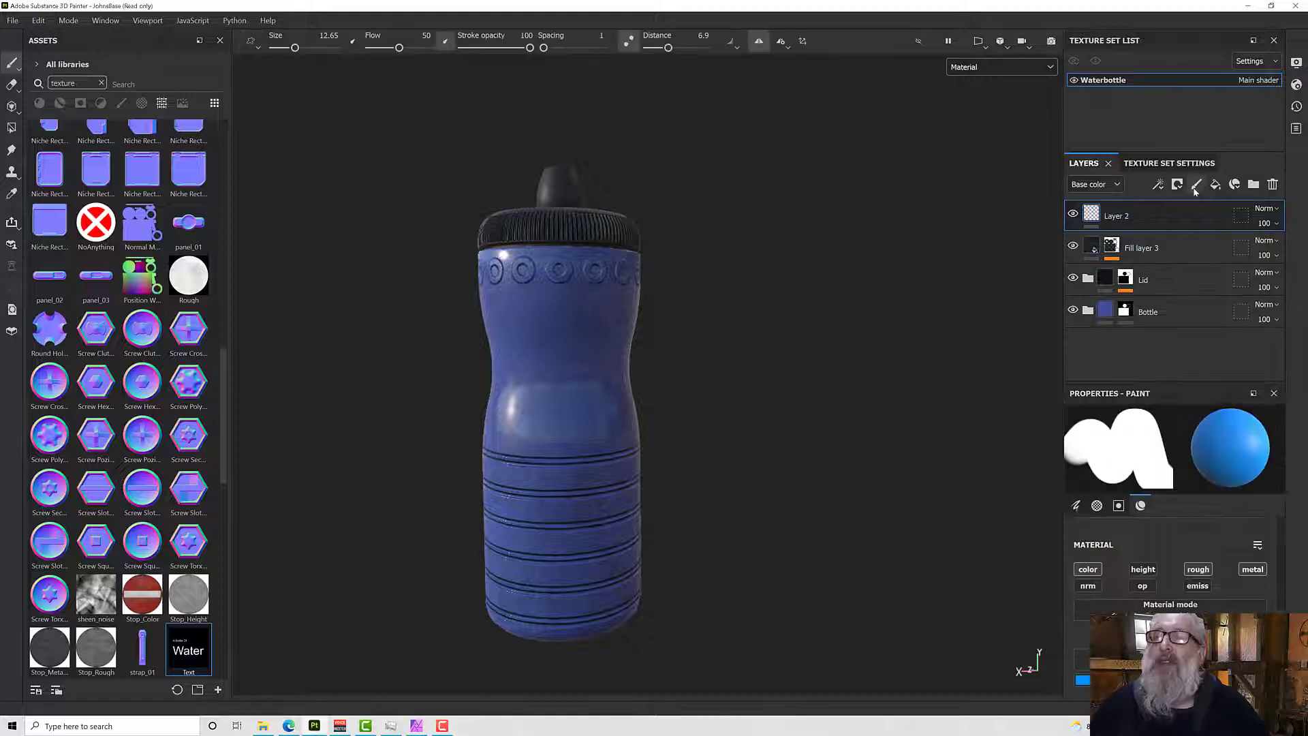
right_click(1138, 215)
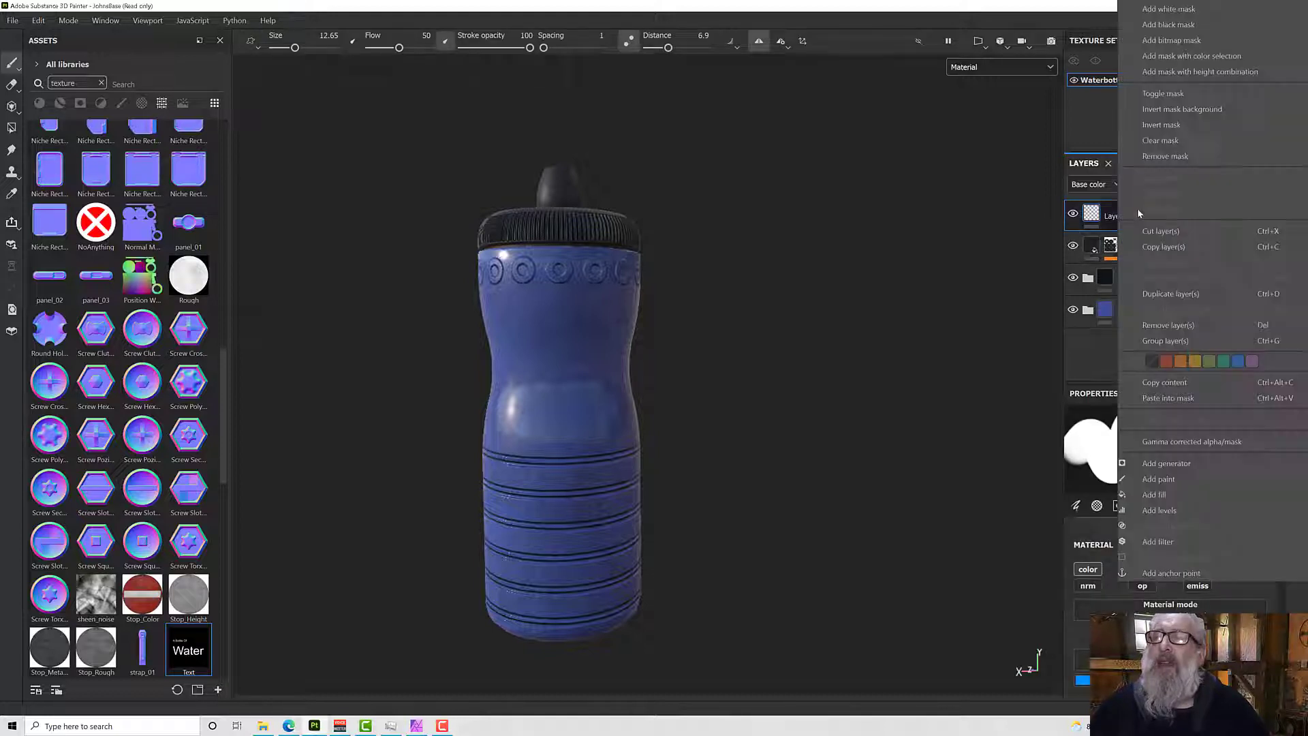
left_click(1169, 25)
key("4")
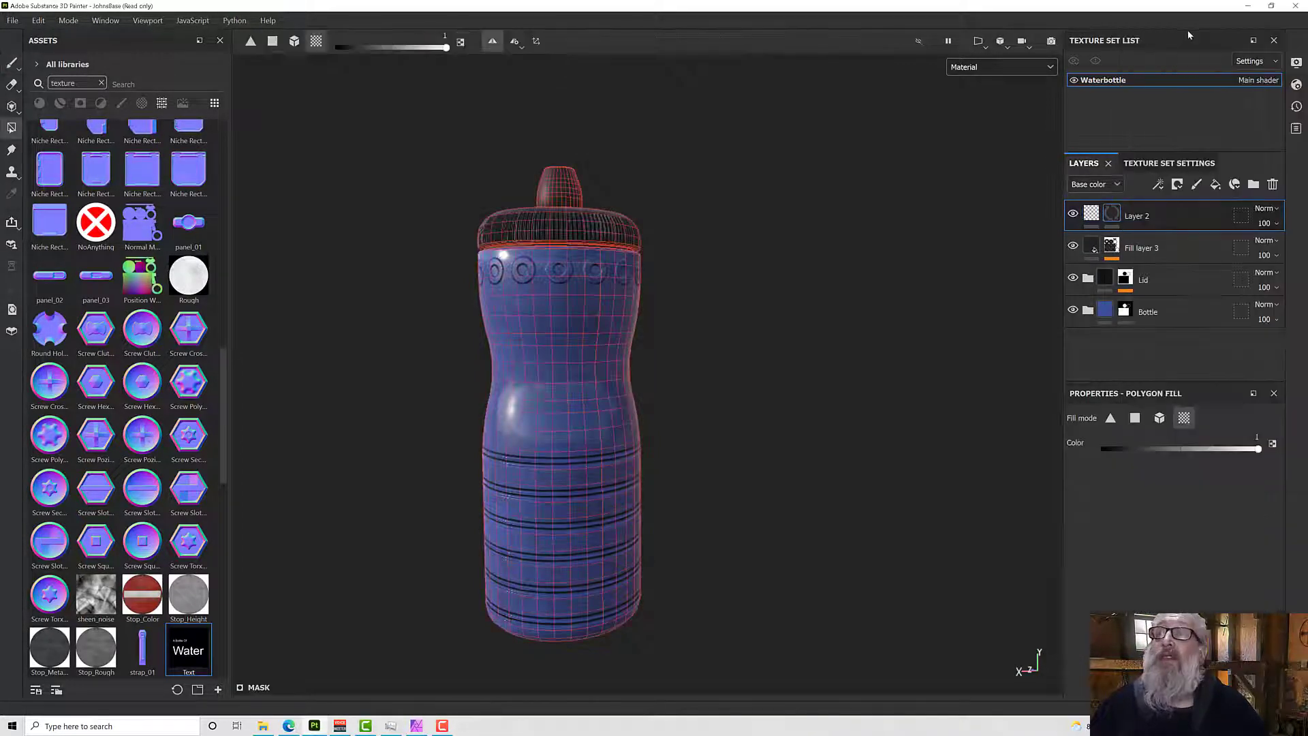
Undo the black mask and the paint layer added above Fill layer 3.
key("1")
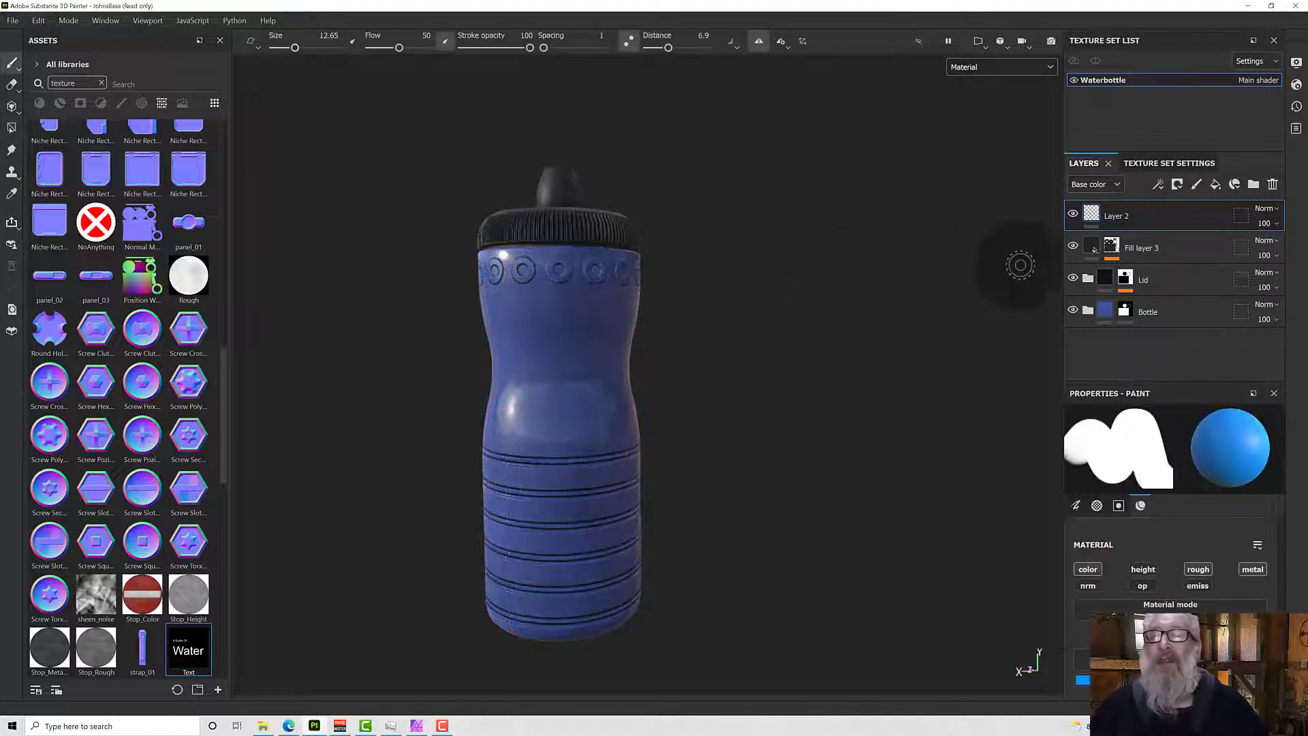
key("ctrl+z")
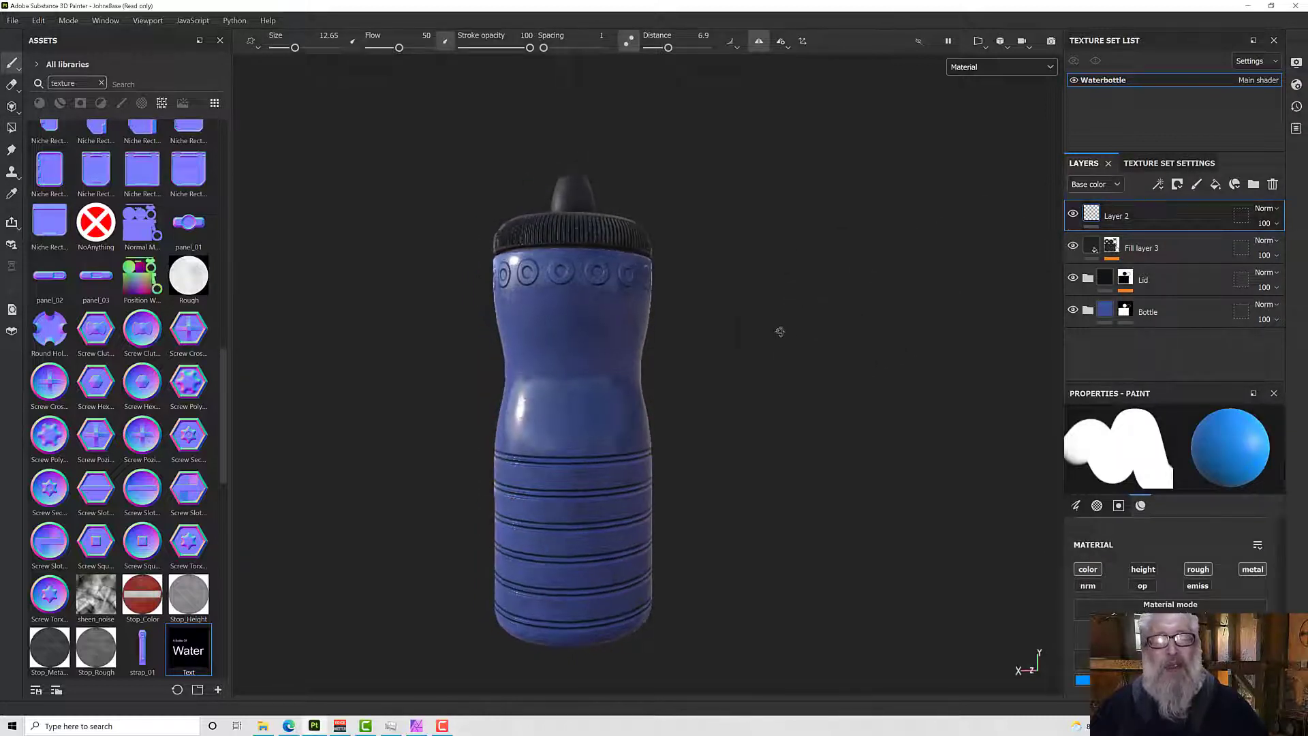
key("ctrl+z")
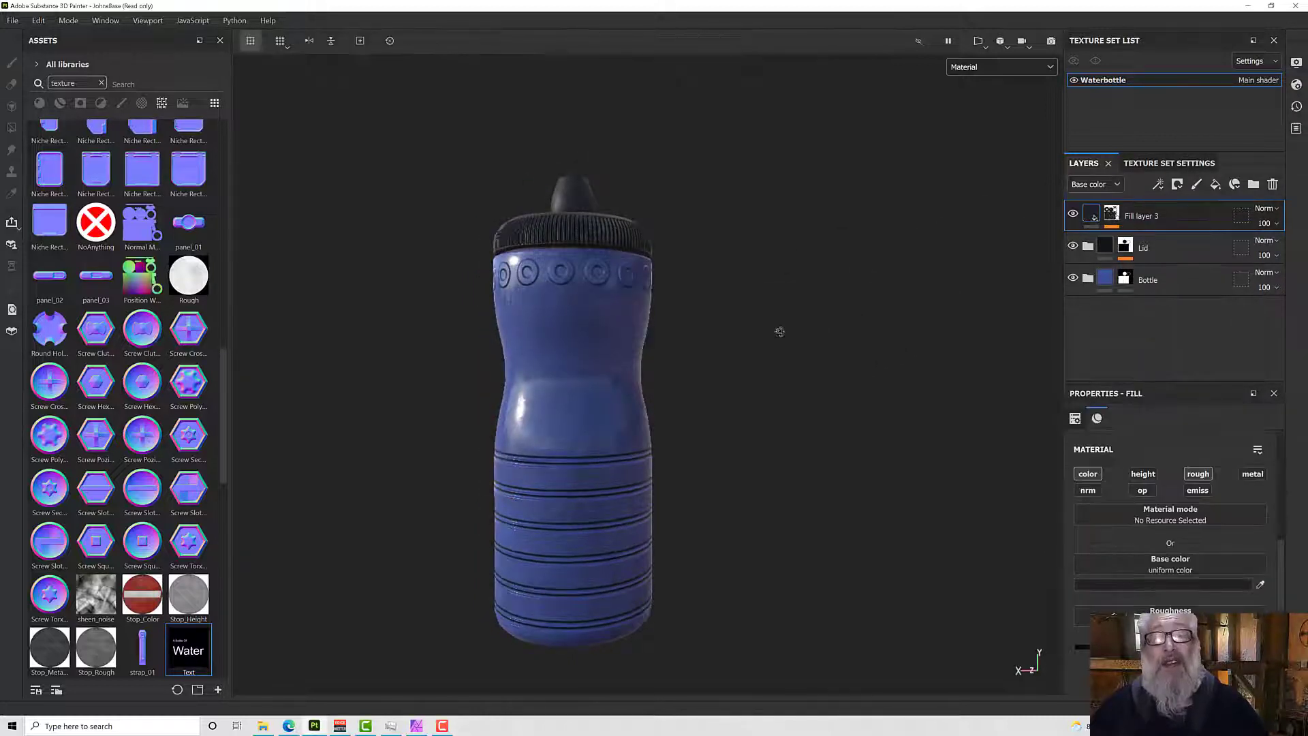
Add a fill layer above Fill layer 3 and give it a black mask.
left_click(1215, 185)
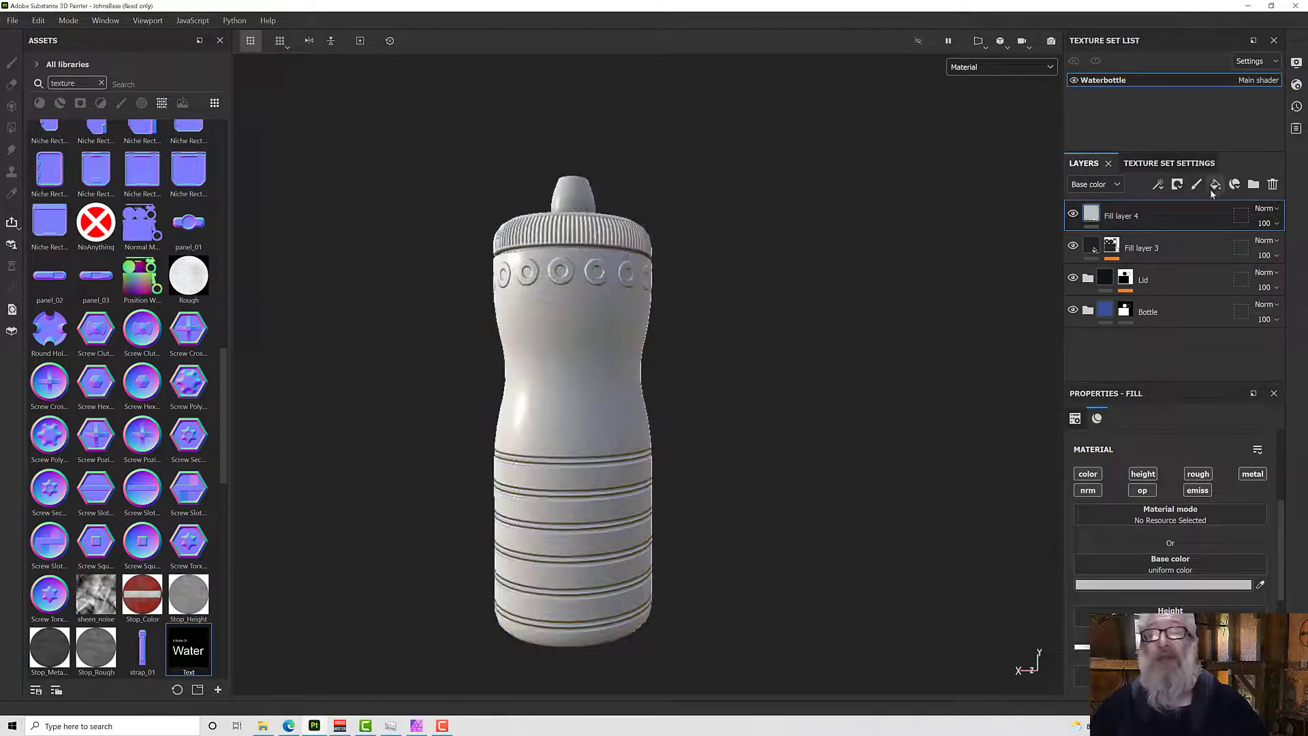
right_click(1115, 219)
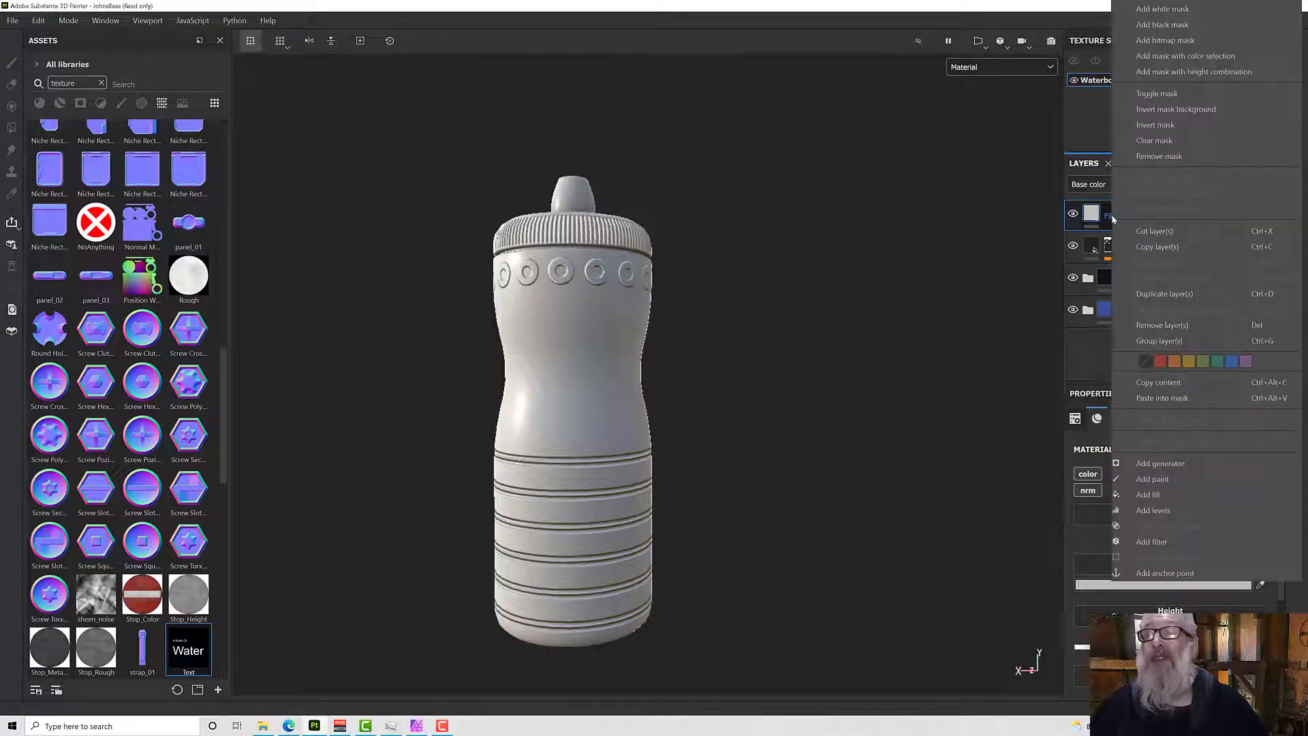
left_click(1177, 31)
right_click(1112, 217)
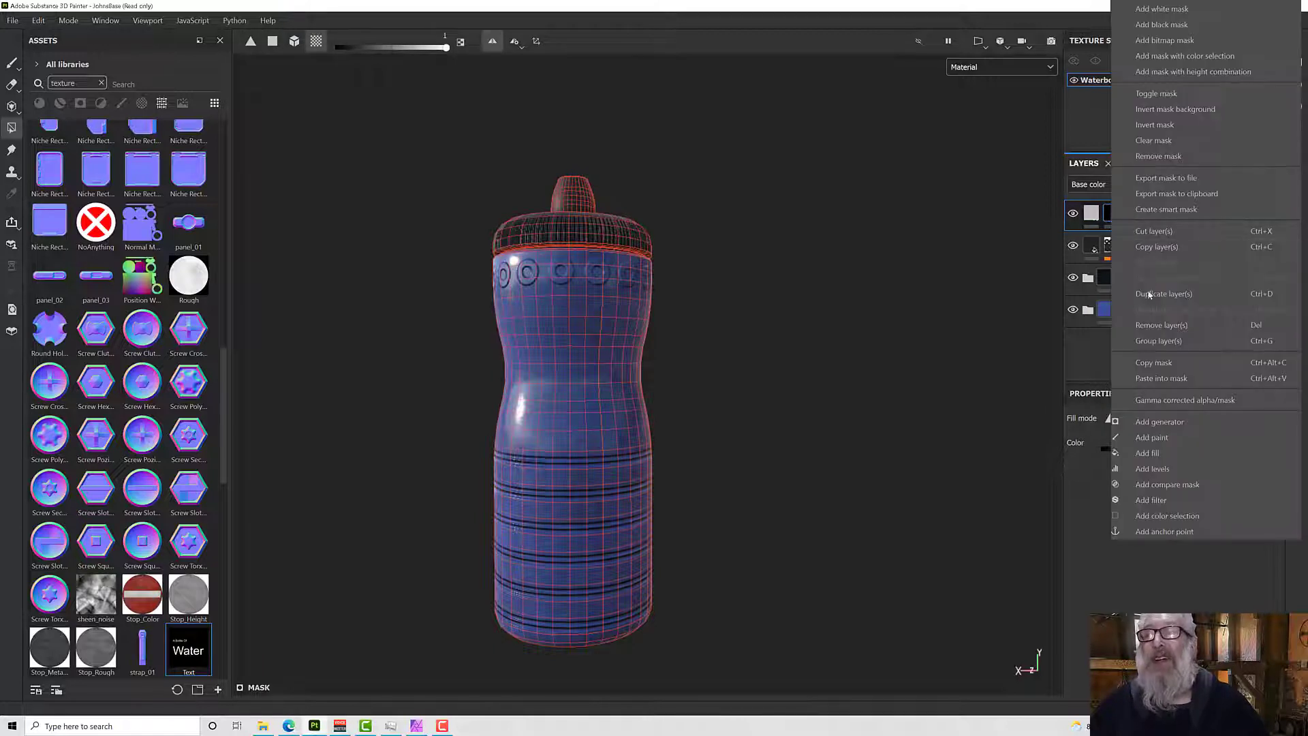
left_click(1153, 438)
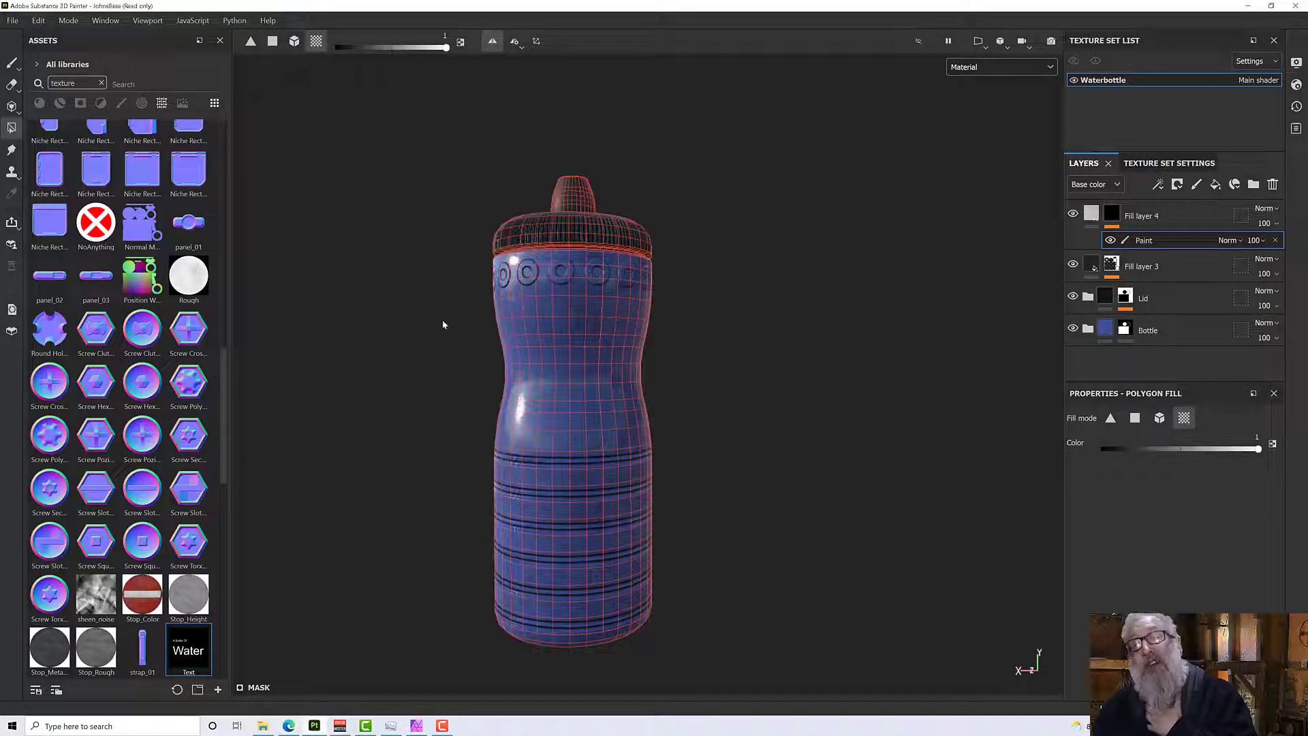
left_click(1275, 240)
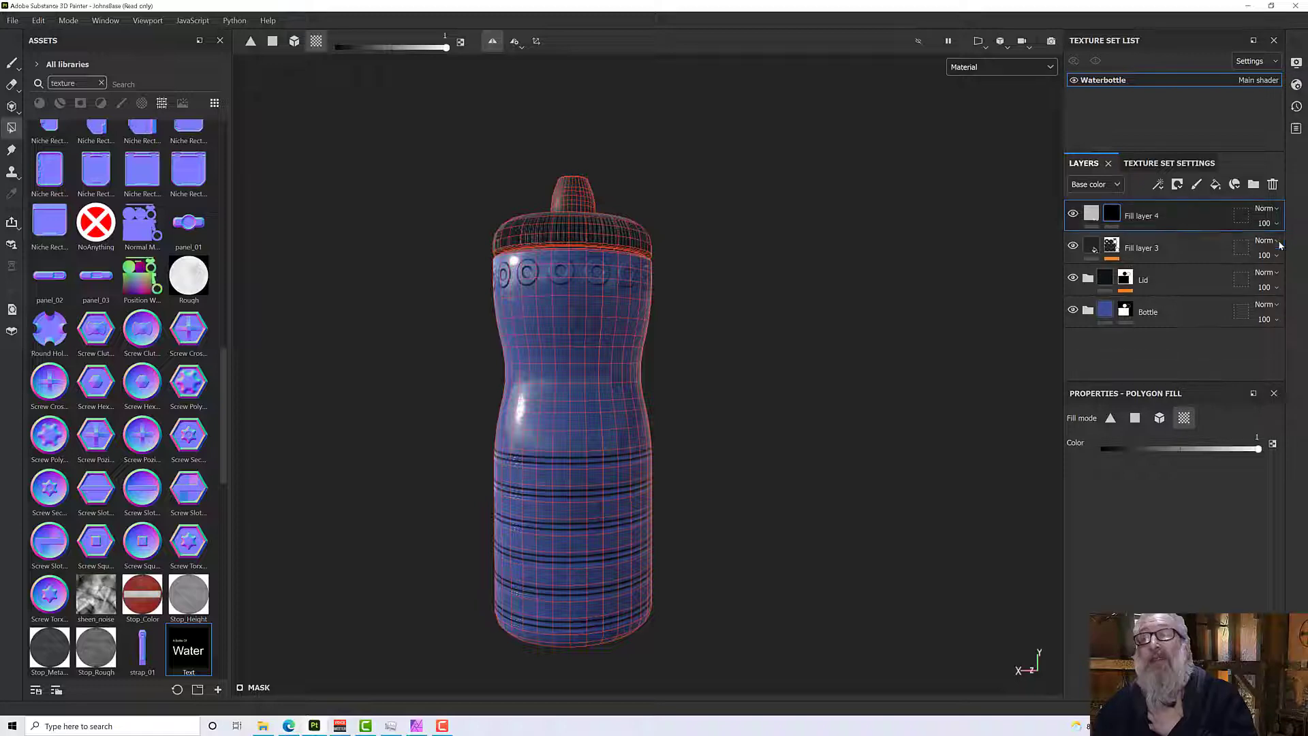
Add a fill effect to the mask of Fill layer 4 and assign the Text texture as its grayscale.
right_click(1109, 216)
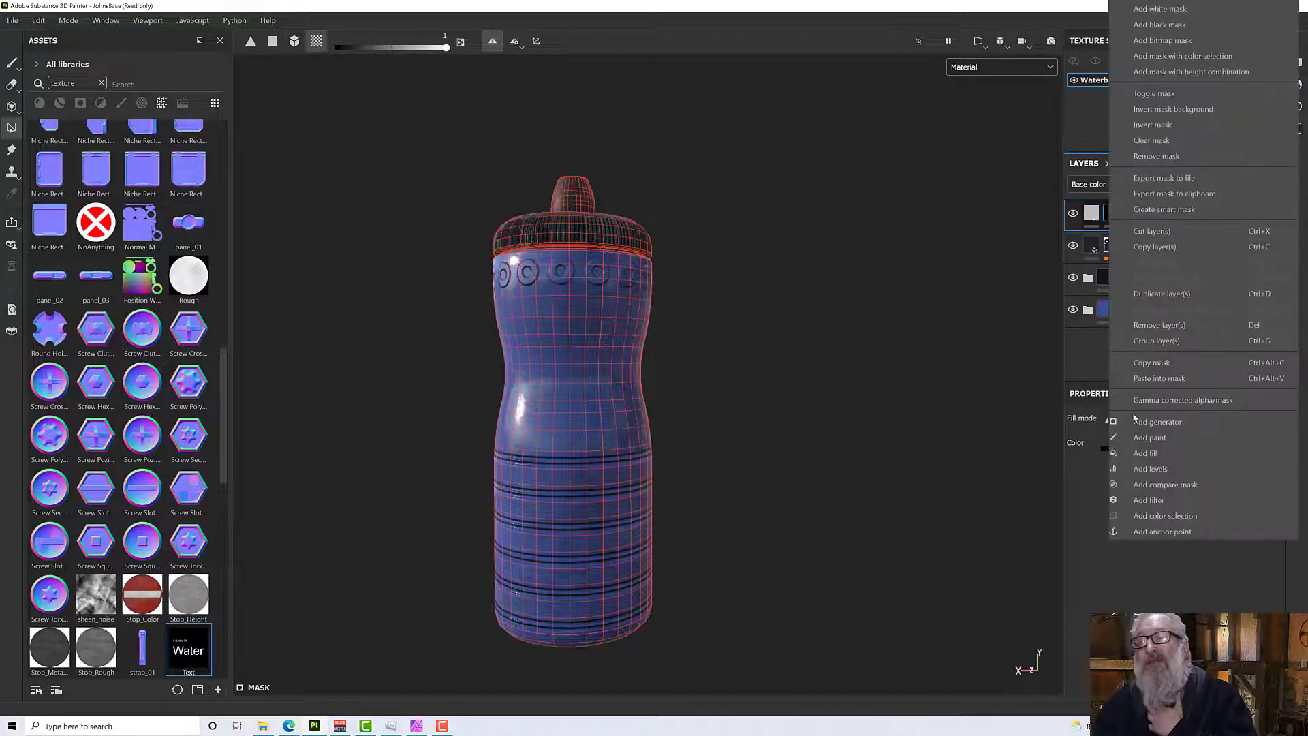
left_click(1145, 451)
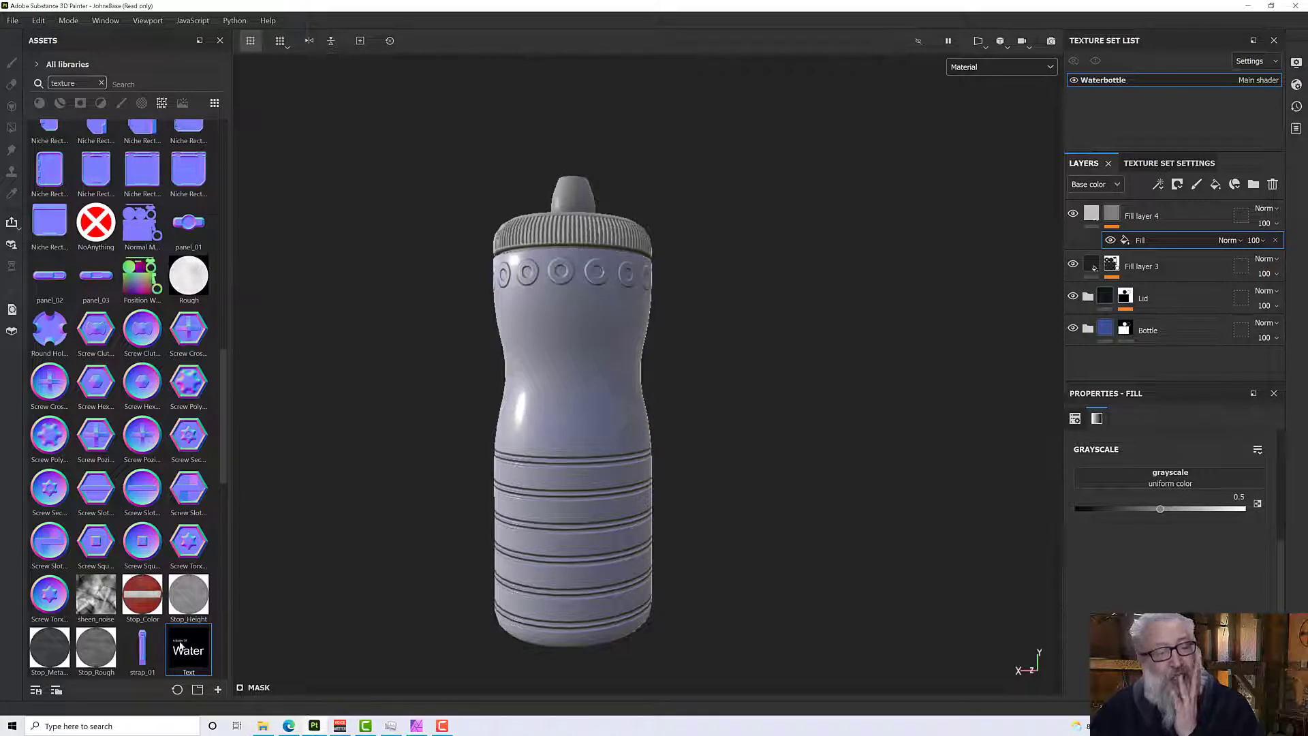
left_click_drag(181, 646, 1151, 481)
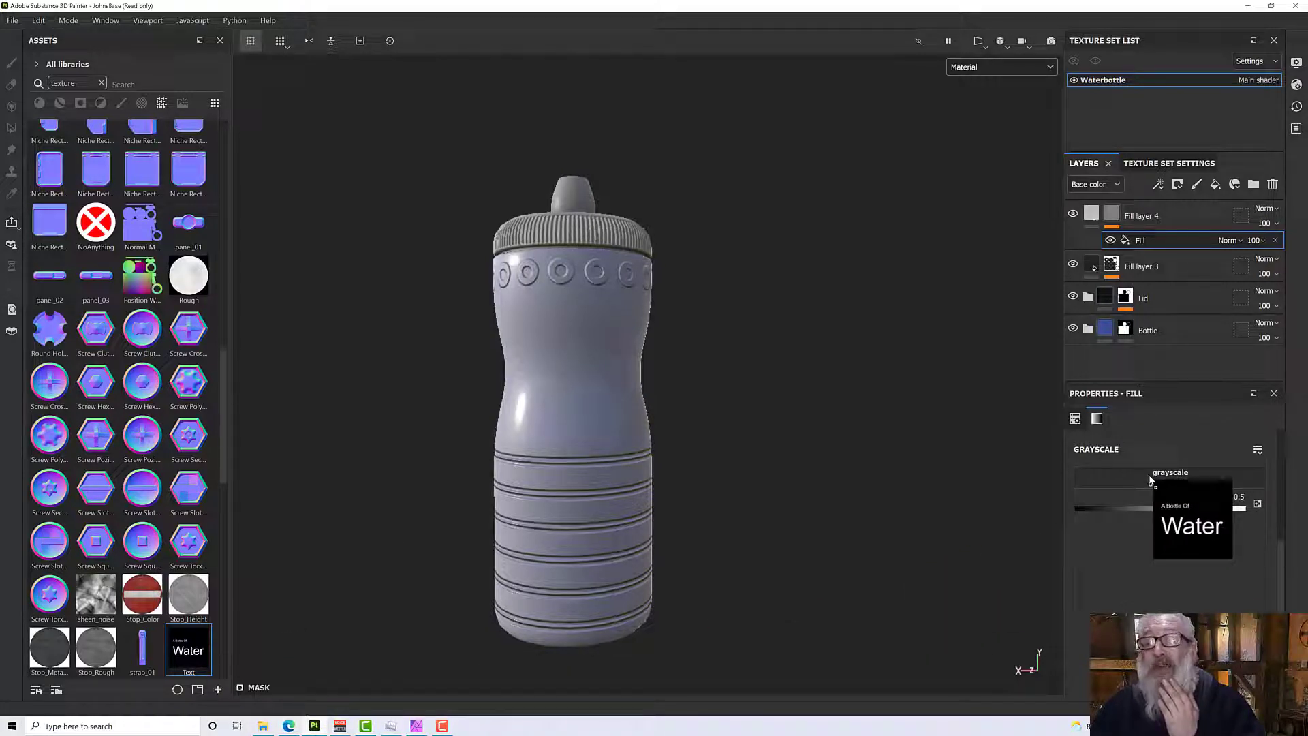
left_click_drag(1150, 481, 1151, 484)
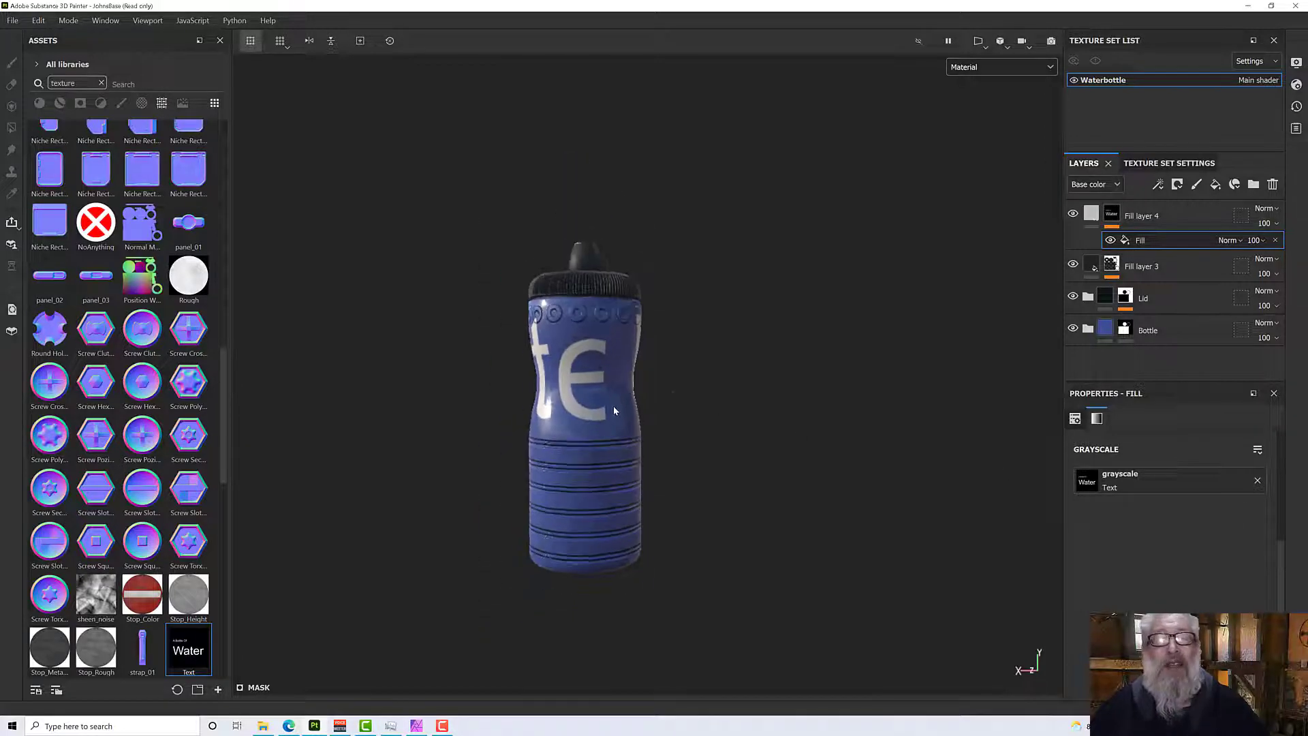
Switch the mask's text fill to Cylindrical projection so the graphic wraps around the bottle.
left_click_drag(614, 409, 1025, 552, "alt")
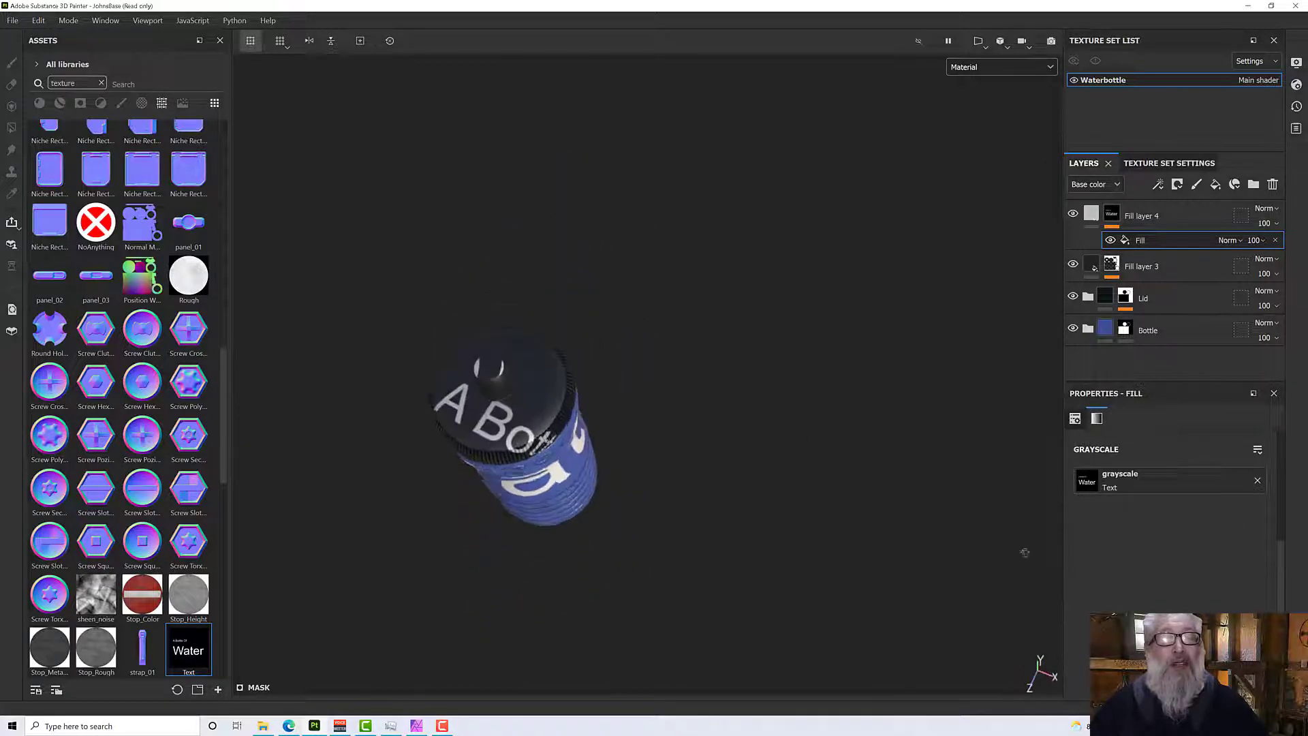
key("f")
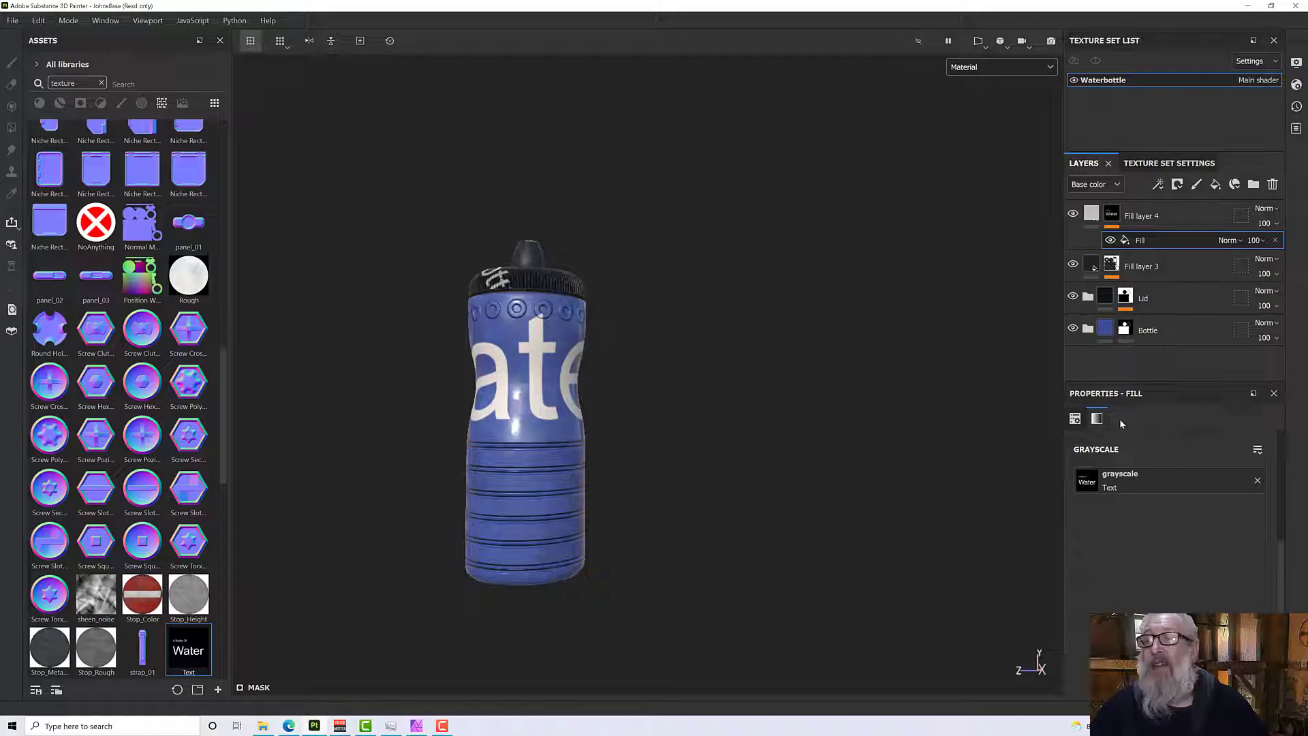
left_click(1128, 240)
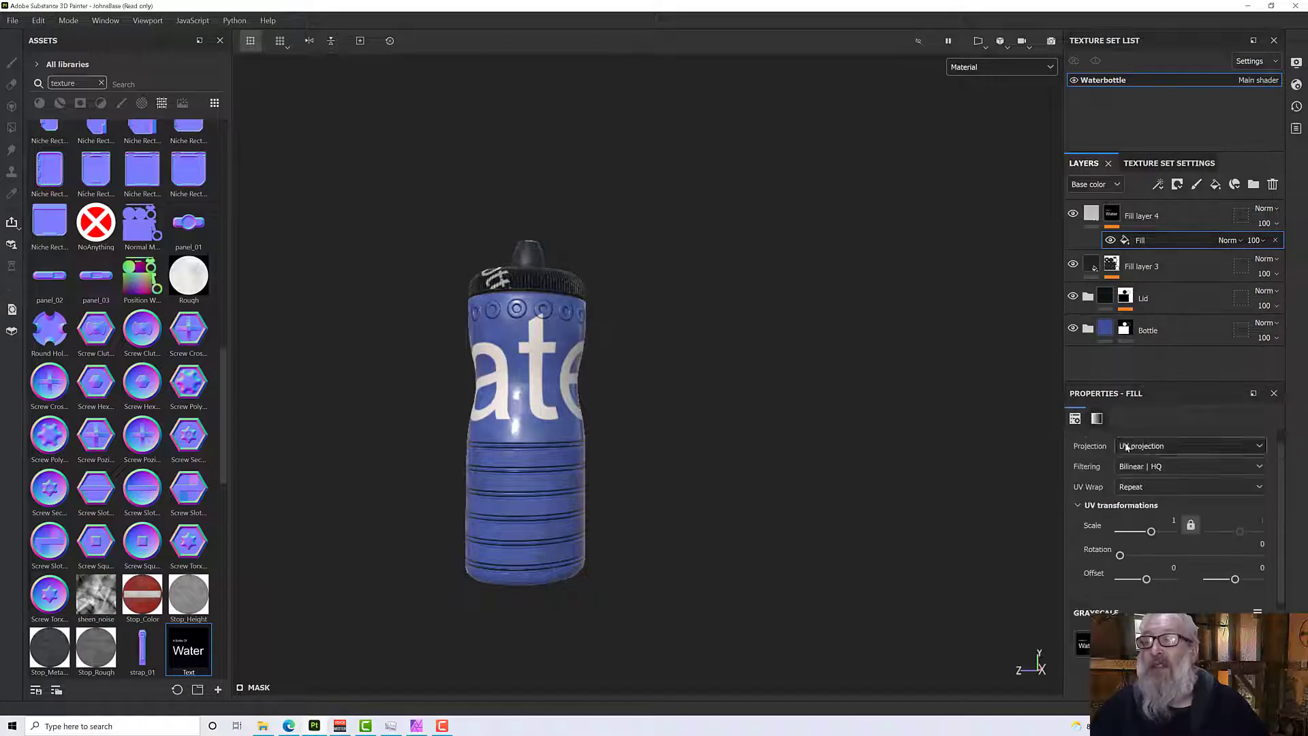
left_click(1167, 448)
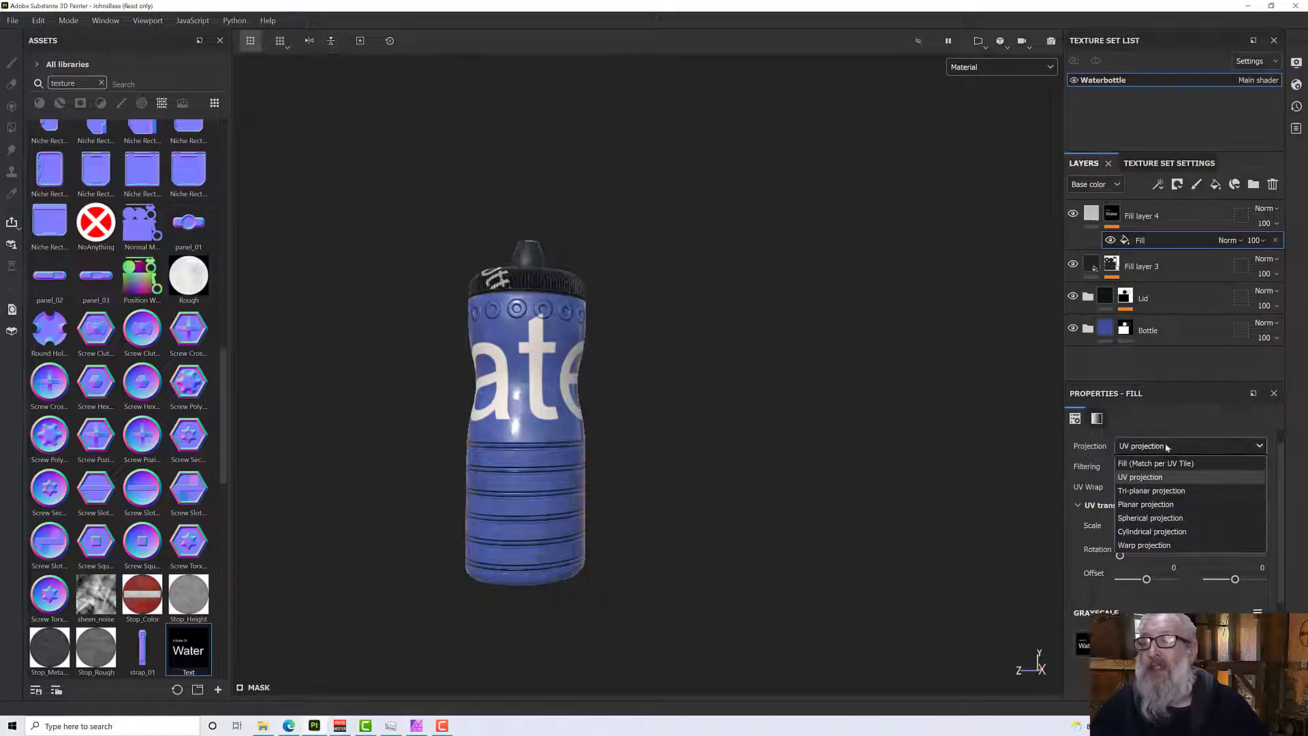
left_click(1159, 533)
left_click_drag(648, 440, 809, 453, "alt")
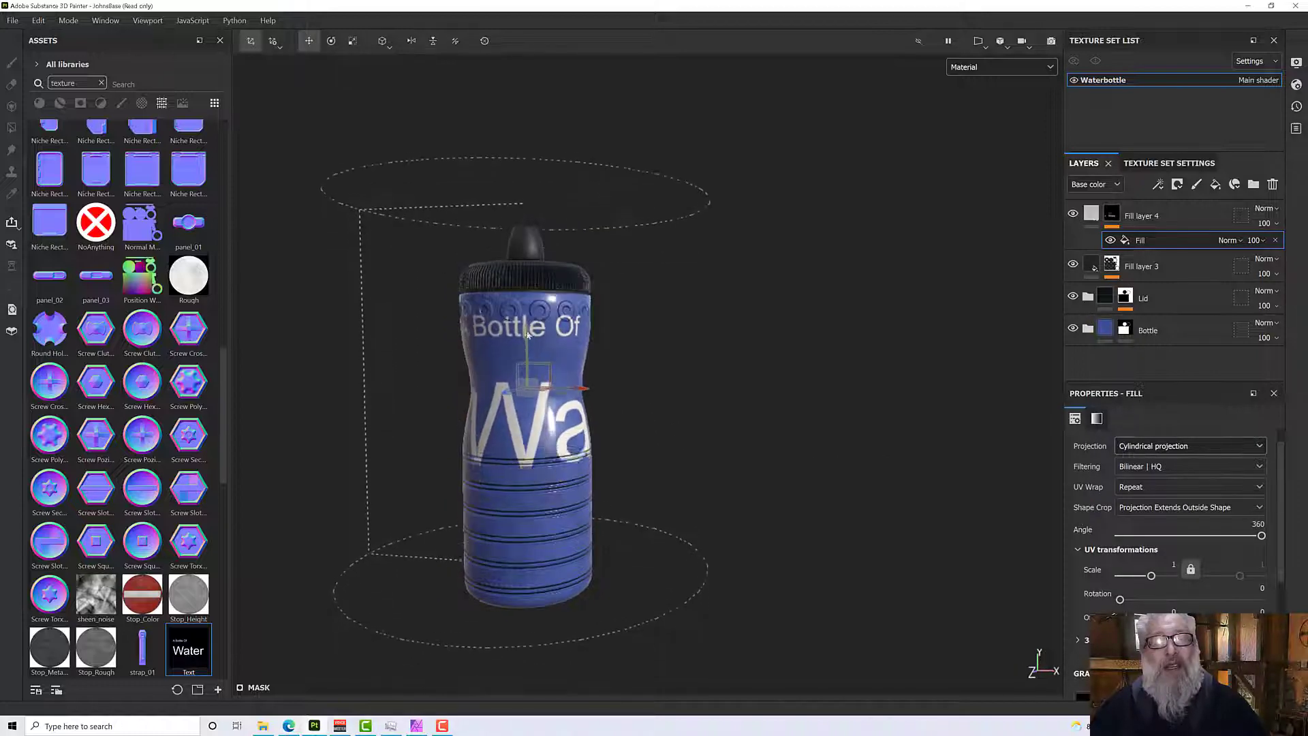
Scale the cylindrical text projection down to fit closely around the bottle's body.
left_click_drag(623, 359, 668, 359, "alt")
left_click_drag(461, 354, 397, 261, "alt")
scroll(538, 381, "up", 2)
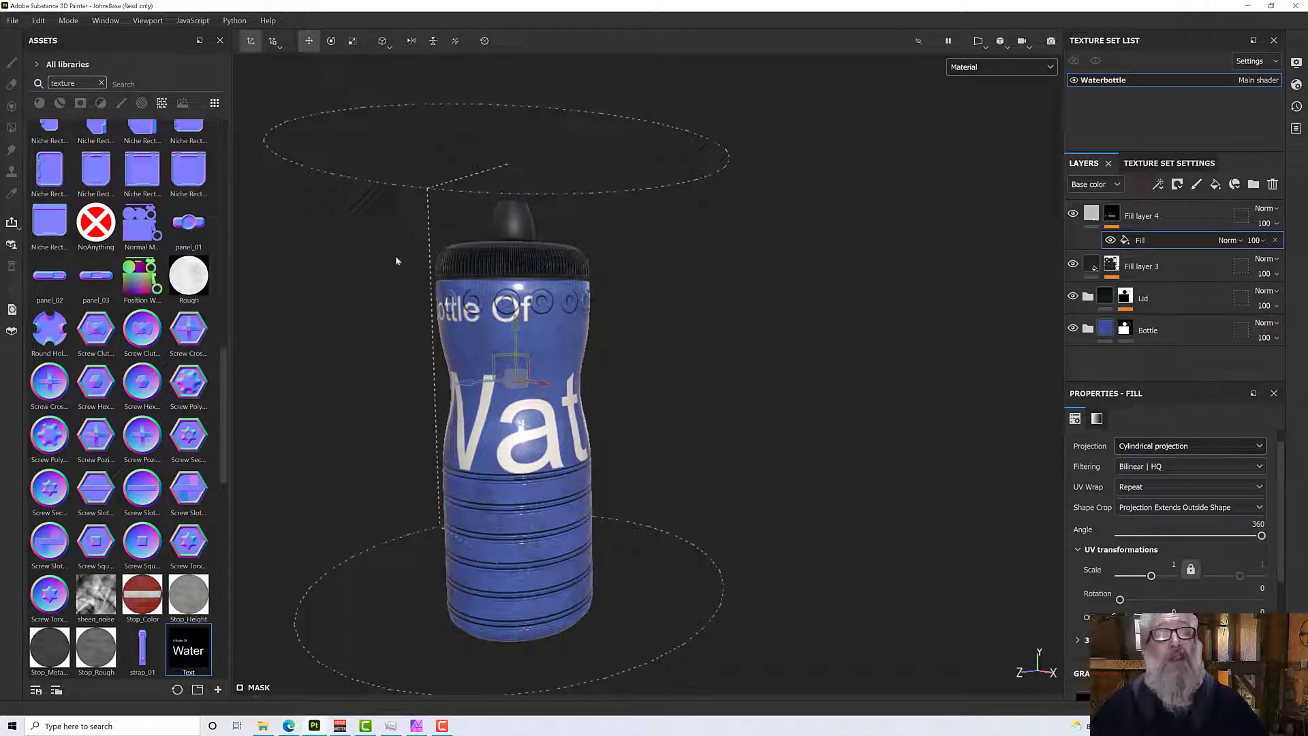
left_click(352, 42)
left_click_drag(687, 394, 667, 368, "alt")
left_click_drag(522, 425, 513, 385, "alt")
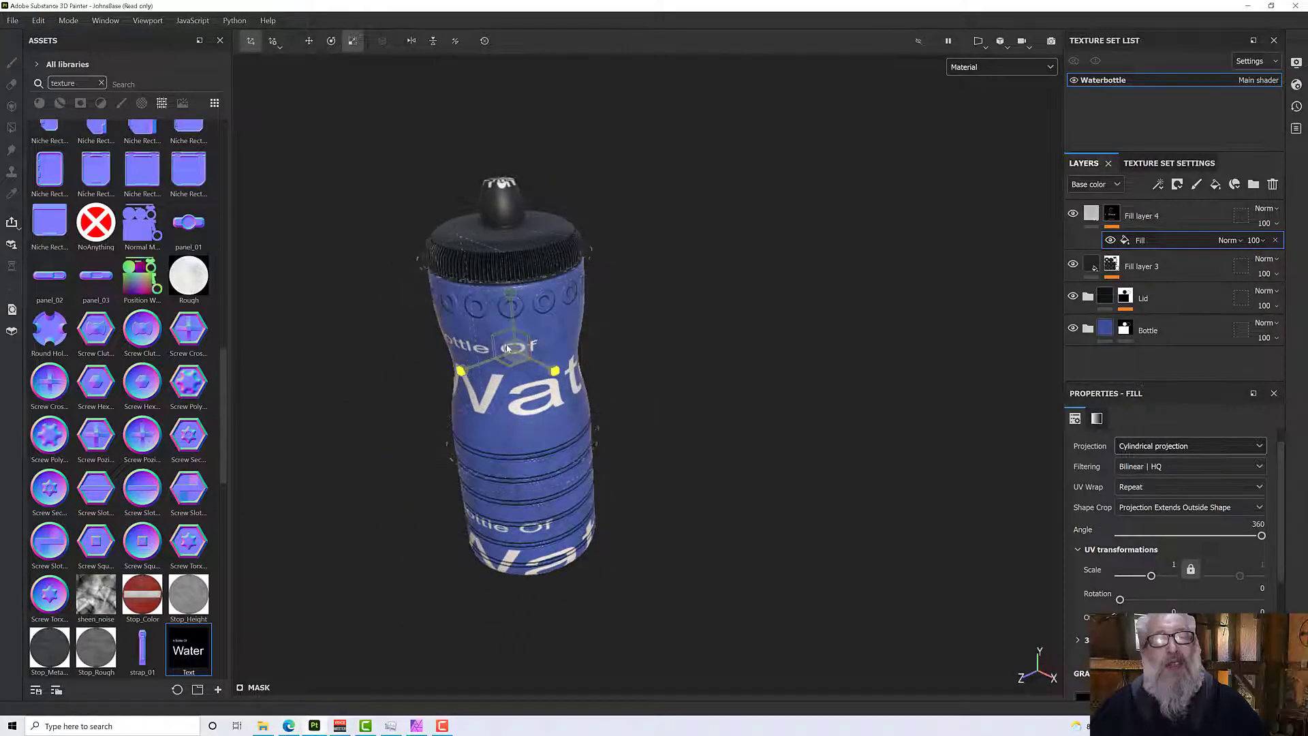
left_click_drag(511, 351, 672, 295, "alt")
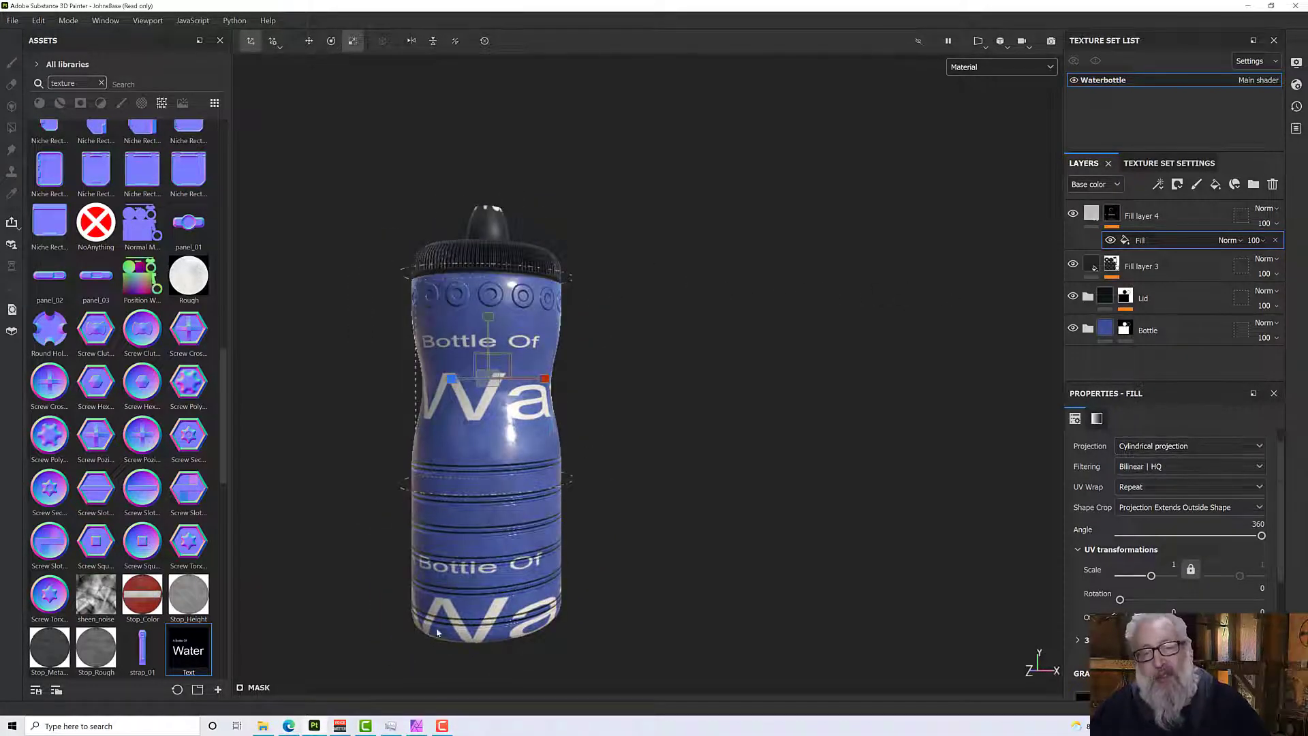
Set the text fill's UV Wrap to None so the graphic is projected only once.
scroll(1189, 501, "up", 1)
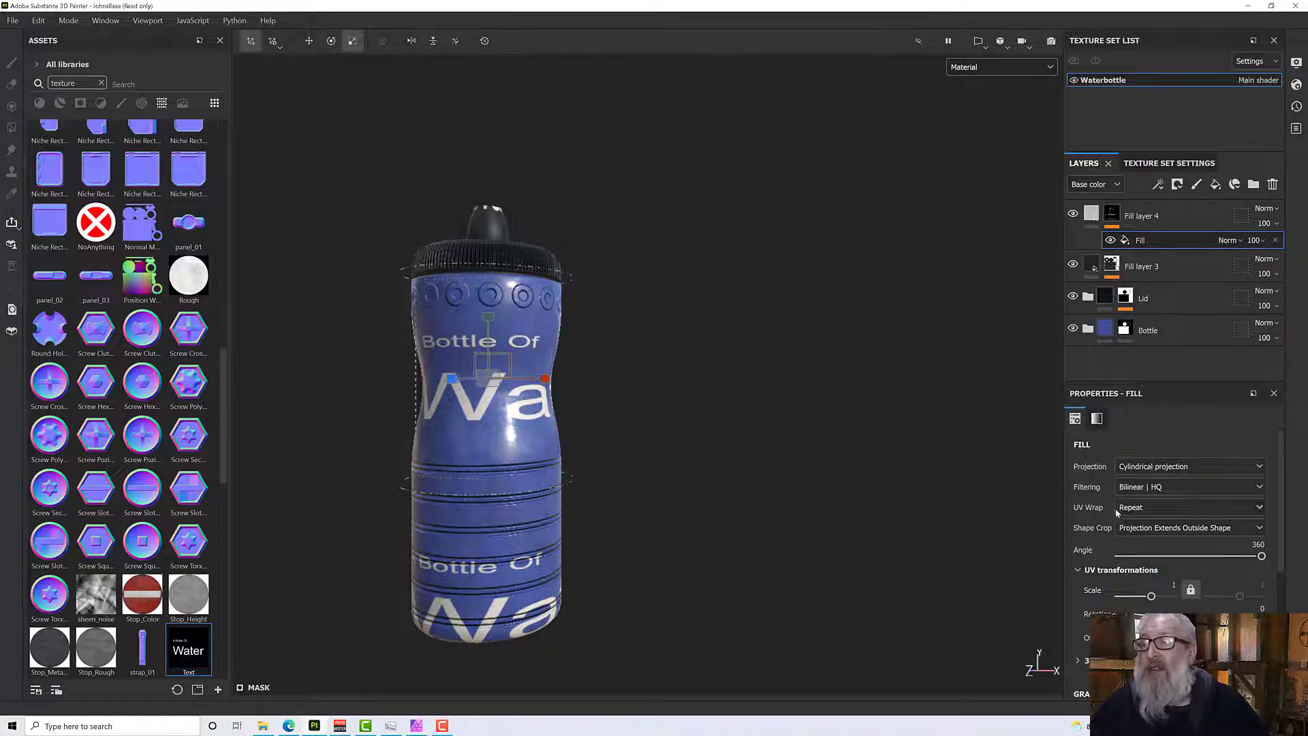
scroll(1118, 512, "down", 3)
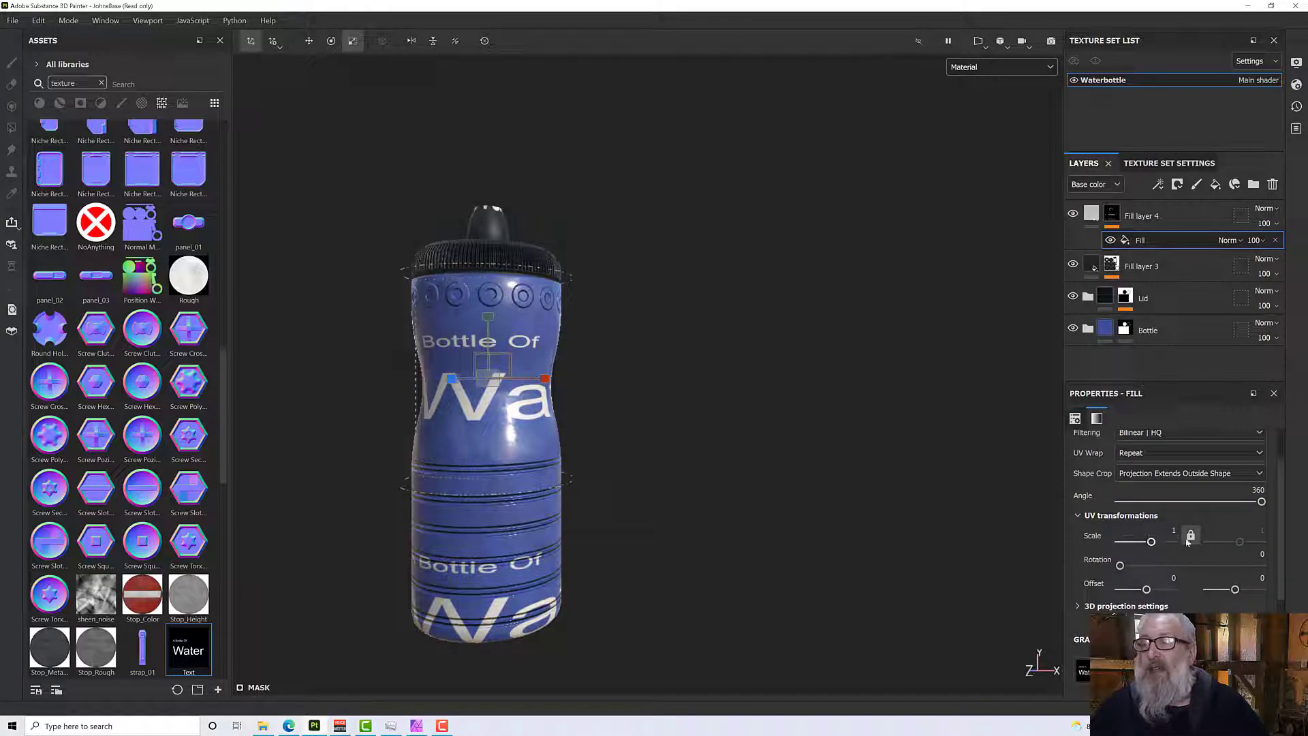
scroll(1118, 504, "up", 1)
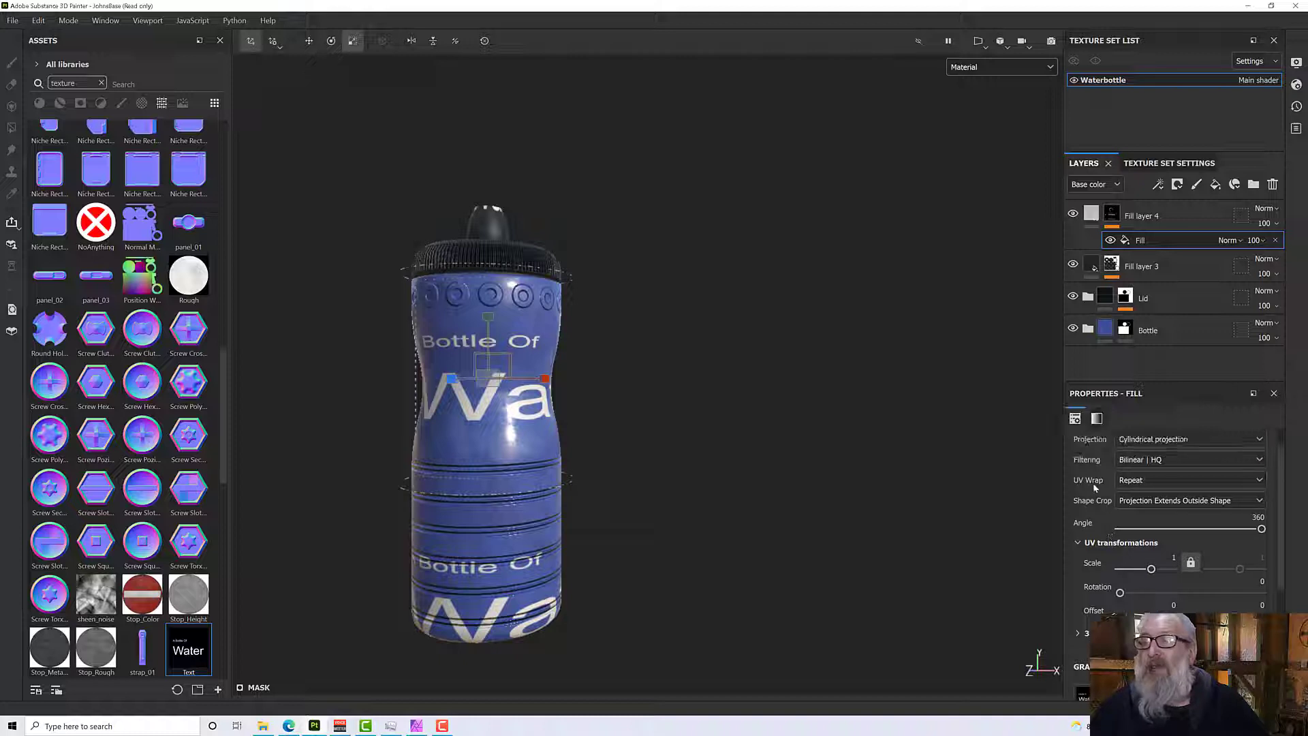
left_click(1150, 481)
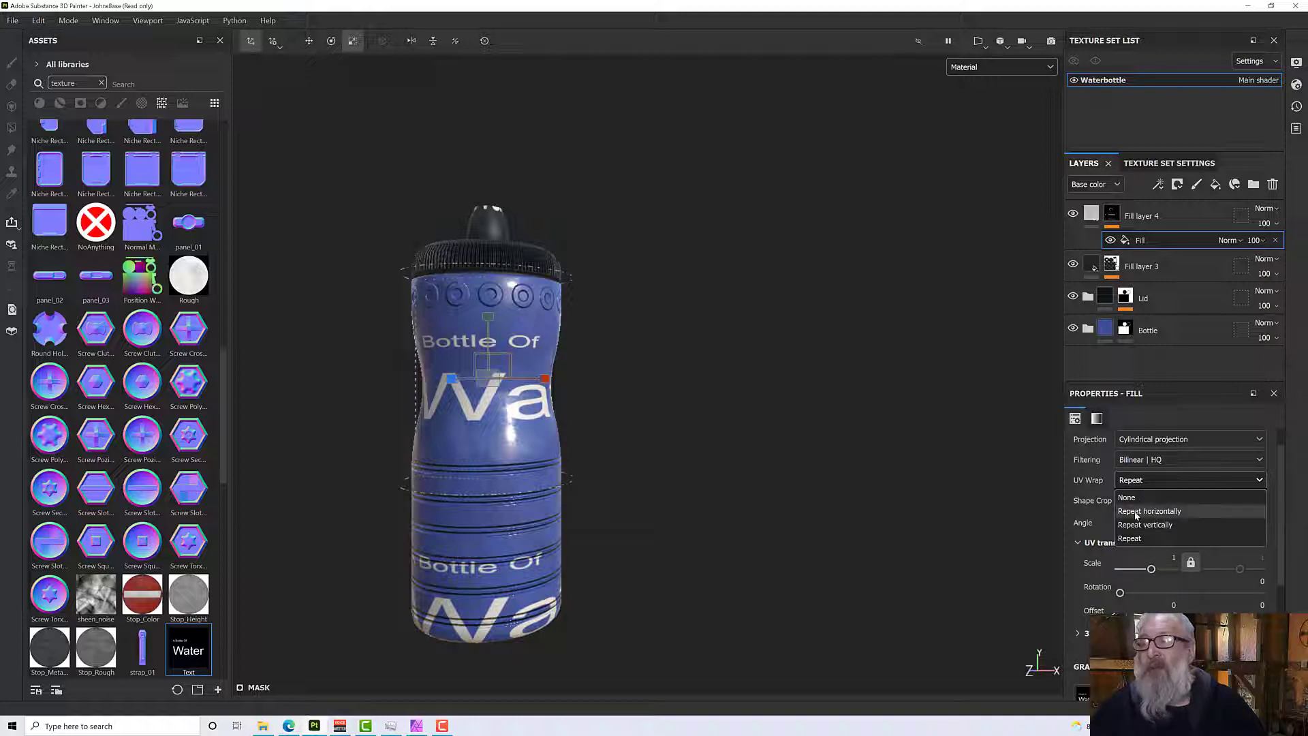
left_click(1127, 497)
Rescale the projection cylinder wider and taller around the bottle to enlarge and proportion the text.
left_click_drag(682, 470, 883, 469, "alt")
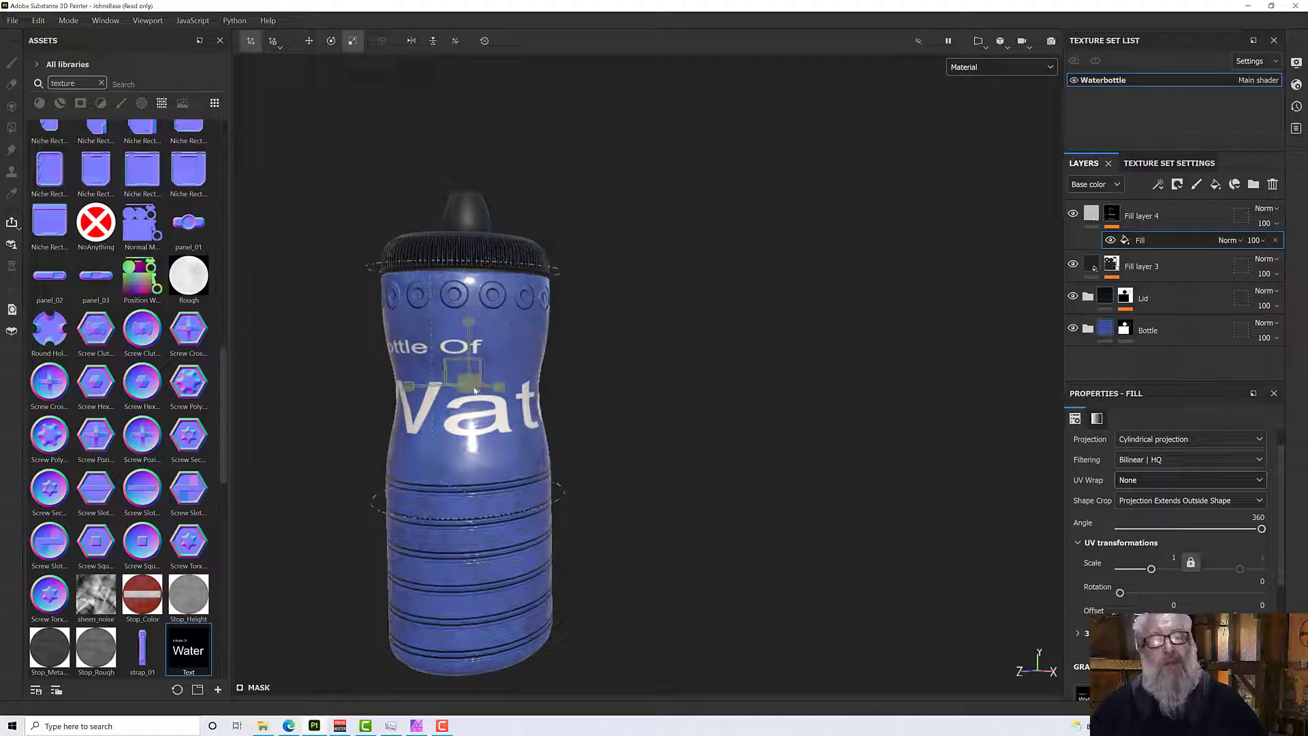
left_click_drag(468, 395, 523, 298, "alt")
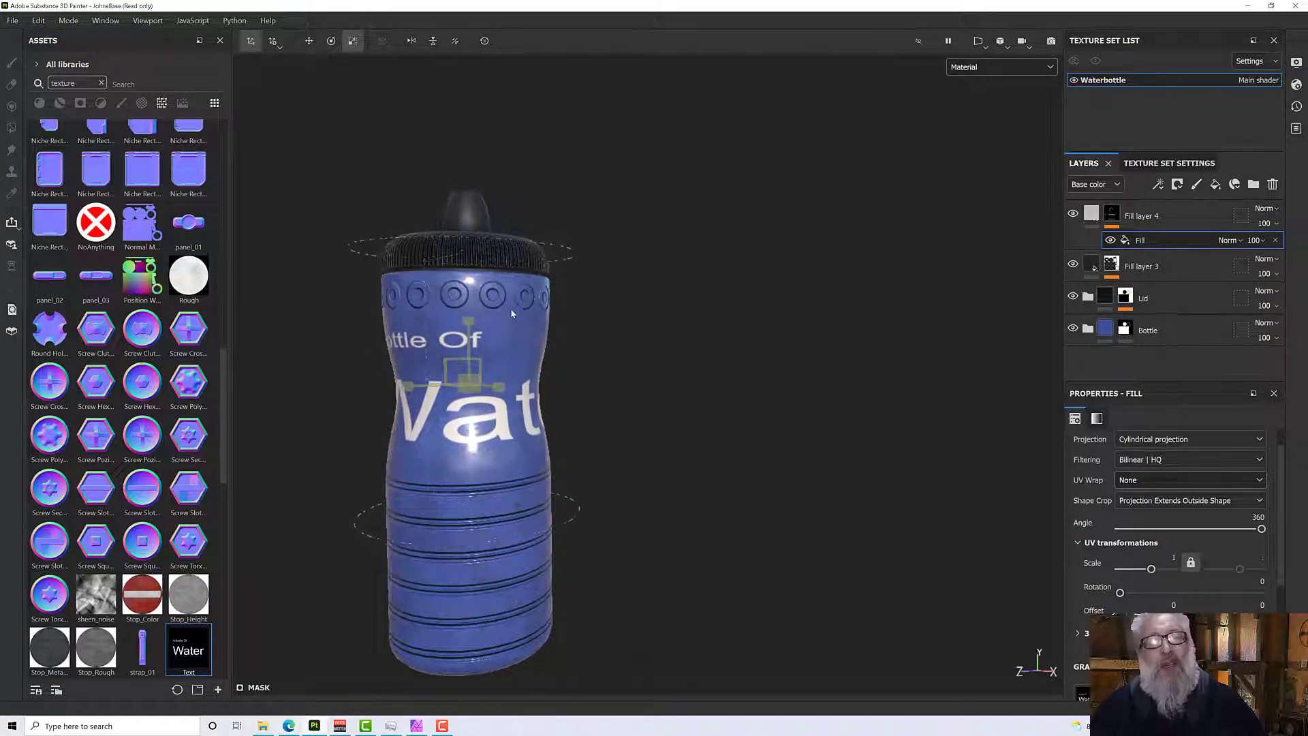
left_click_drag(464, 341, 863, 445, "alt")
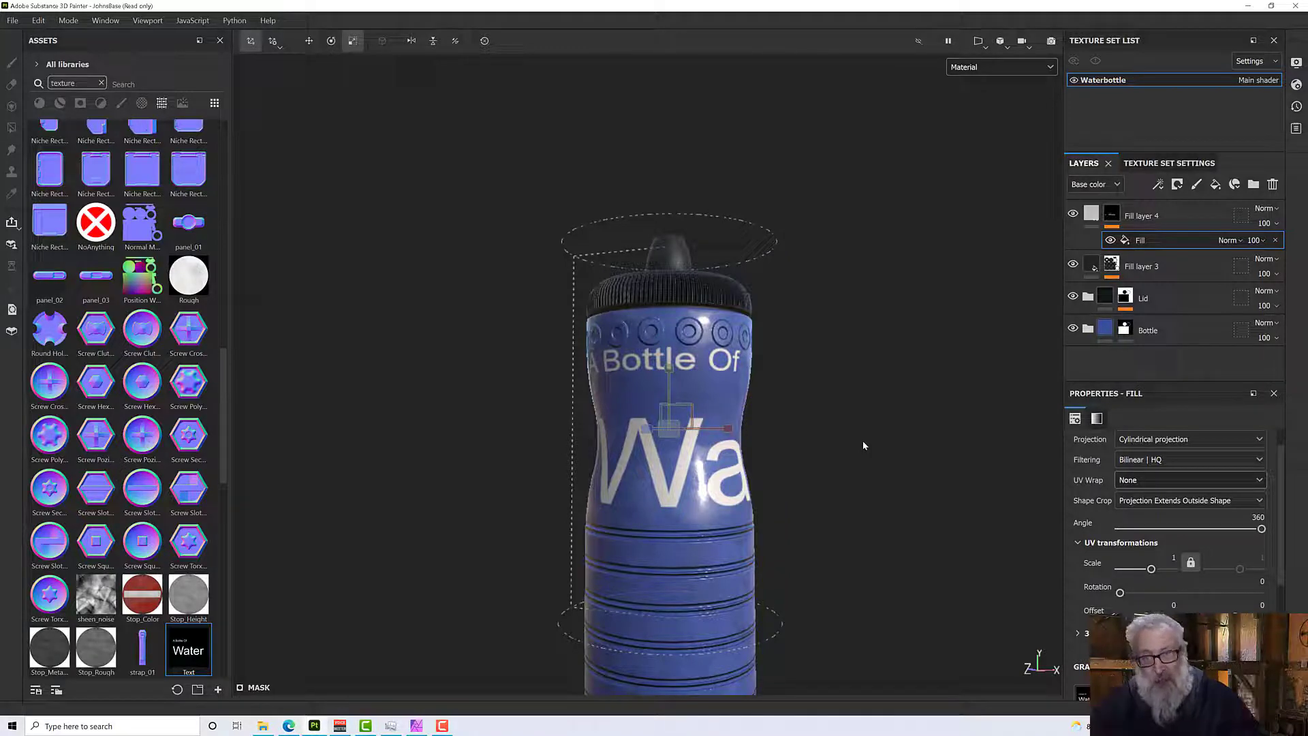
left_click_drag(822, 349, 260, 403, "alt")
left_click_drag(565, 441, 806, 452, "alt")
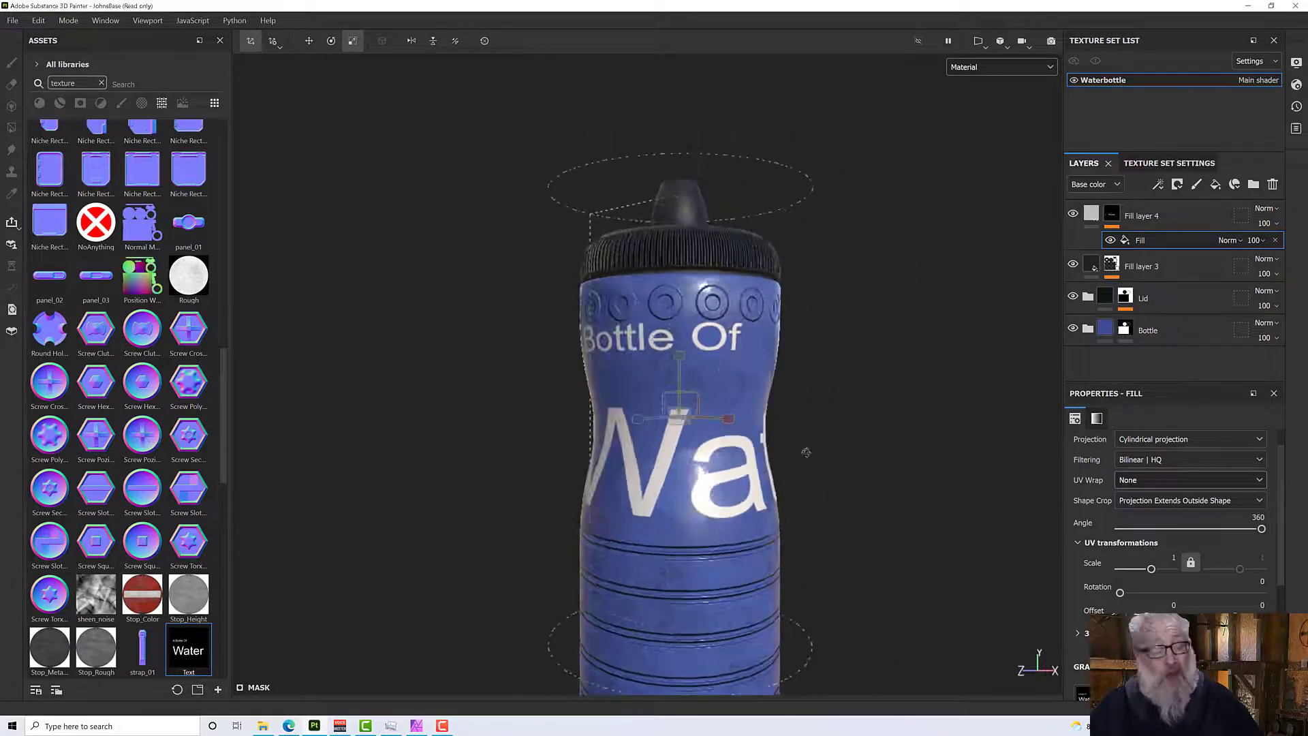
scroll(804, 437, "down", 3)
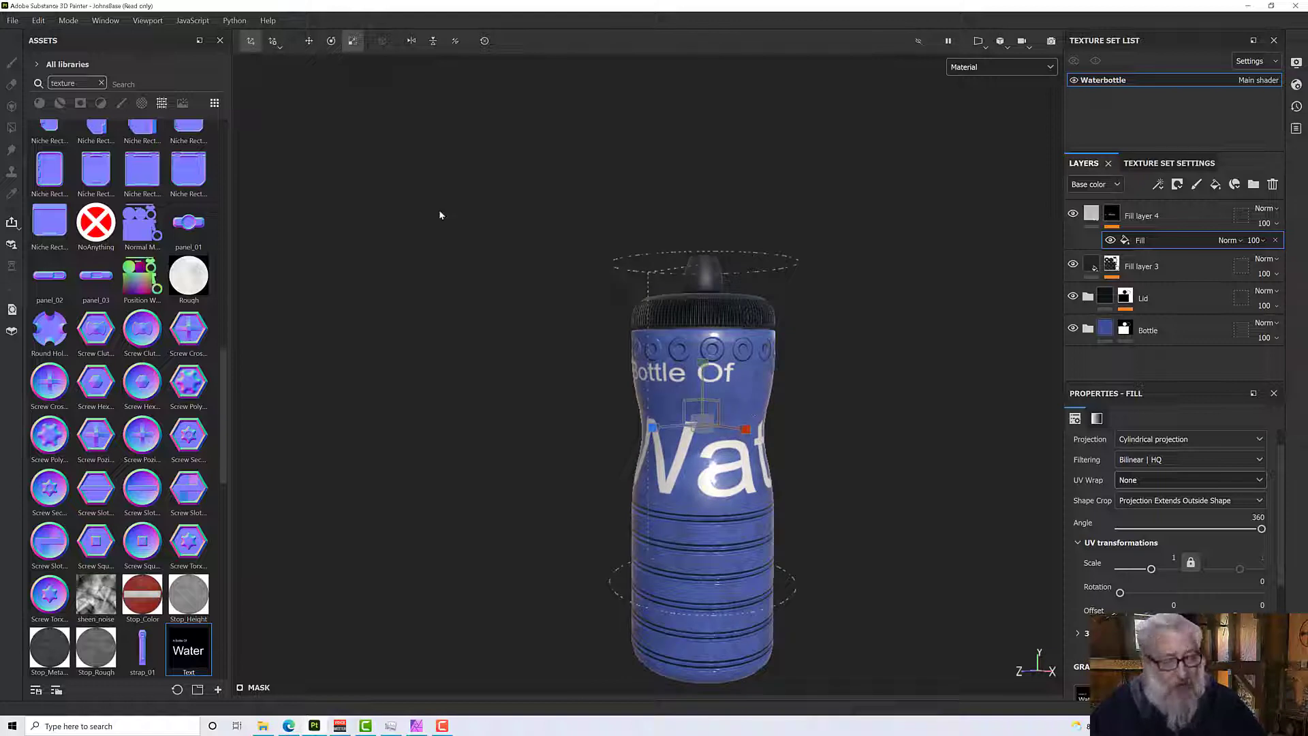
Move the text projection down onto the grooved lower half of the bottle.
left_click(311, 41)
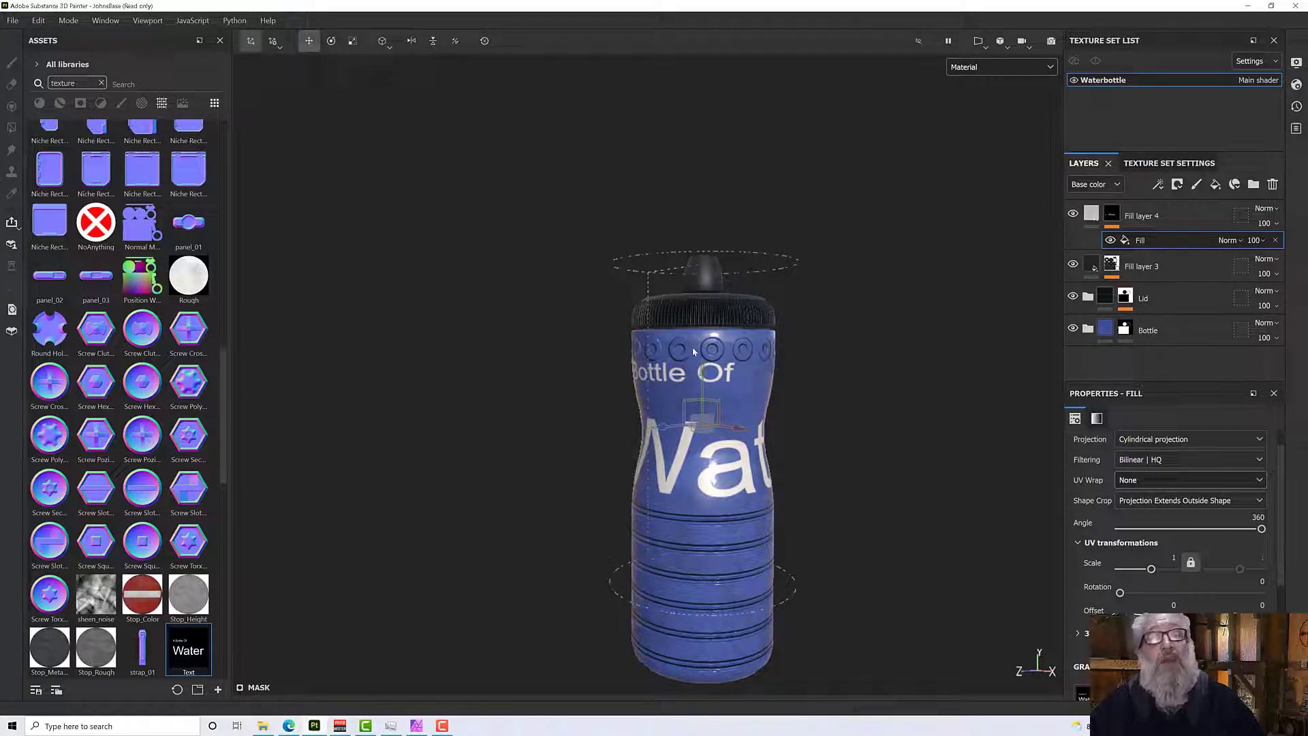
left_click_drag(705, 369, 1009, 478)
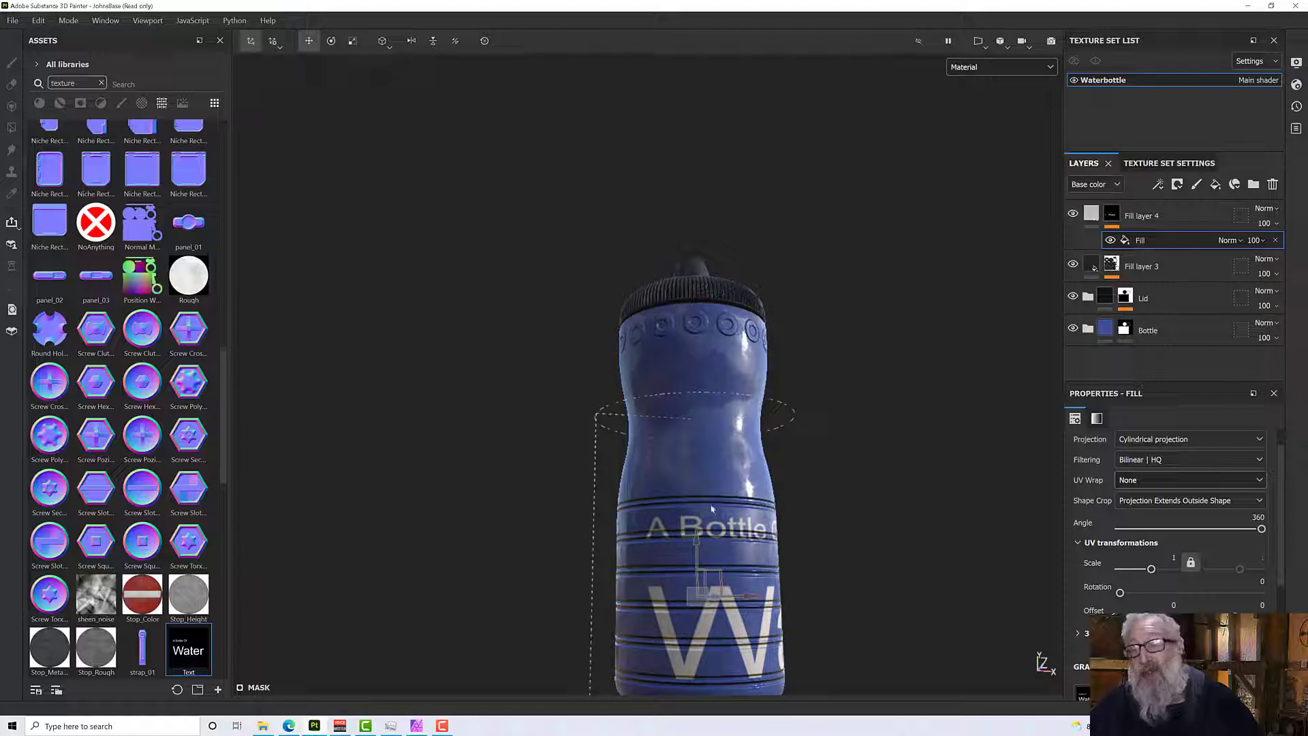
scroll(712, 509, "up", 5)
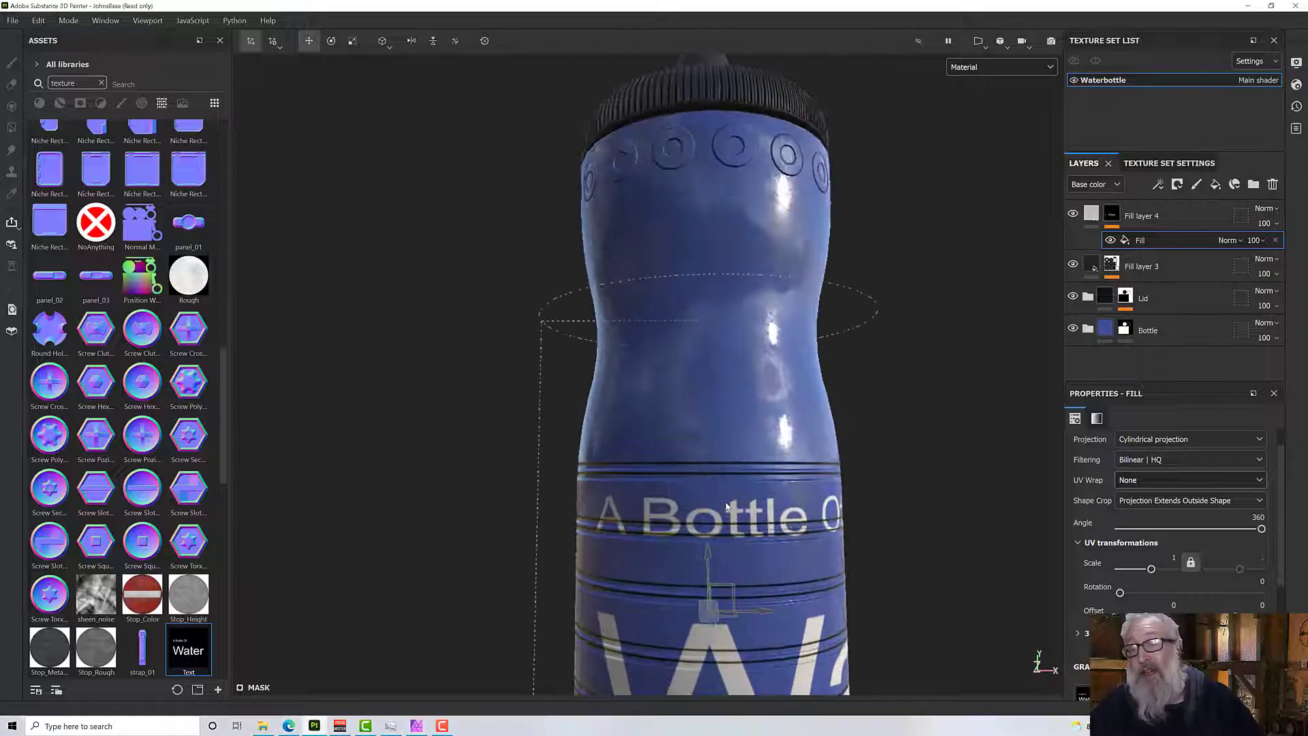
key("alt")
left_click_drag(705, 558, 716, 409)
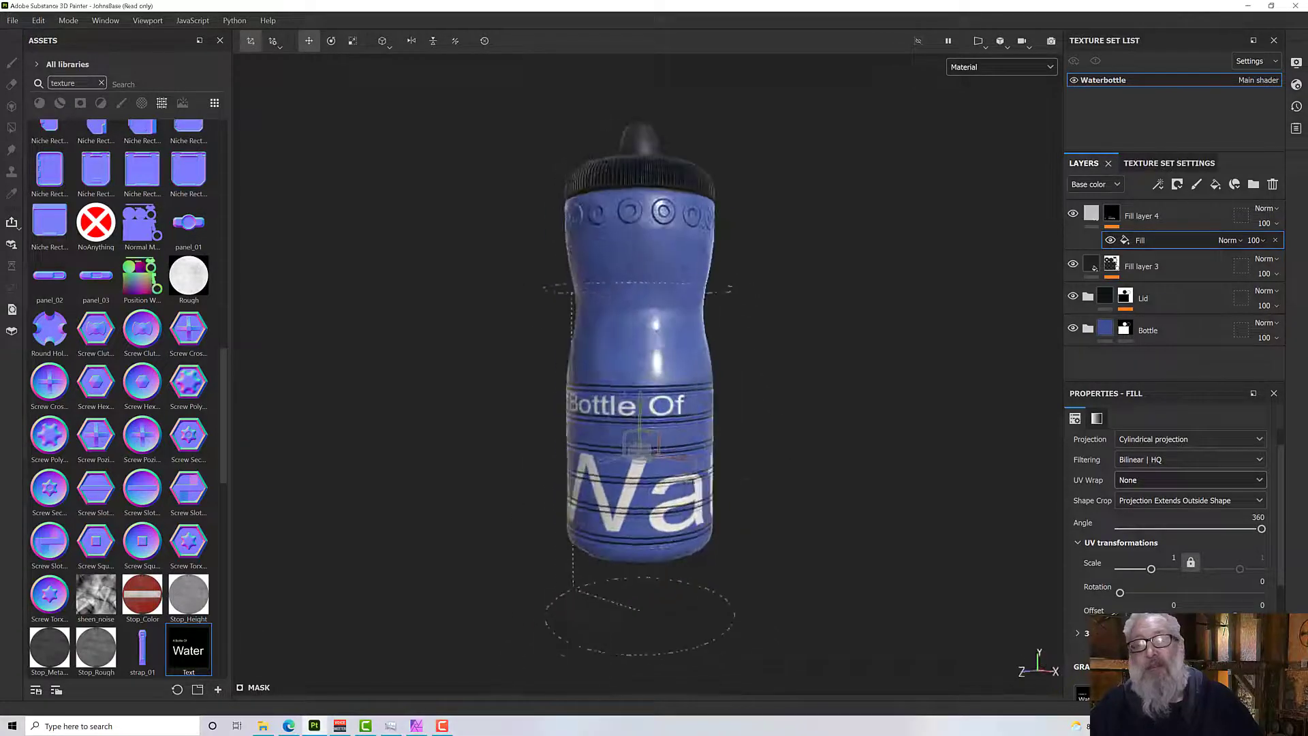
scroll(715, 409, "up", 4)
Select Fill layer 4, which colours the text, and list all materials in the assets with no search term.
left_click(1090, 218)
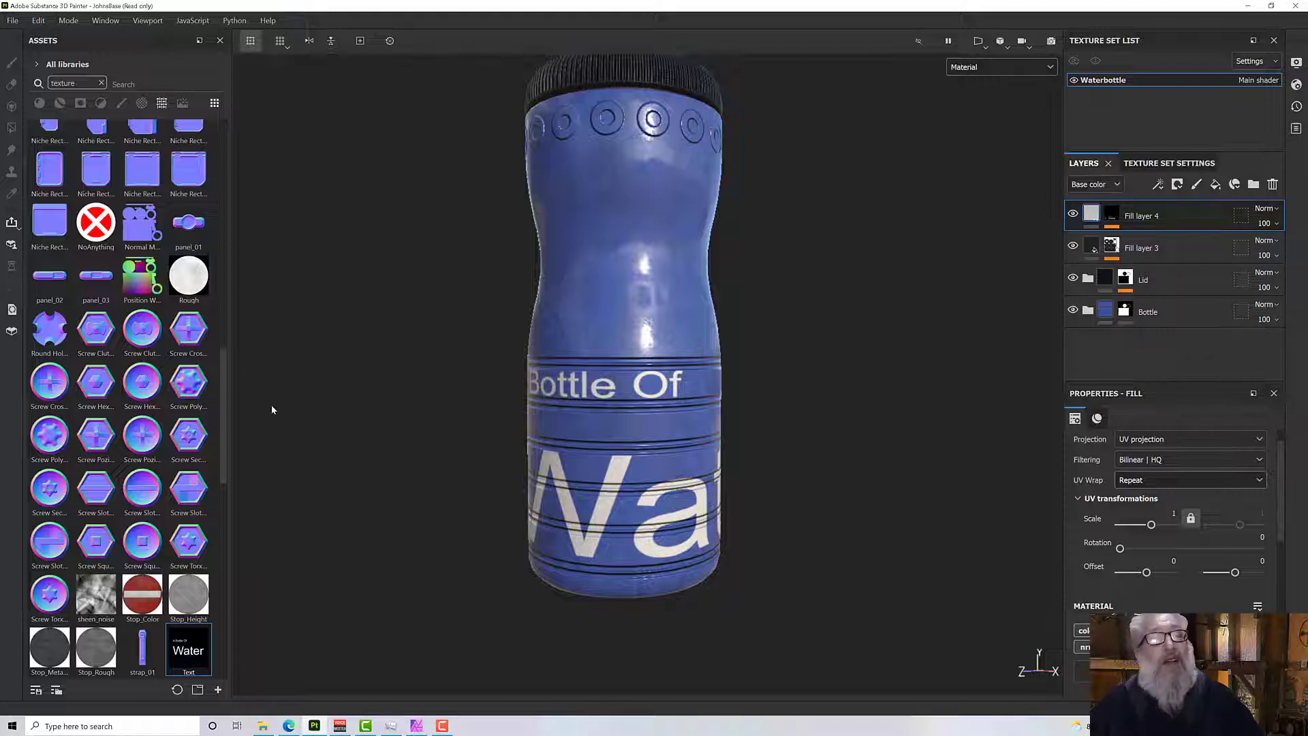
left_click(39, 103)
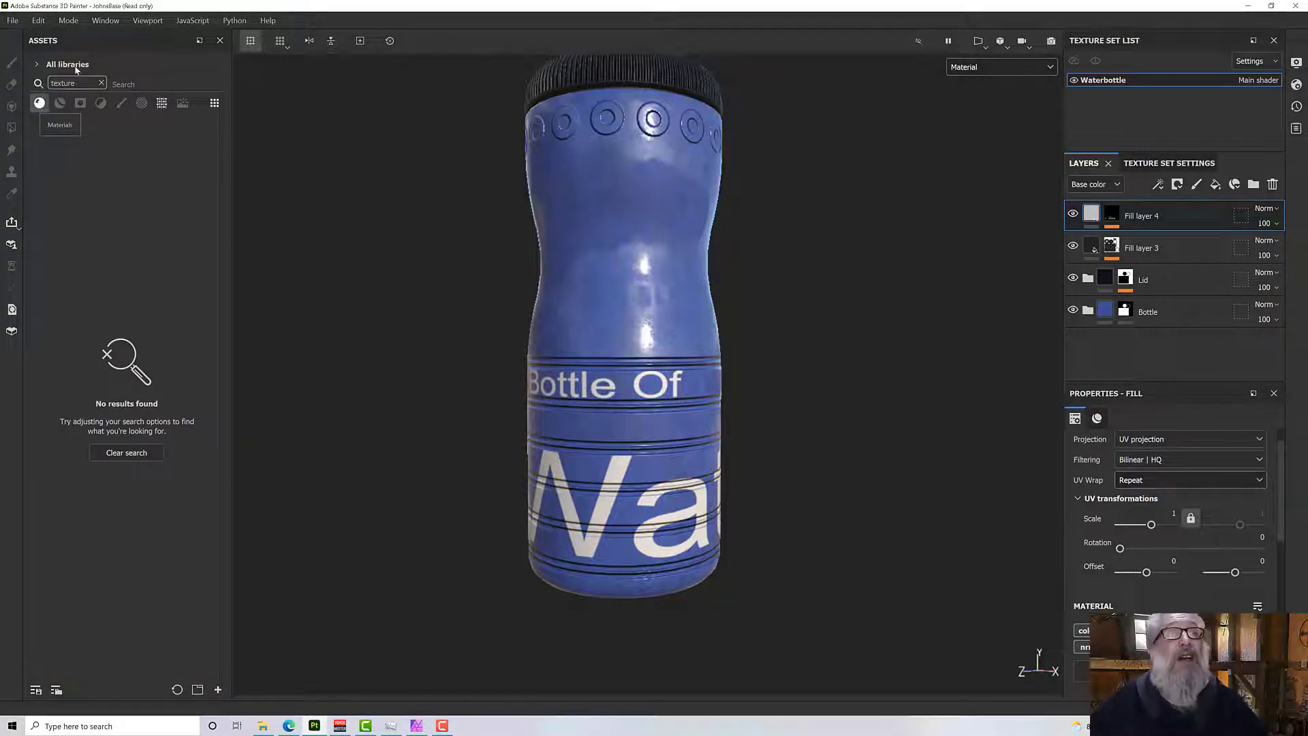
left_click(101, 83)
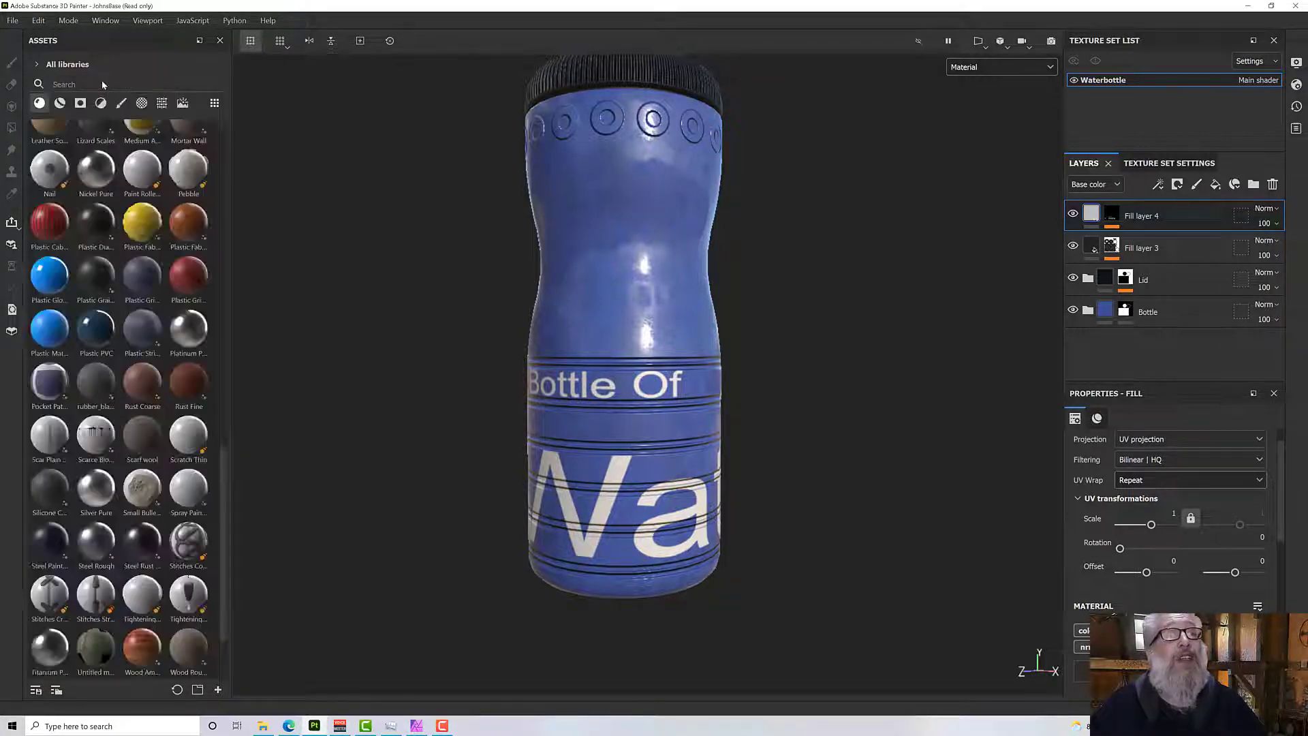
Apply the Silver Pure material to the text's fill layer.
scroll(141, 279, "down", 5)
scroll(141, 281, "up", 6)
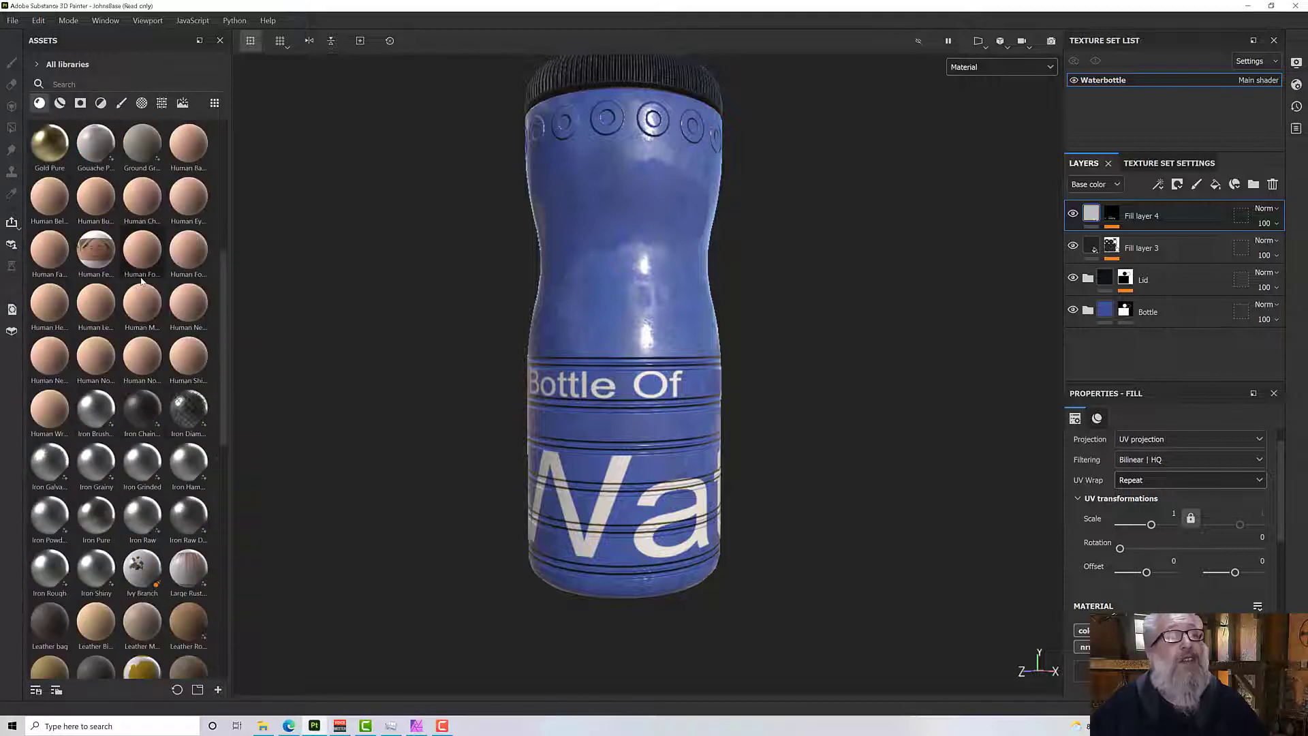
scroll(141, 280, "down", 10)
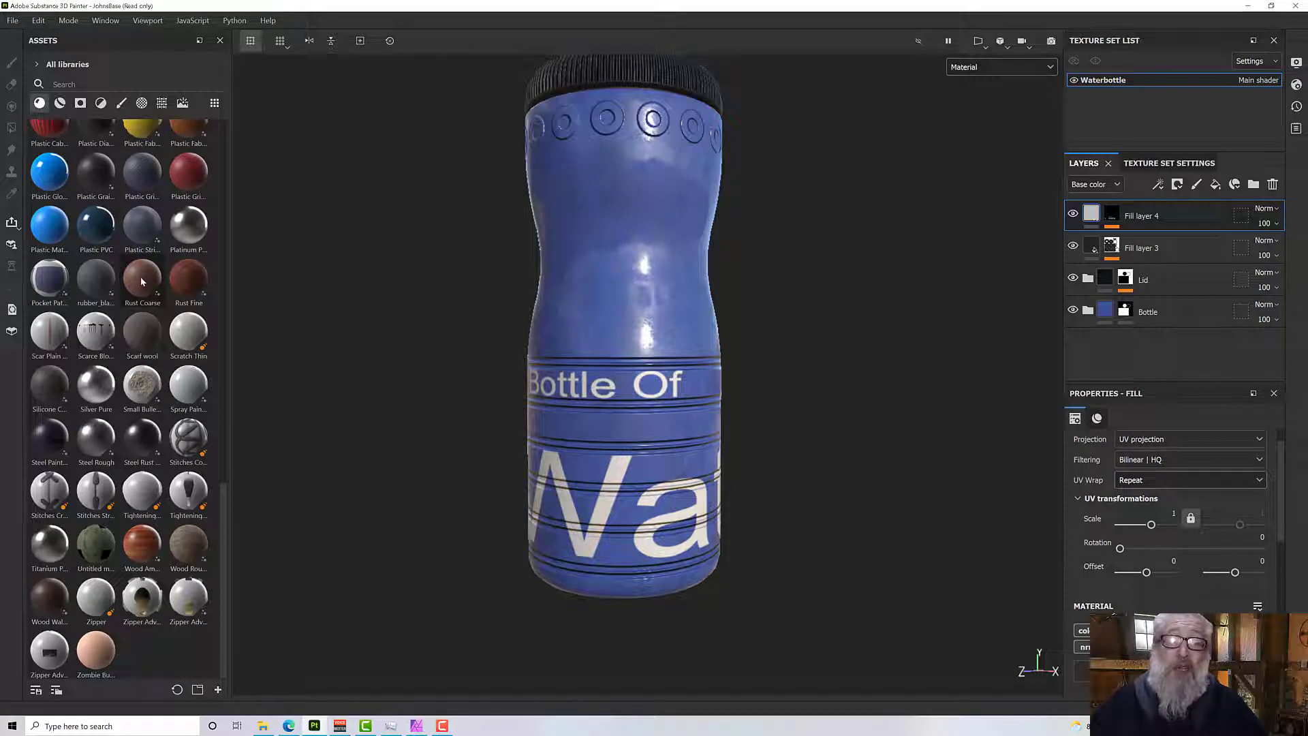
left_click(97, 392)
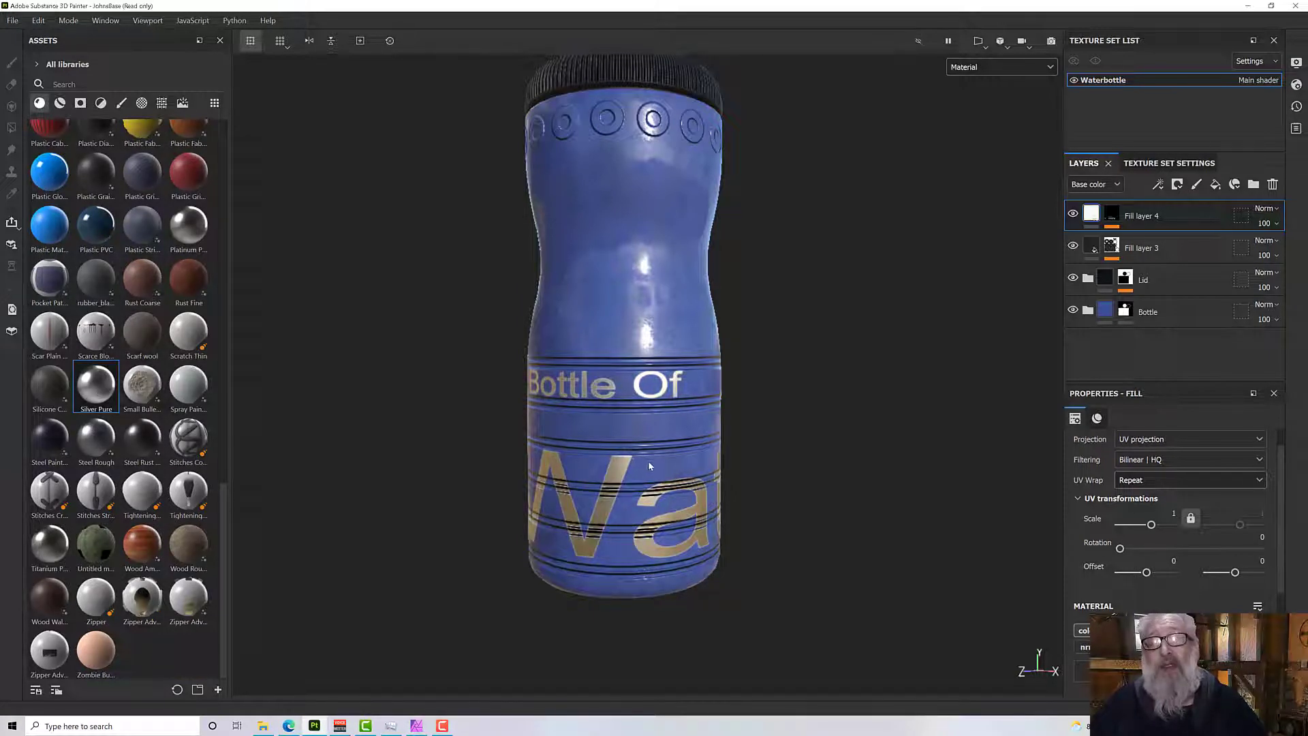
Examine the silver text up close and from several angles, including where it crosses the bottle's grooves.
left_click_drag(654, 395, 845, 416, "alt")
scroll(565, 500, "up", 5)
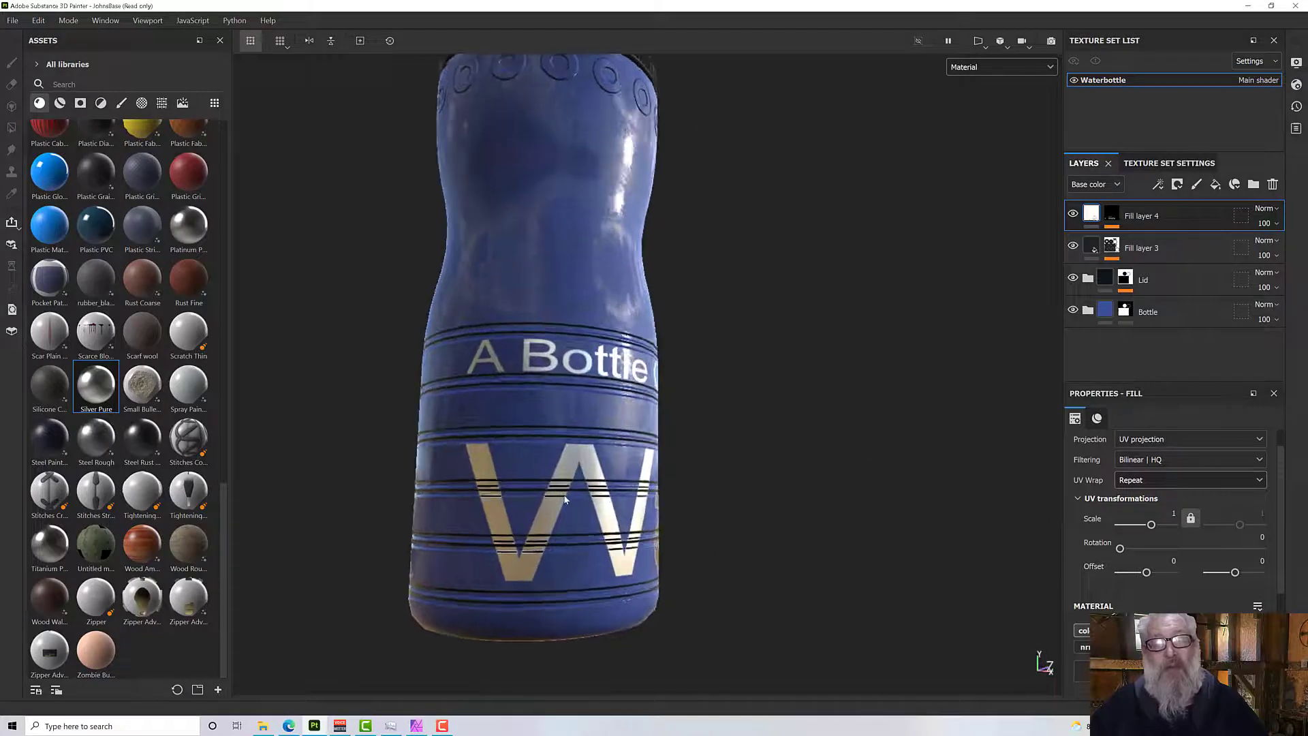
left_click_drag(565, 499, 476, 477, "alt")
scroll(476, 477, "down", 5)
scroll(614, 475, "up", 6)
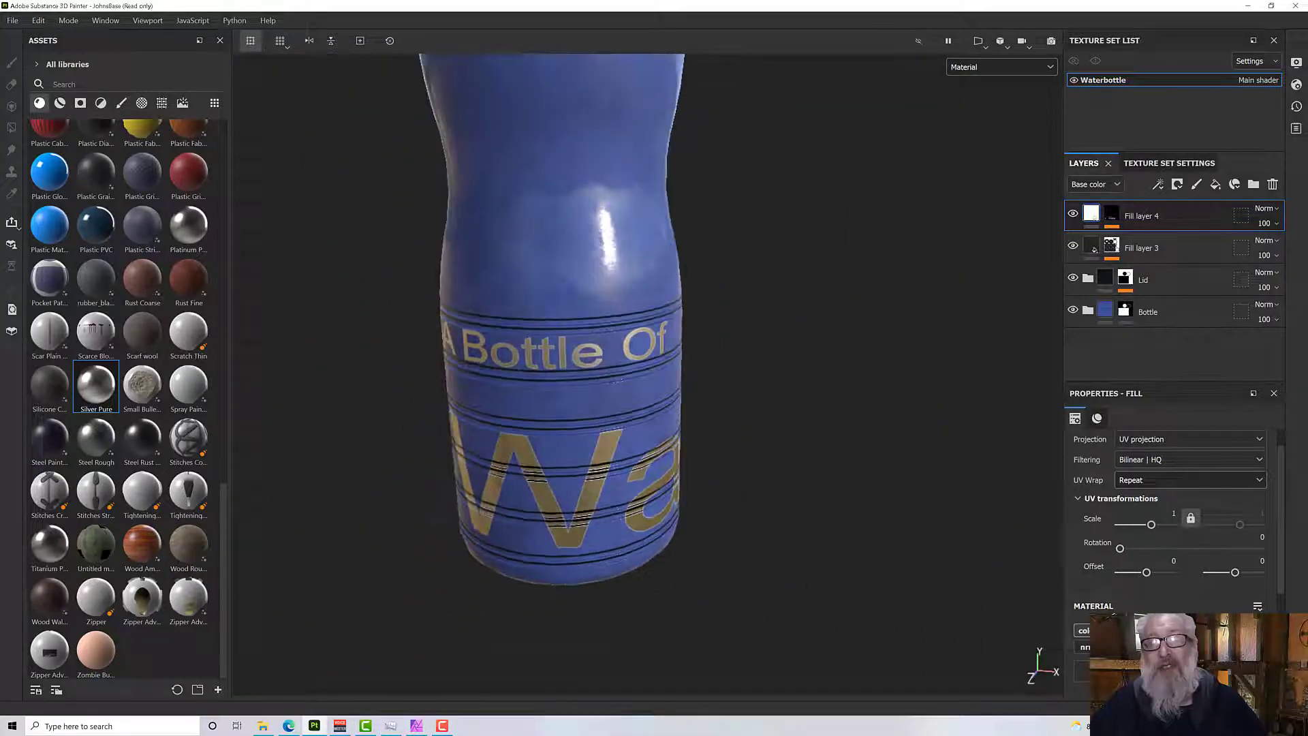
scroll(603, 481, "up", 3)
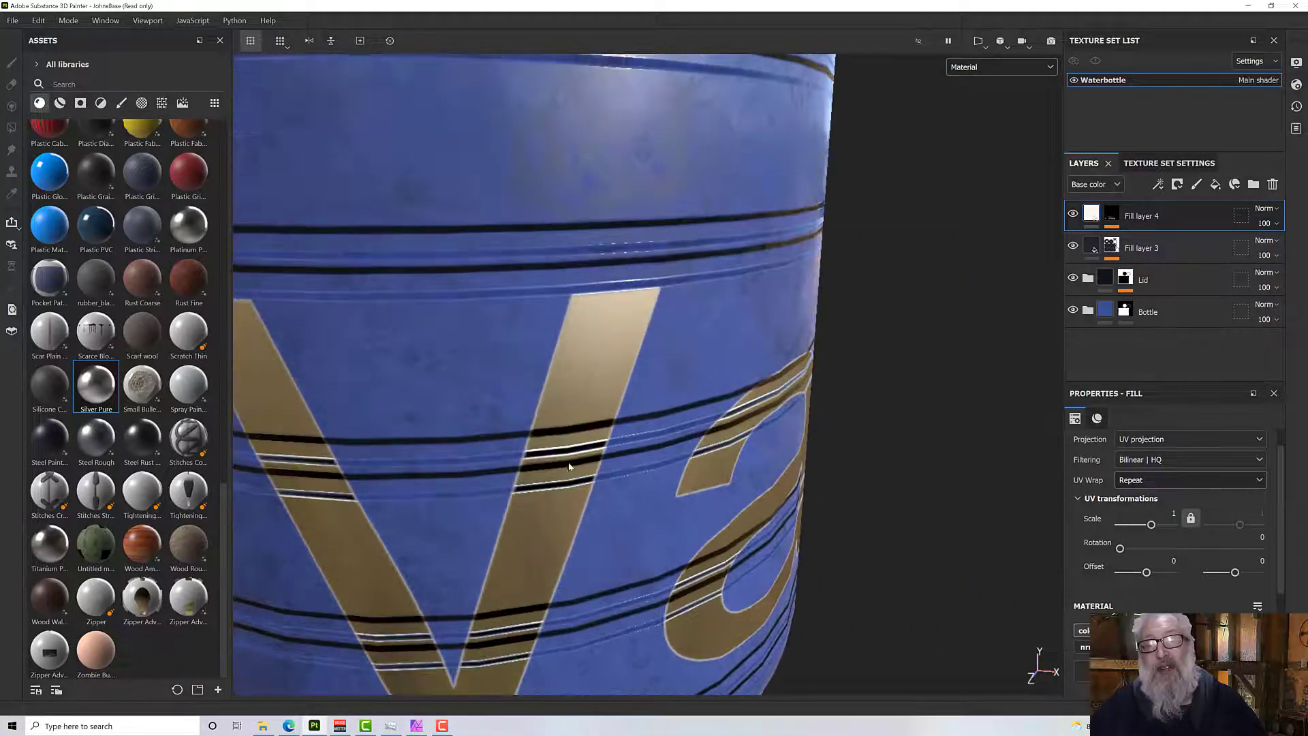
scroll(569, 467, "up", 3)
scroll(568, 433, "down", 5)
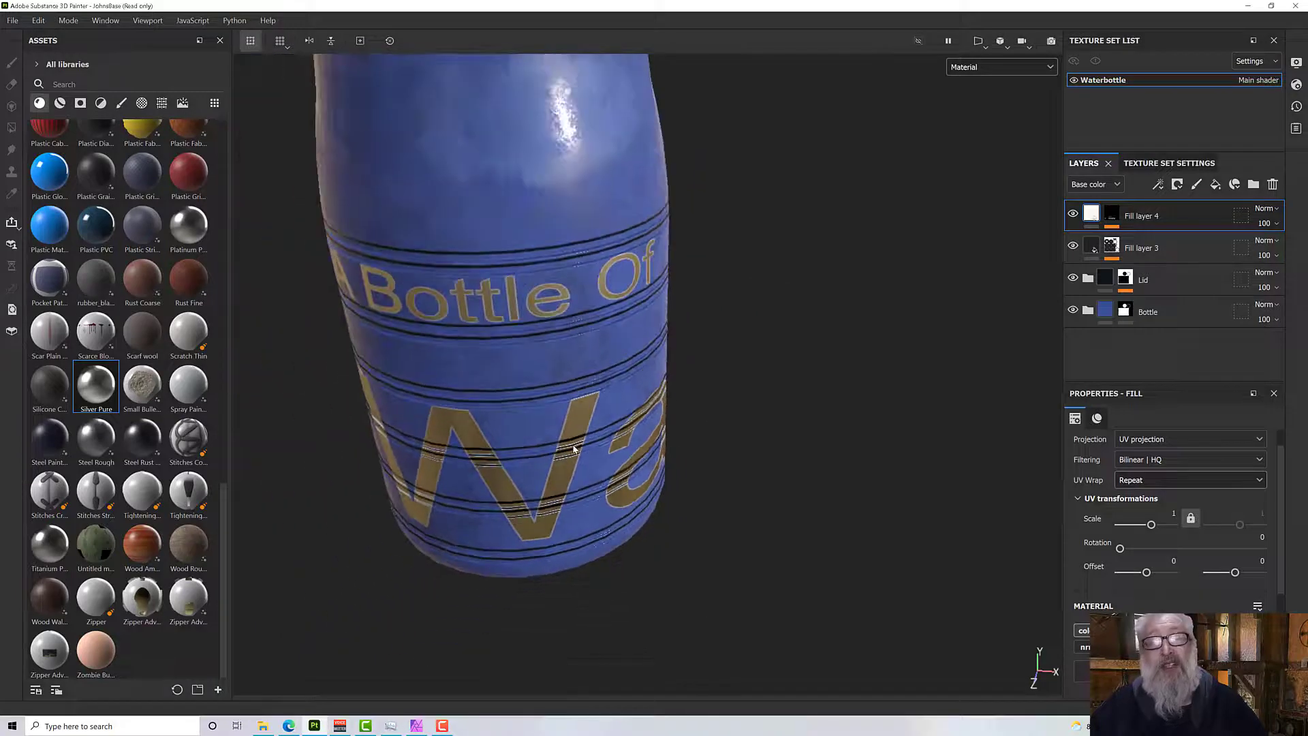
left_click_drag(568, 433, 532, 357, "alt")
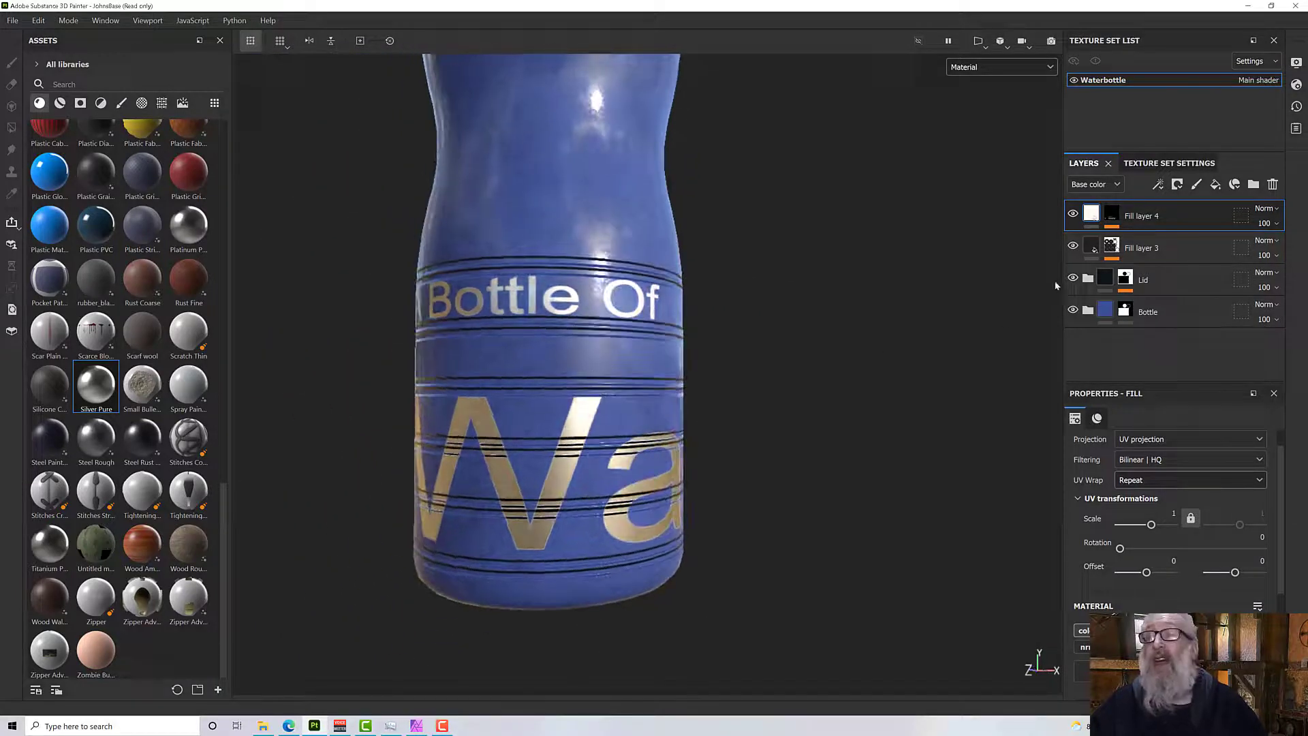
Raise the text material's height to 0.1076 so the lettering stands out from the bottle.
scroll(1140, 605, "down", 1)
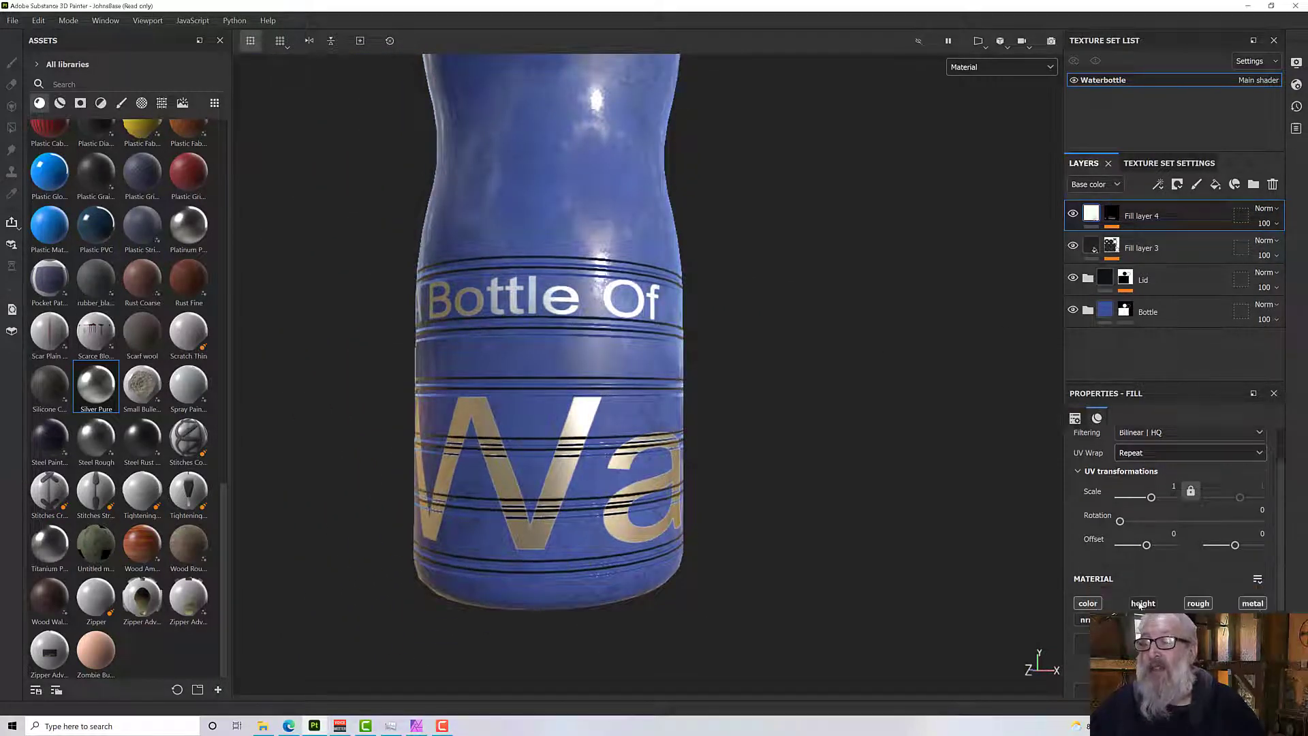
scroll(1140, 606, "down", 2)
scroll(1165, 600, "down", 4)
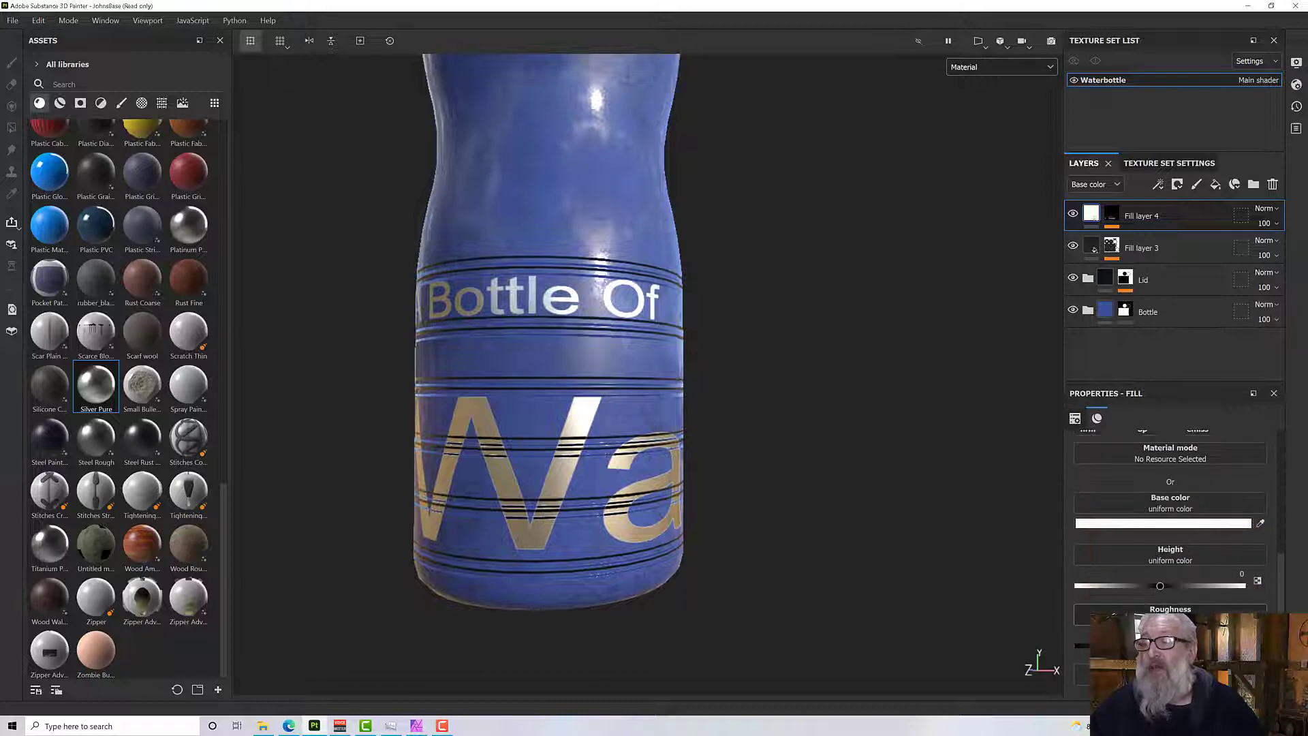
left_click_drag(1163, 588, 1170, 586)
left_click_drag(641, 492, 721, 481, "alt")
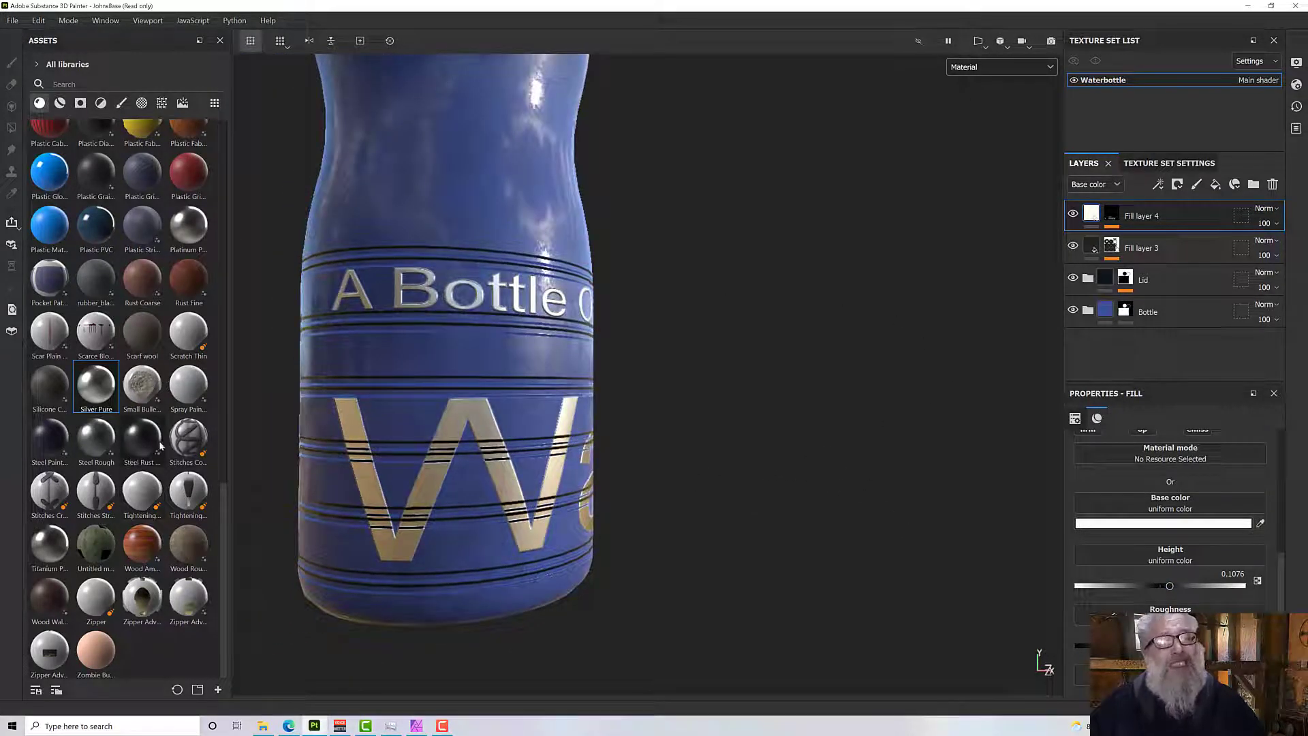
Apply the blue Plastic Matte material to the text's fill layer and set its base color to light blue 80AAC7.
scroll(162, 445, "up", 4)
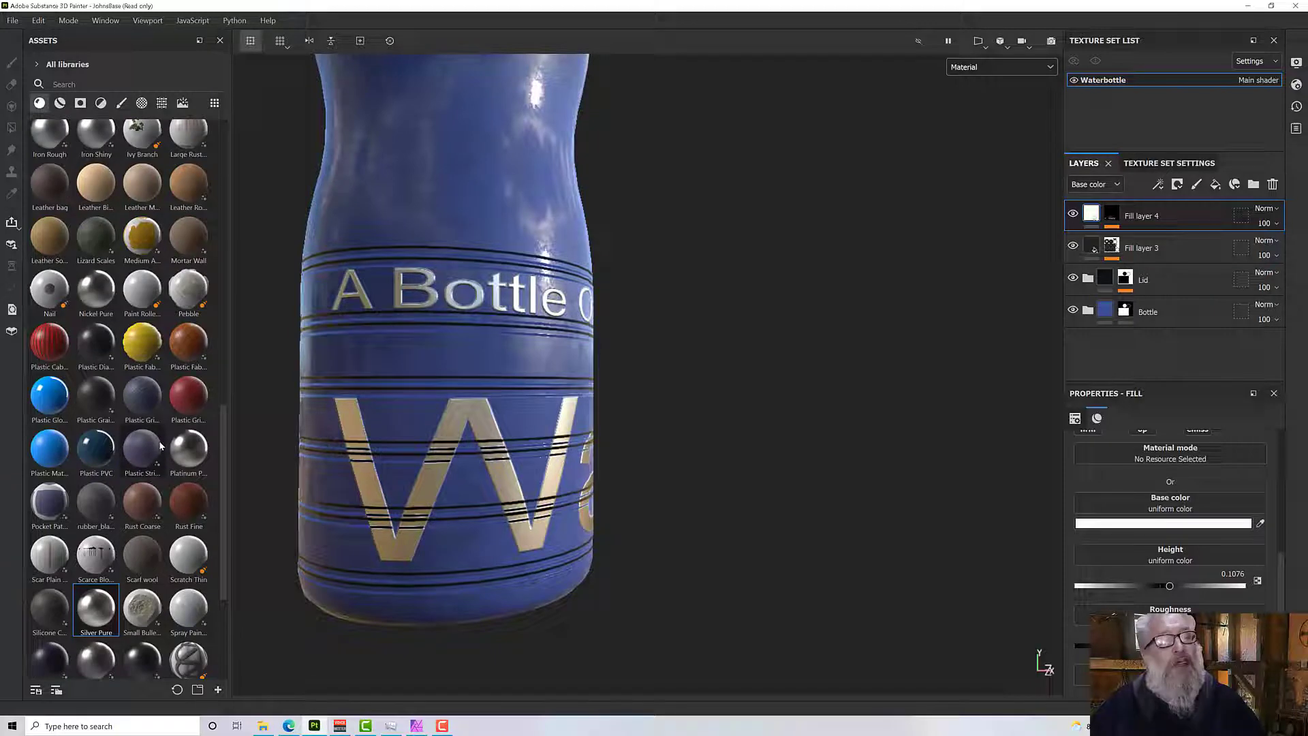
left_click(56, 463)
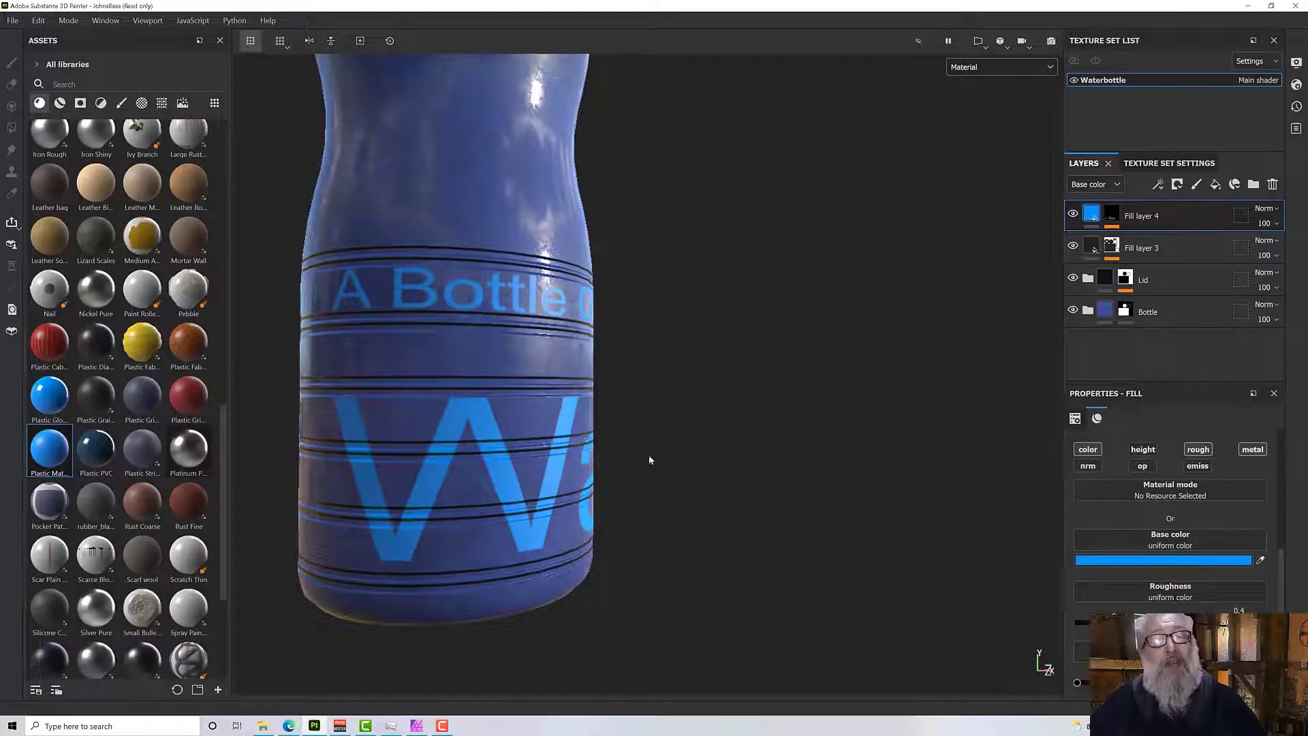
left_click_drag(649, 455, 708, 458, "alt")
left_click(1164, 562)
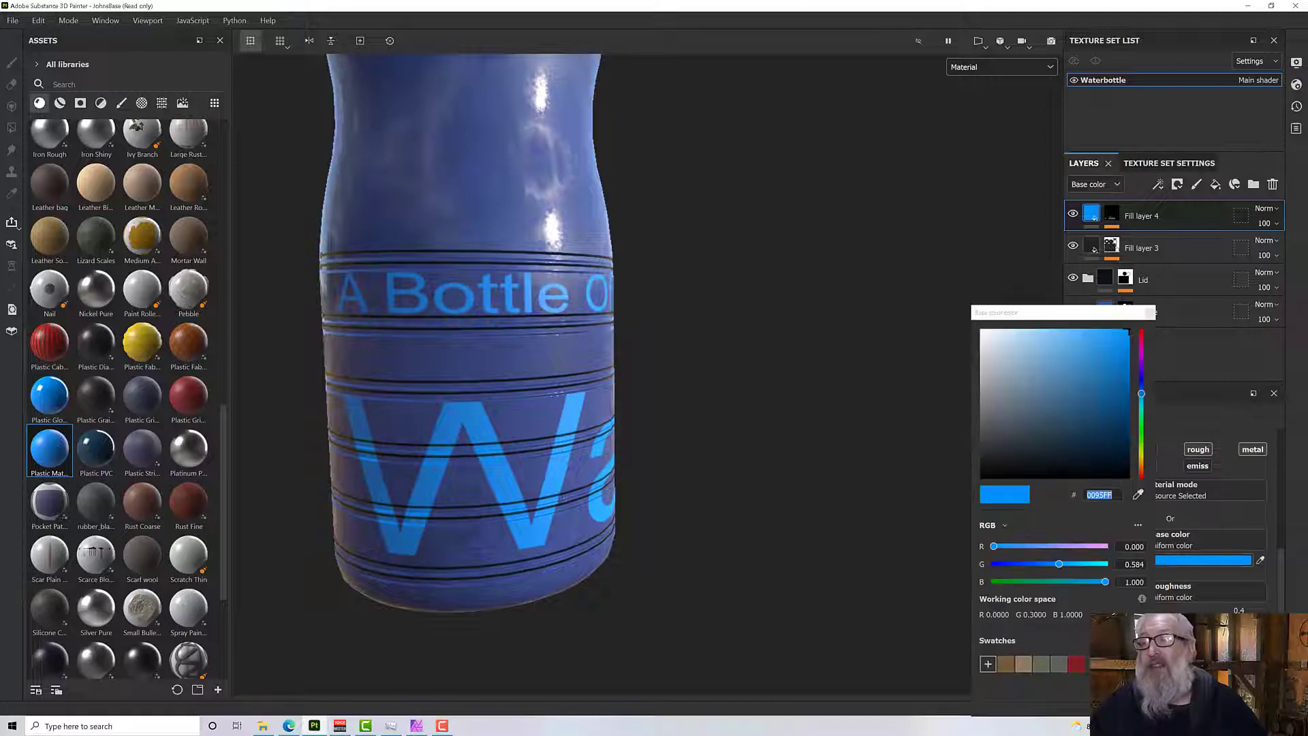
left_click_drag(997, 415, 1031, 362)
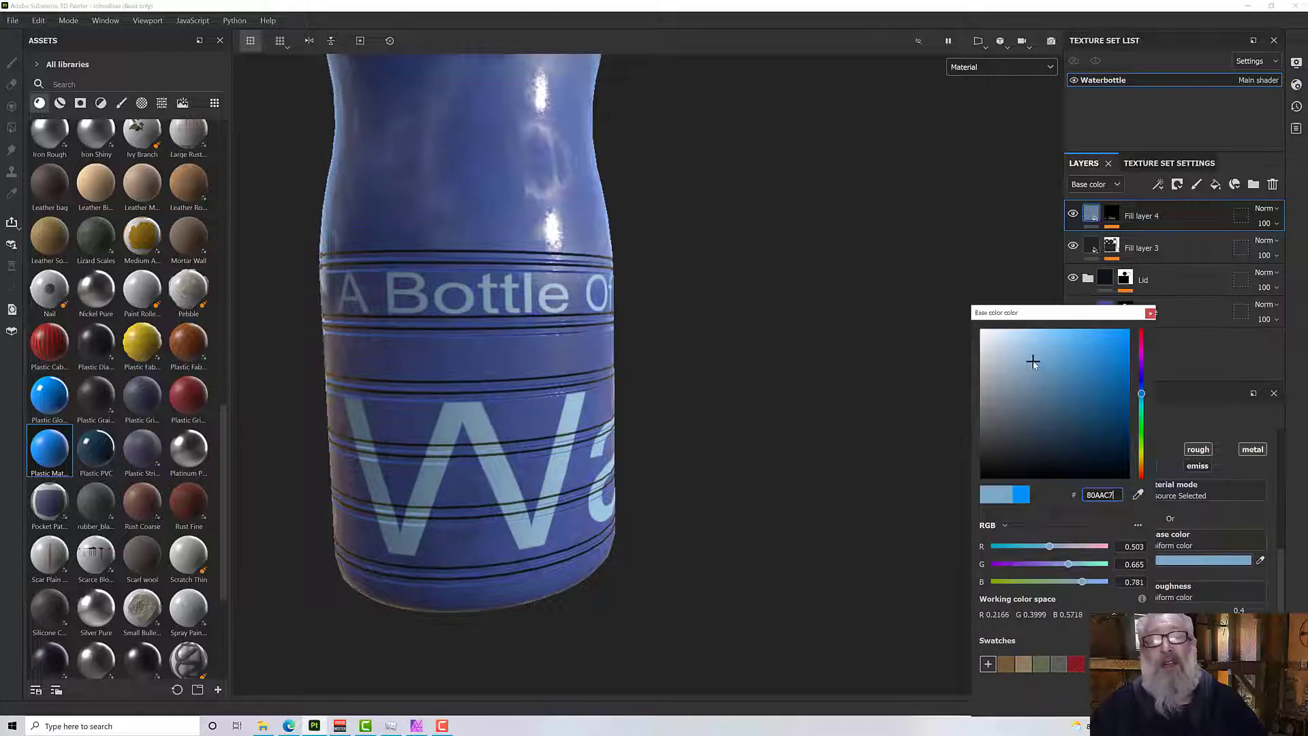
left_click_drag(681, 430, 626, 424, "alt")
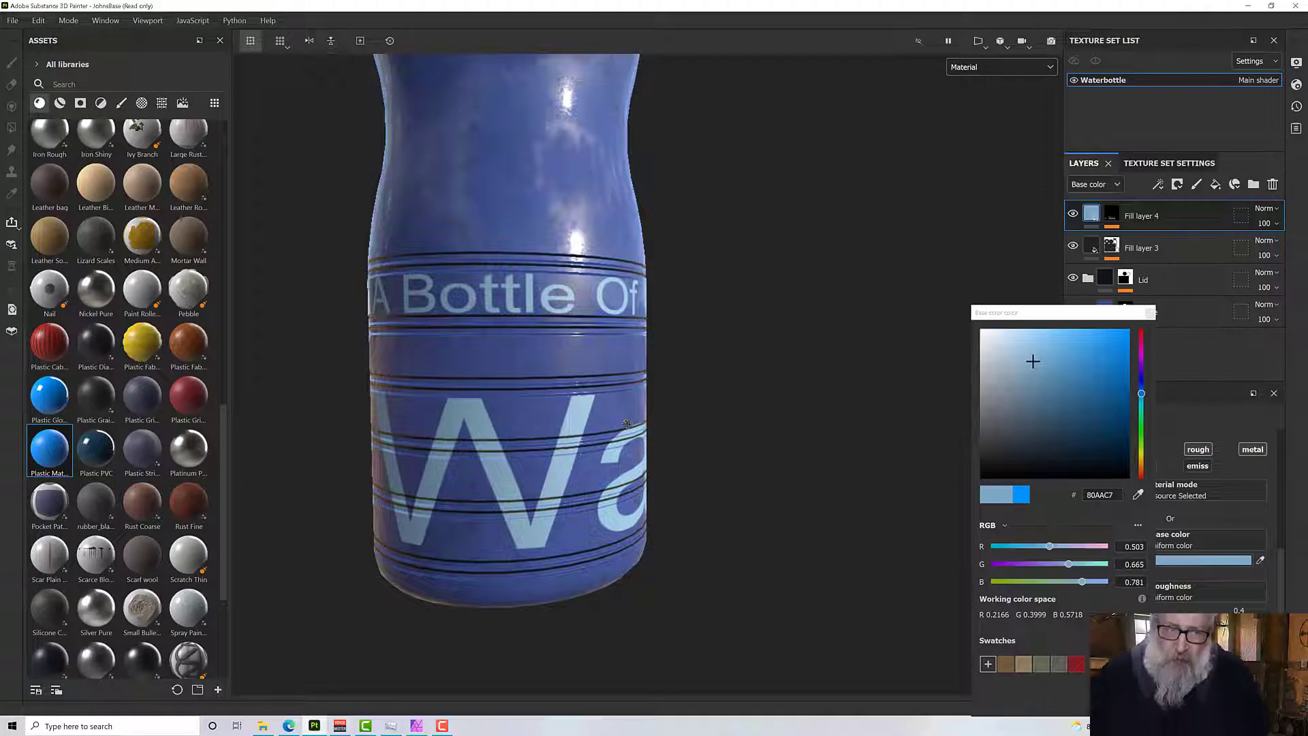
Examine the whole textured bottle, checking the text, grooves, ring details and lid from different angles.
scroll(627, 426, "down", 6)
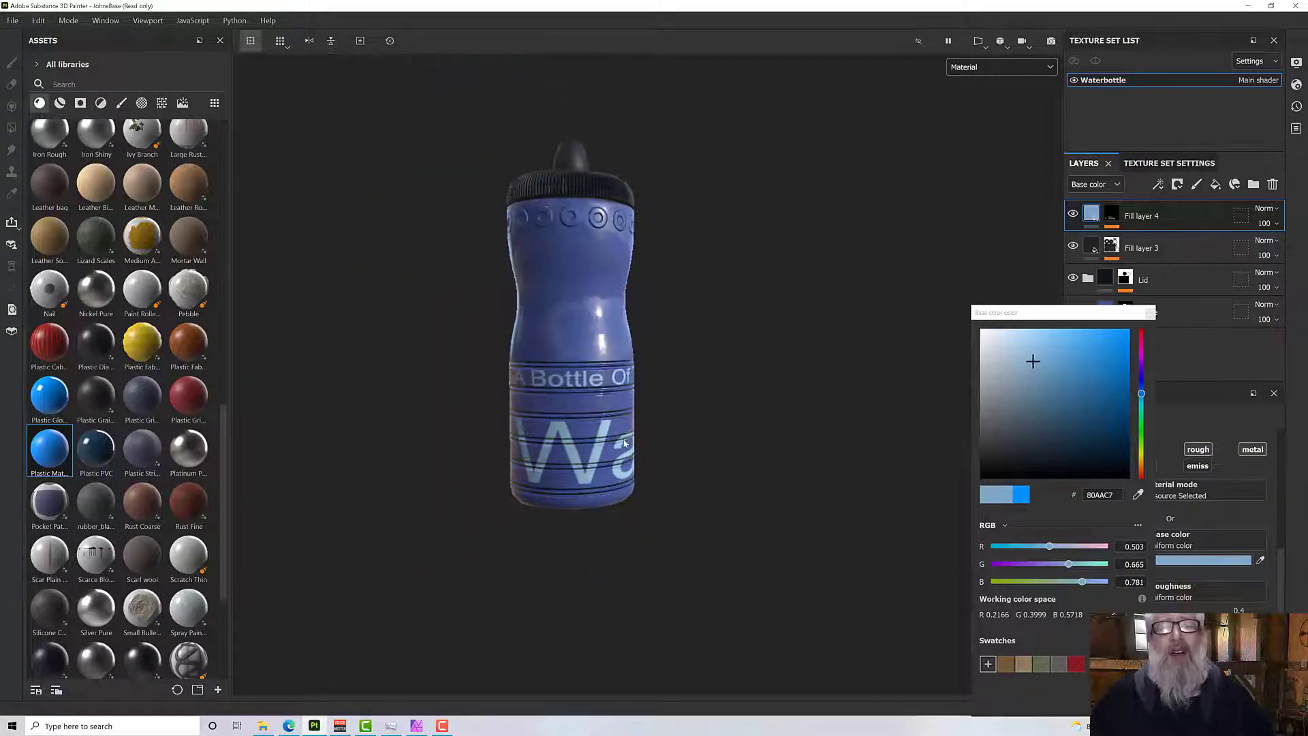
scroll(559, 432, "up", 5)
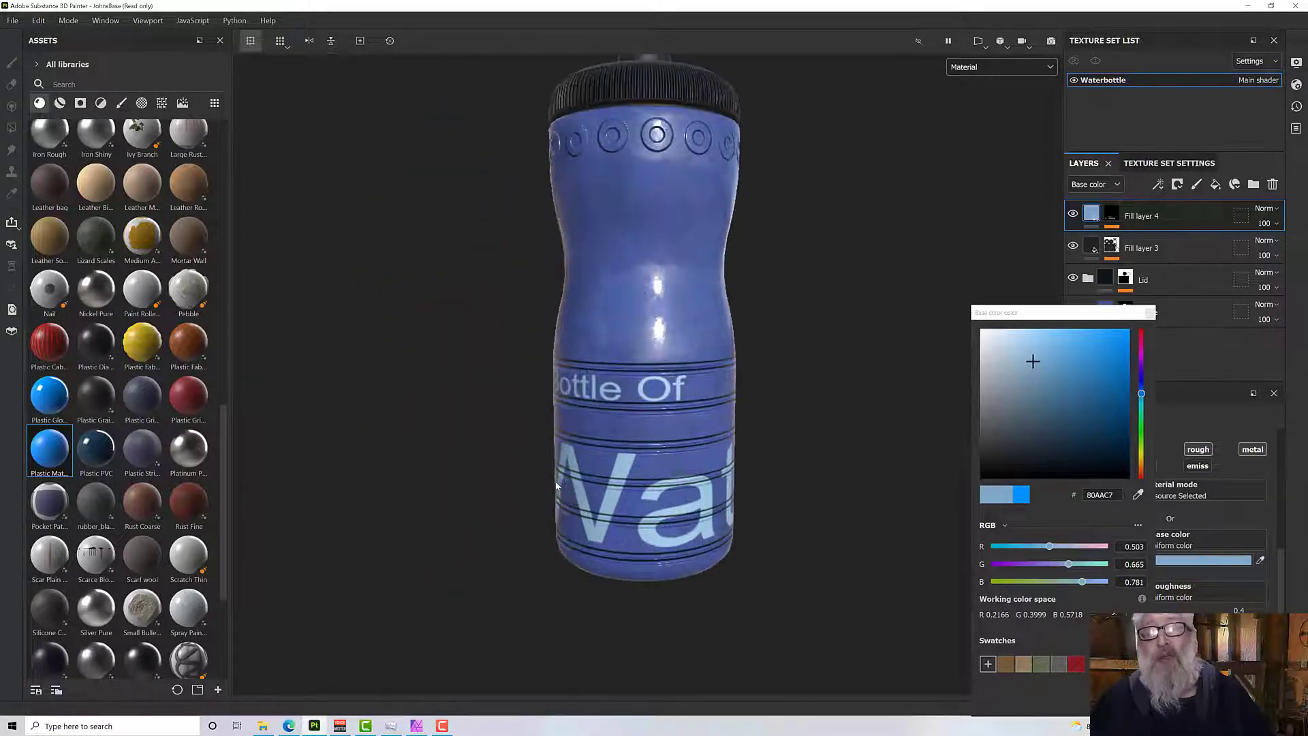
left_click_drag(576, 472, 634, 142, "alt")
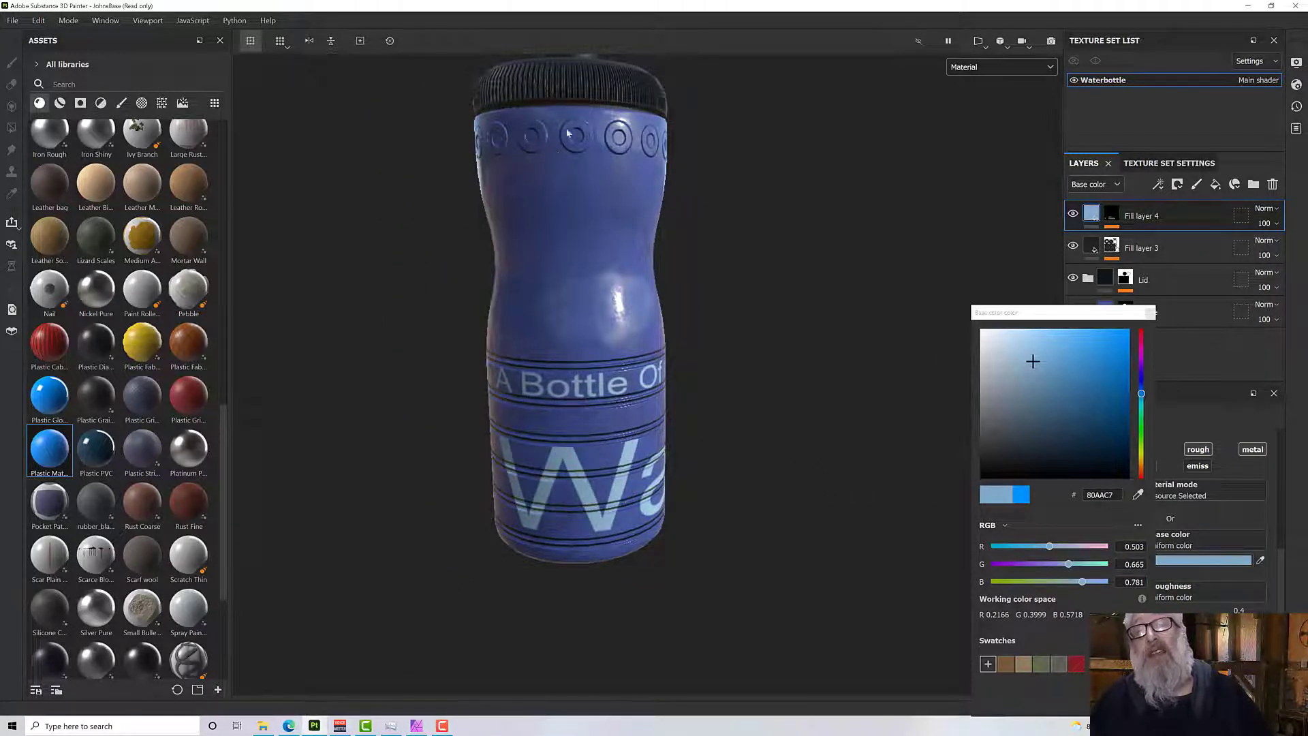
left_click_drag(595, 141, 645, 158, "alt")
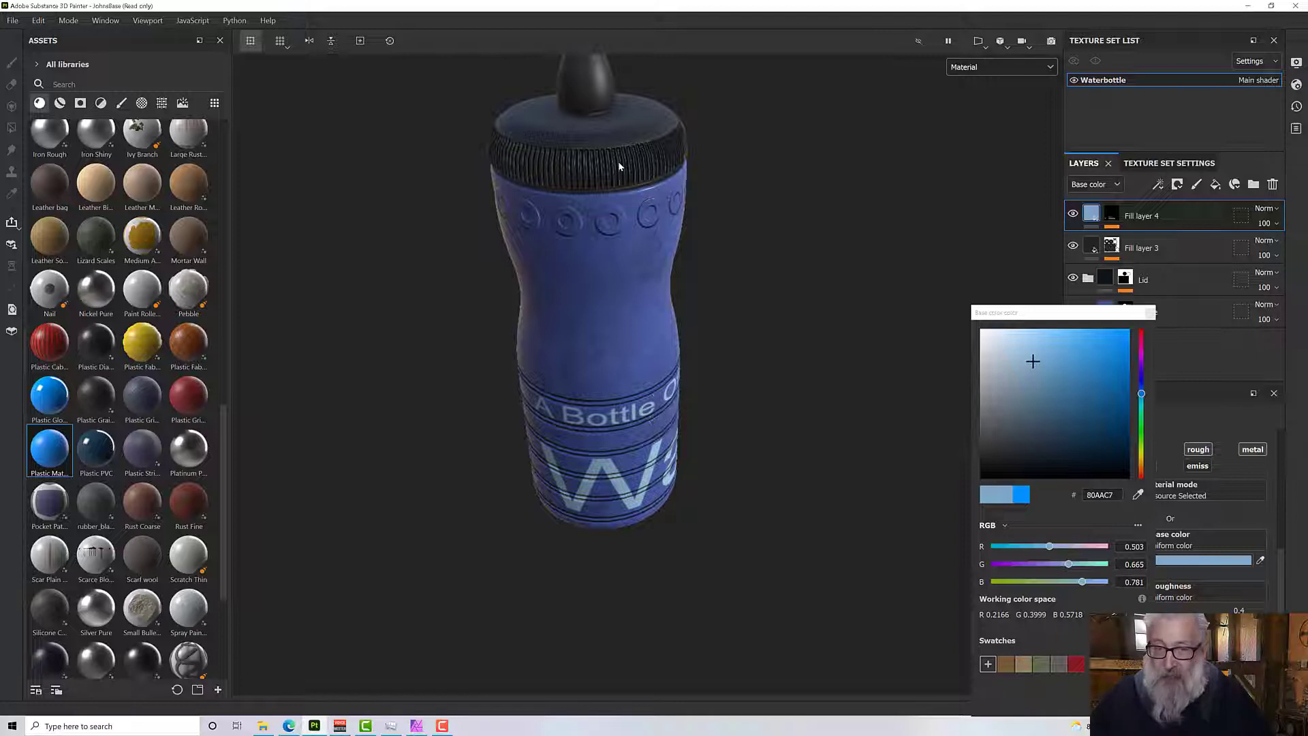
left_click_drag(620, 162, 659, 290, "alt")
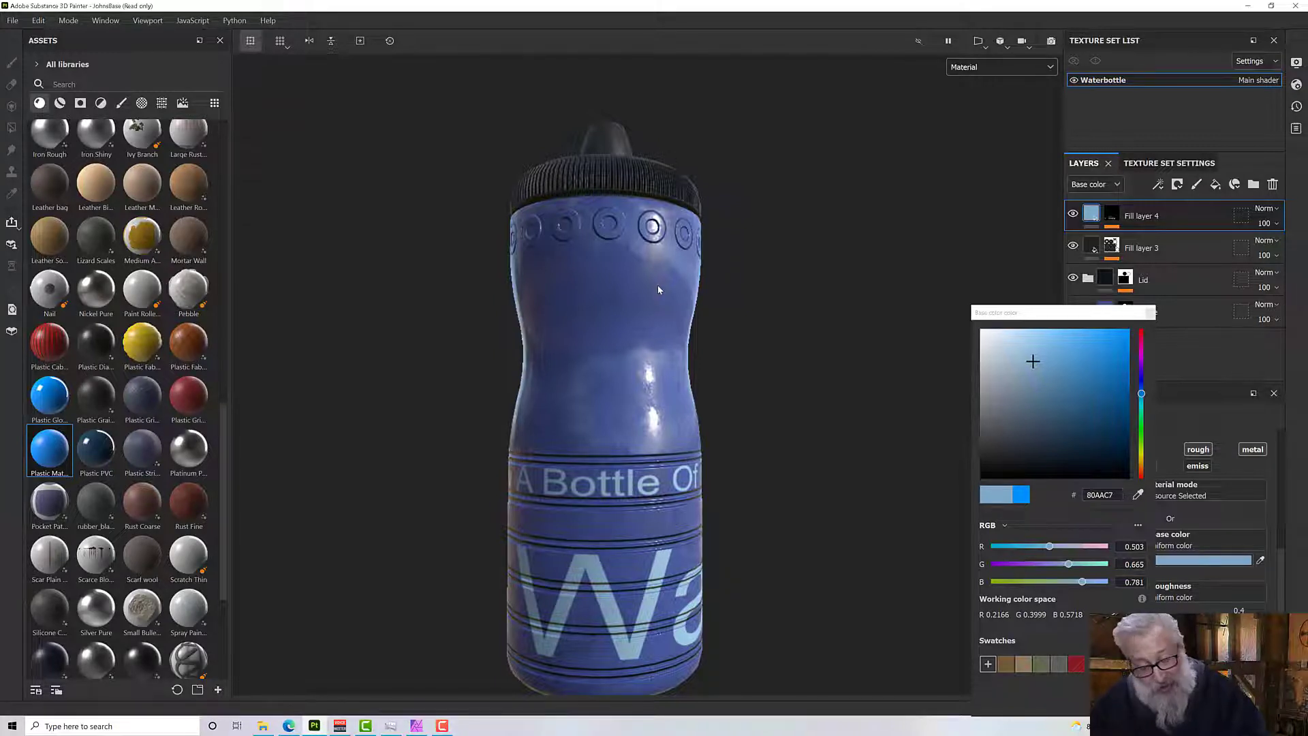
left_click_drag(658, 289, 708, 326, "alt")
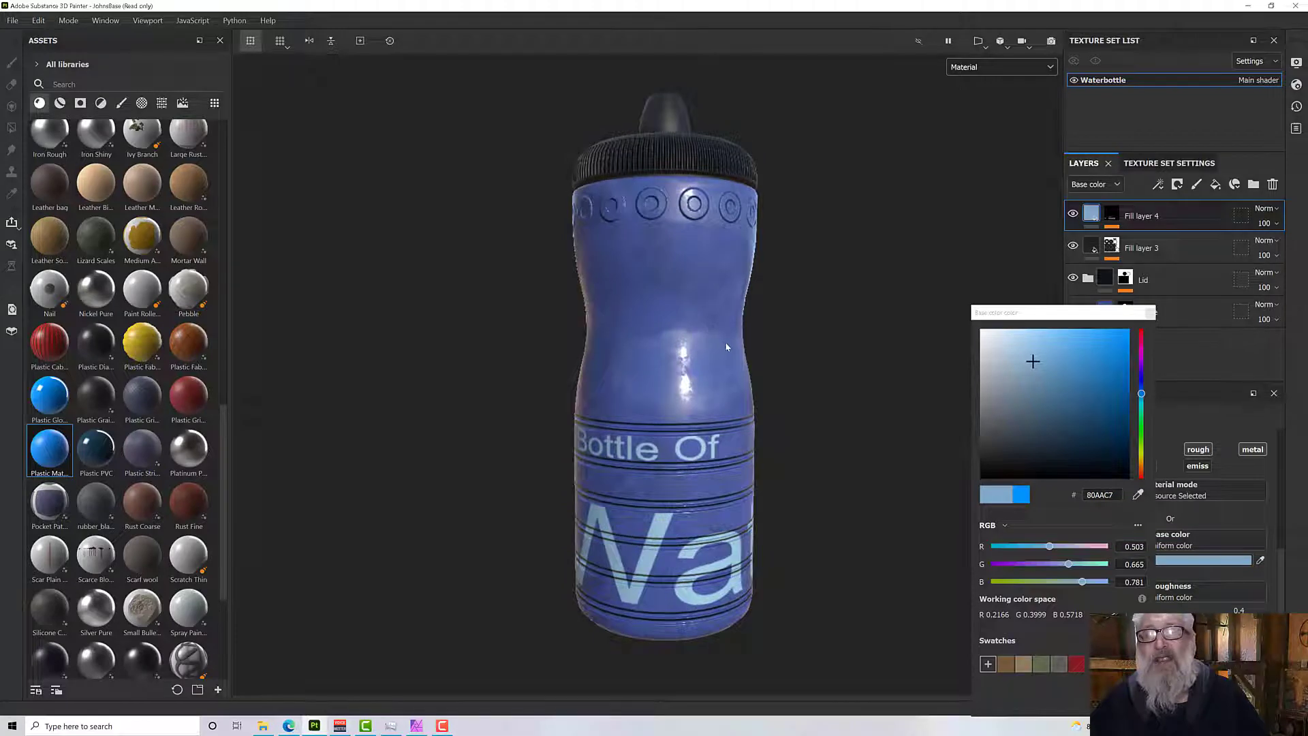
scroll(728, 349, "up", 2)
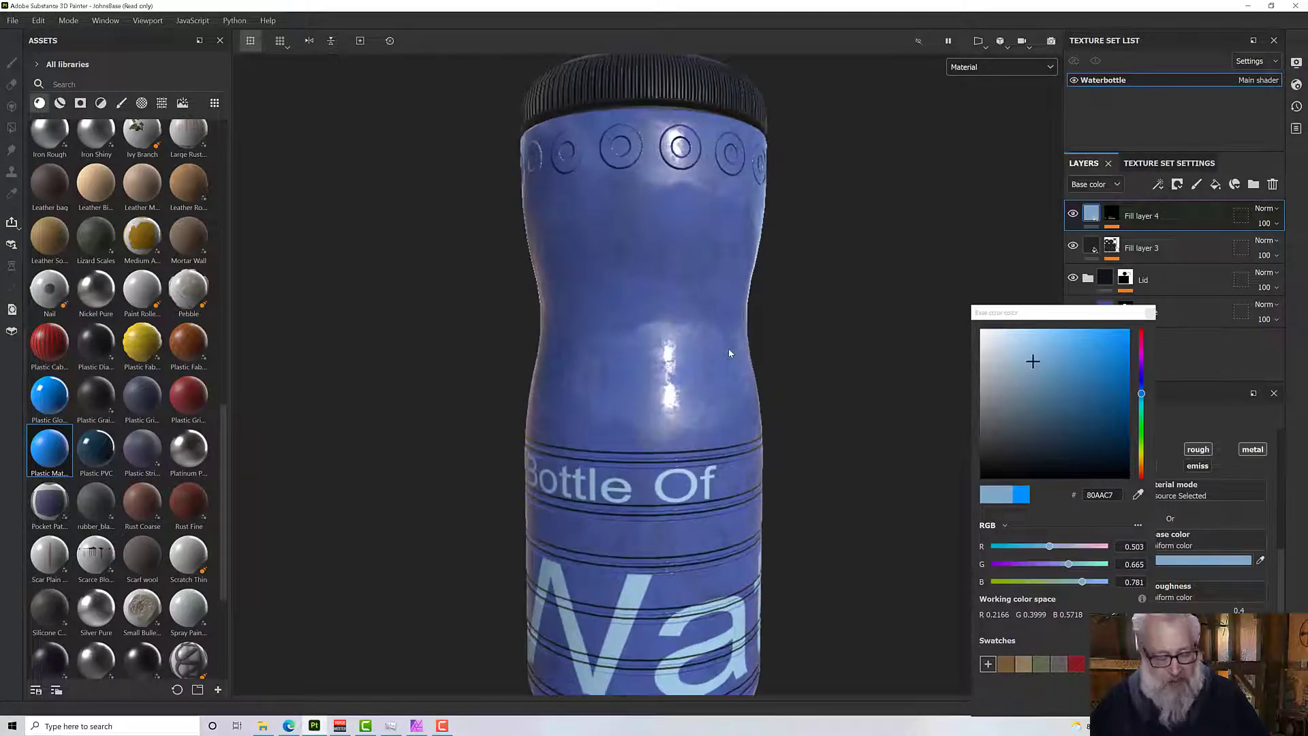